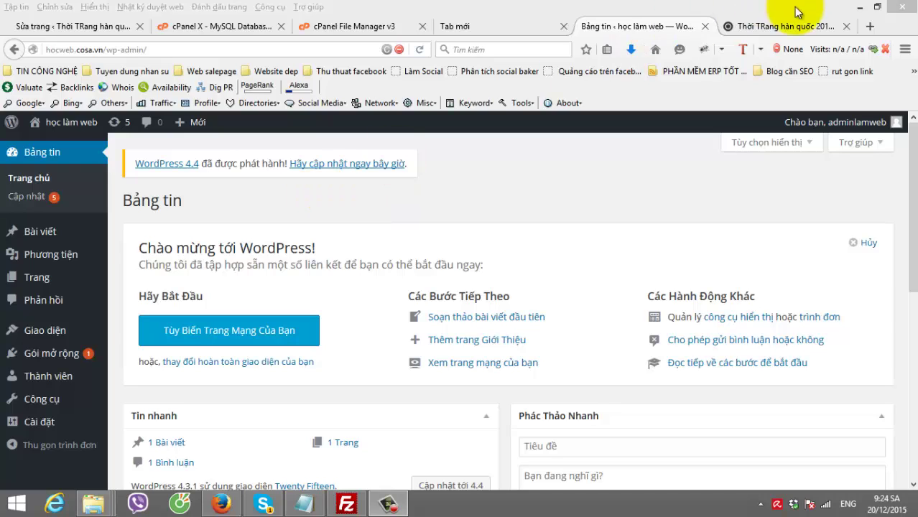
# - Open themeforest.net in a new browser tab and search the marketplace for porto
pyautogui.click(870, 26)
pyautogui.write('themeforest.net/')
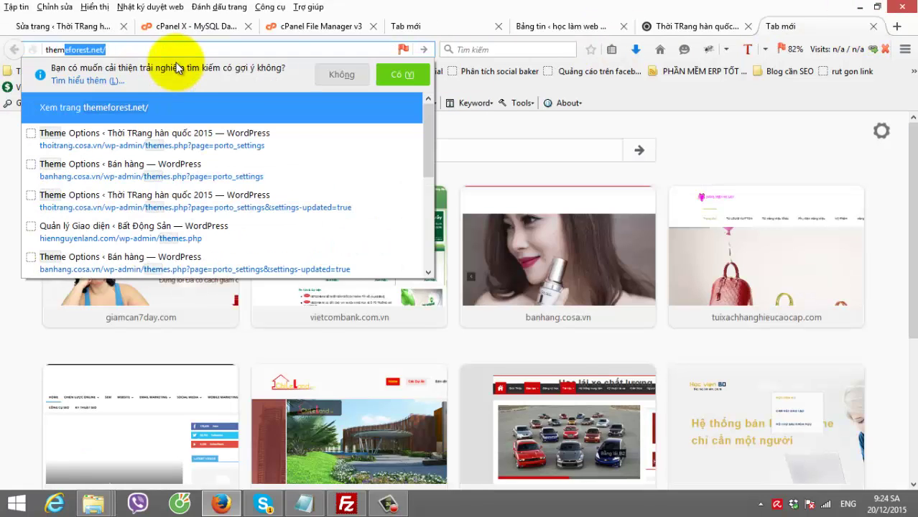
pyautogui.press('Return')
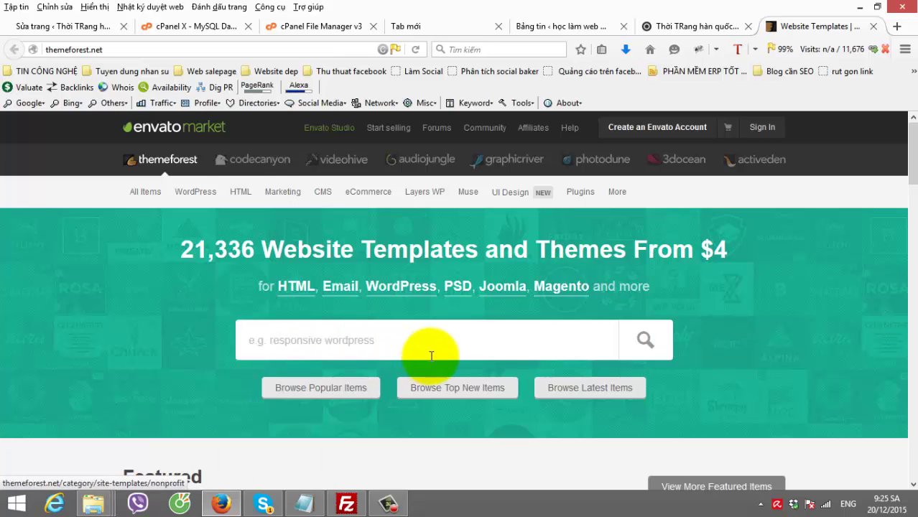
pyautogui.click(424, 343)
pyautogui.write('porto')
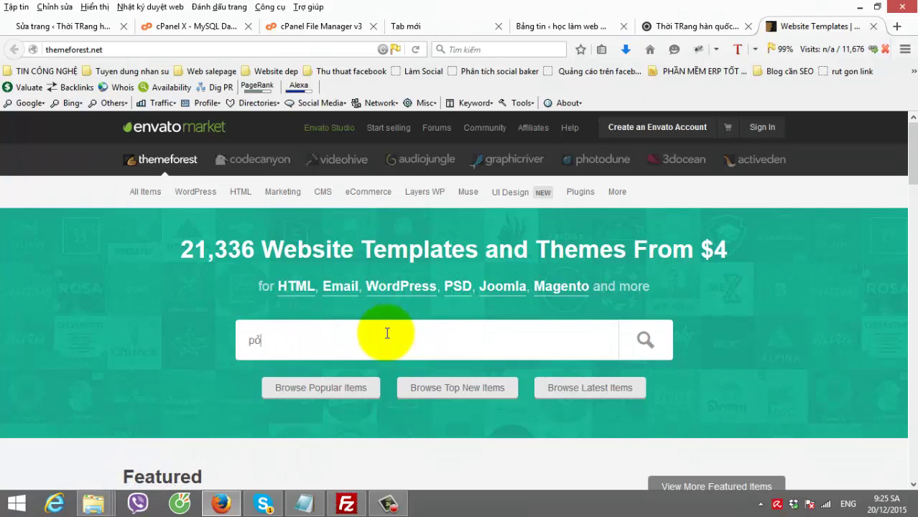
pyautogui.press('Return')
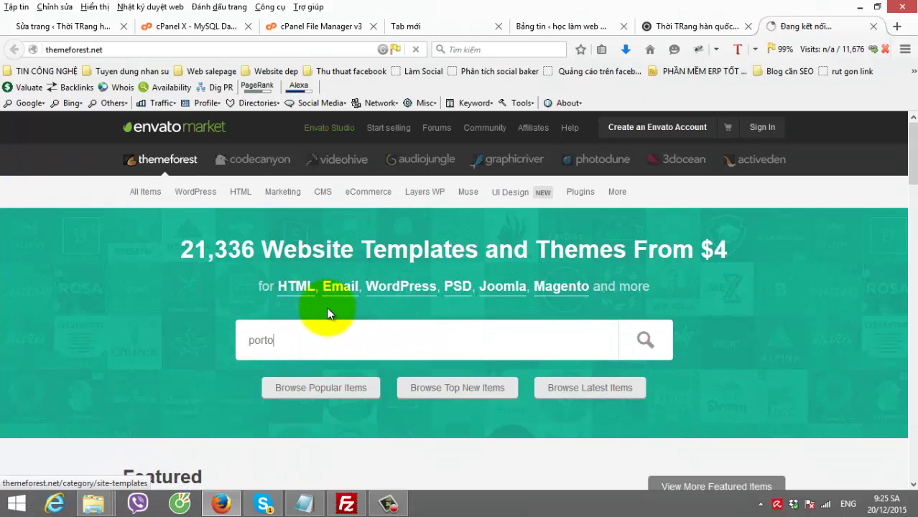
# - Examine the Porto WordPress theme's update history, focusing on the plugin updates listed under version 2.6.1
pyautogui.scroll(-3, 335, 308)
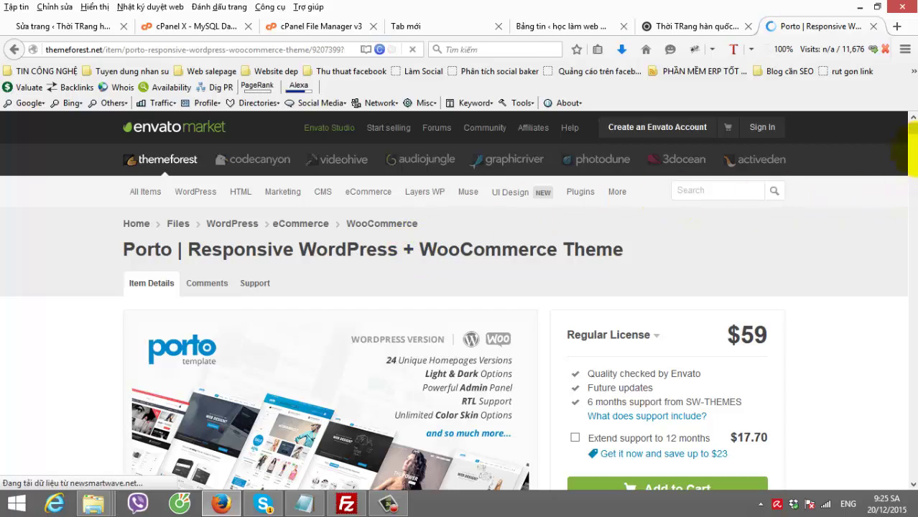
pyautogui.moveTo(914, 130); pyautogui.dragTo(912, 383)
pyautogui.scroll(-2, 912, 382)
pyautogui.scroll(-8, 130, 378)
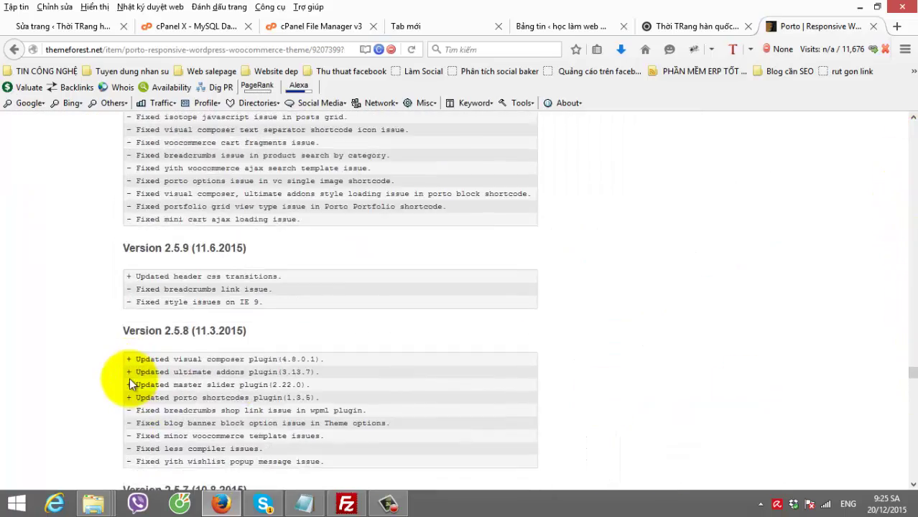
pyautogui.scroll(5, 129, 377)
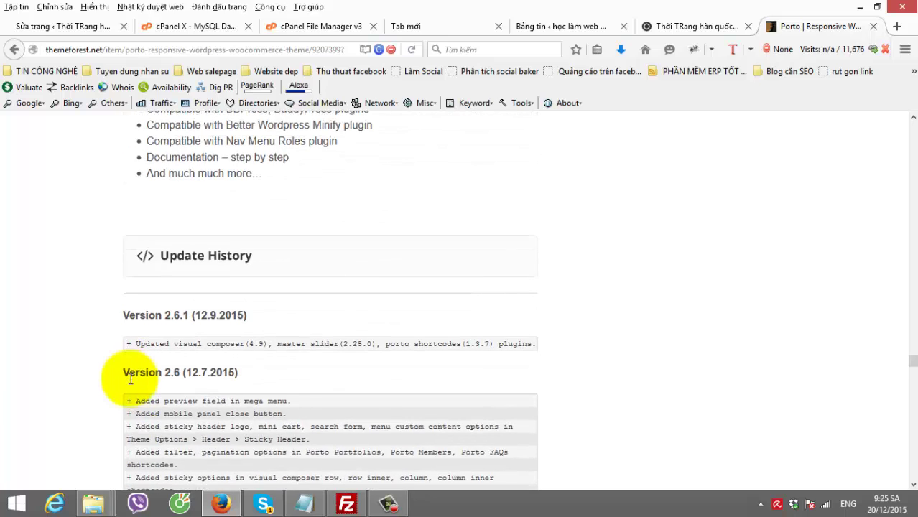
pyautogui.scroll(-2, 232, 200)
pyautogui.moveTo(136, 193); pyautogui.dragTo(471, 192)
pyautogui.click(528, 202)
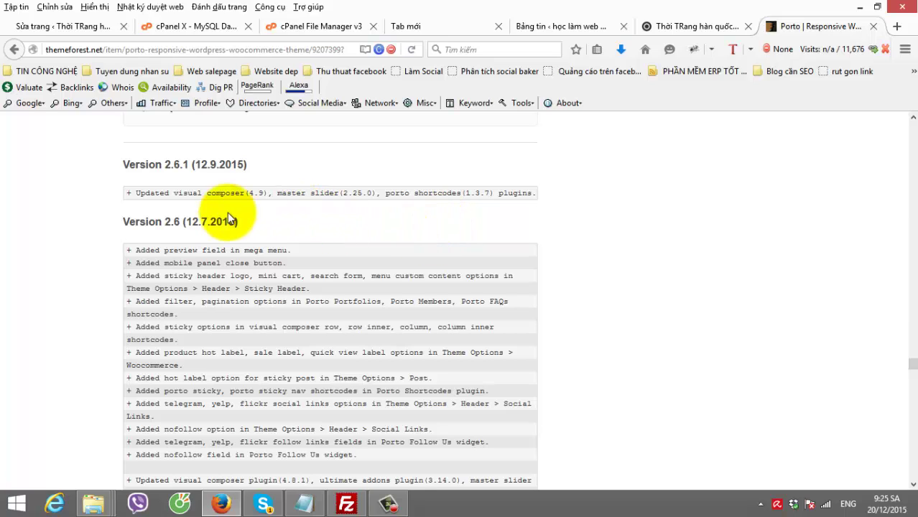
pyautogui.moveTo(147, 192); pyautogui.dragTo(285, 189)
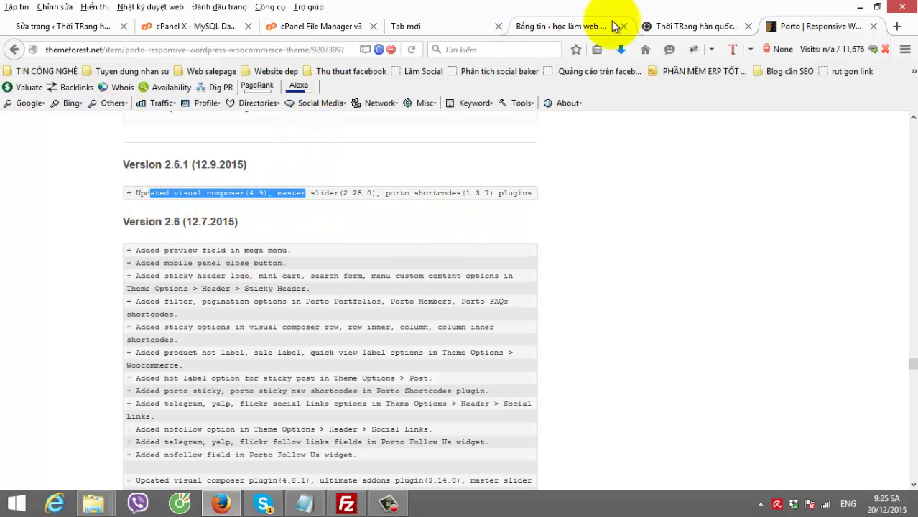
# - Look at the post options of the học làm web dashboard and the Xu hướng thời trang page of the thoitrang.cosa.vn shop
pyautogui.click(543, 26)
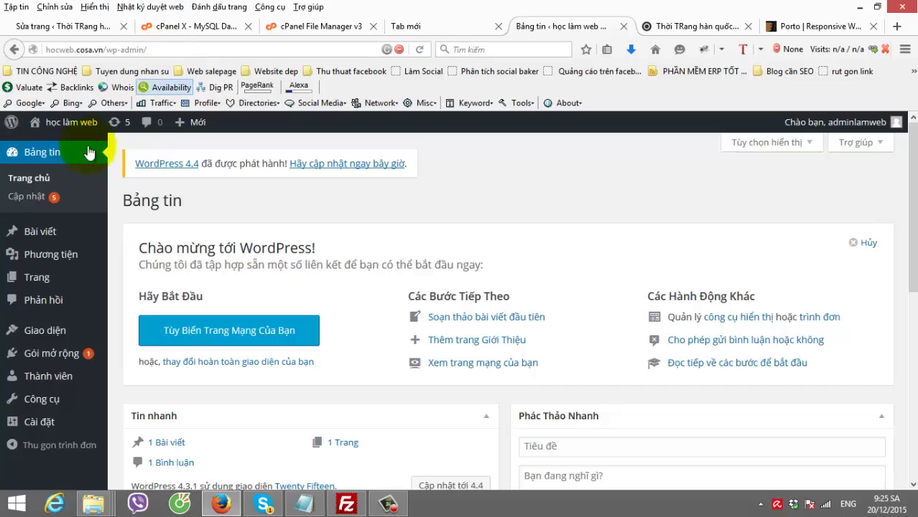
pyautogui.moveTo(45, 238)
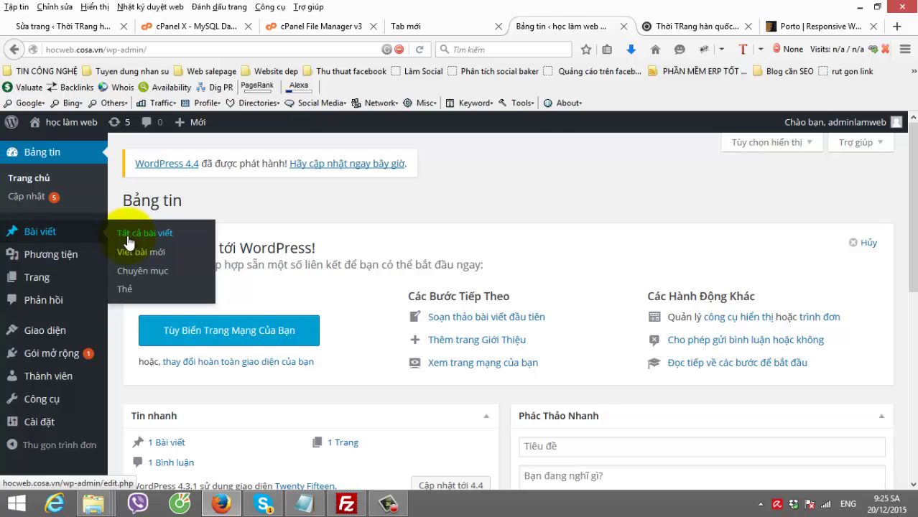
pyautogui.click(664, 28)
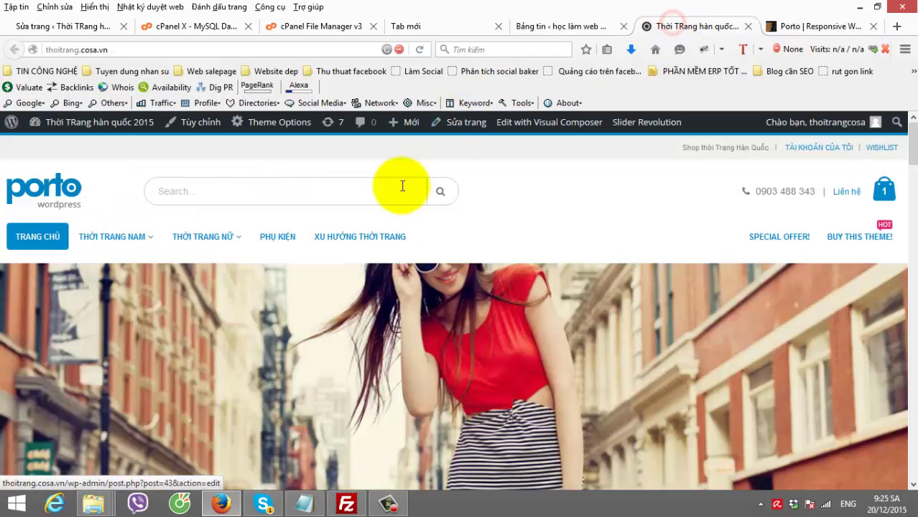
pyautogui.click(387, 245)
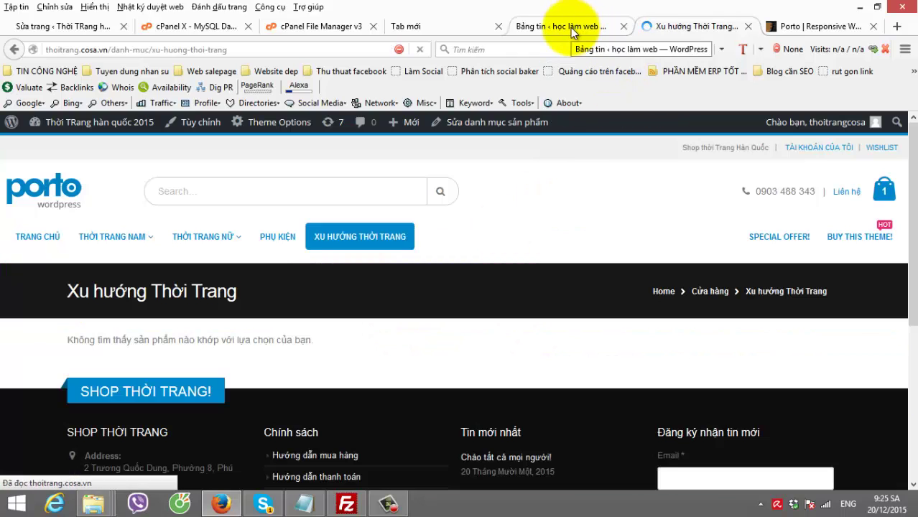
# - Add a post category named Xu hướng Thời Trang to the học làm web site
pyautogui.click(572, 30)
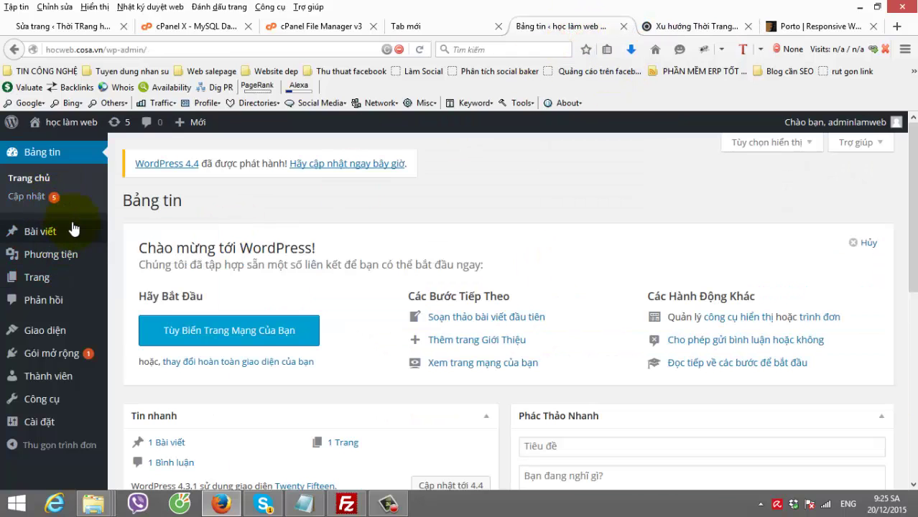
pyautogui.moveTo(72, 231)
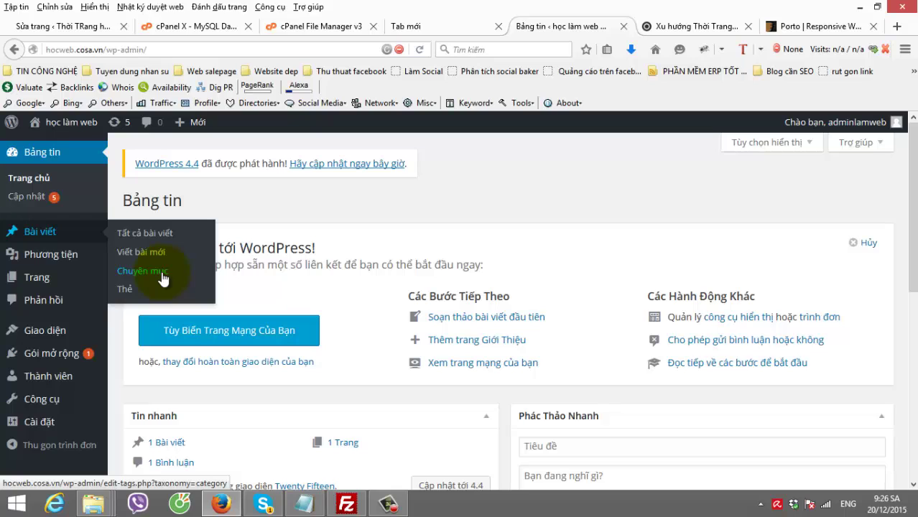
pyautogui.click(164, 278)
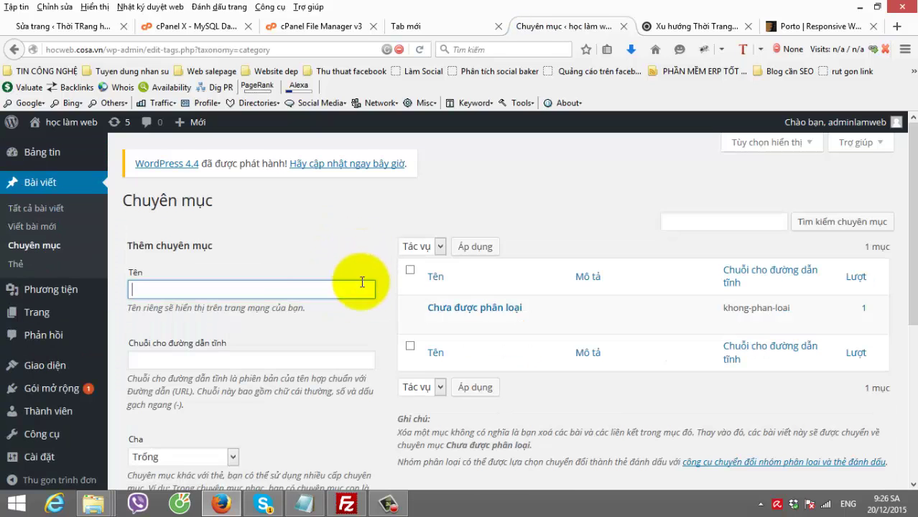
pyautogui.write('X')
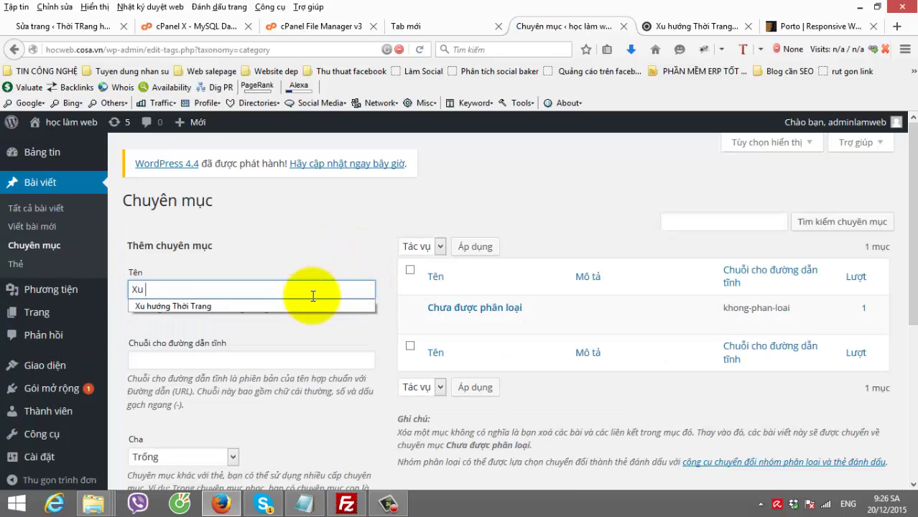
pyautogui.write('u')
pyautogui.click(291, 304)
pyautogui.scroll(-3, 293, 321)
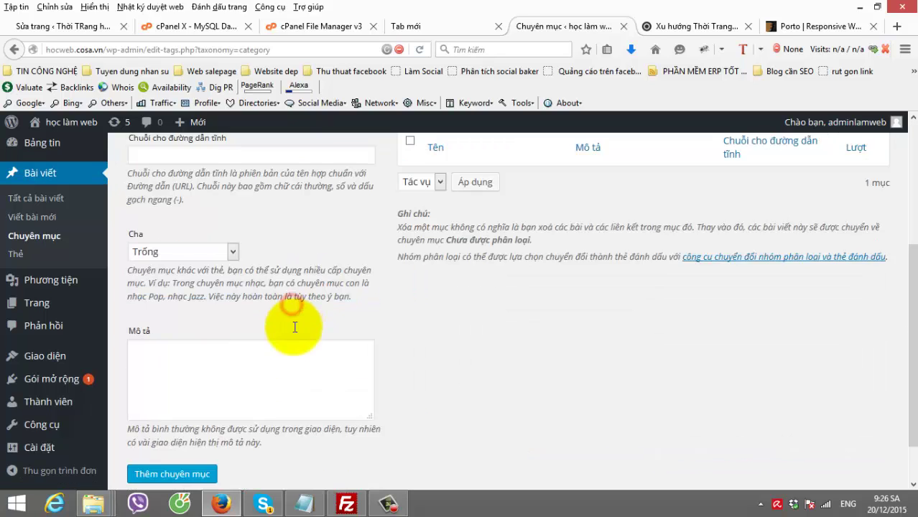
pyautogui.click(210, 453)
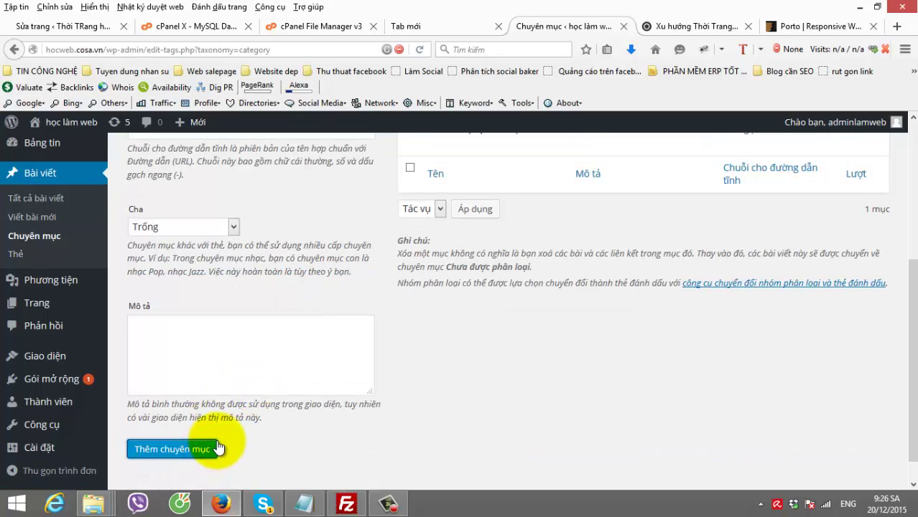
pyautogui.scroll(3, 234, 380)
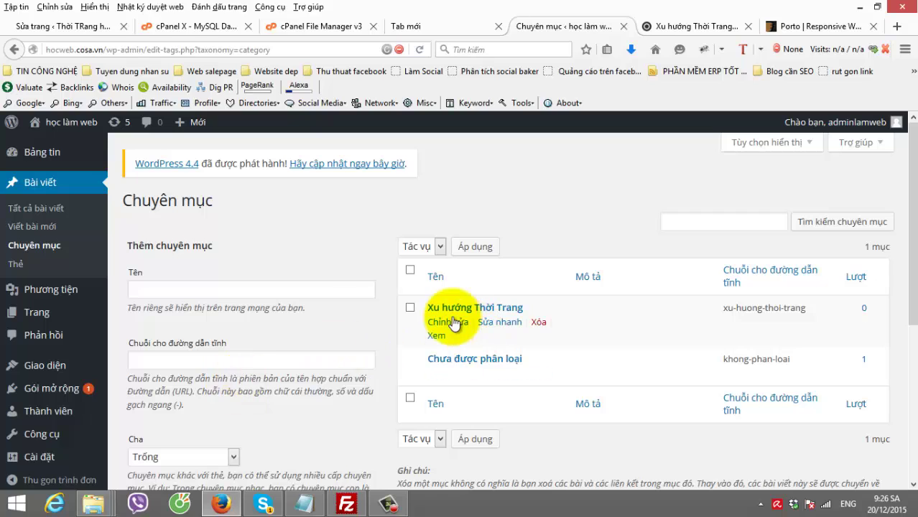
# - Start a new post with the title Xu hướng thời trang
pyautogui.click(32, 226)
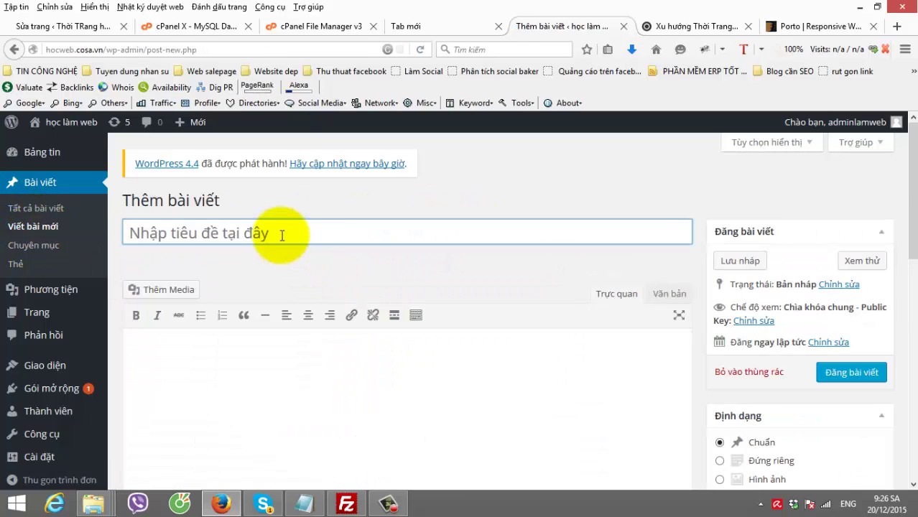
pyautogui.write('X')
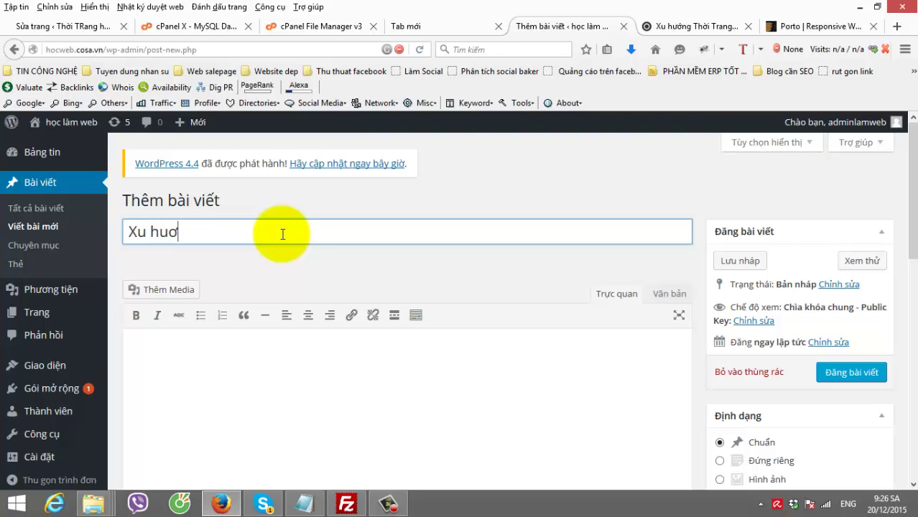
pyautogui.write('u hướng thời tran')
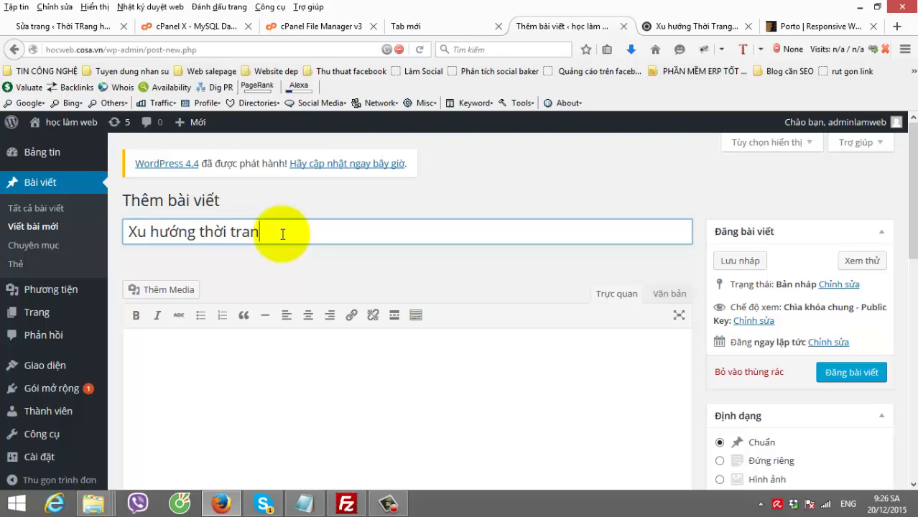
pyautogui.write('g')
# - Fill the body of the new post with placeholder text
pyautogui.click(290, 401)
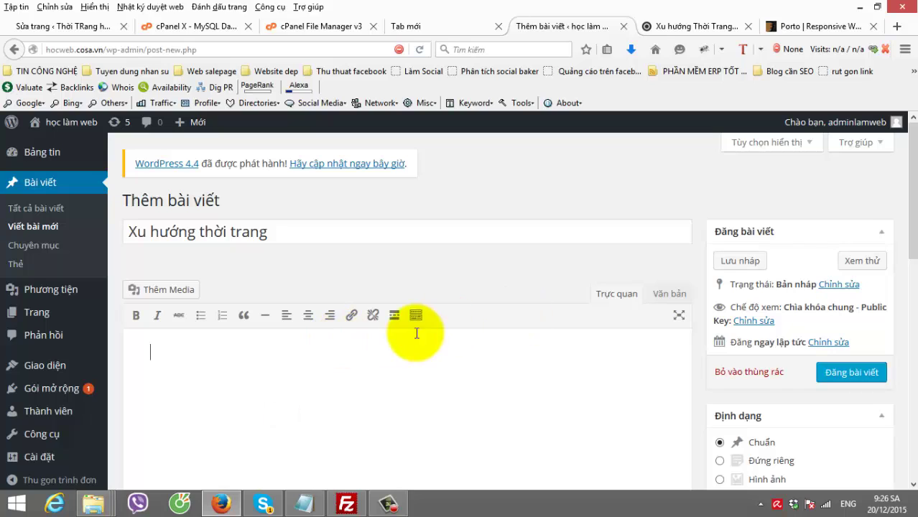
pyautogui.write('à')
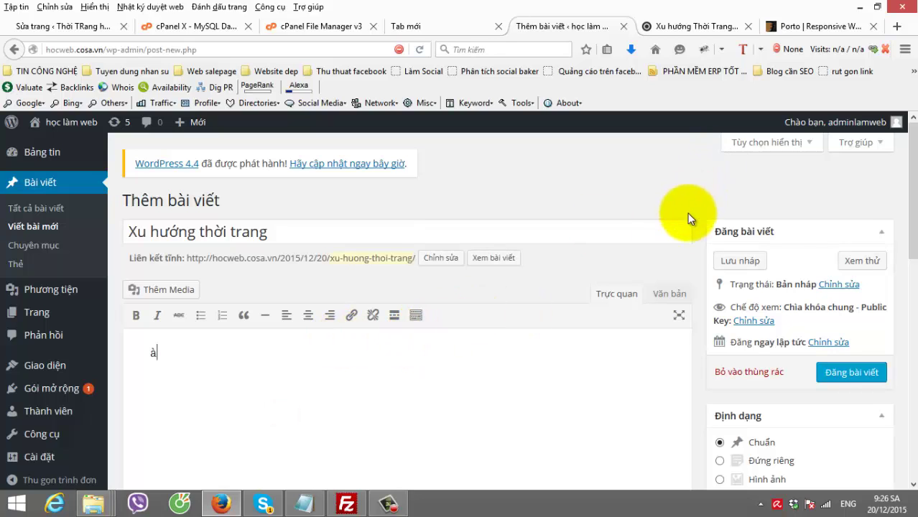
pyautogui.write('asfasfffffffffffffff')
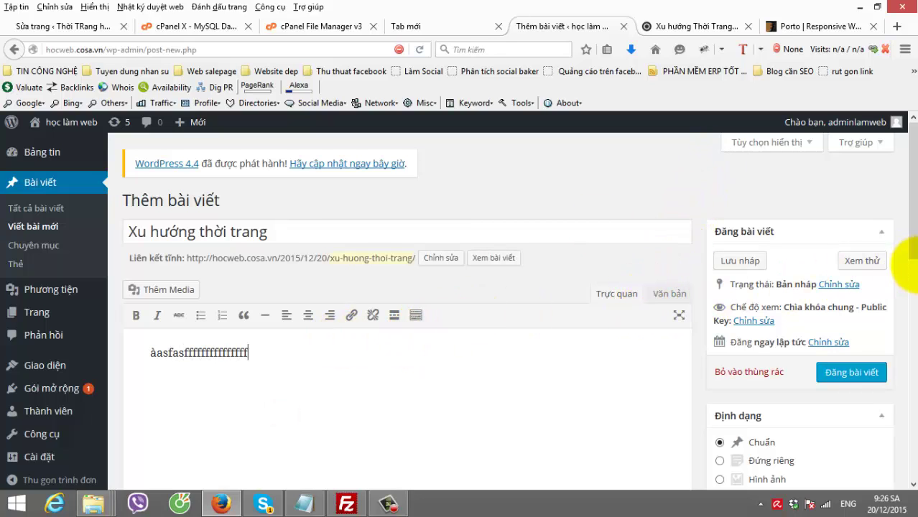
# - Open zing.vn in a new browser tab and go to the article "Loạt mỹ nhân Hàn khoe nhan sắc trên tạp chí"
pyautogui.click(896, 26)
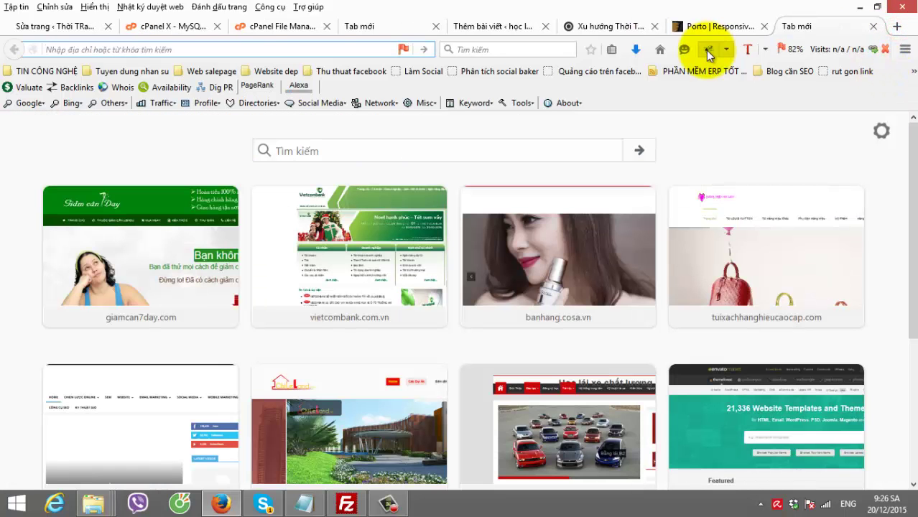
pyautogui.write('zing.vn')
pyautogui.press('Return')
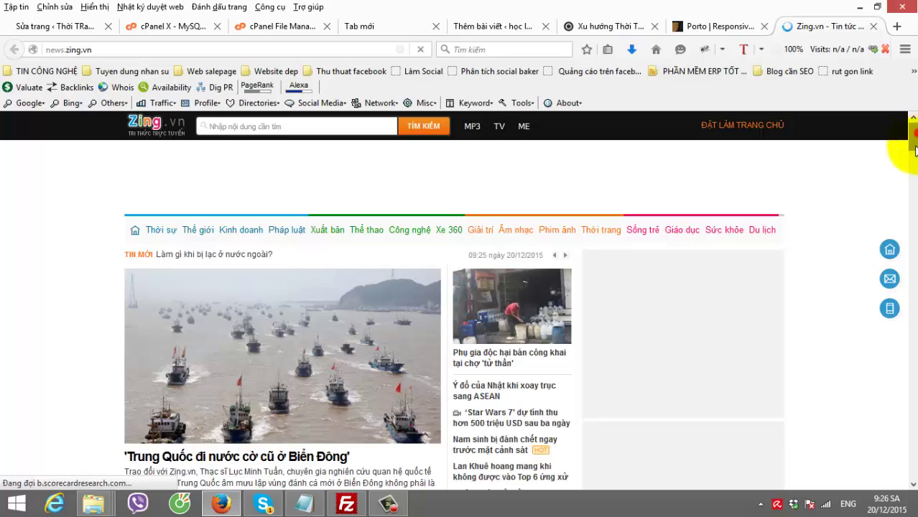
pyautogui.moveTo(914, 150); pyautogui.dragTo(912, 345)
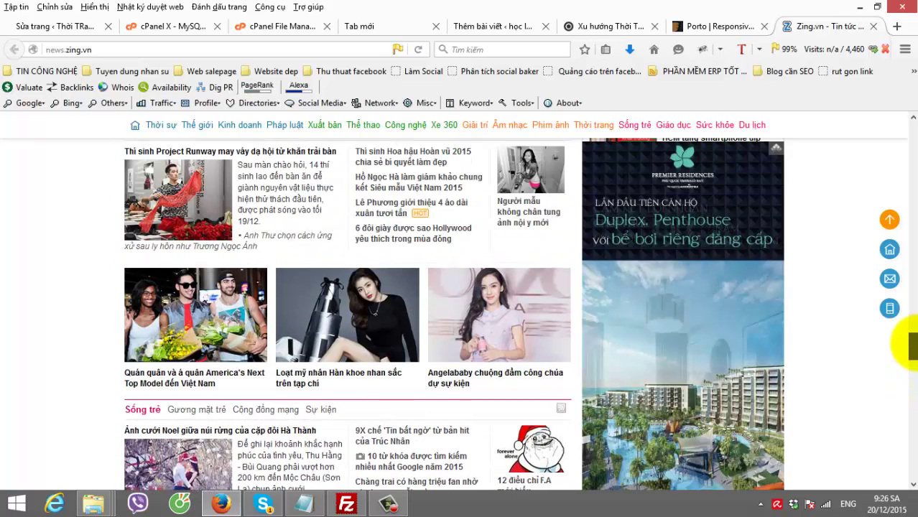
pyautogui.click(316, 374)
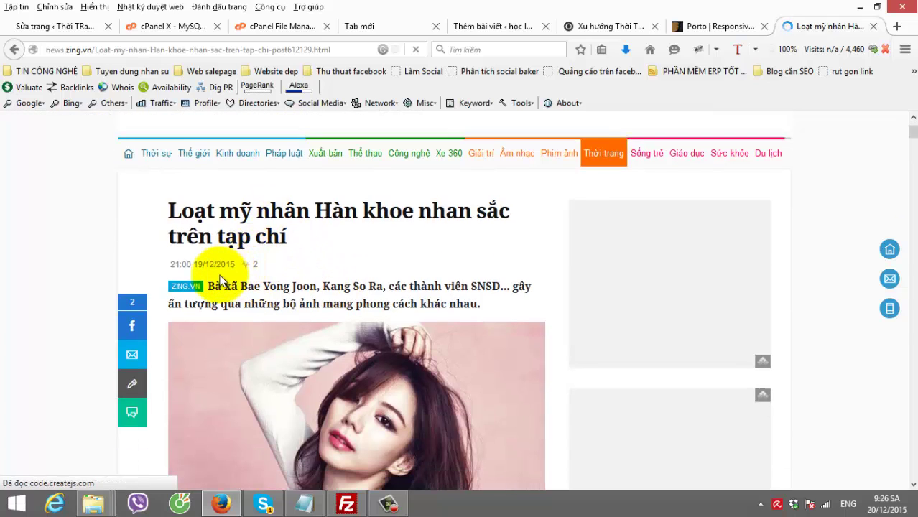
# - Copy the article's introductory paragraph into the new post's body, replacing the placeholder text
pyautogui.moveTo(208, 288); pyautogui.dragTo(471, 309)
pyautogui.hotkey('ctrl', 'c')
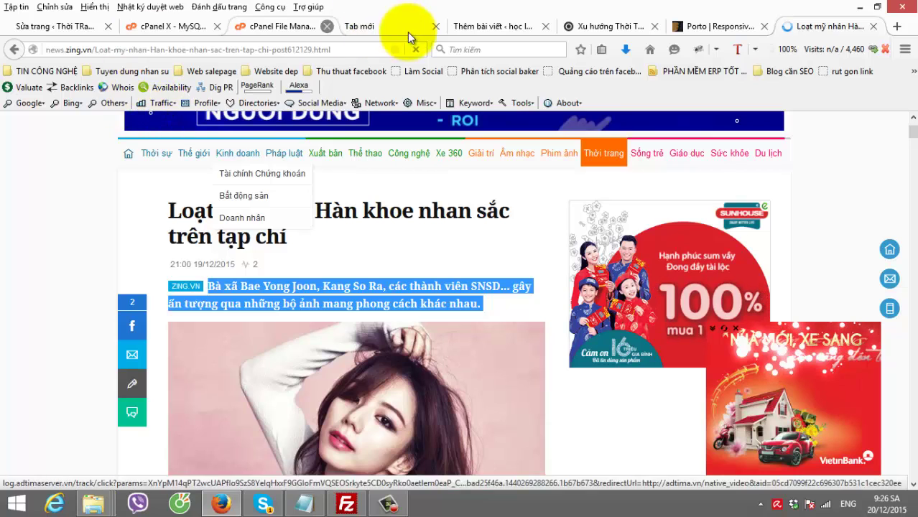
pyautogui.click(522, 26)
pyautogui.moveTo(280, 361); pyautogui.dragTo(100, 360)
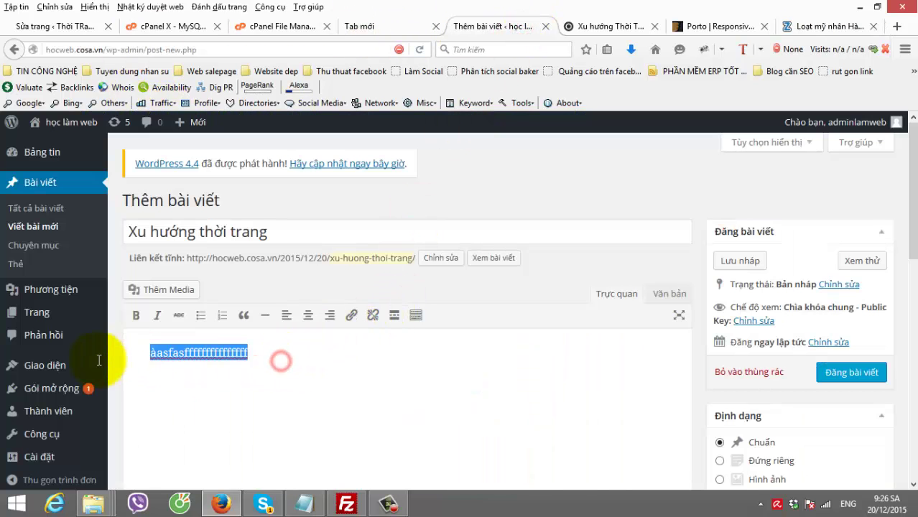
pyautogui.hotkey('ctrl', 'v')
# - Assign the new post to the category Xu hướng Thời Trang
pyautogui.scroll(-2, 769, 287)
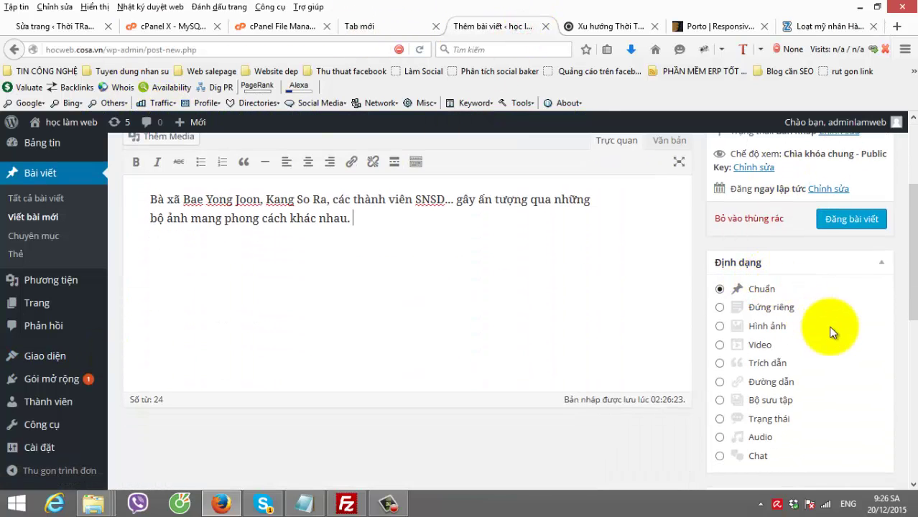
pyautogui.scroll(-5, 831, 332)
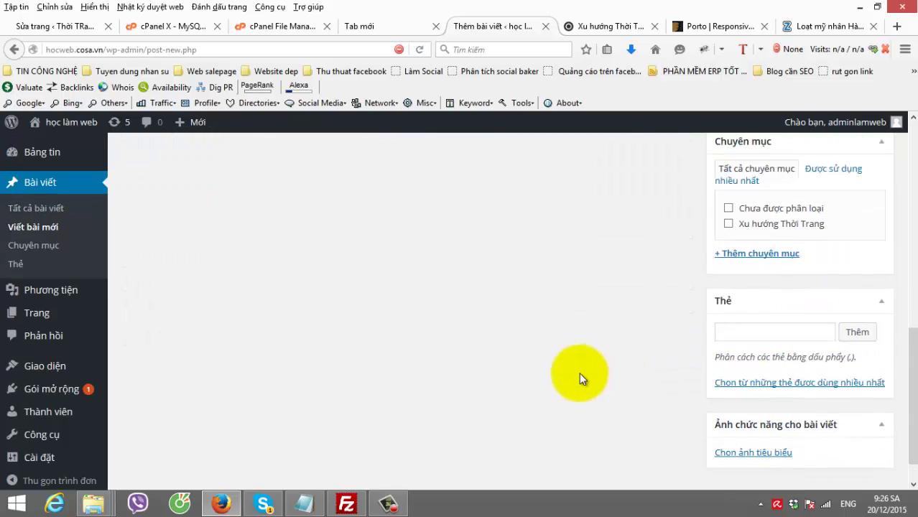
pyautogui.scroll(5, 579, 372)
pyautogui.scroll(-3, 583, 371)
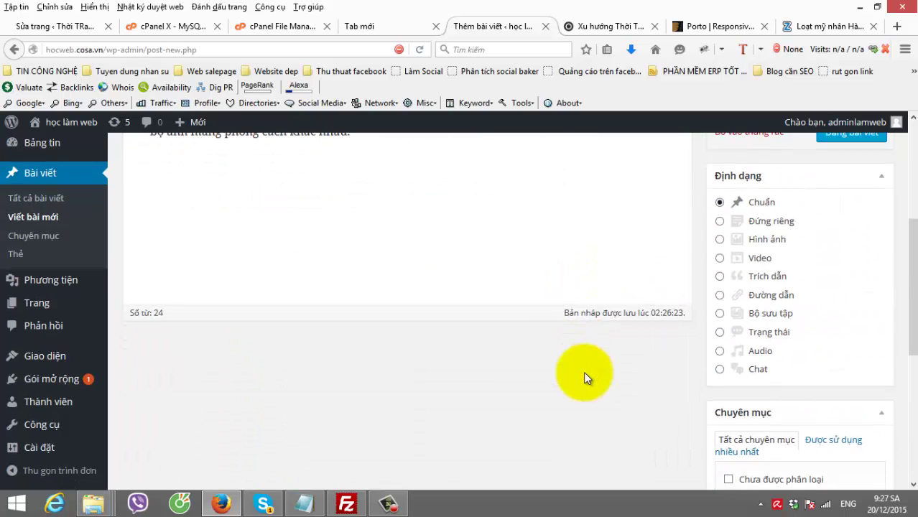
pyautogui.scroll(-2, 583, 371)
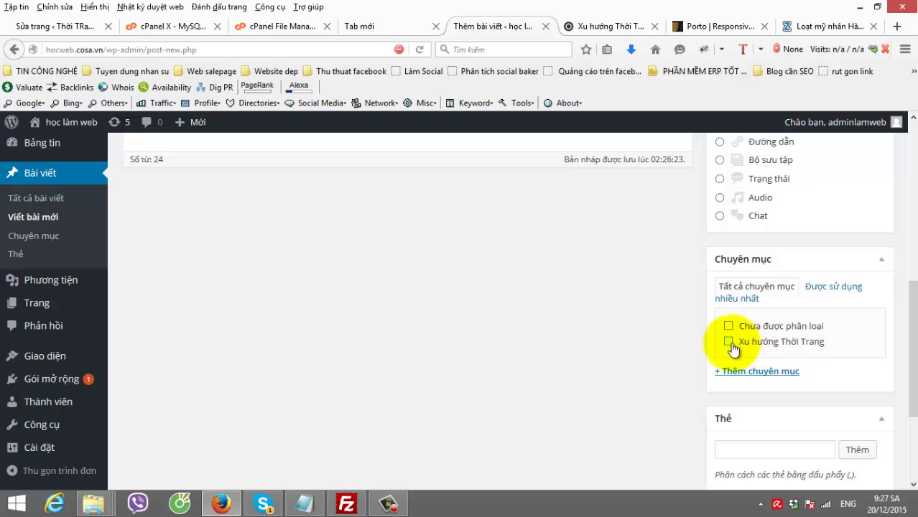
pyautogui.scroll(5, 819, 328)
pyautogui.scroll(-7, 817, 345)
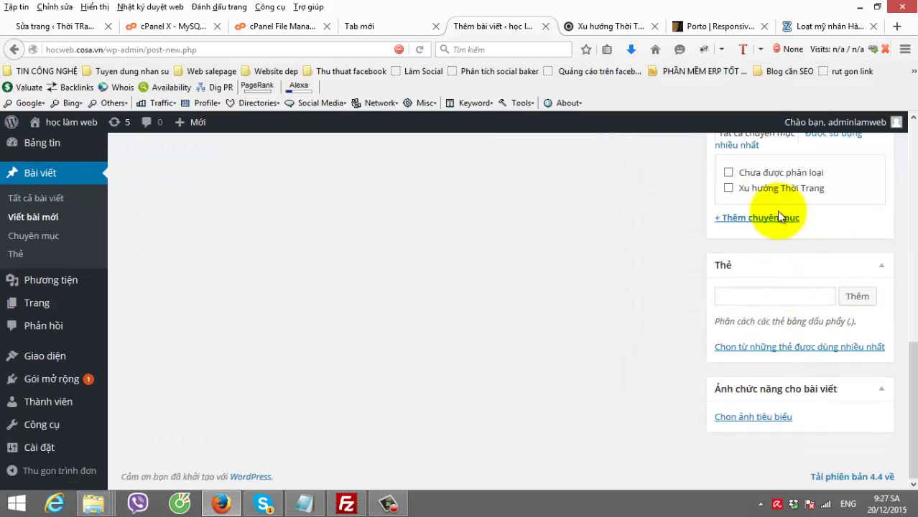
pyautogui.click(773, 190)
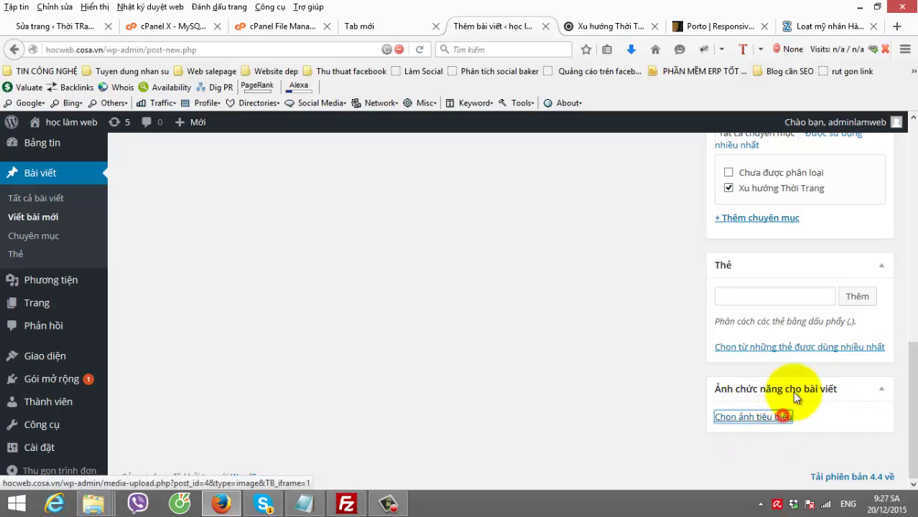
# - Upload akira.jpg from the Desktop as the post's featured image and publish the post
pyautogui.click(782, 417)
pyautogui.click(486, 325)
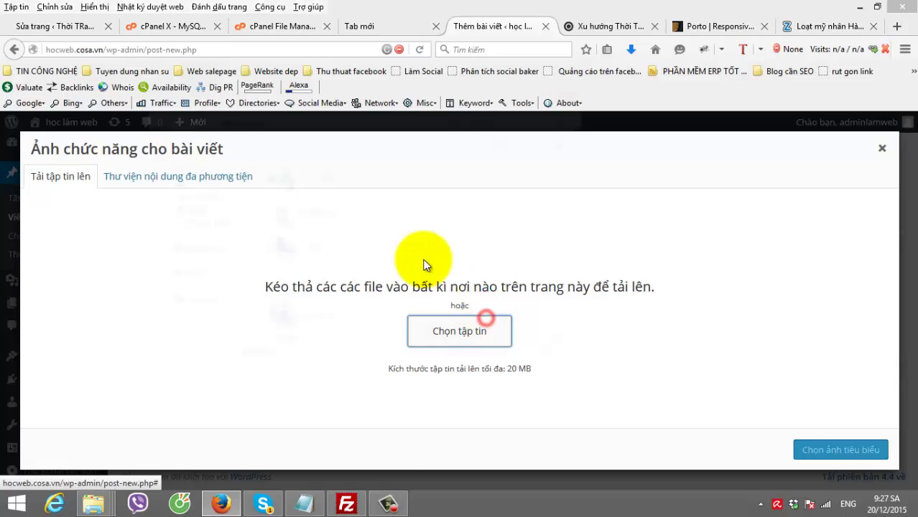
pyautogui.moveTo(583, 172); pyautogui.dragTo(592, 229)
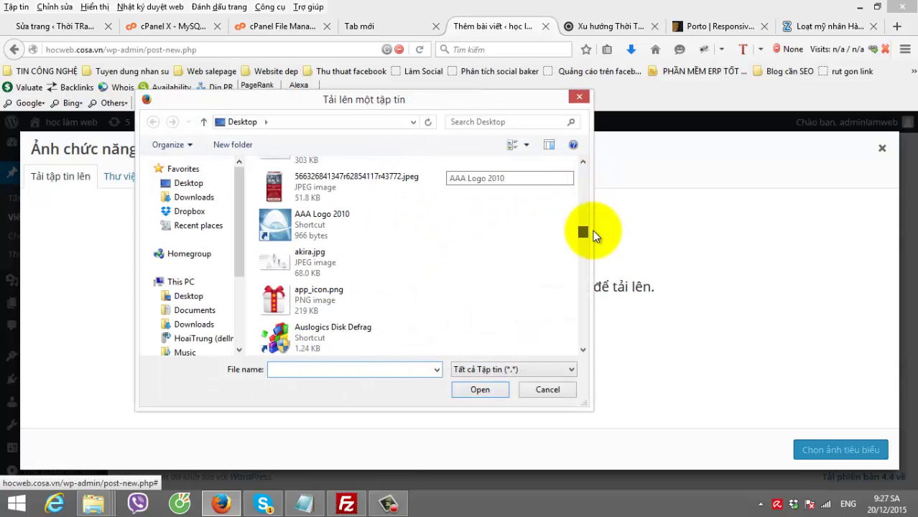
pyautogui.doubleClick(361, 264)
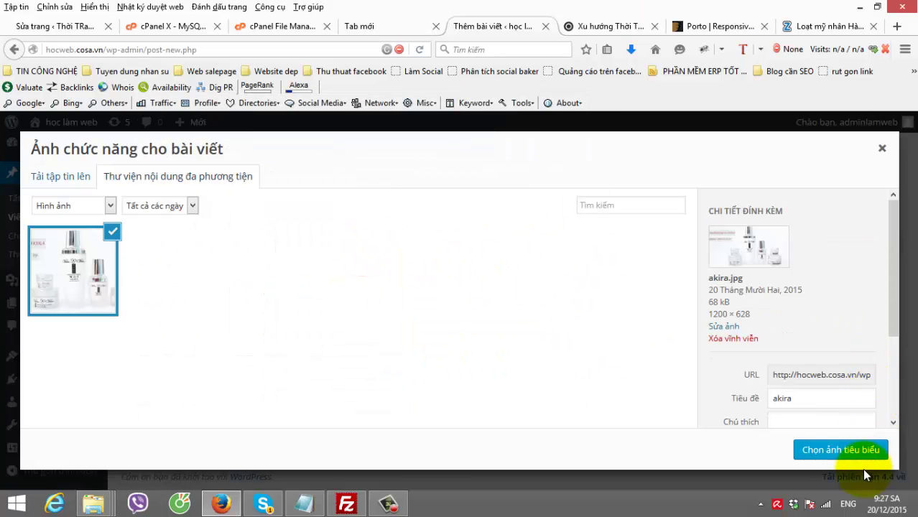
pyautogui.click(857, 450)
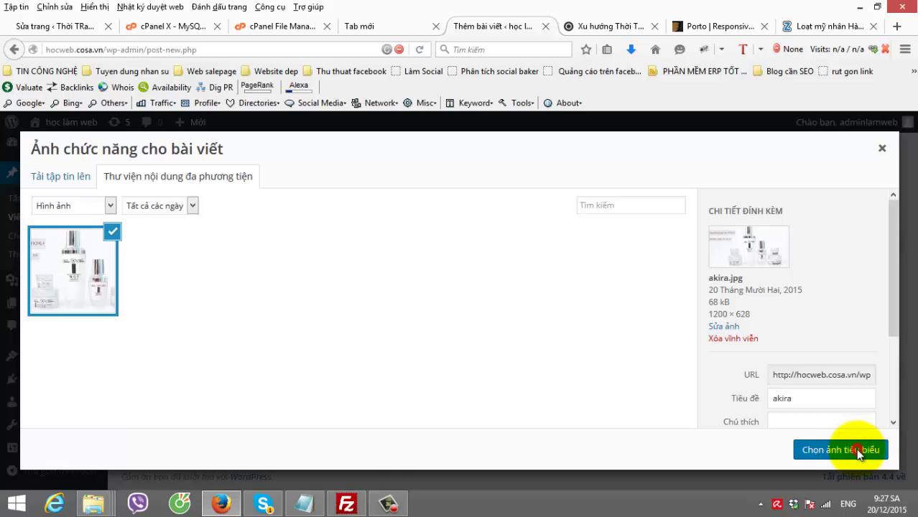
pyautogui.scroll(10, 866, 391)
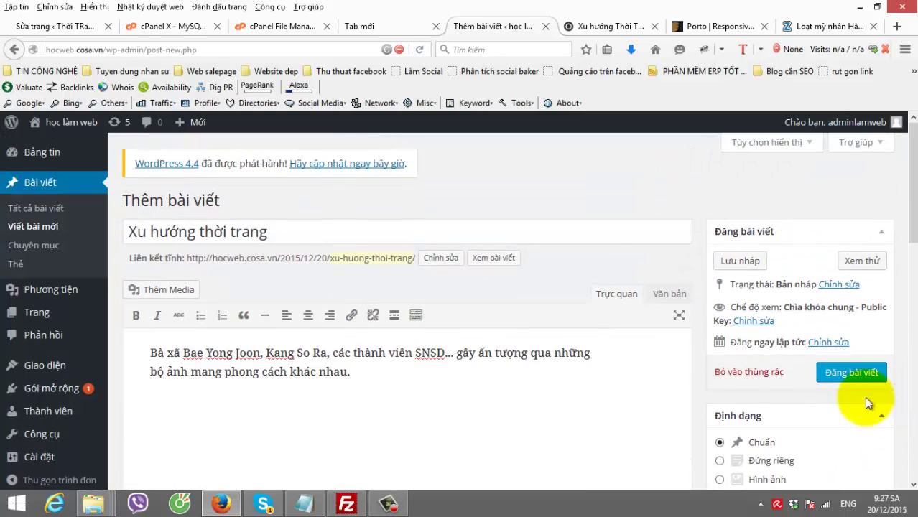
pyautogui.click(835, 373)
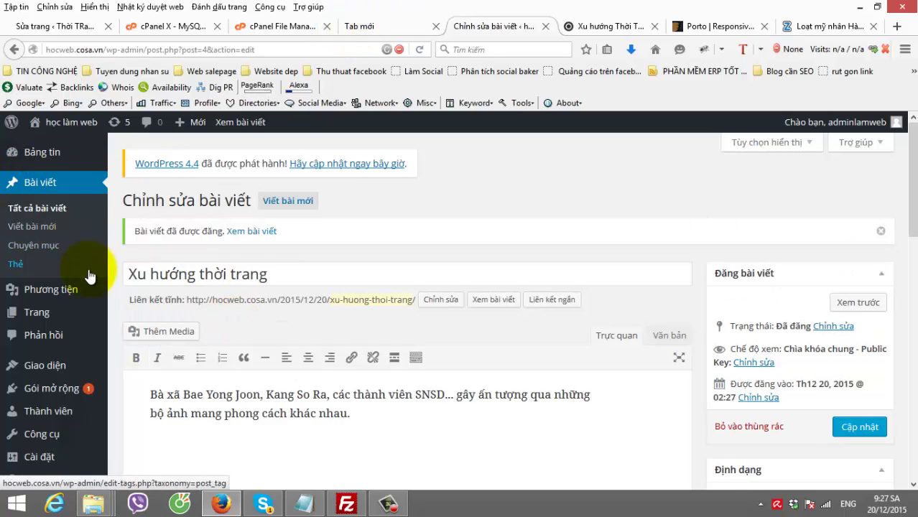
# - View the media library and the list of all pages
pyautogui.scroll(-2, 82, 270)
pyautogui.moveTo(75, 287)
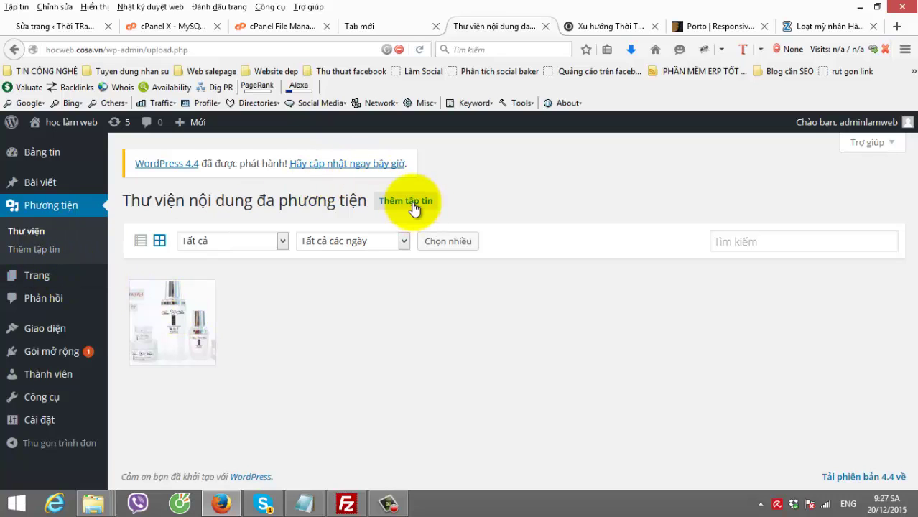
pyautogui.moveTo(49, 277)
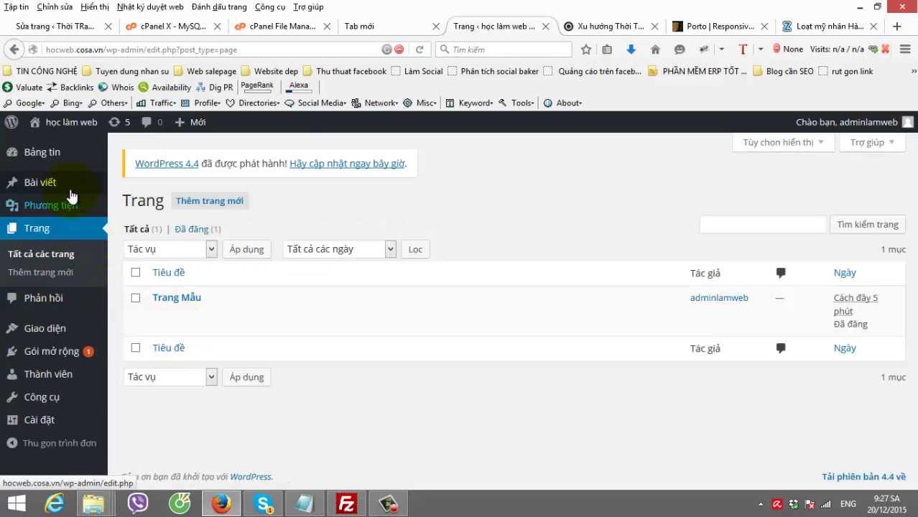
pyautogui.moveTo(219, 342)
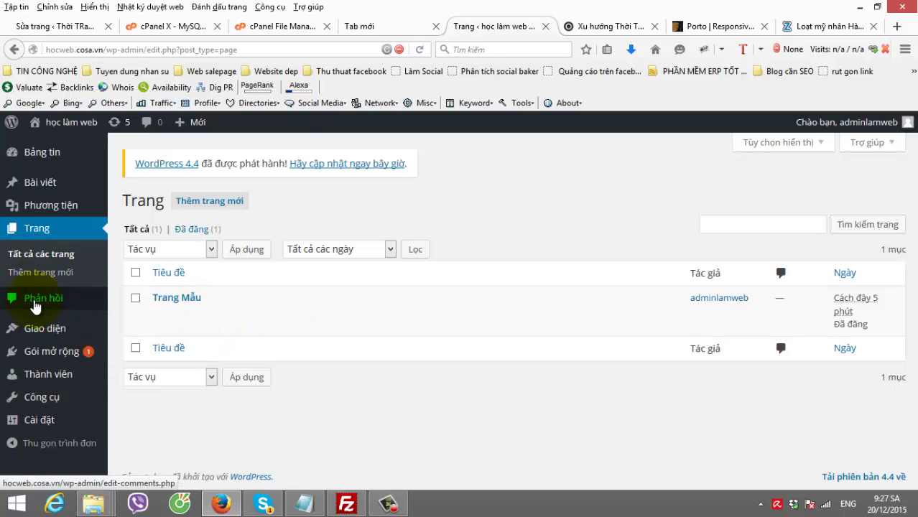
# - Open the installed themes list and examine the available themes, including Porto
pyautogui.moveTo(53, 329)
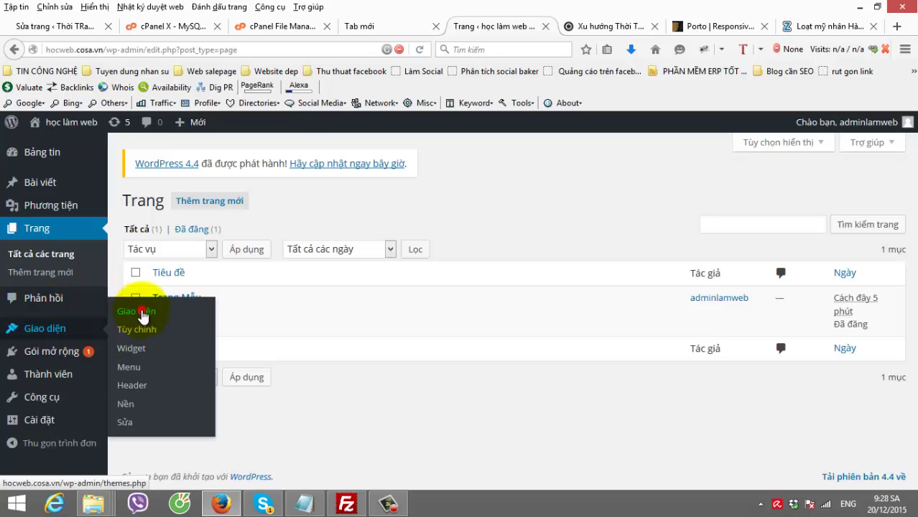
pyautogui.click(142, 316)
pyautogui.scroll(-2, 910, 225)
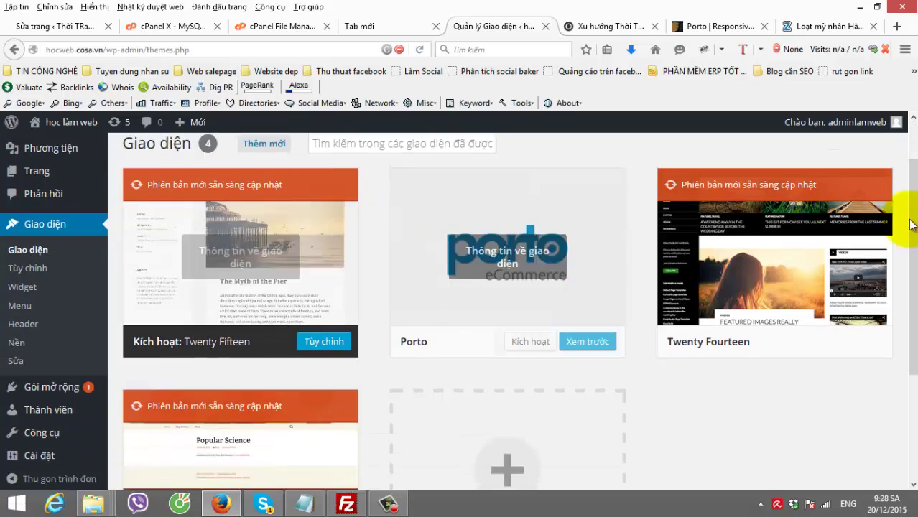
pyautogui.scroll(-3, 805, 383)
pyautogui.scroll(3, 805, 382)
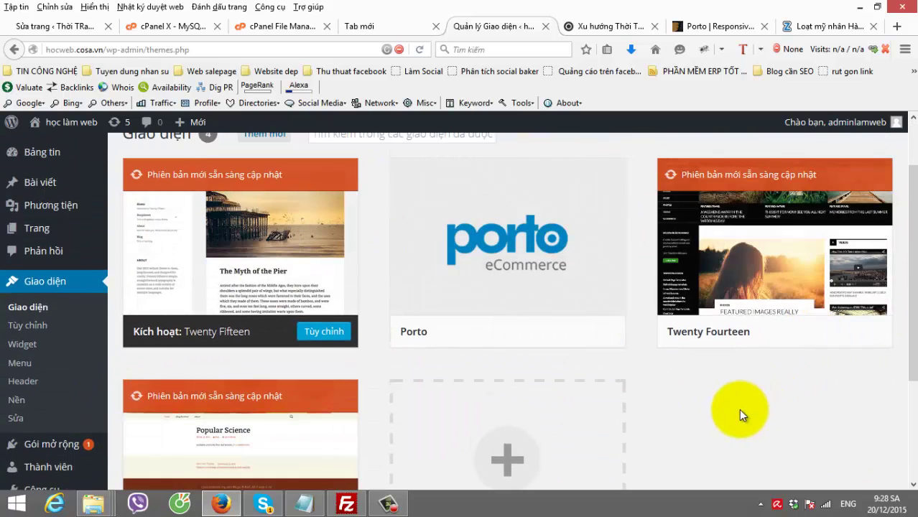
pyautogui.moveTo(483, 221)
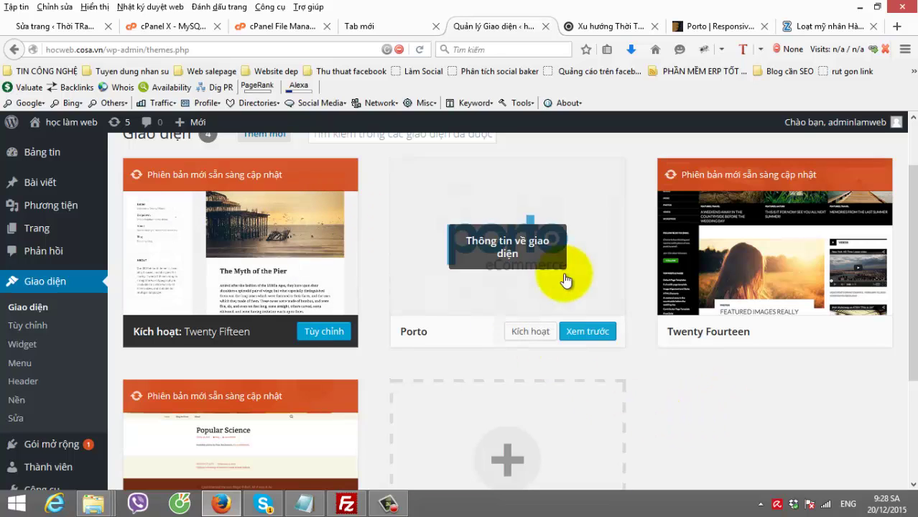
pyautogui.click(520, 334)
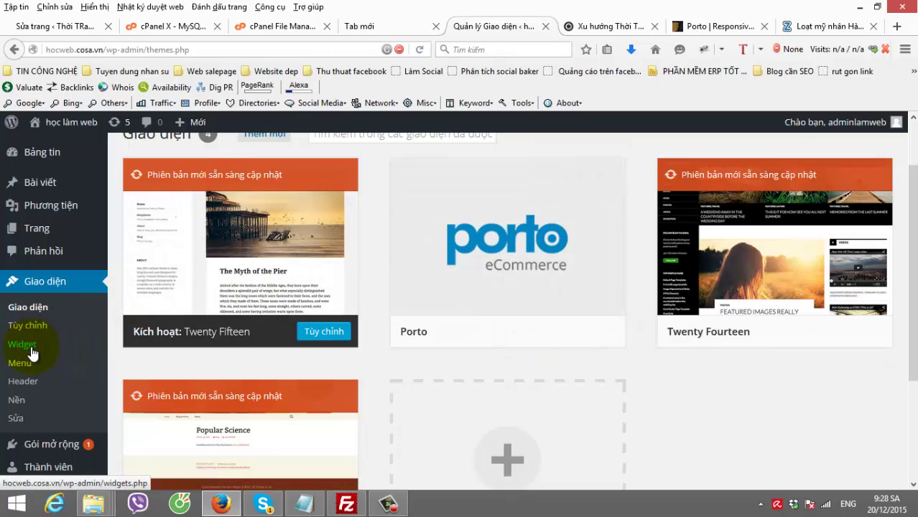
# - Examine the Widget page's sidebar widgets and the sidebar blocks of the zing.vn article
pyautogui.click(31, 351)
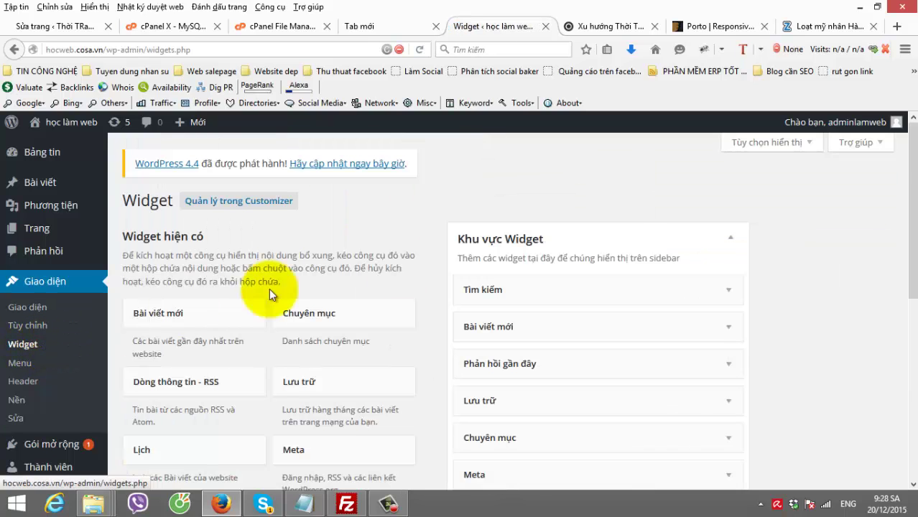
pyautogui.scroll(-1, 626, 249)
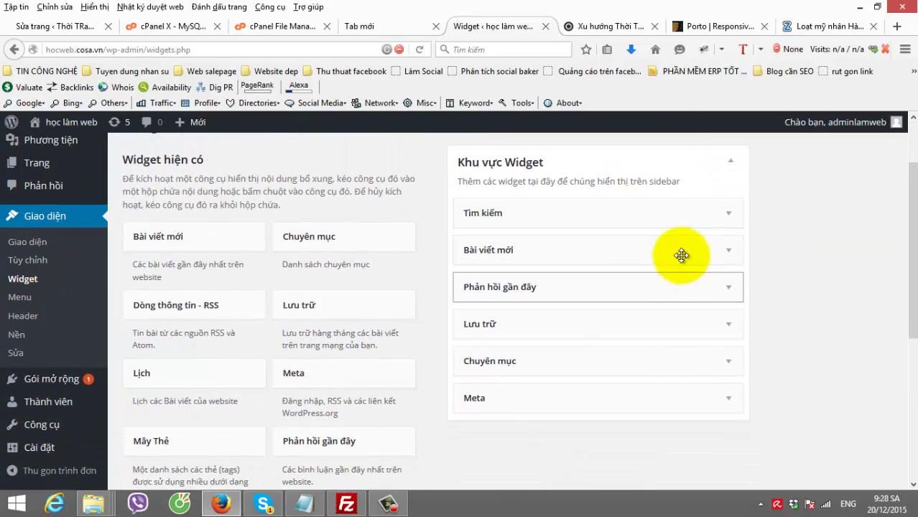
pyautogui.click(823, 29)
pyautogui.scroll(-5, 851, 307)
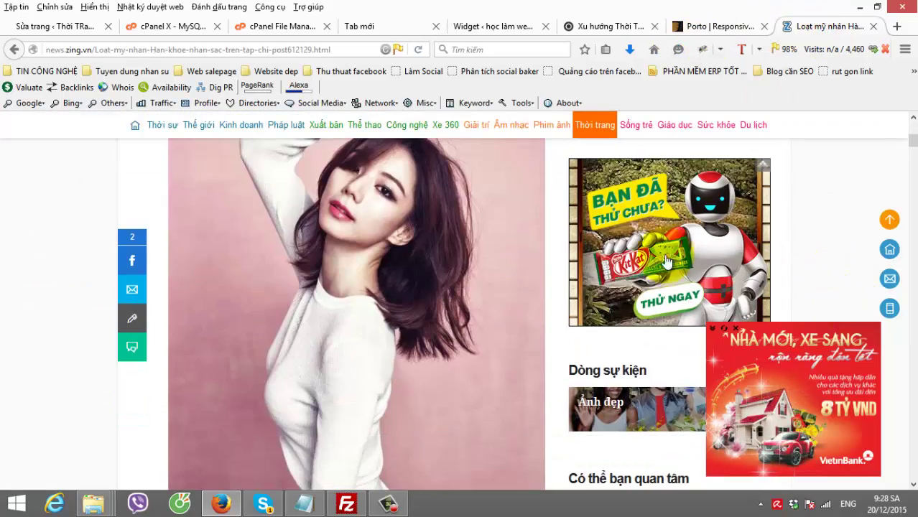
pyautogui.scroll(5, 626, 287)
pyautogui.scroll(-8, 627, 287)
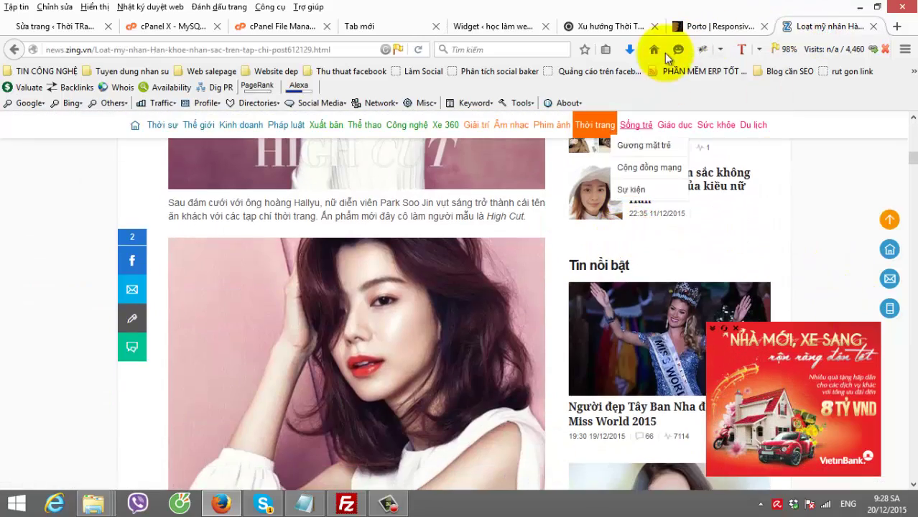
pyautogui.scroll(-5, 638, 321)
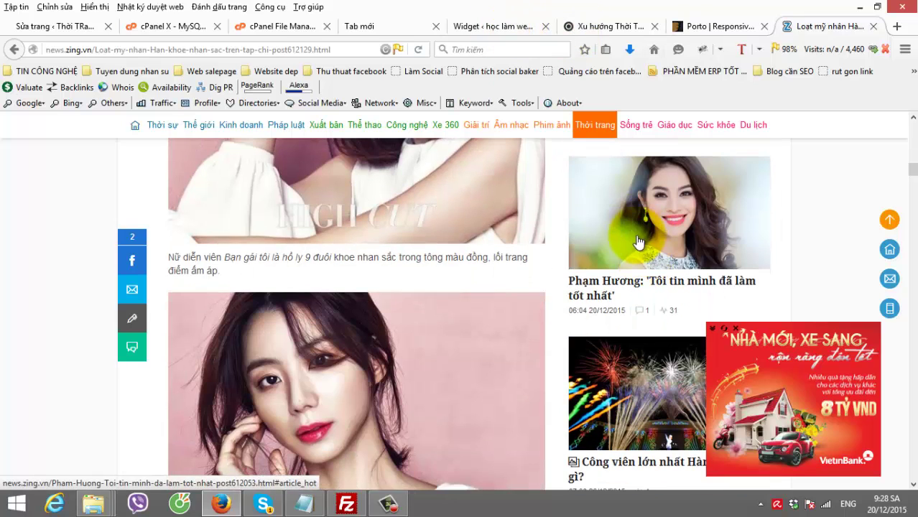
# - Create a navigation menu named menu chinh, checking the main navigation of the Porto shop as reference
pyautogui.click(488, 29)
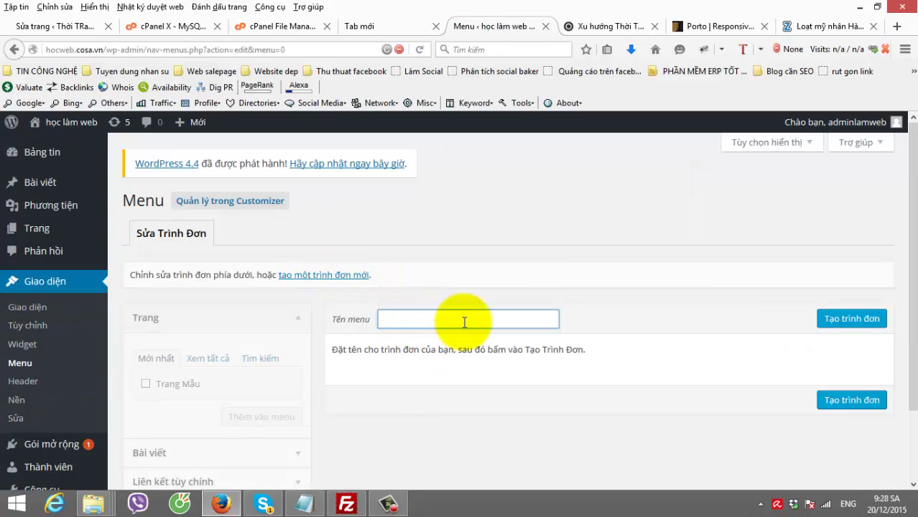
pyautogui.write('menu chinh')
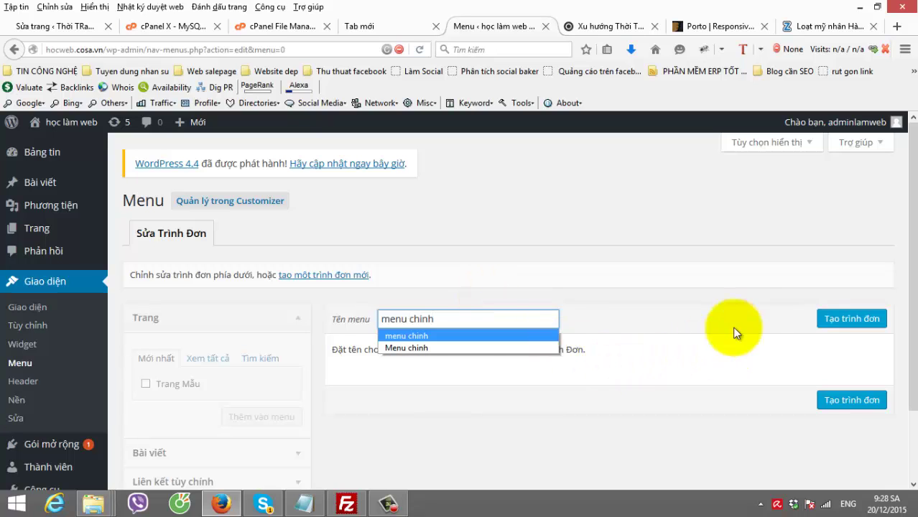
pyautogui.click(735, 309)
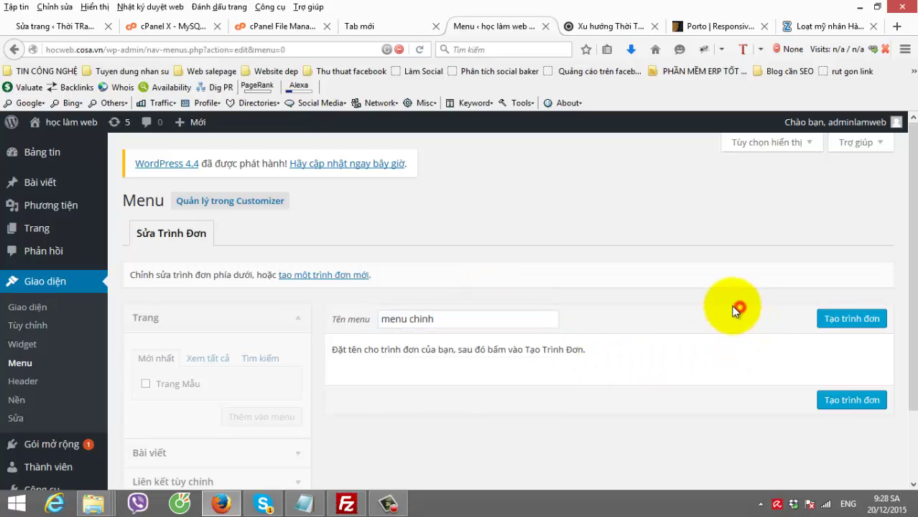
pyautogui.click(632, 25)
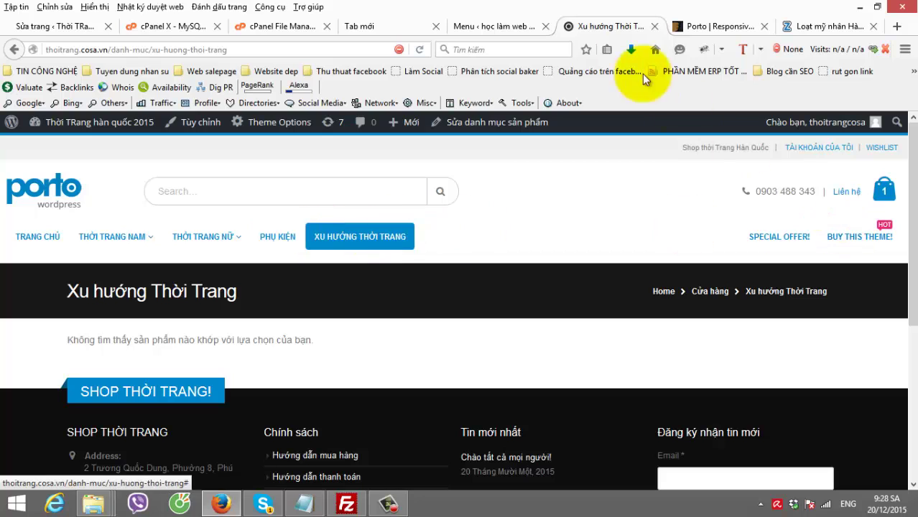
pyautogui.click(514, 28)
pyautogui.click(835, 320)
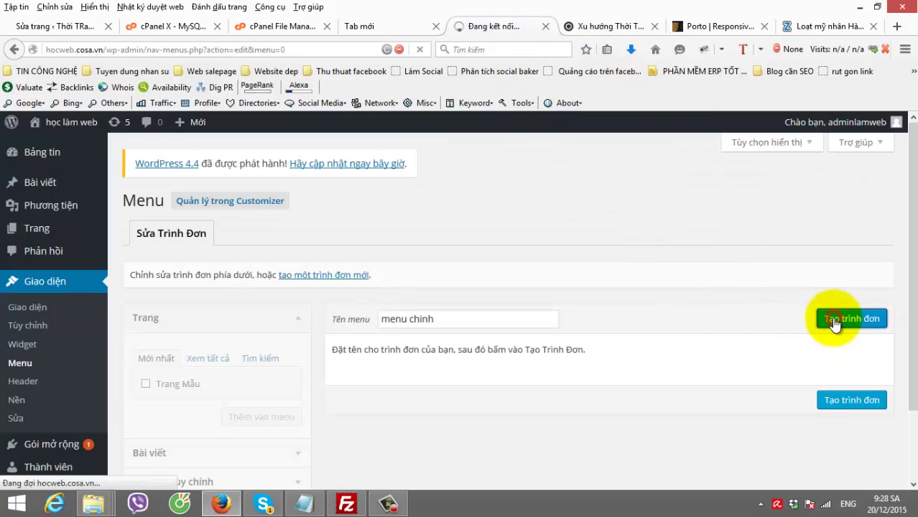
# - View the header image settings in the theme customizer and return to the menu editor
pyautogui.scroll(-2, 293, 365)
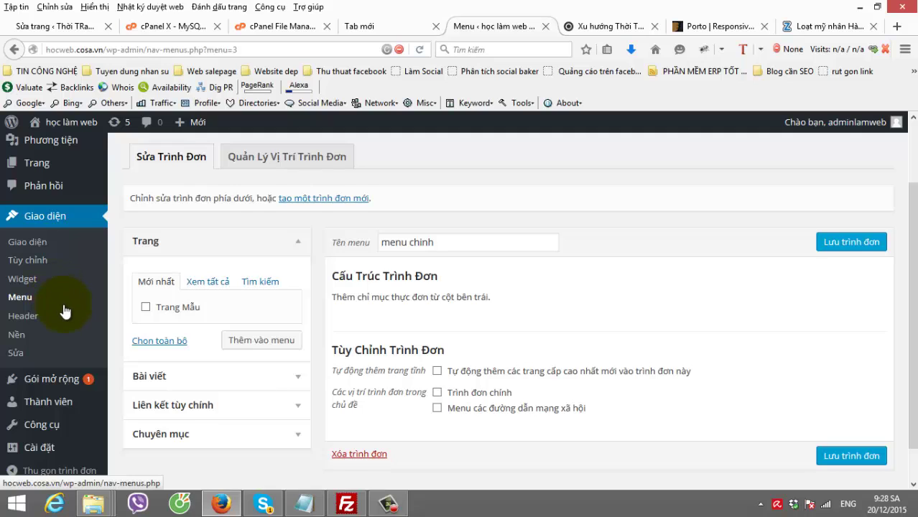
pyautogui.scroll(-1, 50, 319)
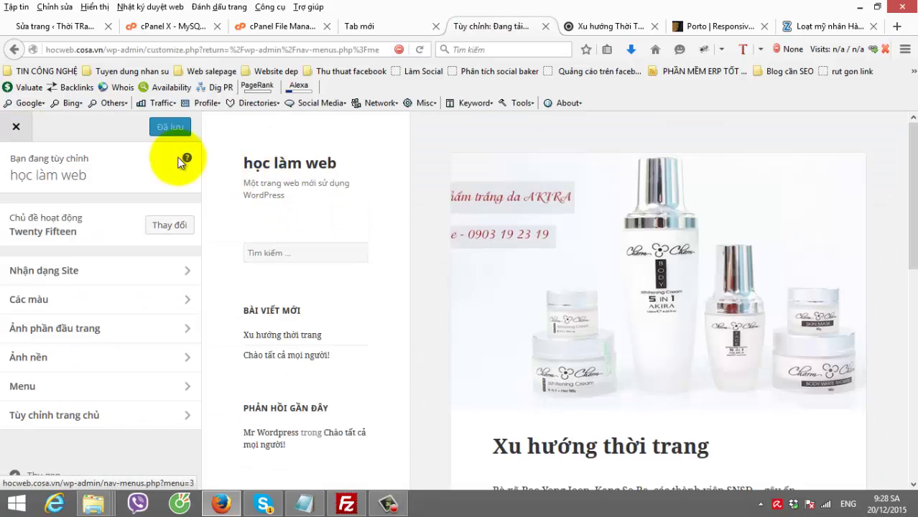
pyautogui.click(16, 127)
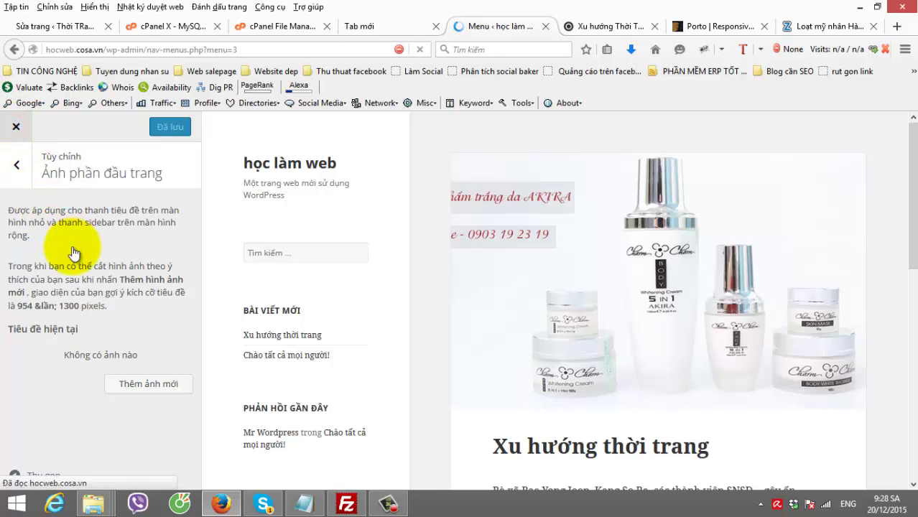
# - Open the list of installed plugins and examine its entries, including Akismet and Chào Dolly
pyautogui.scroll(-2, 79, 359)
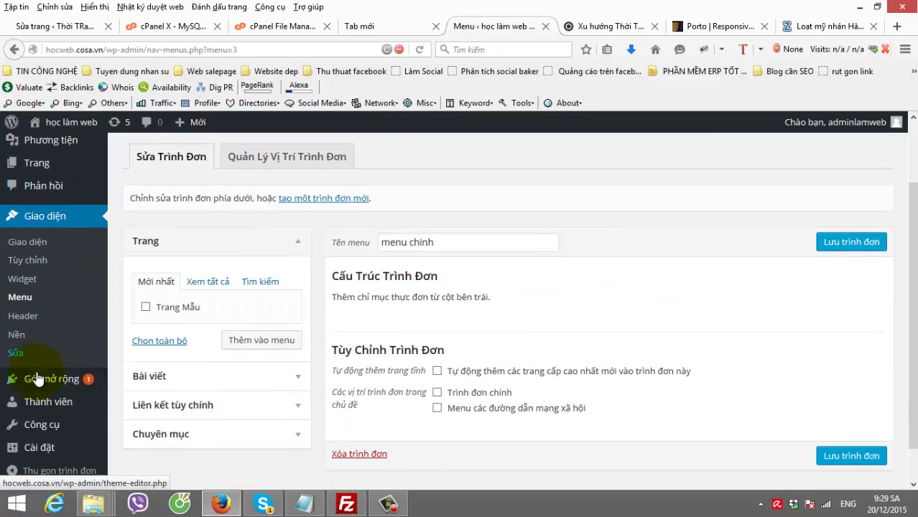
pyautogui.moveTo(63, 404)
pyautogui.scroll(-1, 68, 394)
pyautogui.moveTo(78, 389)
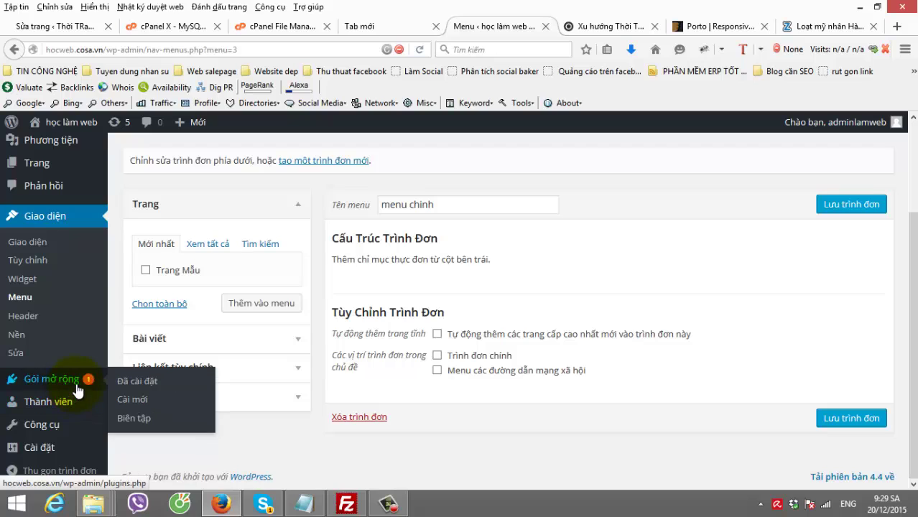
pyautogui.click(135, 388)
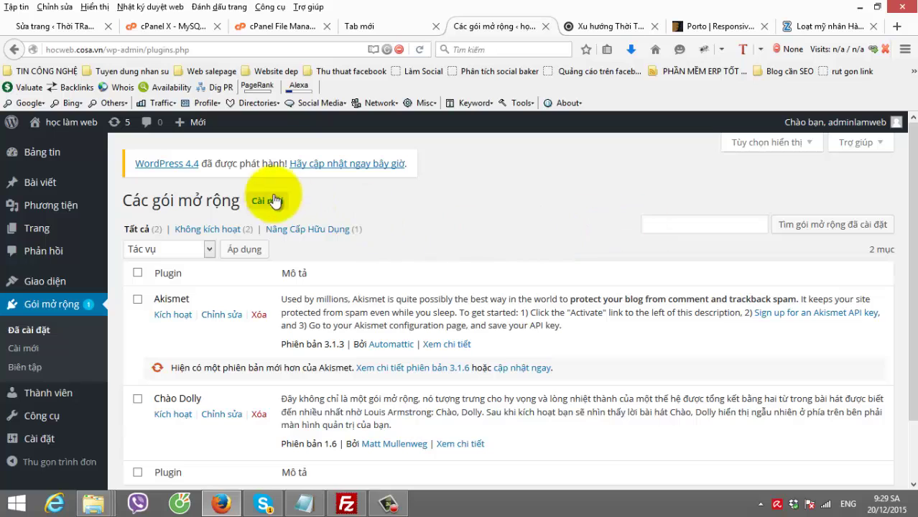
pyautogui.scroll(-3, 285, 283)
pyautogui.scroll(3, 285, 283)
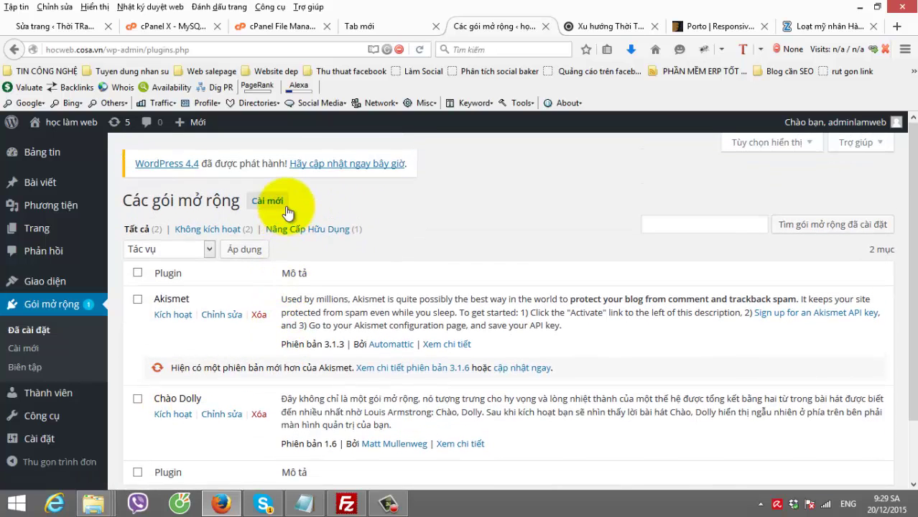
# - Open the page for adding new plugins and search it for "seo yoast"
pyautogui.click(285, 204)
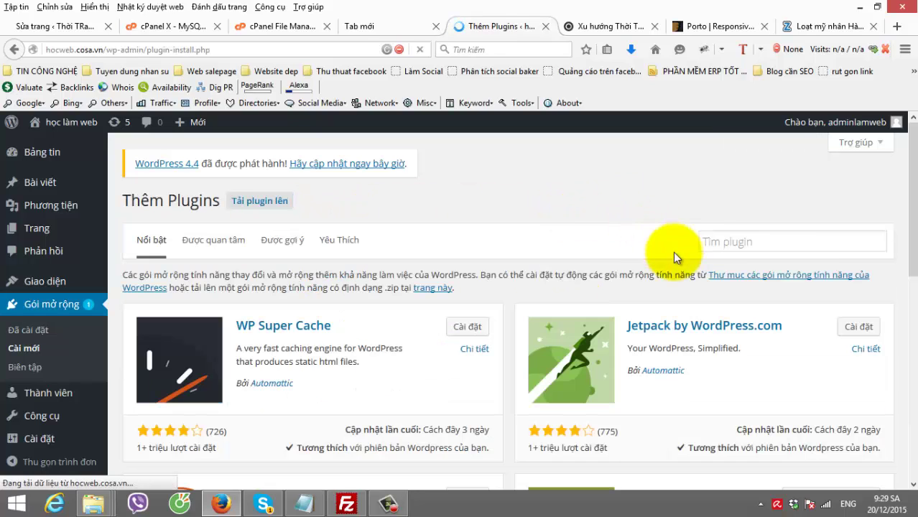
pyautogui.click(743, 243)
pyautogui.write('seo')
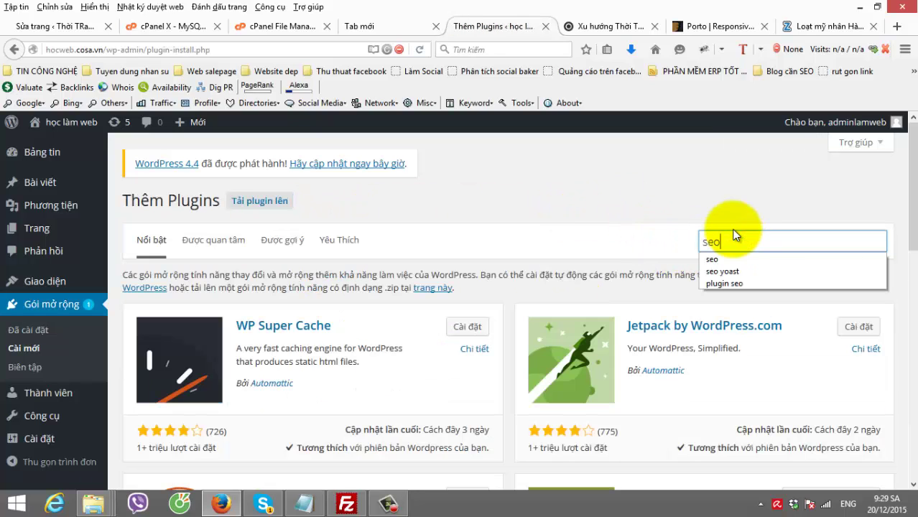
pyautogui.click(760, 271)
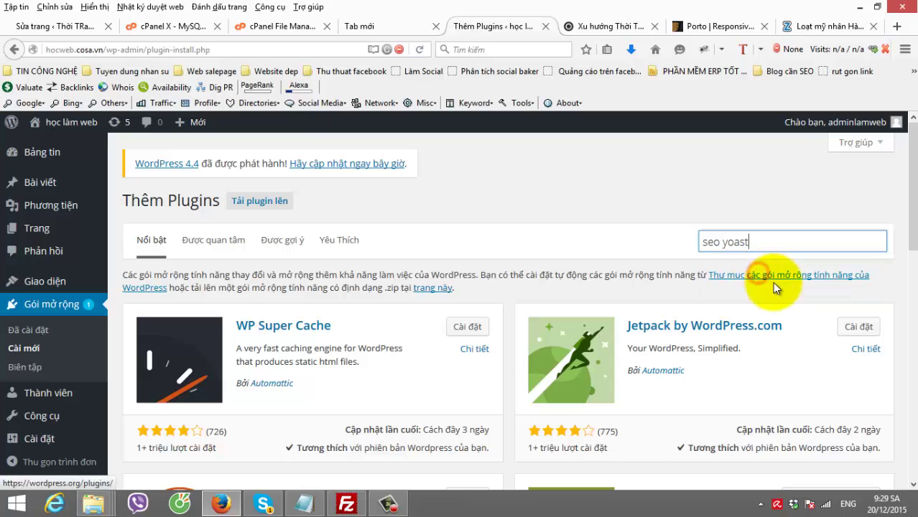
pyautogui.press('Return')
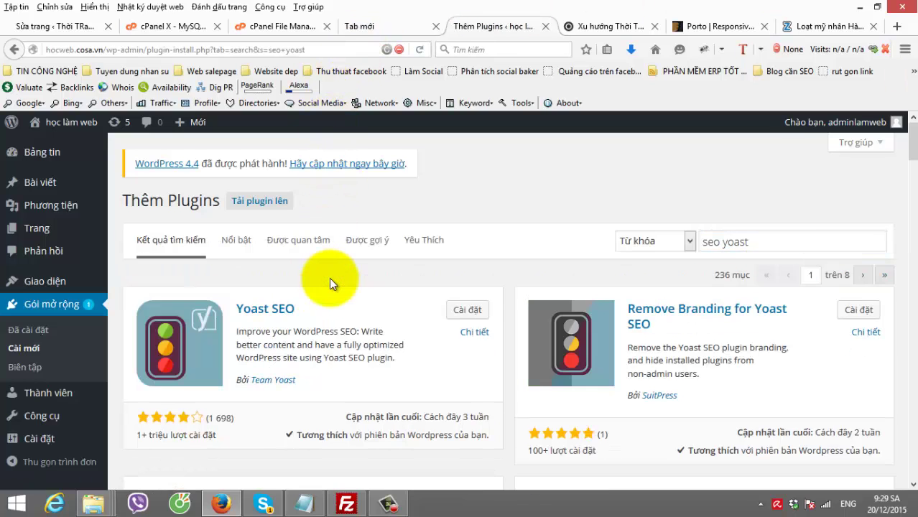
# - Install and activate the Yoast SEO plugin, and dismiss its introductory tour
pyautogui.scroll(-2, 160, 282)
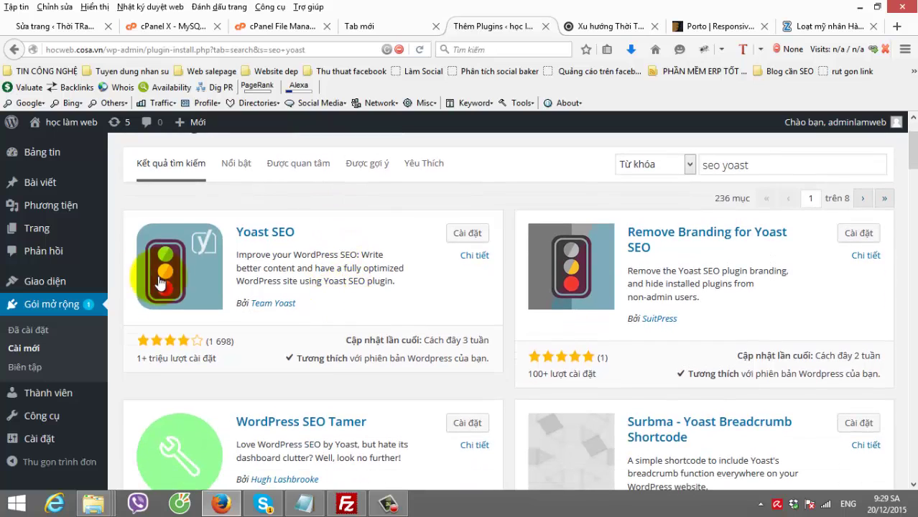
pyautogui.click(471, 233)
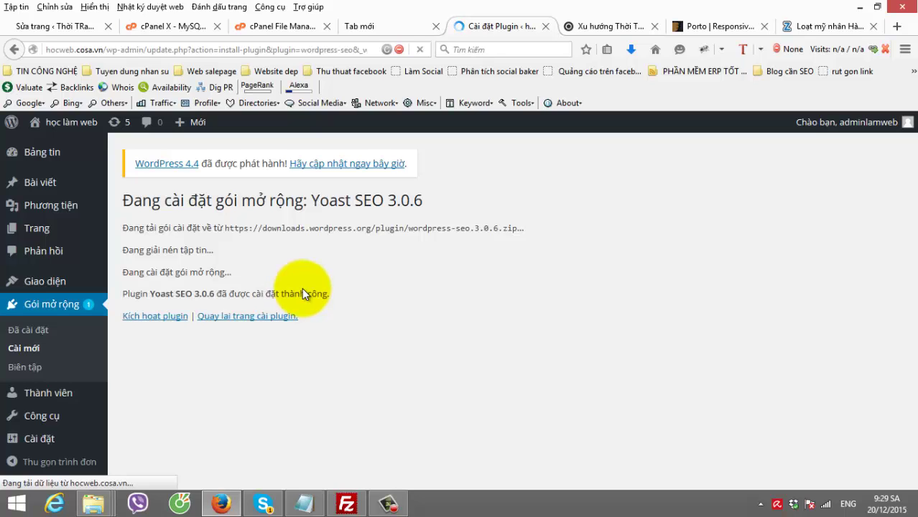
pyautogui.click(151, 324)
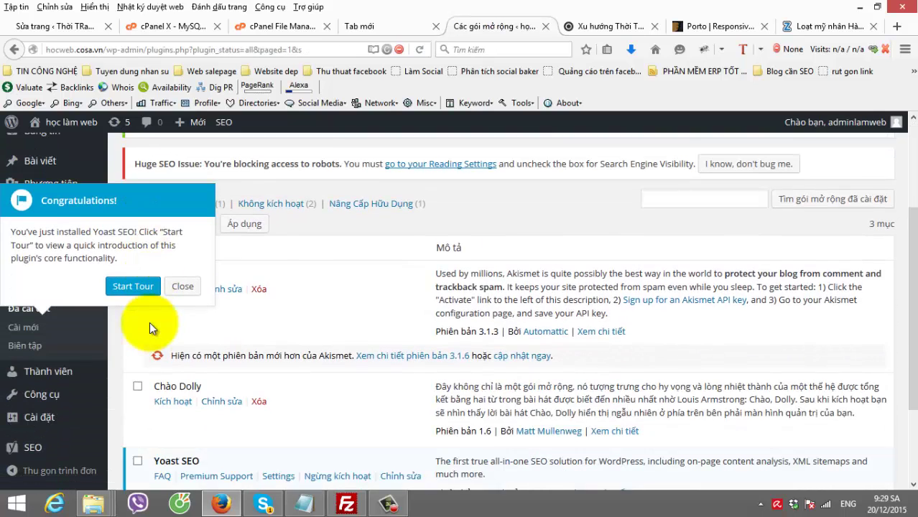
pyautogui.click(183, 275)
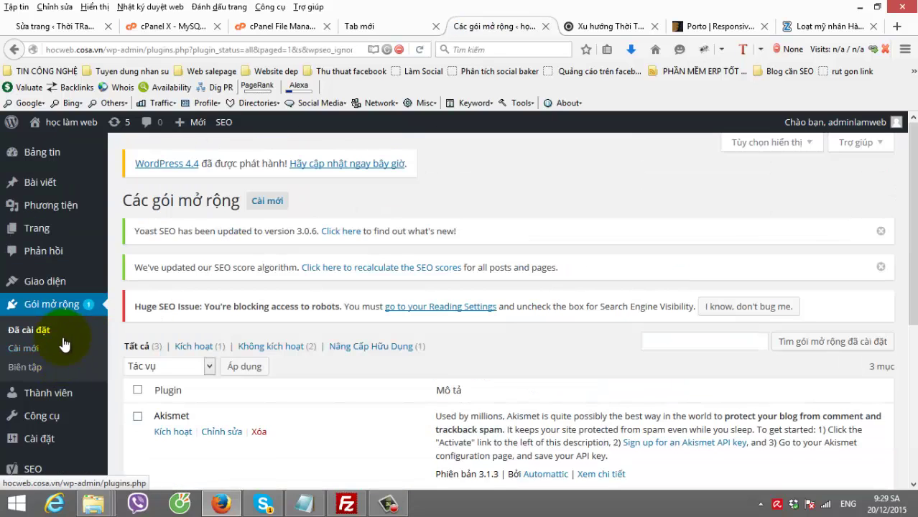
# - Check the Yoast SEO entry among the installed plugins and view the options for members and tools
pyautogui.scroll(-3, 188, 328)
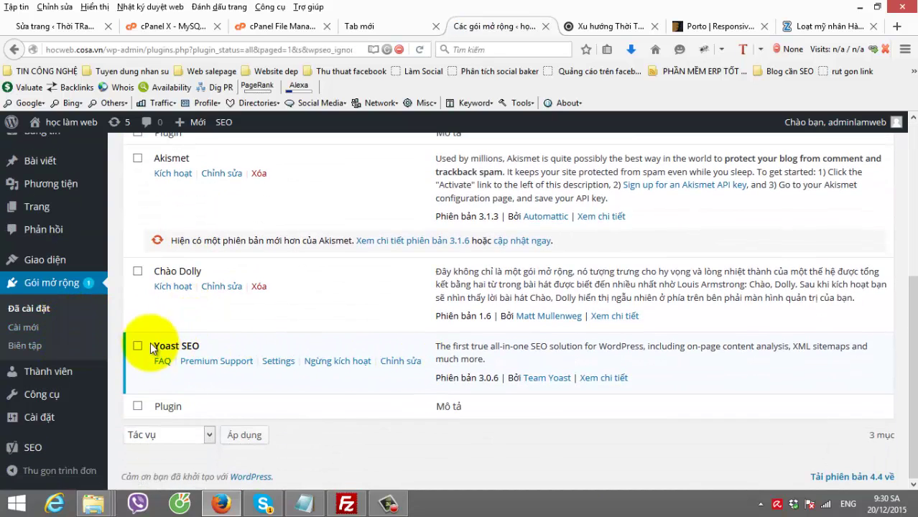
pyautogui.moveTo(152, 346); pyautogui.dragTo(191, 346)
pyautogui.moveTo(41, 373)
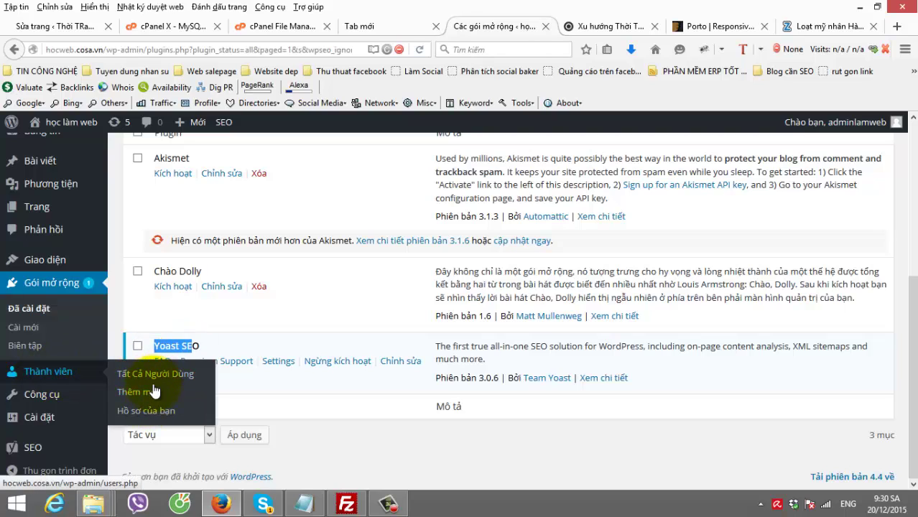
pyautogui.moveTo(64, 402)
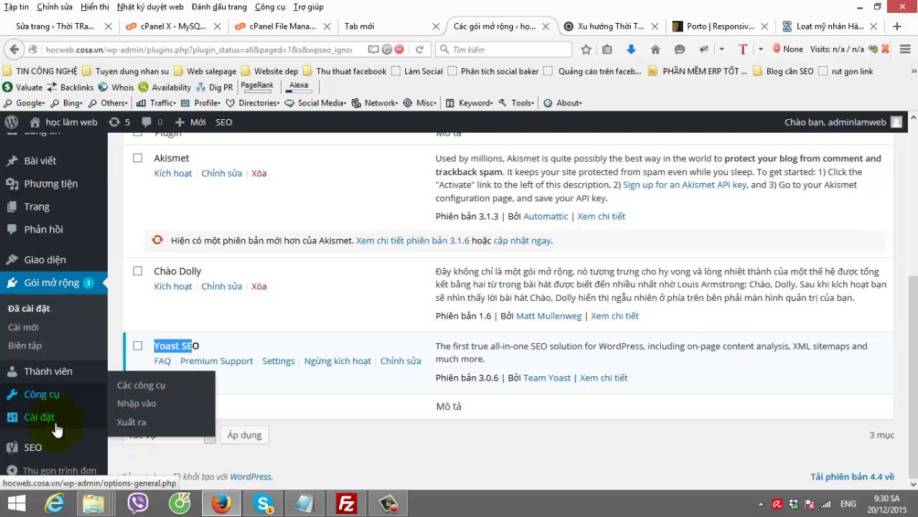
# - Open the general site settings and examine the title, URL, date, time and language options
pyautogui.moveTo(64, 428)
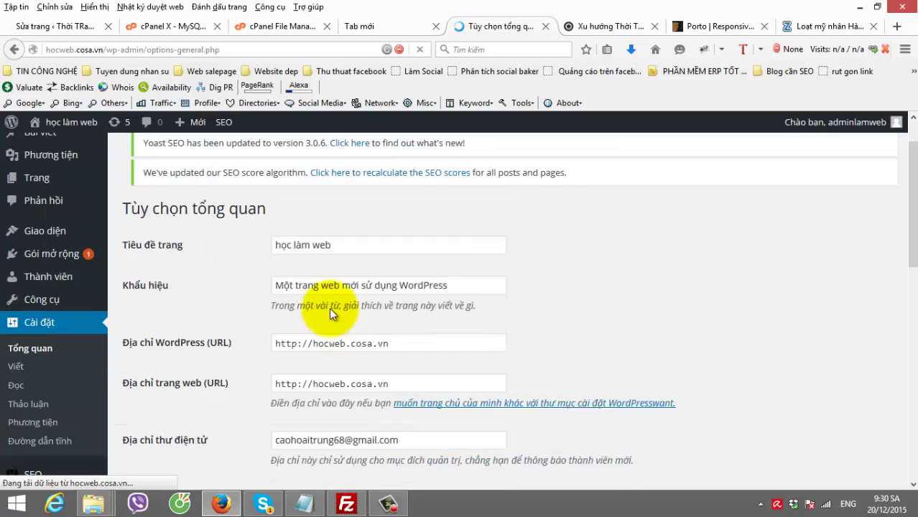
pyautogui.moveTo(338, 274); pyautogui.dragTo(215, 278)
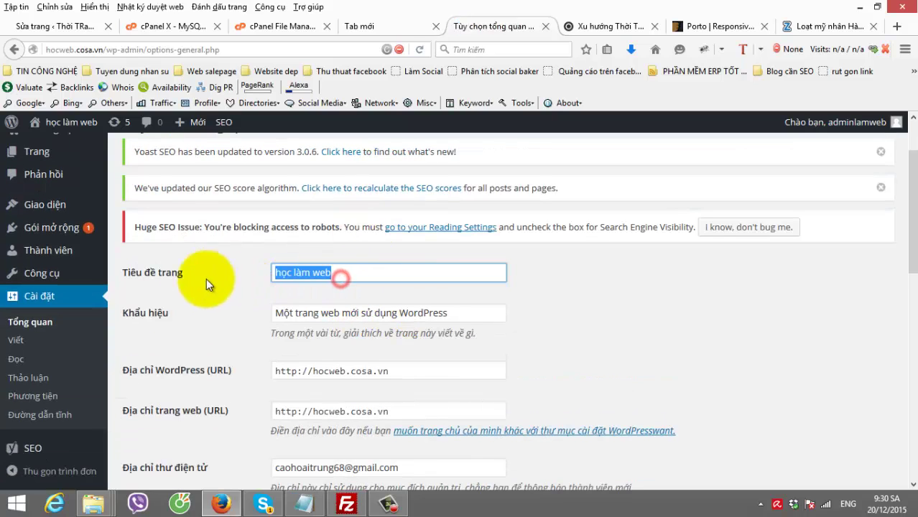
pyautogui.scroll(-2, 244, 330)
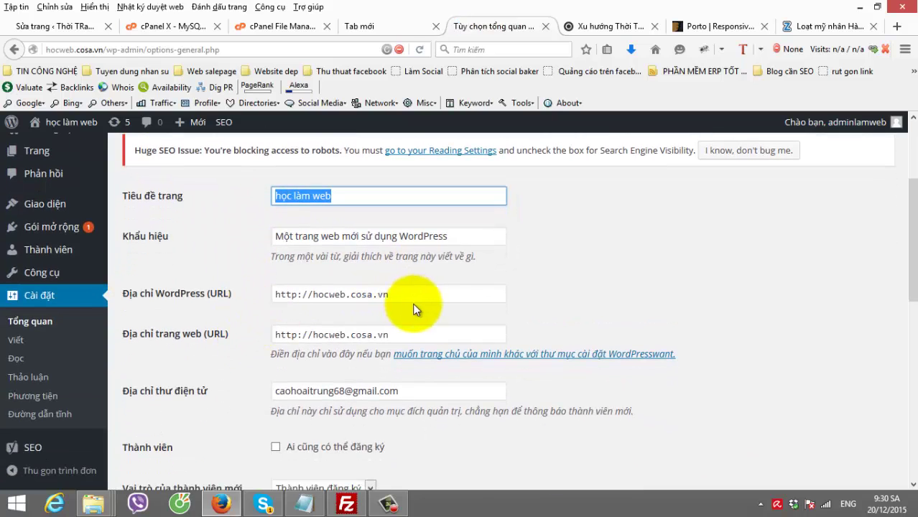
pyautogui.moveTo(401, 295); pyautogui.dragTo(259, 304)
pyautogui.scroll(-10, 229, 327)
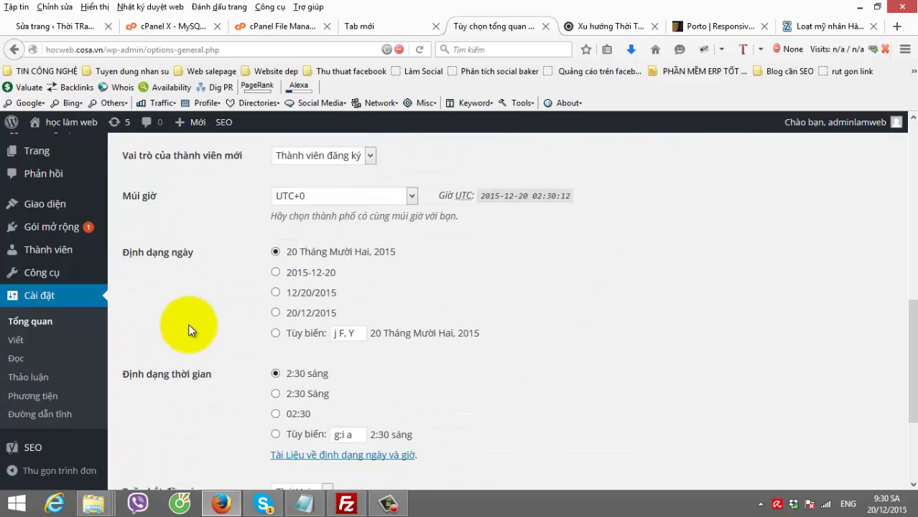
pyautogui.scroll(-3, 200, 325)
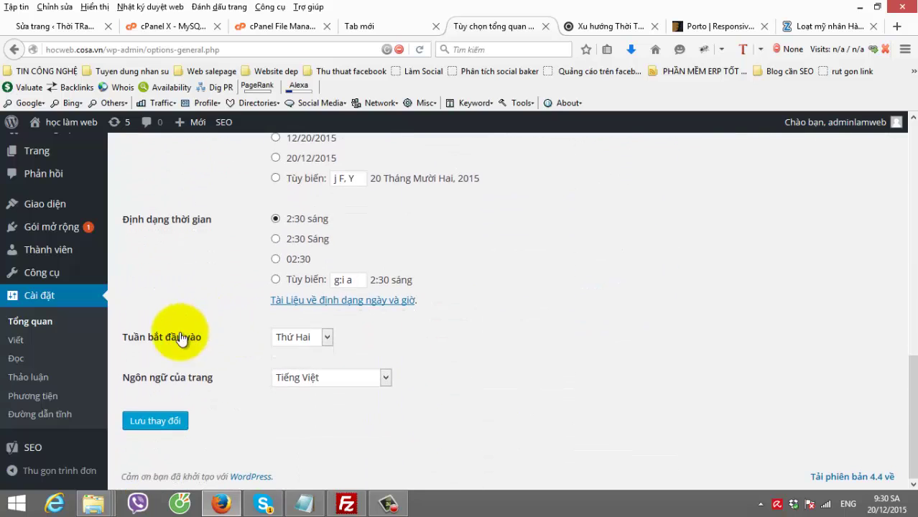
# - Examine the writing settings and open the reading settings at the front page display options
pyautogui.click(19, 345)
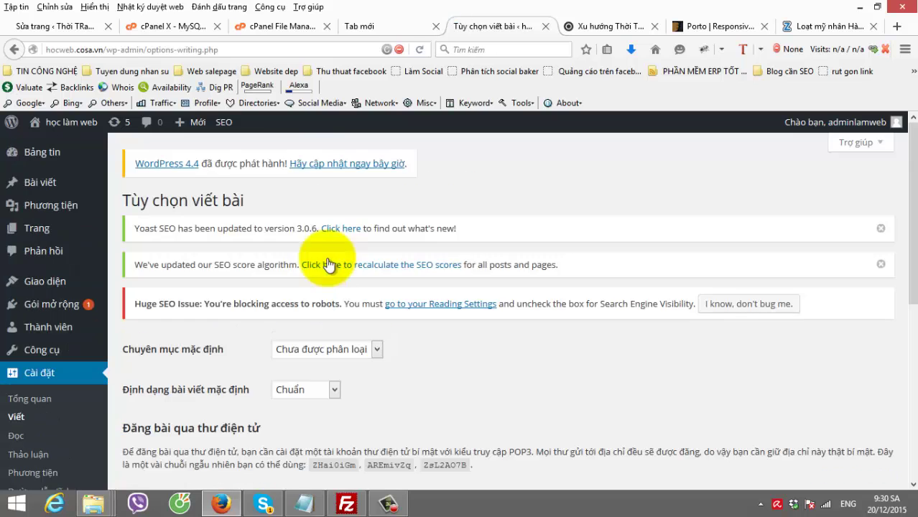
pyautogui.scroll(-8, 246, 307)
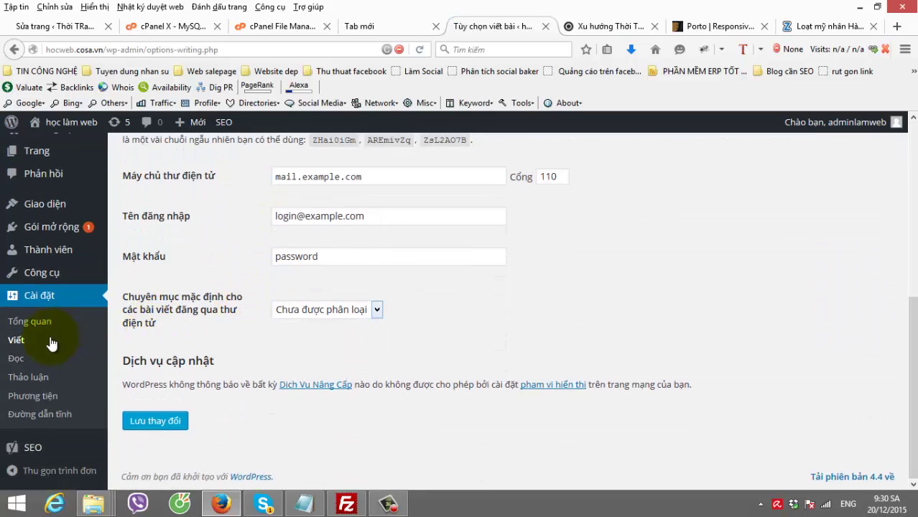
pyautogui.click(17, 359)
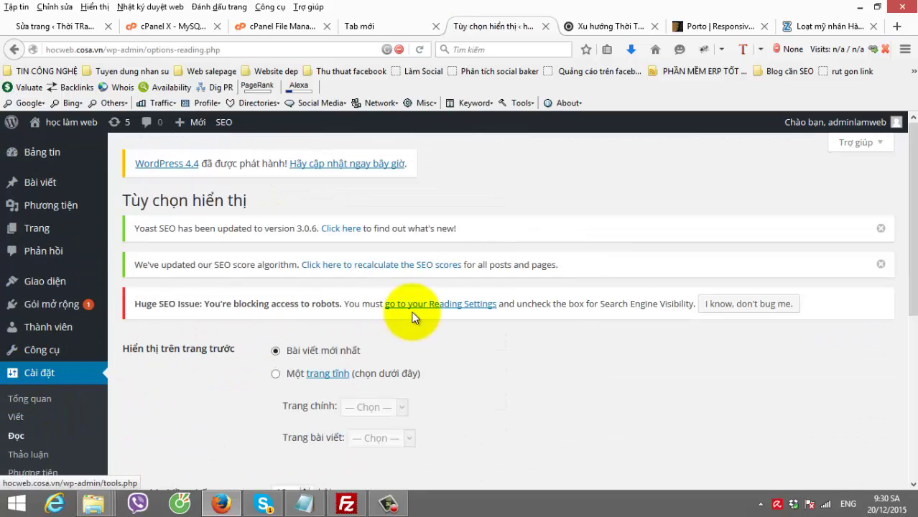
pyautogui.scroll(-2, 345, 318)
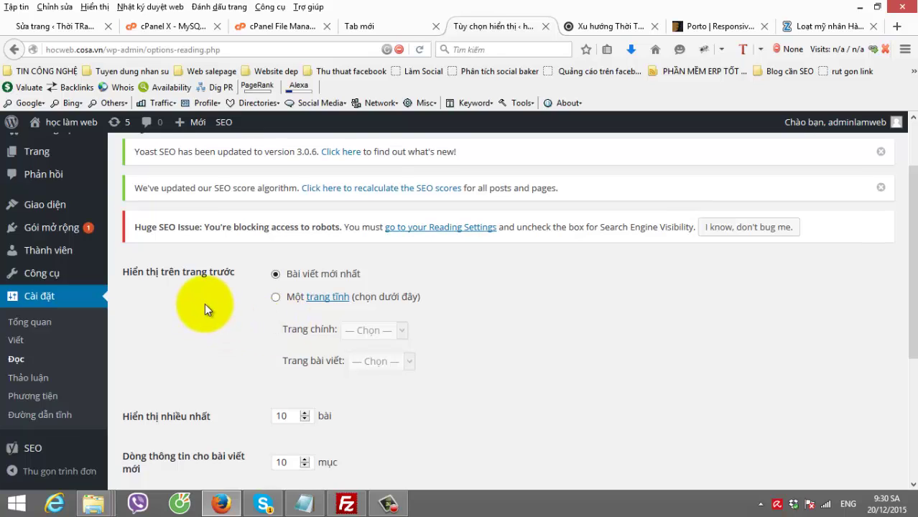
# - Try switching the front page display to a static page, checking the available main pages and the remaining reading settings
pyautogui.moveTo(36, 152)
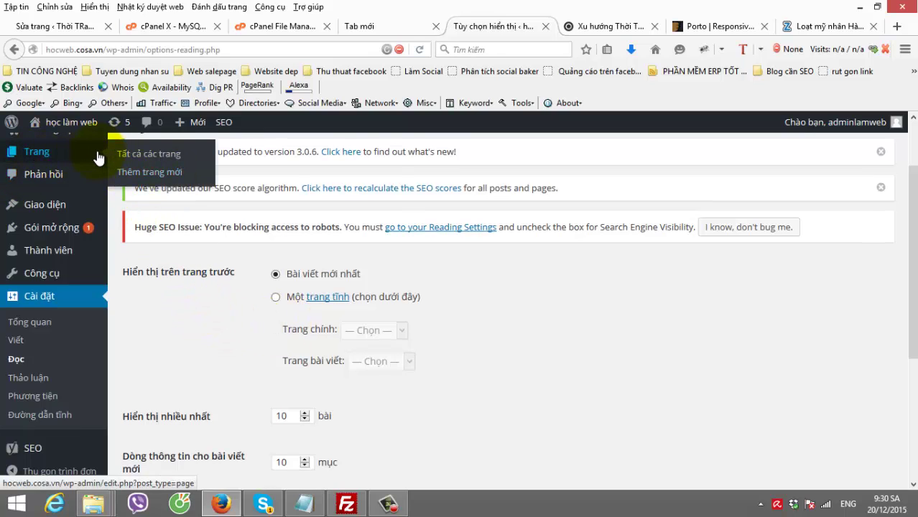
pyautogui.click(277, 297)
pyautogui.click(372, 330)
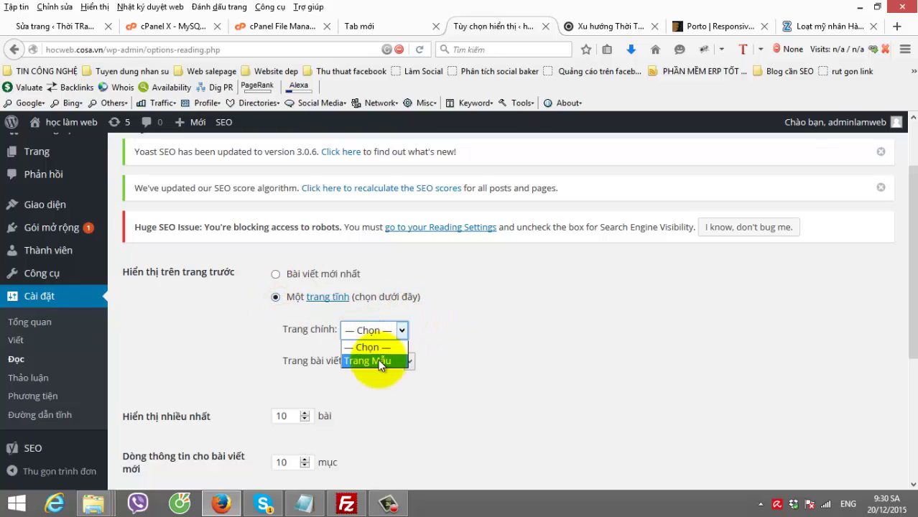
pyautogui.click(452, 345)
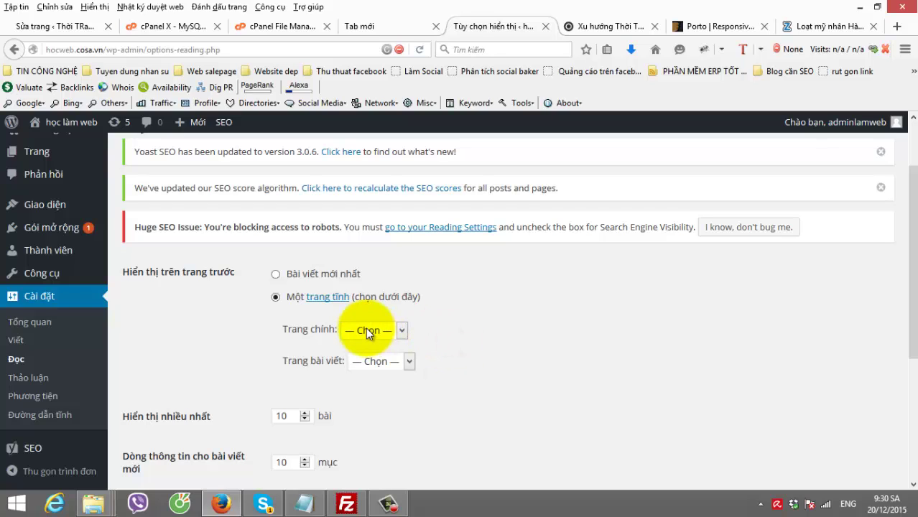
pyautogui.scroll(-5, 368, 332)
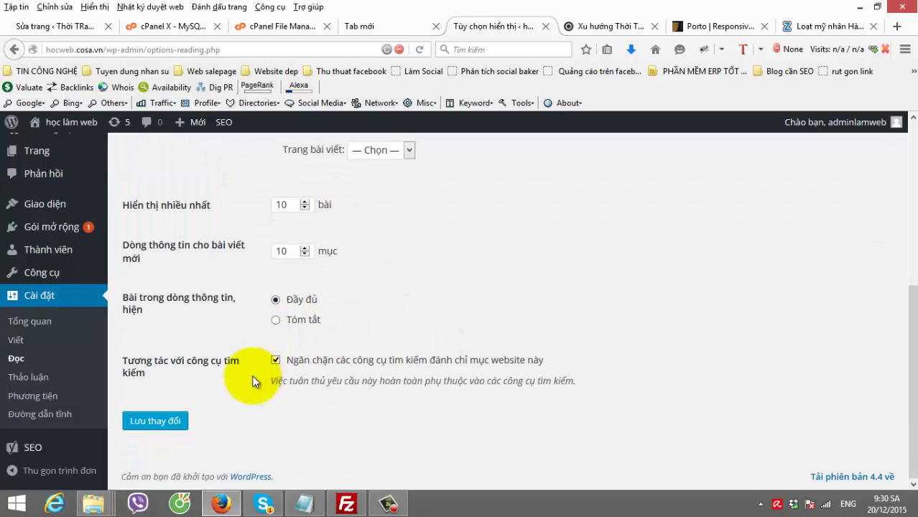
pyautogui.click(155, 421)
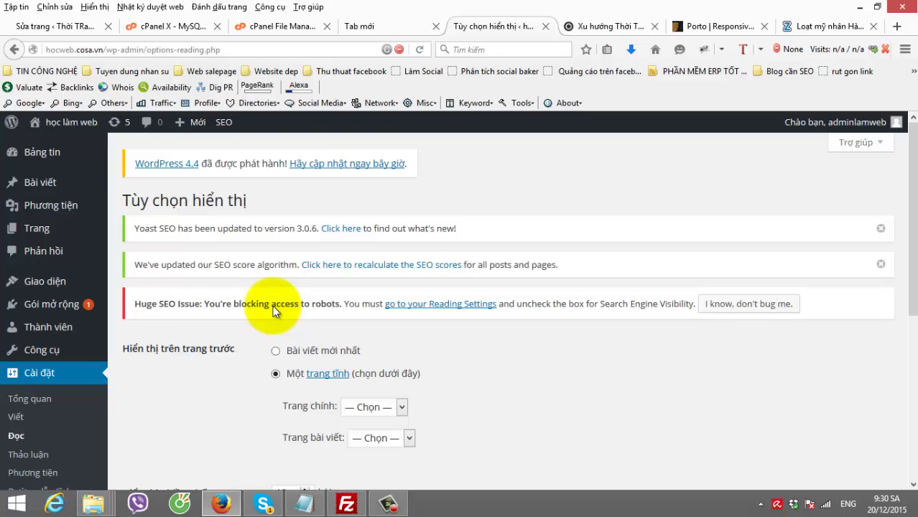
# - Activate the Porto theme from the installed themes and view its notice of required and recommended plugins
pyautogui.moveTo(85, 279)
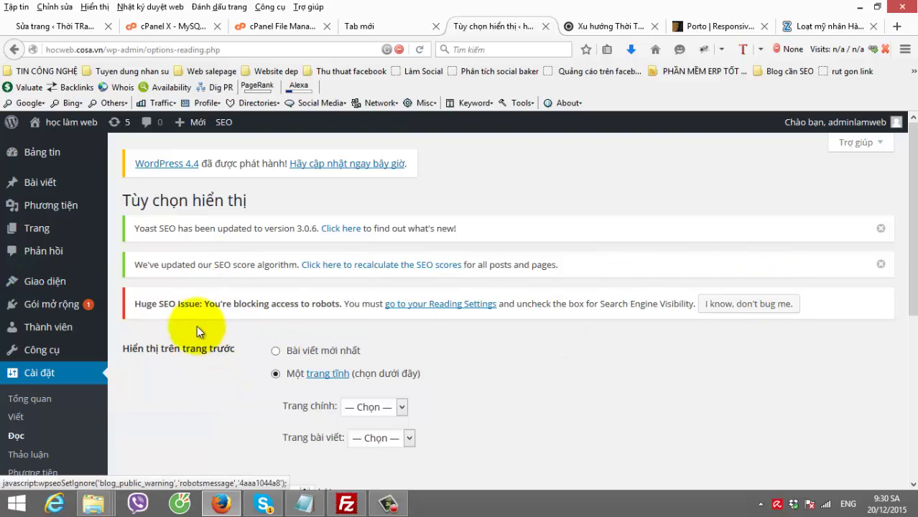
pyautogui.moveTo(125, 288)
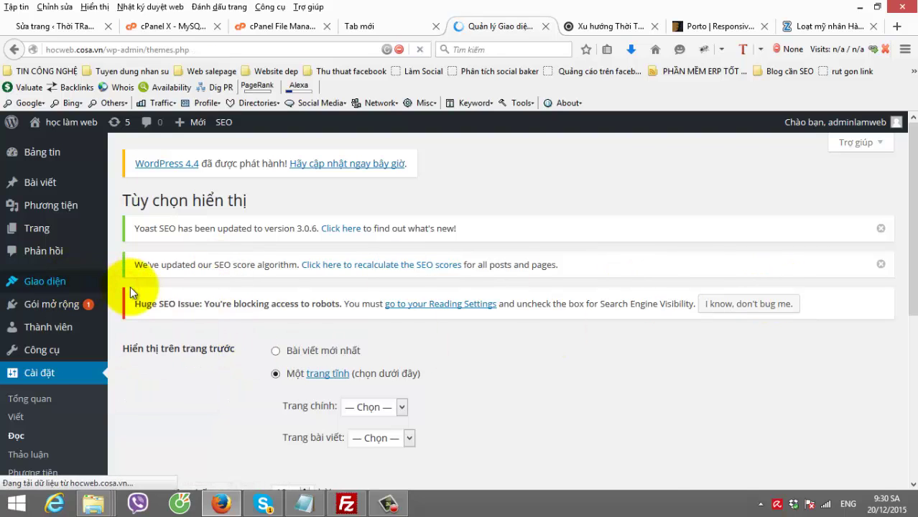
pyautogui.scroll(-1, 387, 218)
pyautogui.scroll(-3, 387, 218)
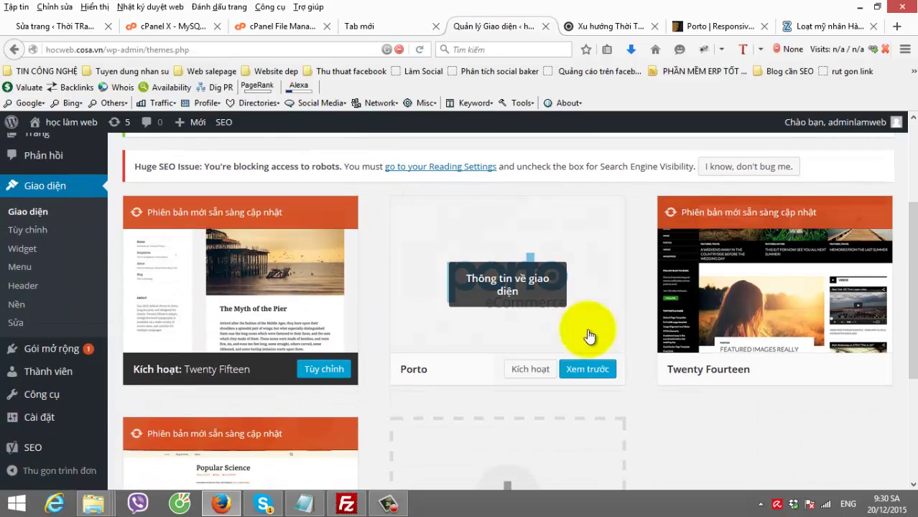
pyautogui.moveTo(538, 370)
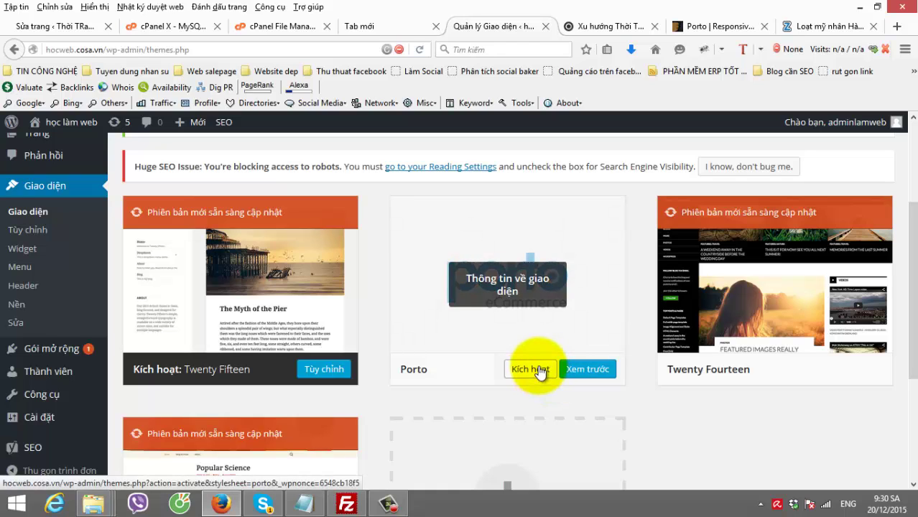
pyautogui.click(539, 370)
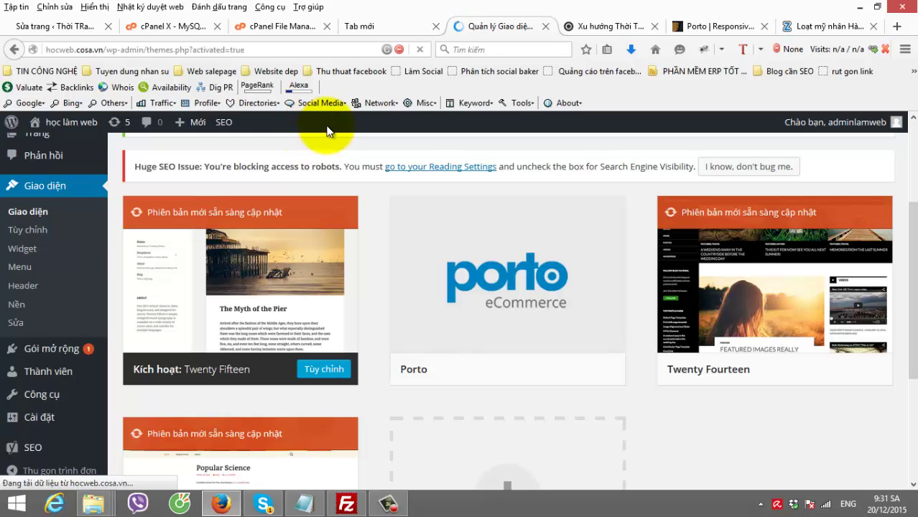
pyautogui.scroll(-2, 160, 241)
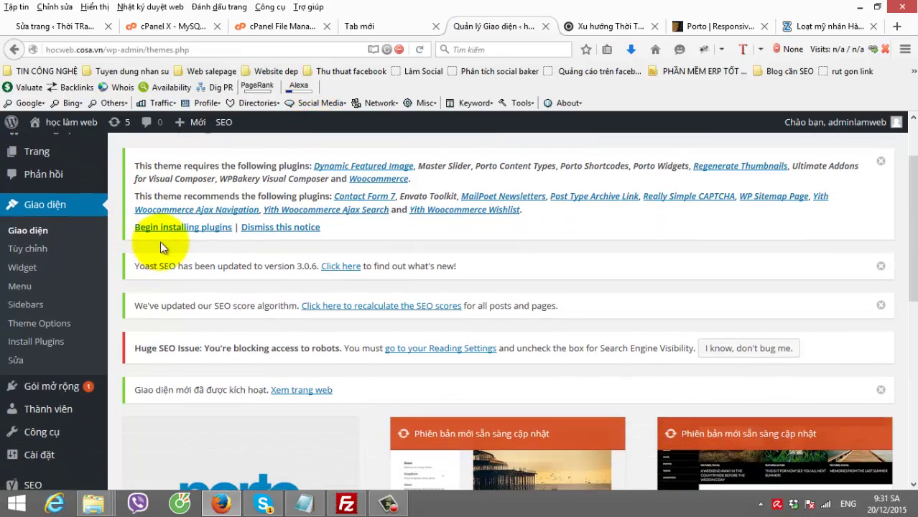
# - Review the Porto theme's required and recommended plugins notice and start its plugin installation process
pyautogui.scroll(-3, 177, 262)
pyautogui.scroll(5, 172, 267)
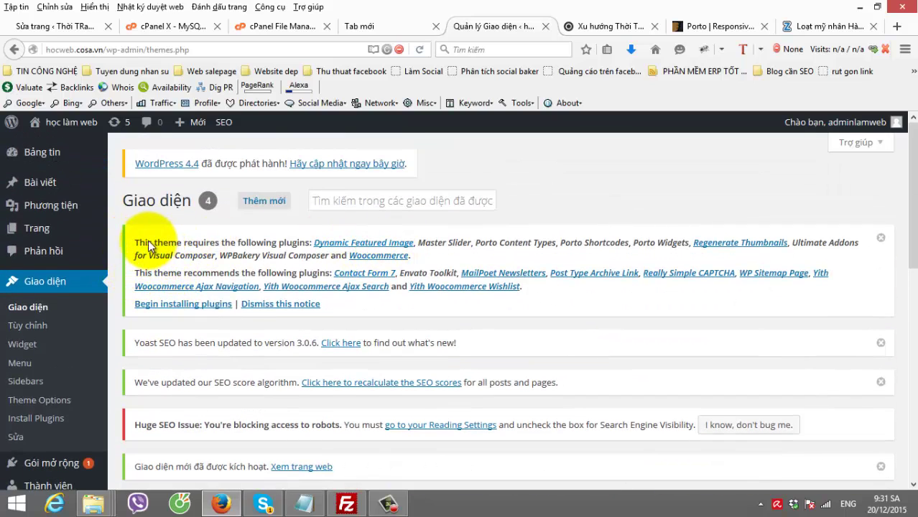
pyautogui.moveTo(193, 252); pyautogui.dragTo(265, 242)
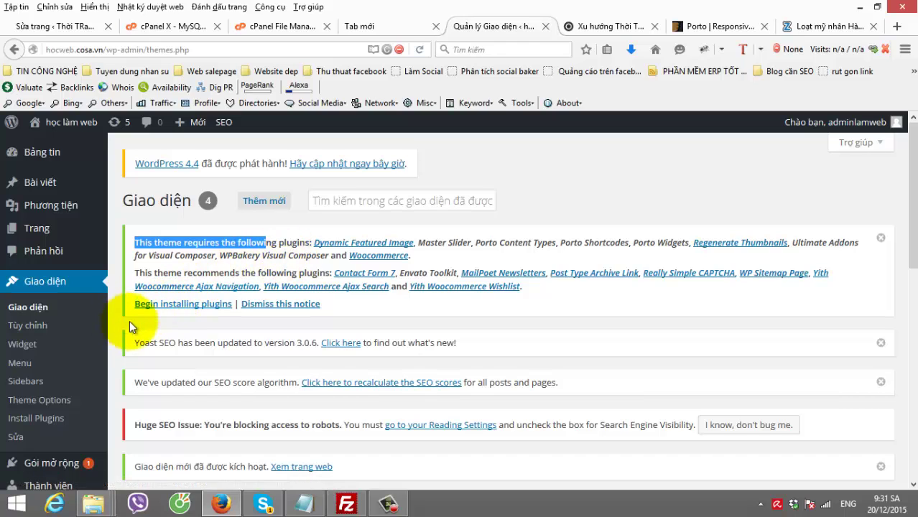
pyautogui.click(173, 304)
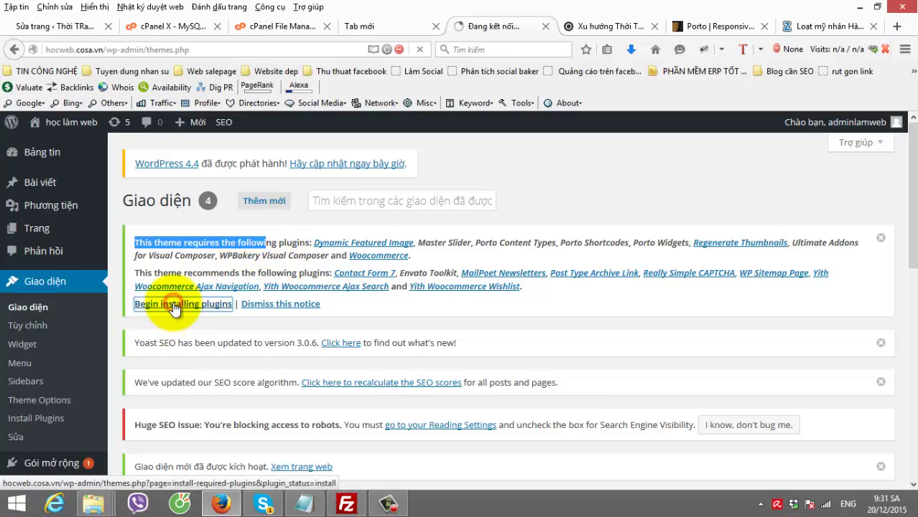
# - Bulk-install all the required and recommended plugins in the Porto list and follow the installation progress
pyautogui.scroll(-5, 174, 302)
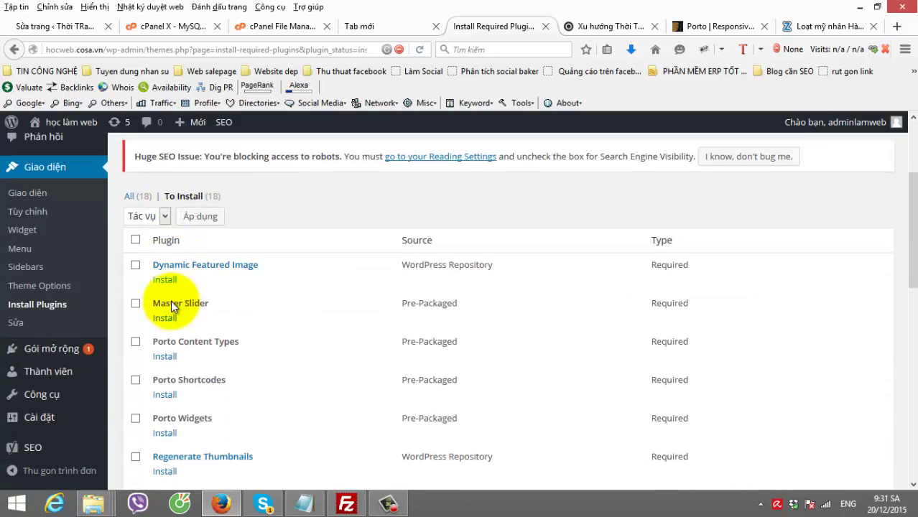
pyautogui.scroll(-2, 136, 290)
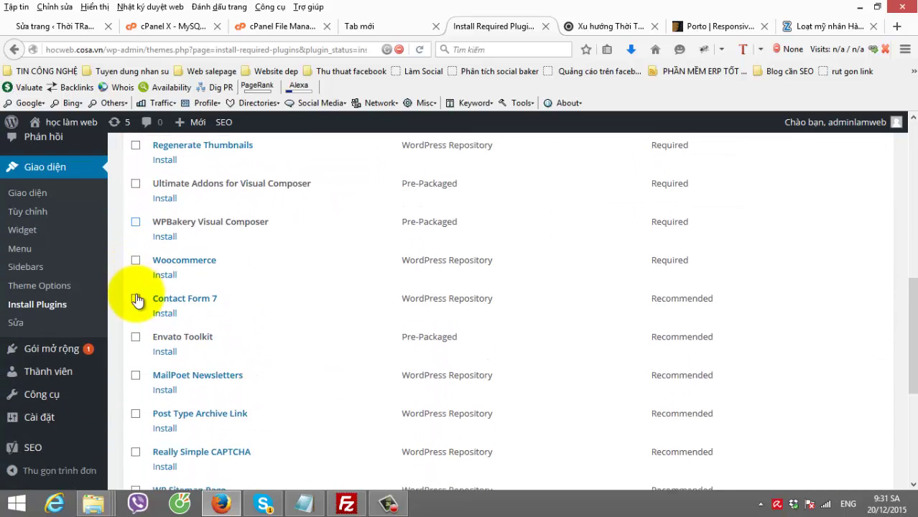
pyautogui.scroll(-5, 152, 250)
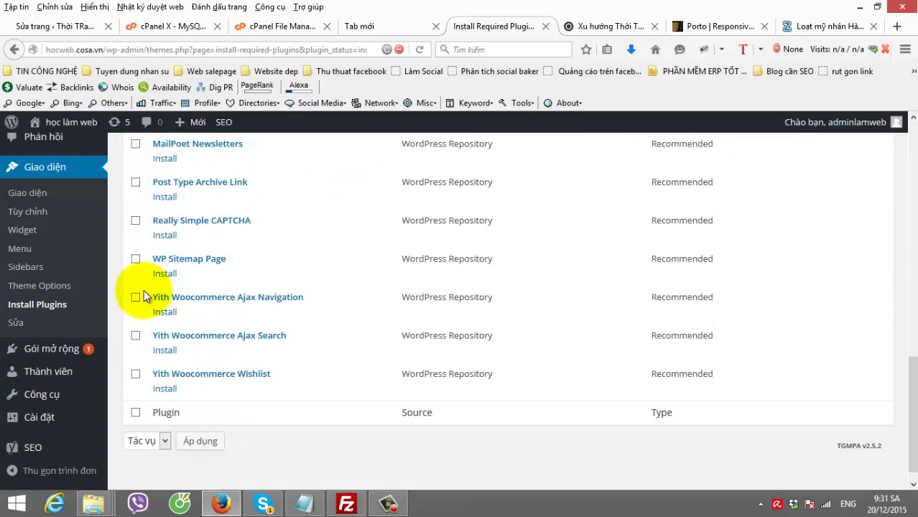
pyautogui.scroll(7, 144, 295)
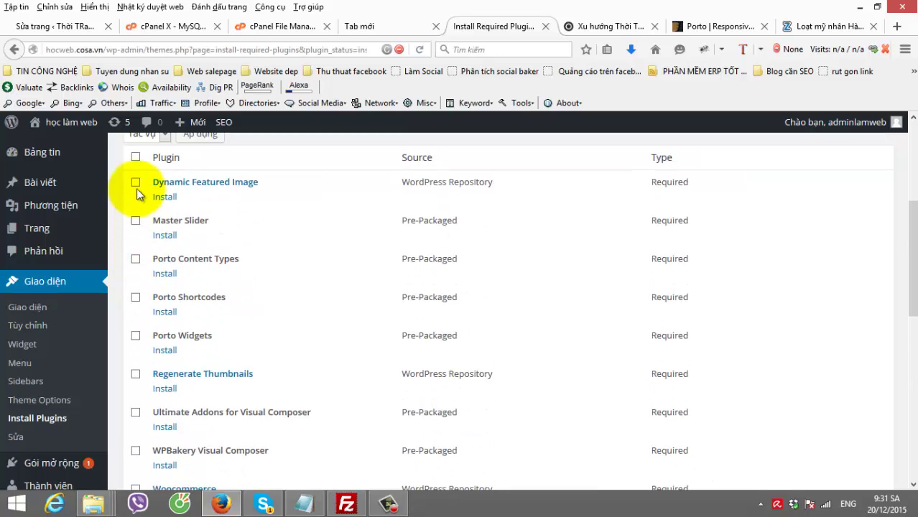
pyautogui.scroll(2, 138, 229)
pyautogui.click(136, 234)
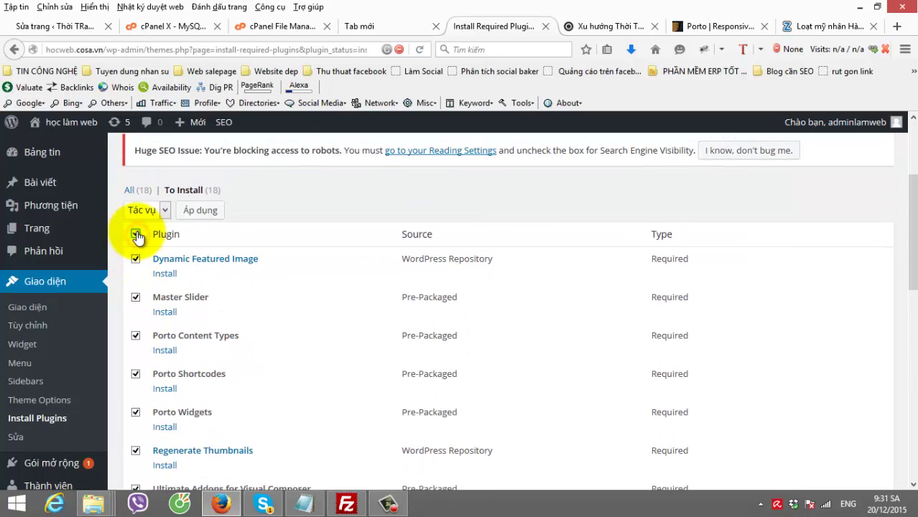
pyautogui.click(147, 210)
pyautogui.click(147, 241)
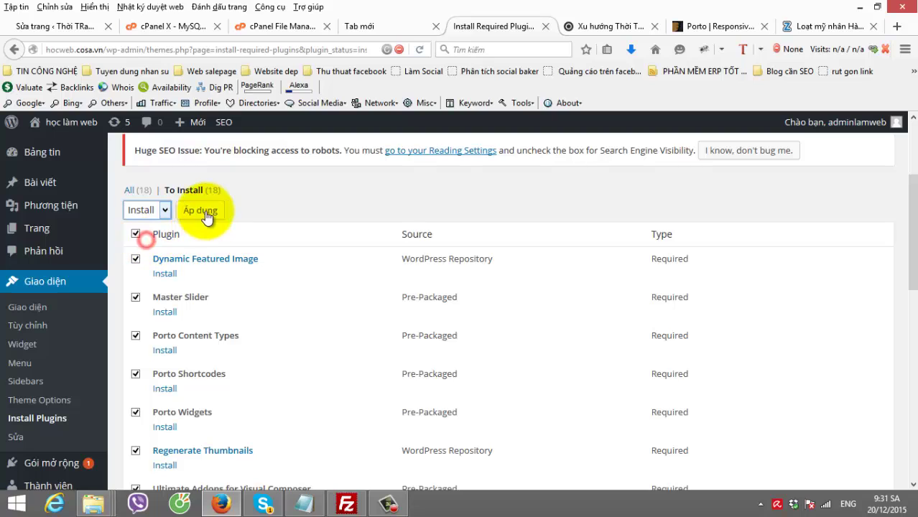
pyautogui.click(202, 210)
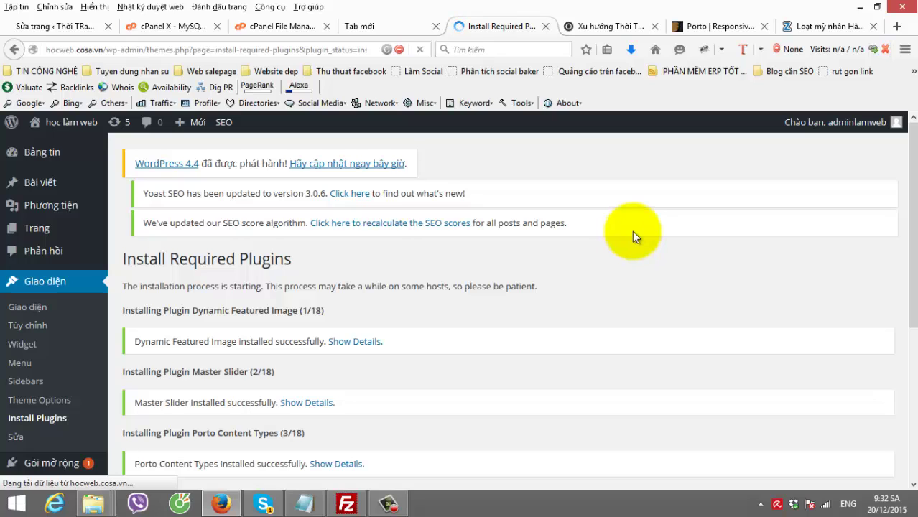
pyautogui.scroll(-6, 632, 231)
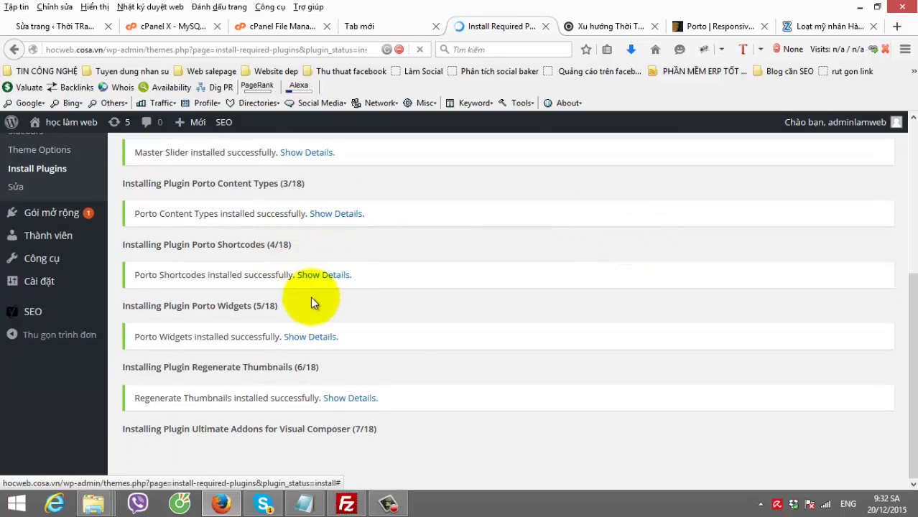
pyautogui.scroll(-2, 415, 343)
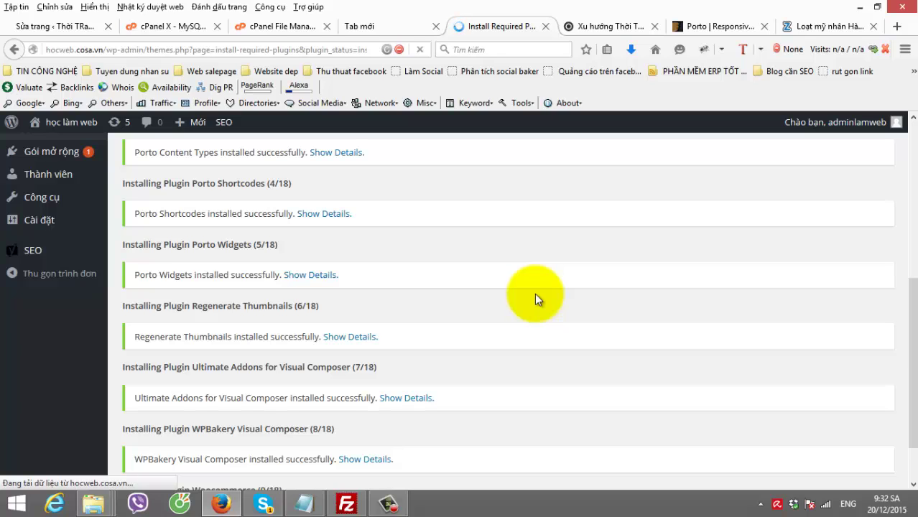
pyautogui.scroll(-2, 440, 351)
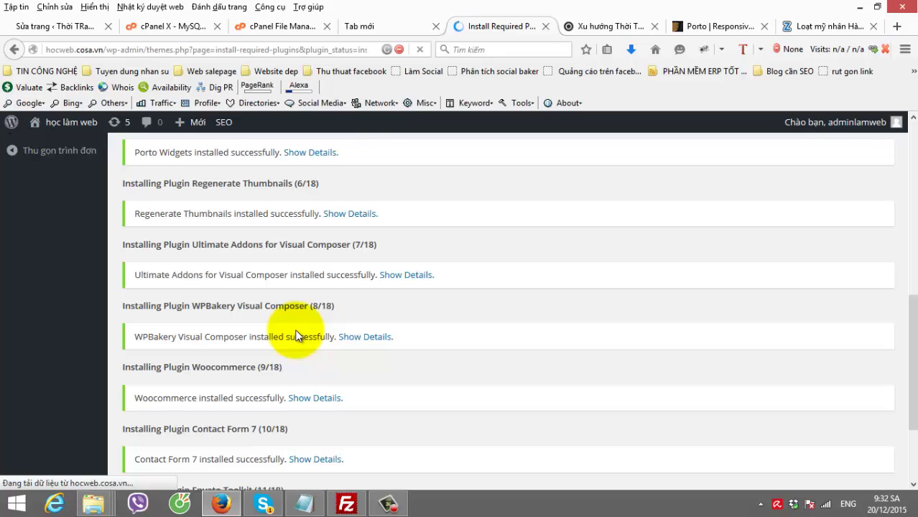
# - Switch to the Porto theme's ThemeForest page and open its live preview
pyautogui.click(690, 27)
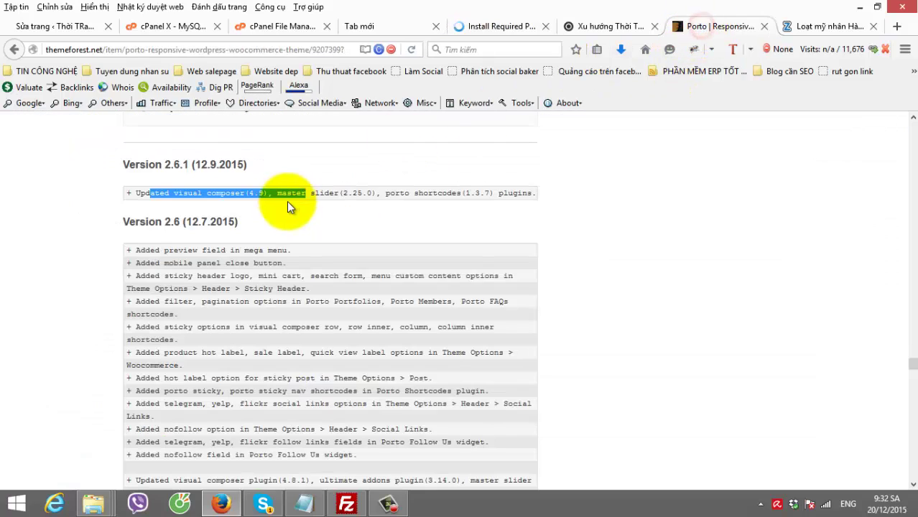
pyautogui.scroll(-3, 365, 184)
pyautogui.scroll(15, 364, 209)
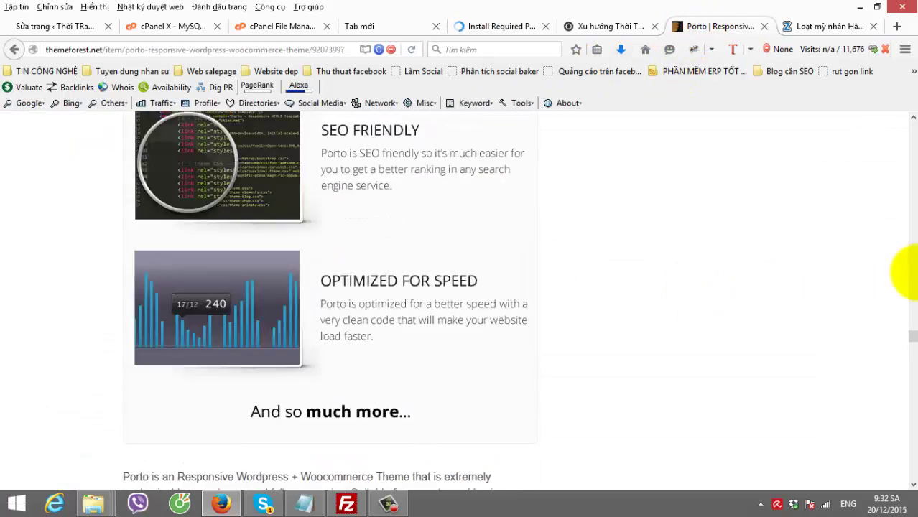
pyautogui.moveTo(910, 336); pyautogui.dragTo(912, 131)
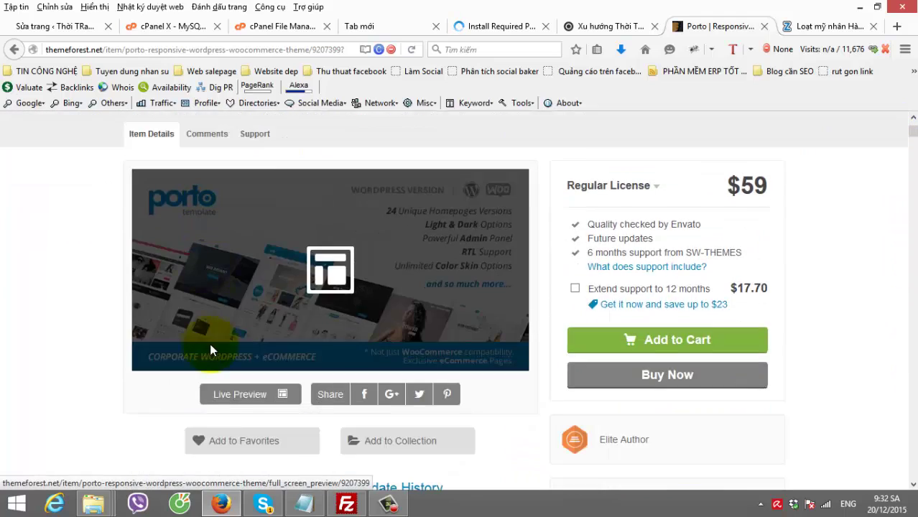
pyautogui.scroll(-3, 215, 287)
pyautogui.click(237, 157)
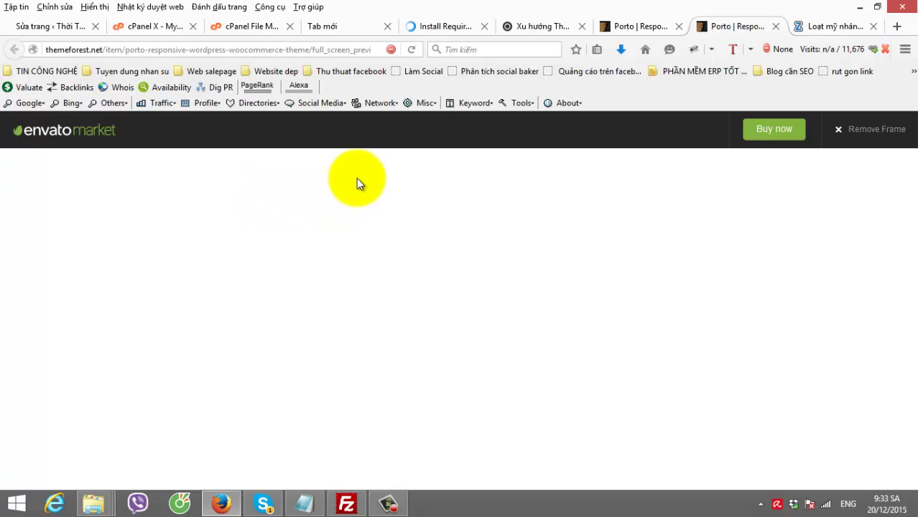
# - Return to the Porto item page and examine its price, support, compatibility and seller details
pyautogui.click(634, 28)
pyautogui.scroll(5, 101, 351)
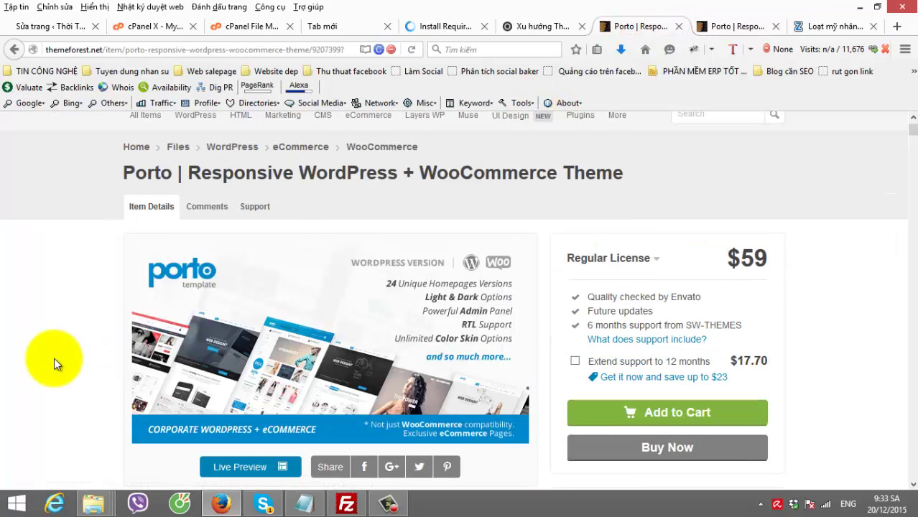
pyautogui.scroll(-1, 836, 281)
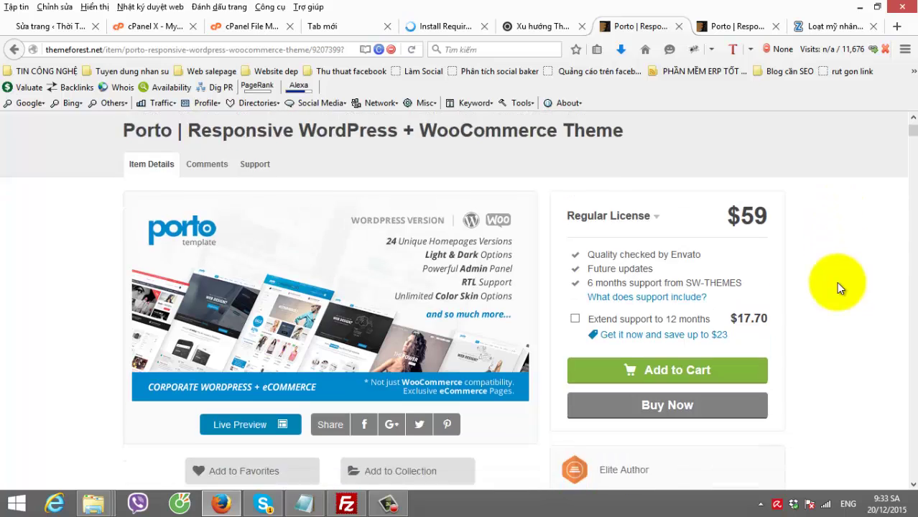
pyautogui.scroll(-6, 836, 282)
pyautogui.scroll(-2, 835, 283)
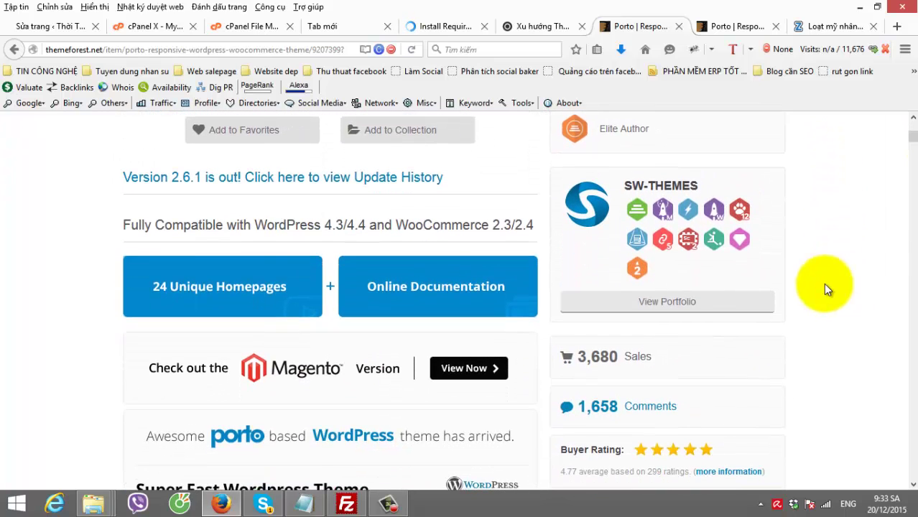
pyautogui.scroll(5, 51, 277)
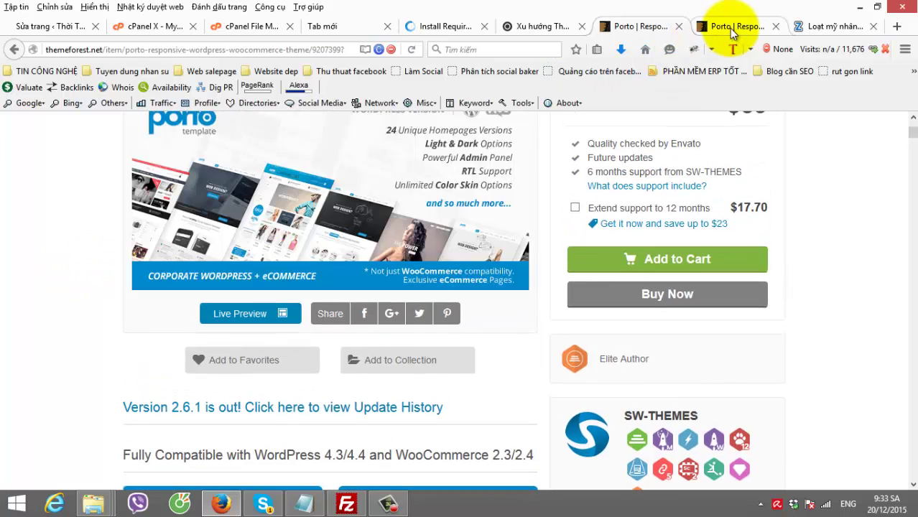
# - Go back to the blank Porto live preview and reload it
pyautogui.click(733, 25)
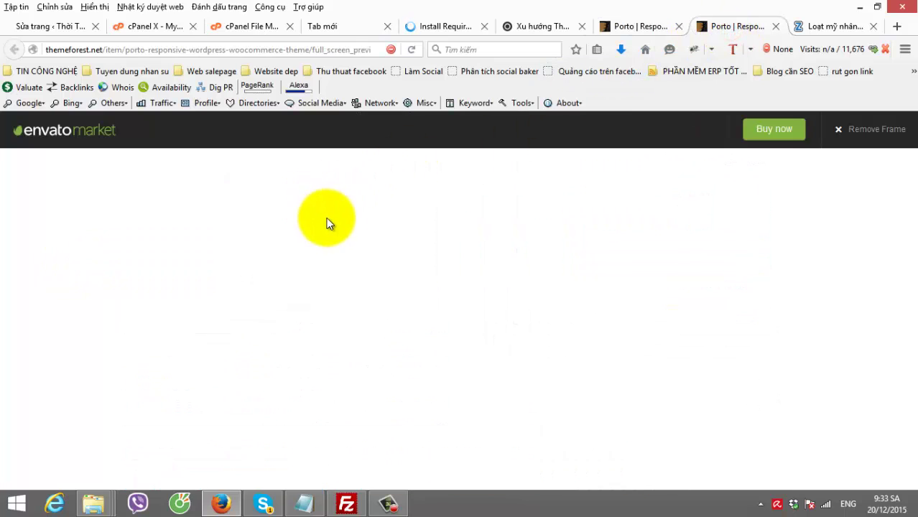
pyautogui.click(411, 49)
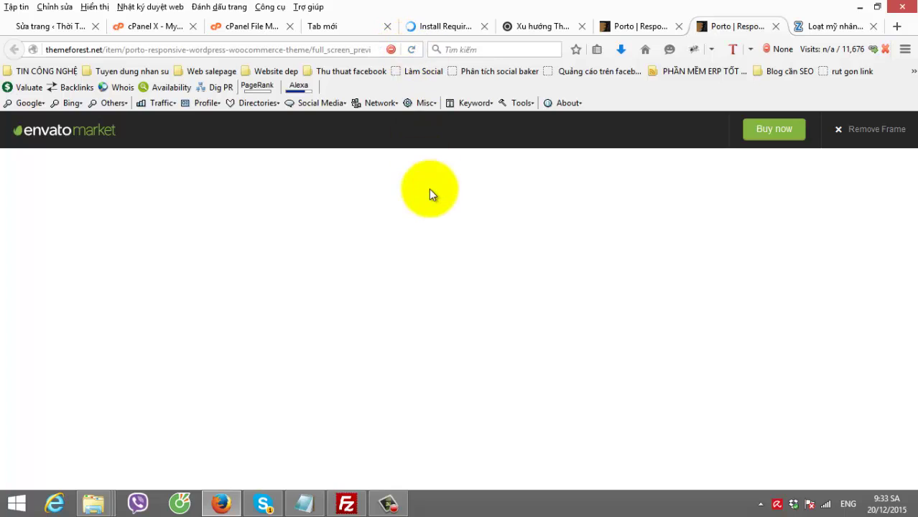
pyautogui.click(411, 48)
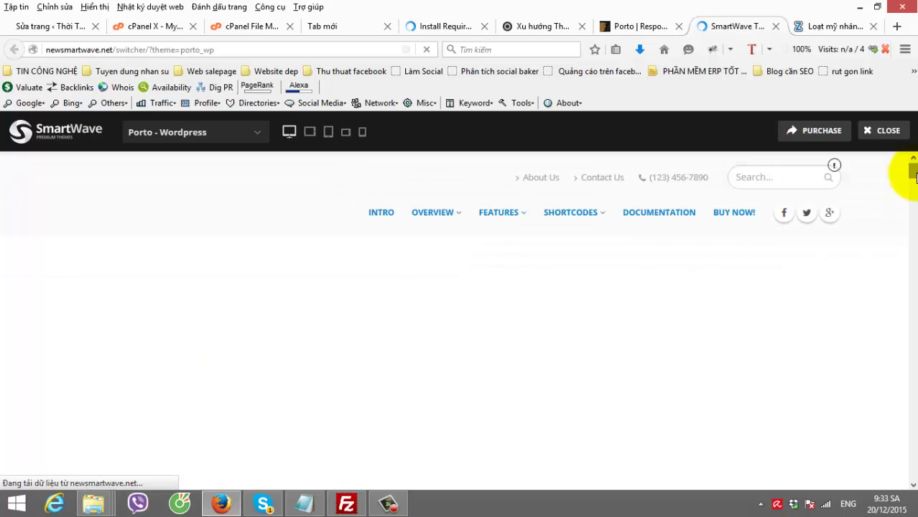
# - Find the home page demos in the Porto preview's overview section and collapse the Style Switcher
pyautogui.scroll(-10, 287, 298)
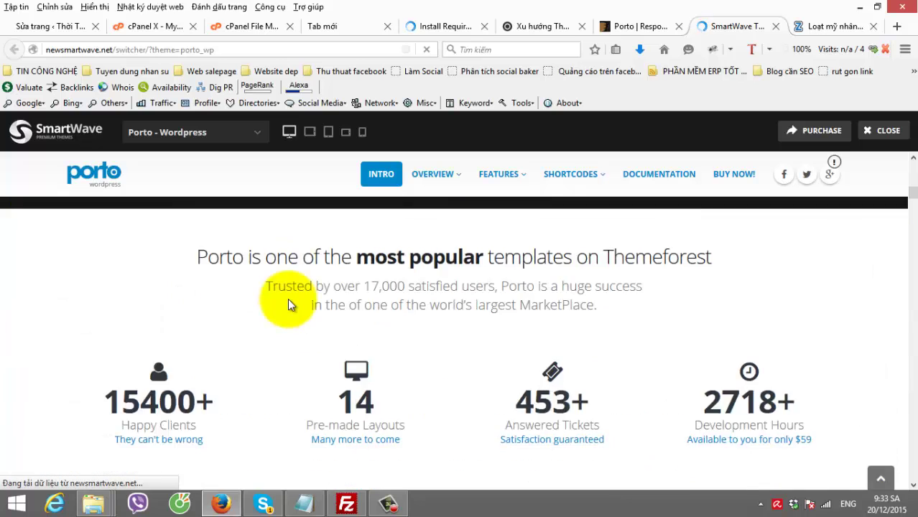
pyautogui.scroll(-1, 287, 298)
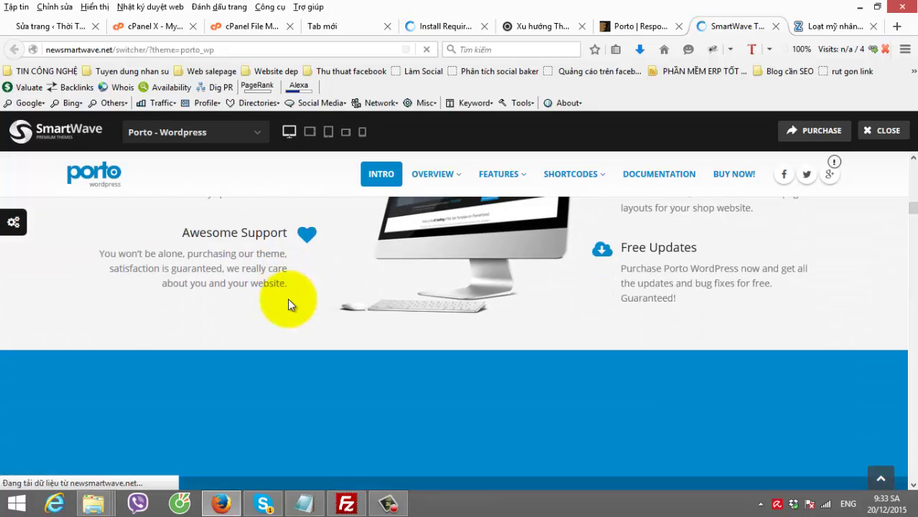
pyautogui.moveTo(910, 208); pyautogui.dragTo(914, 214)
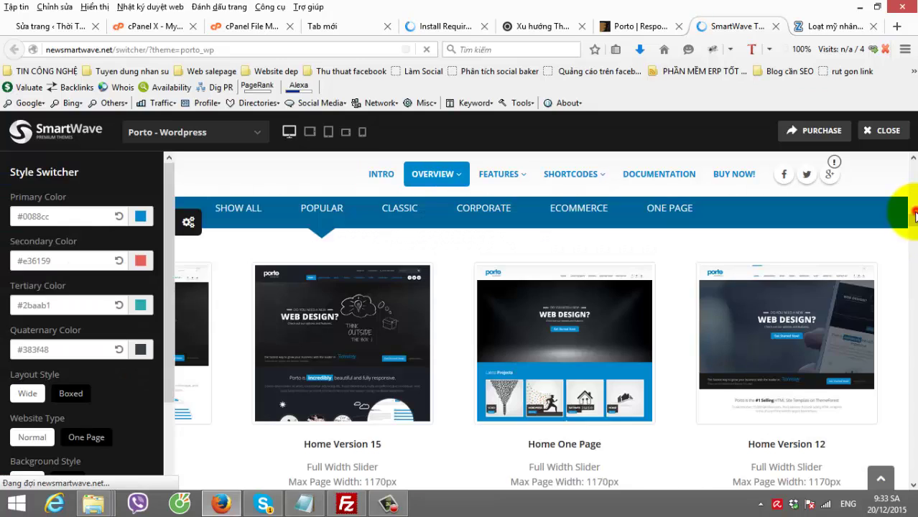
pyautogui.scroll(6, 272, 308)
pyautogui.click(188, 221)
pyautogui.scroll(-6, 729, 306)
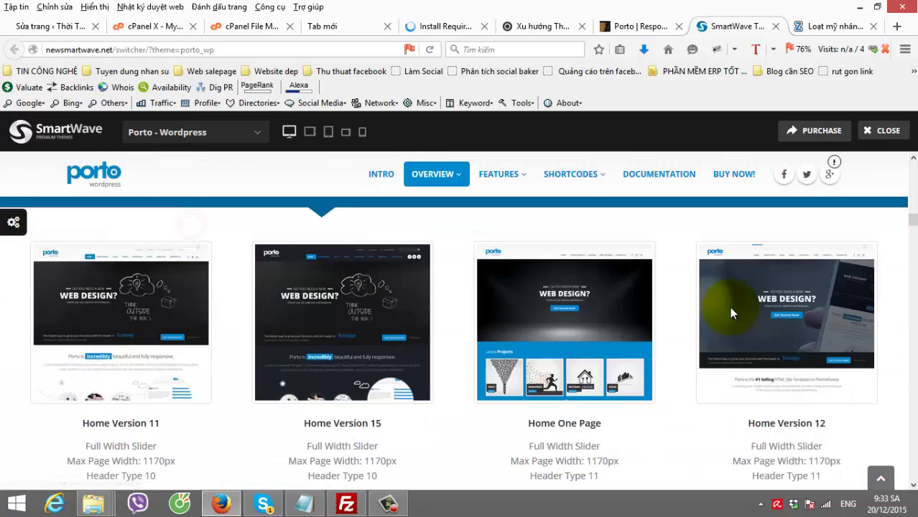
# - Browse the Porto home page demo layouts and highlight the Home Version 4 title among the eCommerce designs
pyautogui.scroll(-12, 399, 317)
pyautogui.scroll(6, 147, 363)
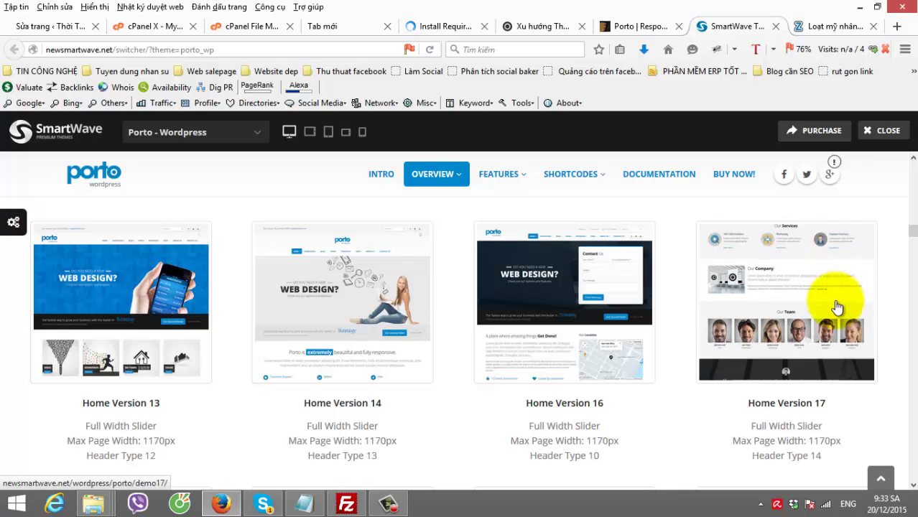
pyautogui.scroll(-5, 835, 306)
pyautogui.scroll(-2, 800, 330)
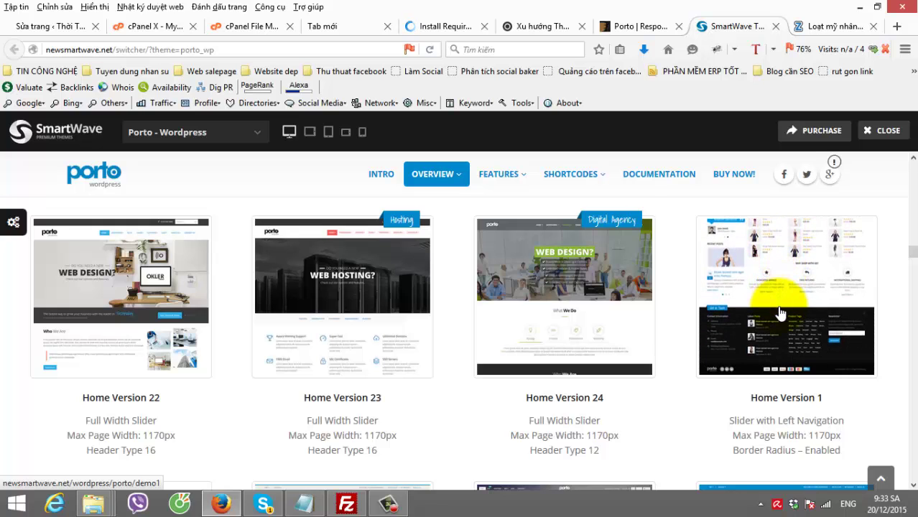
pyautogui.scroll(-3, 780, 314)
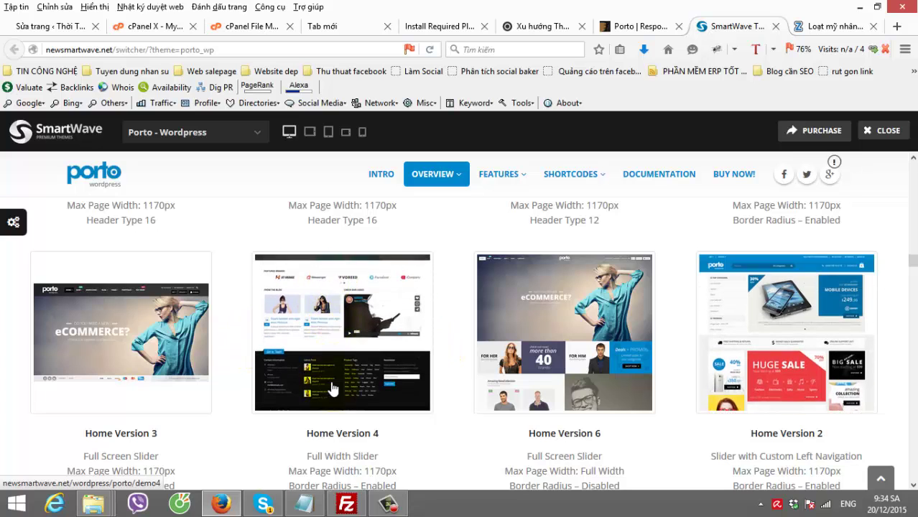
pyautogui.scroll(-1, 370, 366)
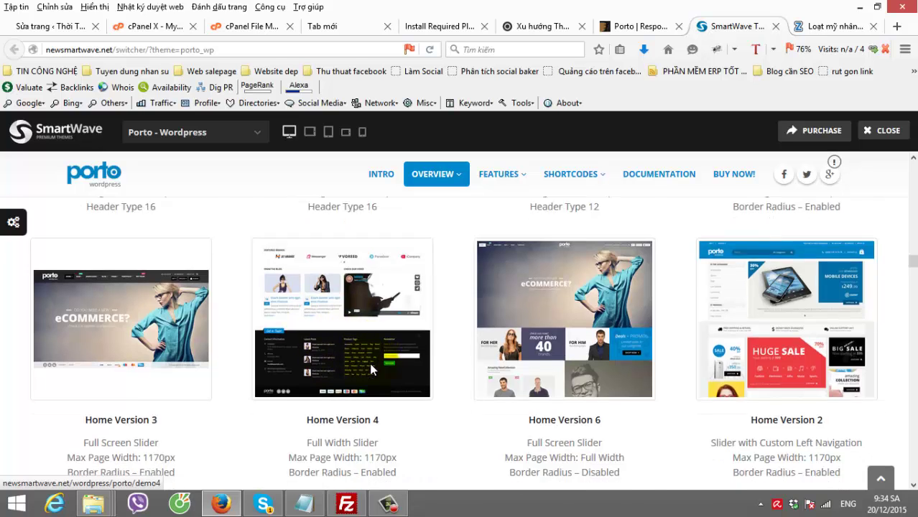
pyautogui.scroll(-3, 369, 362)
pyautogui.moveTo(376, 281); pyautogui.dragTo(266, 314)
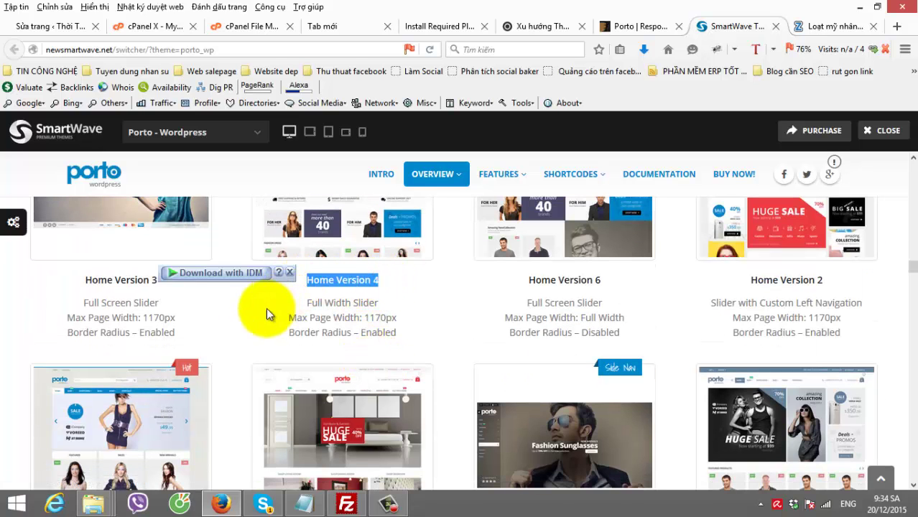
pyautogui.scroll(2, 389, 324)
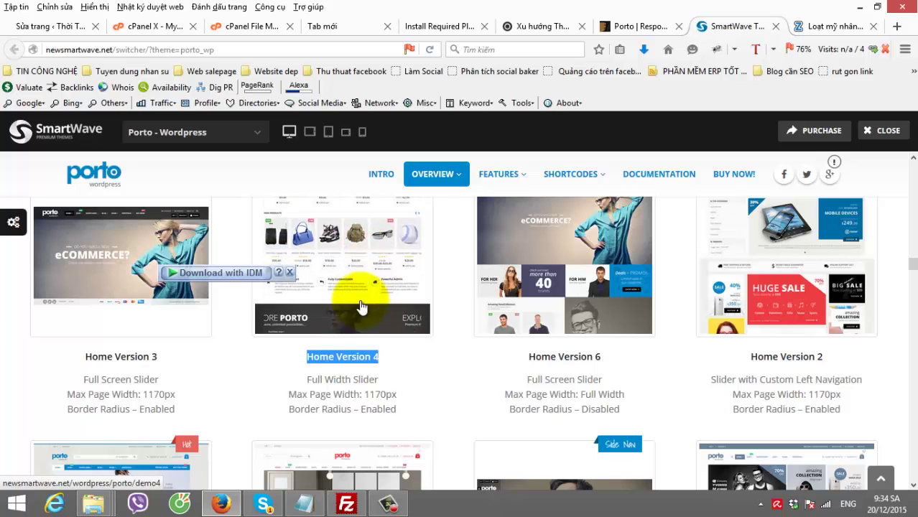
pyautogui.scroll(-3, 237, 348)
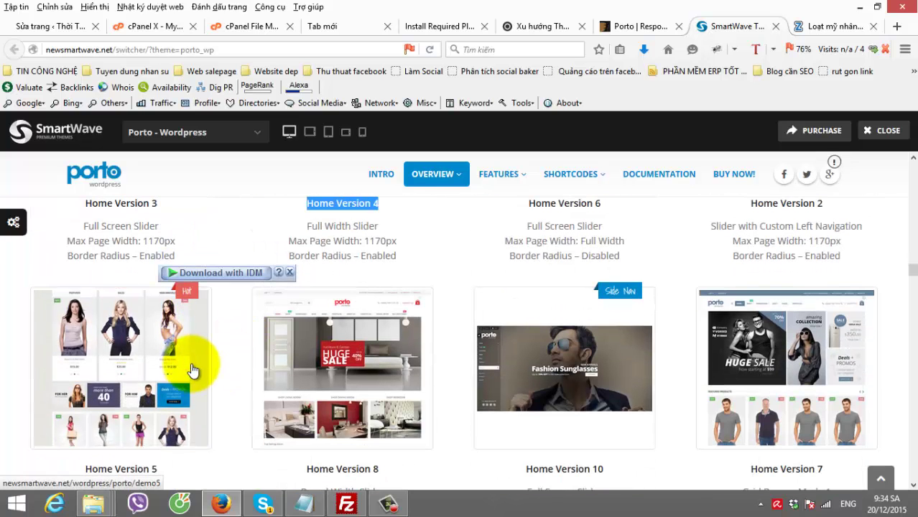
# - Examine the remaining Porto home page demos, from Home Version 5 through Home Version 9 and the RTL version
pyautogui.scroll(-3, 235, 359)
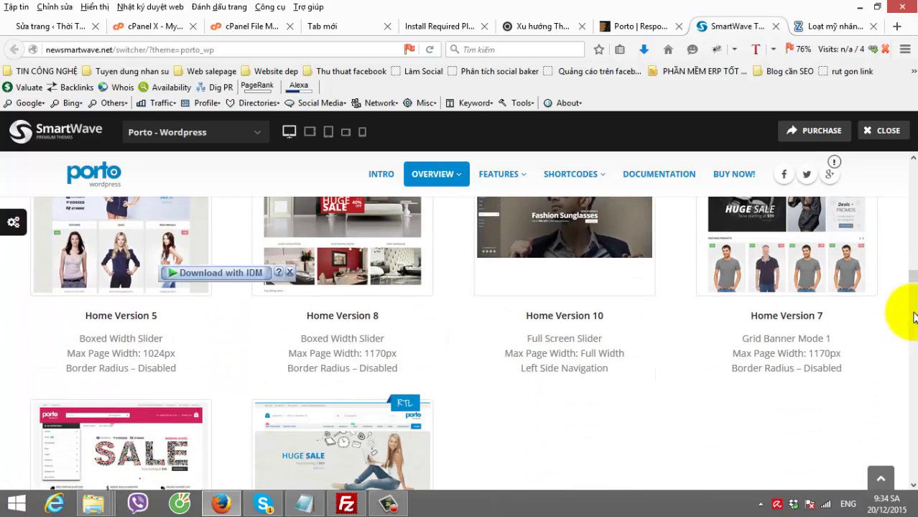
pyautogui.scroll(2, 879, 323)
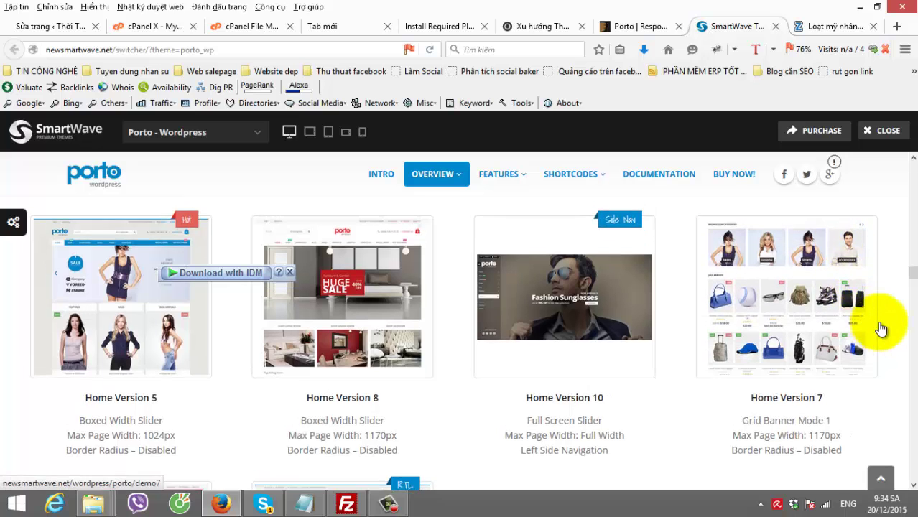
pyautogui.scroll(1, 881, 328)
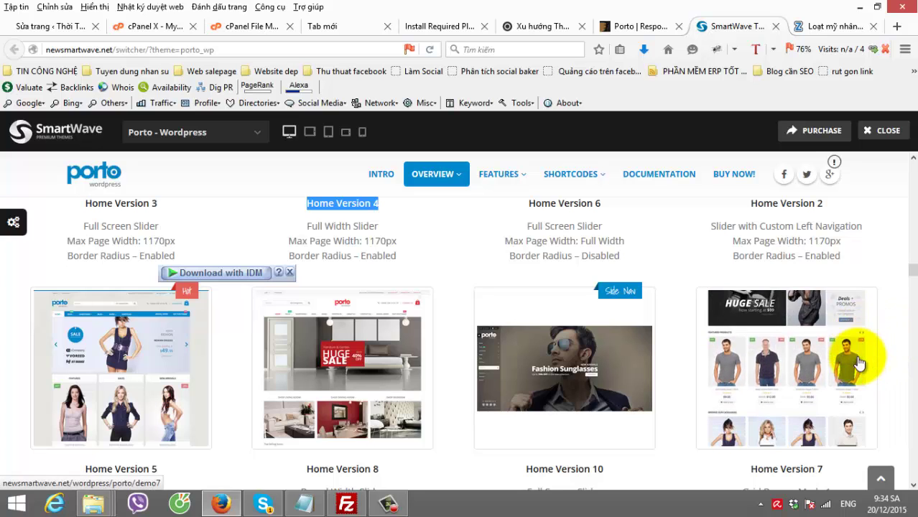
pyautogui.scroll(-2, 860, 363)
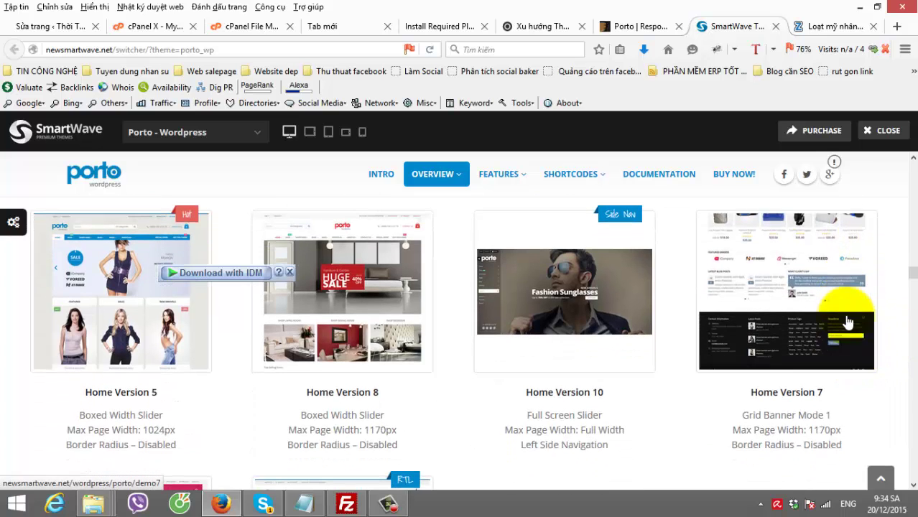
pyautogui.scroll(-6, 905, 321)
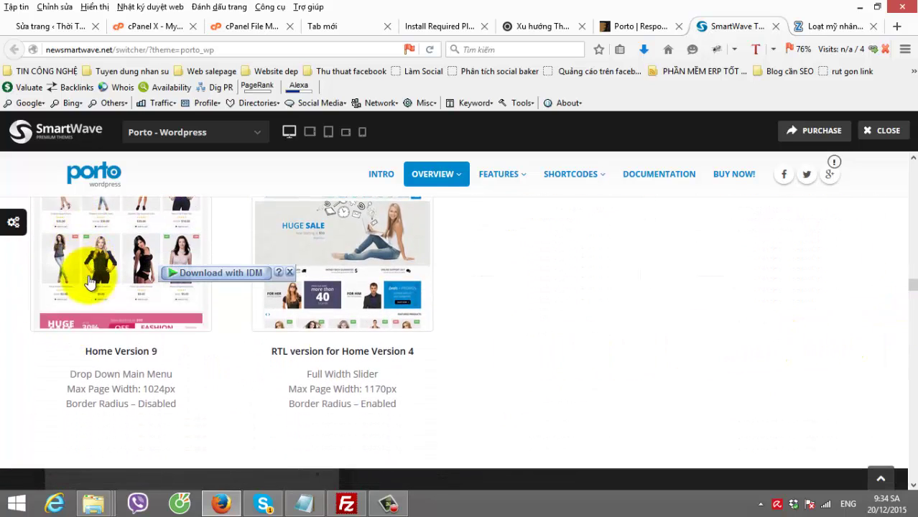
pyautogui.scroll(1, 99, 325)
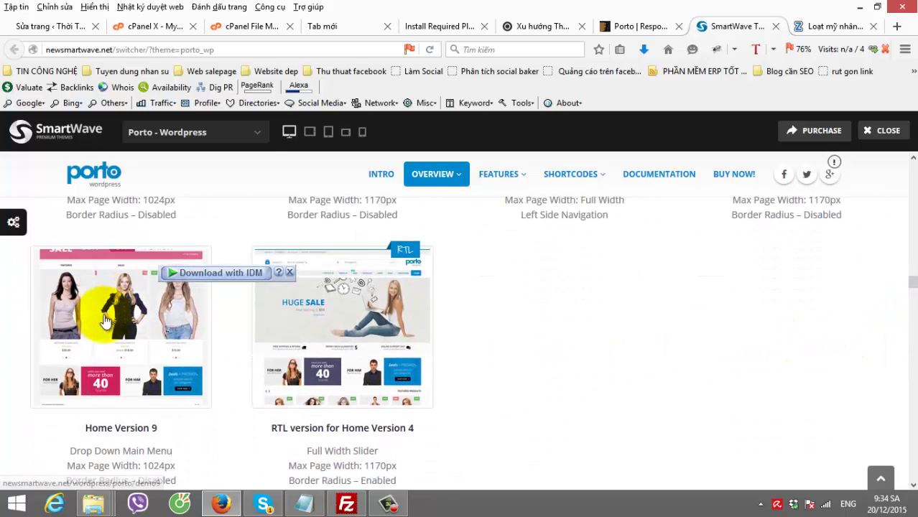
# - Switch back to the finished plugin installation, return to the Required Plugins Installer and review the plugin list
pyautogui.click(459, 25)
pyautogui.scroll(-14, 179, 355)
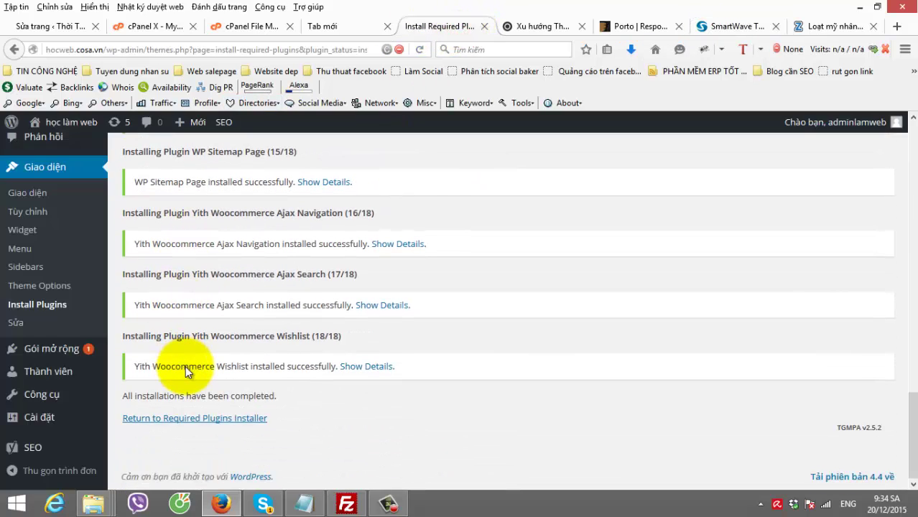
pyautogui.click(191, 421)
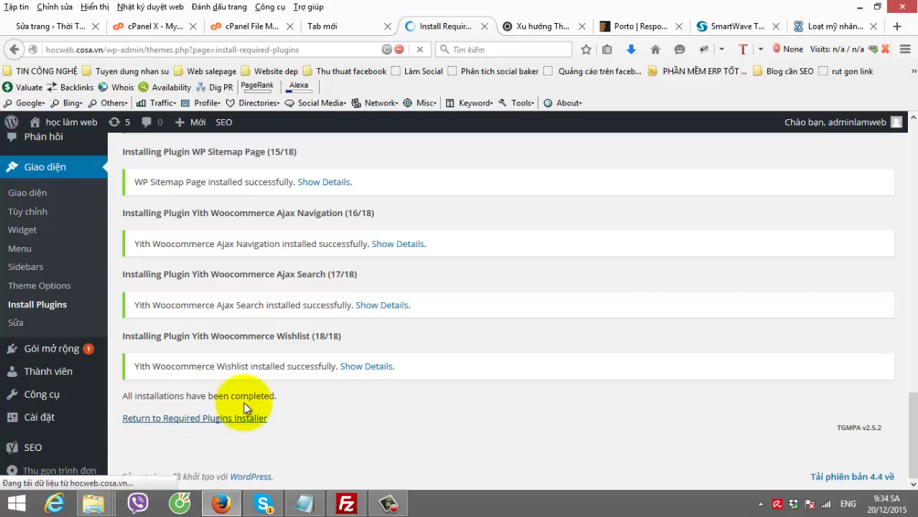
pyautogui.scroll(-10, 179, 364)
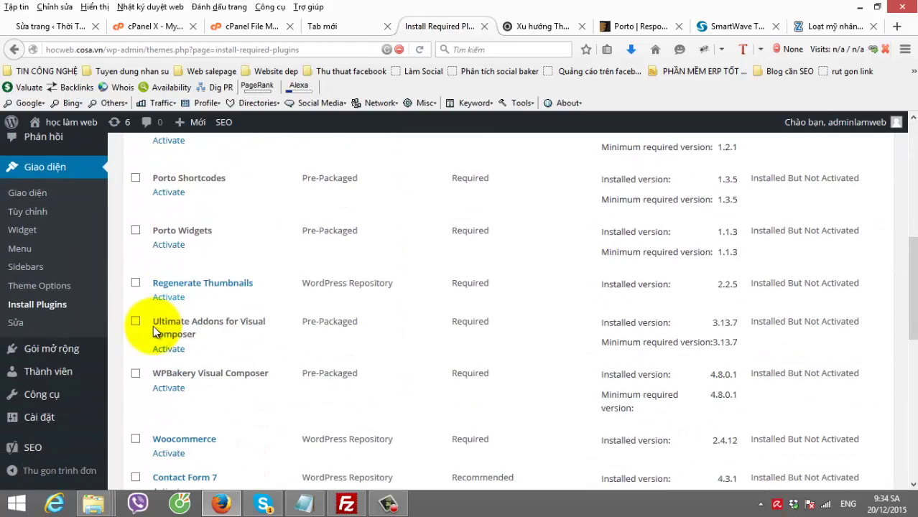
pyautogui.scroll(10, 150, 359)
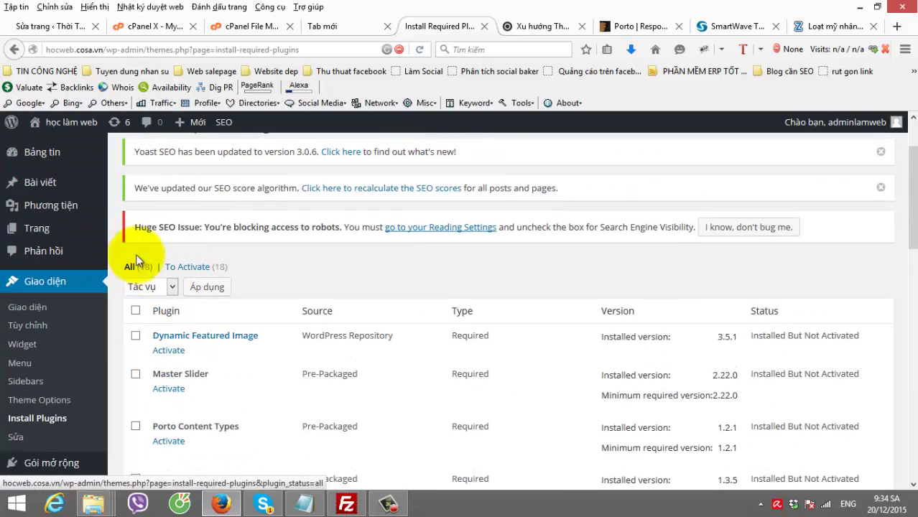
# - Select all the listed plugins and apply the Activate bulk action to them
pyautogui.click(136, 310)
pyautogui.click(144, 291)
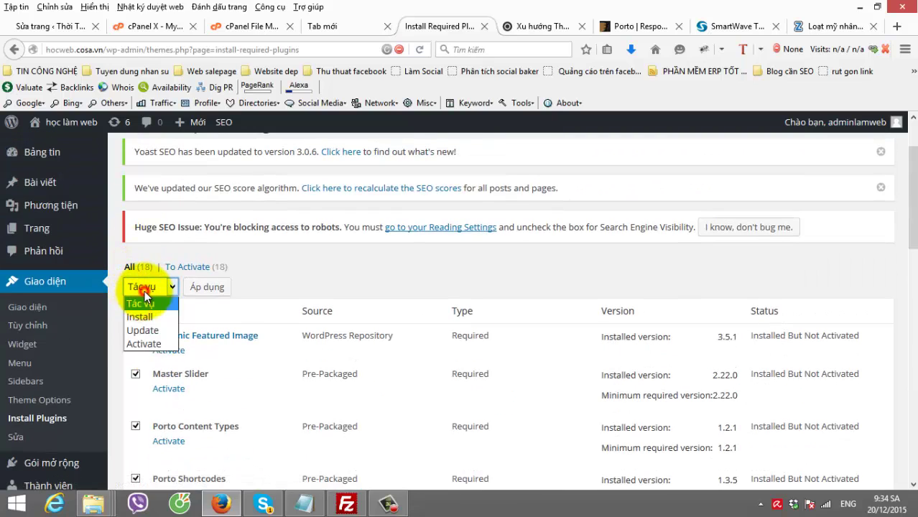
pyautogui.click(158, 346)
pyautogui.click(207, 289)
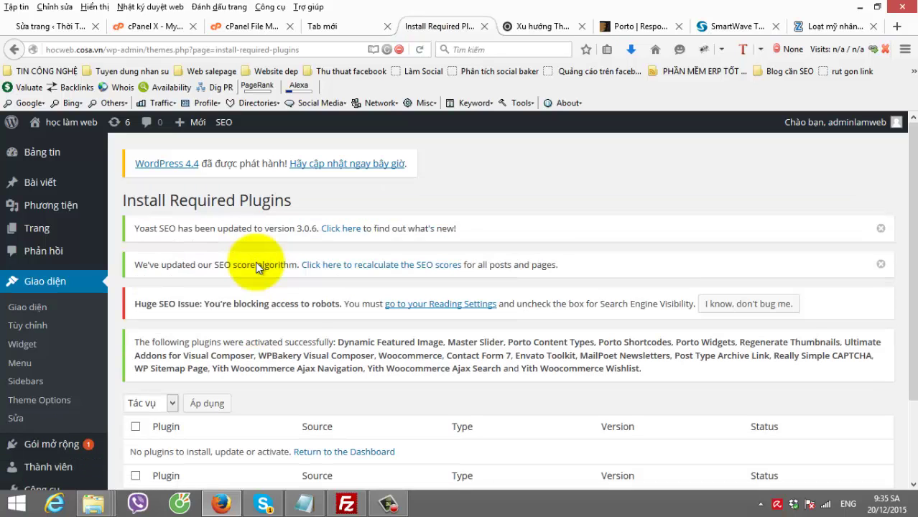
# - Review the plugin activation result and try to open the admin dashboard (Bảng tin)
pyautogui.scroll(-3, 210, 258)
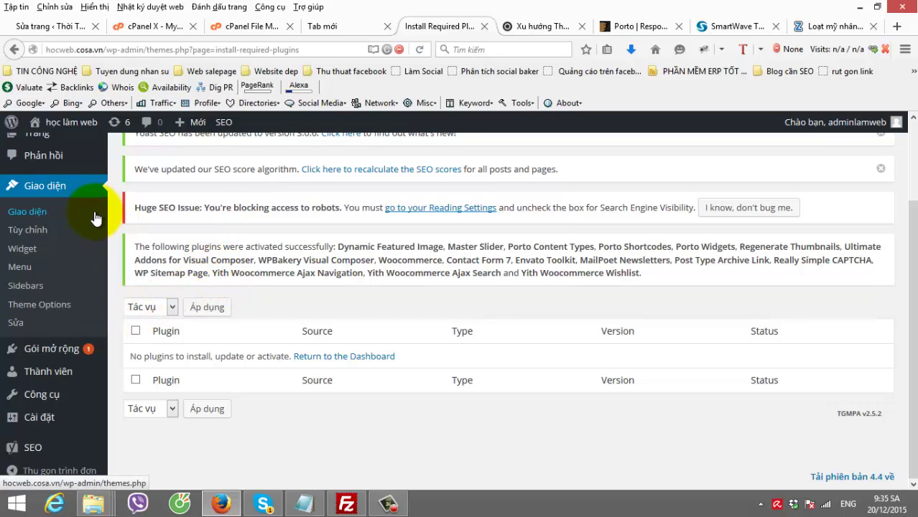
pyautogui.scroll(3, 96, 217)
pyautogui.moveTo(70, 158)
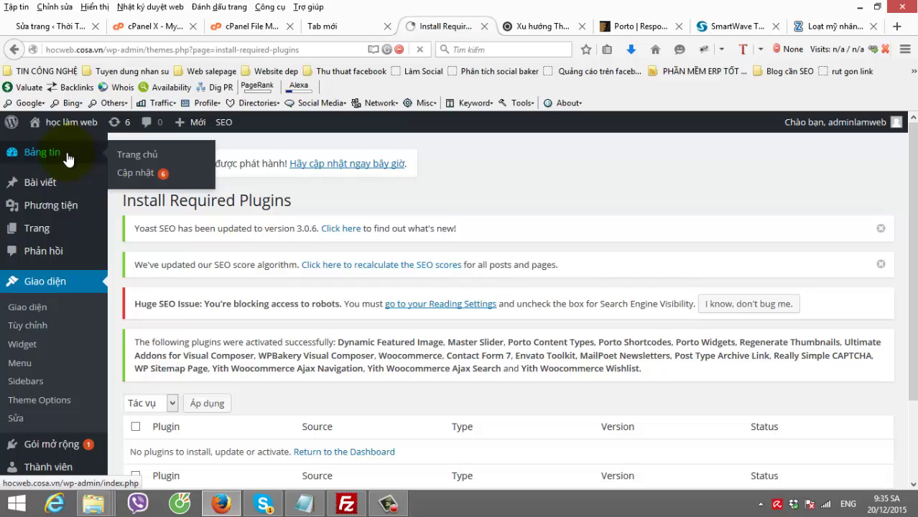
pyautogui.scroll(-3, 57, 251)
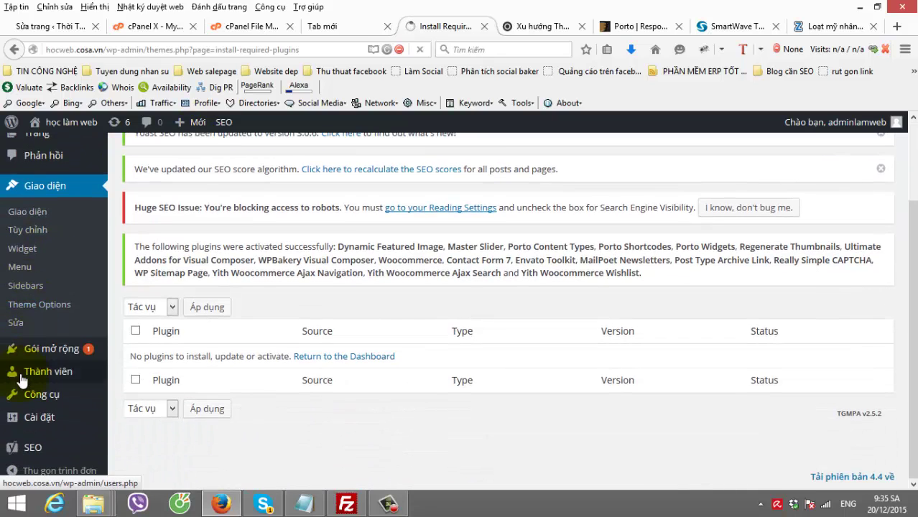
pyautogui.click(39, 261)
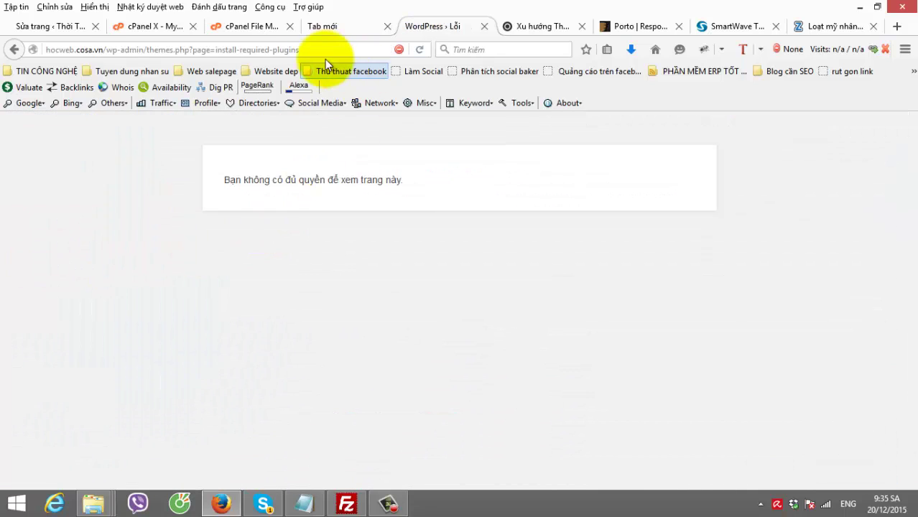
# - Shorten the page address to hocweb.cosa.vn/wp-admin/ and load it
pyautogui.moveTo(314, 48); pyautogui.dragTo(147, 48)
pyautogui.press('BackSpace')
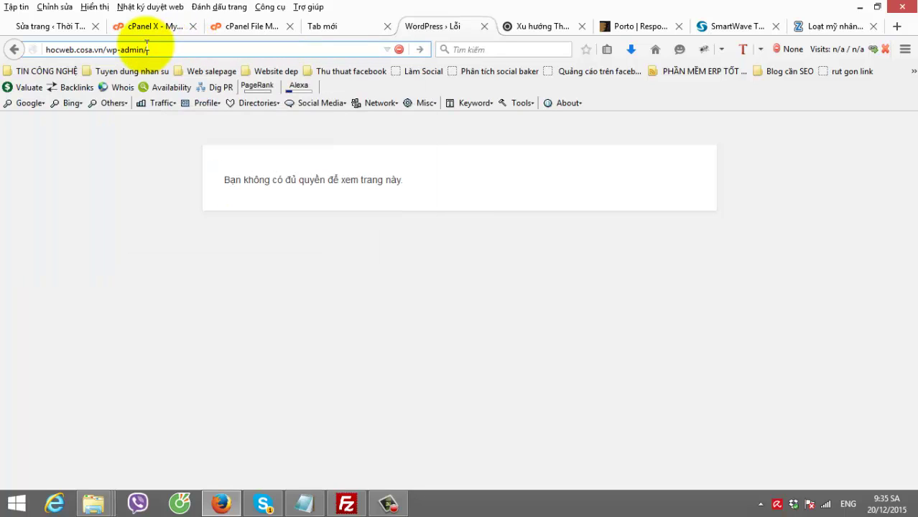
pyautogui.press('Return')
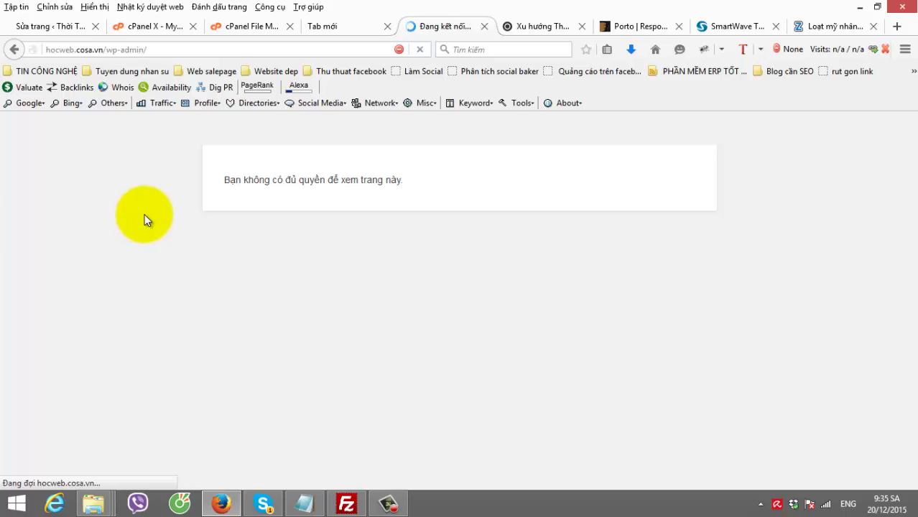
# - Read the translation offer in the WooCommerce setup wizard and highlight the word WooCommerce
pyautogui.scroll(-3, 152, 208)
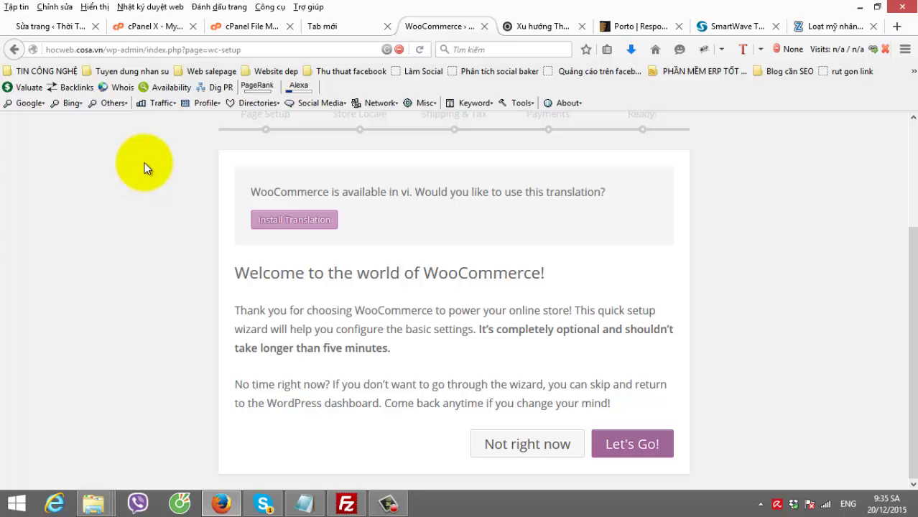
pyautogui.moveTo(250, 192); pyautogui.dragTo(602, 191)
pyautogui.click(608, 202)
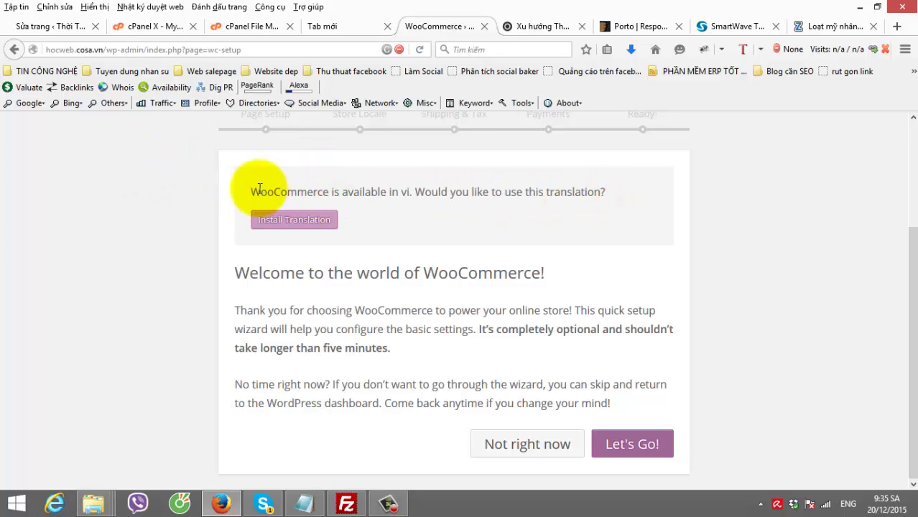
pyautogui.moveTo(250, 191); pyautogui.dragTo(331, 190)
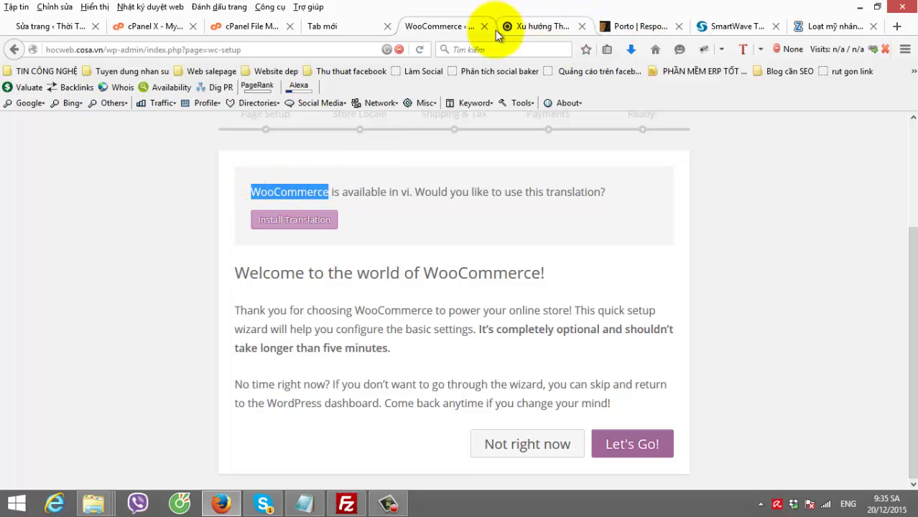
# - Switch to the Thời Trang sample shop, look over its fashion trends category page and open its home page
pyautogui.click(525, 26)
pyautogui.scroll(-3, 215, 194)
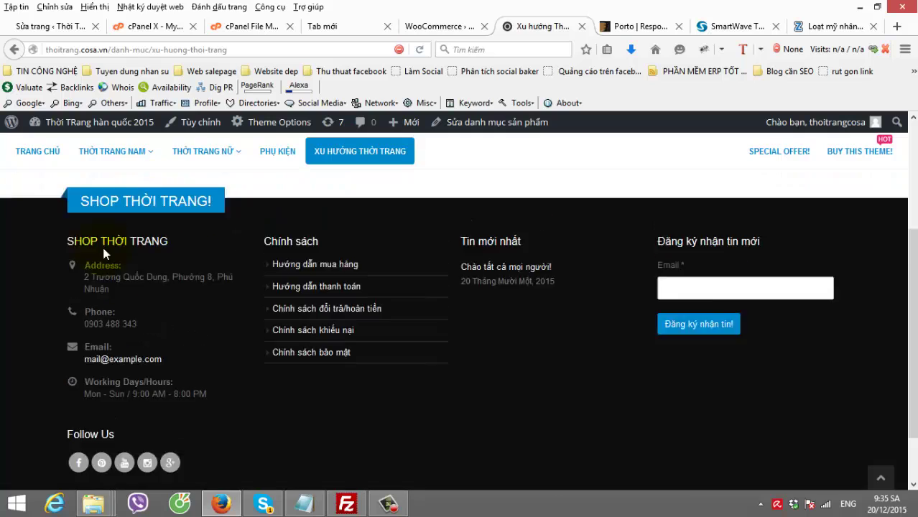
pyautogui.scroll(3, 100, 252)
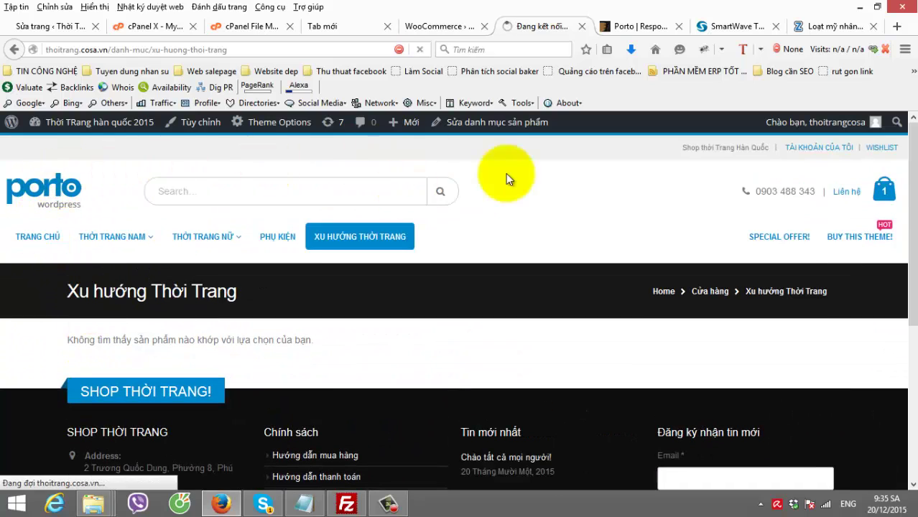
# - Return to the WooCommerce setup wizard and install the Vietnamese translation
pyautogui.click(443, 27)
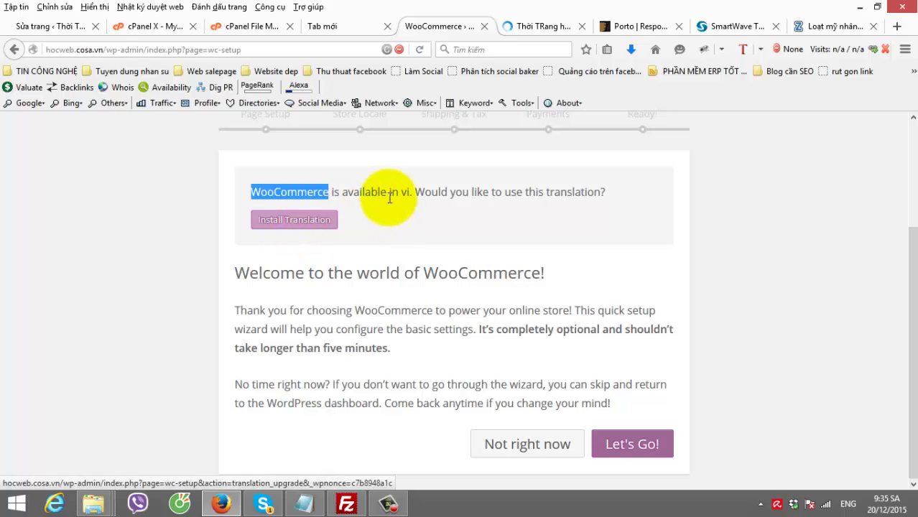
pyautogui.click(310, 222)
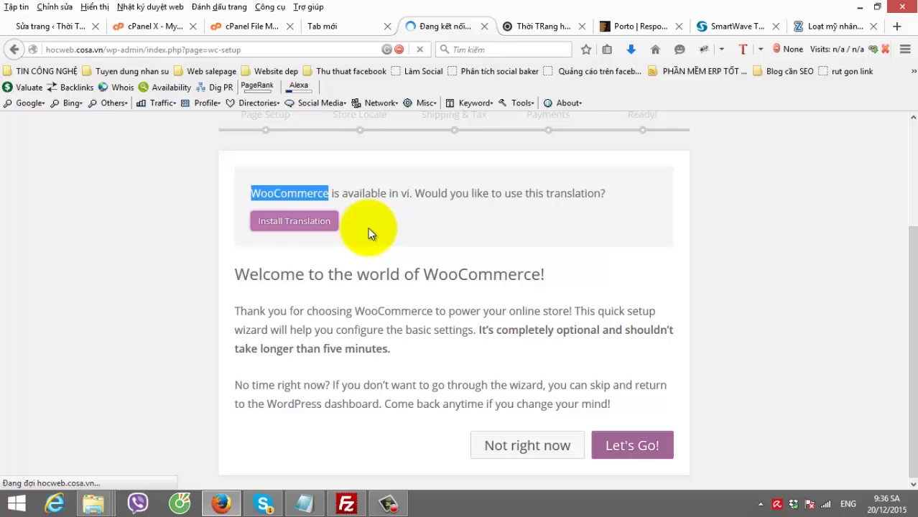
# - Start the WooCommerce setup wizard and continue past the page setup step with its automatically created store pages
pyautogui.scroll(-3, 642, 360)
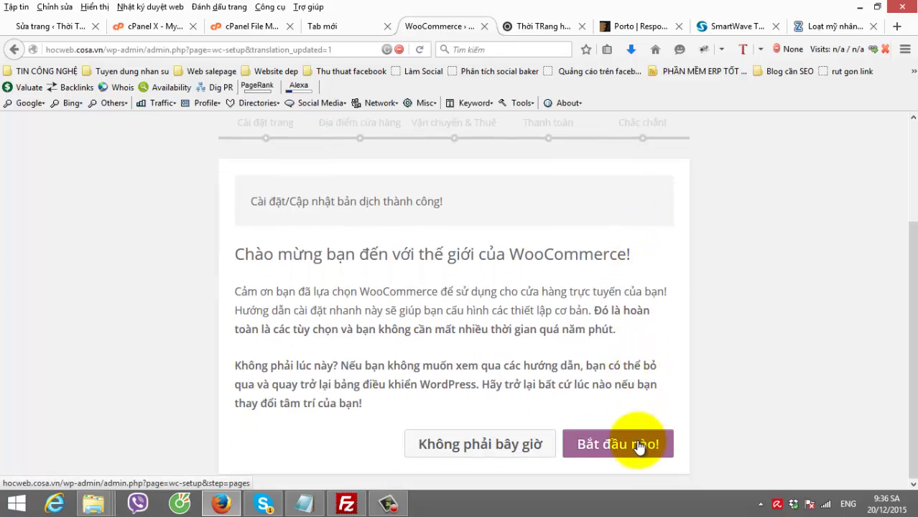
pyautogui.click(598, 443)
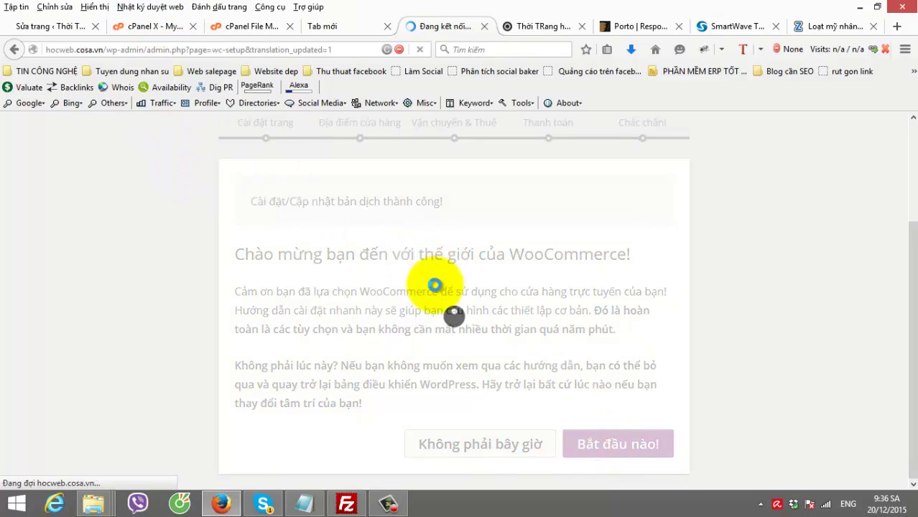
pyautogui.scroll(-5, 547, 342)
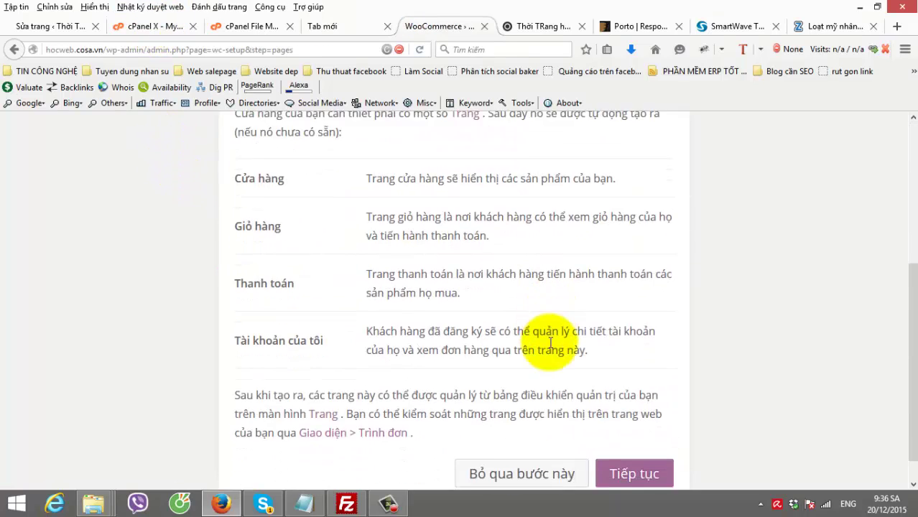
pyautogui.click(627, 443)
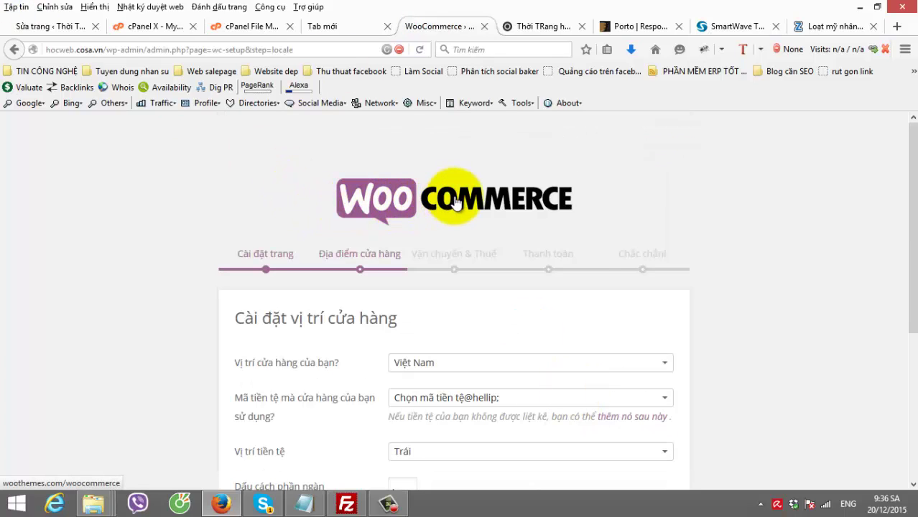
# - Set the store's currency to Việt Nam Đồng (₫) in the store location settings
pyautogui.scroll(-3, 529, 185)
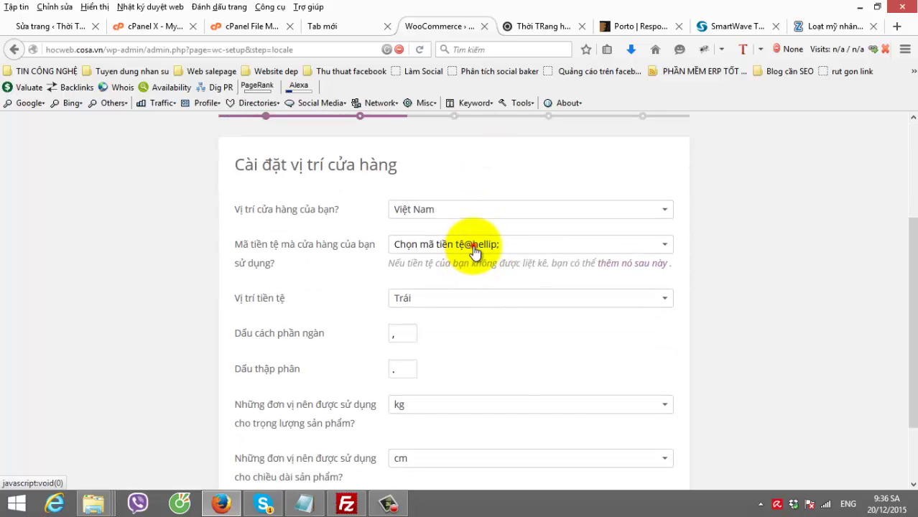
pyautogui.click(472, 244)
pyautogui.moveTo(666, 293); pyautogui.dragTo(691, 411)
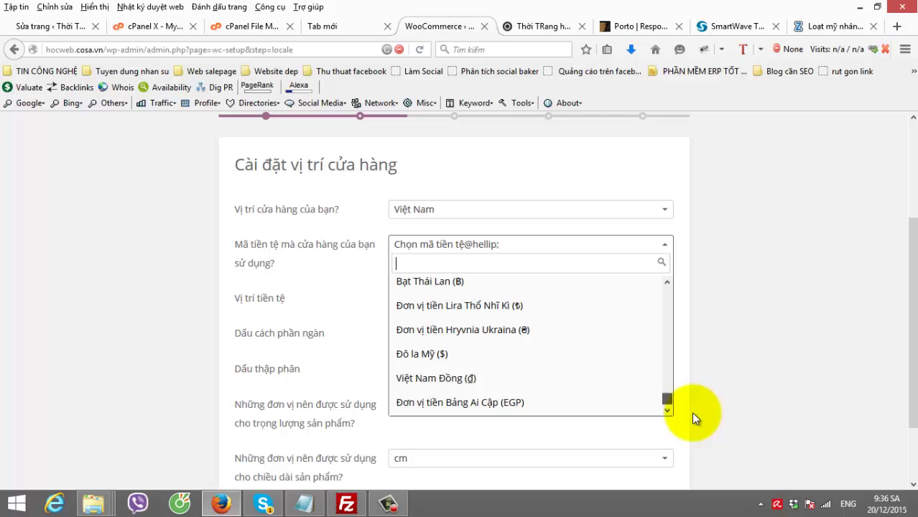
pyautogui.click(461, 382)
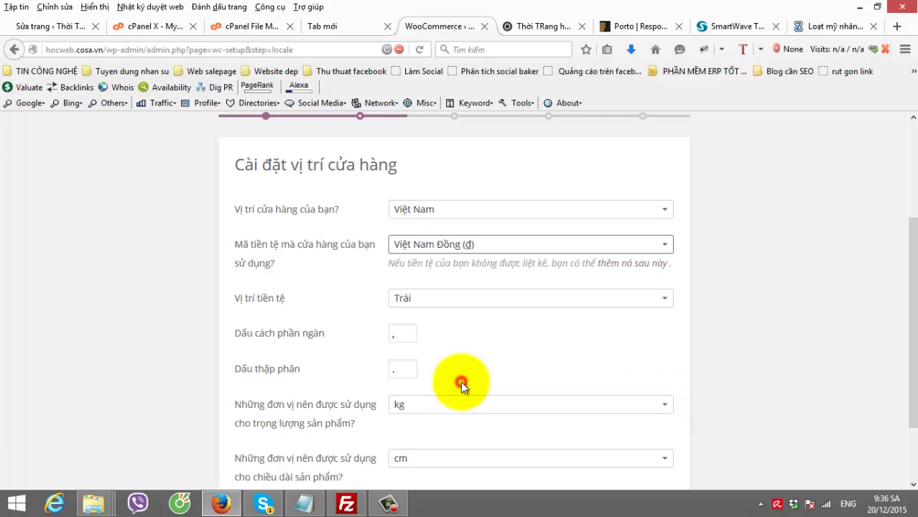
# - Set the thousands separator to a period and the decimal separator to a comma, and continue to the next wizard step
pyautogui.click(398, 333)
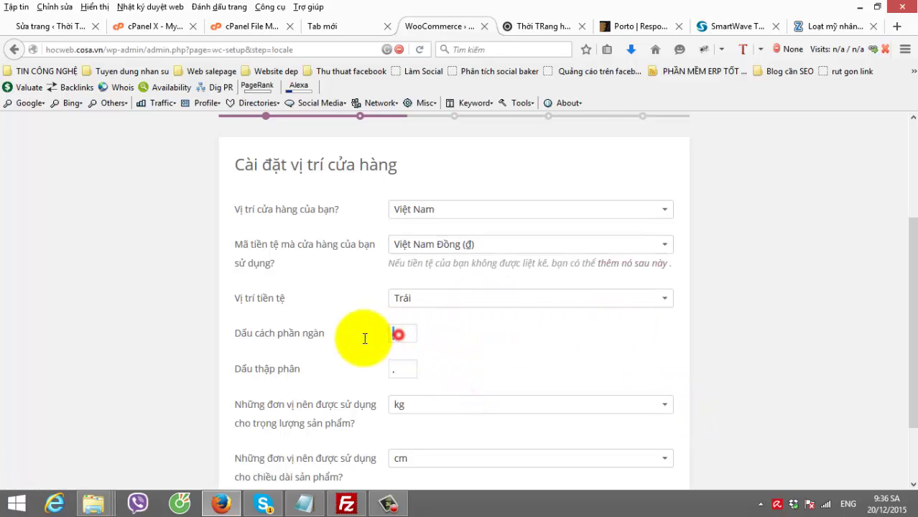
pyautogui.click(406, 373)
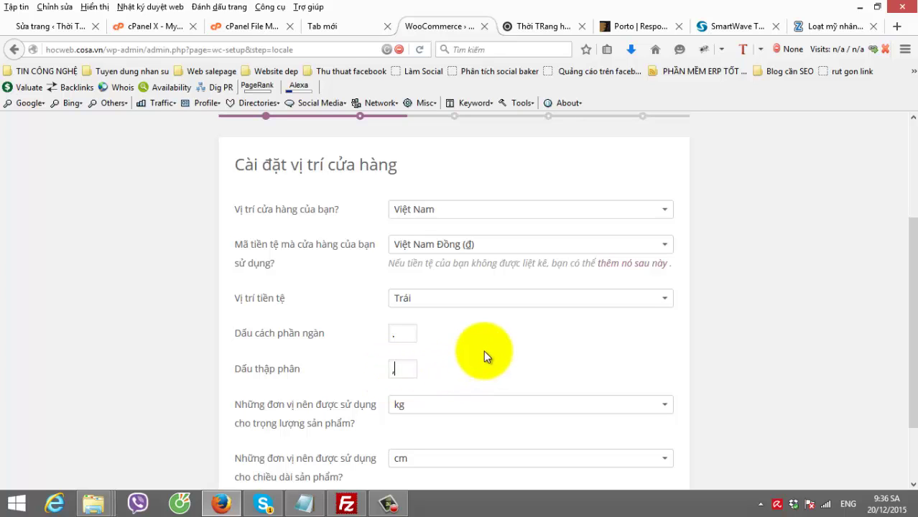
pyautogui.write(',')
pyautogui.scroll(-2, 481, 352)
pyautogui.click(649, 445)
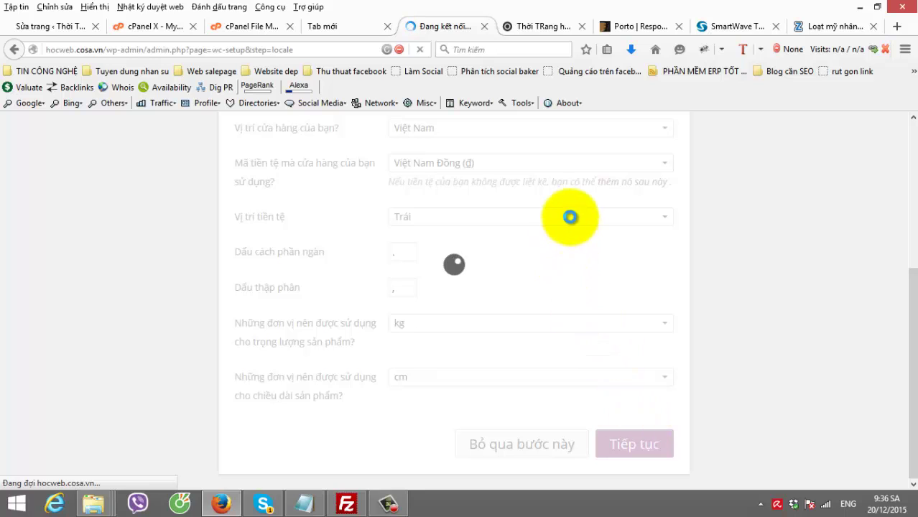
# - Continue past the shipping and tax step and the payments step of the setup wizard, leaving all their options unselected
pyautogui.scroll(-4, 550, 280)
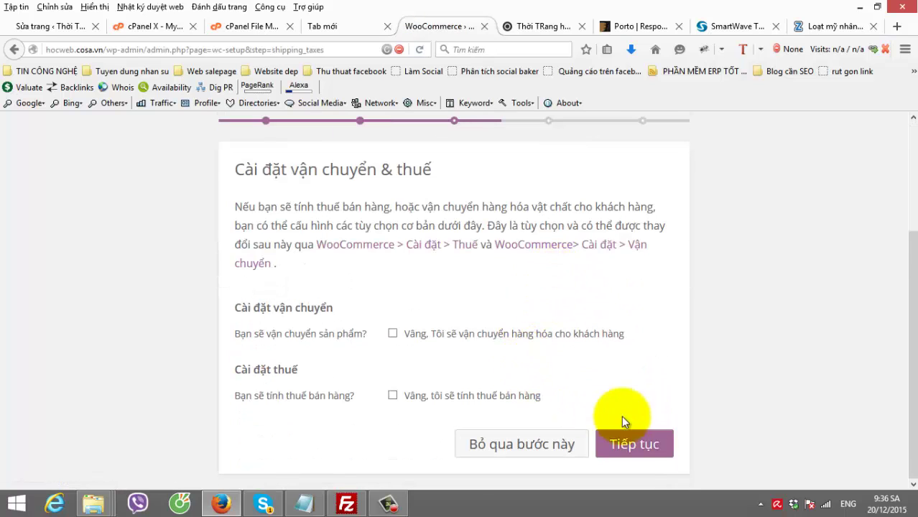
pyautogui.click(638, 446)
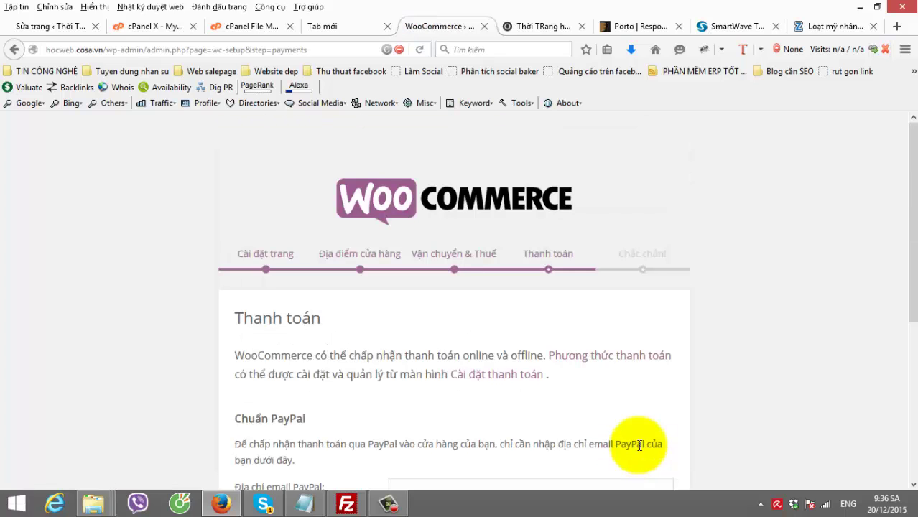
pyautogui.scroll(-5, 688, 433)
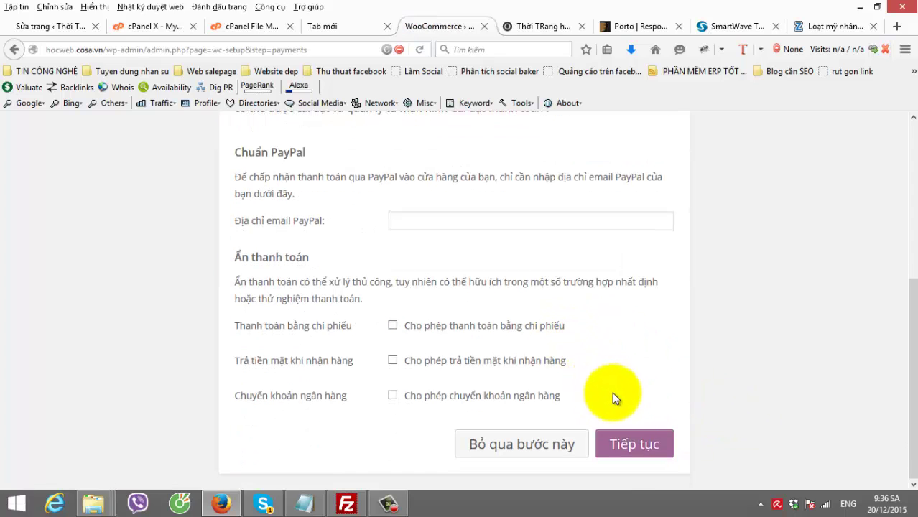
pyautogui.click(636, 443)
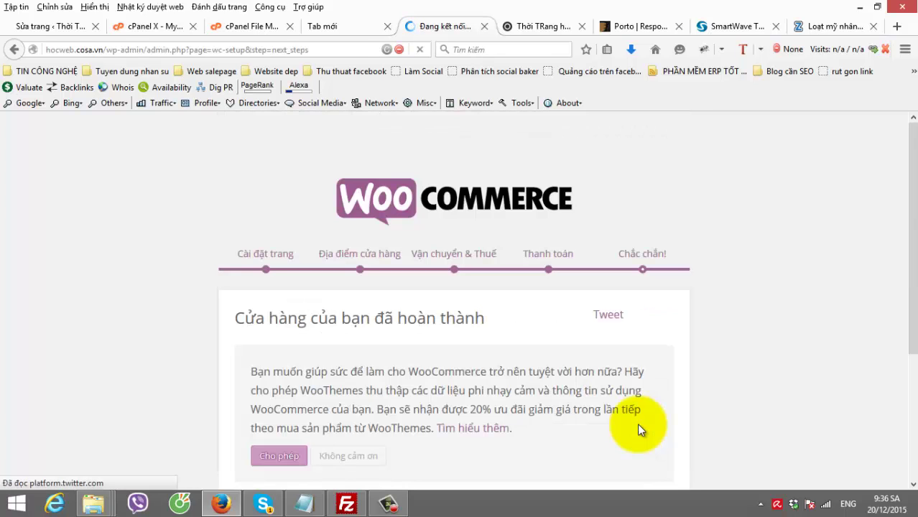
# - Start creating the first product from the wizard's final page and dismiss the product name guide
pyautogui.scroll(-3, 637, 423)
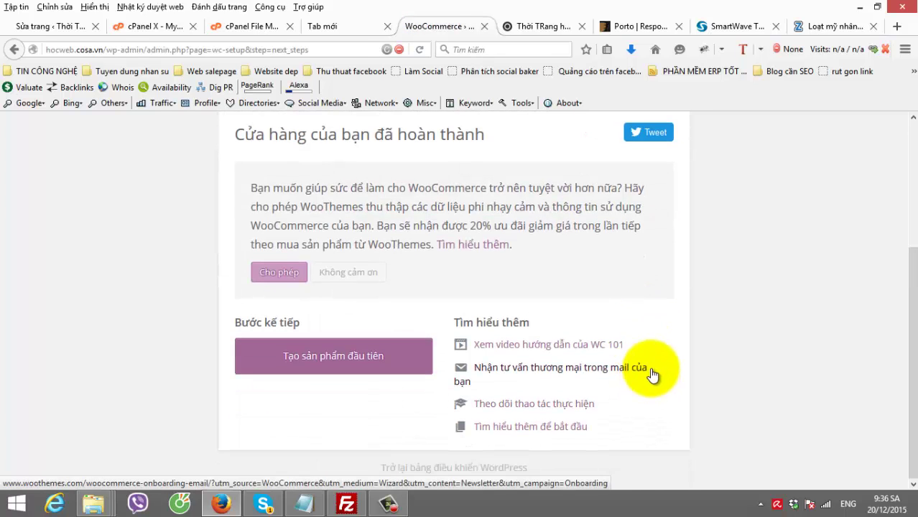
pyautogui.click(305, 366)
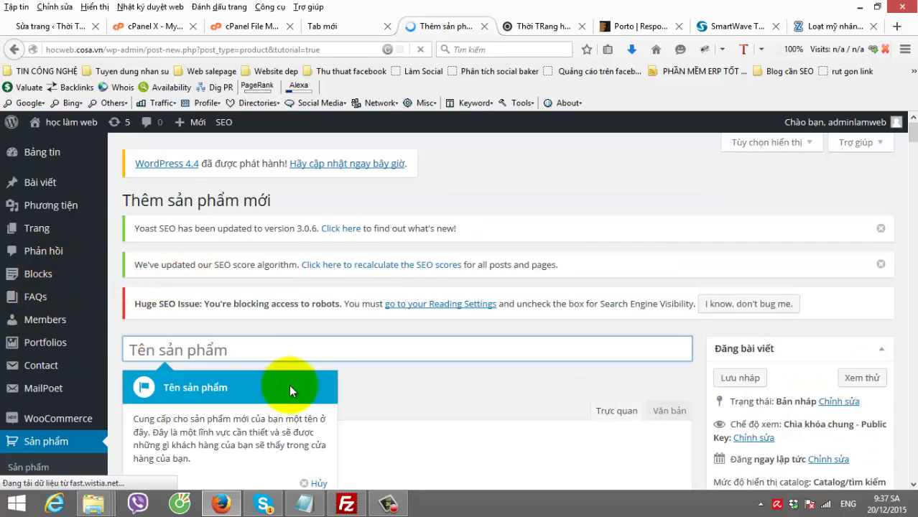
pyautogui.click(316, 483)
# - Look through the admin menu entries, from posts and portfolios down to Visual Composer, Master Slider and Ultimate
pyautogui.scroll(-1, 68, 262)
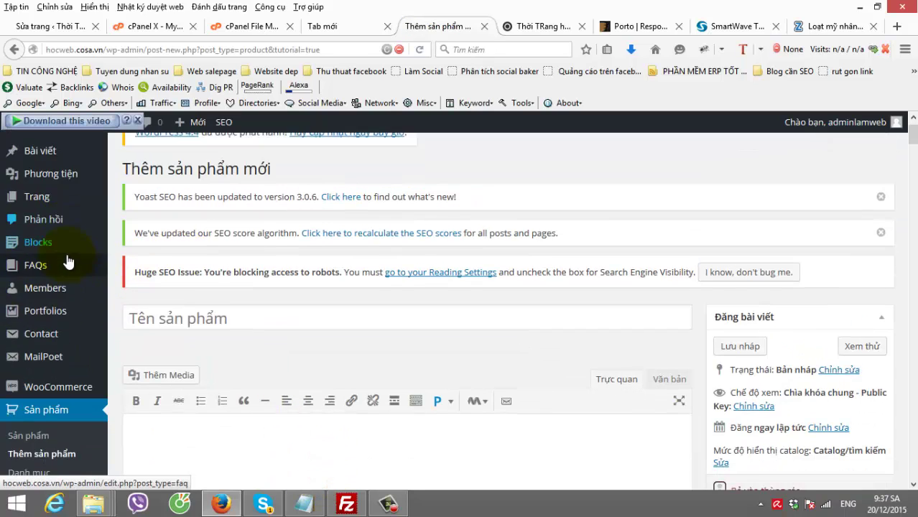
pyautogui.scroll(-1, 69, 262)
pyautogui.moveTo(57, 210)
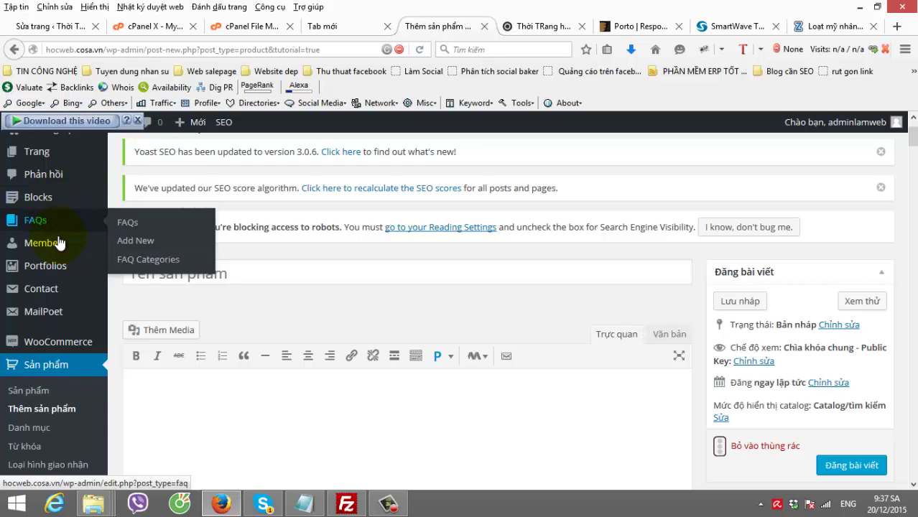
pyautogui.moveTo(65, 276)
pyautogui.moveTo(48, 310)
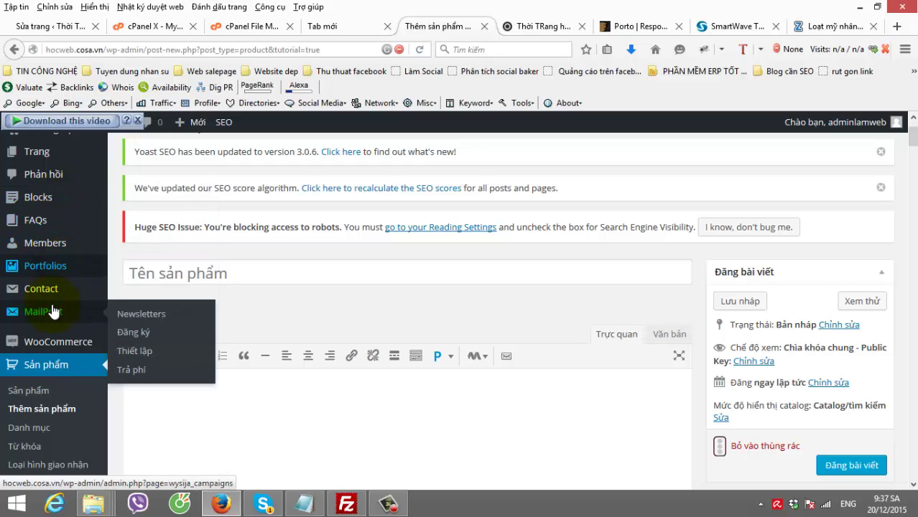
pyautogui.scroll(-3, 65, 321)
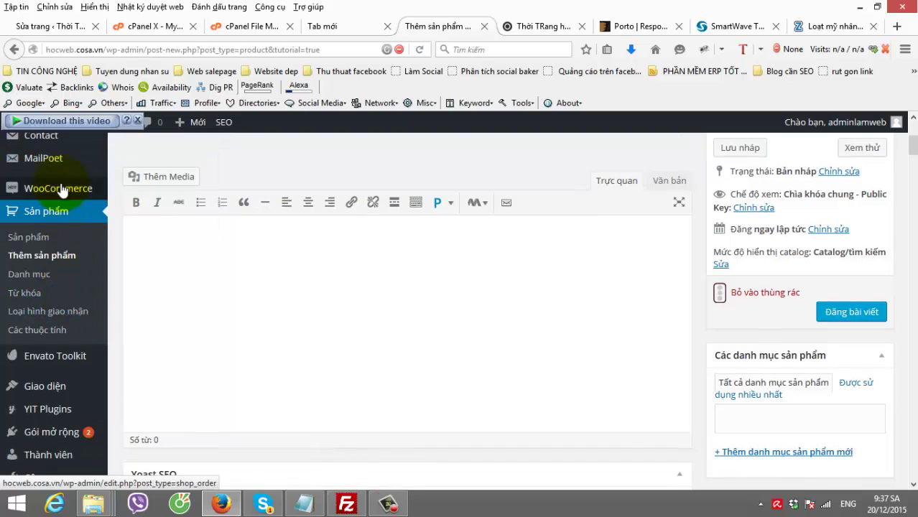
pyautogui.moveTo(63, 188)
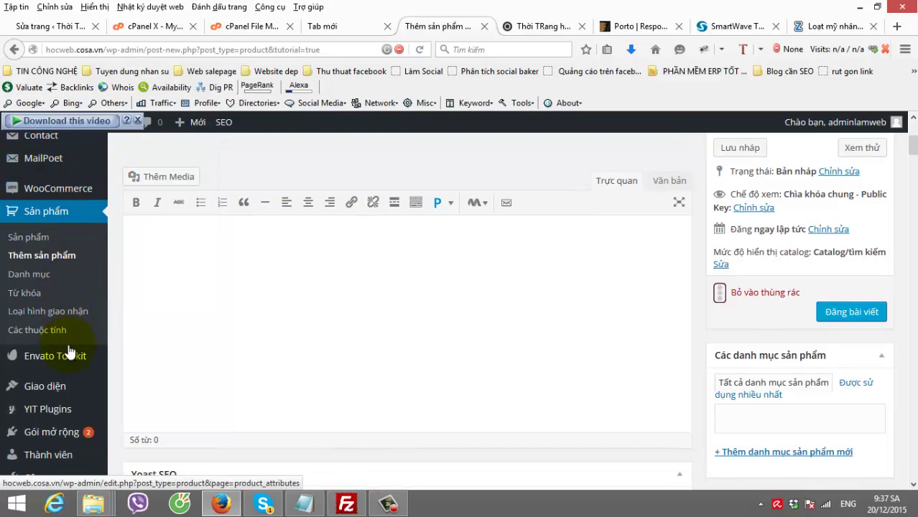
pyautogui.scroll(-2, 67, 352)
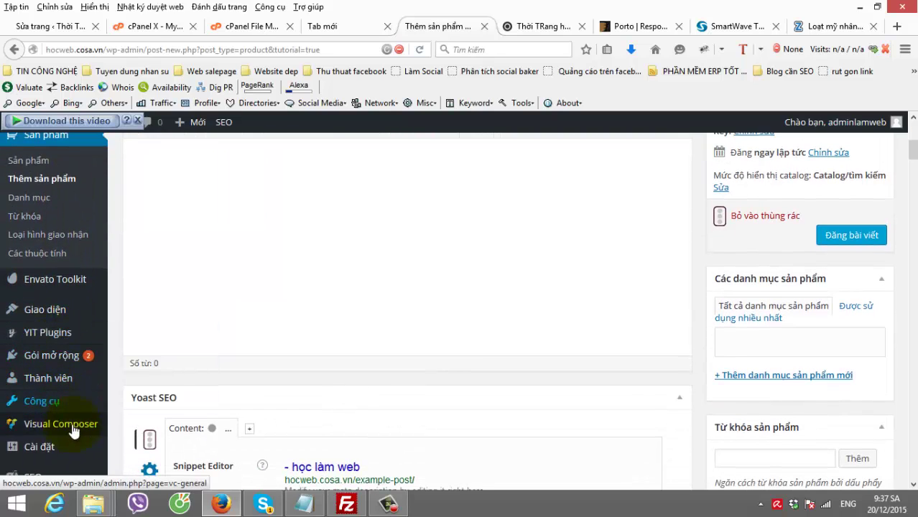
pyautogui.scroll(-2, 57, 448)
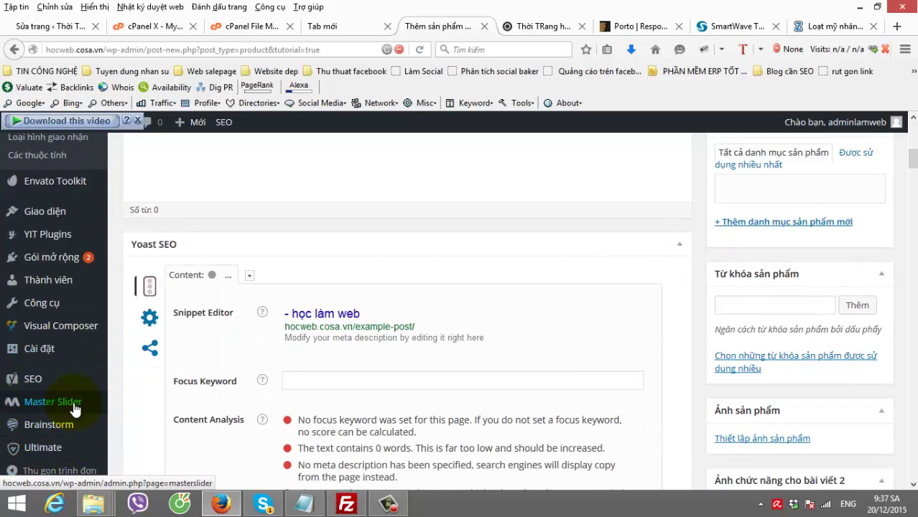
pyautogui.moveTo(91, 351)
pyautogui.scroll(6, 710, 263)
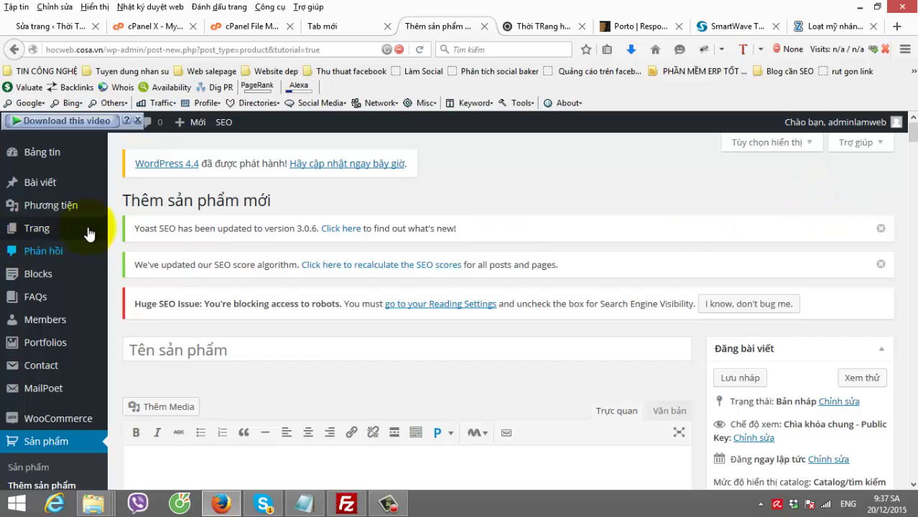
pyautogui.scroll(-3, 43, 345)
pyautogui.scroll(-3, 61, 349)
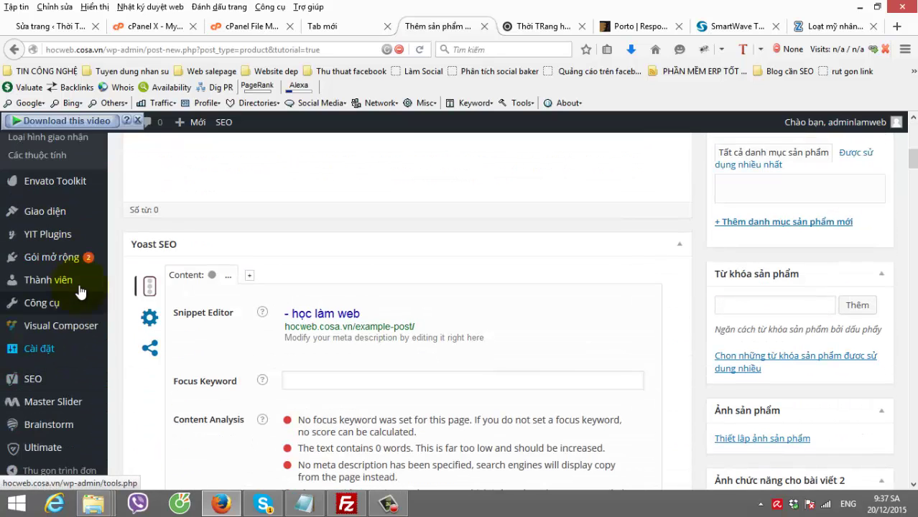
pyautogui.moveTo(81, 290)
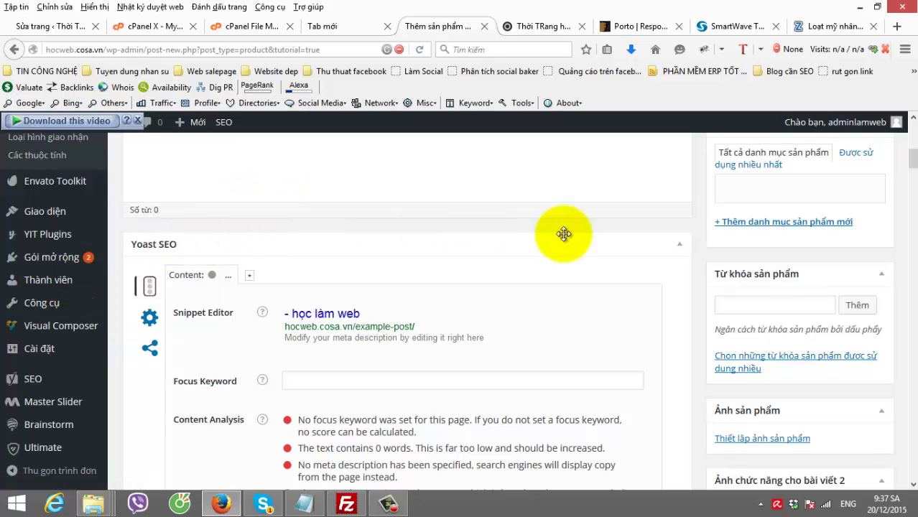
# - Browse the home page versions in the Porto demo gallery, comparing the RTL version with Home Version 4
pyautogui.click(733, 27)
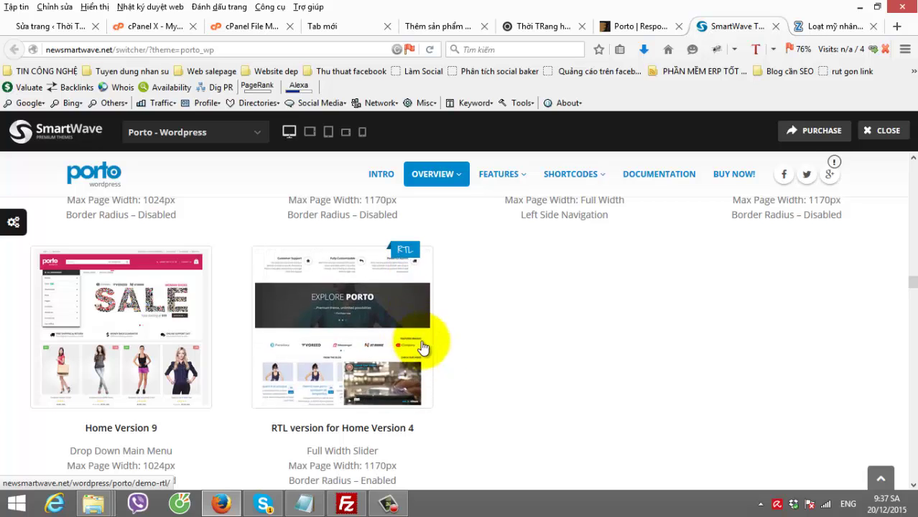
pyautogui.scroll(-3, 442, 348)
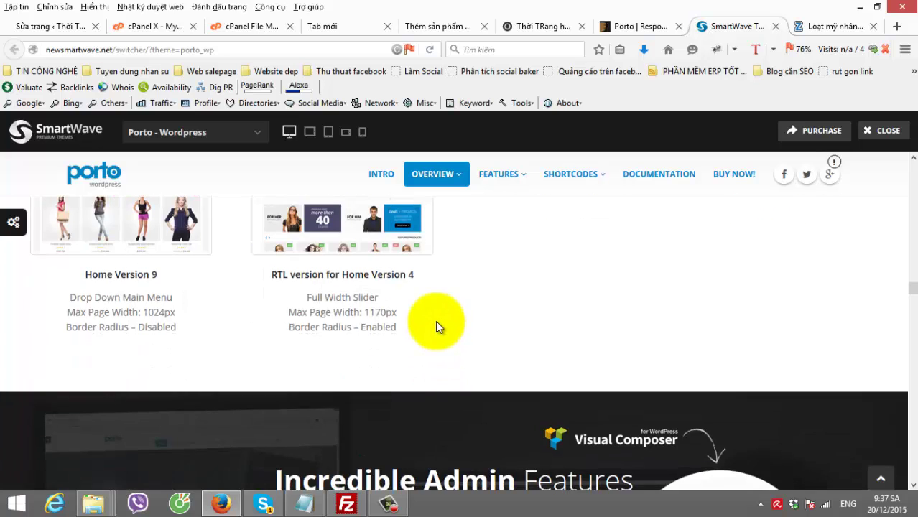
pyautogui.scroll(3, 435, 320)
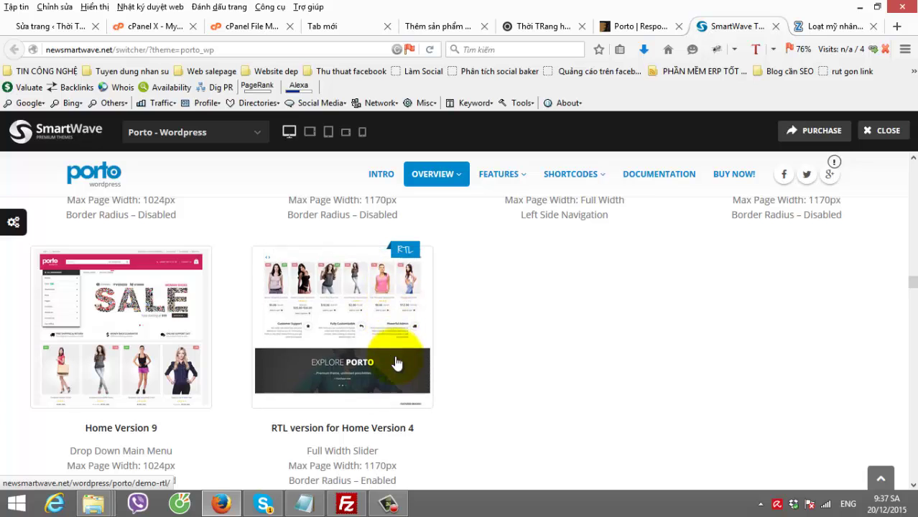
pyautogui.click(413, 434)
pyautogui.moveTo(413, 434); pyautogui.dragTo(338, 428)
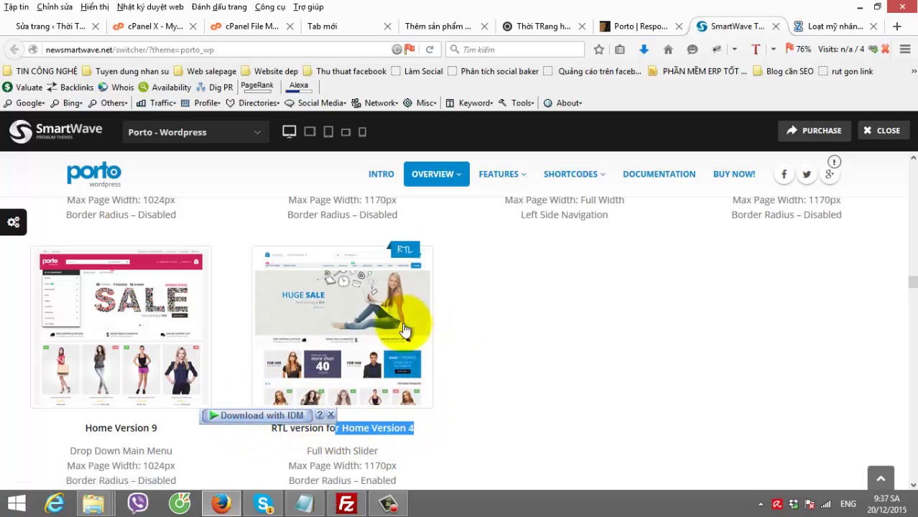
pyautogui.click(532, 386)
pyautogui.scroll(3, 529, 384)
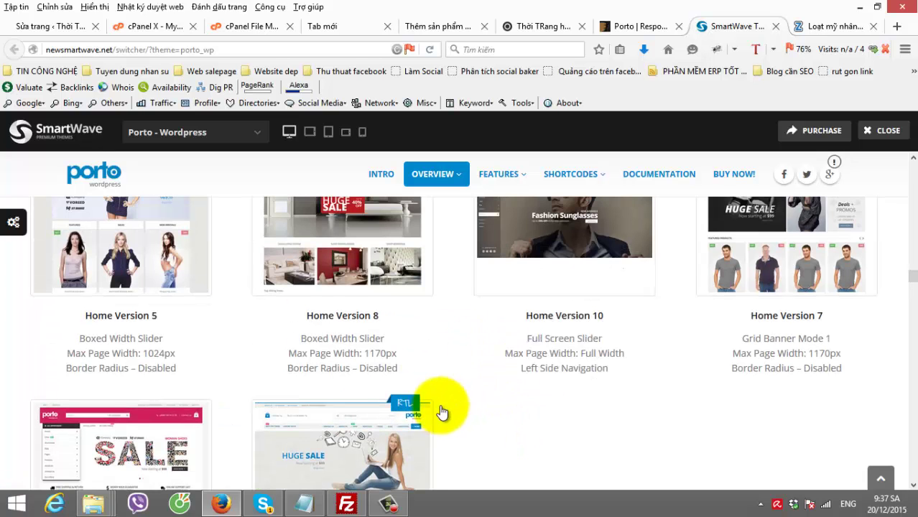
pyautogui.scroll(6, 491, 386)
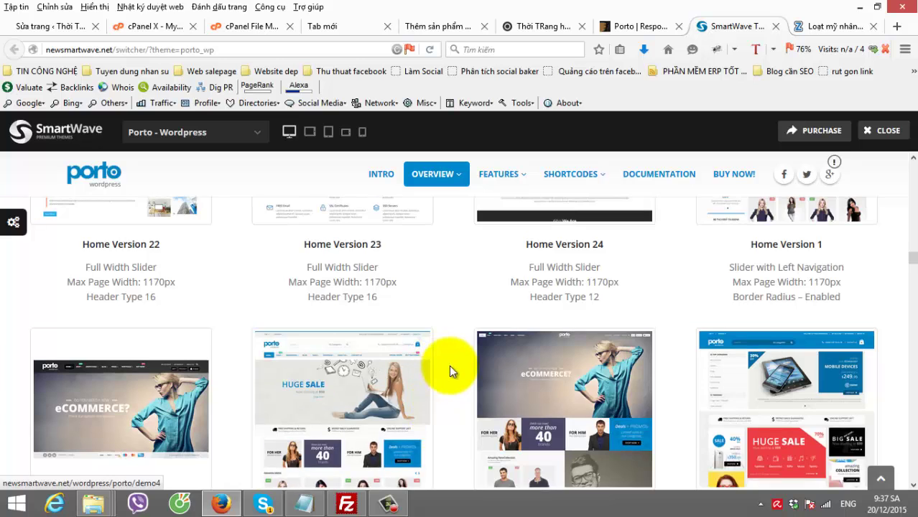
pyautogui.scroll(-3, 448, 366)
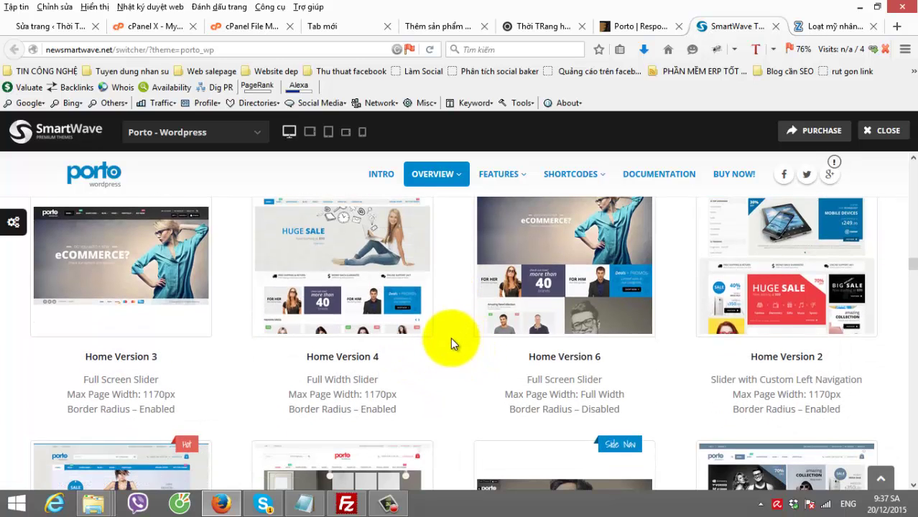
pyautogui.moveTo(387, 356); pyautogui.dragTo(309, 359)
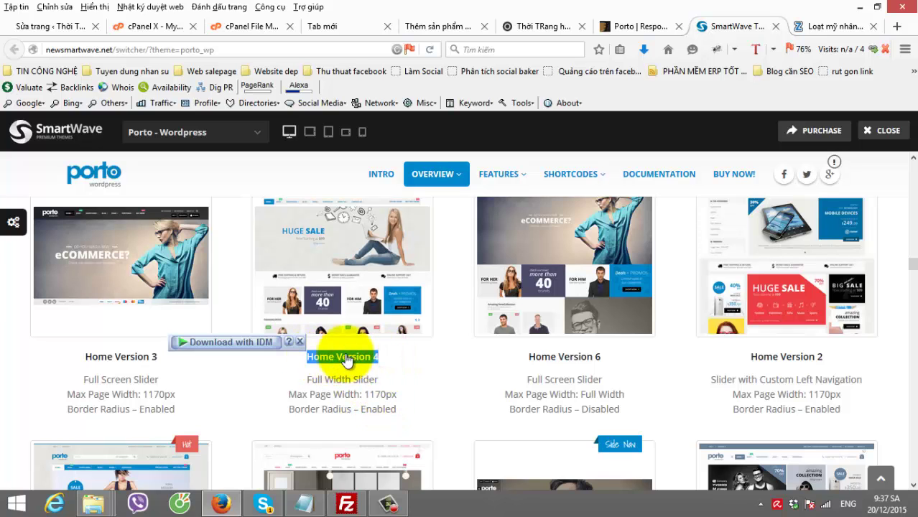
# - Return to the WordPress admin and open the Import Demo section of the Porto theme options
pyautogui.click(467, 26)
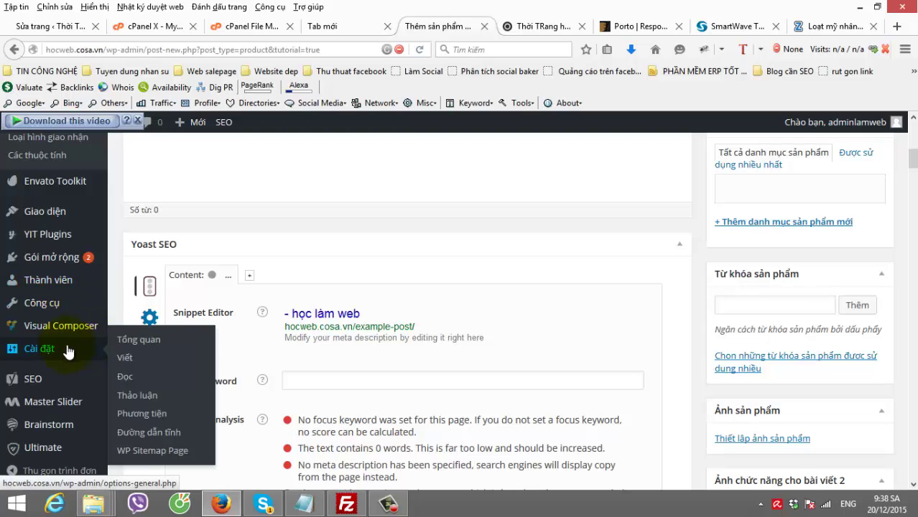
pyautogui.moveTo(48, 219)
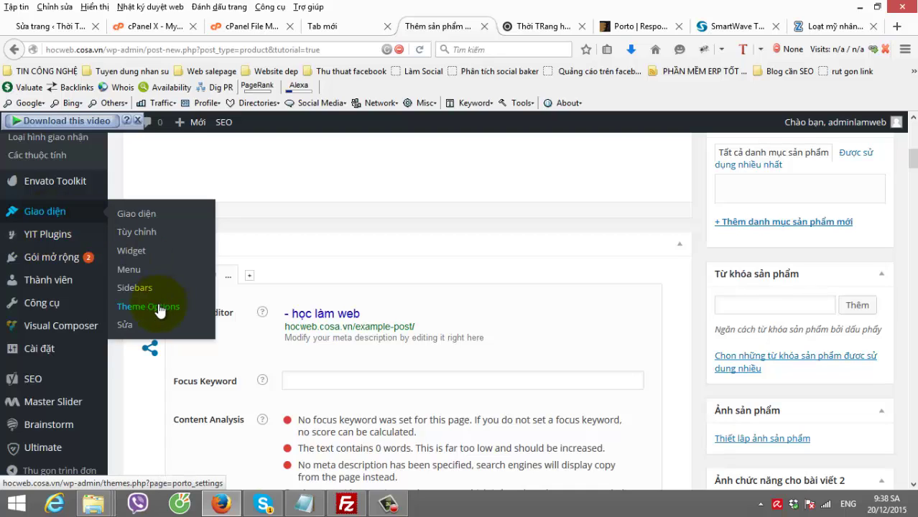
pyautogui.click(186, 306)
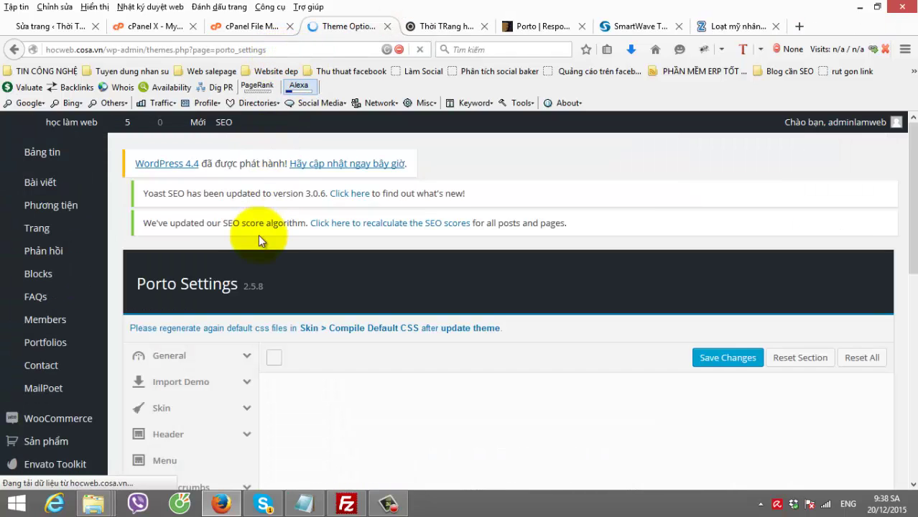
pyautogui.scroll(-2, 237, 330)
pyautogui.scroll(-4, 209, 350)
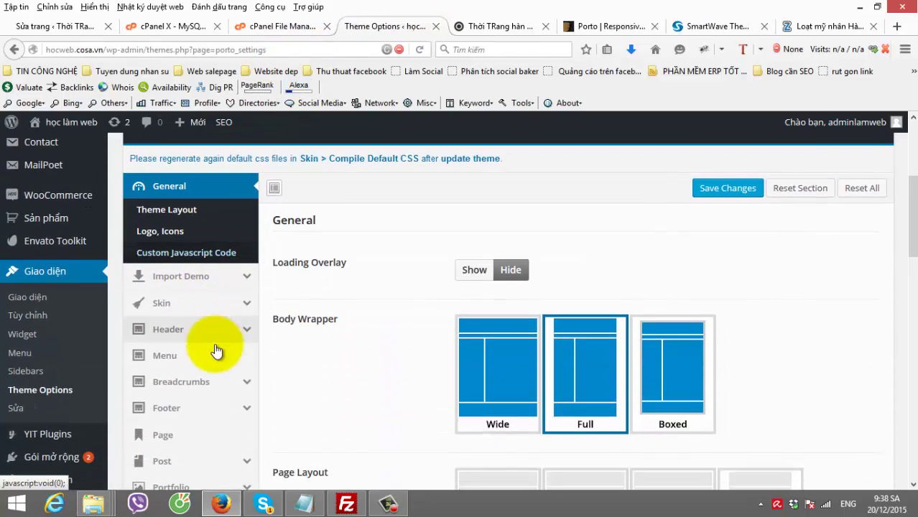
pyautogui.click(189, 278)
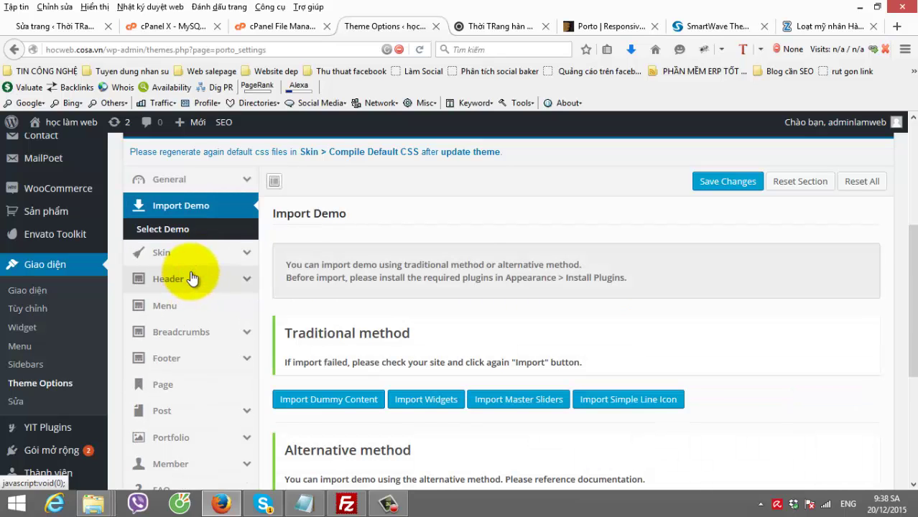
# - Import the Porto dummy content using the traditional method
pyautogui.scroll(-2, 469, 262)
pyautogui.scroll(-2, 472, 276)
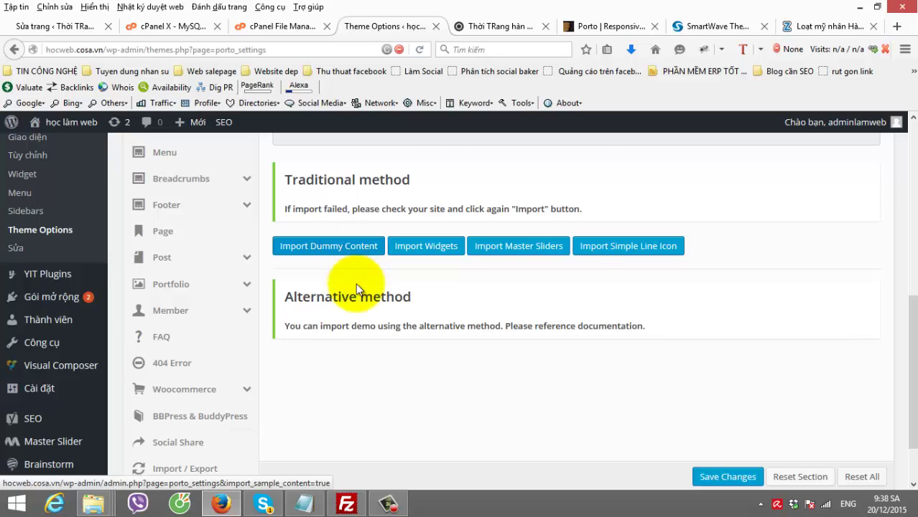
pyautogui.scroll(2, 344, 354)
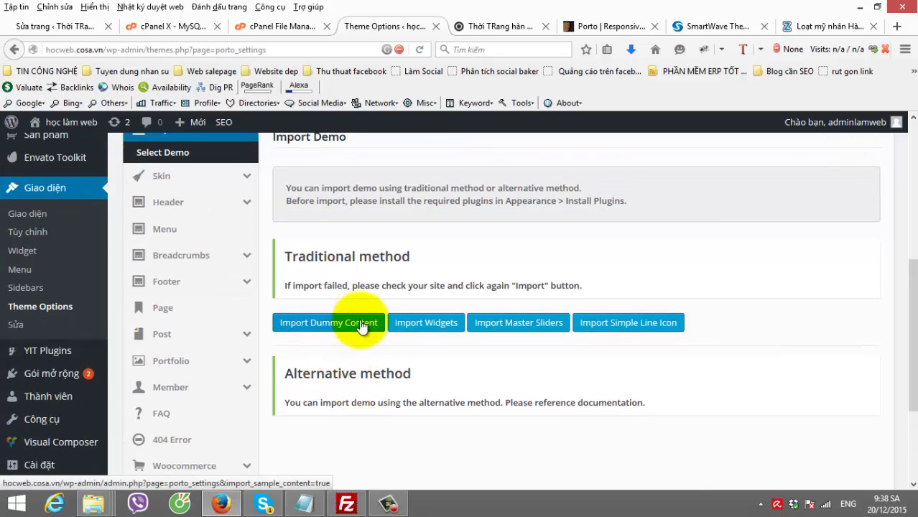
pyautogui.click(350, 328)
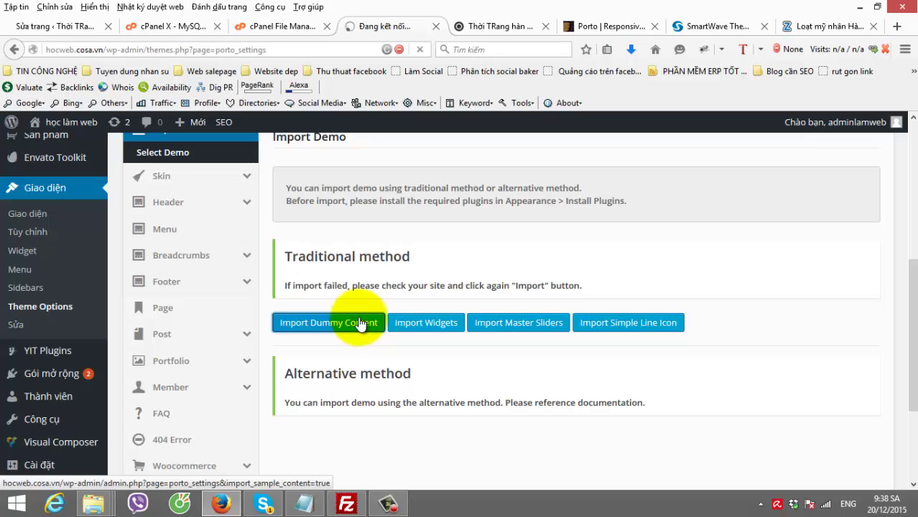
# - Switch back to the Porto demo gallery to view the home page versions around Home Version 4
pyautogui.scroll(-3, 544, 305)
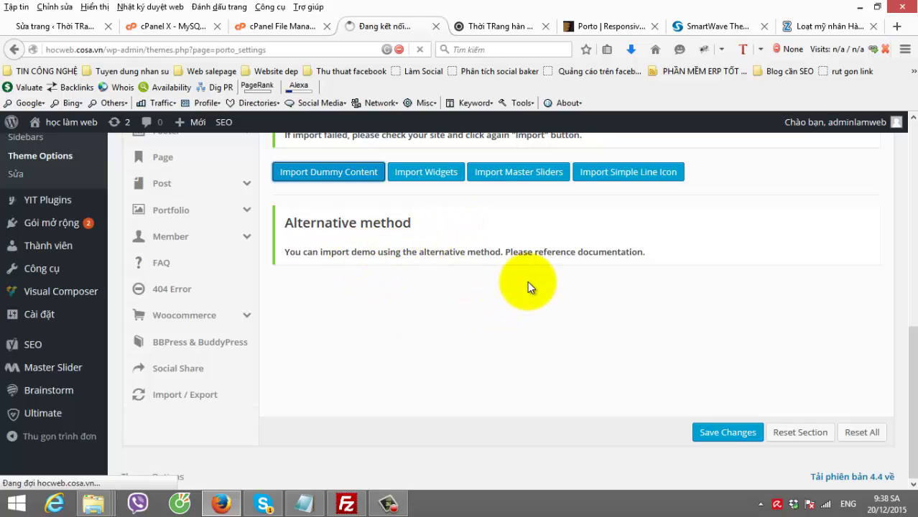
pyautogui.scroll(4, 529, 284)
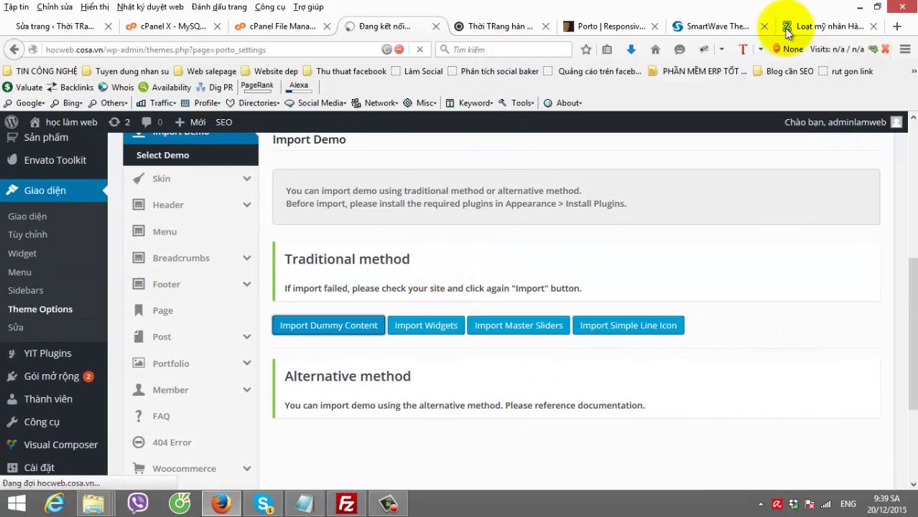
pyautogui.click(720, 26)
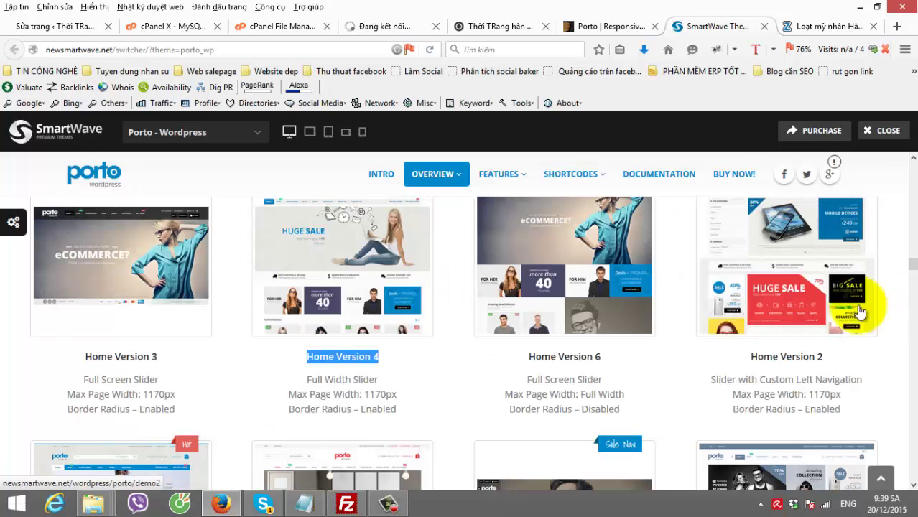
# - Open the Home Version 4 demo preview, and check on the running dummy content import in the WordPress admin
pyautogui.click(349, 286)
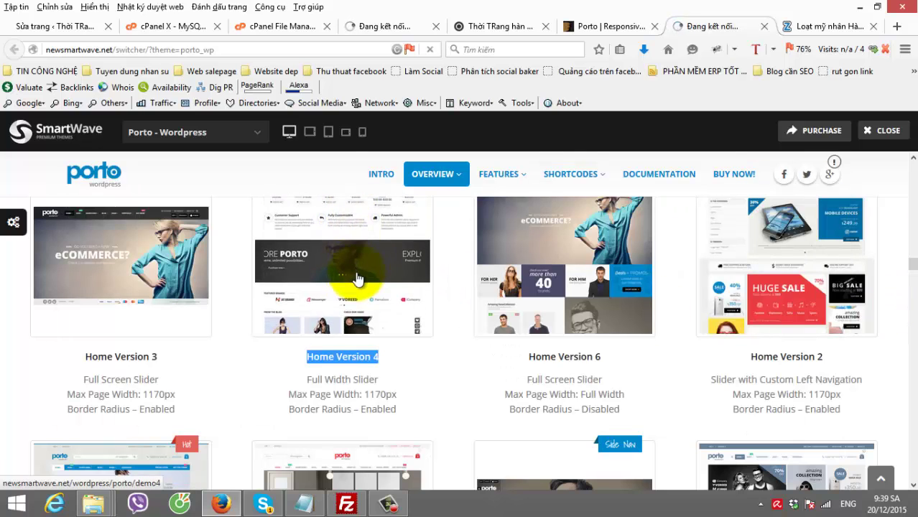
pyautogui.click(374, 27)
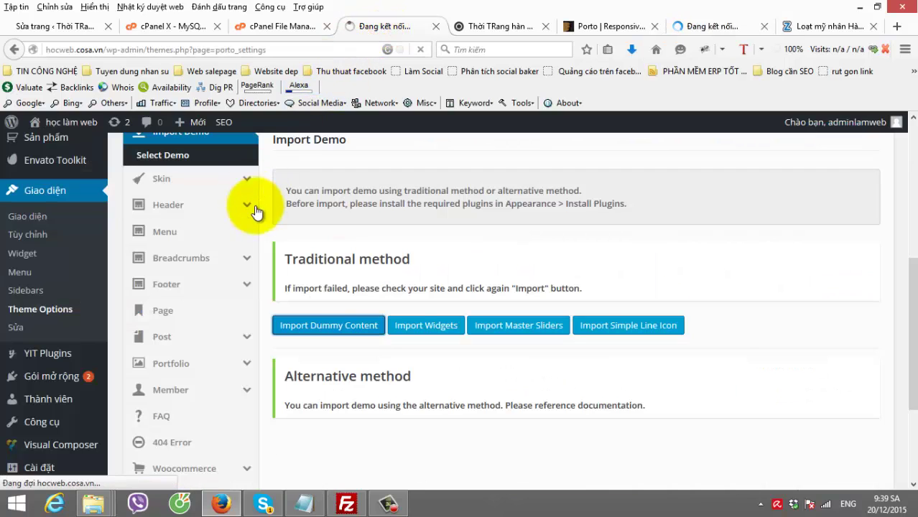
pyautogui.scroll(-3, 339, 252)
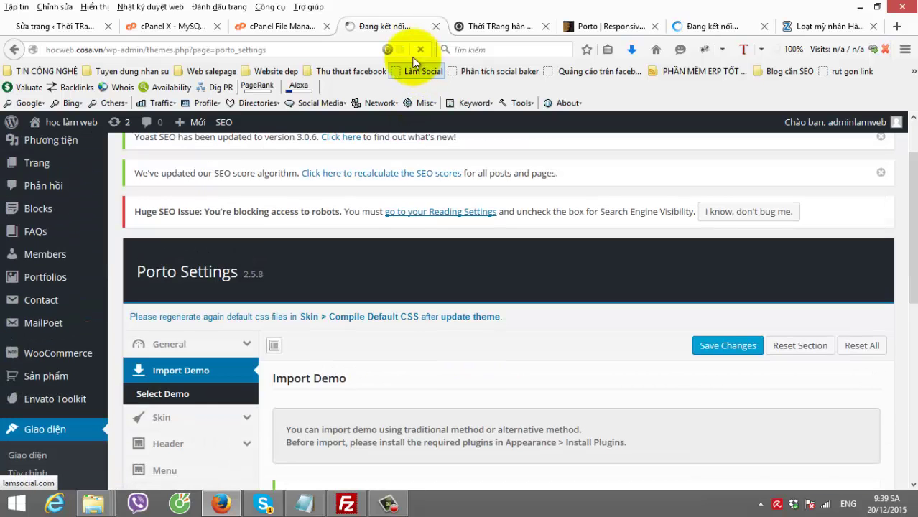
pyautogui.click(356, 49)
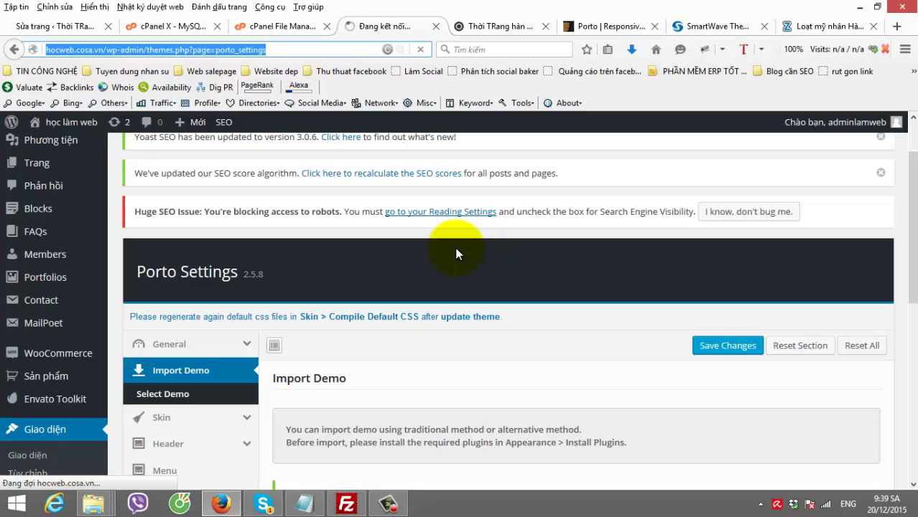
# - Switch back to the Home Version 4 demo, collapse its Style Switcher and examine the home page layout
pyautogui.click(700, 26)
pyautogui.scroll(-3, 190, 219)
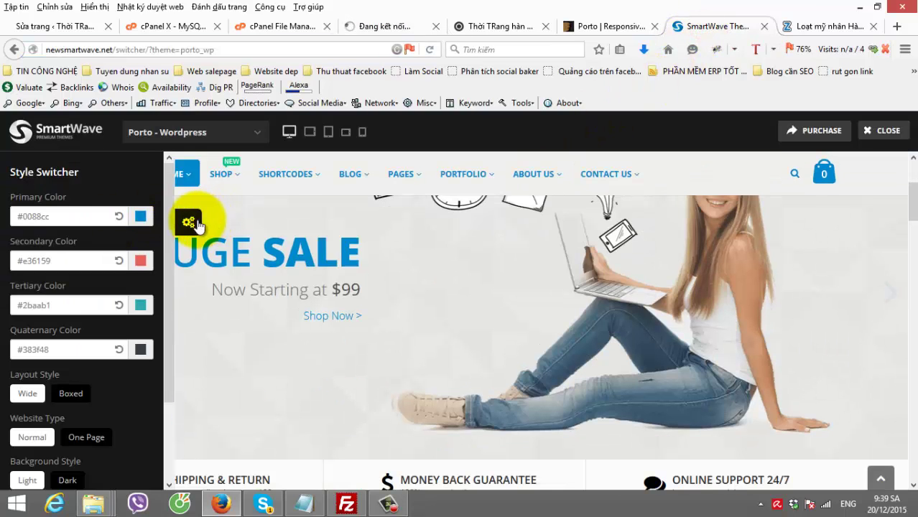
pyautogui.click(190, 222)
pyautogui.scroll(-3, 209, 251)
pyautogui.scroll(5, 203, 287)
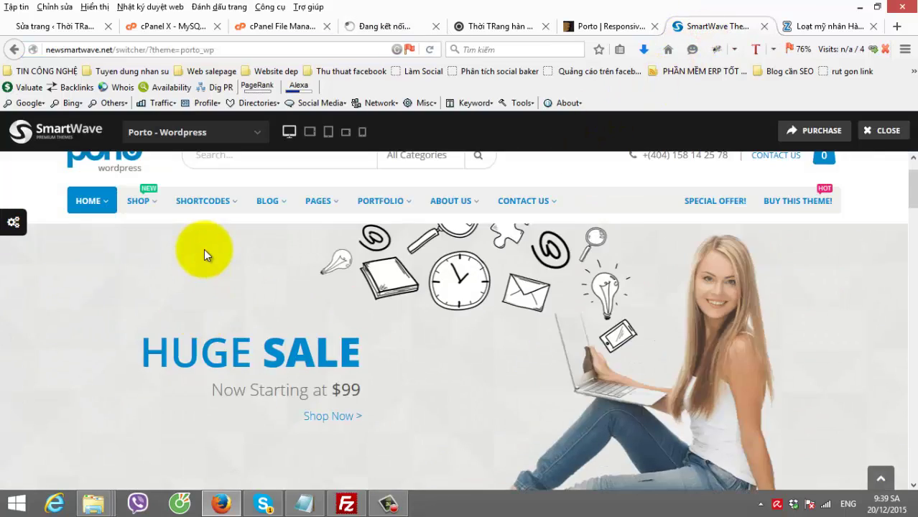
pyautogui.scroll(-2, 909, 245)
pyautogui.scroll(-3, 909, 215)
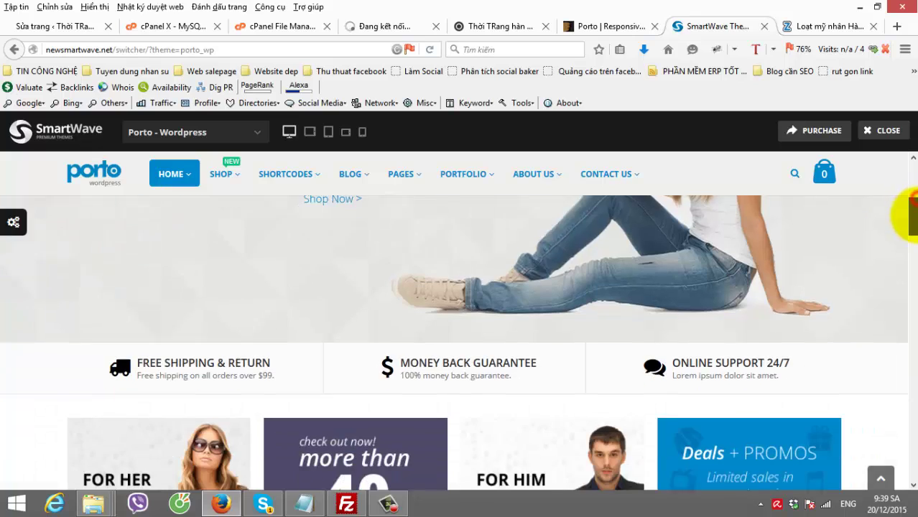
pyautogui.moveTo(909, 224); pyautogui.dragTo(909, 359)
# - Return to the Porto theme options in the WordPress admin and run the dummy content import again
pyautogui.click(384, 26)
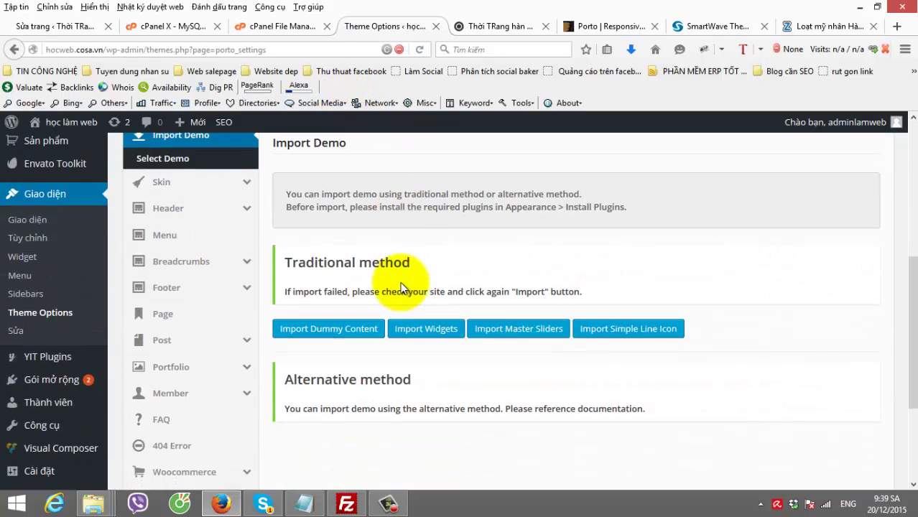
pyautogui.click(345, 329)
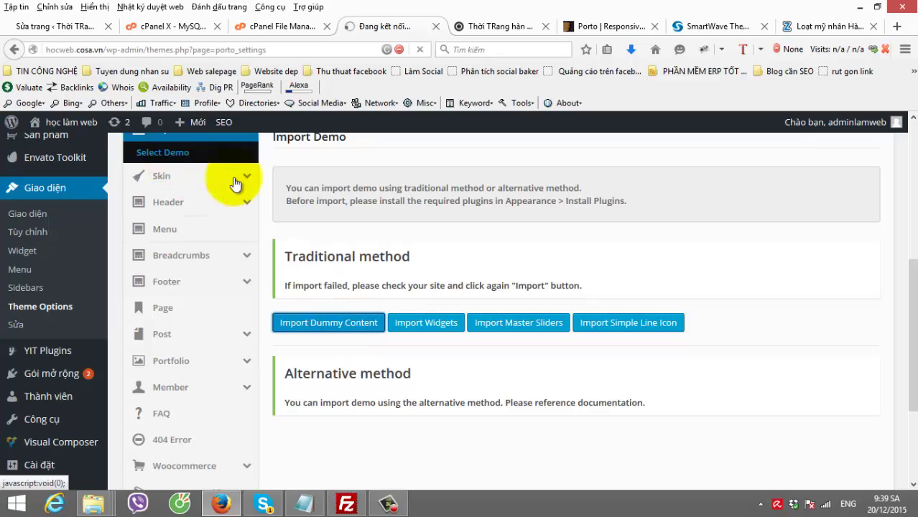
pyautogui.scroll(4, 227, 244)
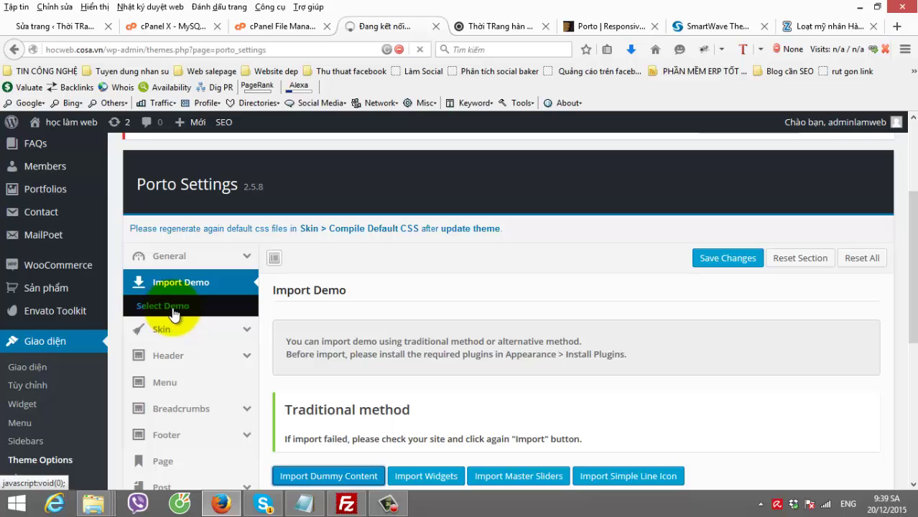
pyautogui.scroll(-2, 172, 313)
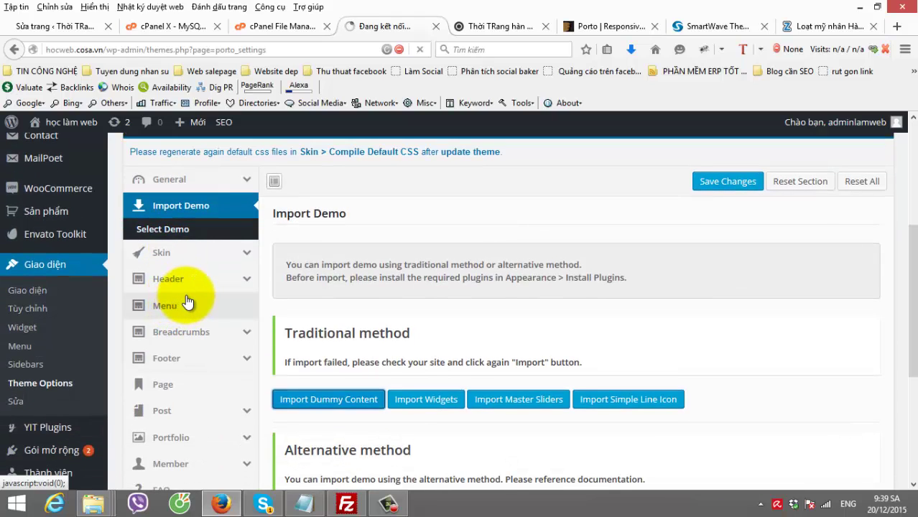
# - Open the Select Demo section and browse the available home versions to locate Home Version 4
pyautogui.click(178, 233)
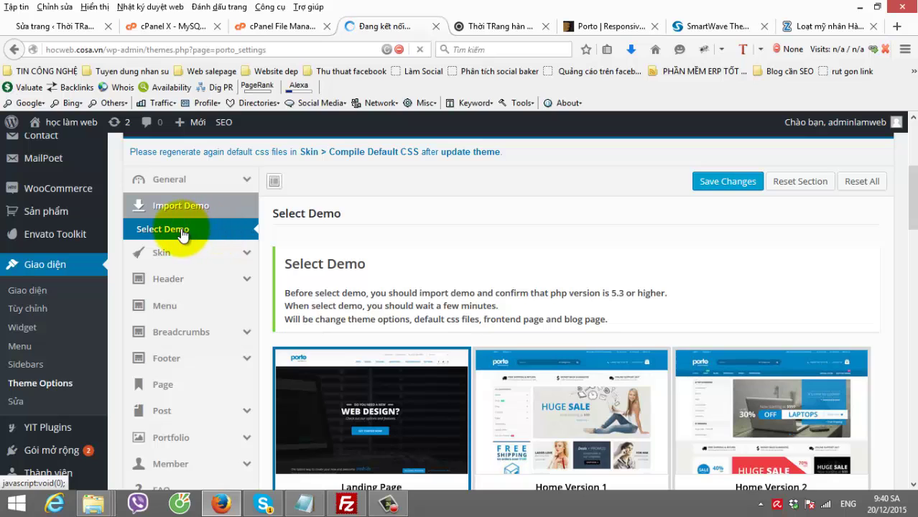
pyautogui.scroll(-4, 546, 208)
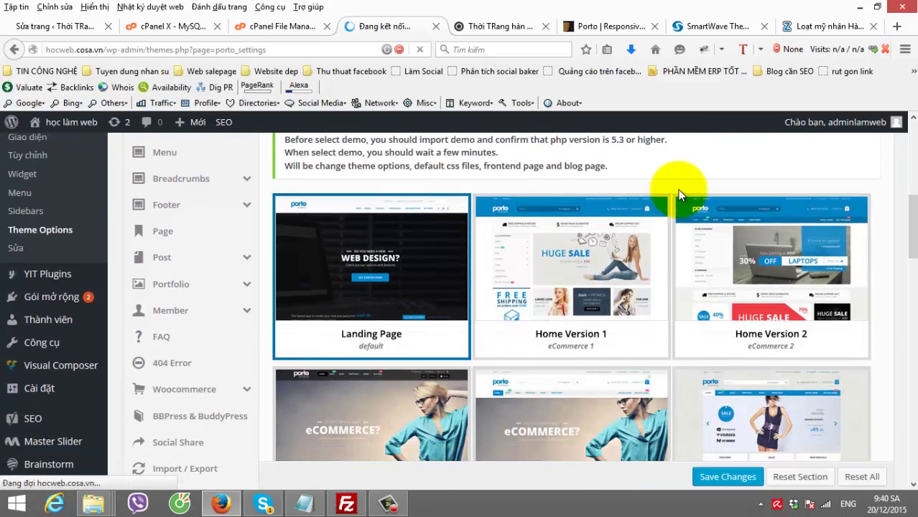
pyautogui.scroll(-4, 626, 282)
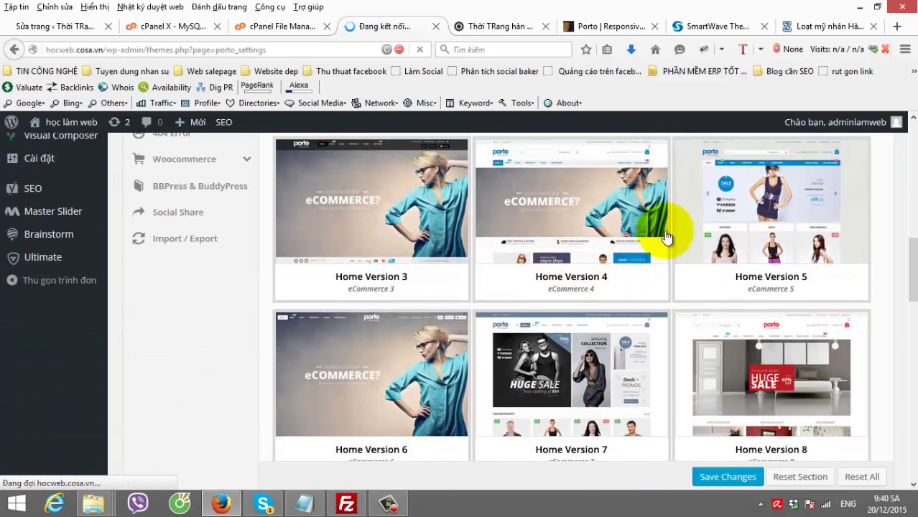
pyautogui.scroll(-1, 579, 288)
pyautogui.scroll(-4, 438, 307)
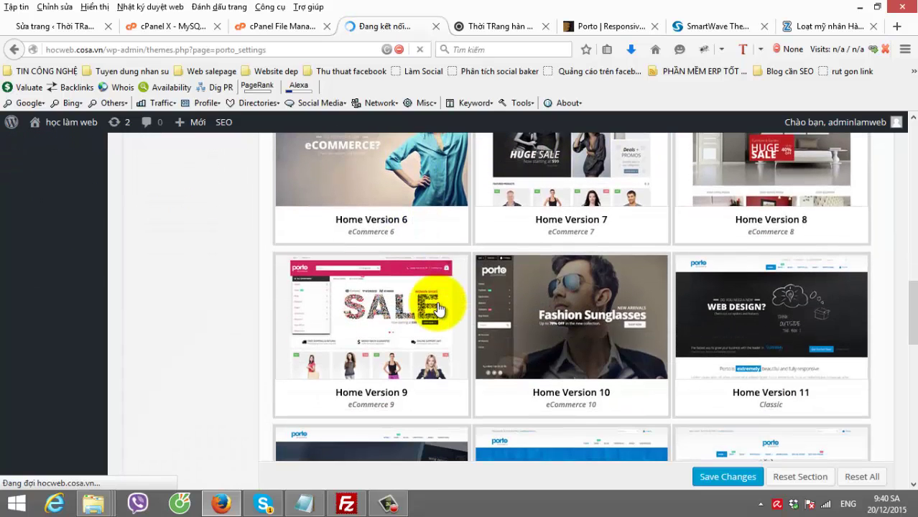
pyautogui.scroll(-10, 438, 307)
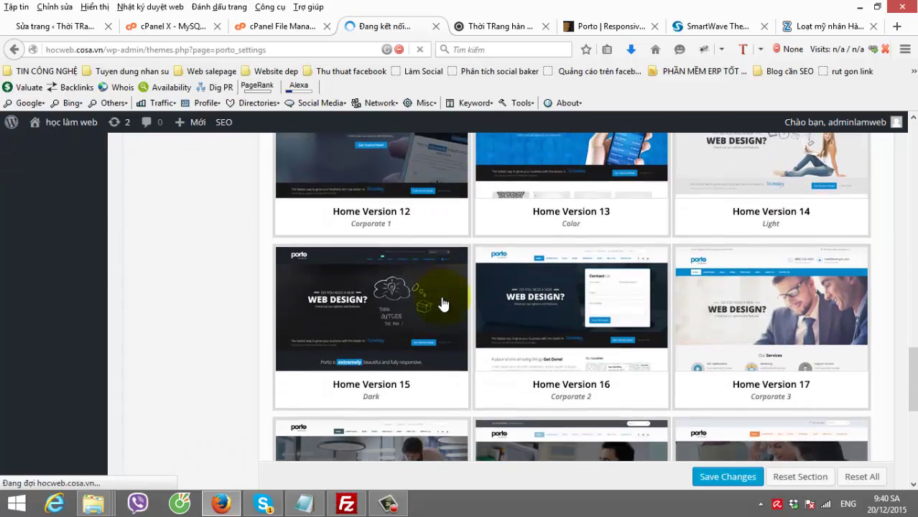
pyautogui.scroll(4, 711, 280)
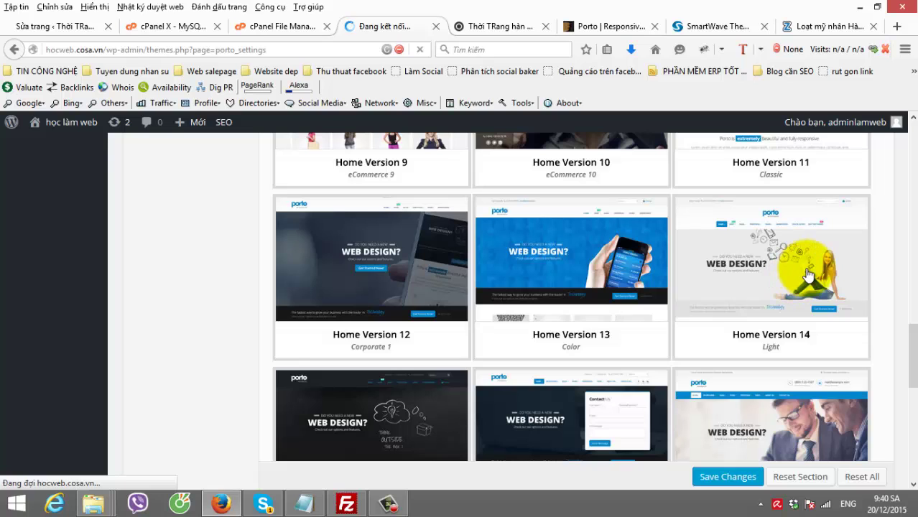
pyautogui.scroll(-12, 807, 275)
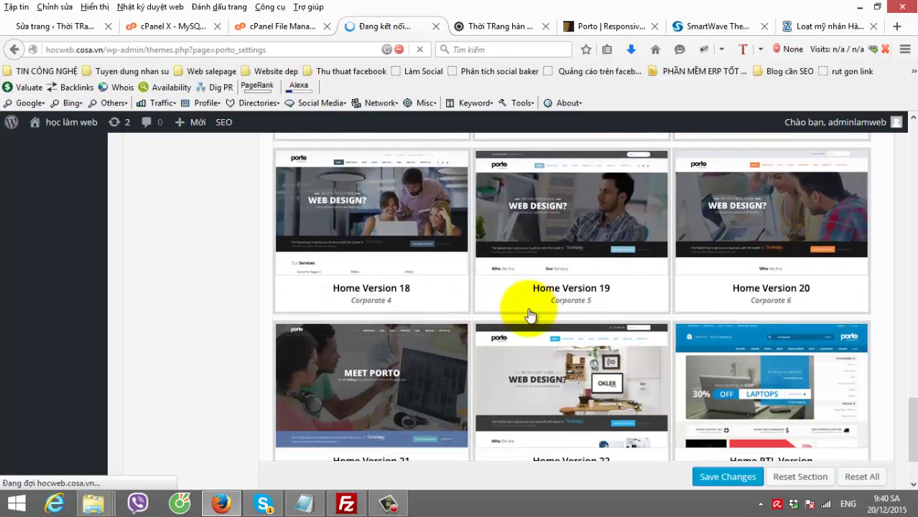
pyautogui.scroll(-1, 533, 310)
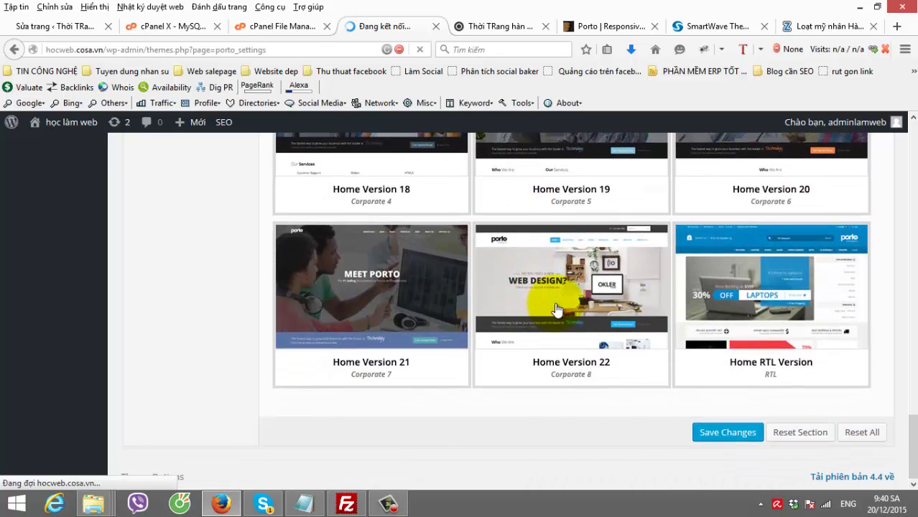
pyautogui.scroll(14, 556, 308)
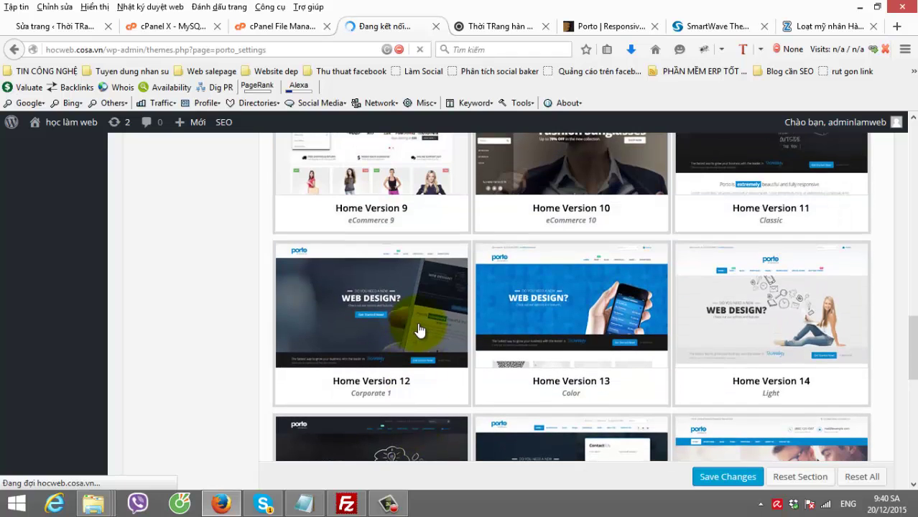
pyautogui.scroll(4, 420, 331)
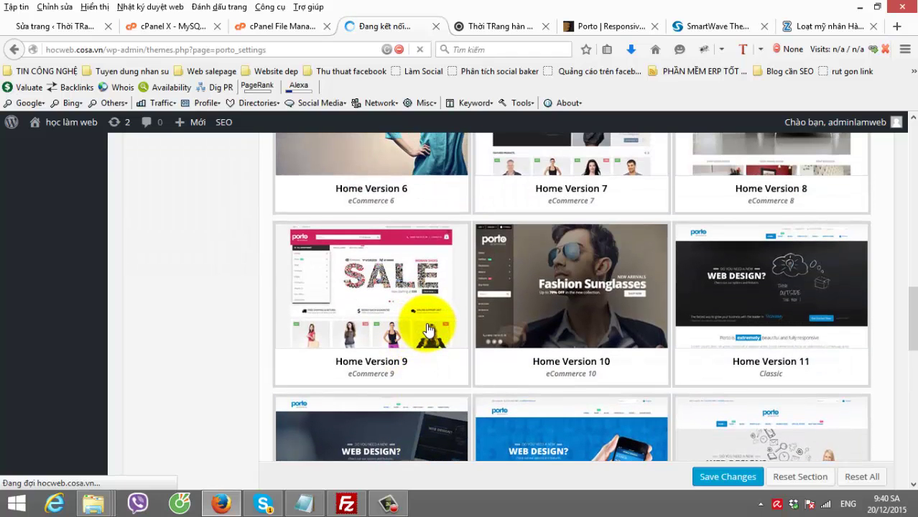
pyautogui.scroll(8, 428, 329)
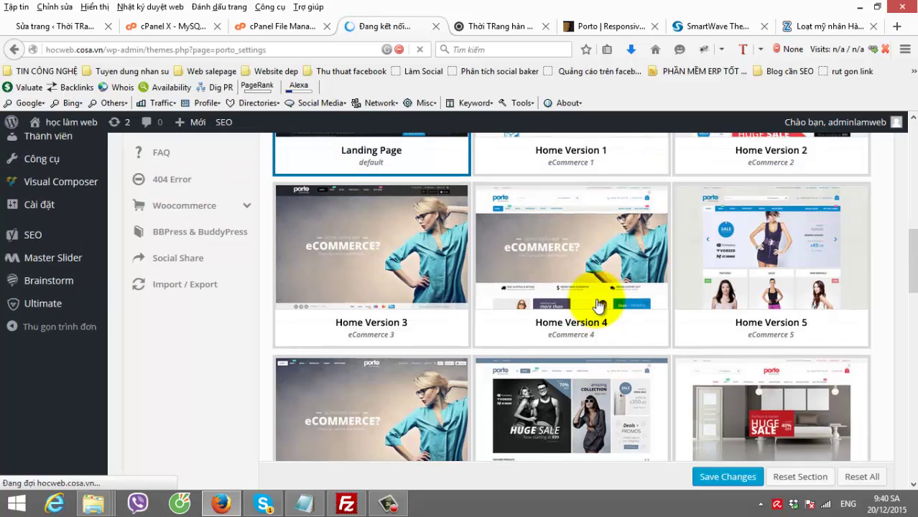
pyautogui.scroll(4, 598, 305)
pyautogui.scroll(-2, 552, 301)
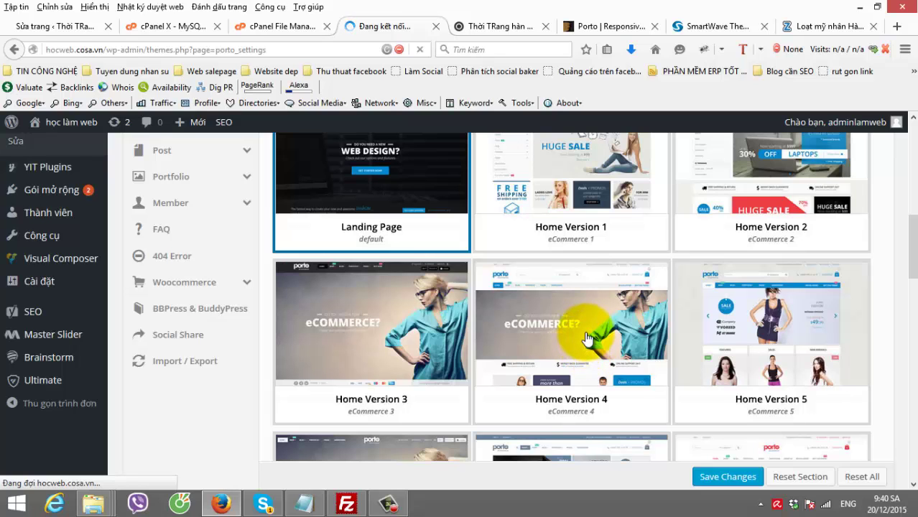
pyautogui.scroll(2, 556, 398)
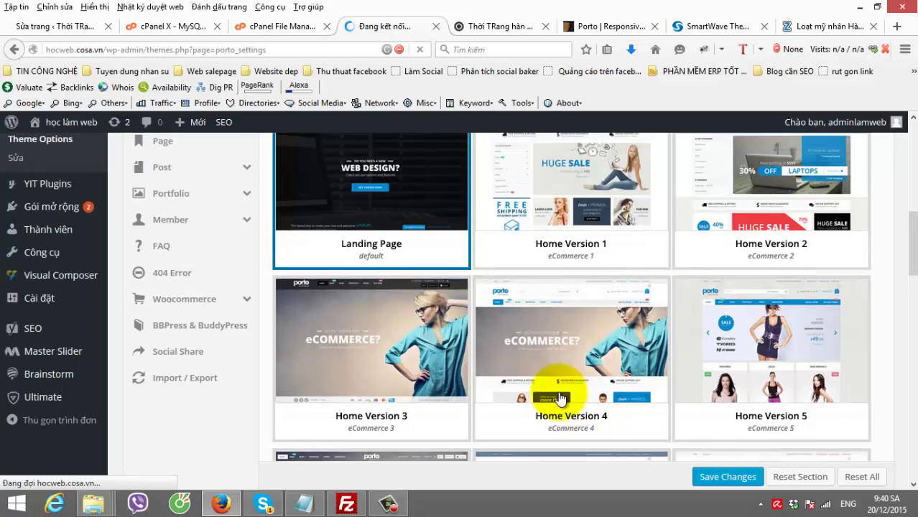
pyautogui.scroll(2, 571, 380)
pyautogui.scroll(-2, 573, 378)
pyautogui.scroll(2, 571, 379)
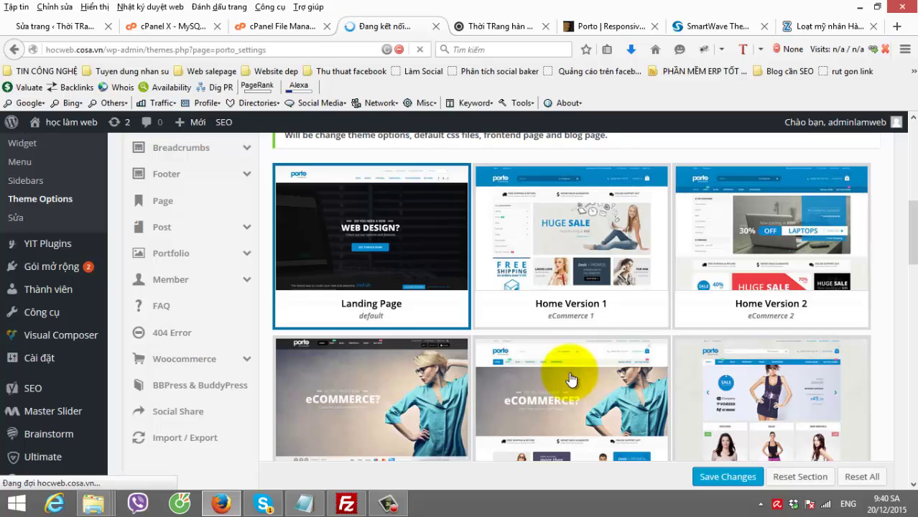
pyautogui.scroll(-2, 571, 379)
# - Select the Home Version 4 (eCommerce 4) demo and confirm its import
pyautogui.click(574, 329)
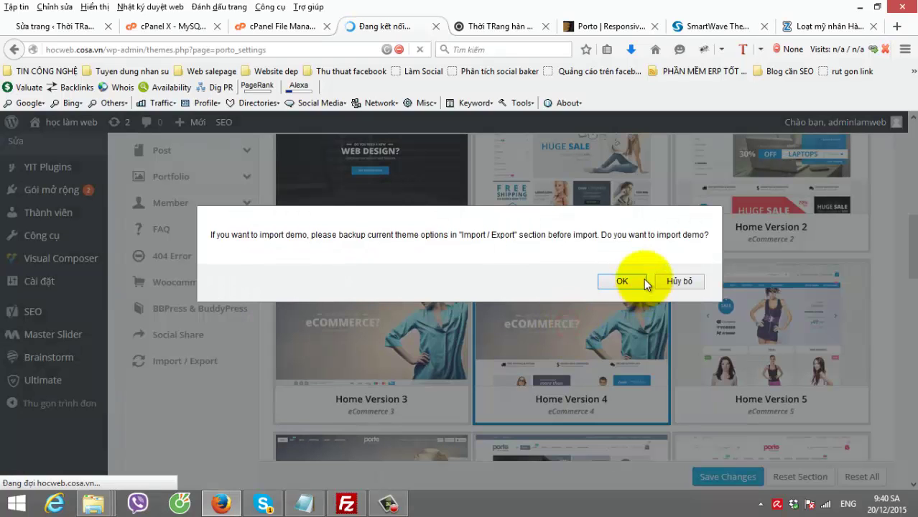
pyautogui.moveTo(215, 234); pyautogui.dragTo(295, 237)
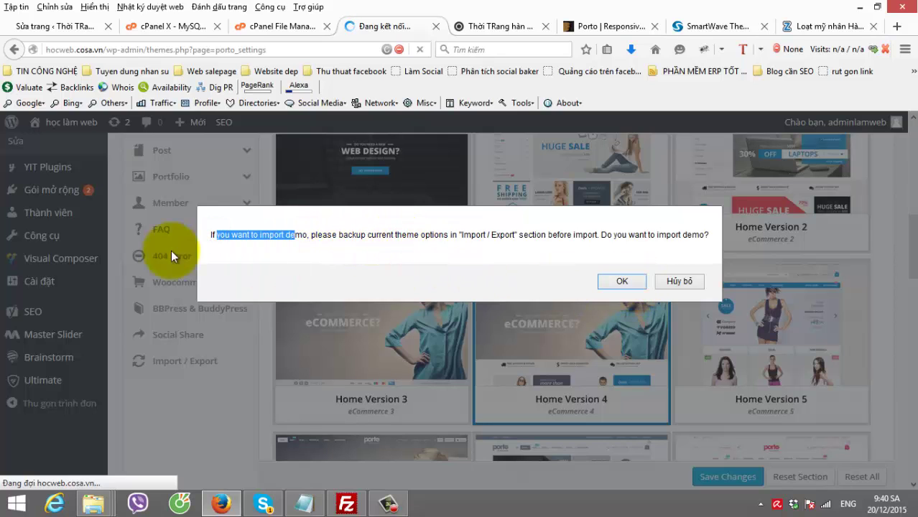
pyautogui.click(305, 235)
pyautogui.click(605, 284)
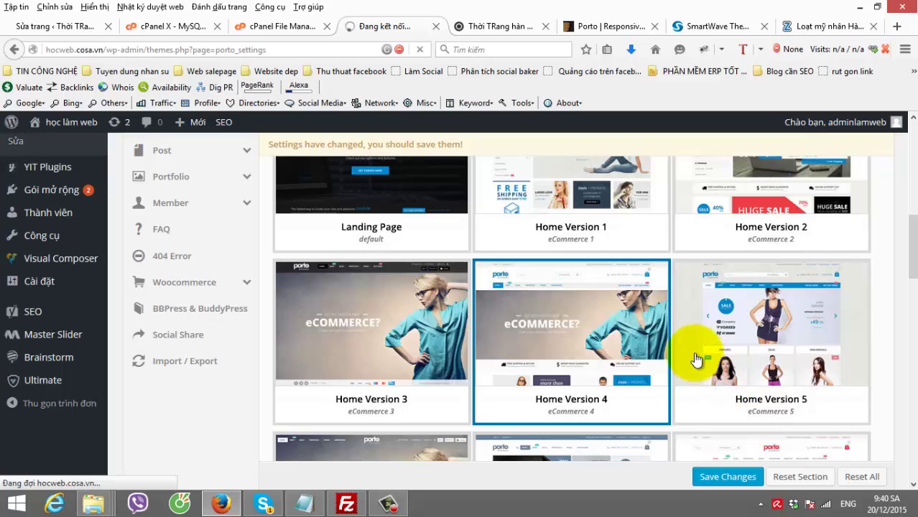
# - Save the changed Porto theme options and review the Select Demo section
pyautogui.scroll(5, 897, 352)
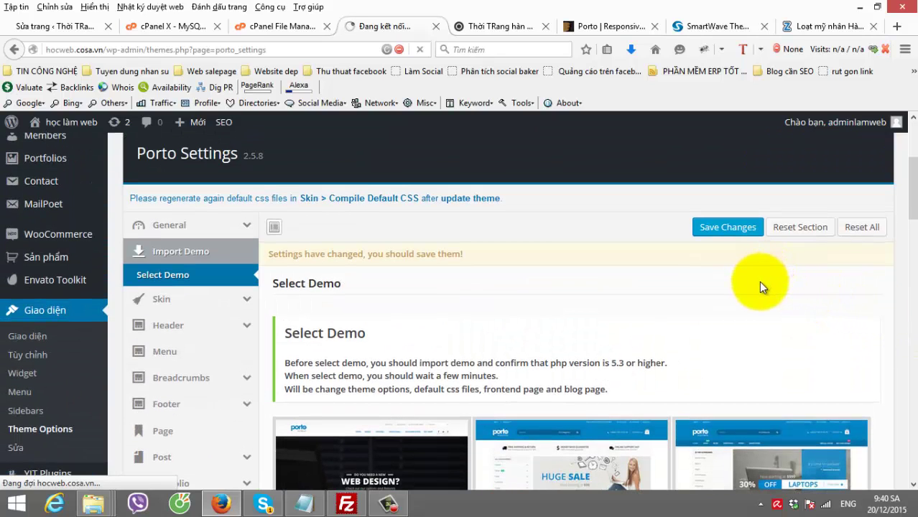
pyautogui.scroll(-2, 761, 285)
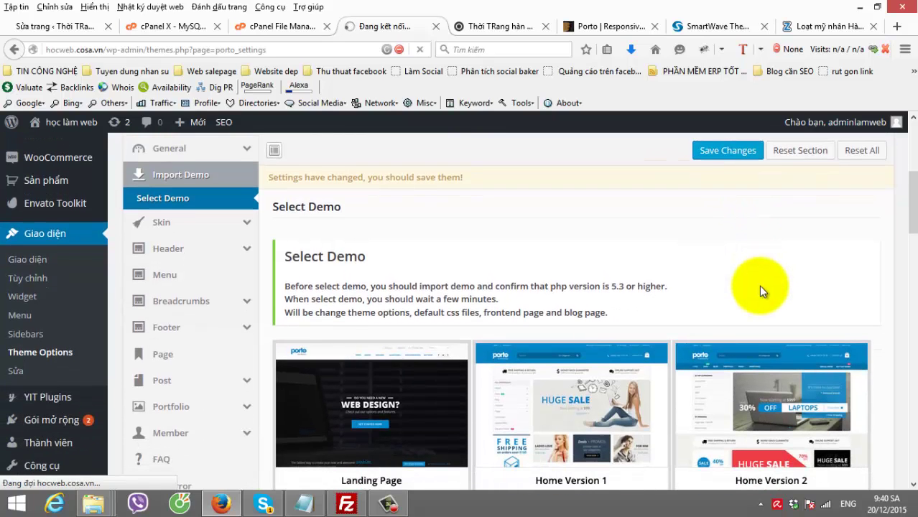
pyautogui.scroll(-20, 861, 318)
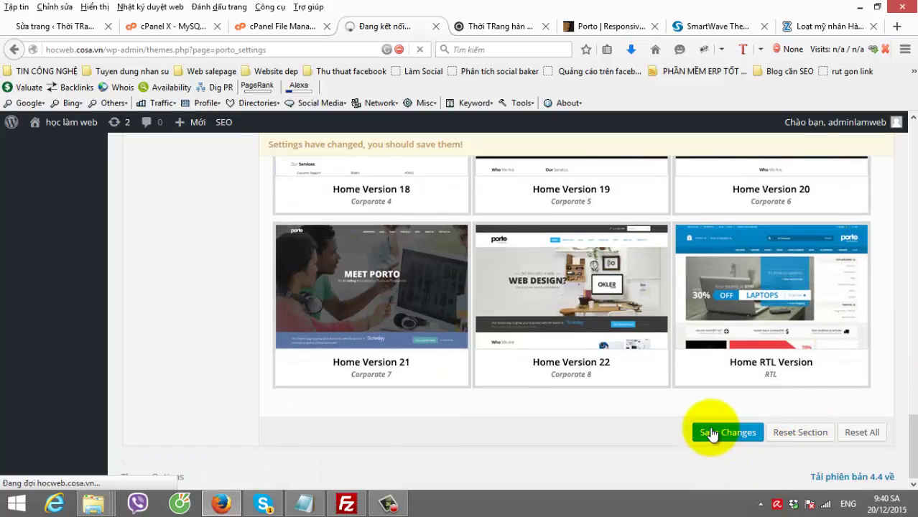
pyautogui.click(713, 432)
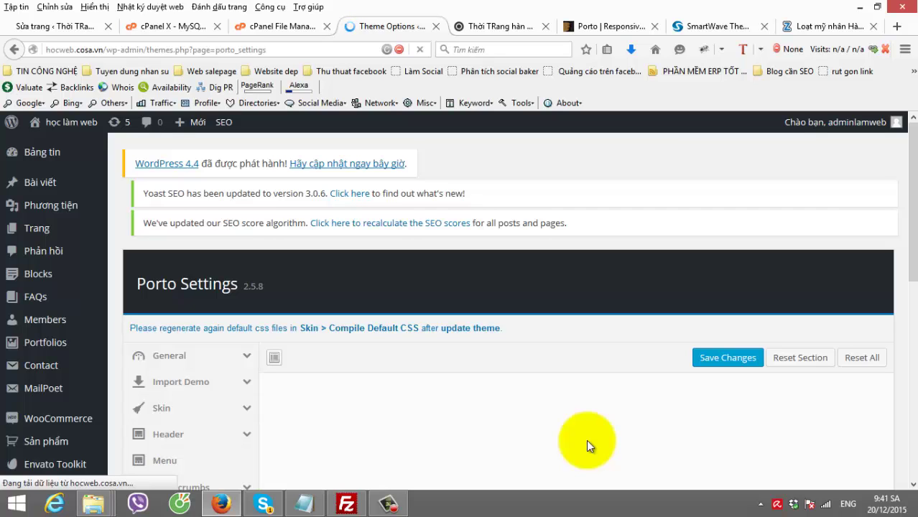
pyautogui.scroll(-6, 364, 280)
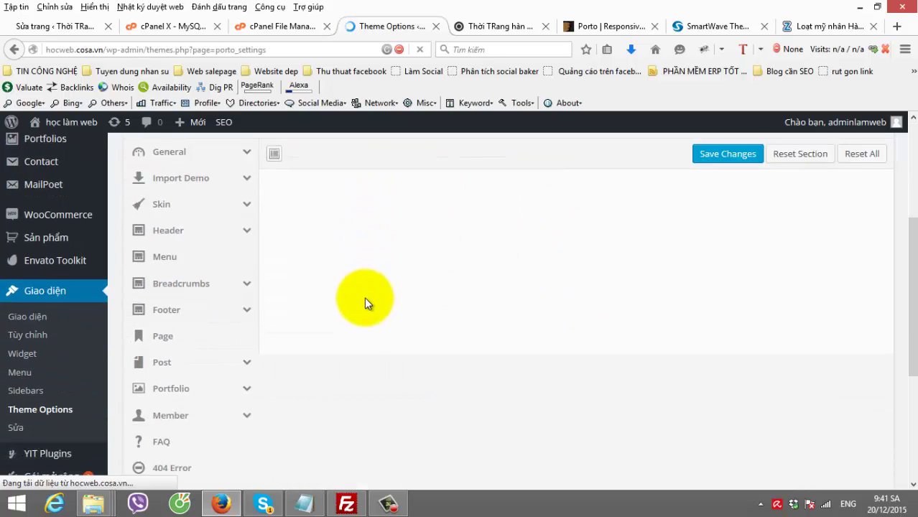
pyautogui.scroll(8, 366, 302)
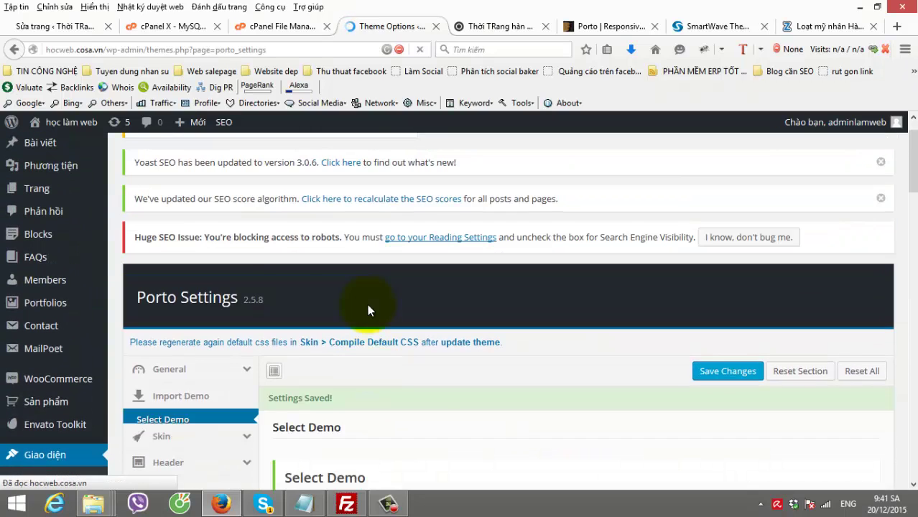
pyautogui.scroll(-5, 367, 304)
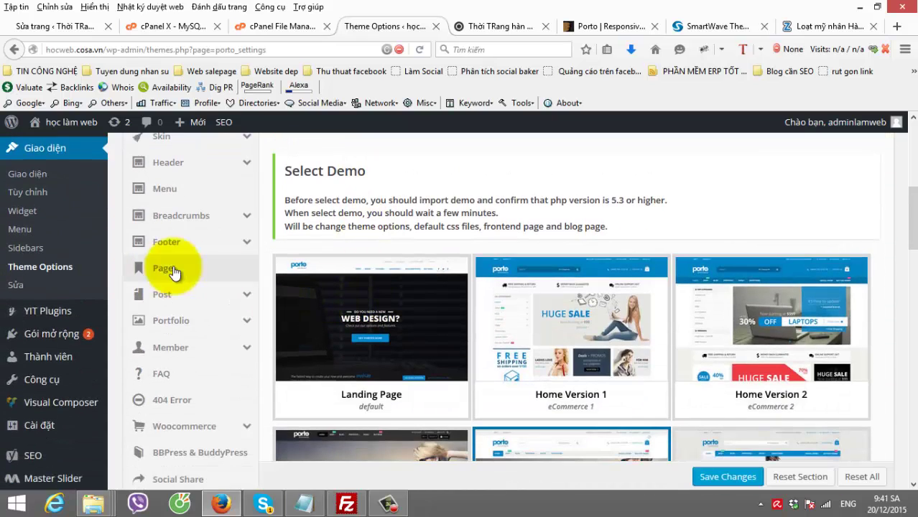
# - Open the list of all WordPress pages and review which pages exist
pyautogui.scroll(4, 67, 277)
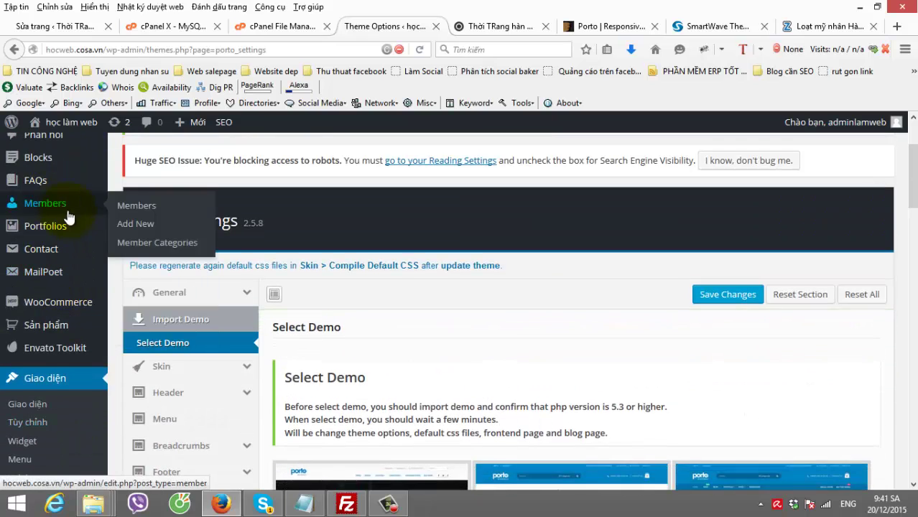
pyautogui.scroll(2, 68, 211)
pyautogui.moveTo(56, 230)
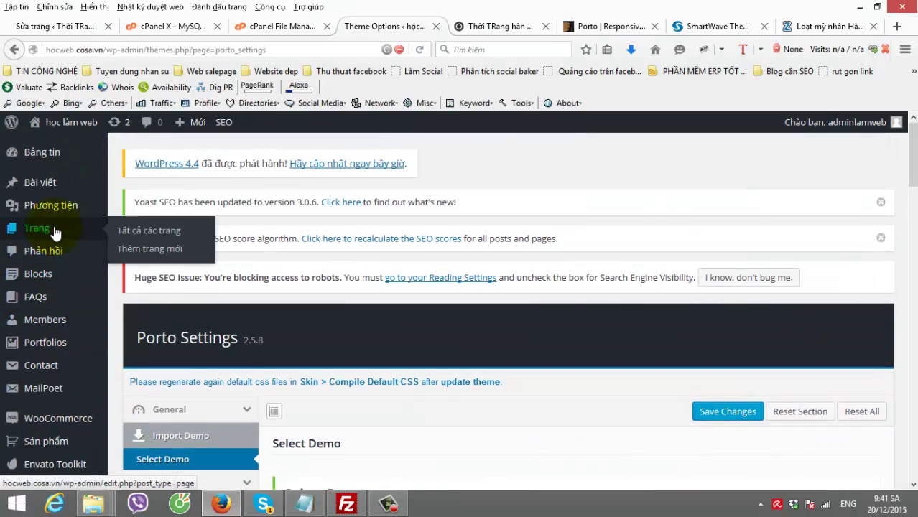
pyautogui.click(147, 232)
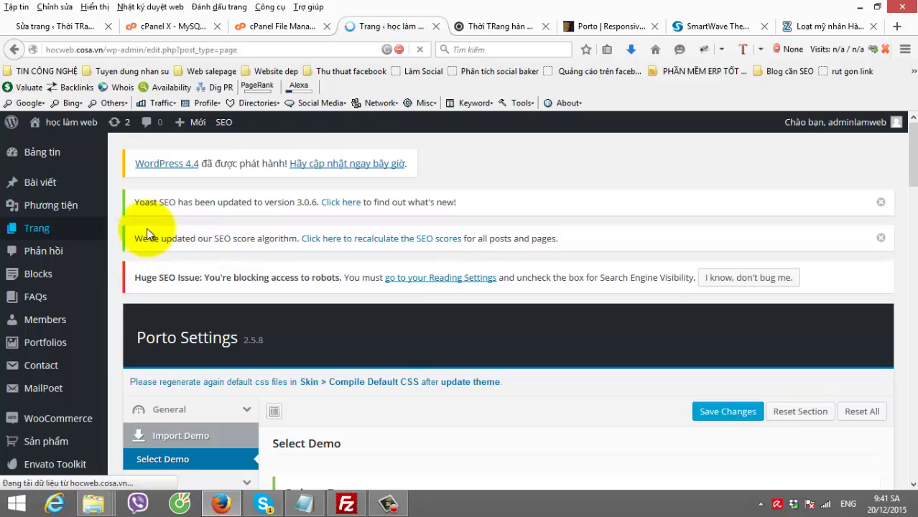
pyautogui.scroll(-4, 185, 324)
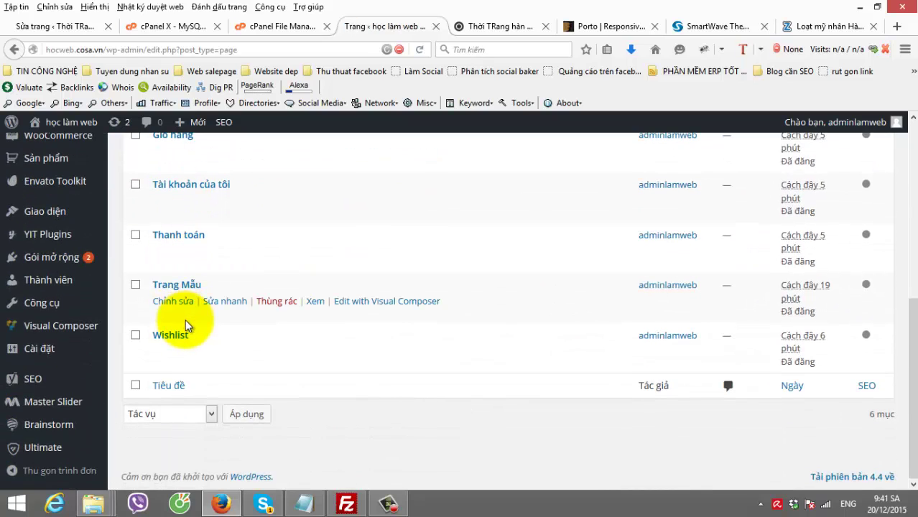
pyautogui.scroll(2, 187, 288)
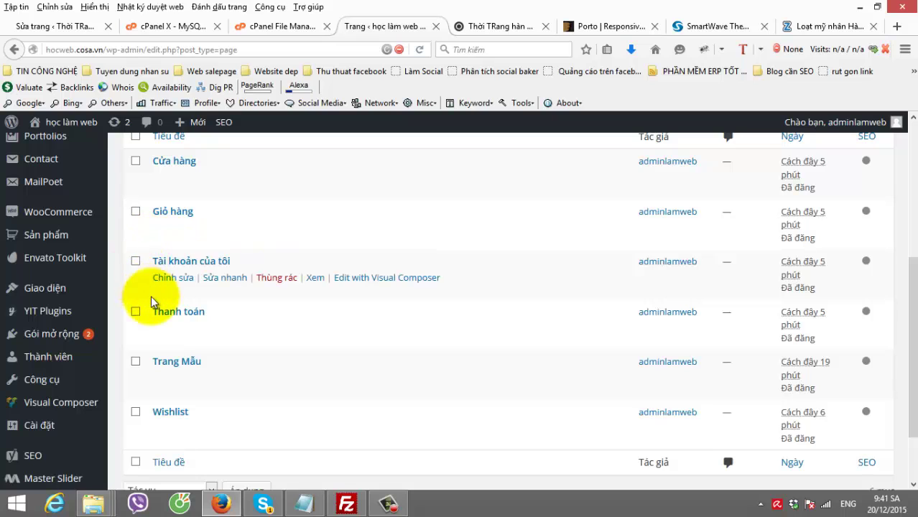
# - Open the site's front page in a new tab and look over its slider, posts and footer
pyautogui.rightClick(52, 133)
pyautogui.click(105, 149)
pyautogui.click(440, 29)
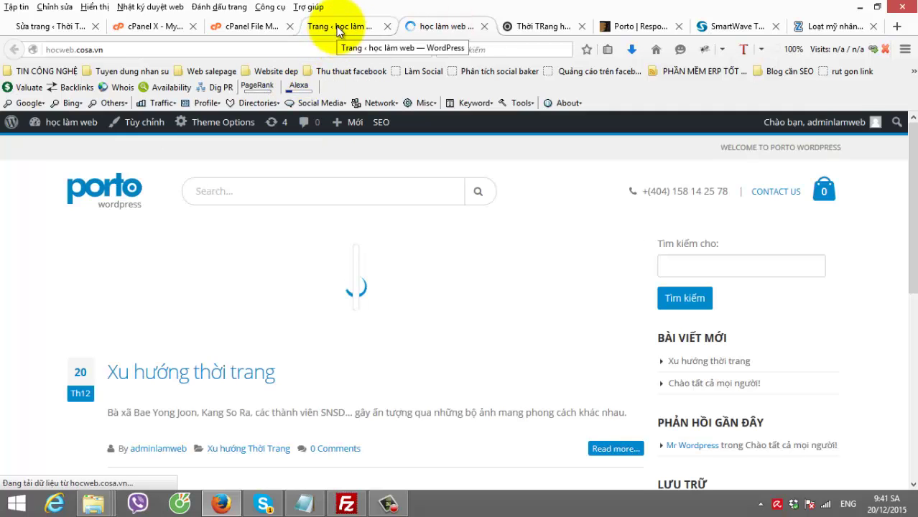
pyautogui.scroll(-5, 72, 262)
pyautogui.scroll(-3, 72, 262)
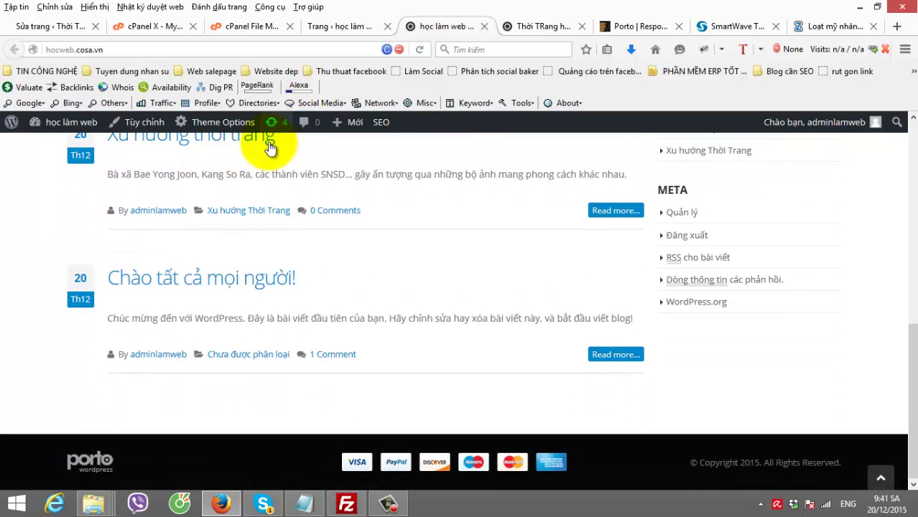
# - Reopen the Porto theme options from the WordPress admin and check which home version is selected under Select Demo
pyautogui.click(345, 26)
pyautogui.scroll(-1, 30, 292)
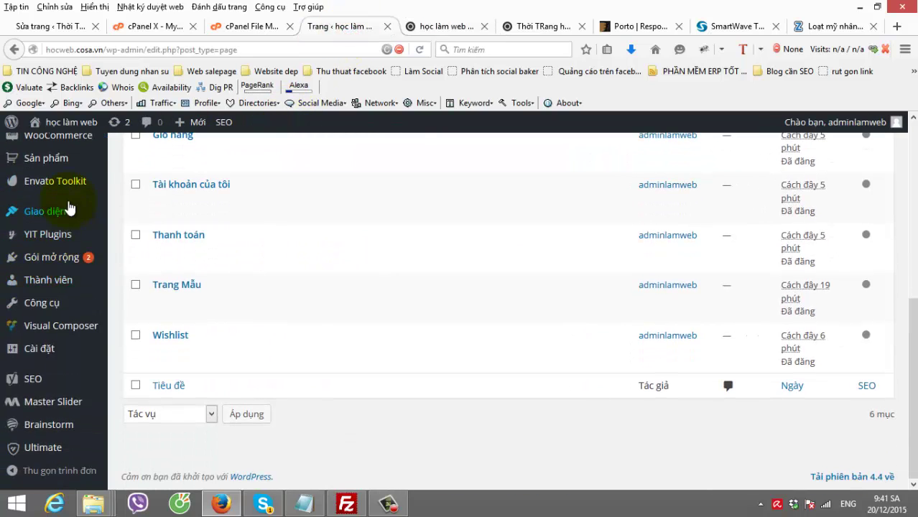
pyautogui.moveTo(44, 211)
pyautogui.click(144, 306)
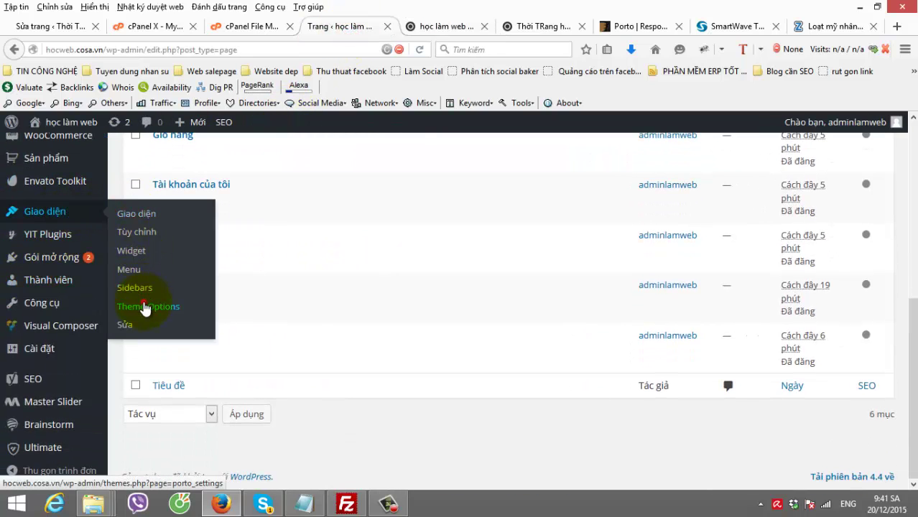
pyautogui.moveTo(32, 356)
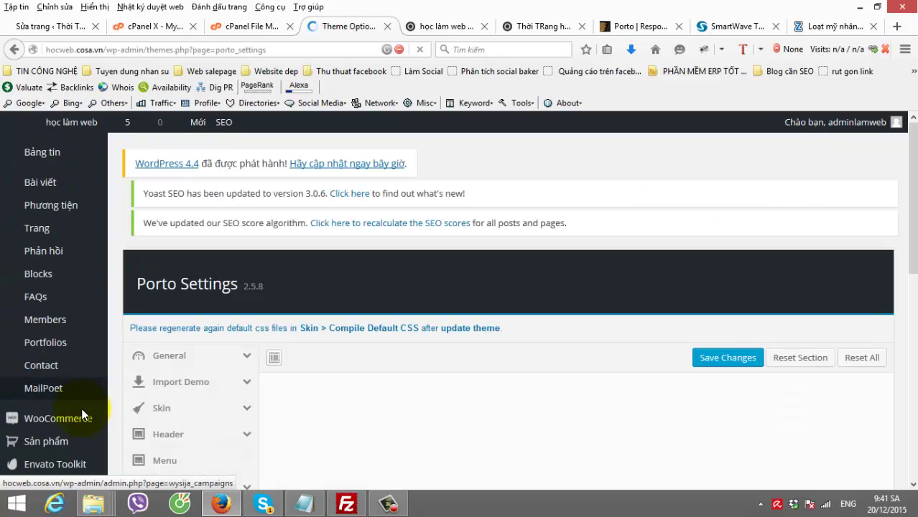
pyautogui.click(207, 382)
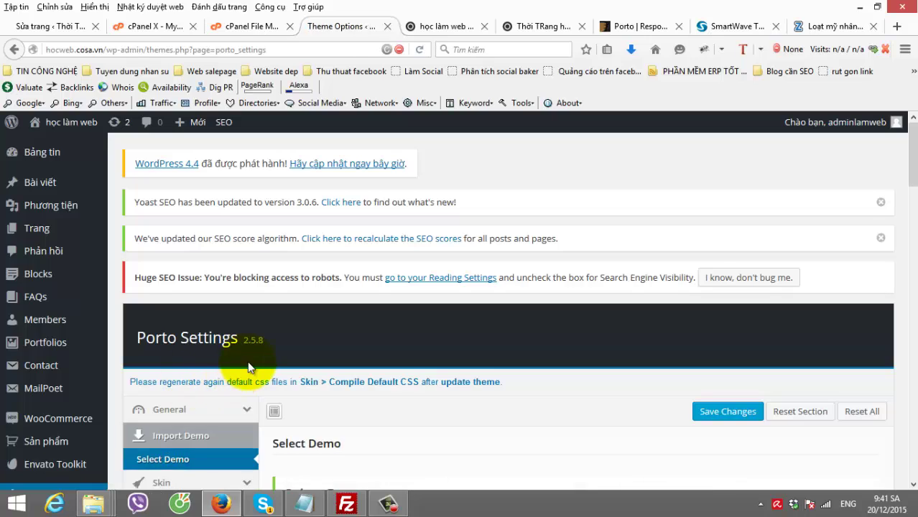
pyautogui.scroll(-5, 265, 352)
pyautogui.scroll(-1, 408, 351)
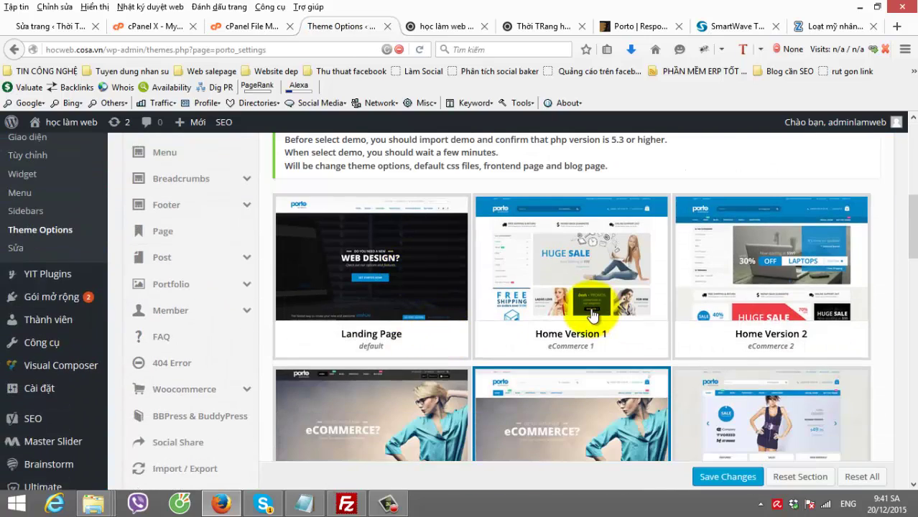
pyautogui.scroll(-5, 594, 305)
pyautogui.scroll(4, 419, 327)
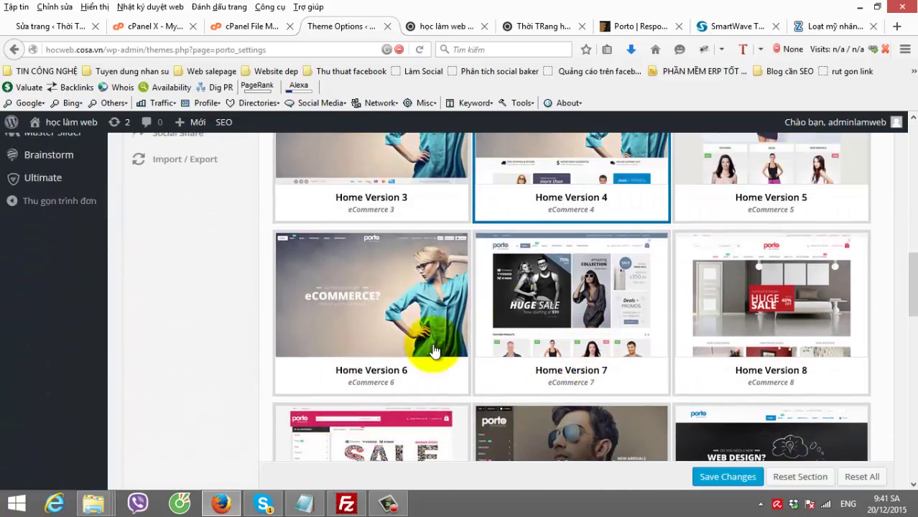
pyautogui.scroll(6, 370, 334)
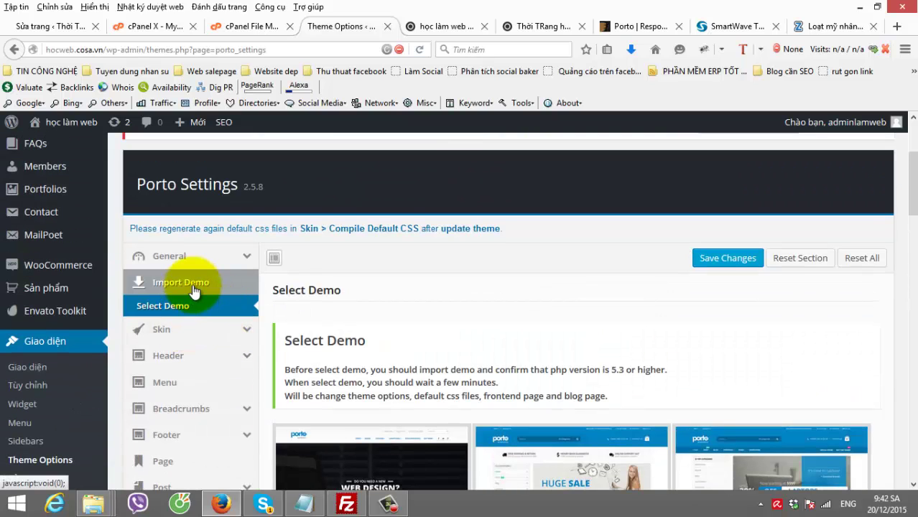
# - Open the Import Demo section and run the dummy content import again with the traditional method
pyautogui.click(186, 283)
pyautogui.scroll(-3, 344, 294)
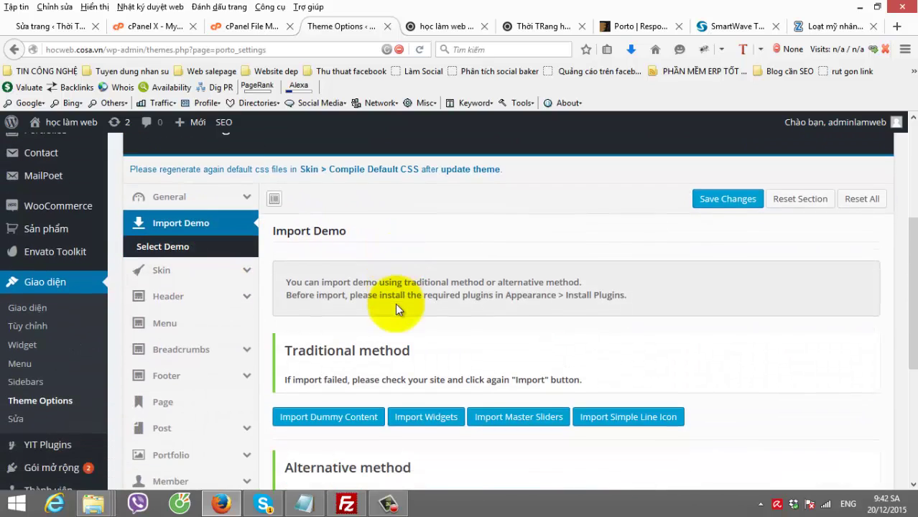
pyautogui.click(344, 320)
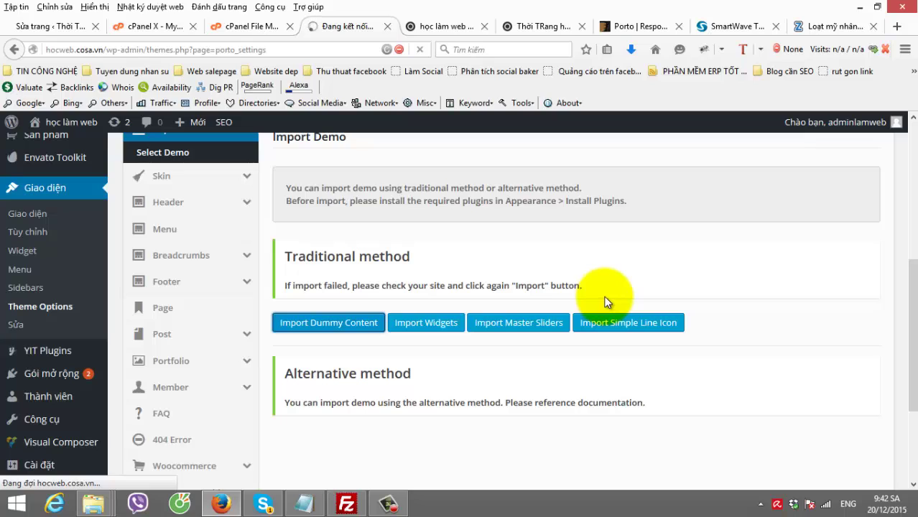
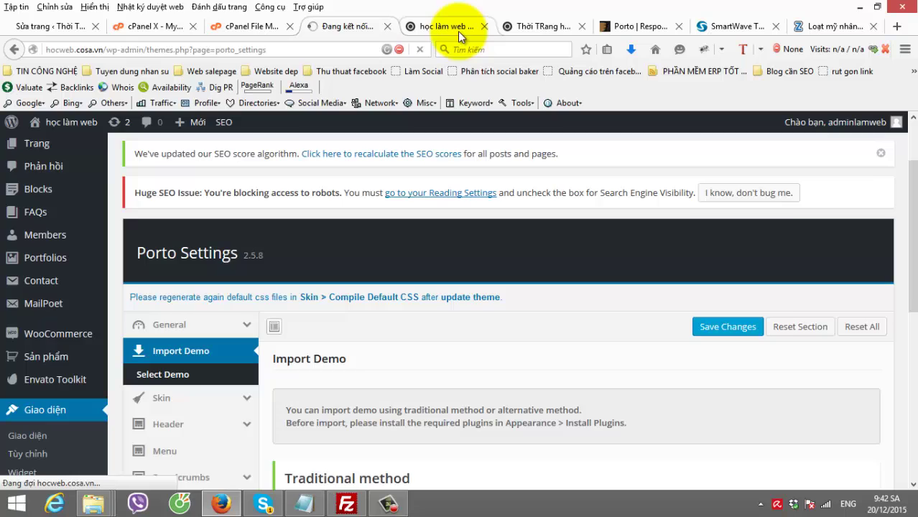
# - Check the progress of the dummy content import, comparing the theme options page with the site's front page
pyautogui.click(452, 27)
pyautogui.click(334, 26)
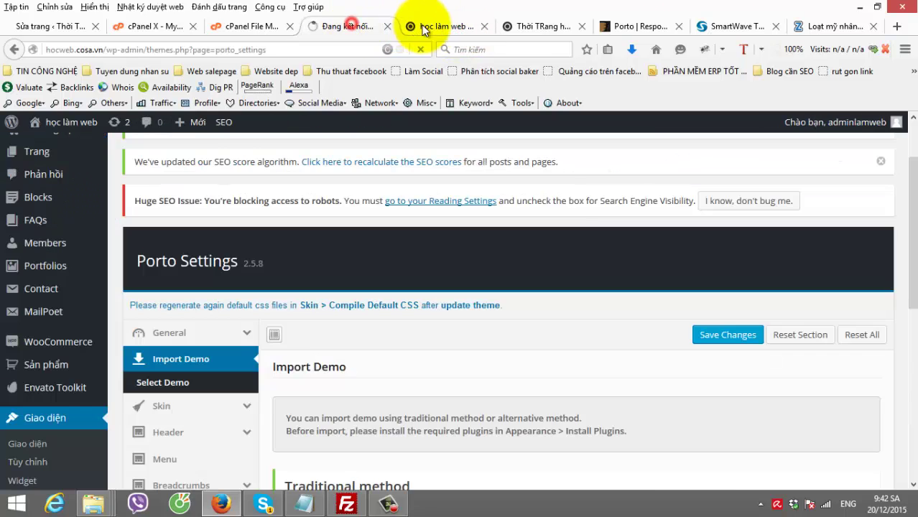
pyautogui.click(431, 25)
pyautogui.click(348, 26)
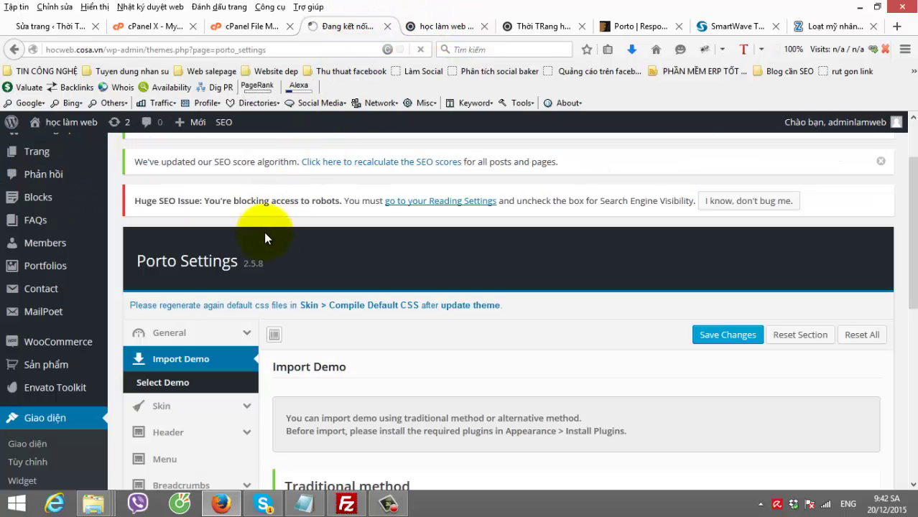
pyautogui.scroll(-5, 341, 229)
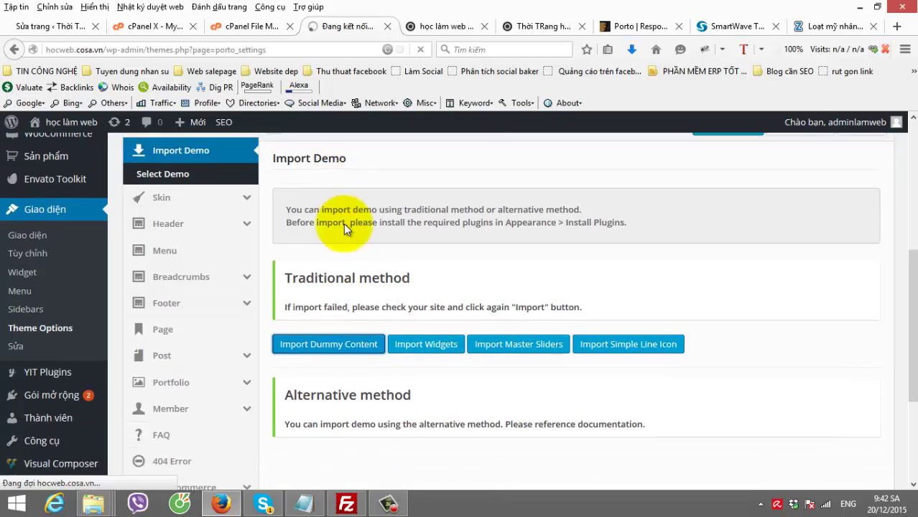
pyautogui.scroll(-2, 343, 224)
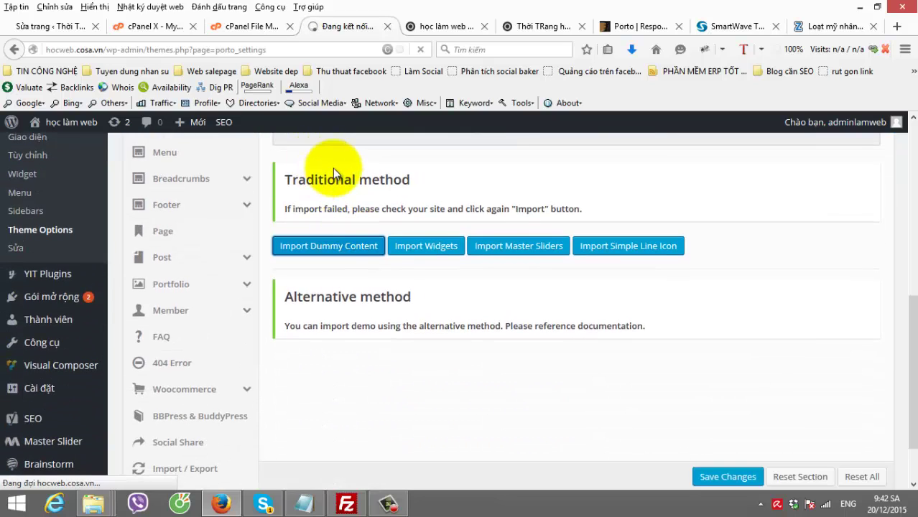
# - Review the site's front page from the header and main slider down to the blog posts
pyautogui.click(441, 26)
pyautogui.scroll(10, 269, 226)
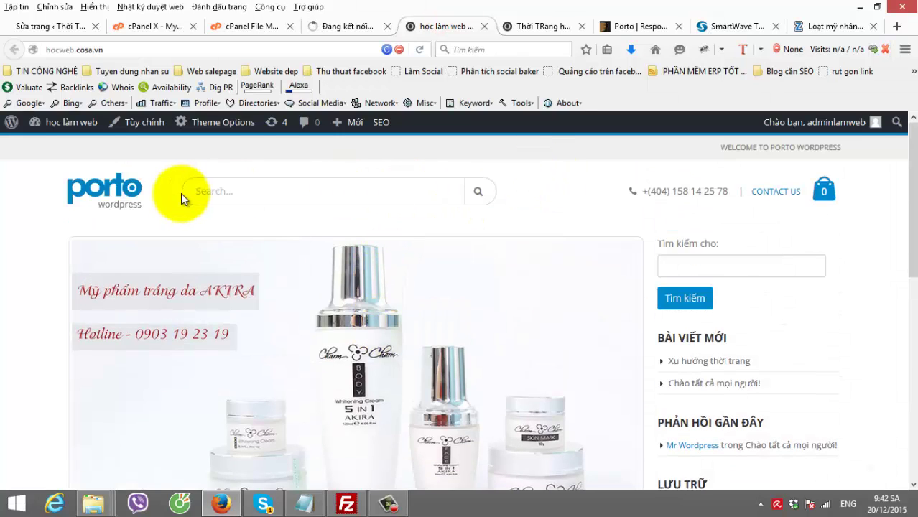
pyautogui.scroll(-1, 621, 209)
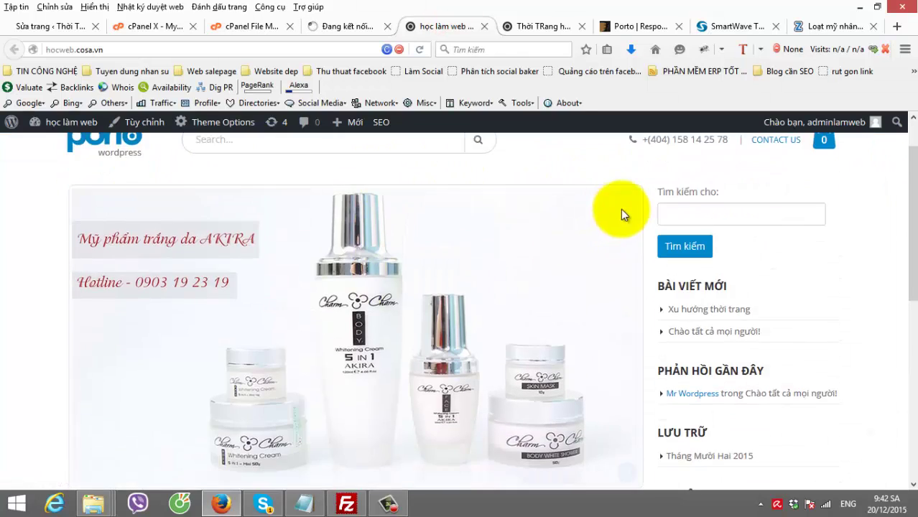
pyautogui.scroll(-3, 307, 312)
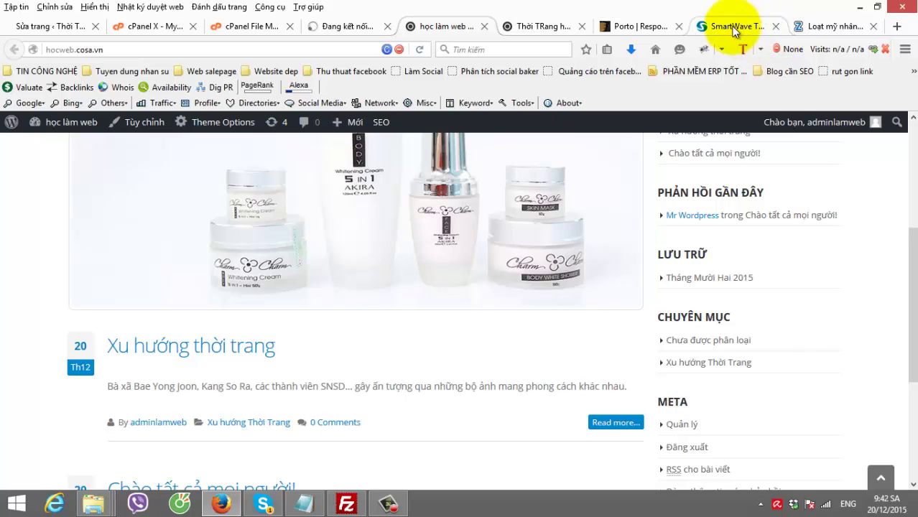
# - On the SmartWave Porto demo page, save the blue slide's background as slider_bg_03.png in the Desktop folder "hoc thiet ke website"
pyautogui.click(733, 27)
pyautogui.scroll(-10, 461, 317)
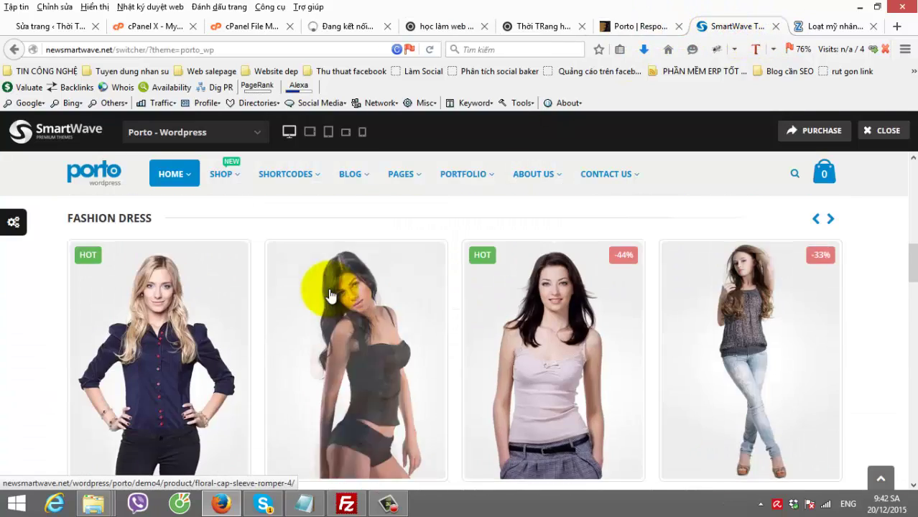
pyautogui.scroll(15, 330, 294)
pyautogui.scroll(-2, 280, 240)
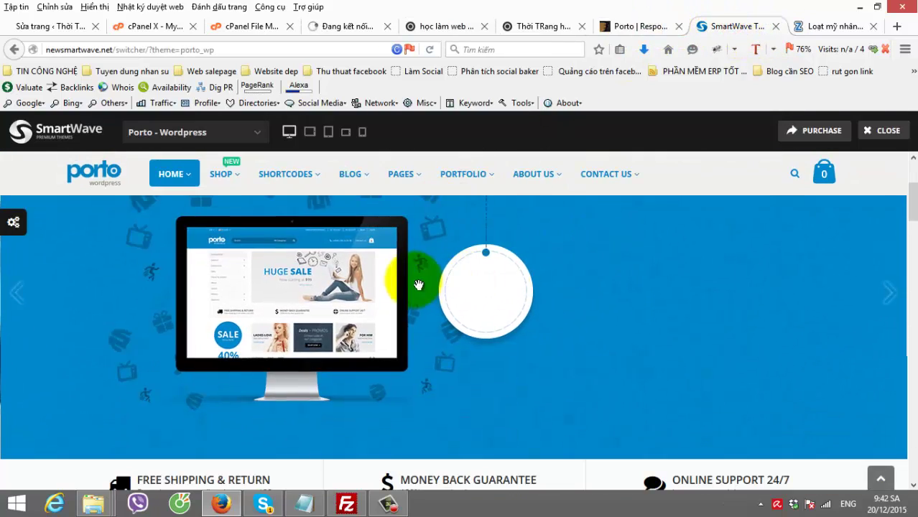
pyautogui.rightClick(609, 243)
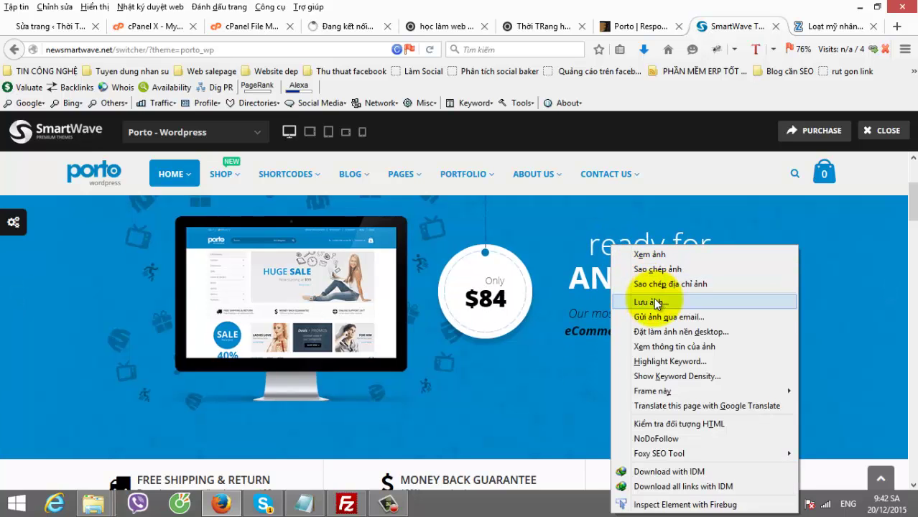
pyautogui.click(655, 303)
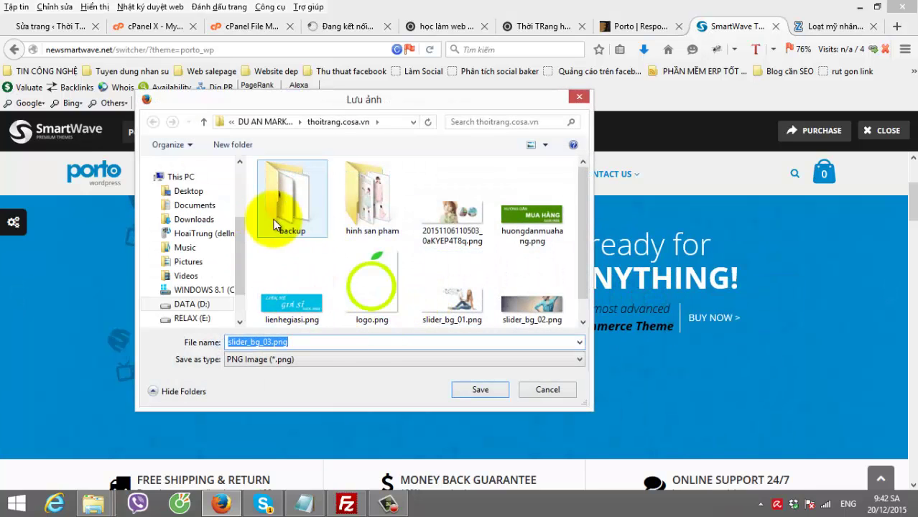
pyautogui.click(188, 190)
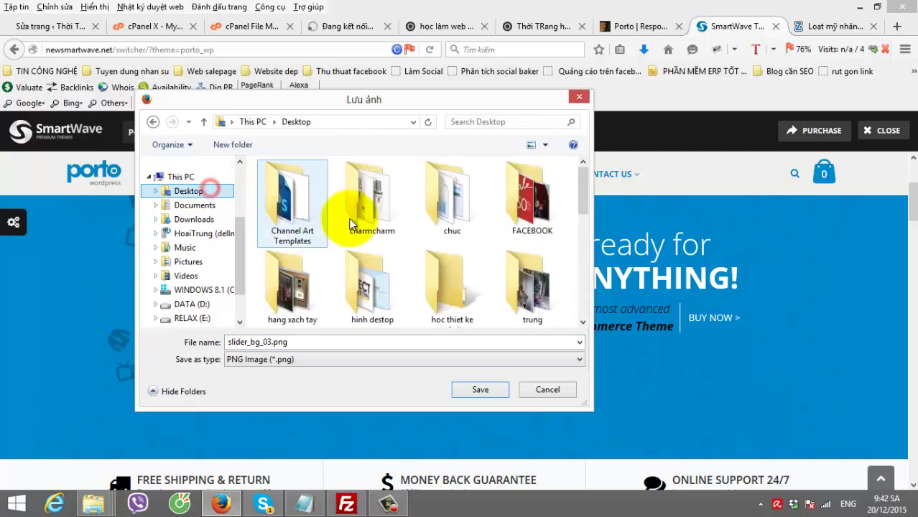
pyautogui.click(463, 285)
pyautogui.doubleClick(463, 286)
pyautogui.click(478, 392)
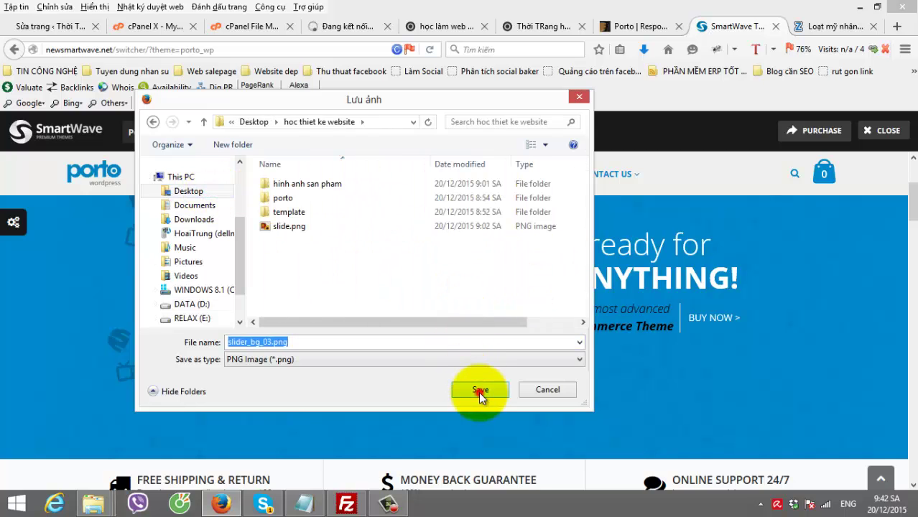
# - Advance the demo slider to the "eCOMMERCE?" slide and save its background as slider_bg_02.png in "hoc thiet ke website"
pyautogui.click(887, 292)
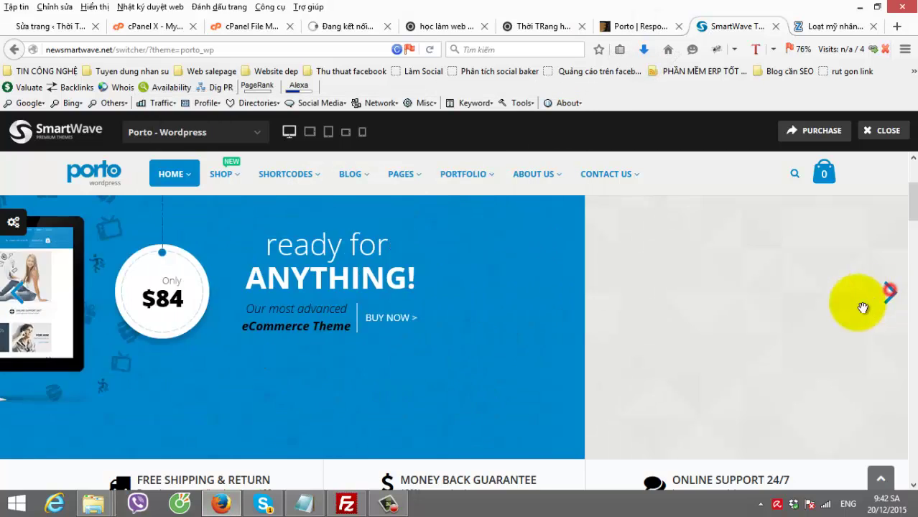
pyautogui.scroll(2, 826, 345)
pyautogui.click(891, 371)
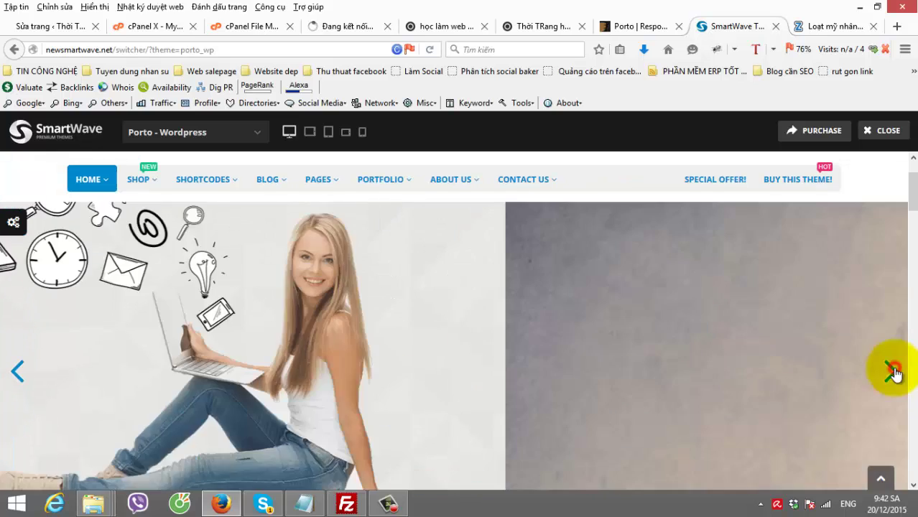
pyautogui.rightClick(448, 318)
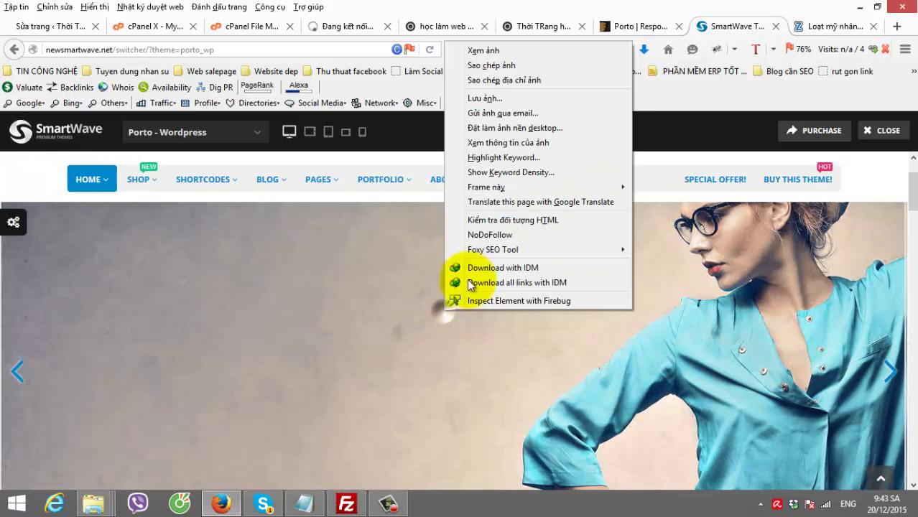
pyautogui.click(510, 94)
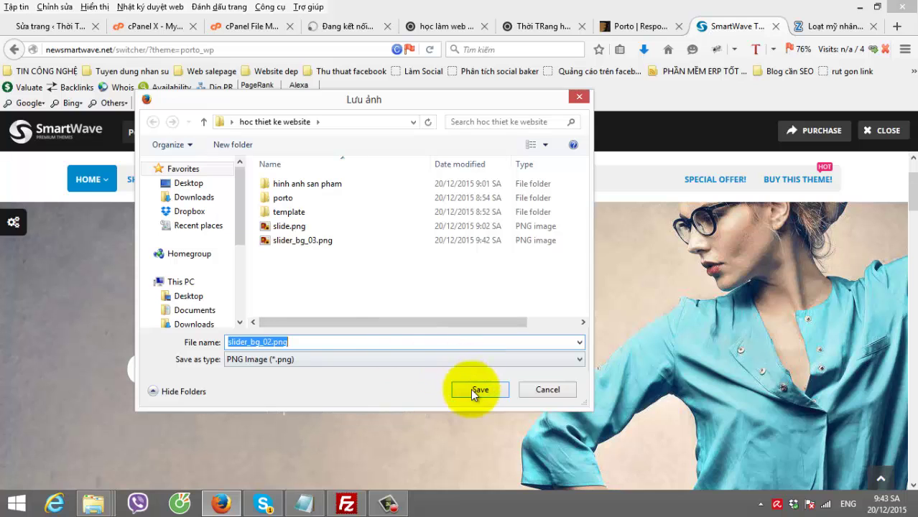
pyautogui.click(474, 387)
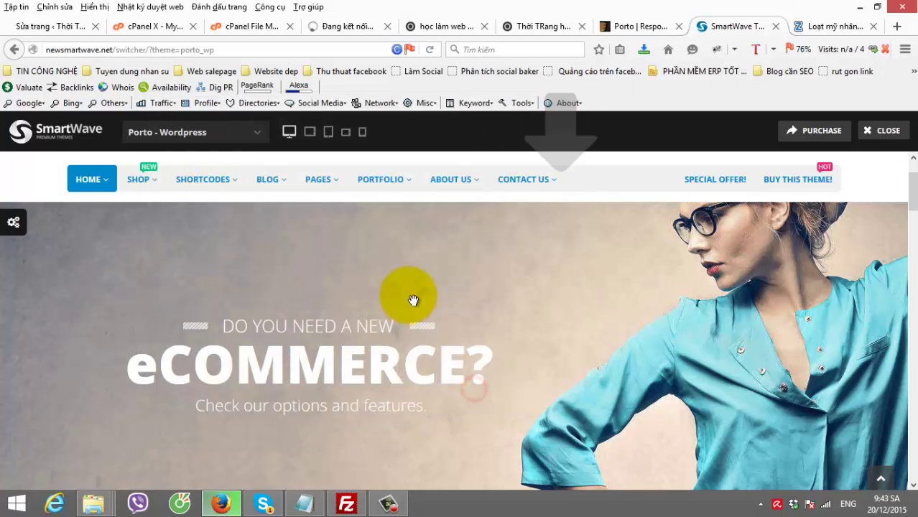
# - Return to the site's WordPress admin and start adding a new page
pyautogui.rightClick(409, 296)
pyautogui.click(239, 28)
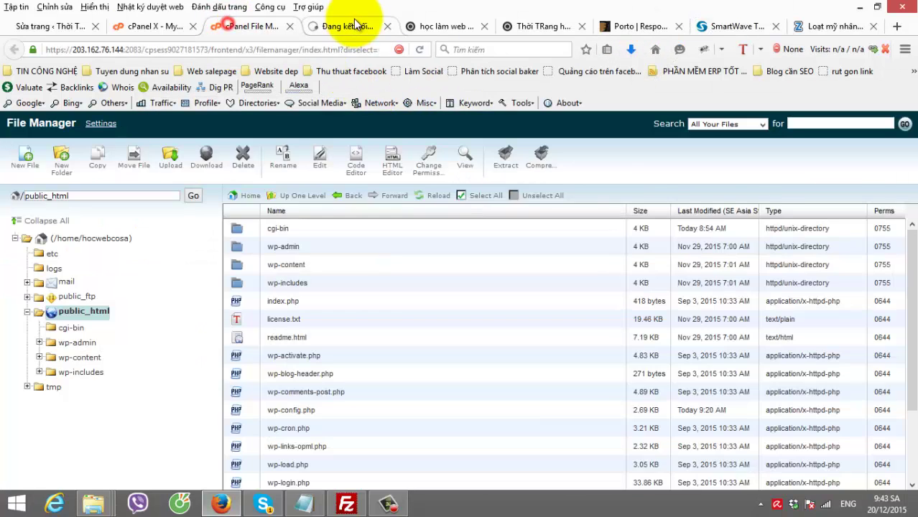
pyautogui.click(351, 23)
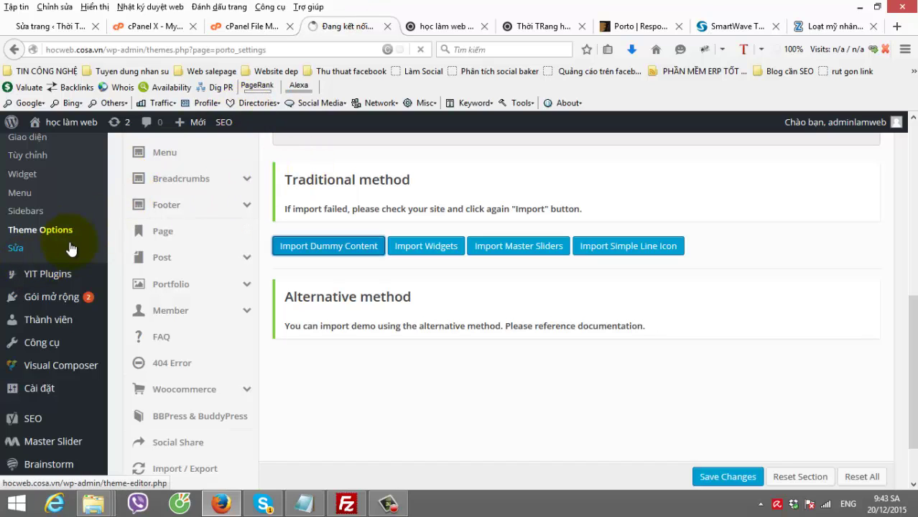
pyautogui.scroll(4, 64, 338)
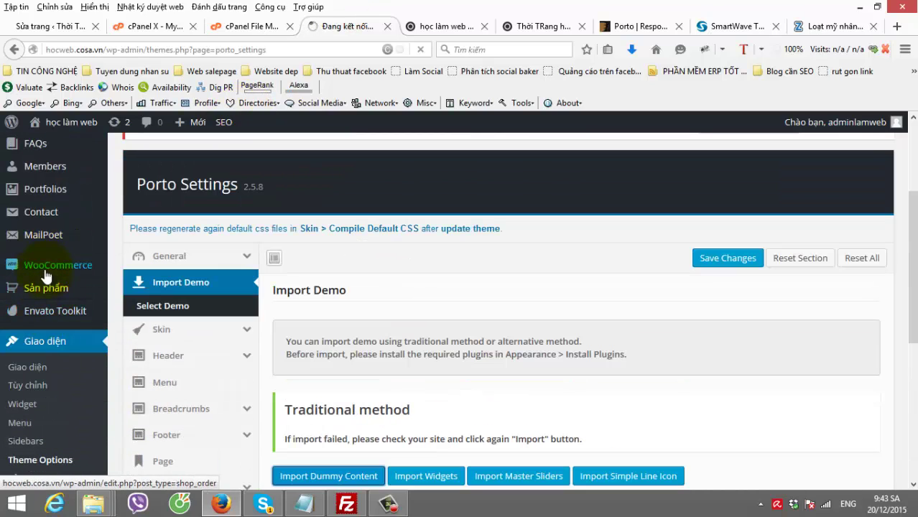
pyautogui.scroll(-4, 43, 302)
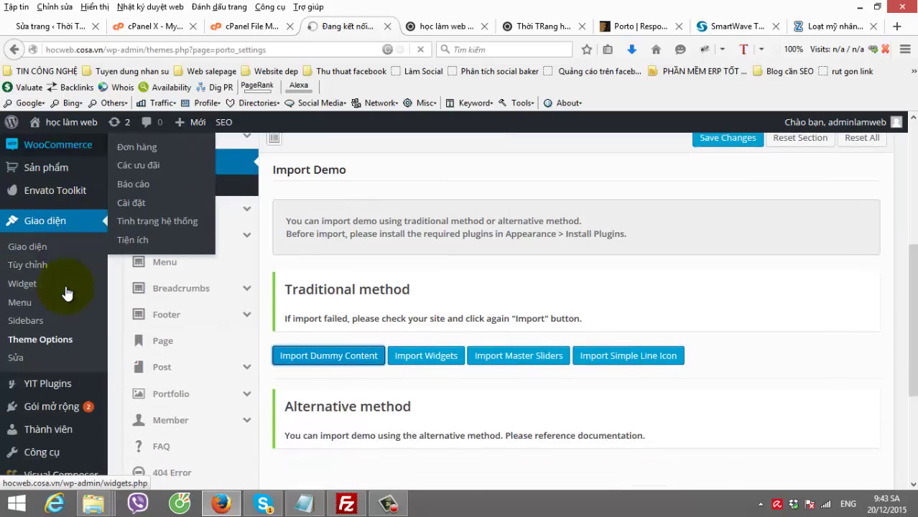
pyautogui.scroll(5, 59, 309)
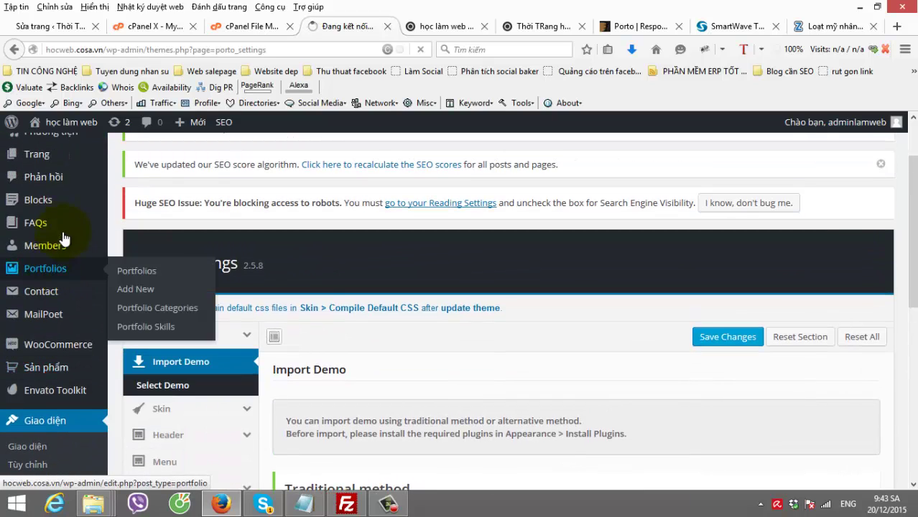
pyautogui.moveTo(68, 154)
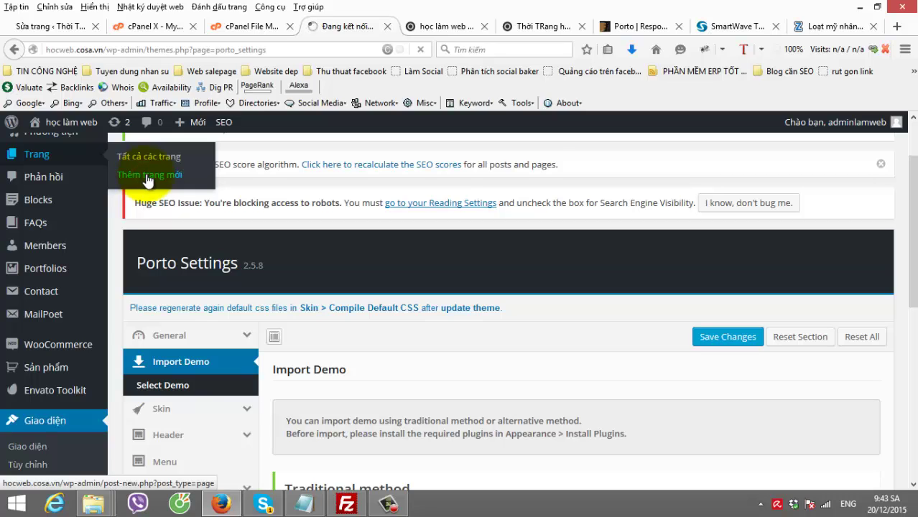
# - Close the cPanel File Manager and cPanel MySQL browser tabs
pyautogui.click(290, 27)
pyautogui.click(214, 29)
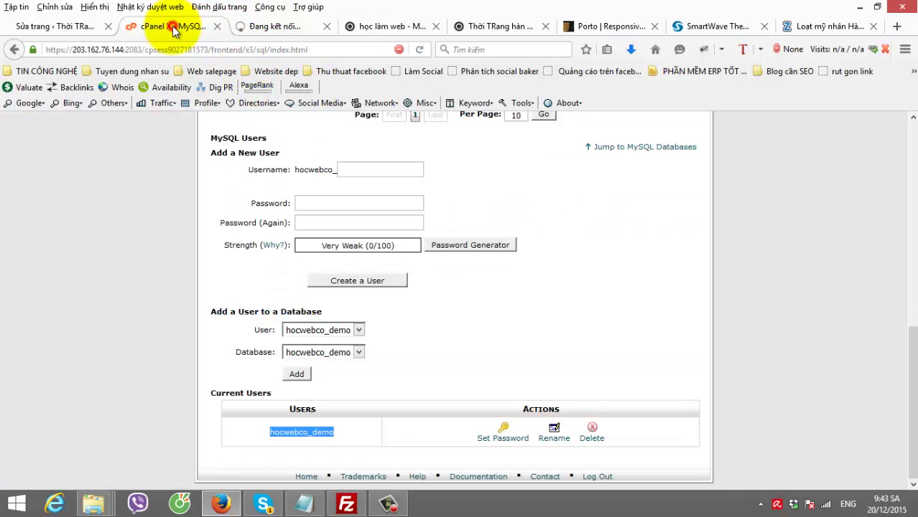
pyautogui.click(217, 27)
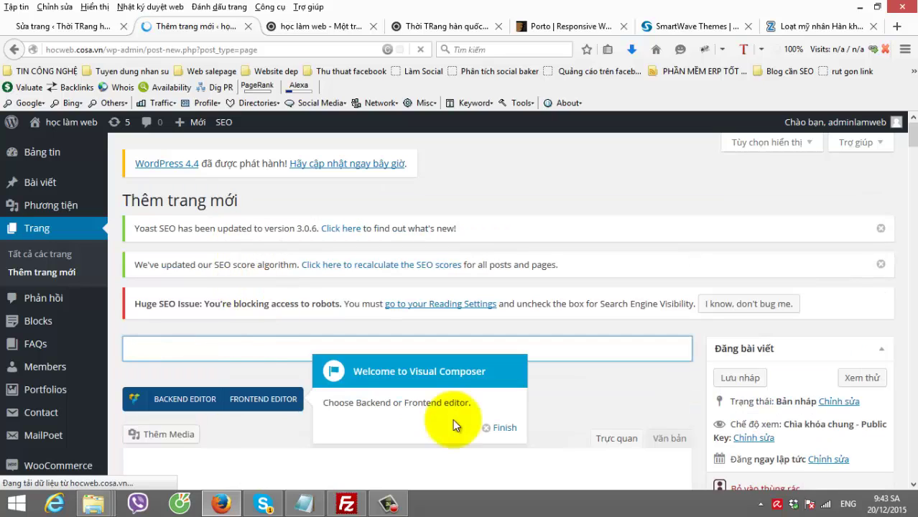
# - Title the new page "Home" and switch it to the Visual Composer backend editor, dismissing the welcome tips
pyautogui.click(505, 428)
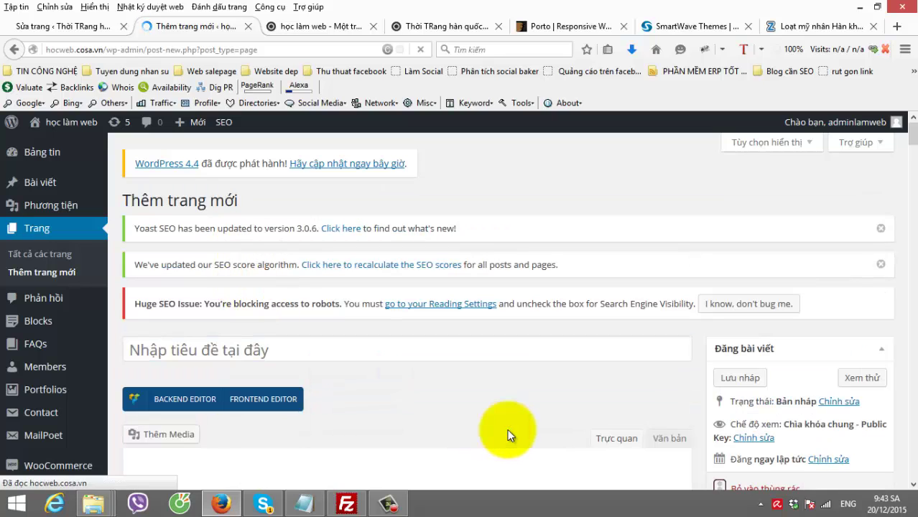
pyautogui.click(335, 348)
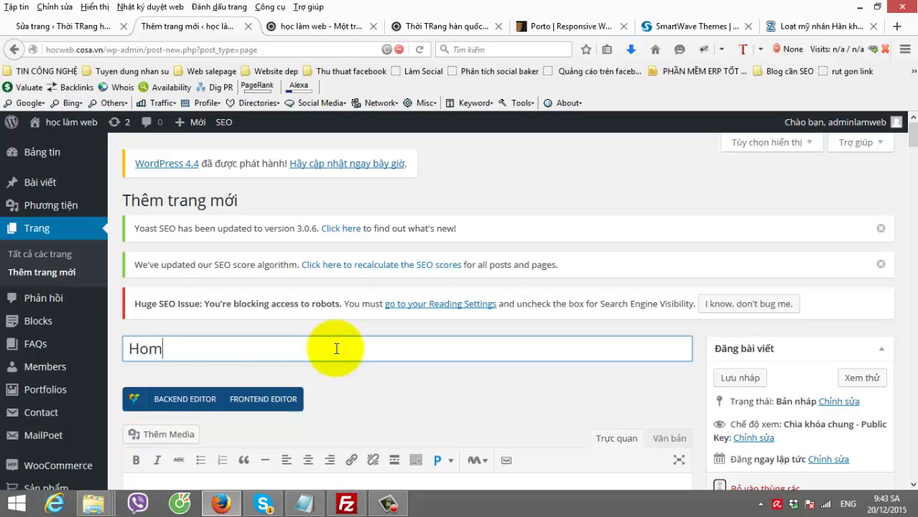
pyautogui.scroll(-4, 431, 324)
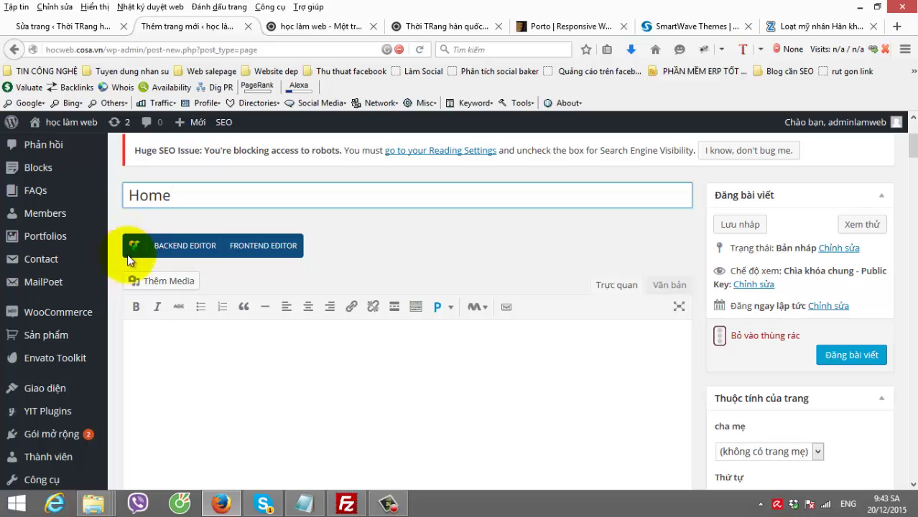
pyautogui.click(193, 248)
pyautogui.scroll(-2, 460, 336)
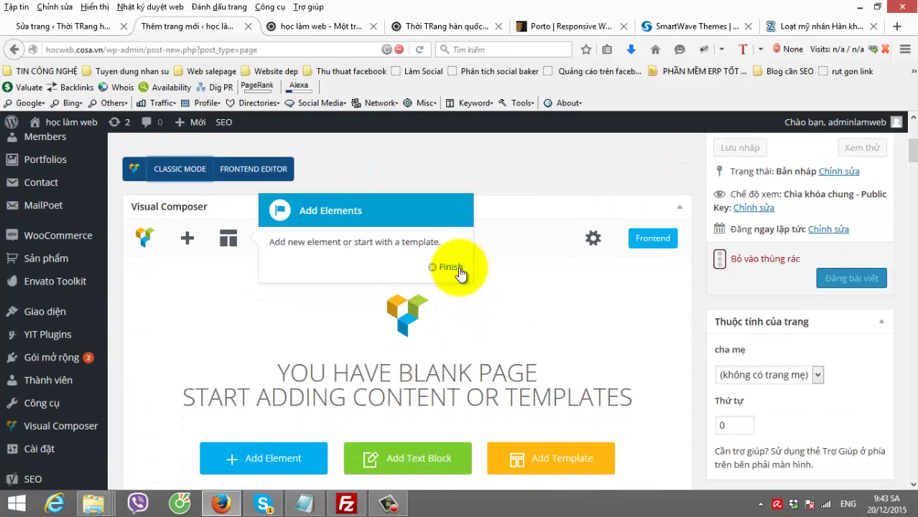
pyautogui.click(451, 267)
pyautogui.scroll(-5, 255, 301)
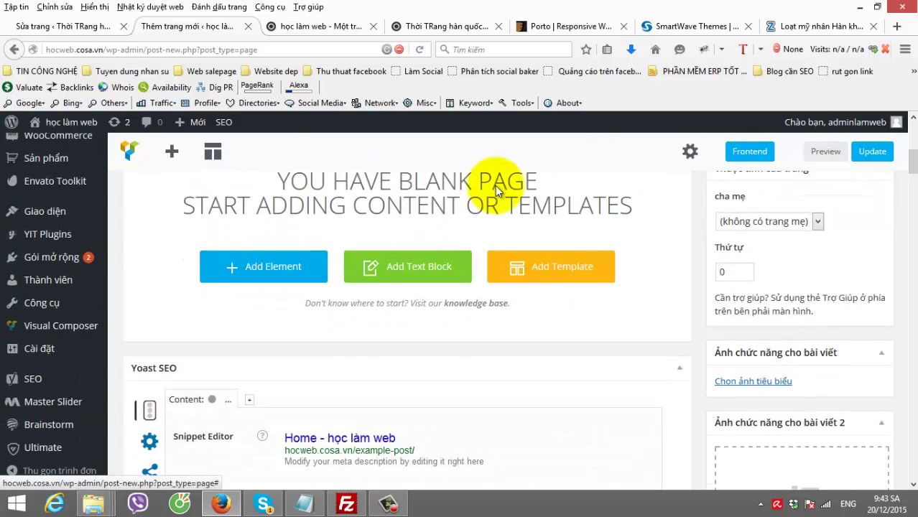
# - Examine the Porto demo's home page layout, from the header and slider down to the banners and Fashion Dress products
pyautogui.click(679, 26)
pyautogui.scroll(2, 431, 259)
pyautogui.scroll(-5, 392, 284)
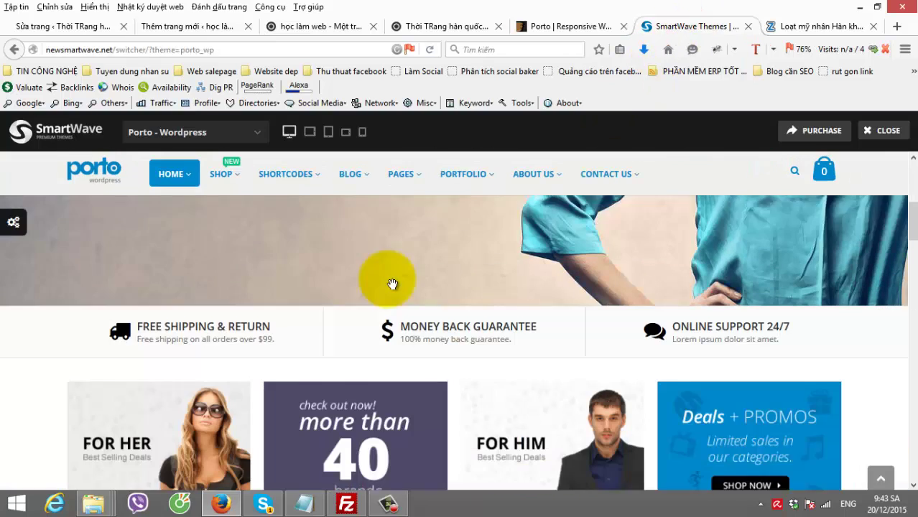
pyautogui.scroll(-2, 270, 292)
pyautogui.scroll(10, 193, 271)
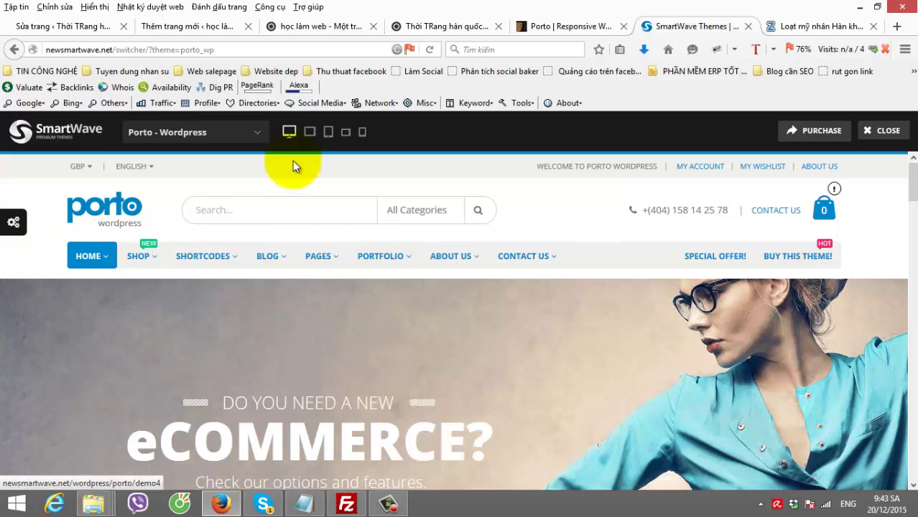
pyautogui.scroll(-8, 510, 303)
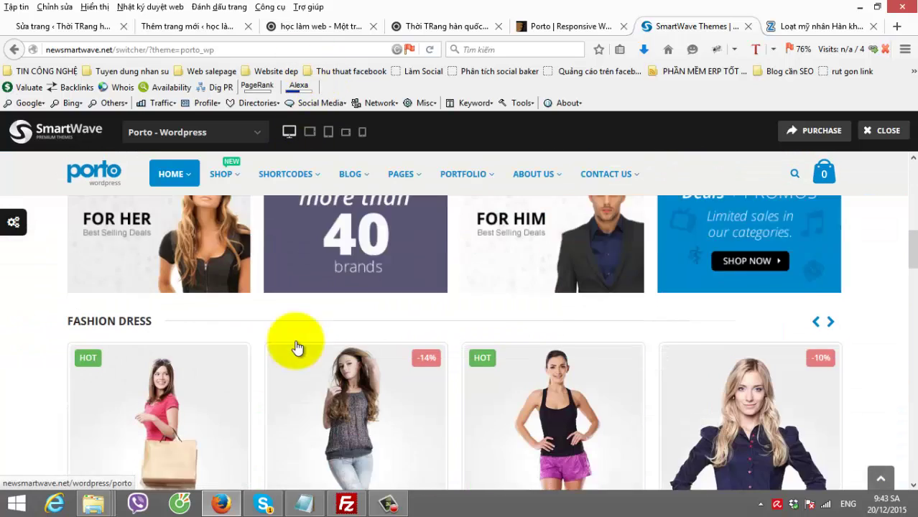
pyautogui.scroll(-3, 297, 347)
pyautogui.scroll(1, 293, 343)
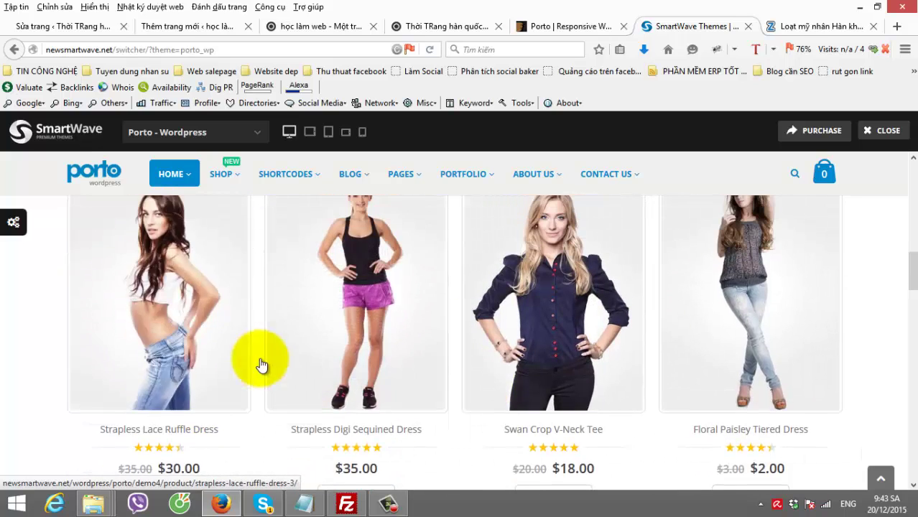
# - Leave the Home page editor and open the shop's product categories
pyautogui.click(214, 29)
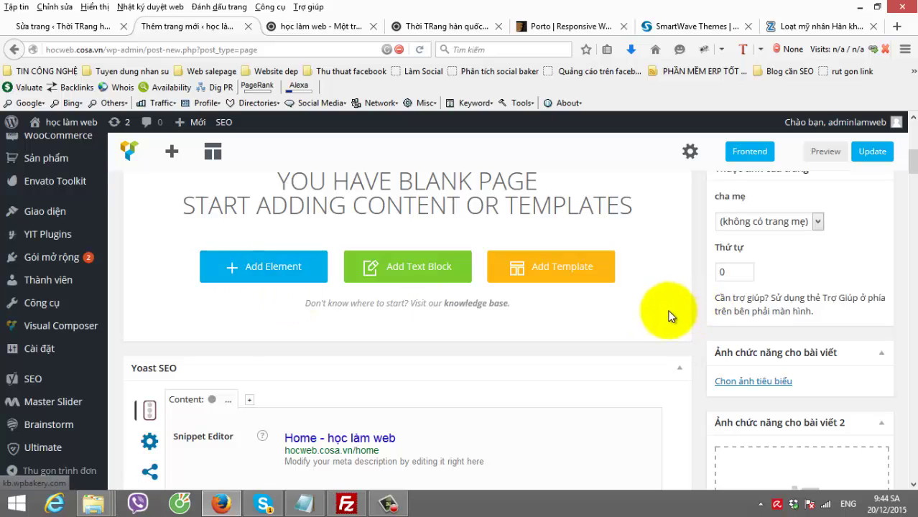
pyautogui.scroll(6, 296, 388)
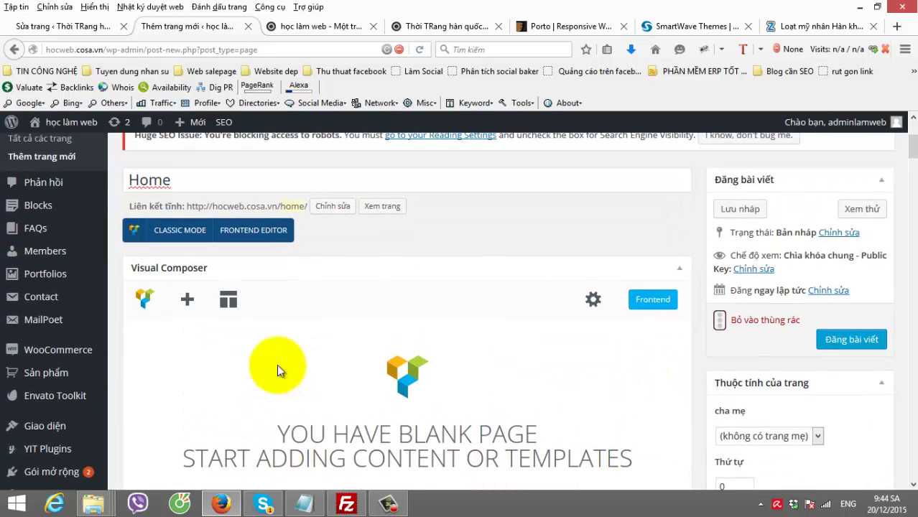
pyautogui.scroll(-3, 330, 273)
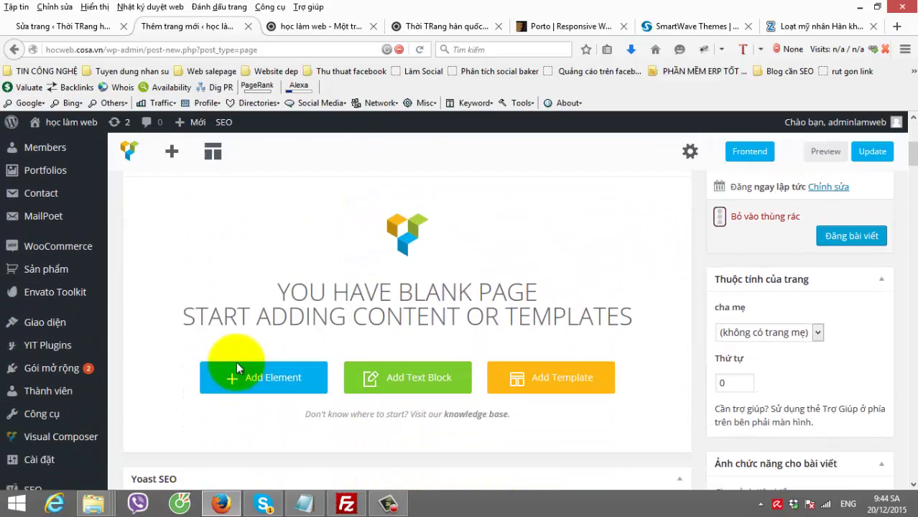
pyautogui.scroll(-2, 238, 368)
pyautogui.scroll(3, 264, 285)
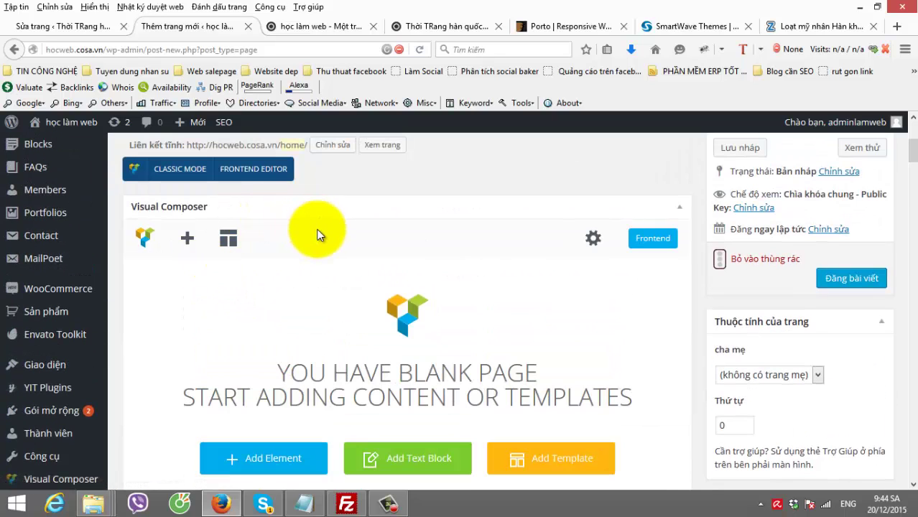
pyautogui.moveTo(51, 319)
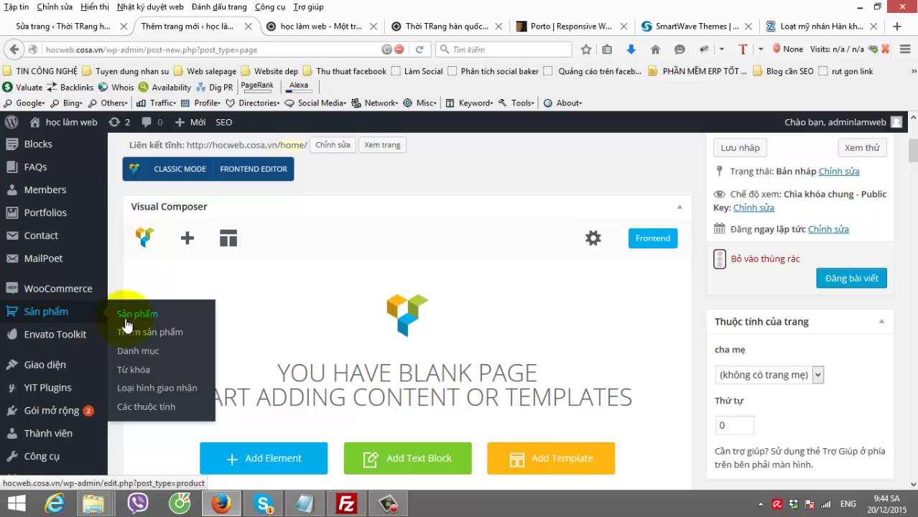
pyautogui.click(154, 359)
pyautogui.click(556, 282)
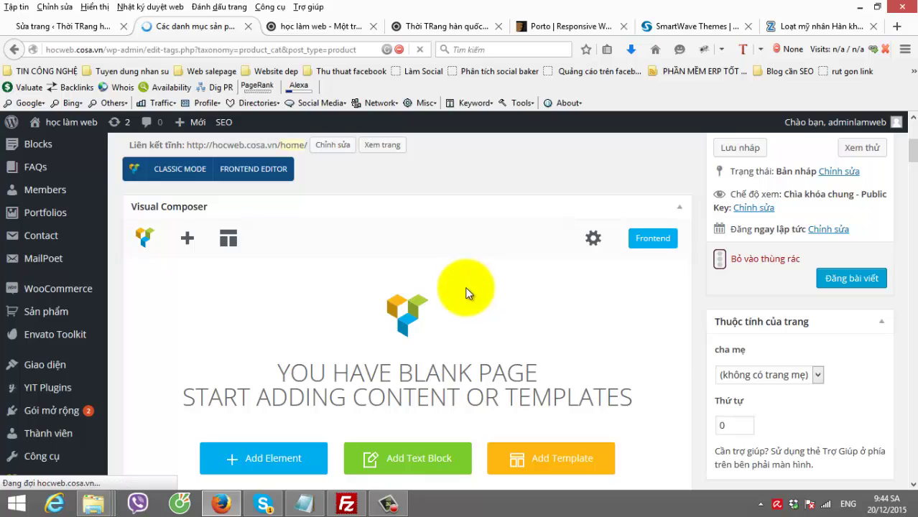
# - Delete all the existing product categories in bulk
pyautogui.scroll(-8, 325, 359)
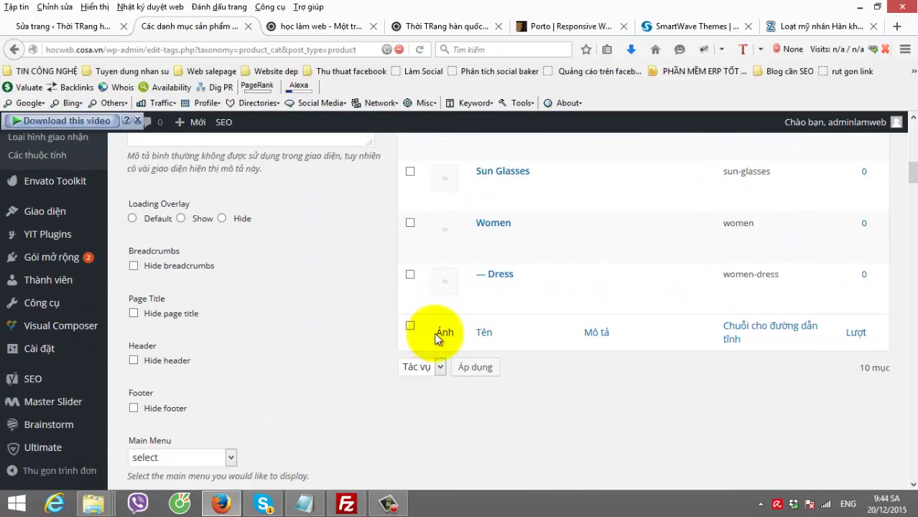
pyautogui.scroll(8, 430, 333)
pyautogui.click(409, 312)
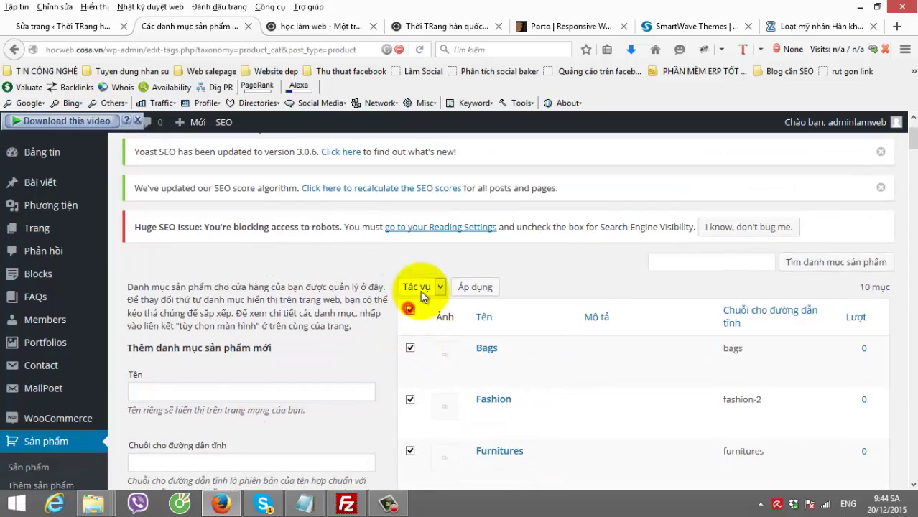
pyautogui.click(411, 317)
pyautogui.click(476, 290)
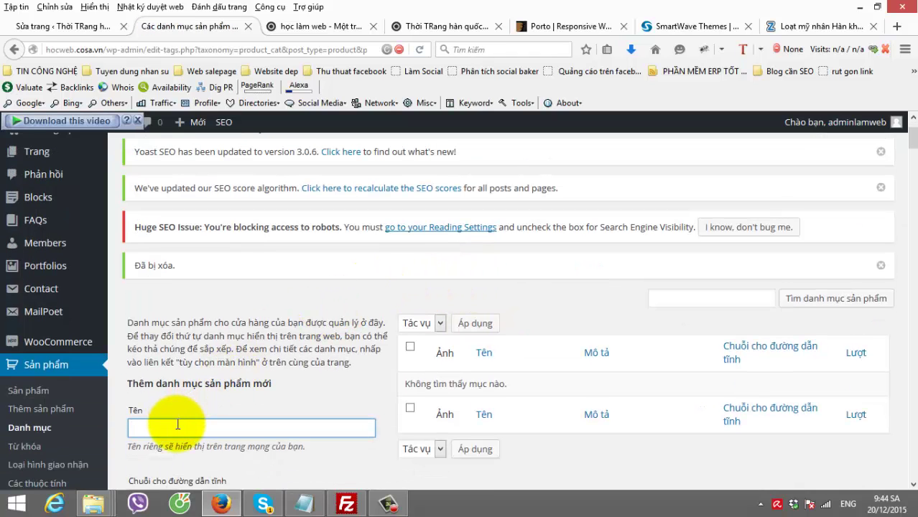
# - Add a new product category named "Thời trang nữ", leaving the other fields at their defaults
pyautogui.write('Thời tran')
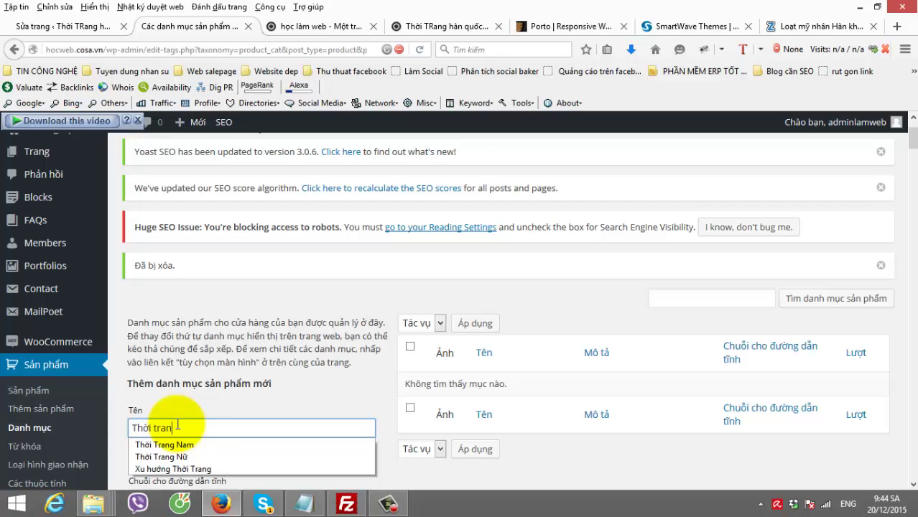
pyautogui.write('g nữ')
pyautogui.click(369, 380)
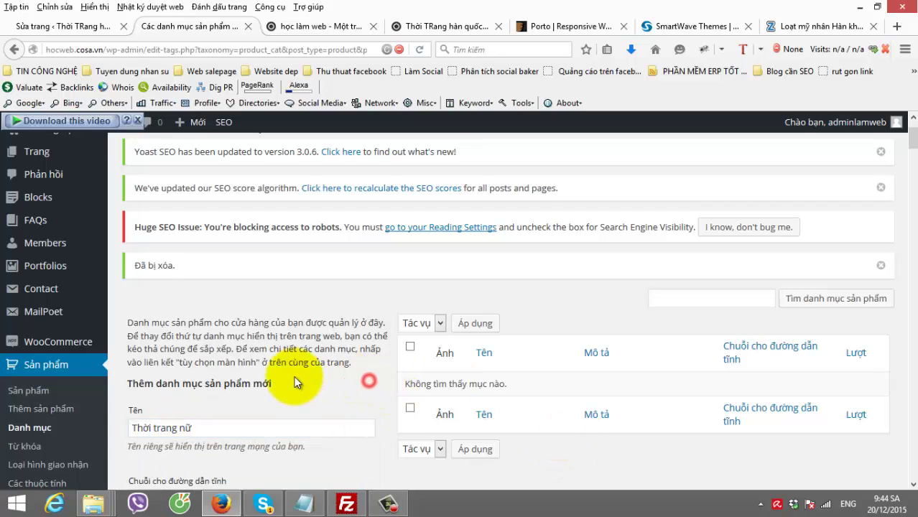
pyautogui.scroll(-10, 295, 383)
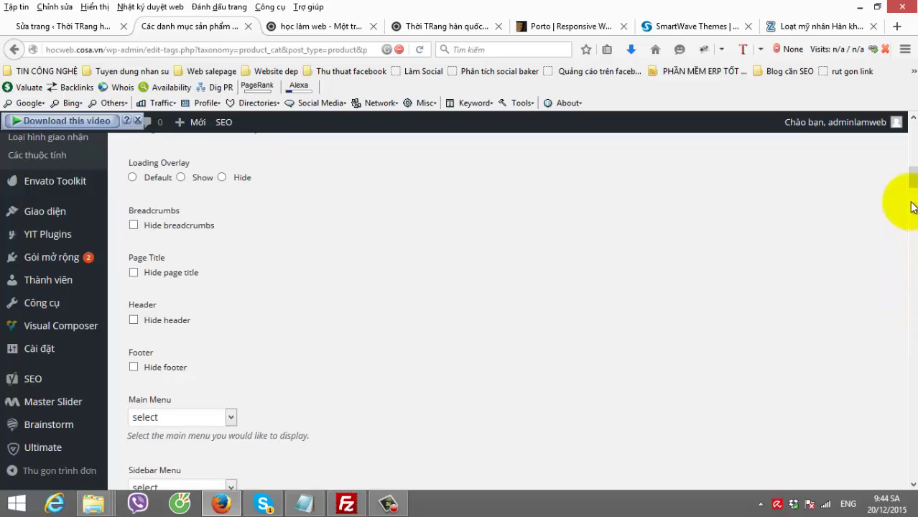
pyautogui.moveTo(912, 206); pyautogui.dragTo(911, 477)
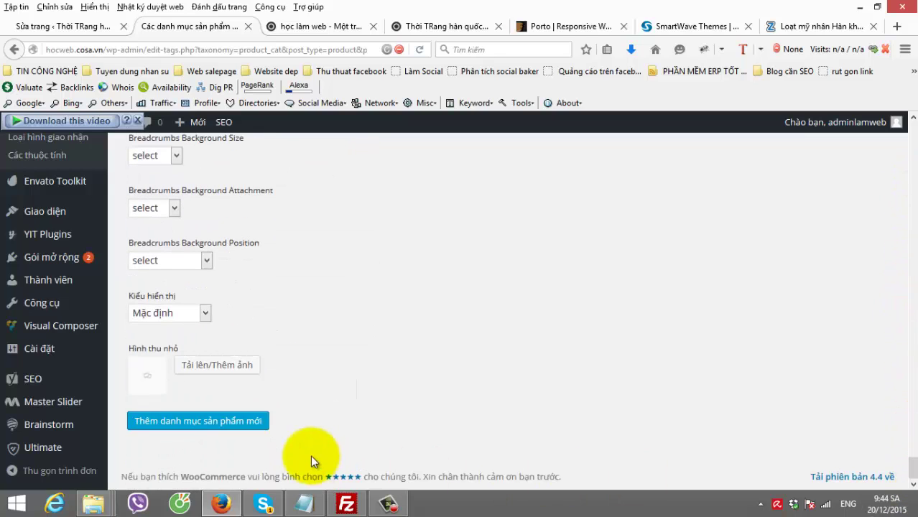
pyautogui.click(231, 421)
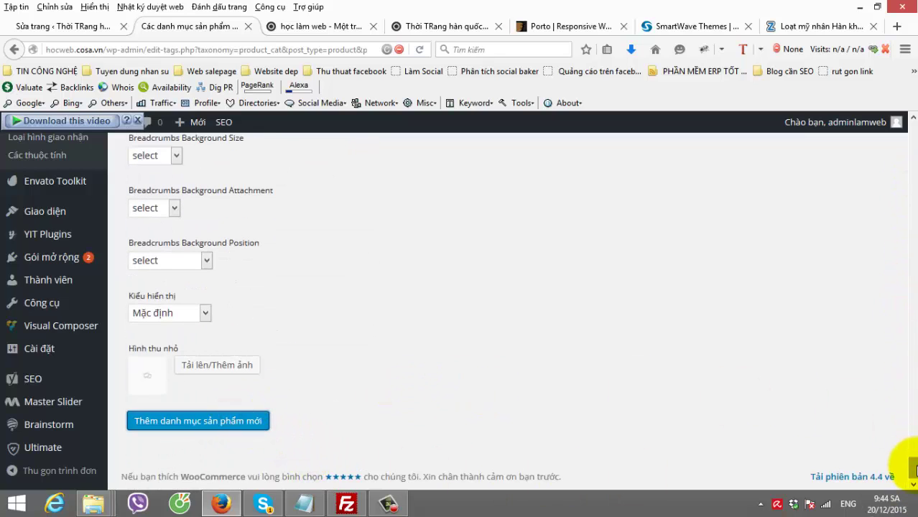
# - Add a product category named "Thời trang nam", leaving the other fields at their defaults
pyautogui.moveTo(912, 470); pyautogui.dragTo(914, 143)
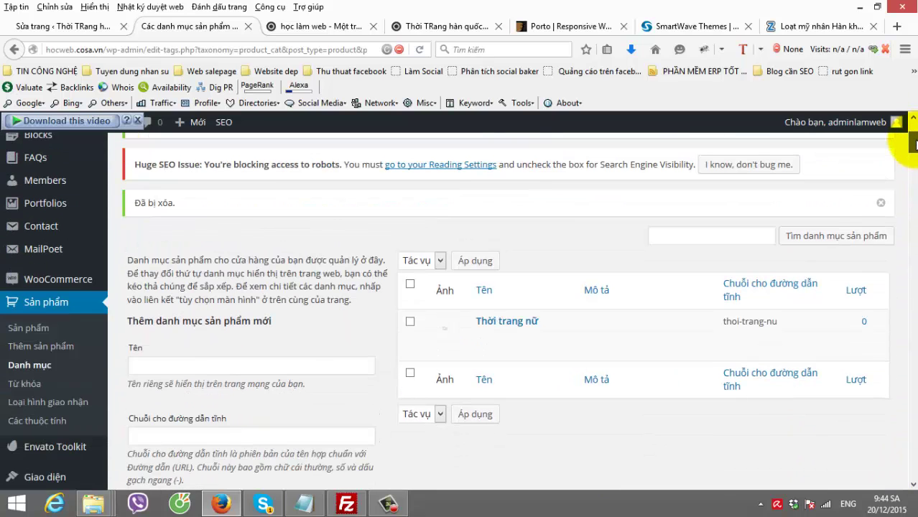
pyautogui.click(234, 367)
pyautogui.write('Thời t')
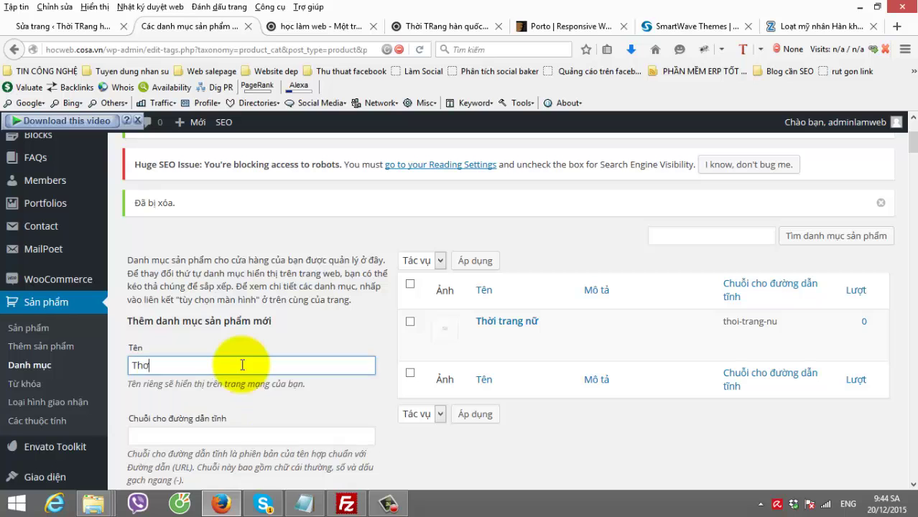
pyautogui.write('rang nam')
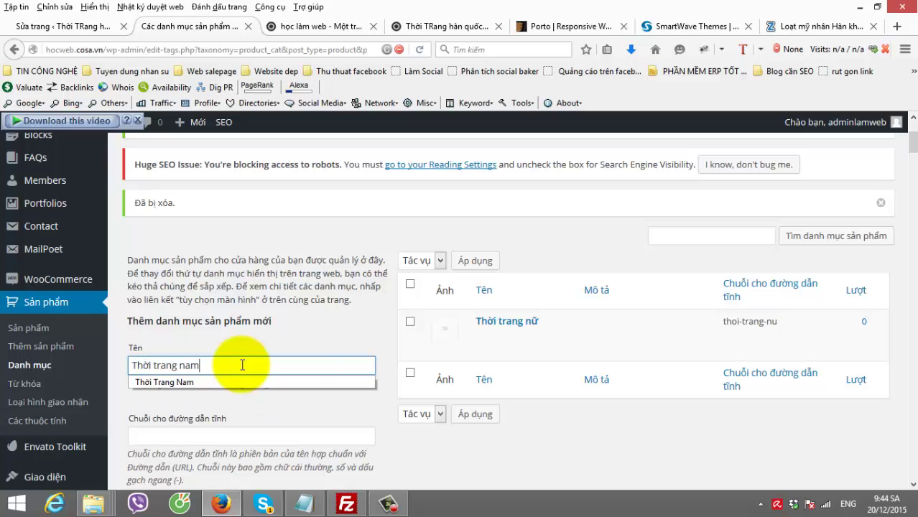
pyautogui.moveTo(912, 142); pyautogui.dragTo(911, 470)
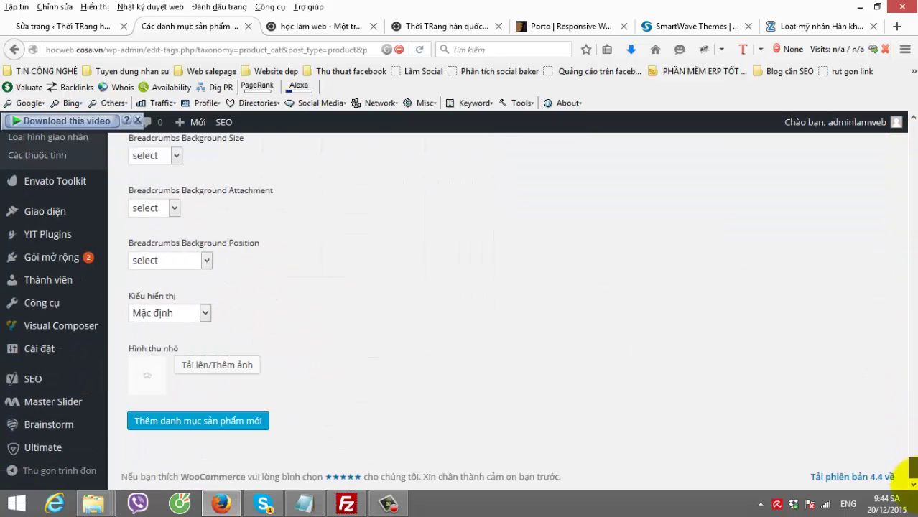
pyautogui.click(231, 423)
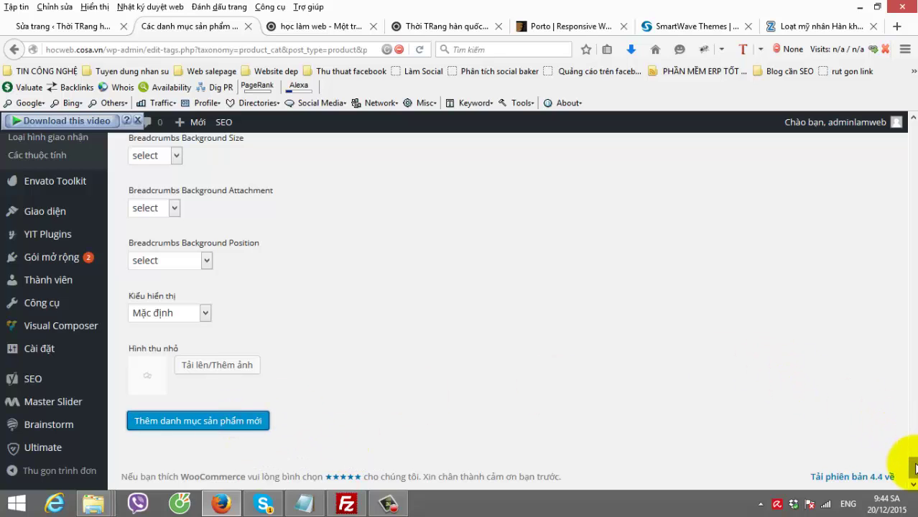
# - Add a product category named "Phụ kiện", leaving the other fields at their defaults
pyautogui.moveTo(913, 468); pyautogui.dragTo(907, 140)
pyautogui.click(209, 342)
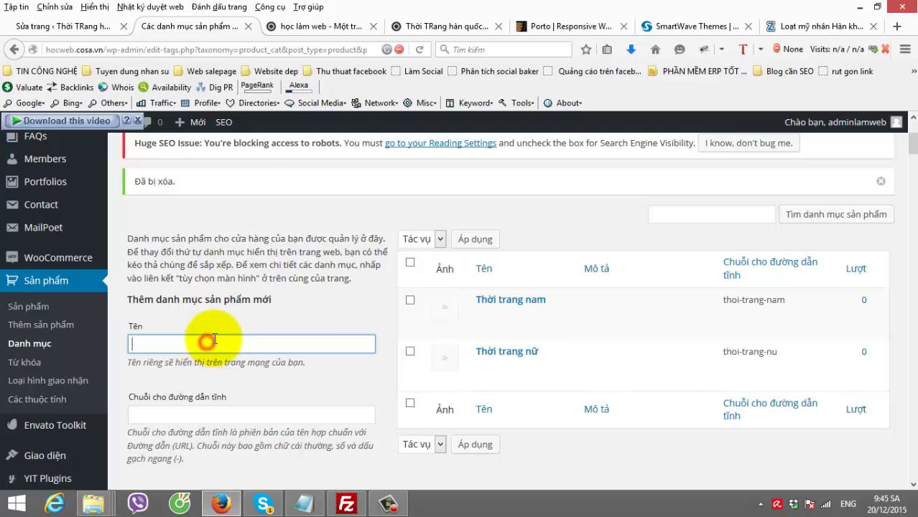
pyautogui.write('Phụ kiện')
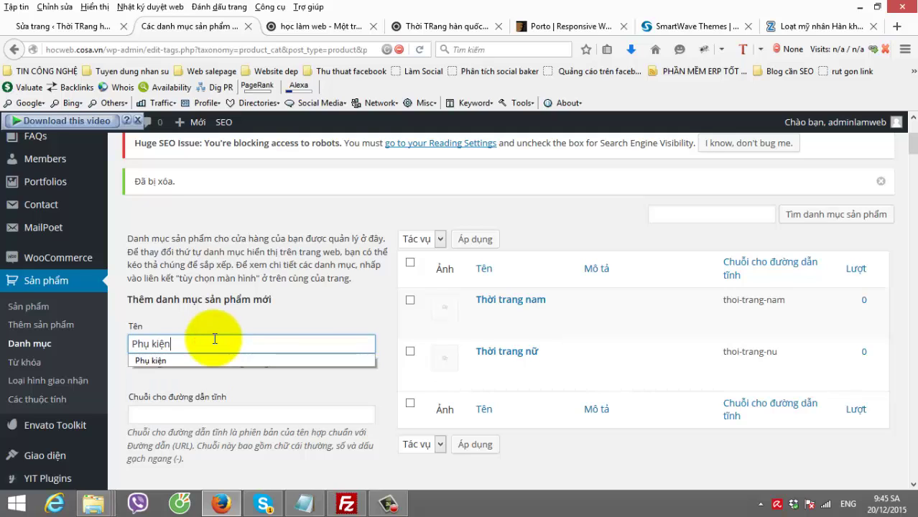
pyautogui.click(229, 366)
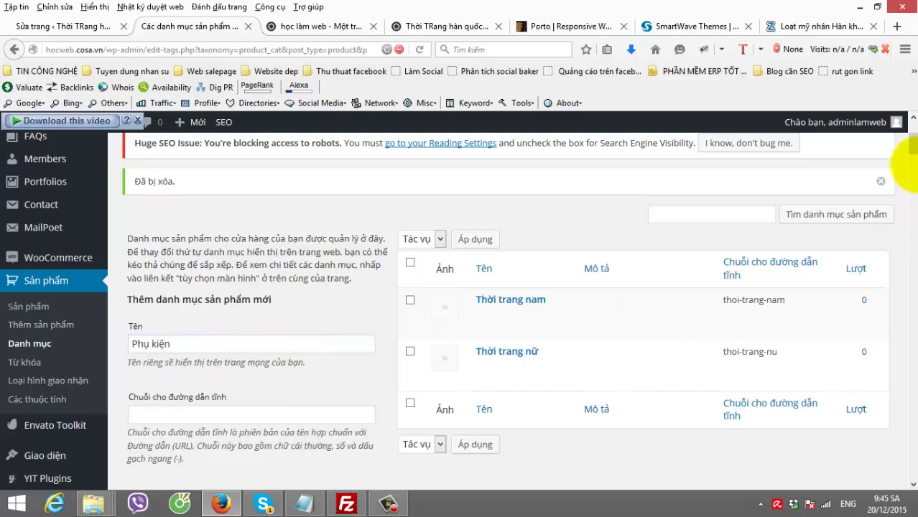
pyautogui.moveTo(910, 174); pyautogui.dragTo(912, 474)
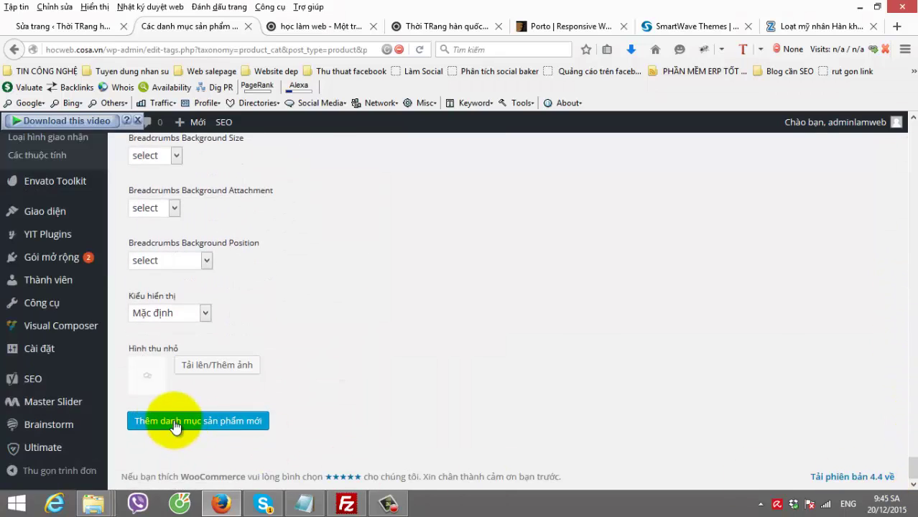
pyautogui.click(165, 422)
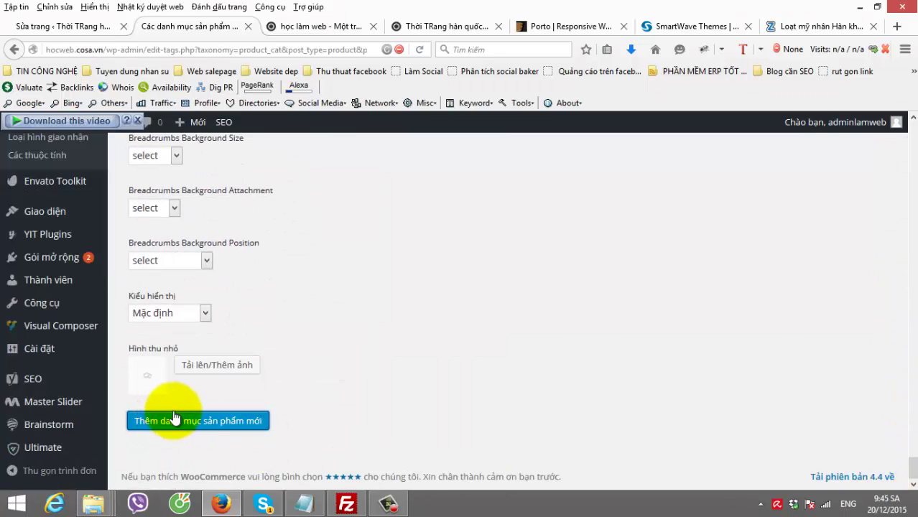
# - Add a product category named "Áo đầm" with "Thời trang nữ" as its parent
pyautogui.scroll(6, 751, 337)
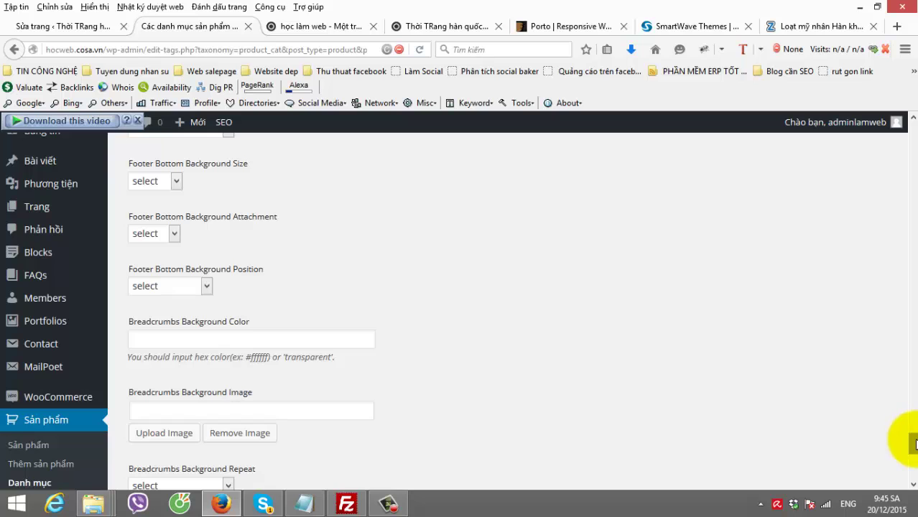
pyautogui.moveTo(912, 444); pyautogui.dragTo(903, 129)
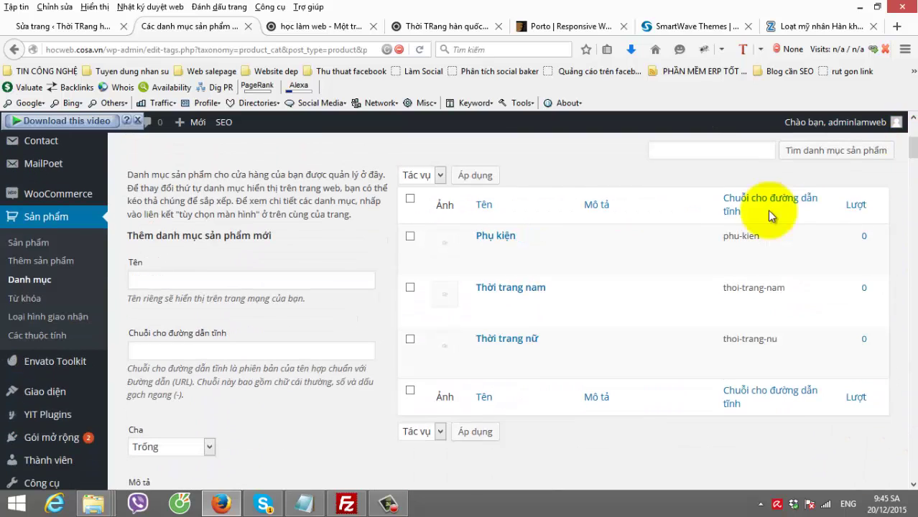
pyautogui.click(255, 279)
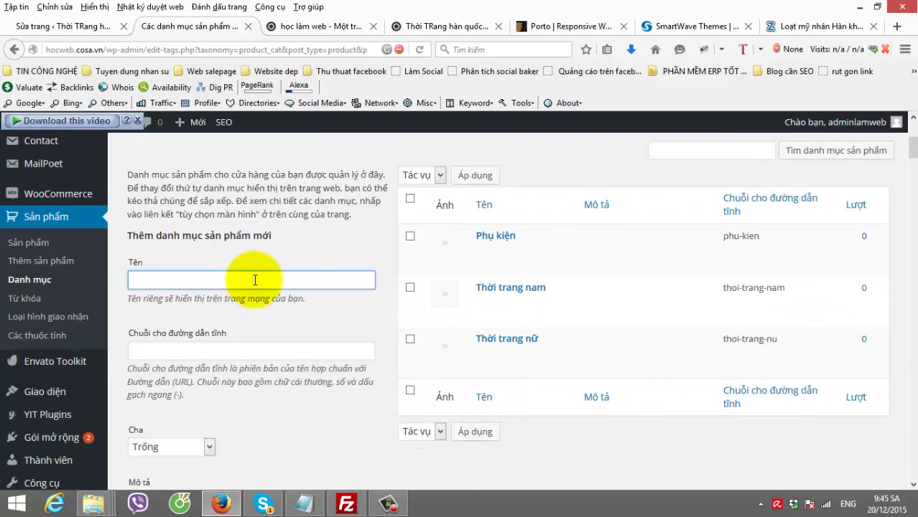
pyautogui.write('Aso ddaamf')
pyautogui.click(343, 308)
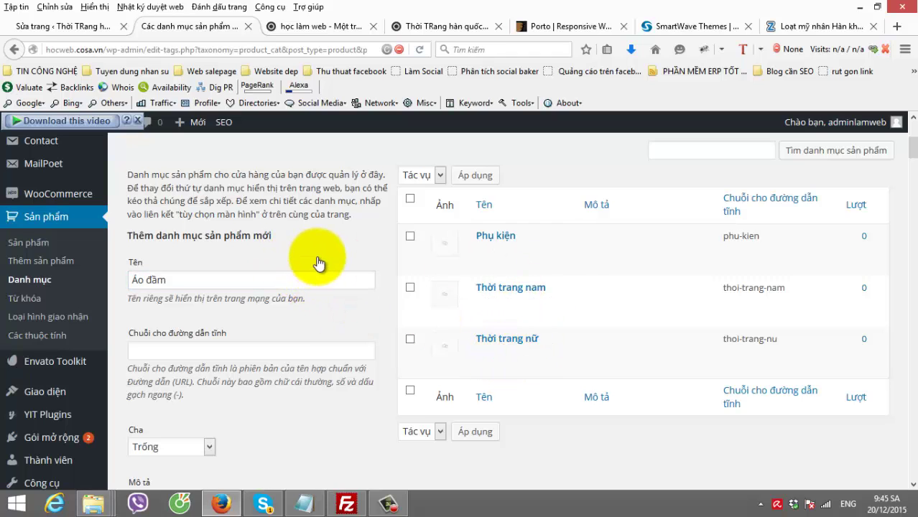
pyautogui.scroll(-2, 215, 338)
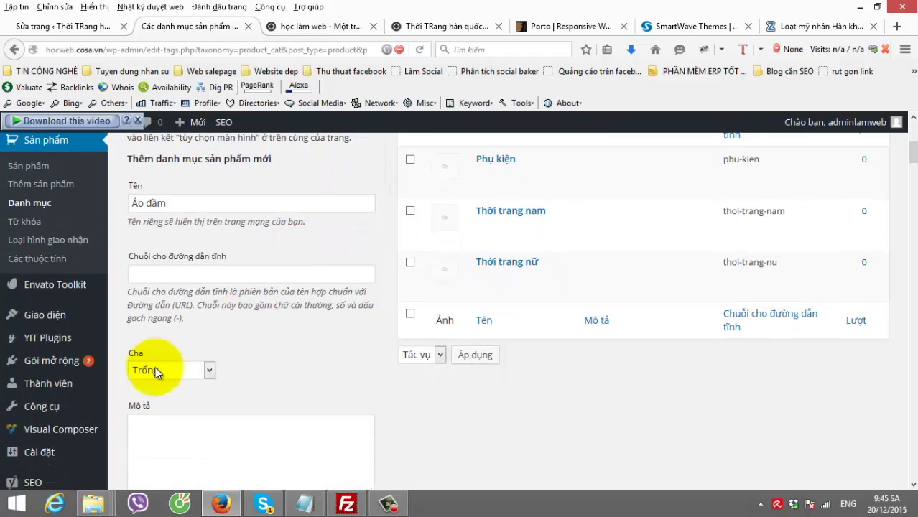
pyautogui.click(152, 370)
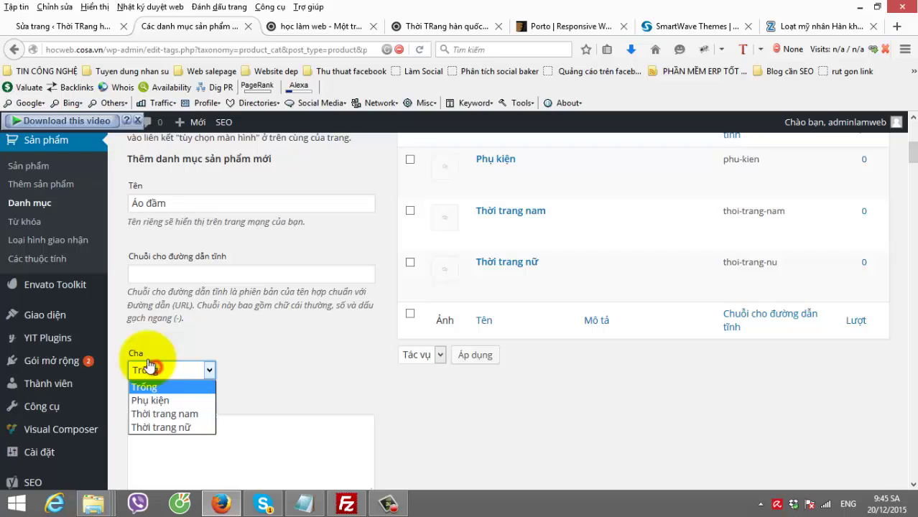
pyautogui.click(181, 425)
pyautogui.scroll(-10, 637, 397)
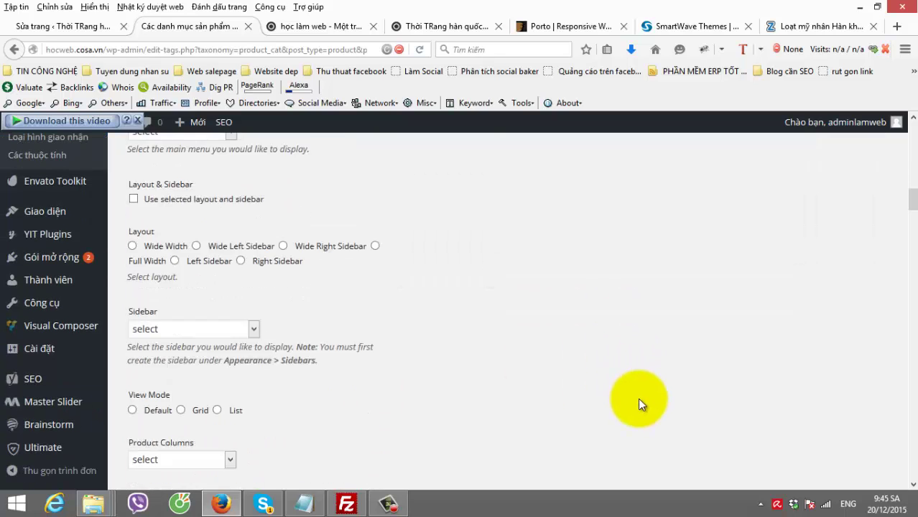
pyautogui.scroll(-10, 911, 280)
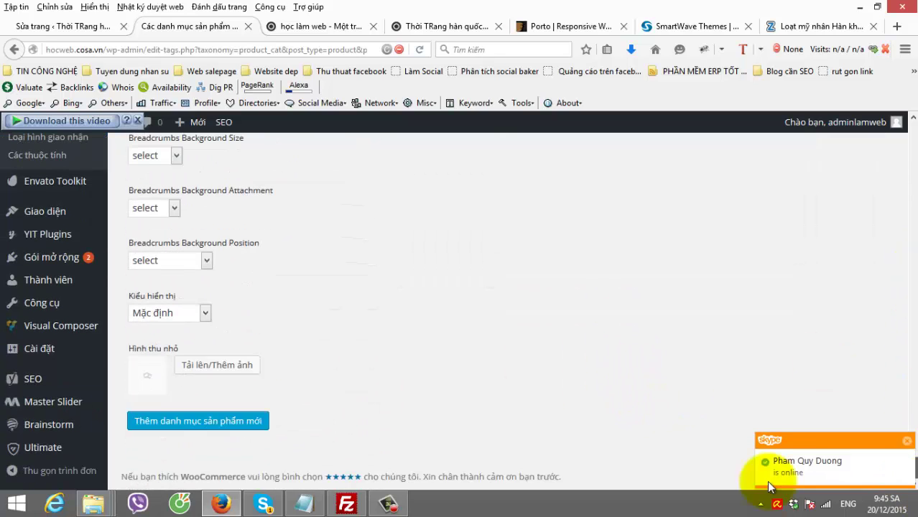
pyautogui.click(161, 424)
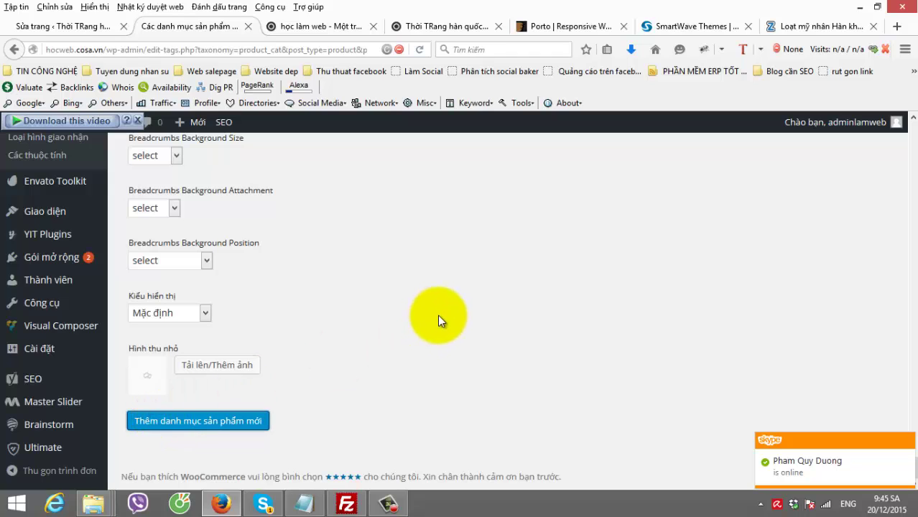
pyautogui.click(909, 447)
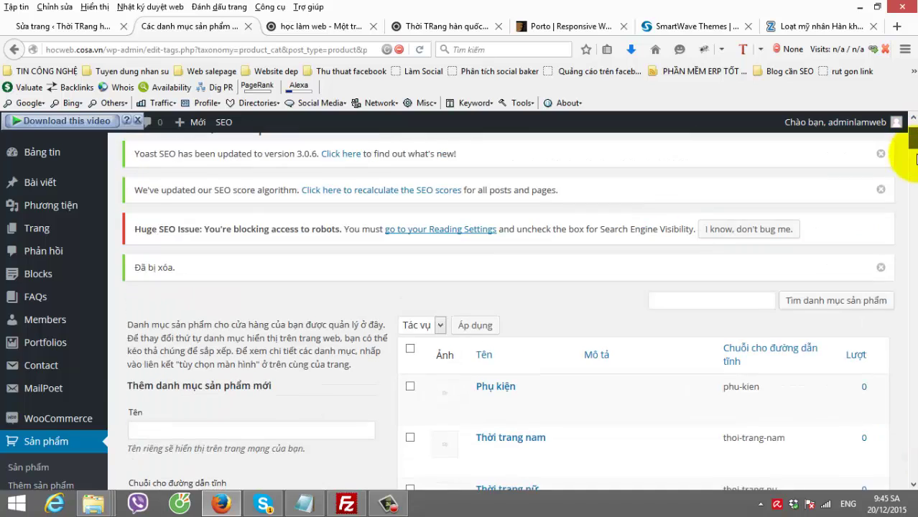
# - Open the shop's product list and start a new product titled "Sản phẩm 1"
pyautogui.scroll(-5, 627, 212)
pyautogui.scroll(2, 492, 307)
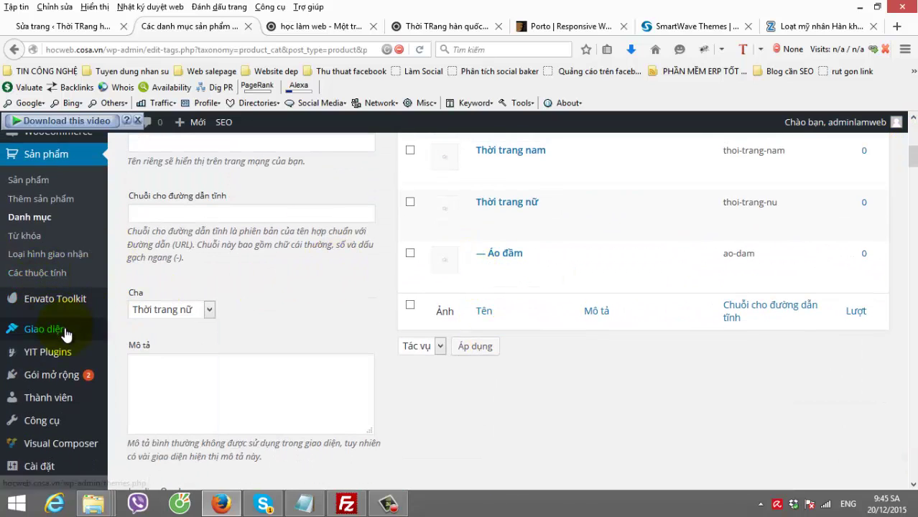
pyautogui.moveTo(67, 331)
pyautogui.scroll(3, 81, 373)
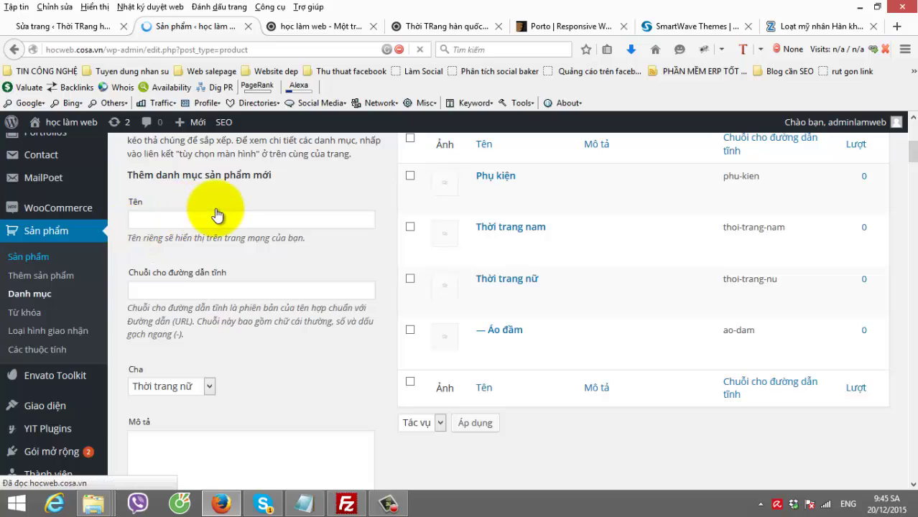
pyautogui.scroll(-2, 231, 270)
pyautogui.scroll(2, 245, 250)
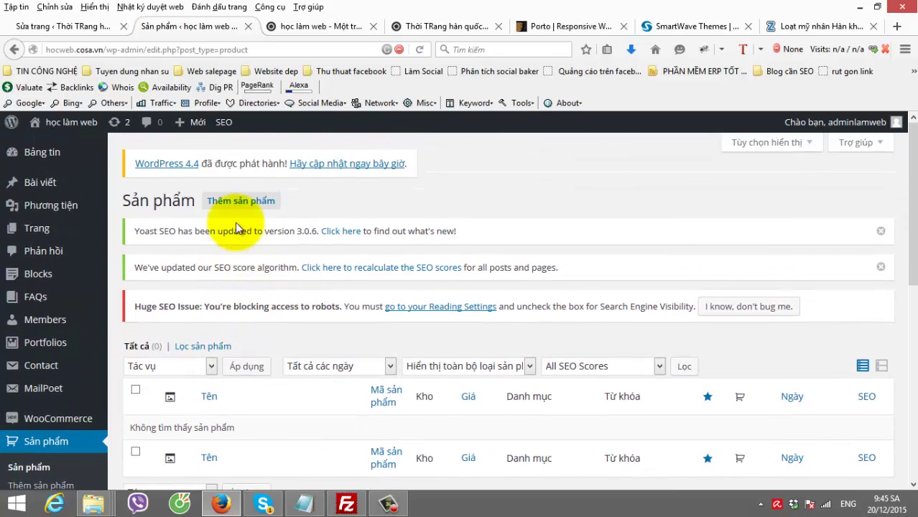
pyautogui.click(257, 208)
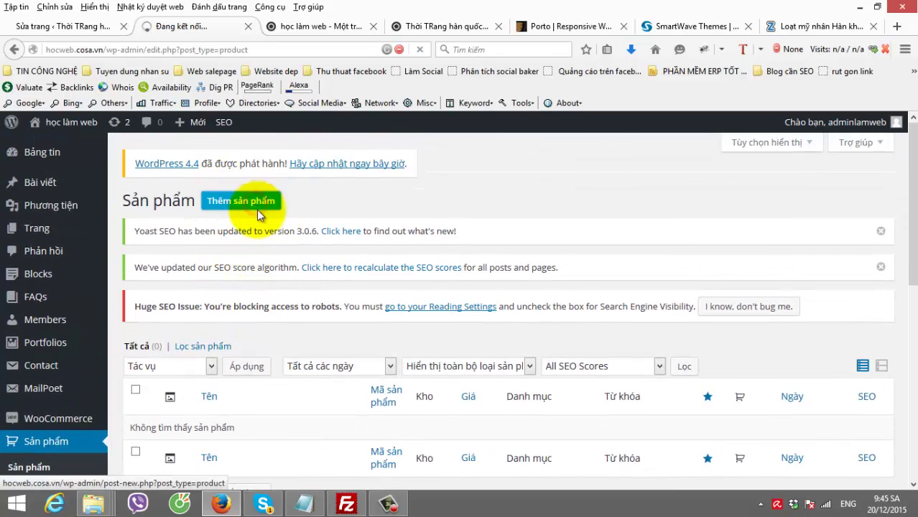
pyautogui.click(267, 212)
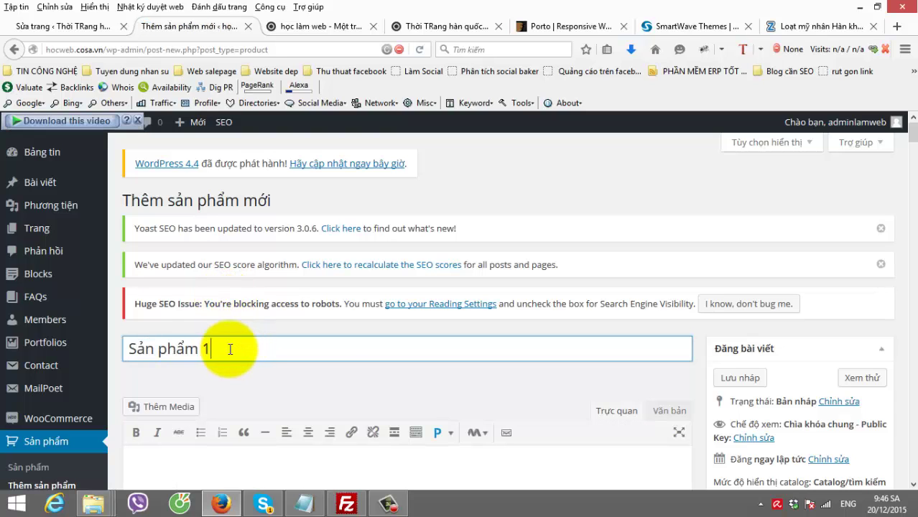
# - Enter "Nội dun sản phẩm" as the product description and assign the product to the Áo đầm category
pyautogui.scroll(-5, 328, 349)
pyautogui.click(364, 265)
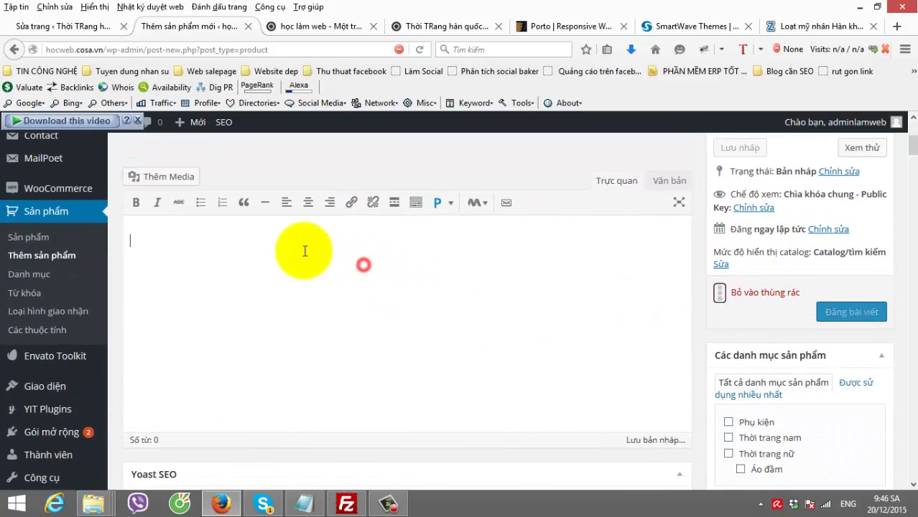
pyautogui.write('Nôi d')
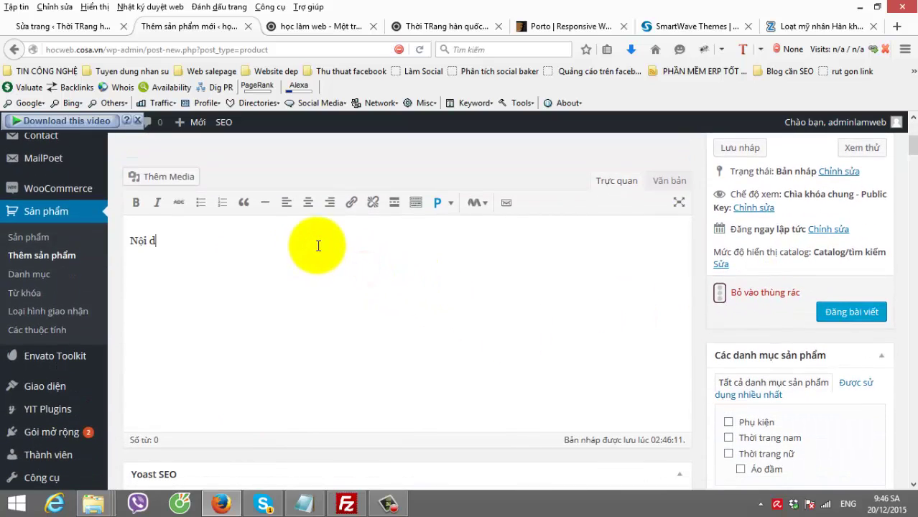
pyautogui.write('ẩm')
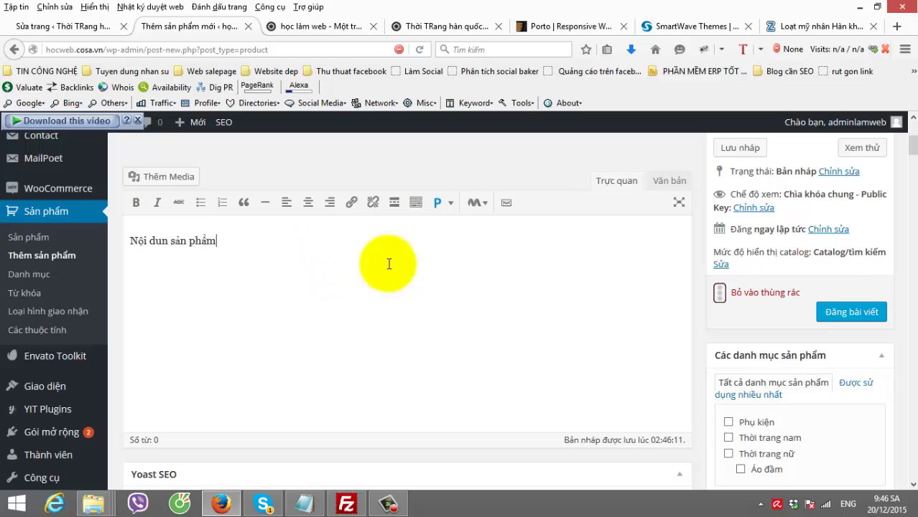
pyautogui.scroll(-5, 387, 262)
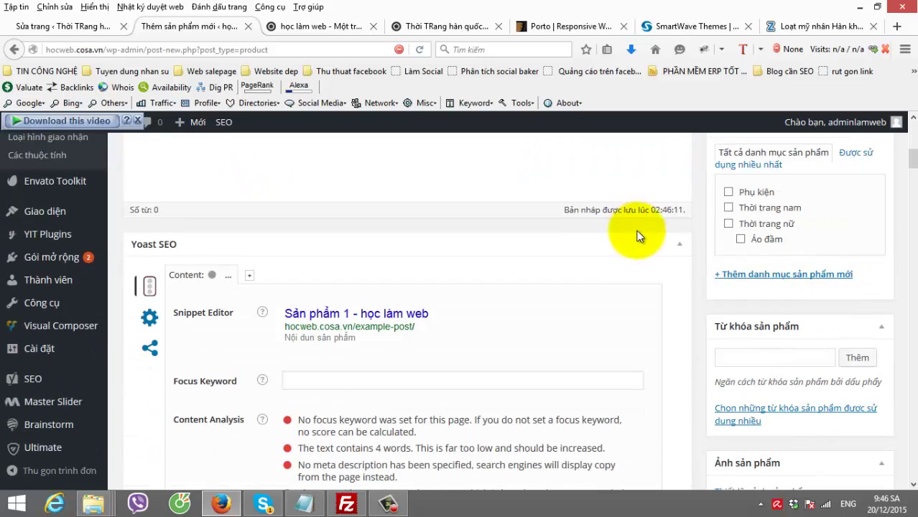
pyautogui.click(753, 242)
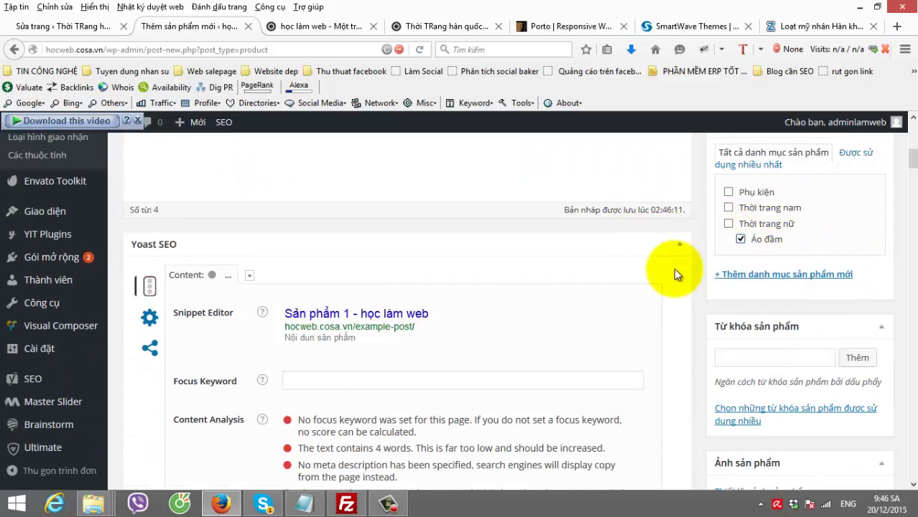
# - Upload dam1-555.jpg from the hinh anh san pham folder via the product image chooser, and close the chooser without assigning the image
pyautogui.scroll(-3, 700, 275)
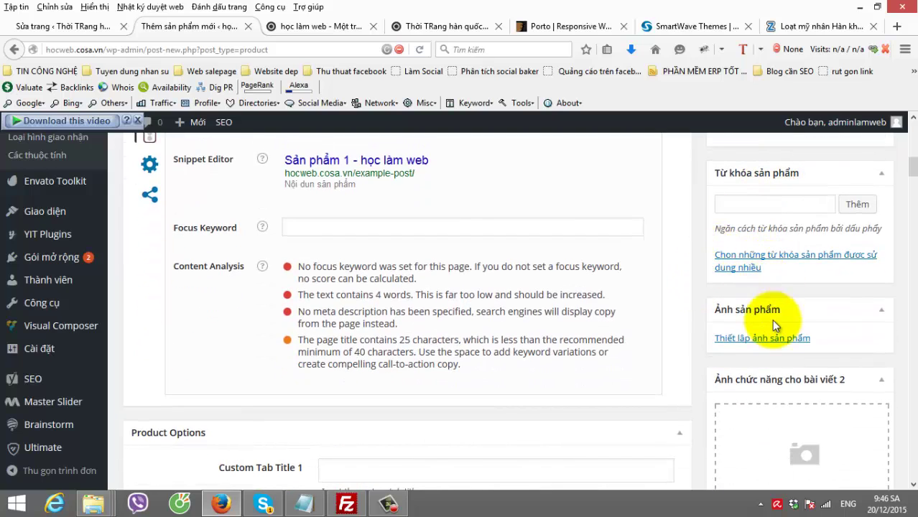
pyautogui.click(768, 343)
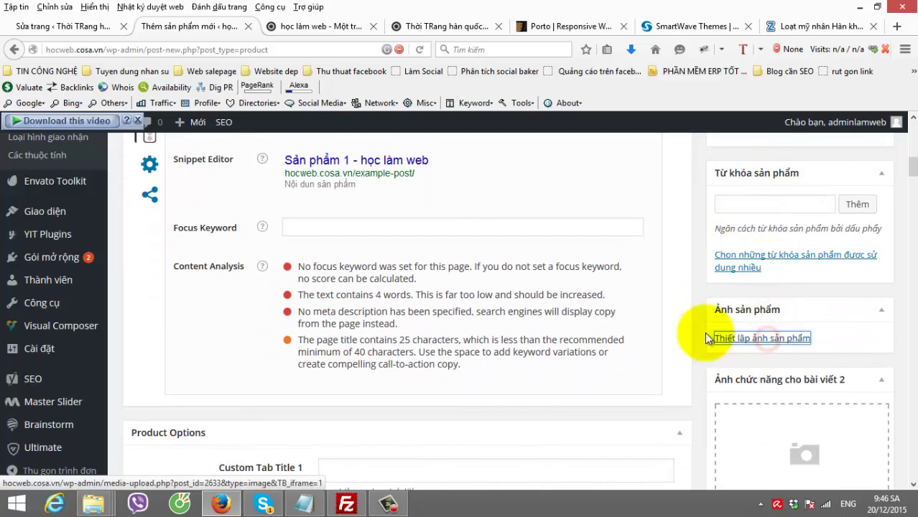
pyautogui.click(72, 176)
pyautogui.click(489, 332)
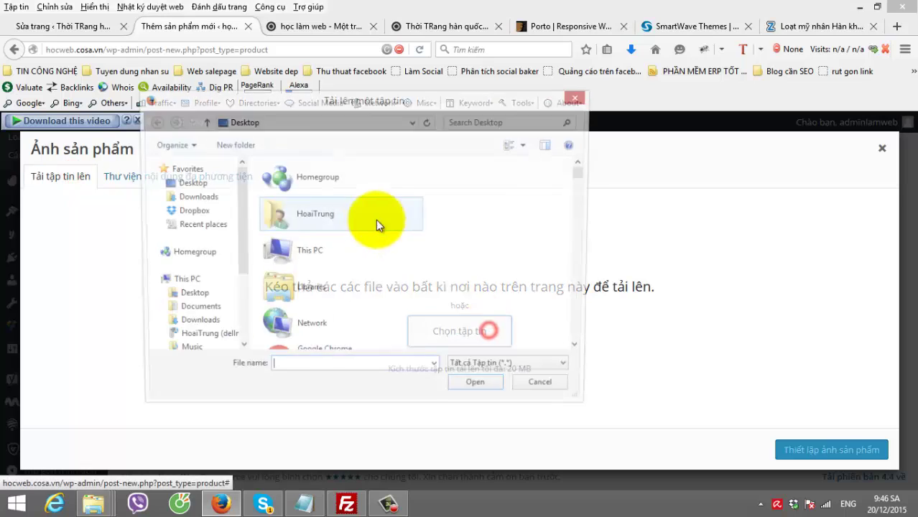
pyautogui.moveTo(585, 172); pyautogui.dragTo(587, 205)
pyautogui.doubleClick(334, 284)
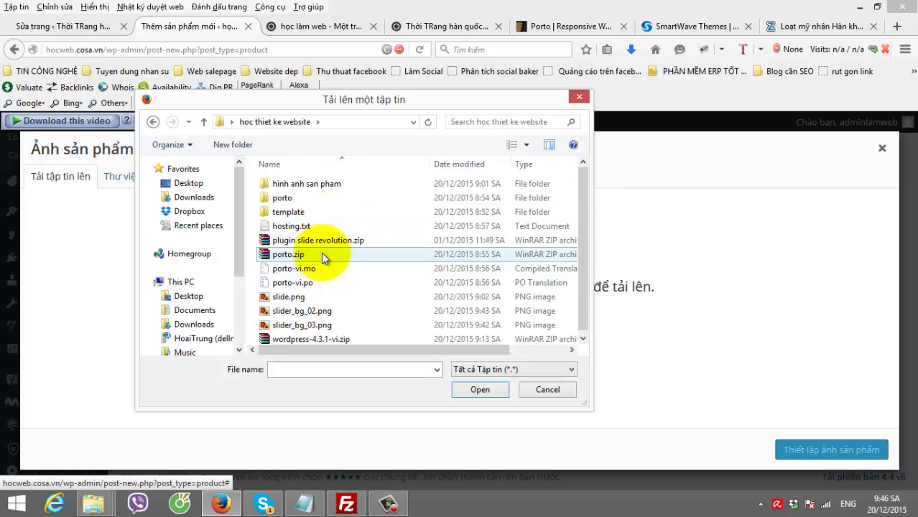
pyautogui.doubleClick(328, 184)
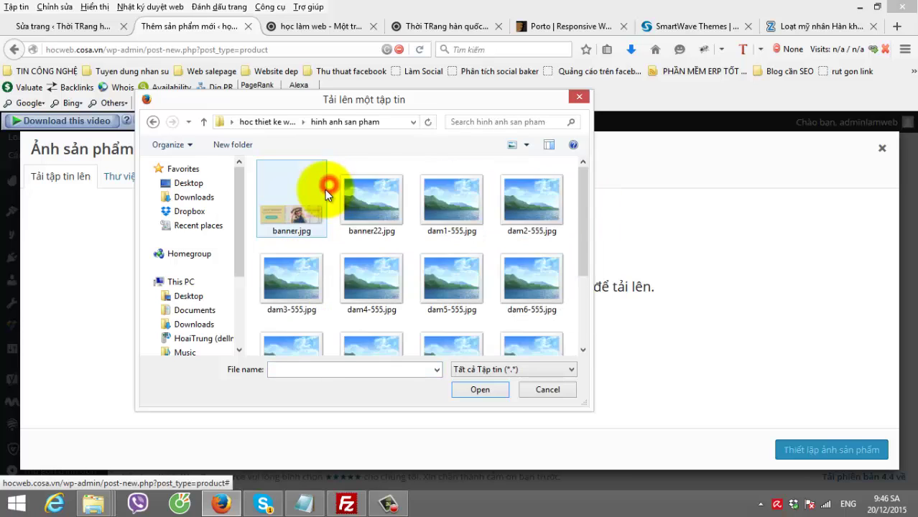
pyautogui.doubleClick(450, 199)
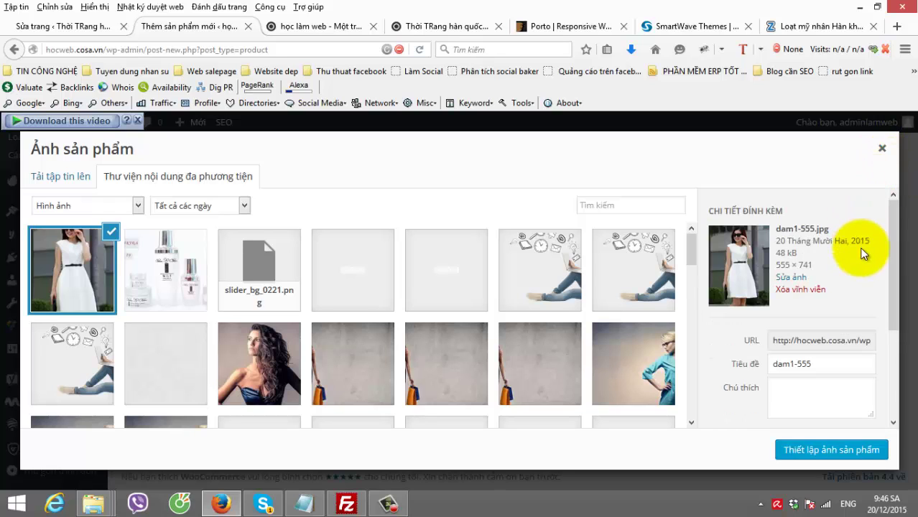
pyautogui.click(881, 152)
# - Leave the unsaved product page and open the WooCommerce settings
pyautogui.scroll(2, 706, 246)
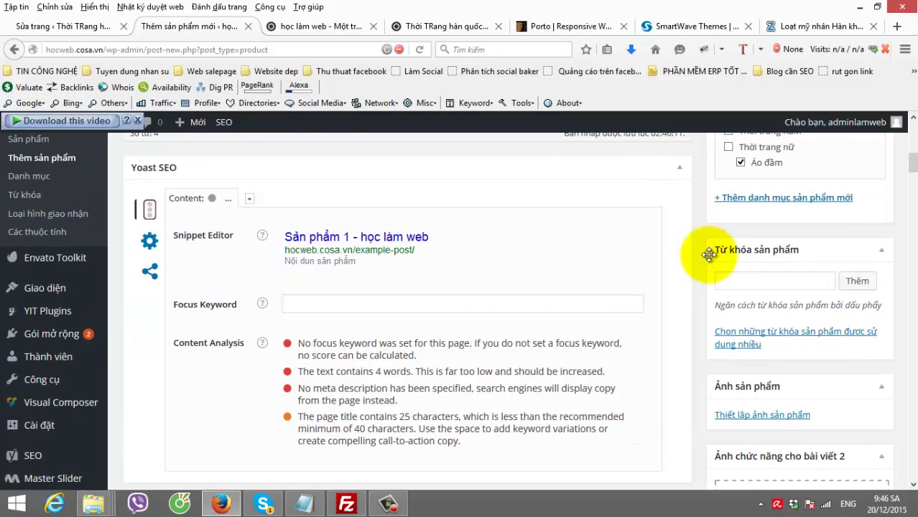
pyautogui.scroll(-2, 754, 330)
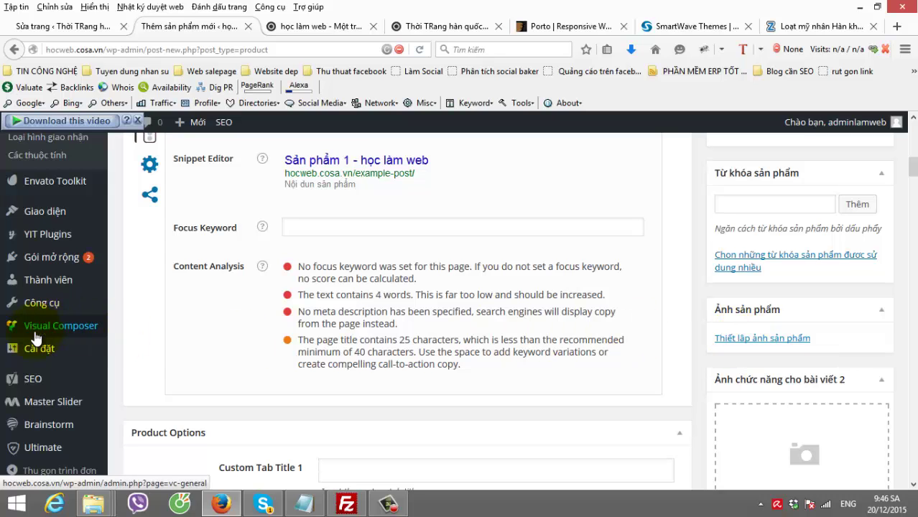
pyautogui.scroll(-2, 78, 349)
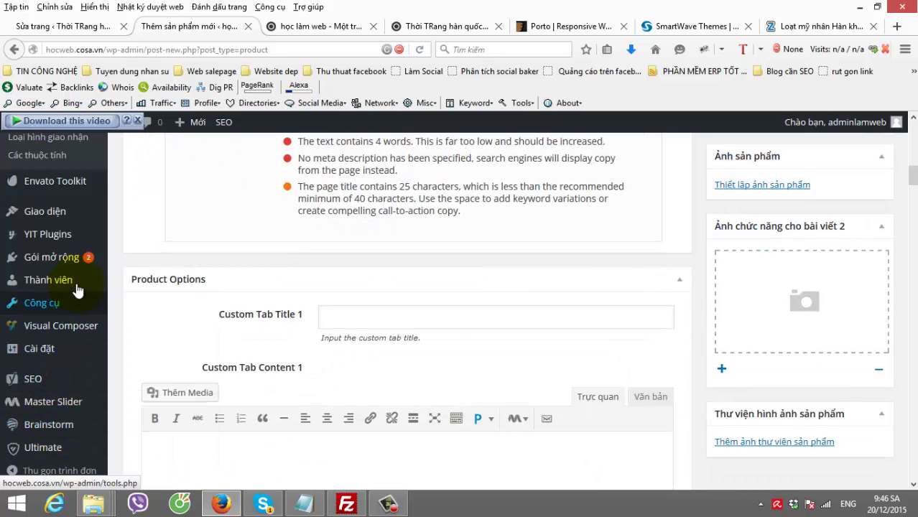
pyautogui.scroll(2, 79, 288)
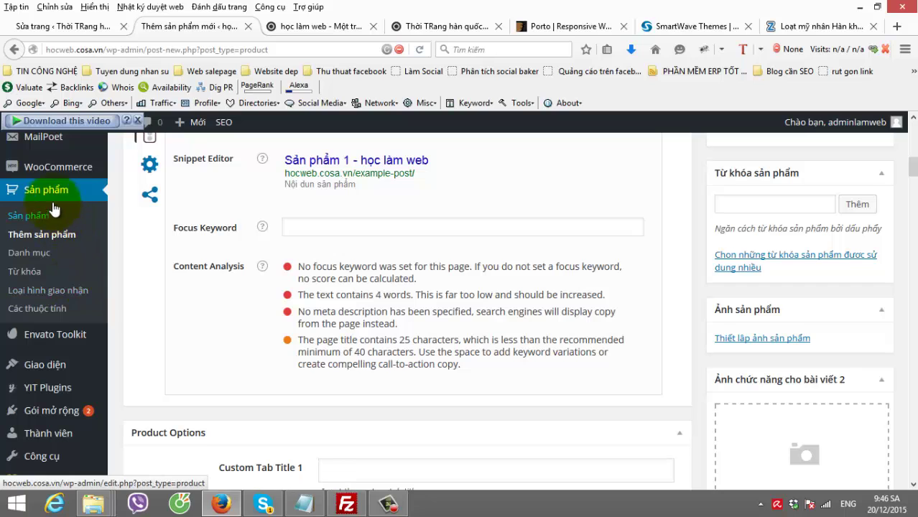
pyautogui.scroll(1, 64, 251)
pyautogui.moveTo(62, 242)
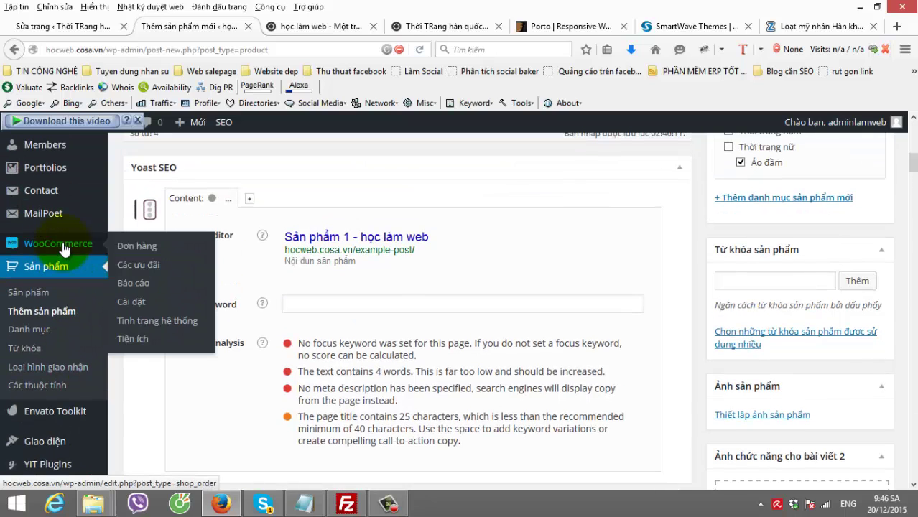
pyautogui.click(138, 303)
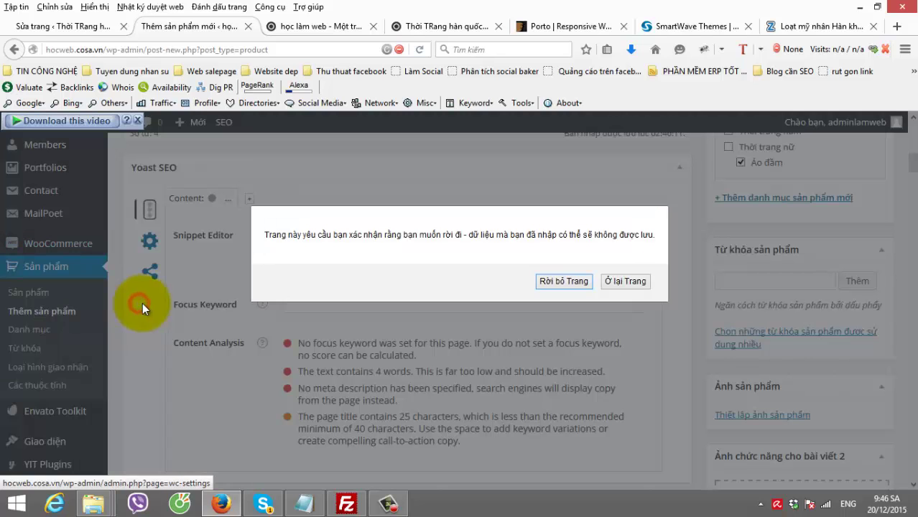
pyautogui.click(544, 279)
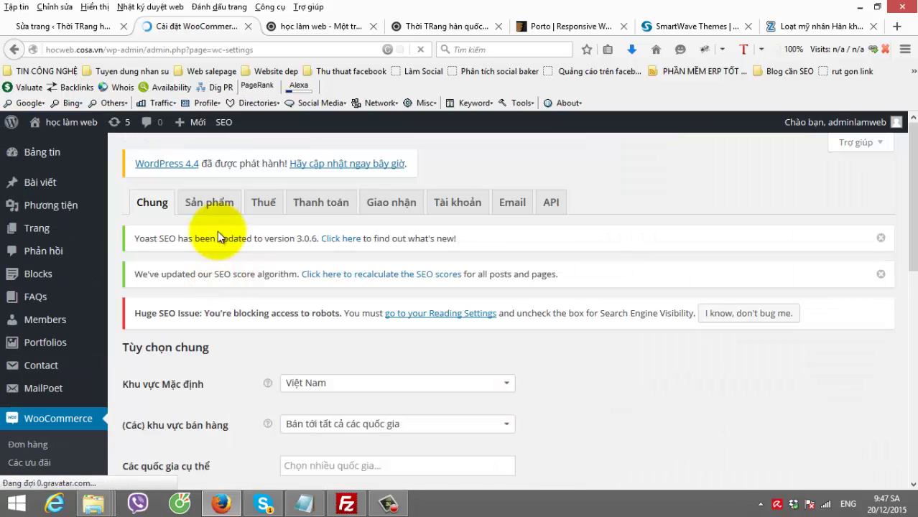
# - Open the display options (Hiển thị) of the product settings at the product image sizes
pyautogui.click(214, 206)
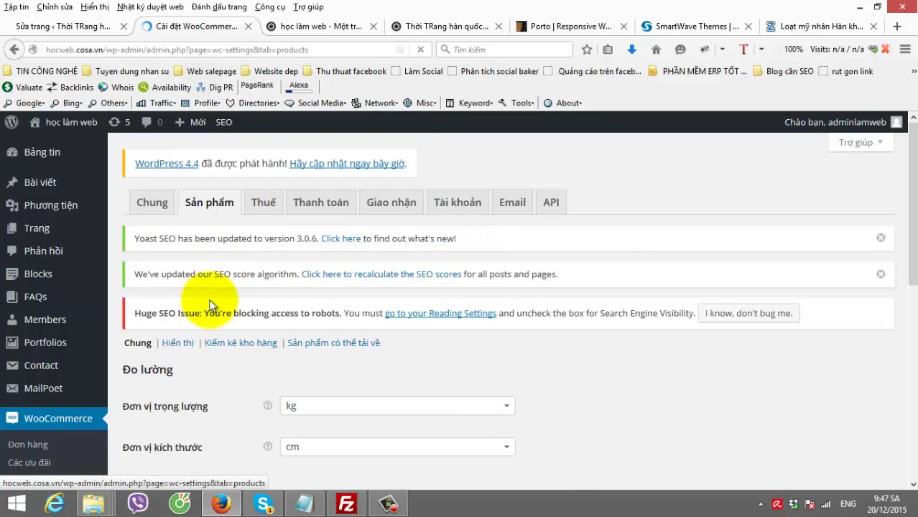
pyautogui.scroll(-2, 215, 309)
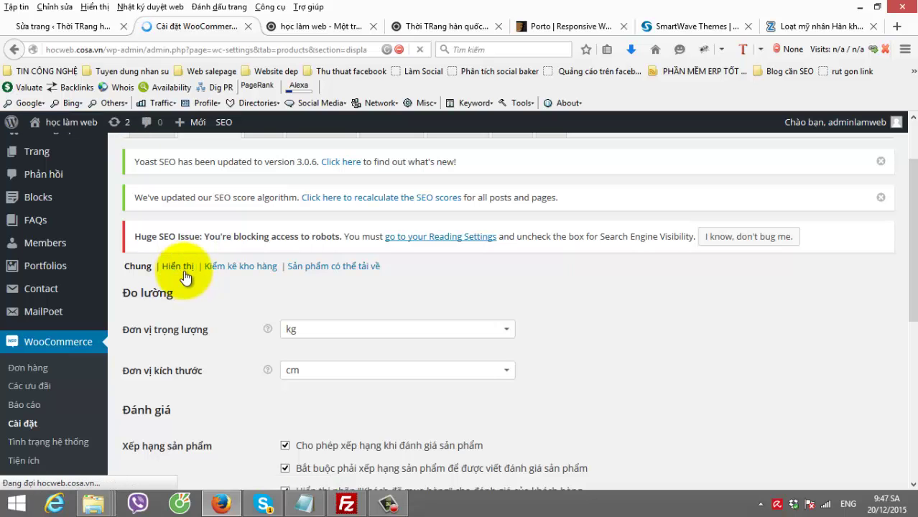
pyautogui.scroll(-10, 219, 298)
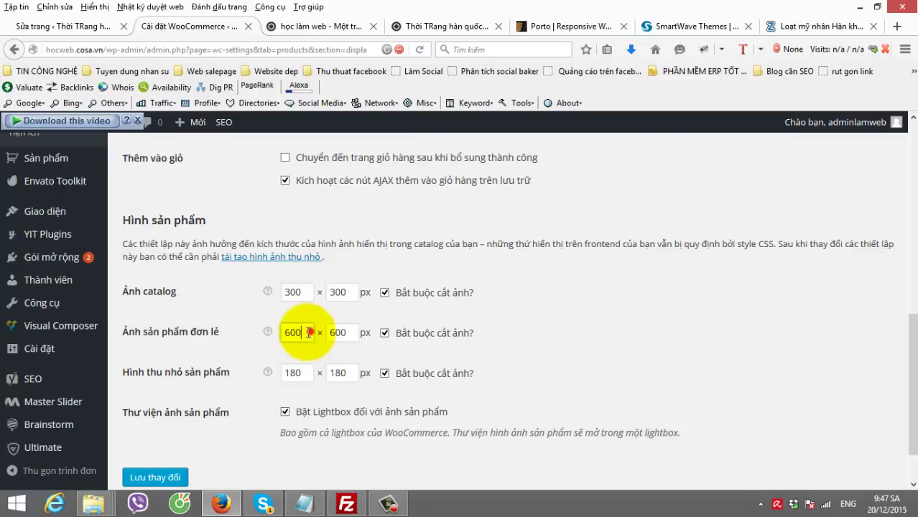
# - Turn off forced cropping (Bắt buộc cắt ảnh) for the catalog, single product and product thumbnail images
pyautogui.moveTo(349, 333); pyautogui.dragTo(328, 335)
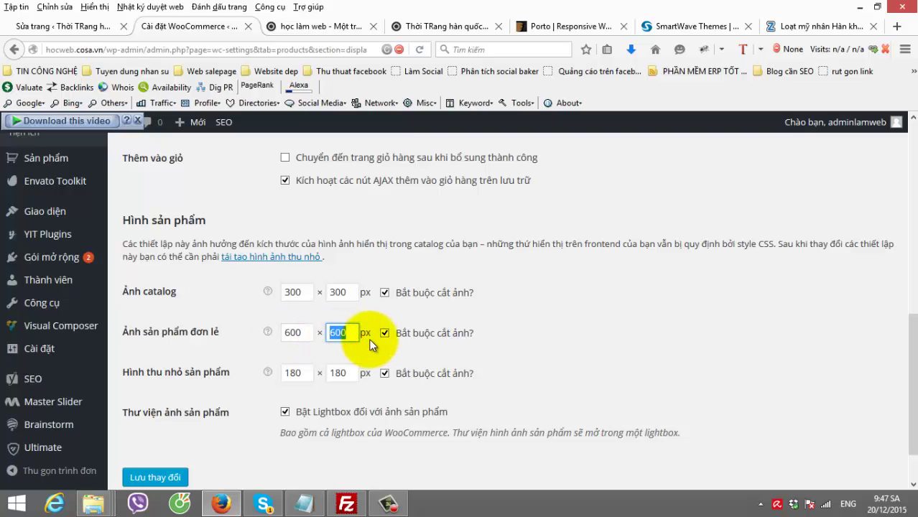
pyautogui.click(302, 333)
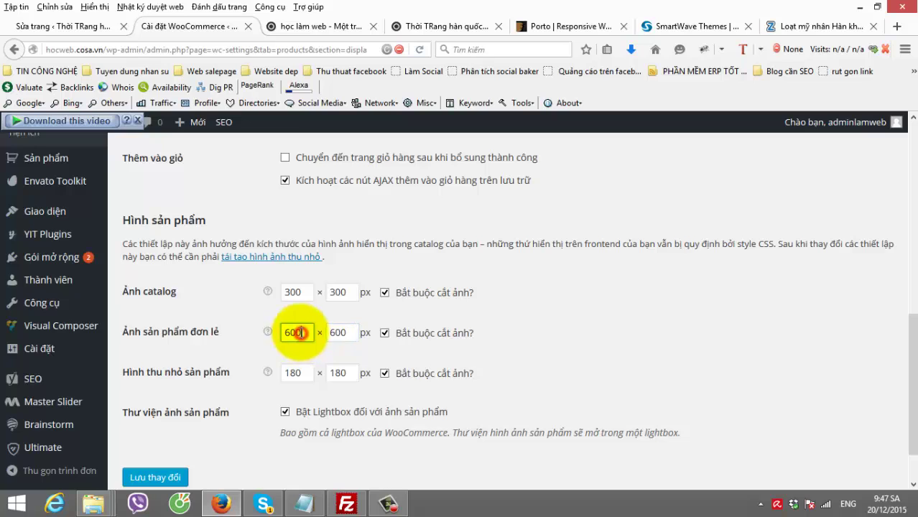
pyautogui.click(384, 293)
pyautogui.click(385, 334)
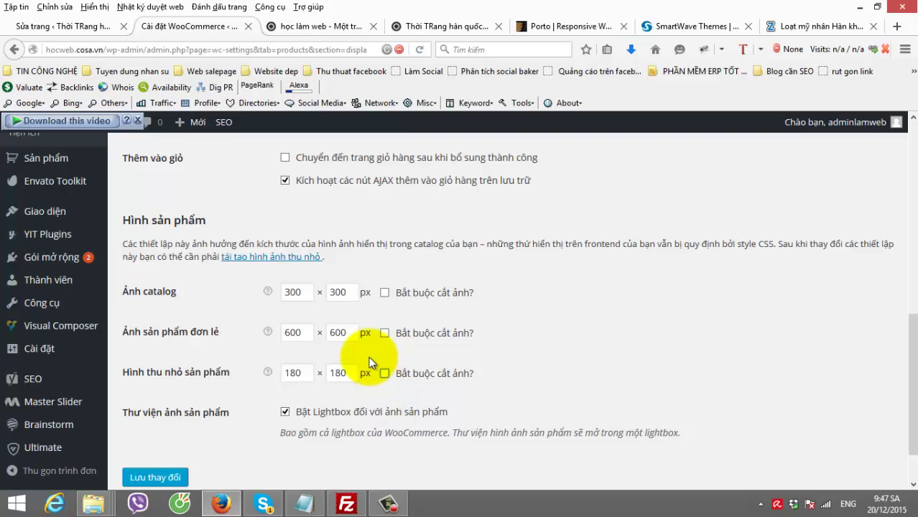
pyautogui.doubleClick(305, 332)
pyautogui.click(338, 332)
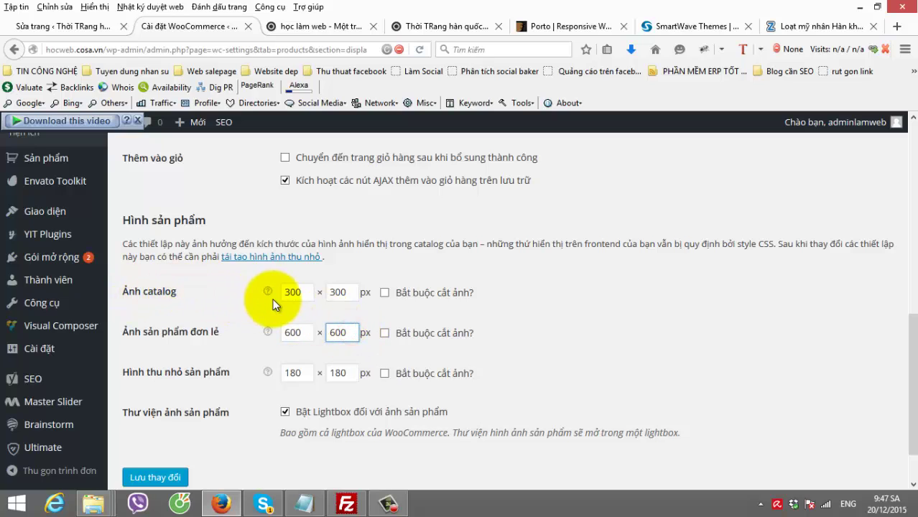
pyautogui.doubleClick(300, 333)
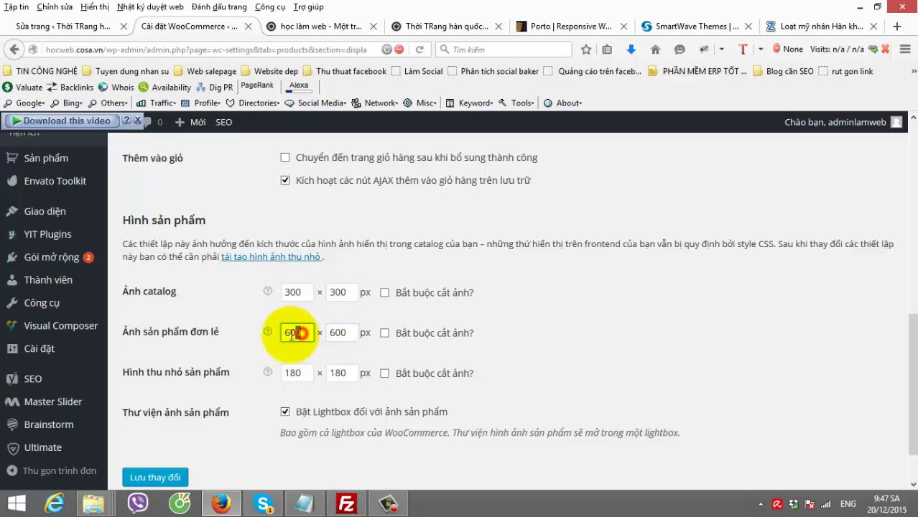
pyautogui.doubleClick(341, 332)
# - Open the Công sở 8 product on the thoitrang.cosa.vn shop and examine how its product image is displayed
pyautogui.click(423, 26)
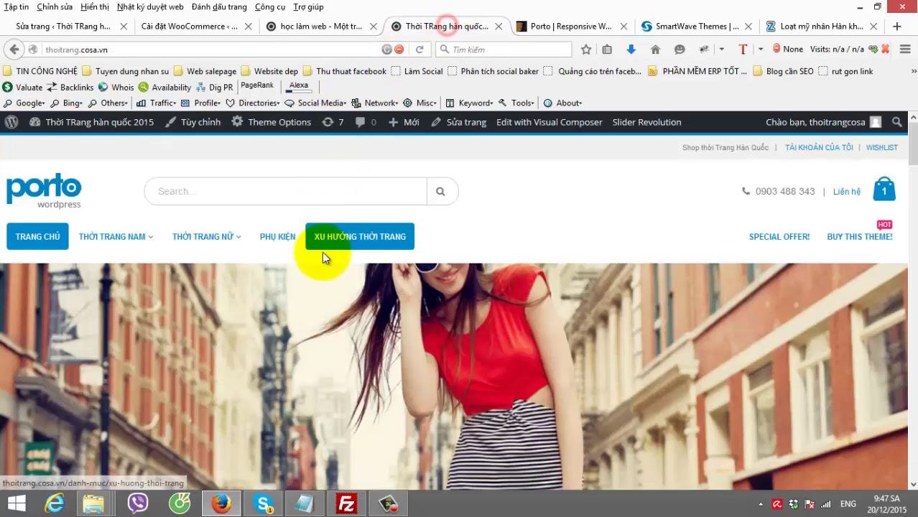
pyautogui.scroll(-5, 324, 257)
pyautogui.scroll(-2, 325, 260)
pyautogui.scroll(1, 188, 349)
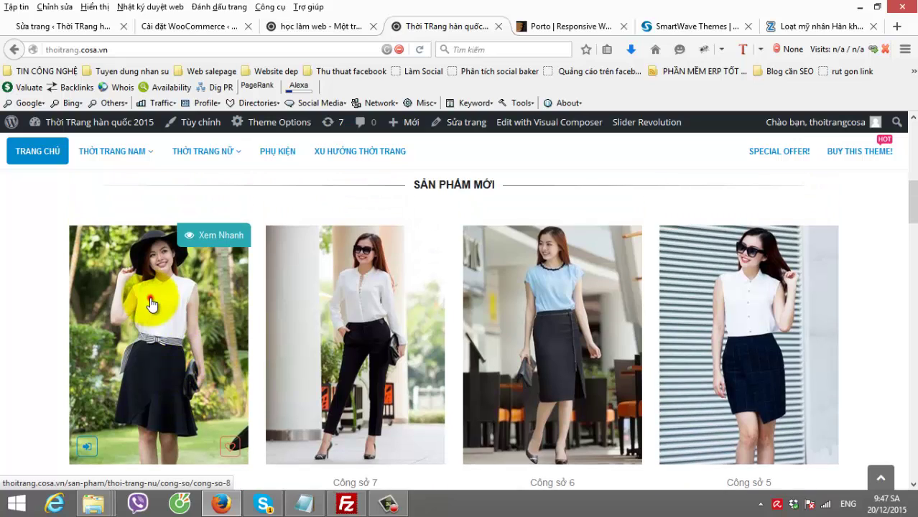
pyautogui.click(147, 297)
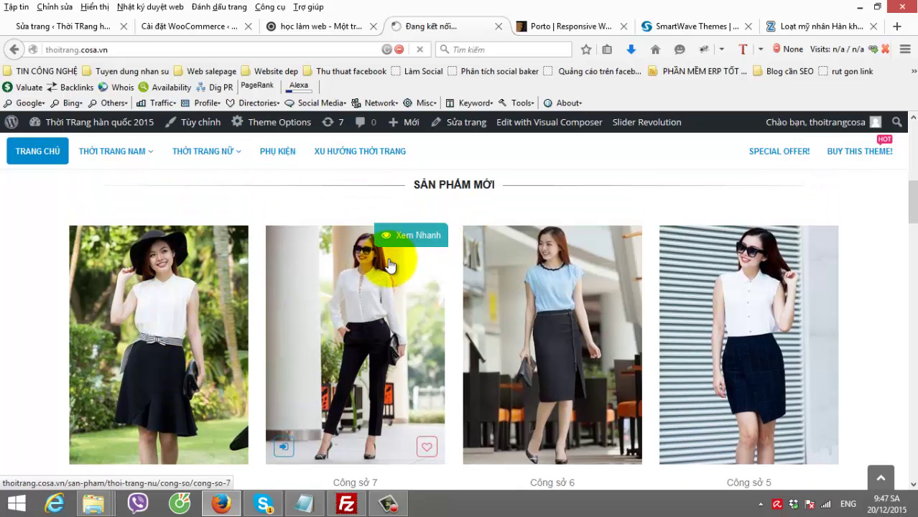
pyautogui.scroll(-3, 262, 269)
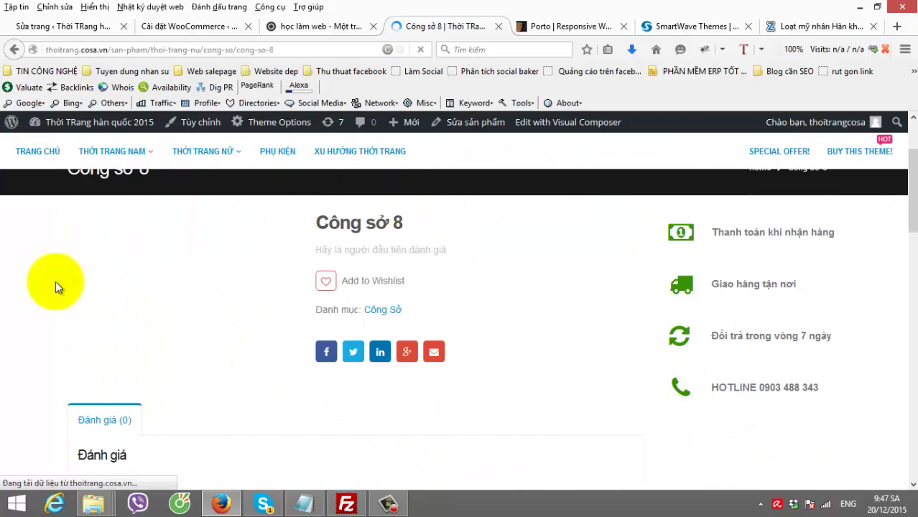
pyautogui.scroll(2, 232, 296)
pyautogui.scroll(-1, 379, 271)
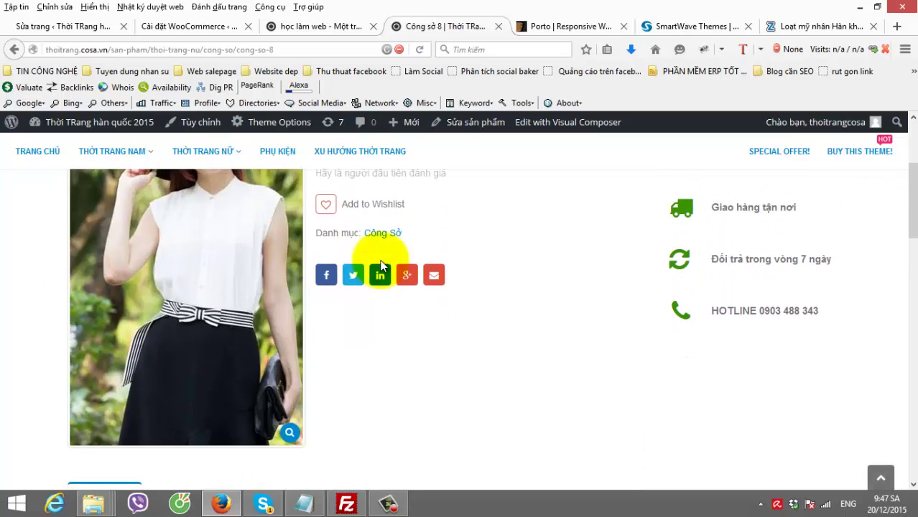
pyautogui.scroll(1, 502, 391)
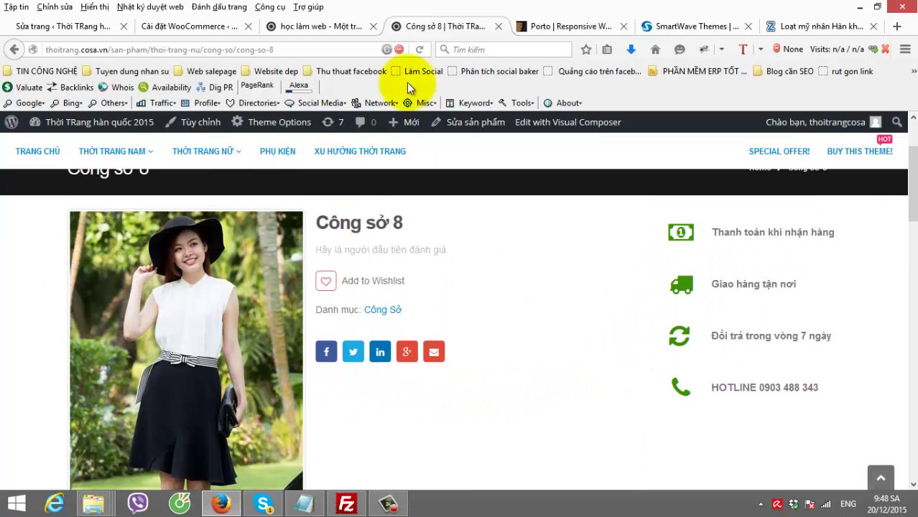
# - Set the single product image size to 555 × 741 px in the WooCommerce display settings and save the changes
pyautogui.click(192, 24)
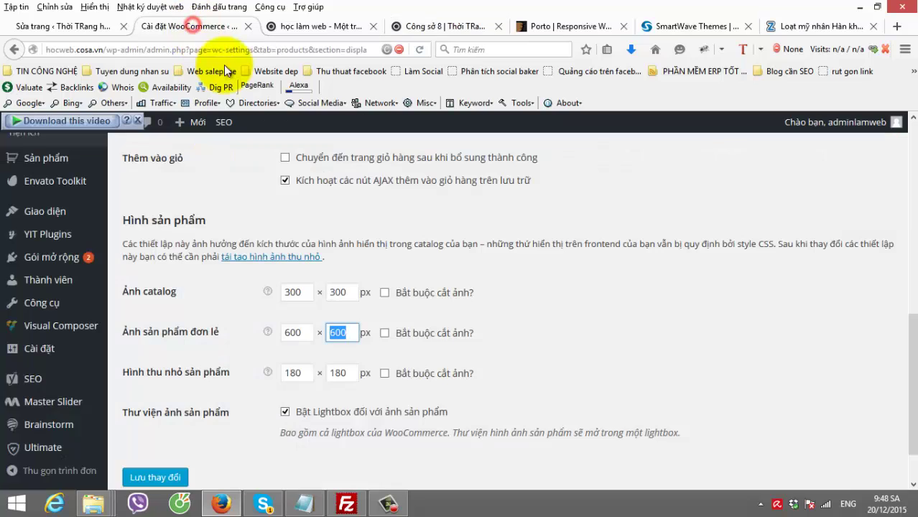
pyautogui.doubleClick(338, 332)
pyautogui.moveTo(308, 338); pyautogui.dragTo(266, 336)
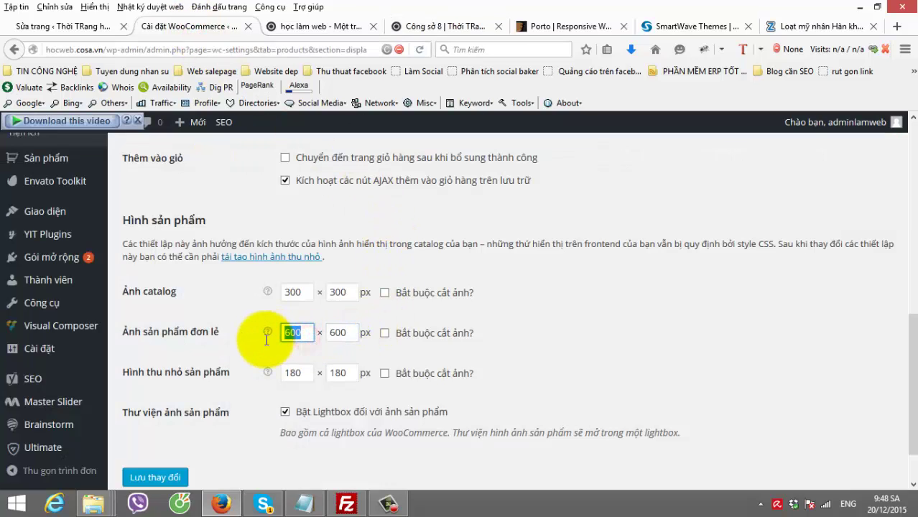
pyautogui.write('555')
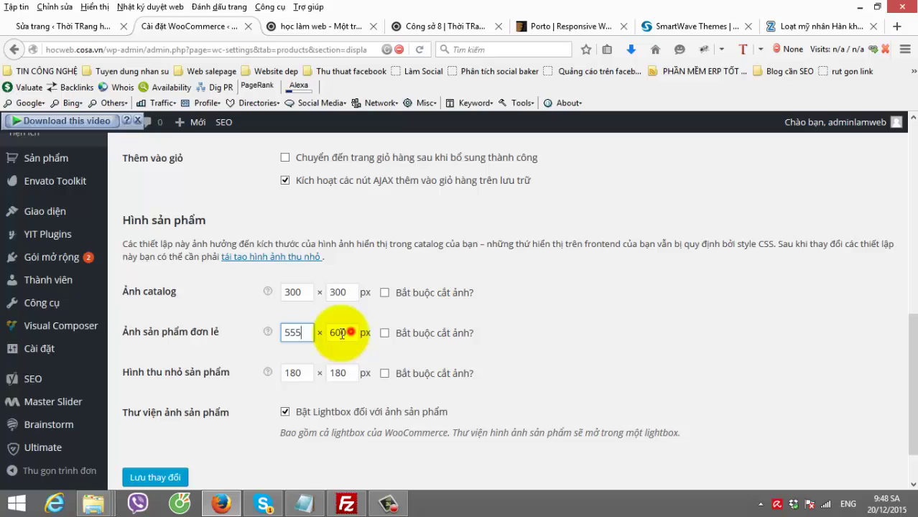
pyautogui.press('Tab')
pyautogui.write('7')
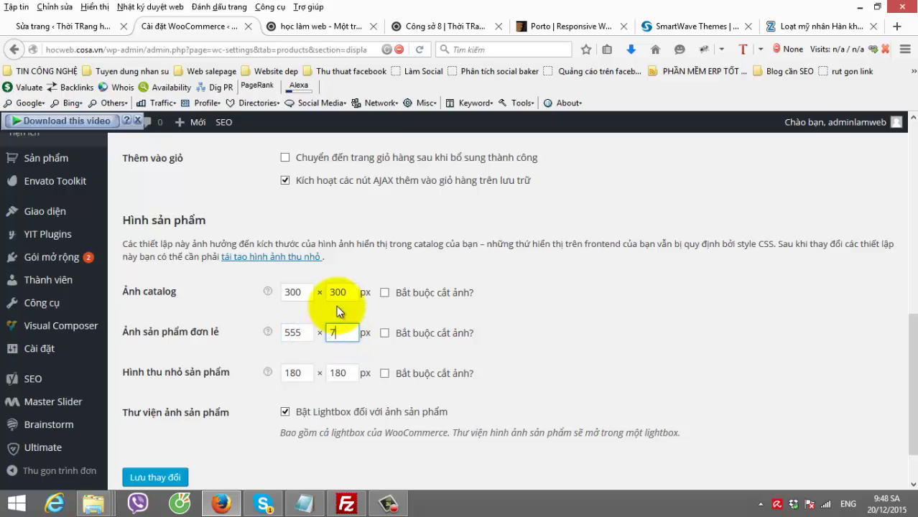
pyautogui.write('741')
pyautogui.click(686, 355)
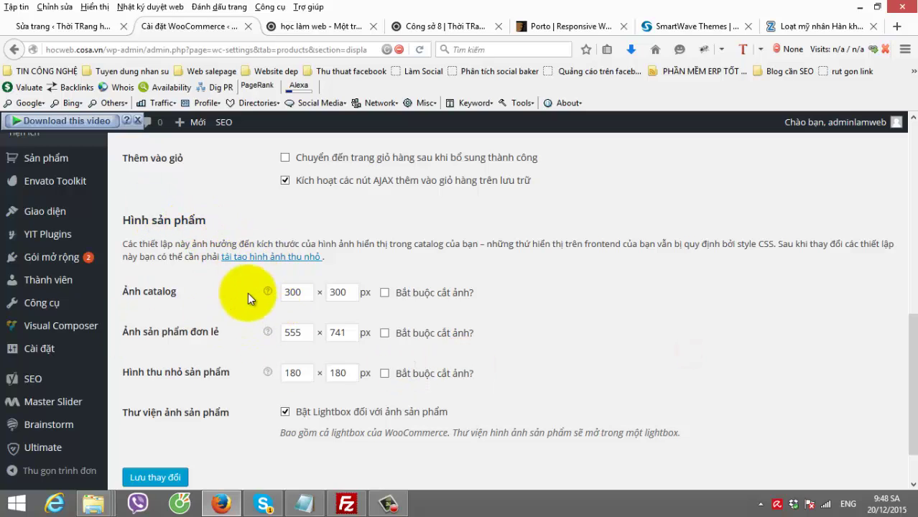
pyautogui.click(166, 477)
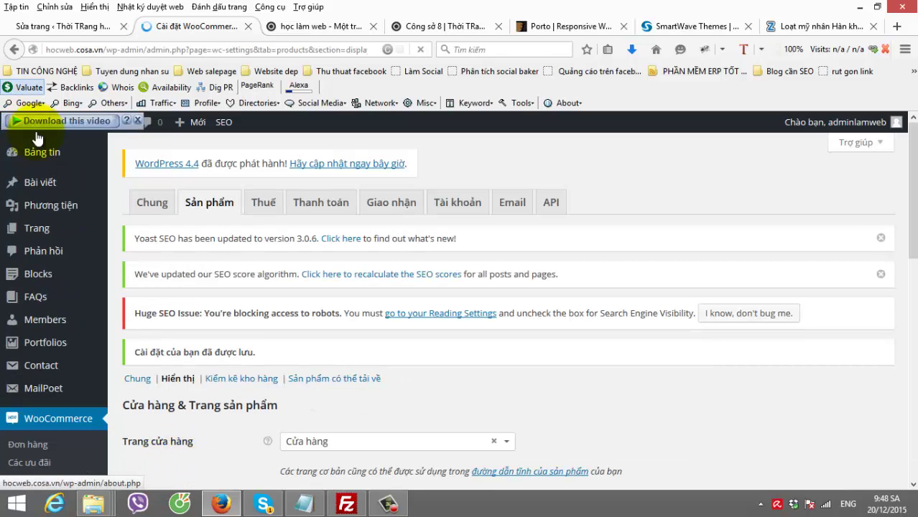
# - Open the product Sản phẩm 1 for editing from the product list and assign it to the Áo đầm category
pyautogui.scroll(-4, 69, 344)
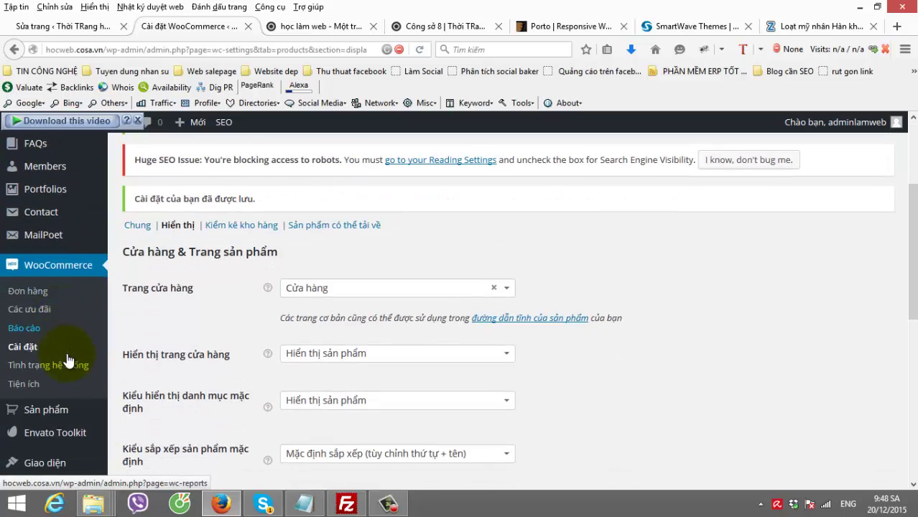
pyautogui.scroll(-3, 68, 360)
pyautogui.moveTo(72, 259)
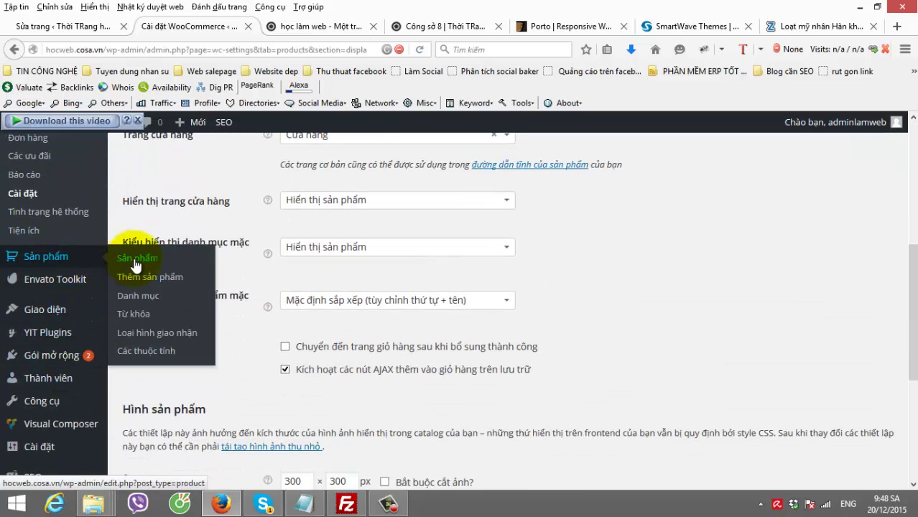
pyautogui.click(136, 260)
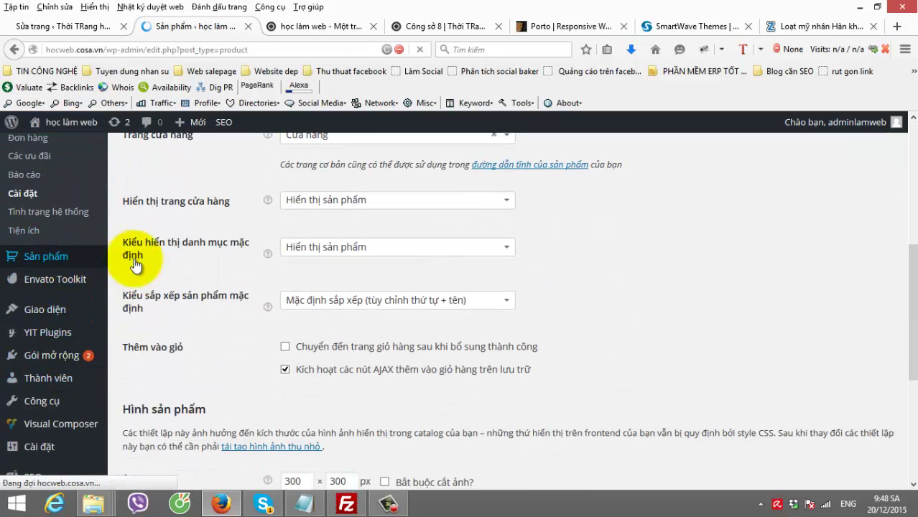
pyautogui.scroll(-5, 199, 302)
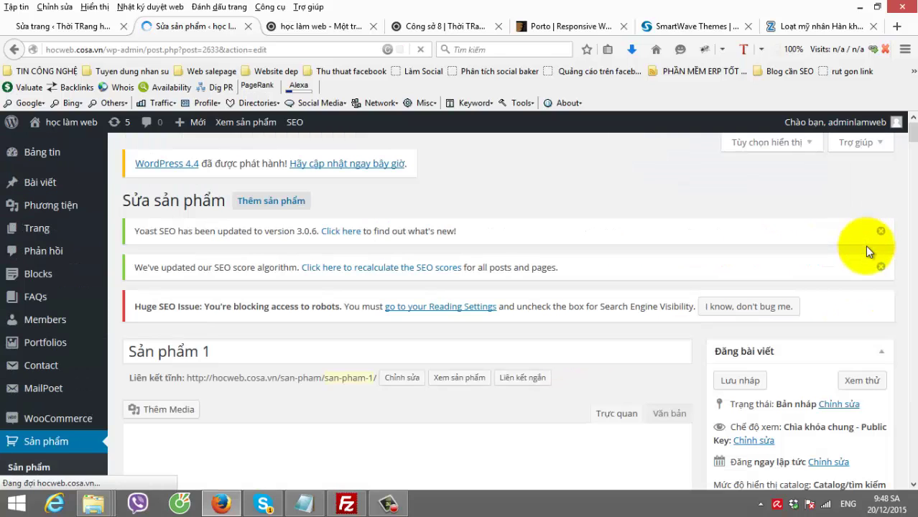
pyautogui.moveTo(914, 152); pyautogui.dragTo(897, 164)
pyautogui.click(757, 141)
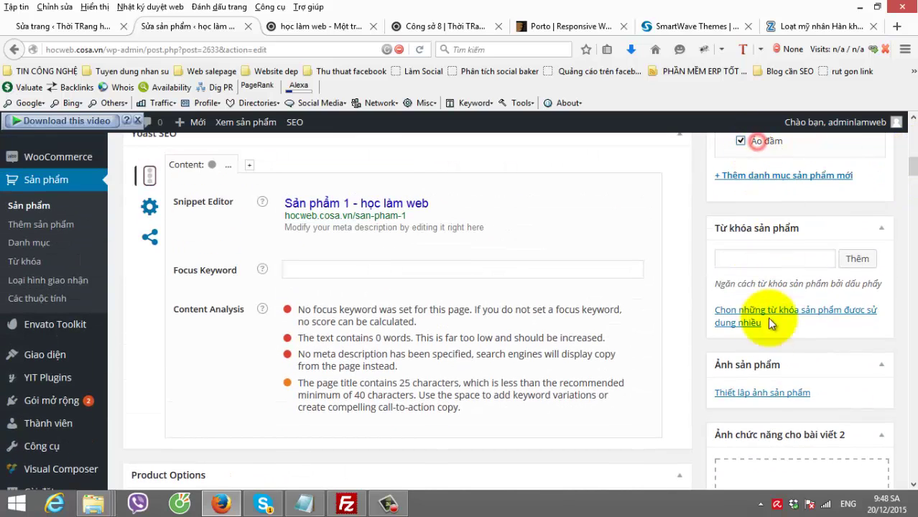
# - Set dam1-555.jpg from the media library as the product image, copying its title dam1-555 into the alternative text
pyautogui.click(754, 391)
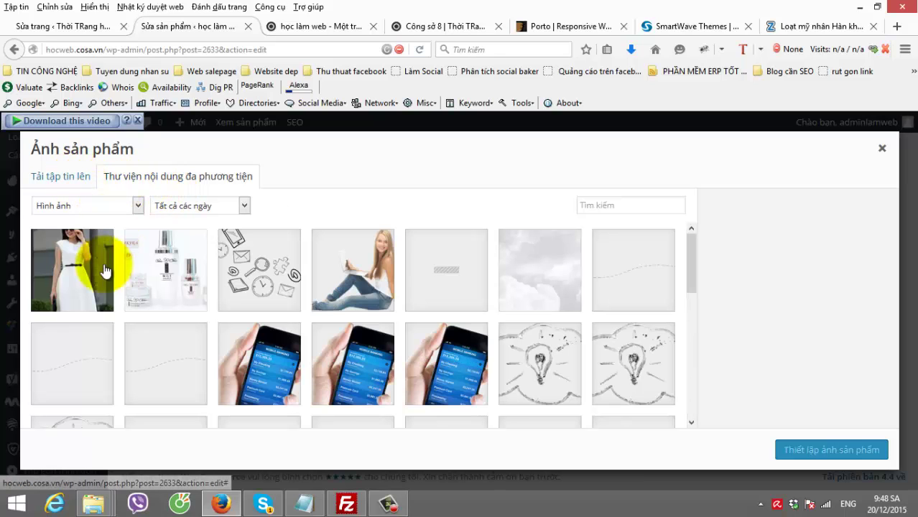
pyautogui.click(68, 269)
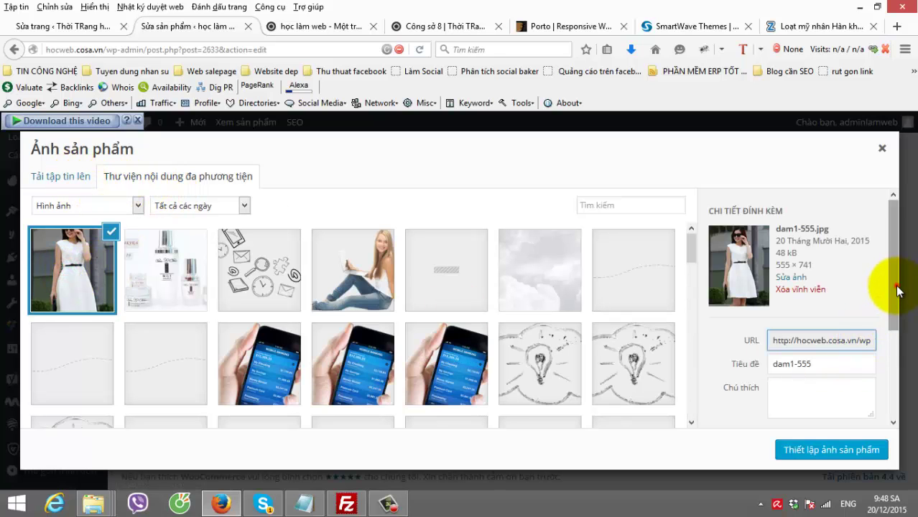
pyautogui.scroll(-2, 887, 287)
pyautogui.moveTo(819, 293); pyautogui.dragTo(707, 297)
pyautogui.hotkey('ctrl', 'c')
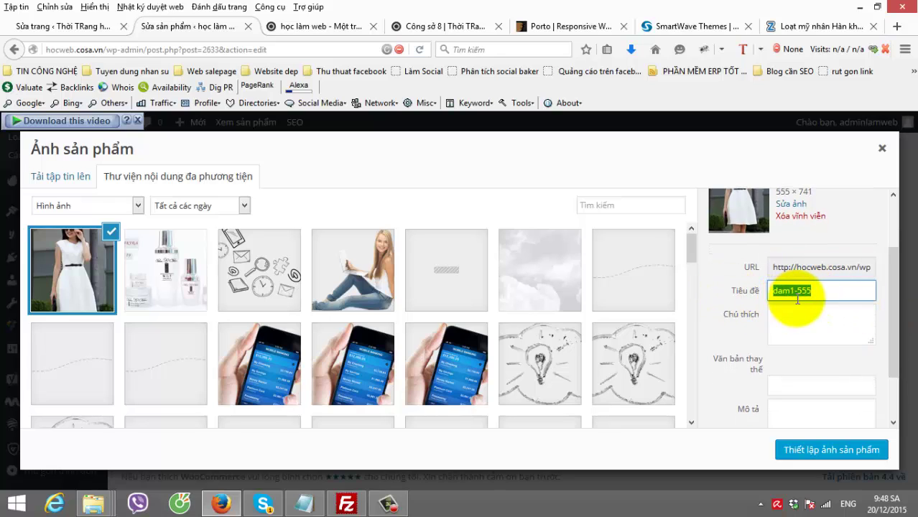
pyautogui.click(790, 380)
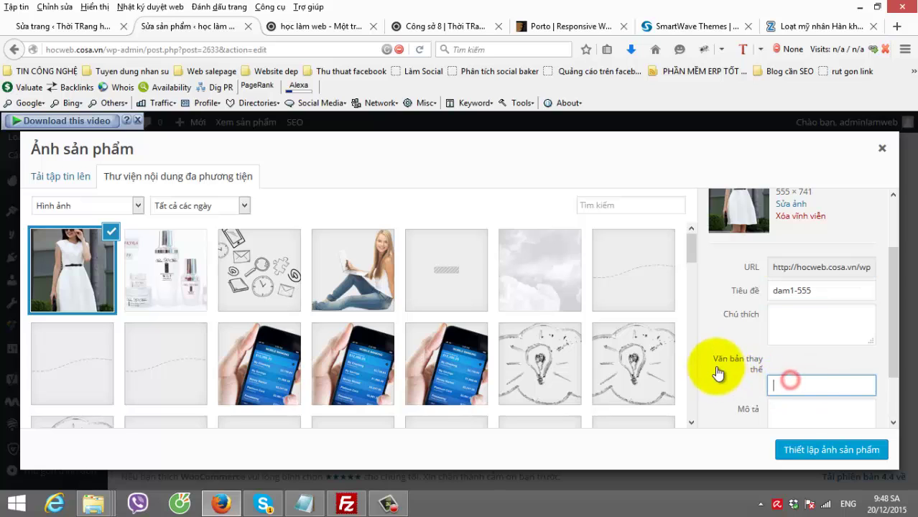
pyautogui.hotkey('ctrl', 'v')
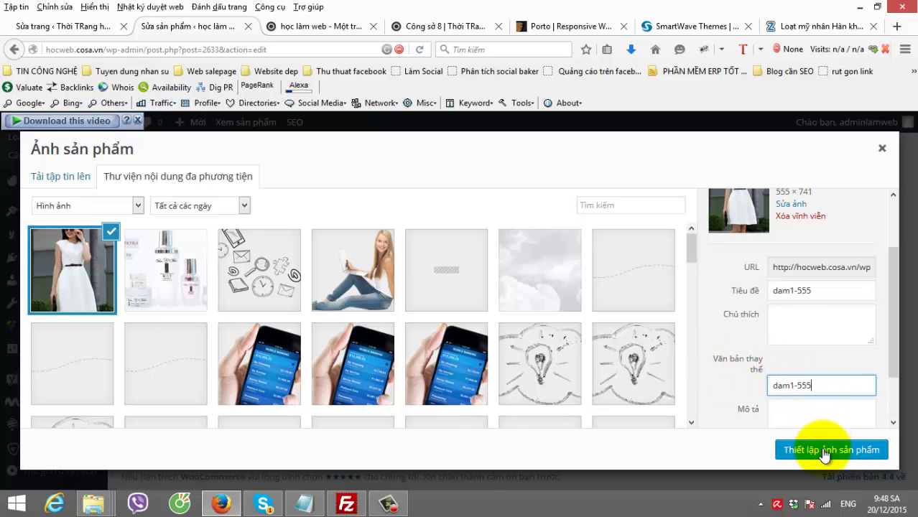
pyautogui.click(824, 452)
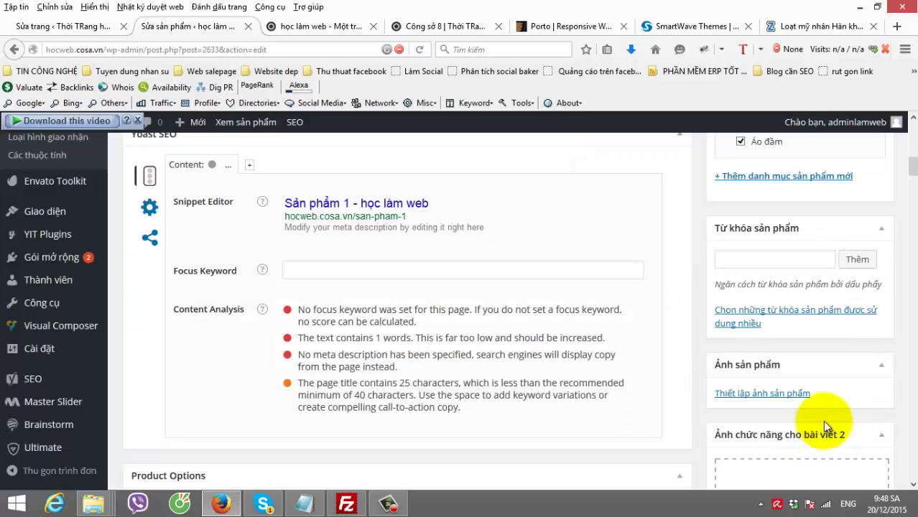
# - Look over the custom tab fields of the Product Options section and collapse that section
pyautogui.moveTo(910, 167); pyautogui.dragTo(910, 188)
pyautogui.scroll(4, 665, 252)
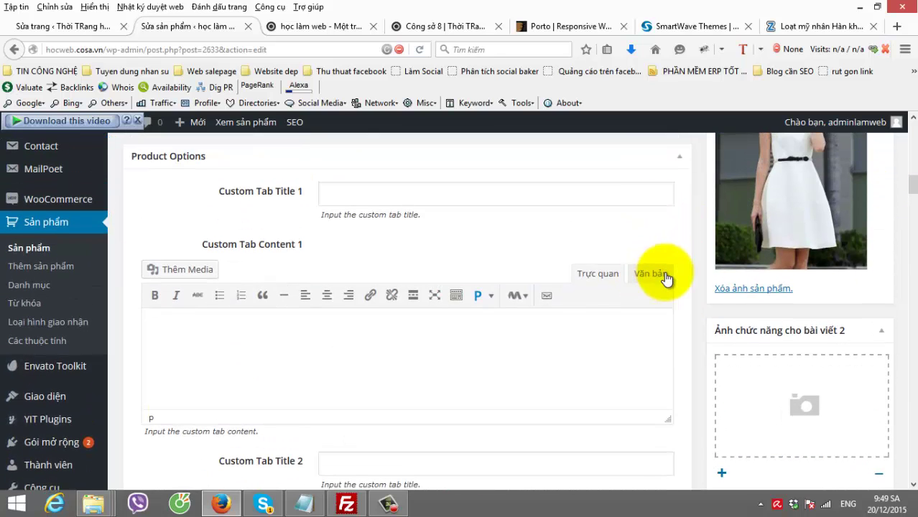
pyautogui.click(675, 236)
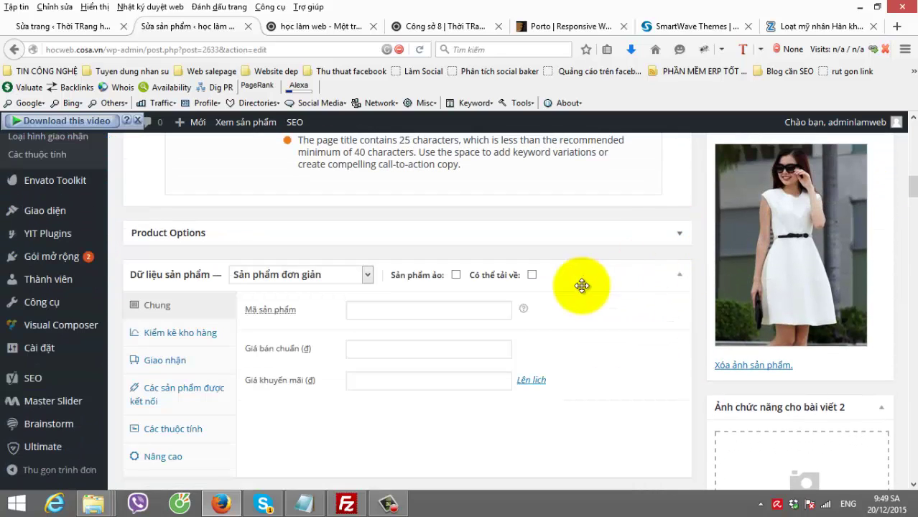
pyautogui.click(384, 348)
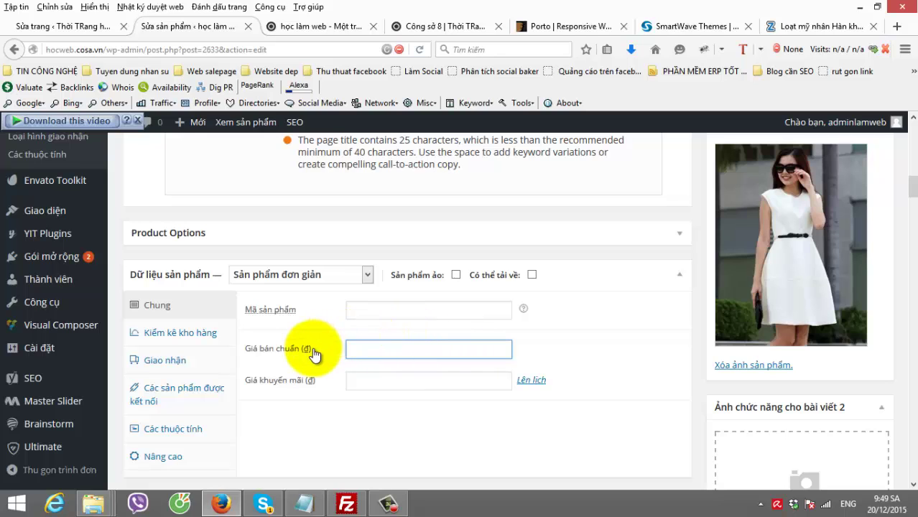
pyautogui.scroll(-2, 312, 353)
pyautogui.scroll(2, 663, 235)
pyautogui.click(676, 237)
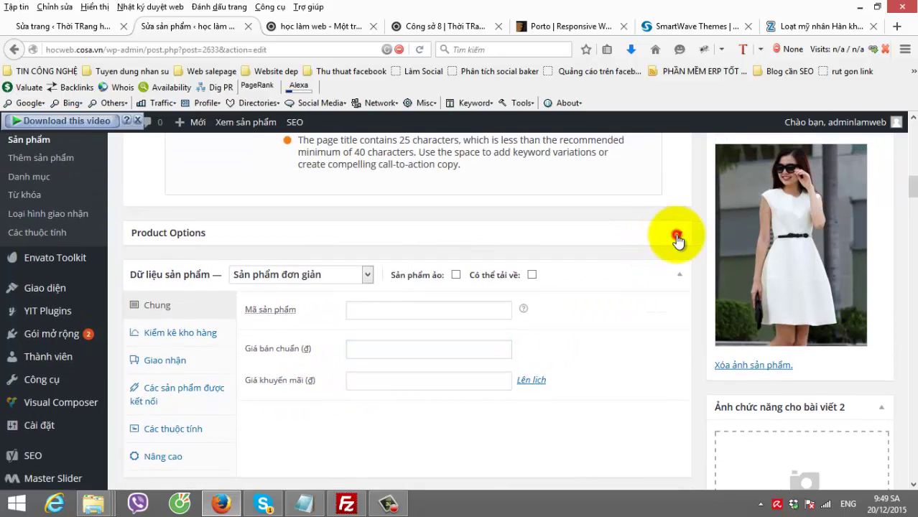
pyautogui.scroll(-5, 564, 252)
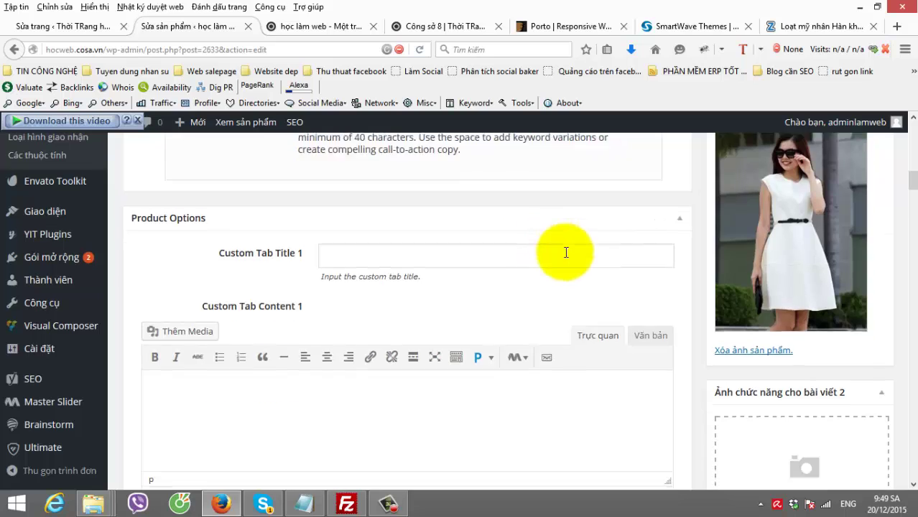
pyautogui.scroll(4, 652, 250)
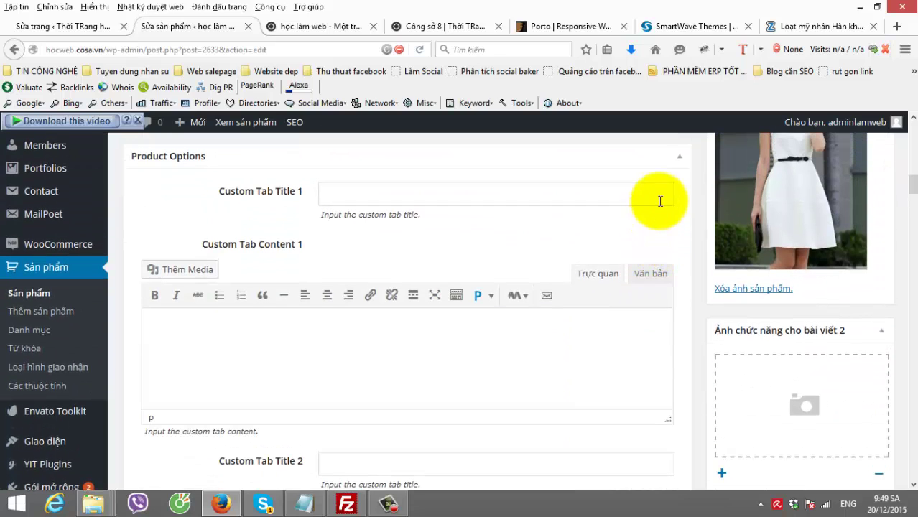
pyautogui.click(675, 162)
# - Set the regular price of Sản phẩm 1 to 200000 and its sale price to 100000
pyautogui.click(372, 272)
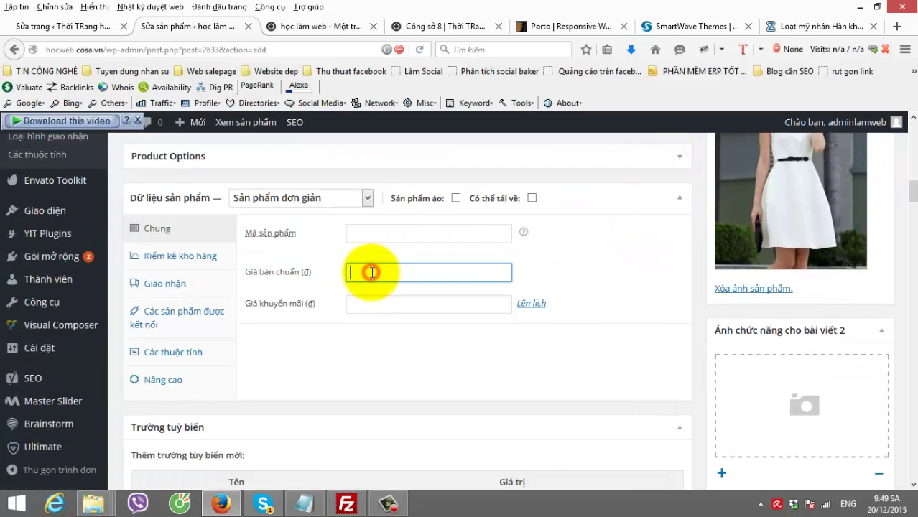
pyautogui.write('200')
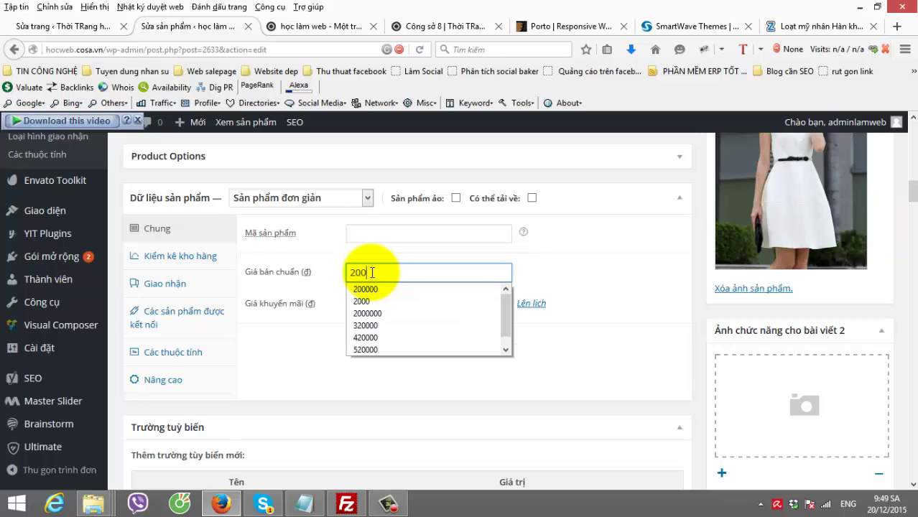
pyautogui.write('000')
pyautogui.click(661, 283)
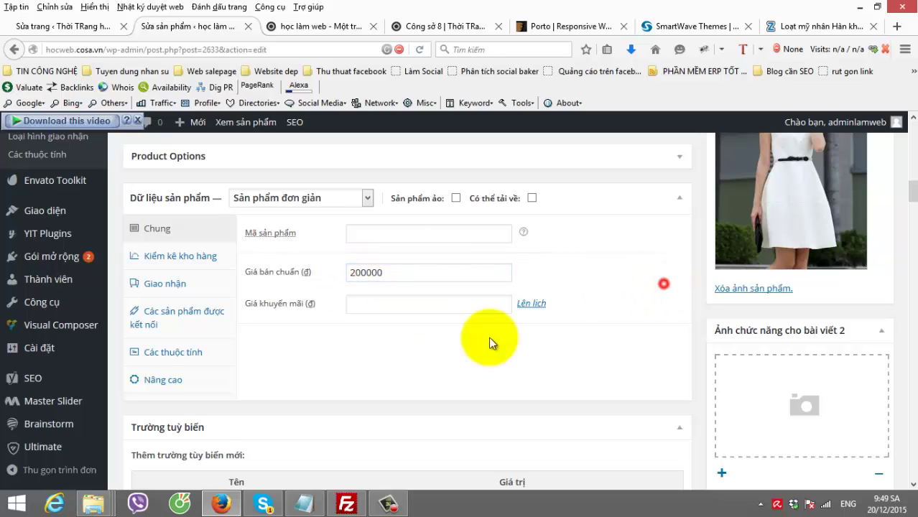
pyautogui.click(381, 300)
pyautogui.write('10')
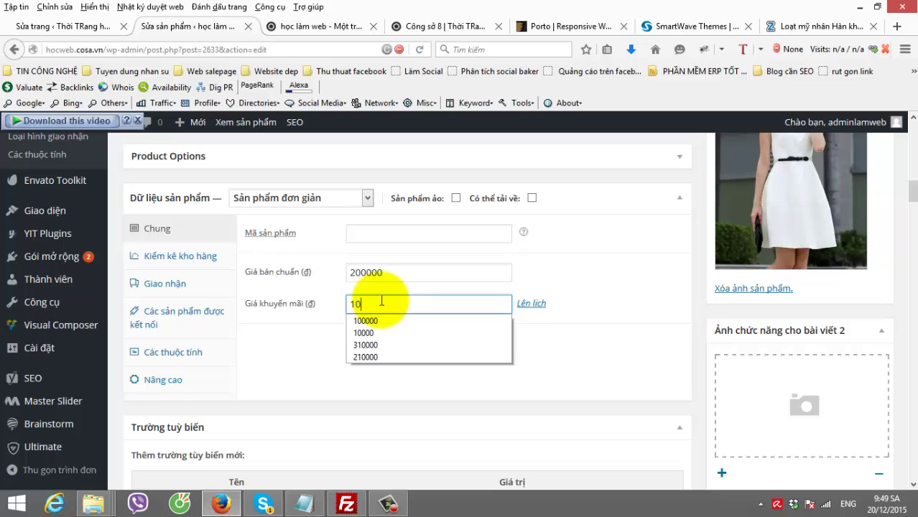
pyautogui.write('0000')
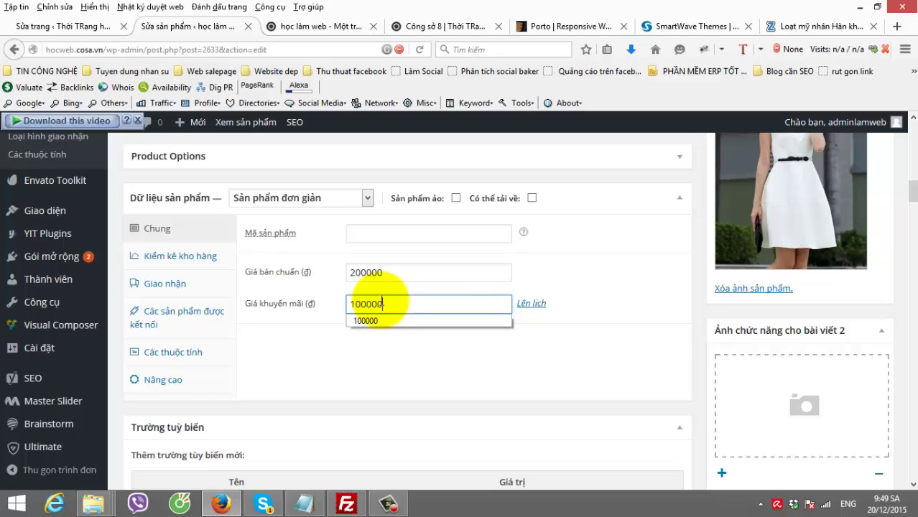
pyautogui.click(638, 254)
# - Collapse the custom fields section and enter "Mô tả ngắn về sản phẩm" as the product's short description
pyautogui.scroll(-3, 364, 324)
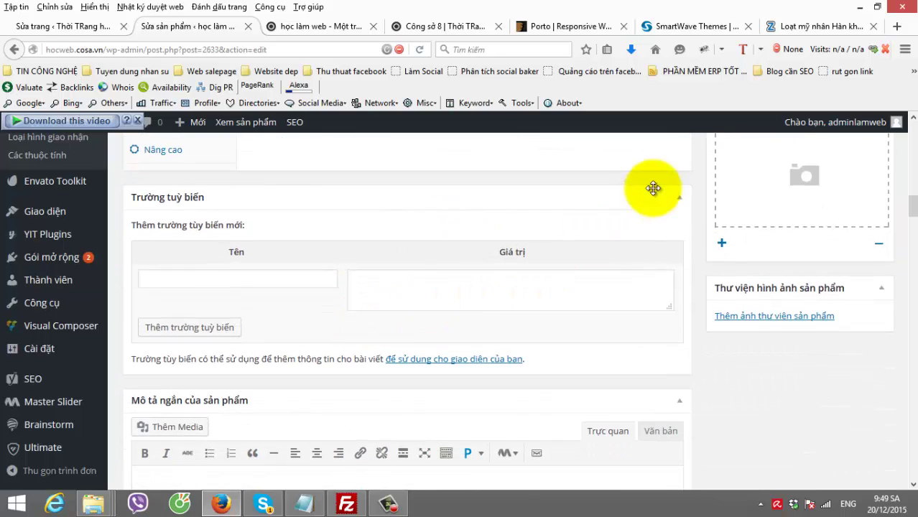
pyautogui.click(683, 198)
pyautogui.scroll(-1, 236, 349)
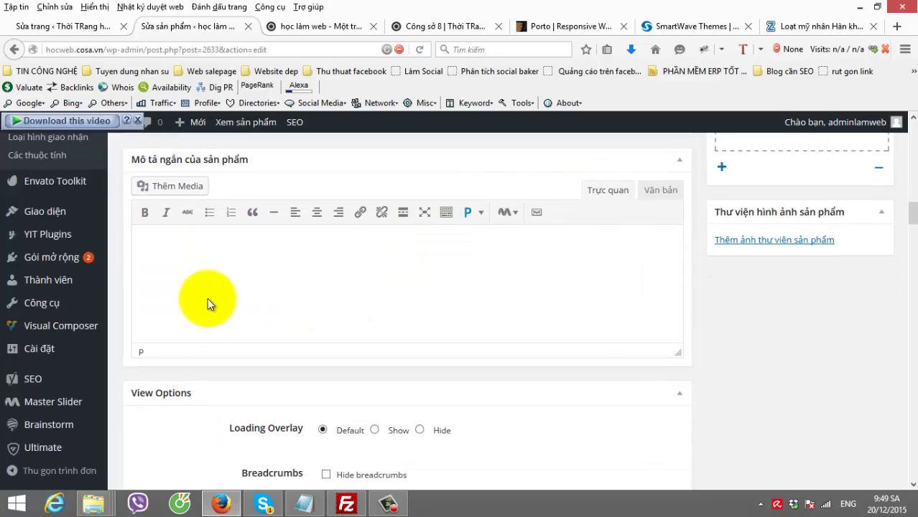
pyautogui.click(212, 258)
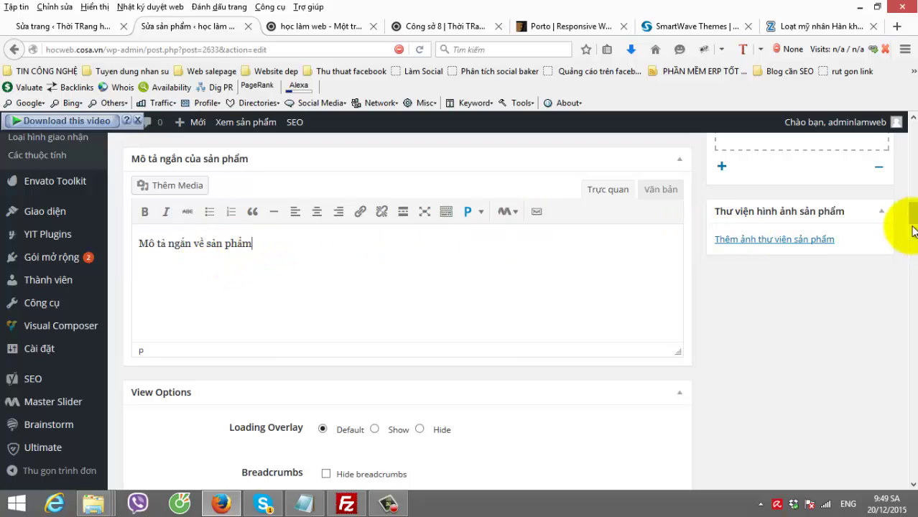
# - Publish Sản phẩm 1, glancing at the học làm web front page while it saves
pyautogui.moveTo(913, 216); pyautogui.dragTo(911, 154)
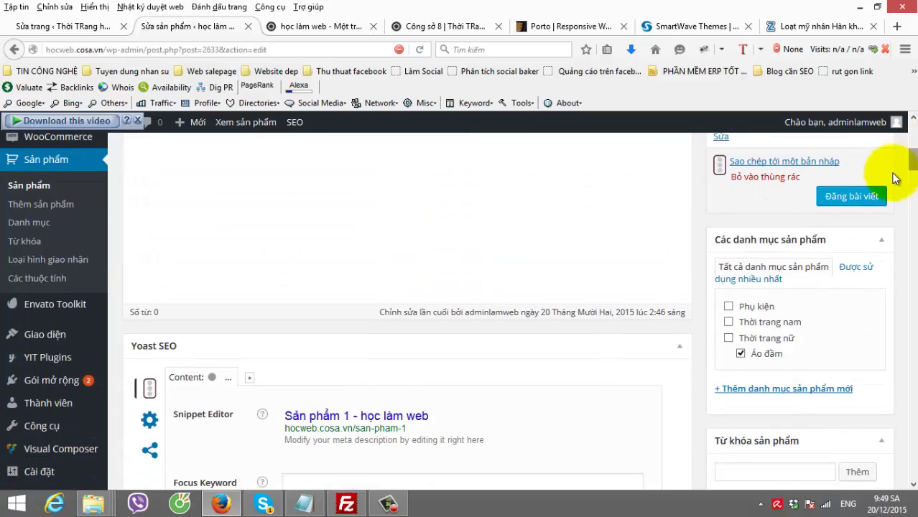
pyautogui.click(871, 202)
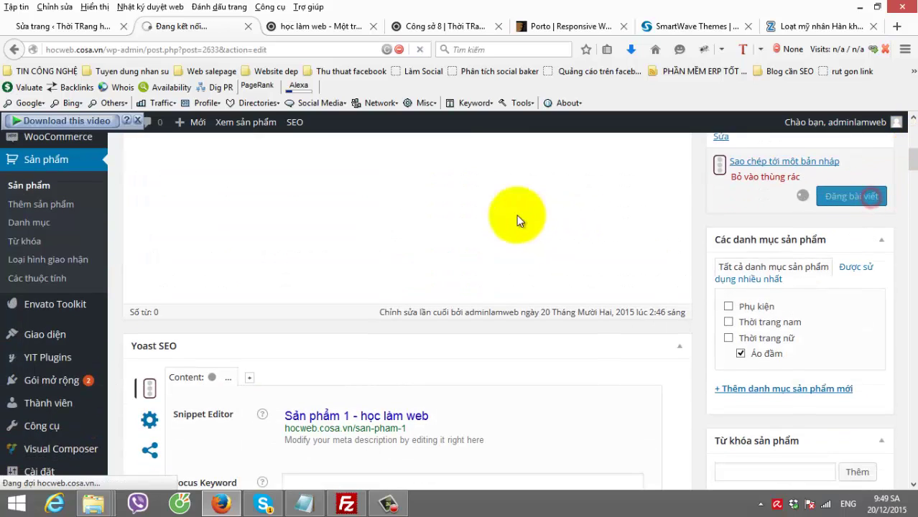
pyautogui.click(310, 26)
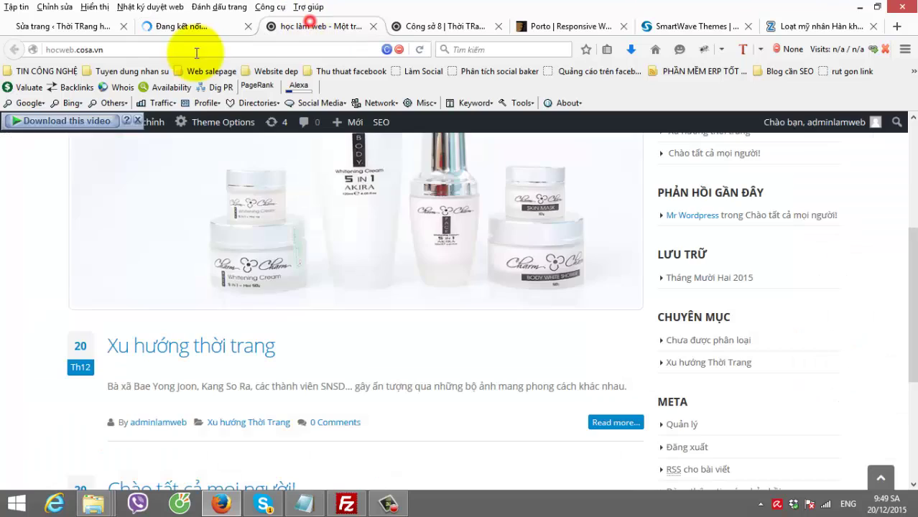
pyautogui.click(169, 27)
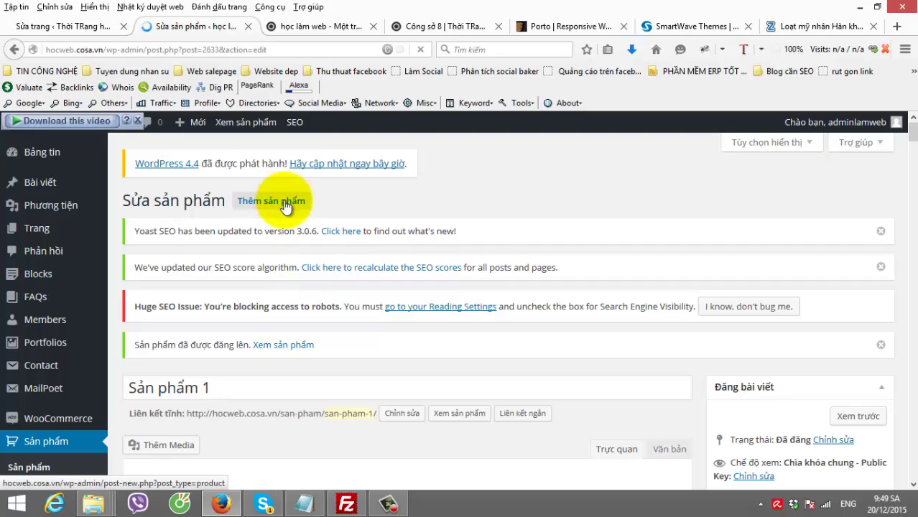
# - Add a new product titled Sản phẩm 2 and assign it to the Áo đầm category
pyautogui.click(288, 204)
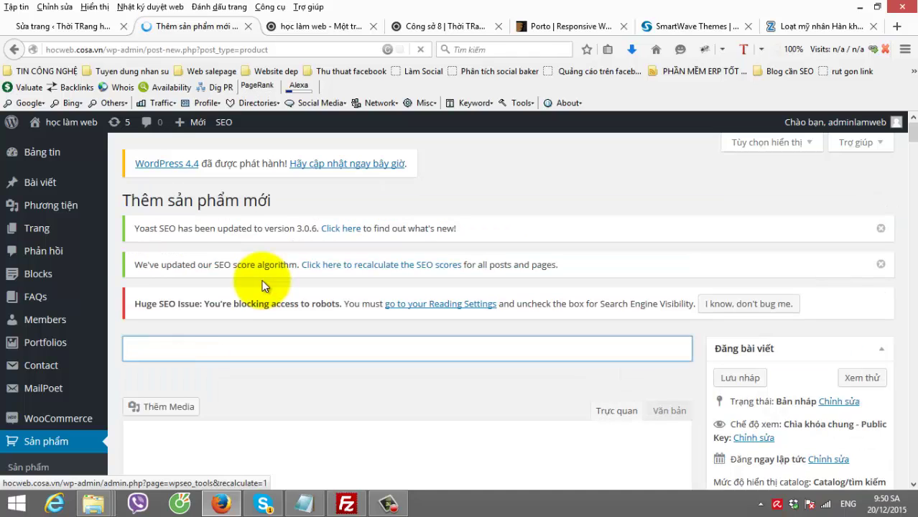
pyautogui.write('Sản phẩm 2')
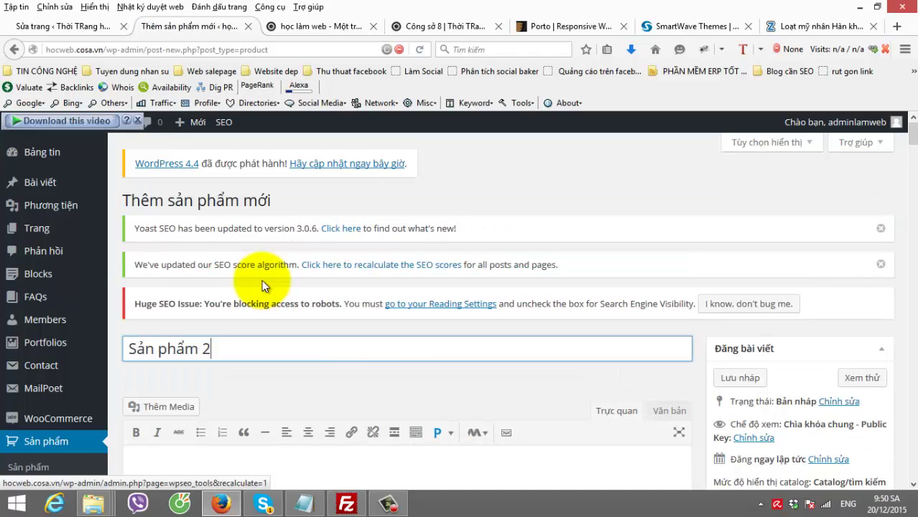
pyautogui.scroll(-5, 746, 312)
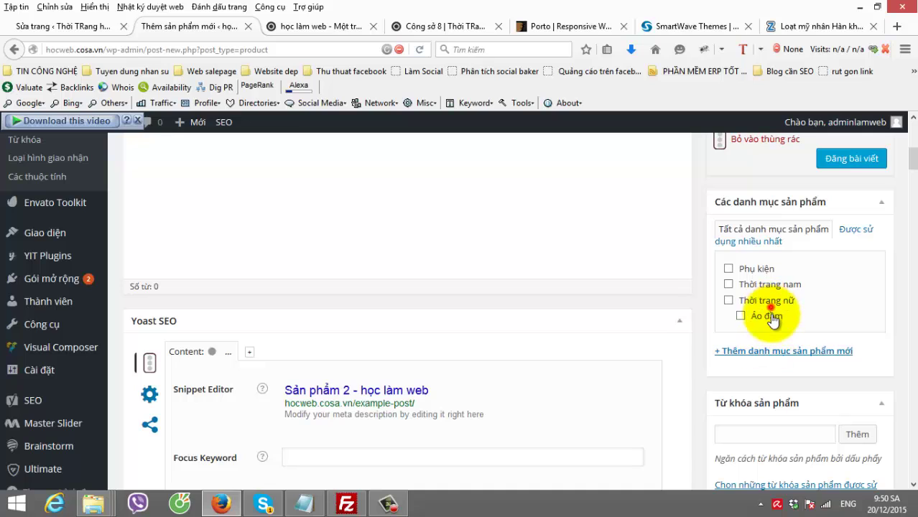
pyautogui.click(768, 317)
pyautogui.click(768, 287)
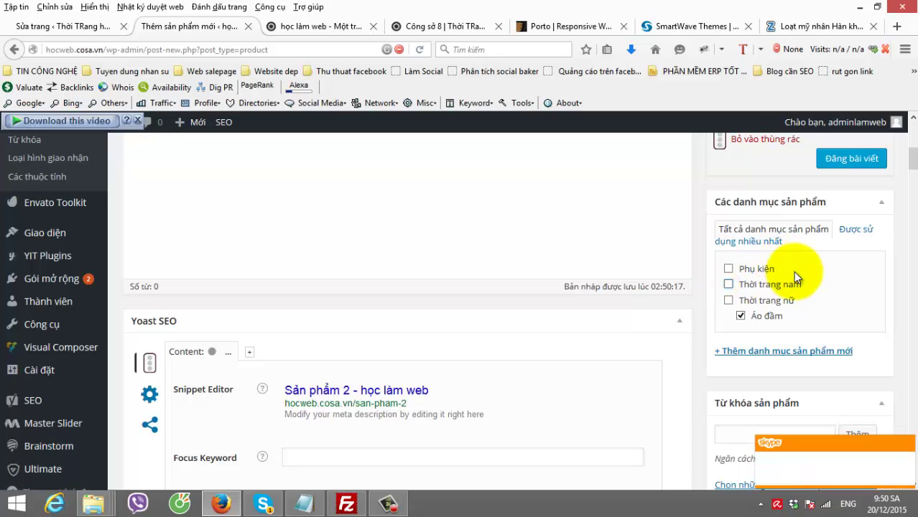
# - Upload dam2-555.jpg from the computer for use as the product image of Sản phẩm 2
pyautogui.scroll(-3, 793, 276)
pyautogui.click(754, 338)
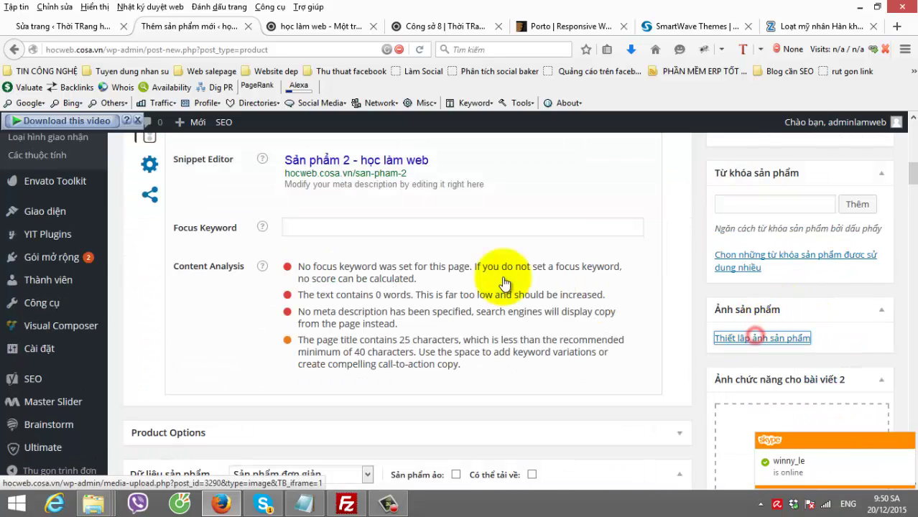
pyautogui.click(81, 186)
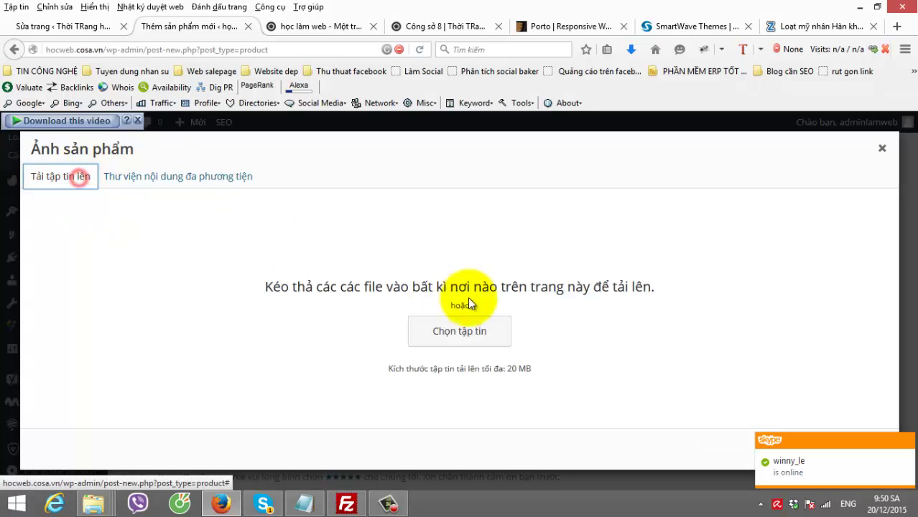
pyautogui.click(474, 338)
pyautogui.doubleClick(546, 205)
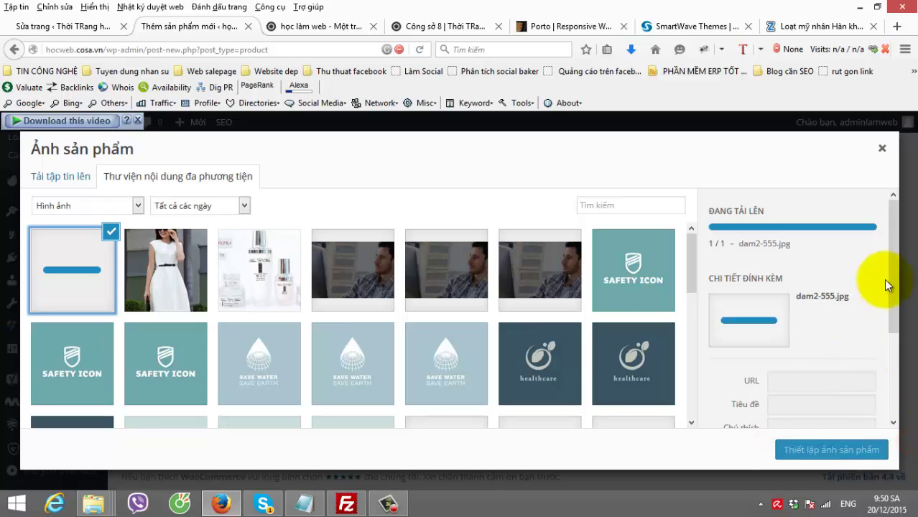
# - Copy the uploaded image's title dam2-555 into its alternative text and set it as the product image
pyautogui.scroll(-2, 884, 328)
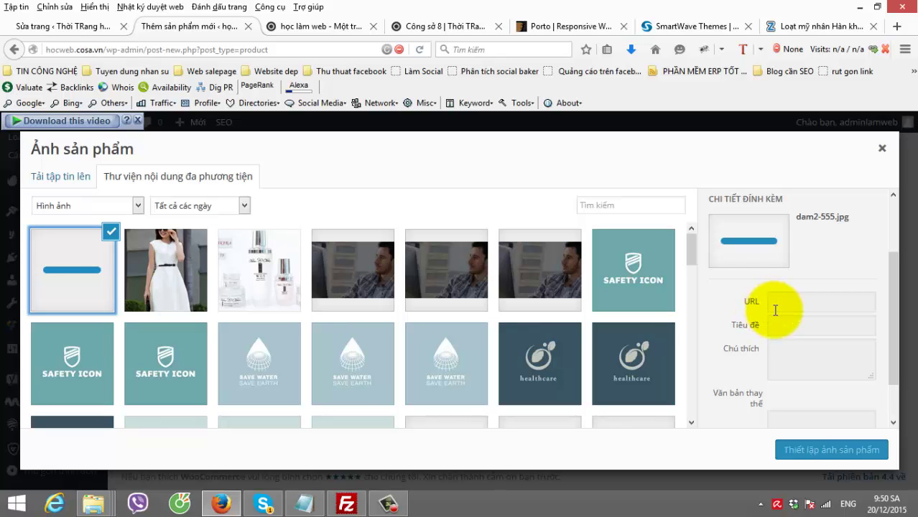
pyautogui.moveTo(688, 245); pyautogui.dragTo(682, 224)
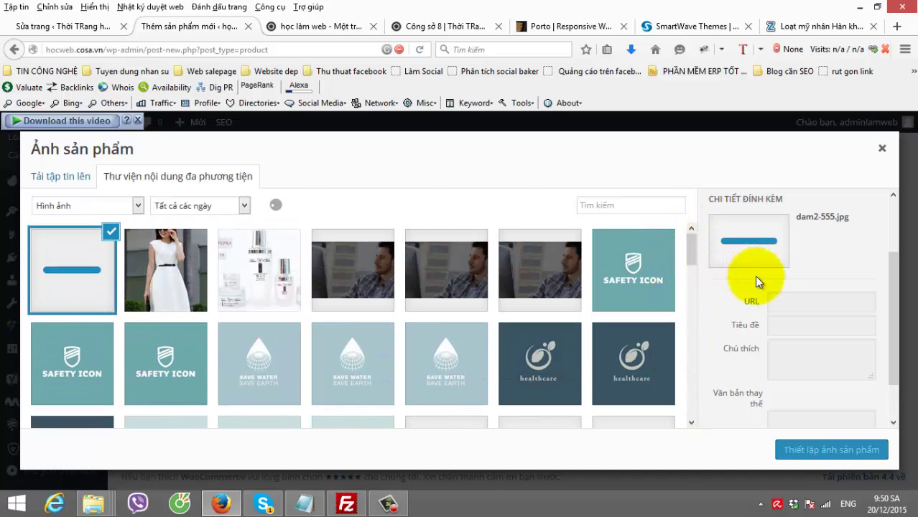
pyautogui.doubleClick(819, 284)
pyautogui.hotkey('ctrl', 'c')
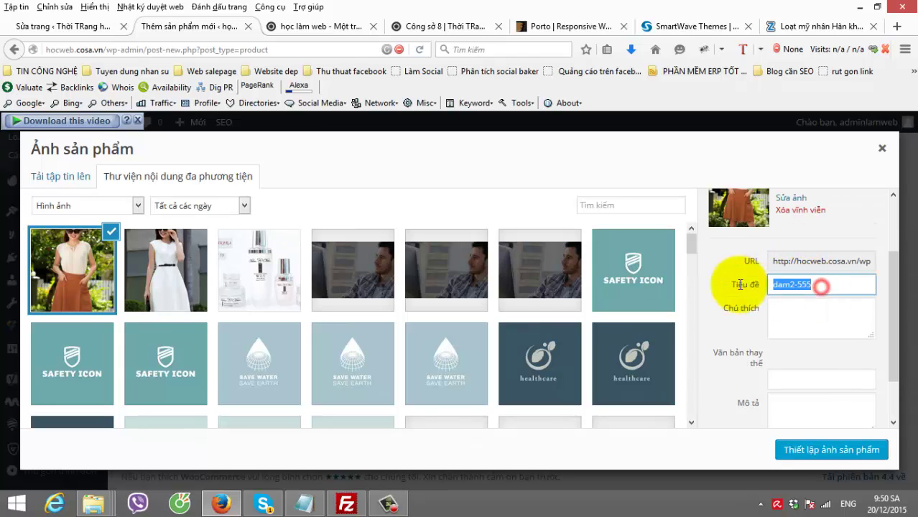
pyautogui.click(817, 382)
pyautogui.hotkey('ctrl', 'v')
pyautogui.click(819, 450)
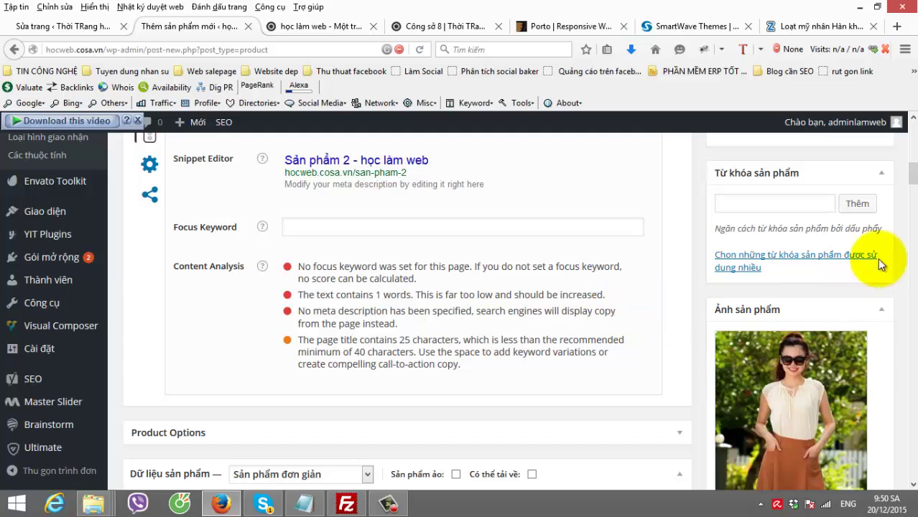
# - Set the regular price of Sản phẩm 2 to 100000 in the product data
pyautogui.scroll(2, 901, 174)
pyautogui.scroll(-6, 901, 241)
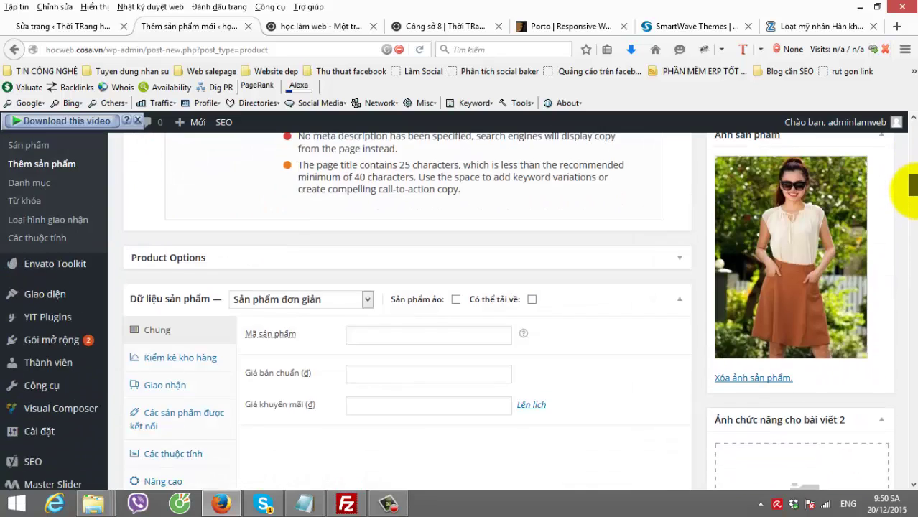
pyautogui.click(380, 278)
pyautogui.write('10')
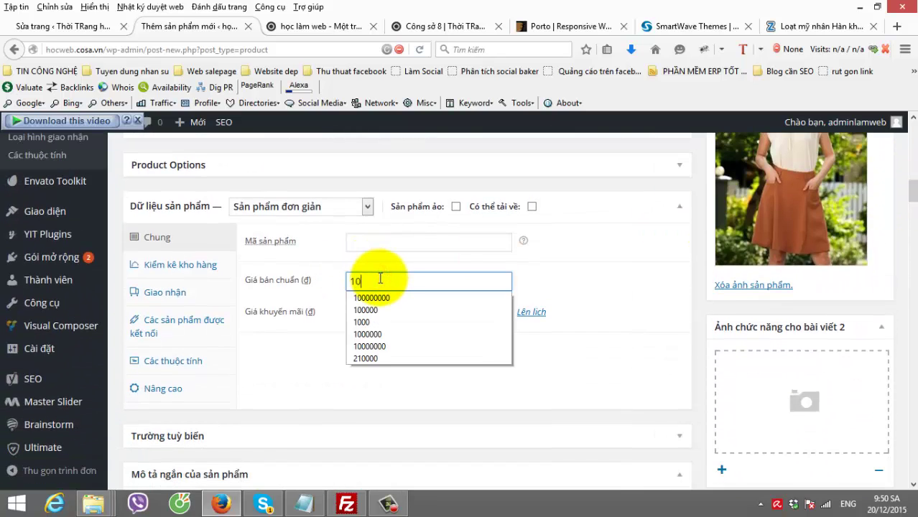
pyautogui.write('0000')
pyautogui.click(554, 274)
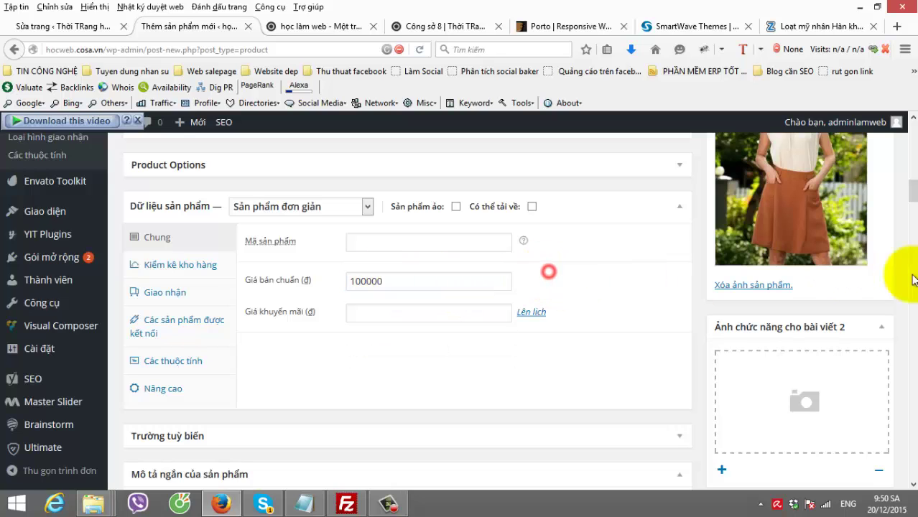
# - Publish the product Sản phẩm 2 and look over its reloaded edit page
pyautogui.scroll(5, 912, 276)
pyautogui.scroll(4, 908, 265)
pyautogui.click(865, 274)
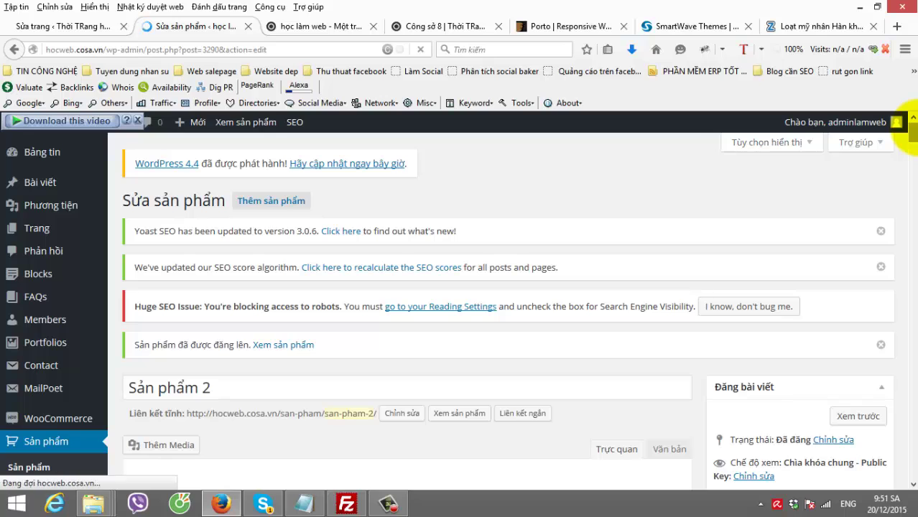
pyautogui.moveTo(912, 134); pyautogui.dragTo(912, 144)
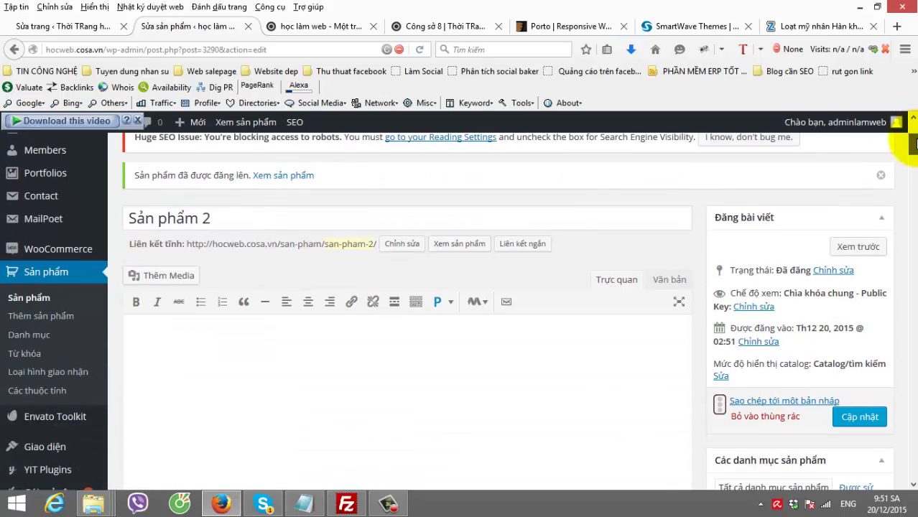
pyautogui.scroll(5, 338, 230)
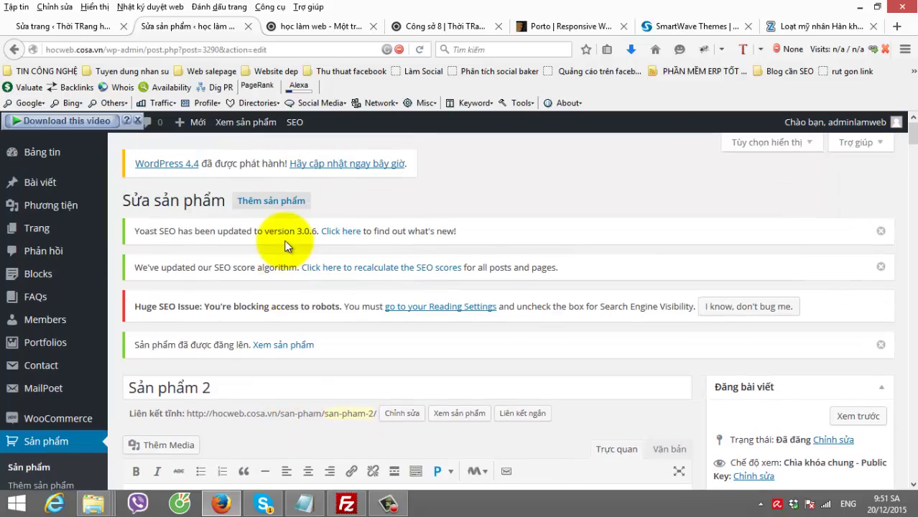
# - Start a new product titled Sản phẩm 3 and assign it to the Áo đầm category
pyautogui.click(276, 202)
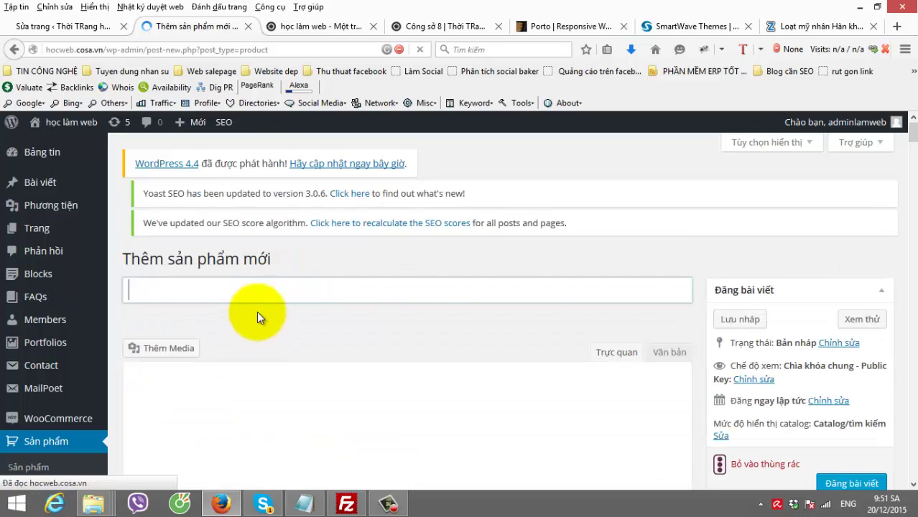
pyautogui.write('Sả')
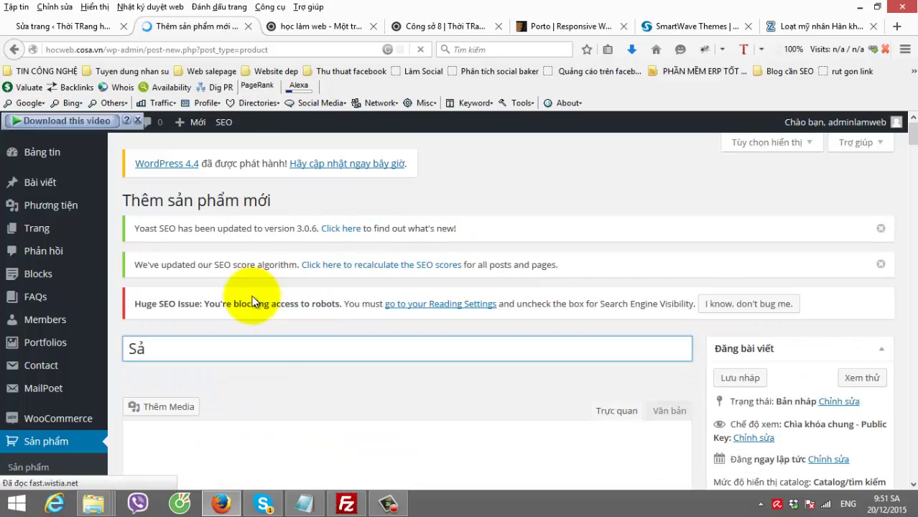
pyautogui.write('n phẩm 3')
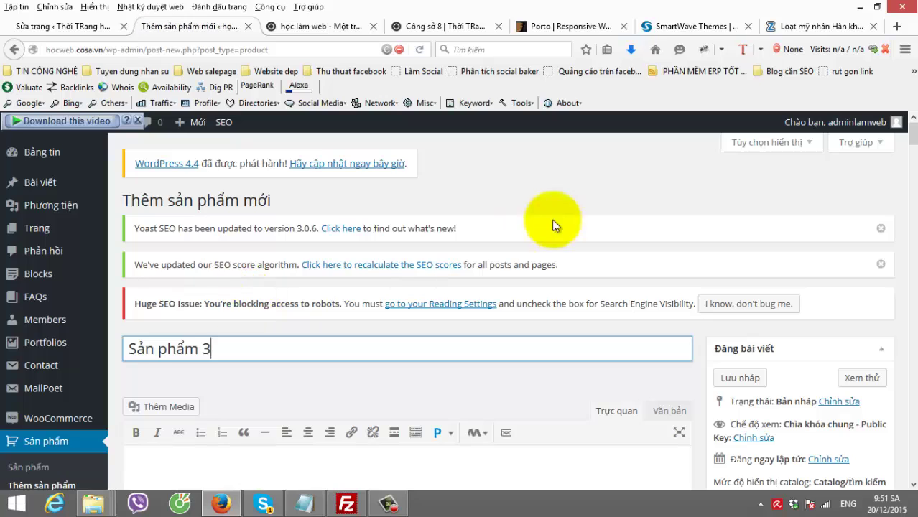
pyautogui.scroll(-3, 880, 235)
pyautogui.scroll(-5, 830, 319)
pyautogui.click(777, 392)
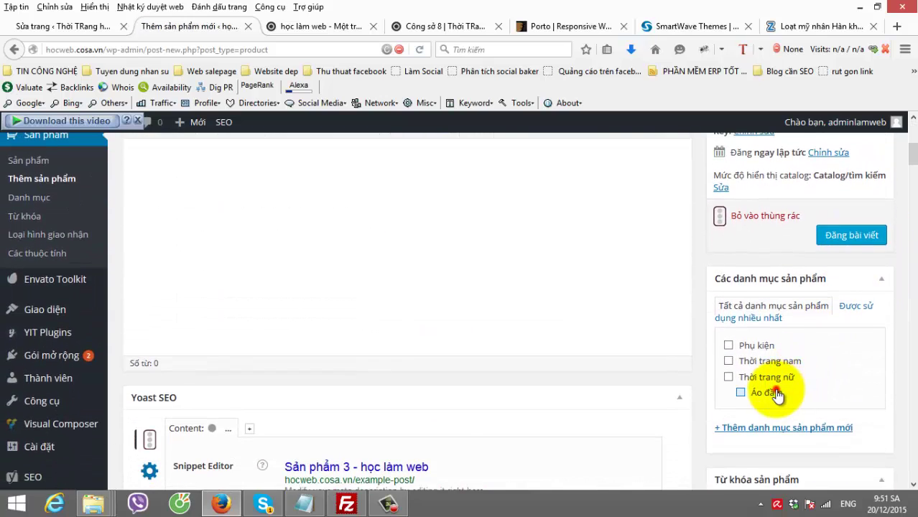
# - Upload dam3-555.jpg from the computer for use as the product image of Sản phẩm 3
pyautogui.scroll(-3, 842, 376)
pyautogui.scroll(-5, 839, 372)
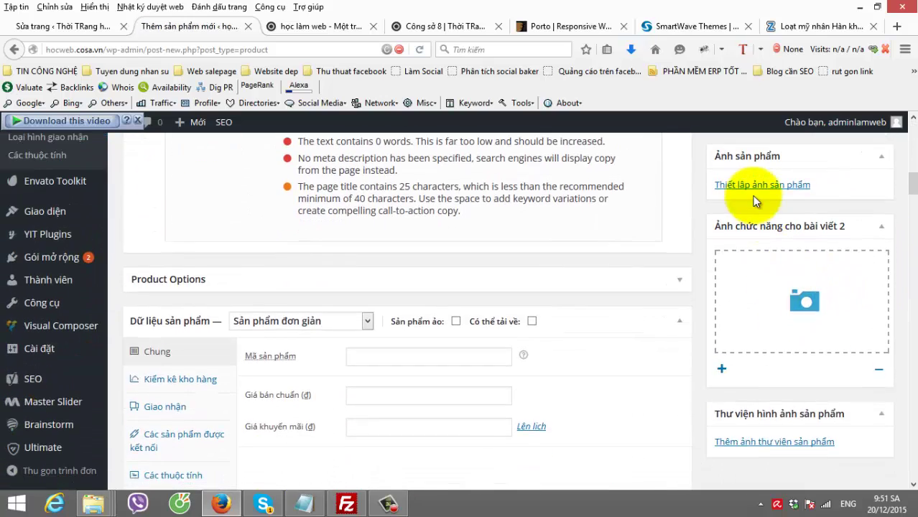
pyautogui.click(732, 185)
pyautogui.click(64, 176)
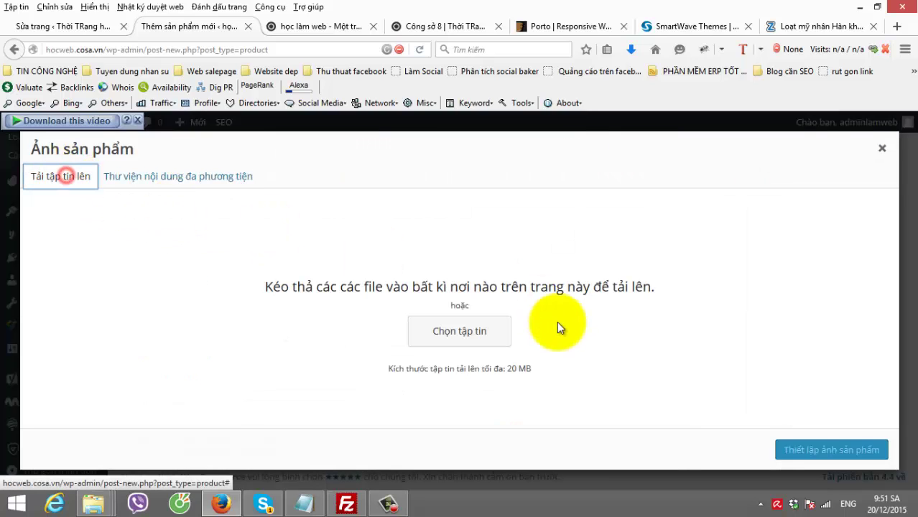
pyautogui.click(478, 336)
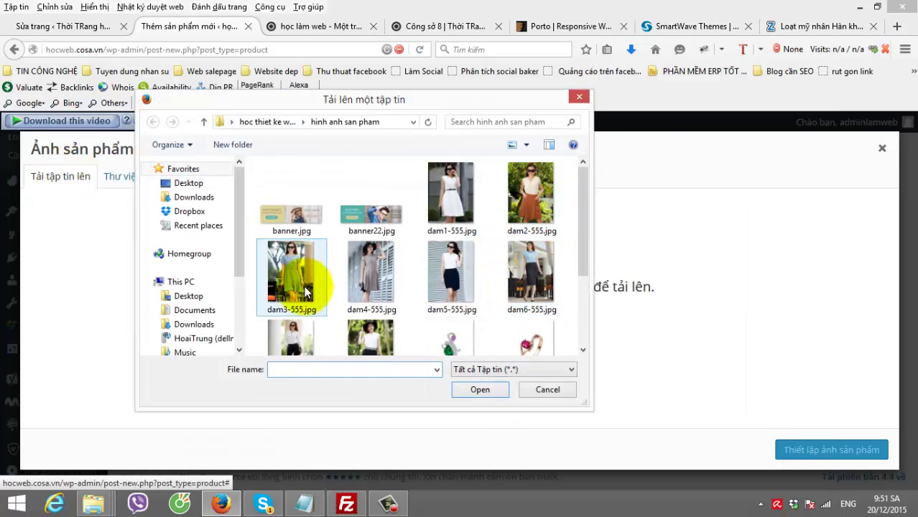
pyautogui.click(298, 288)
pyautogui.doubleClick(298, 287)
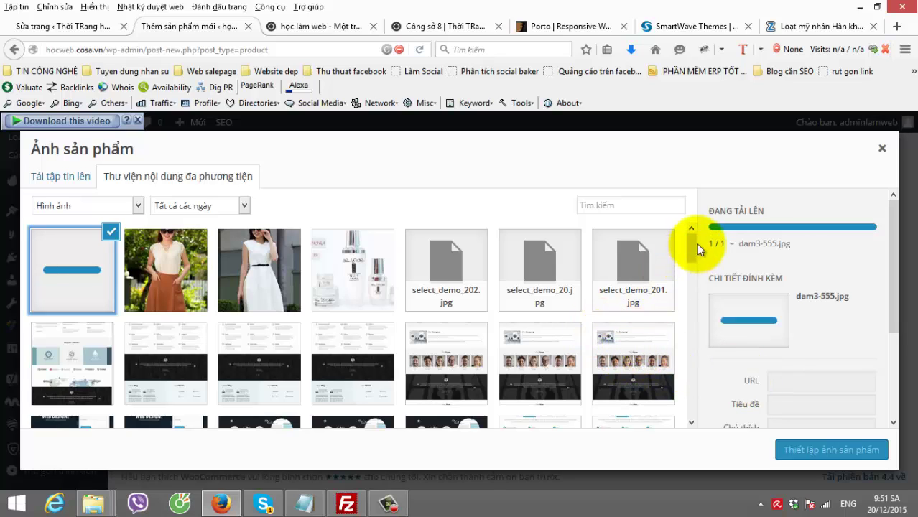
pyautogui.moveTo(690, 244)
pyautogui.mouseDown()
pyautogui.moveTo(690, 263)
pyautogui.moveTo(693, 238)
pyautogui.mouseUp()
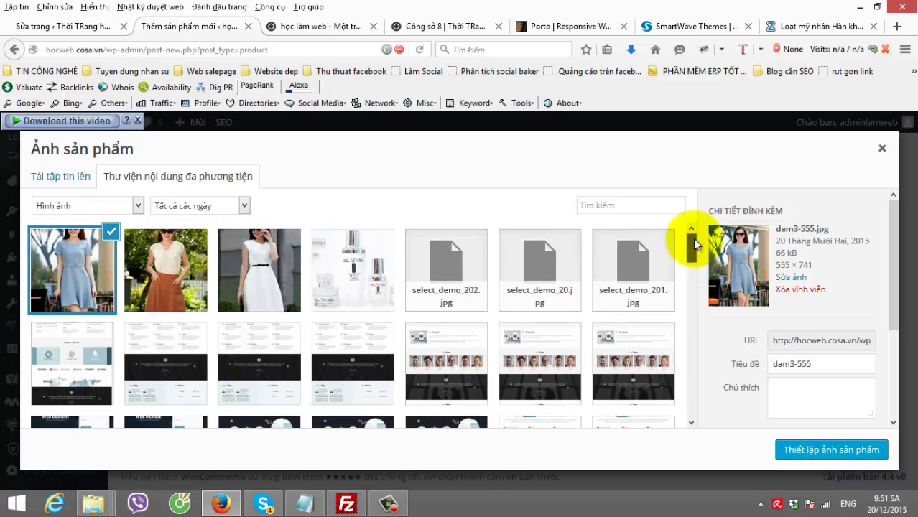
# - Copy the image title dam3-555 into its alternative text and set it as the product image
pyautogui.tripleClick(816, 364)
pyautogui.hotkey('ctrl', 'c')
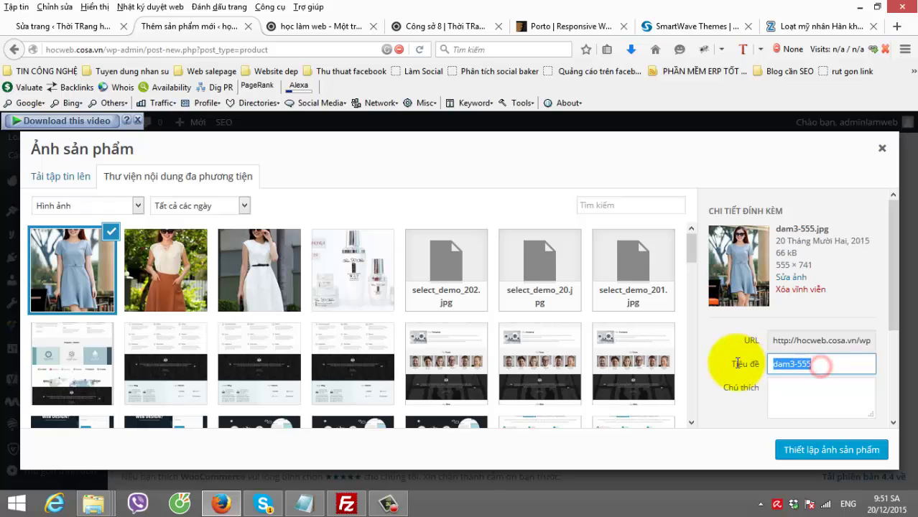
pyautogui.scroll(-2, 818, 395)
pyautogui.click(795, 391)
pyautogui.hotkey('ctrl', 'v')
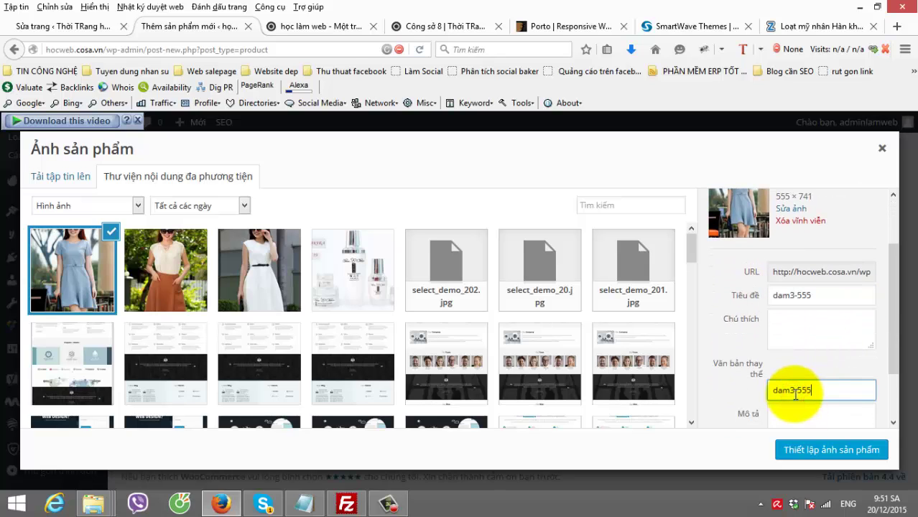
pyautogui.click(817, 452)
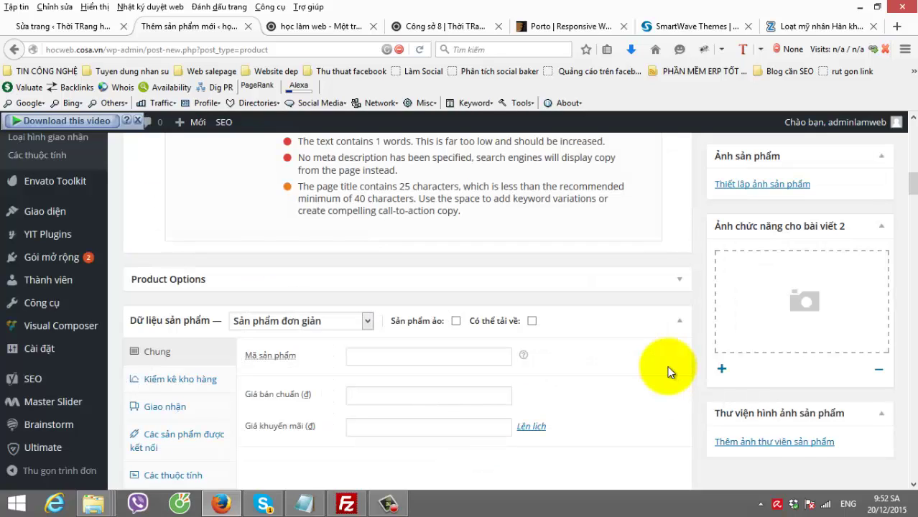
# - Set the regular price of Sản phẩm 3 to 200000 and publish the product
pyautogui.click(427, 393)
pyautogui.write('20')
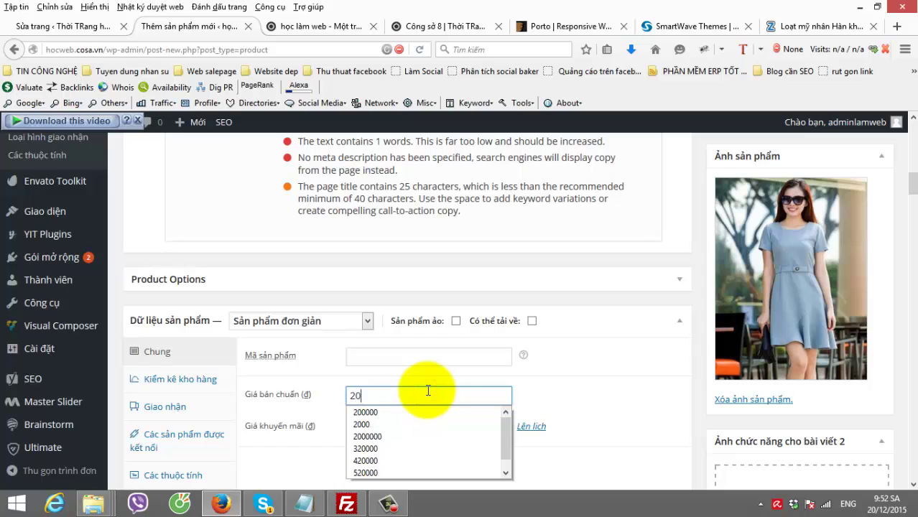
pyautogui.write('0000')
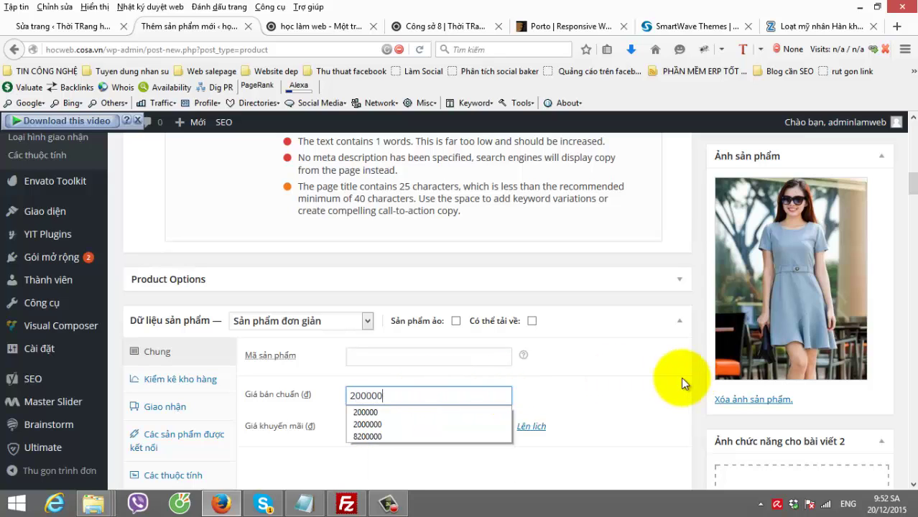
pyautogui.click(660, 380)
pyautogui.scroll(3, 879, 338)
pyautogui.scroll(5, 879, 338)
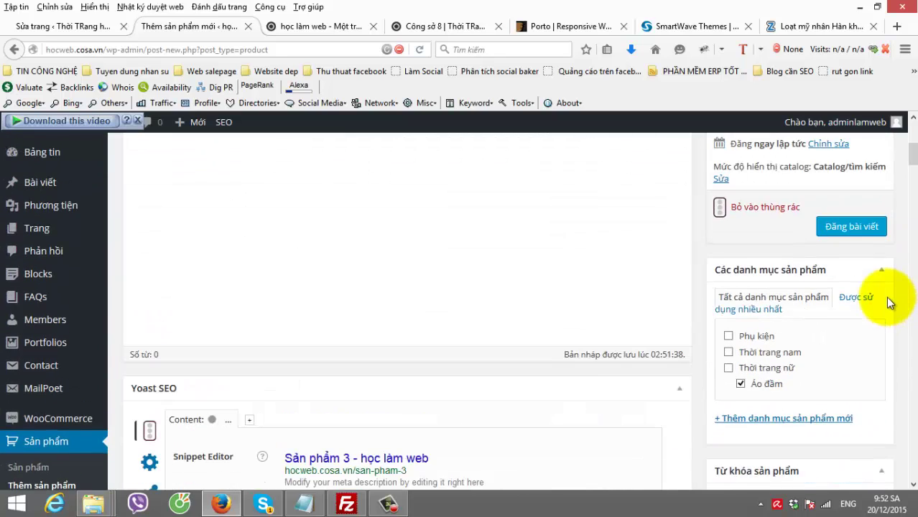
pyautogui.click(861, 230)
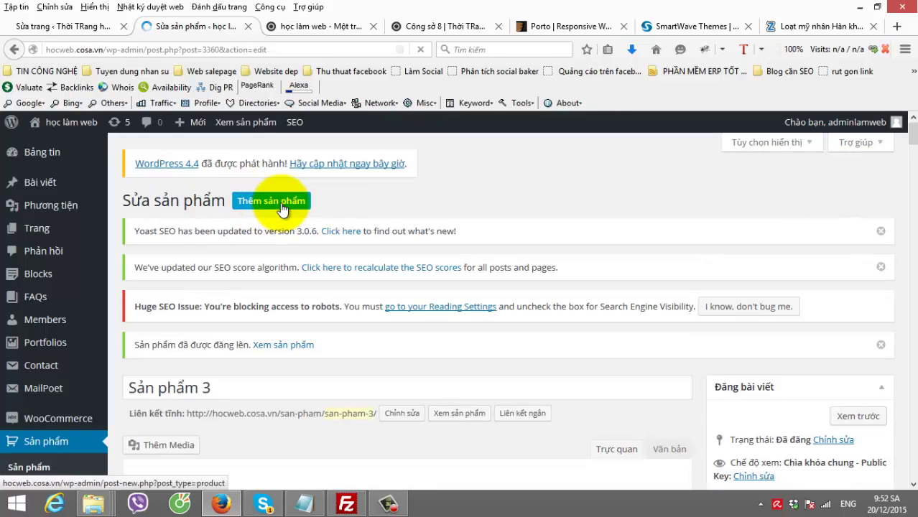
# - Start a new product titled Sản phẩm 4 and assign it to the Áo đầm category
pyautogui.click(281, 205)
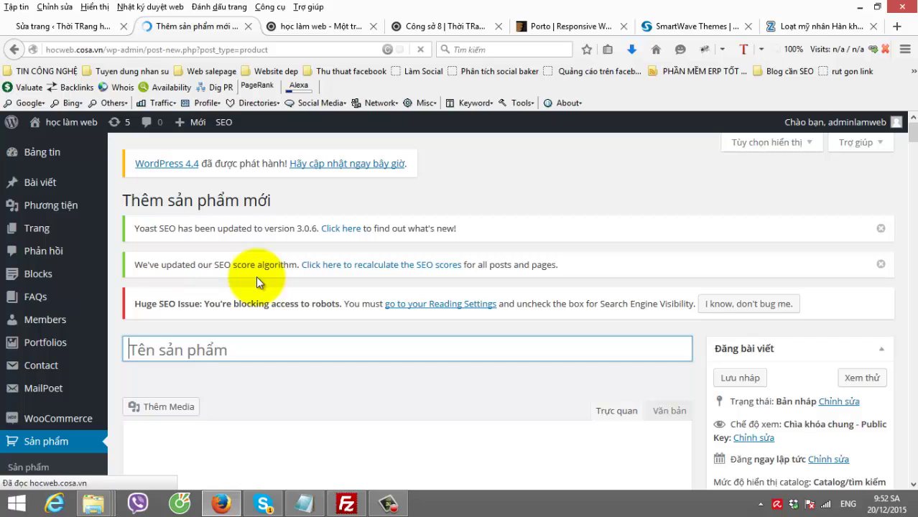
pyautogui.write('Sản phẩm 4')
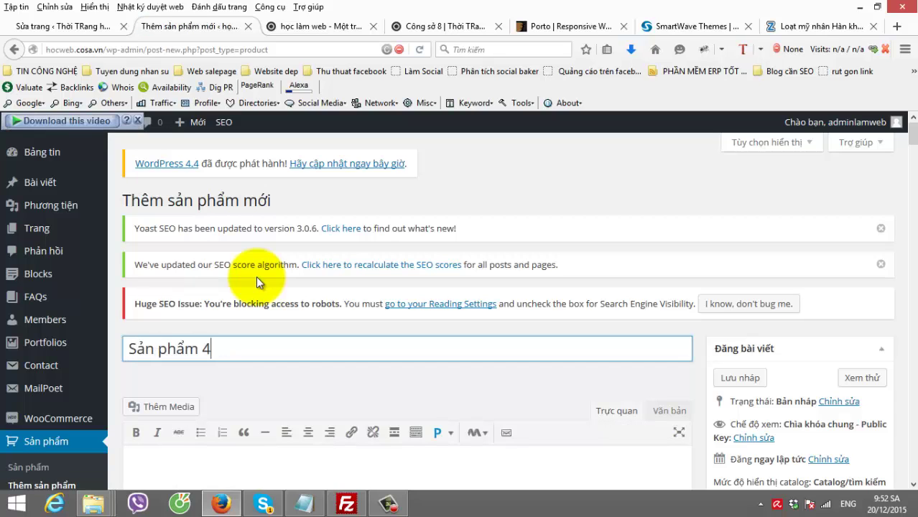
pyautogui.scroll(-5, 539, 259)
pyautogui.click(773, 392)
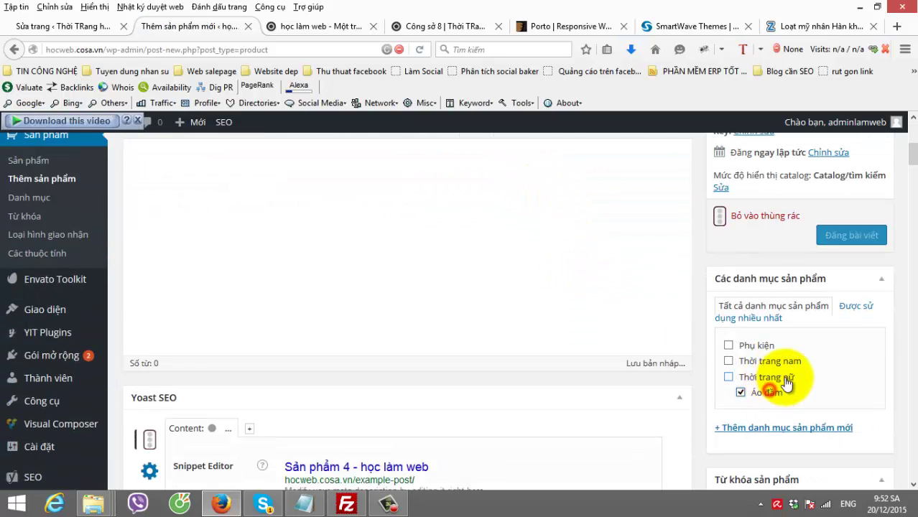
# - Upload dam4-555.jpg from the computer for use as the product image of Sản phẩm 4
pyautogui.scroll(-5, 783, 377)
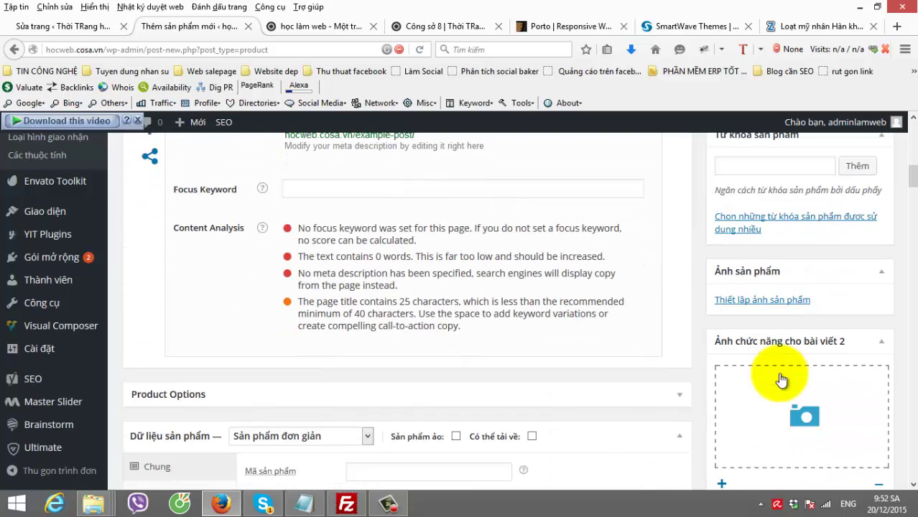
pyautogui.click(764, 301)
pyautogui.click(82, 188)
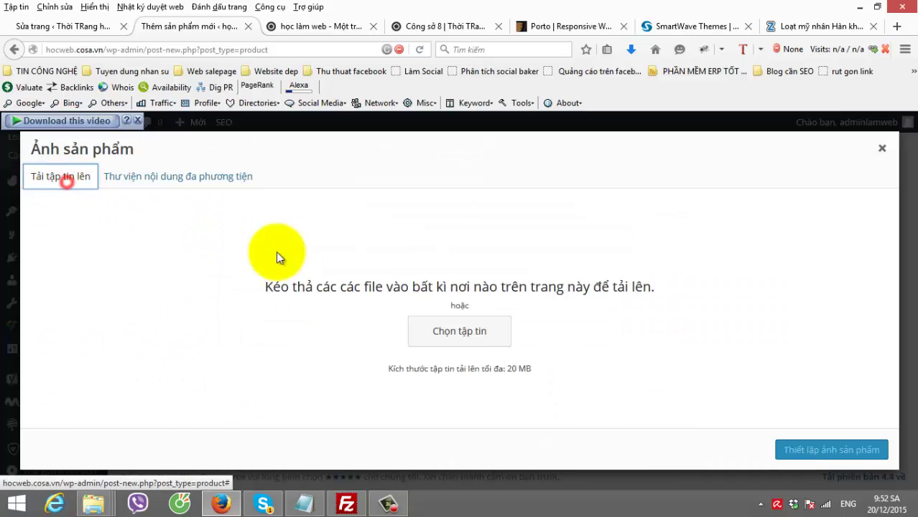
pyautogui.click(458, 330)
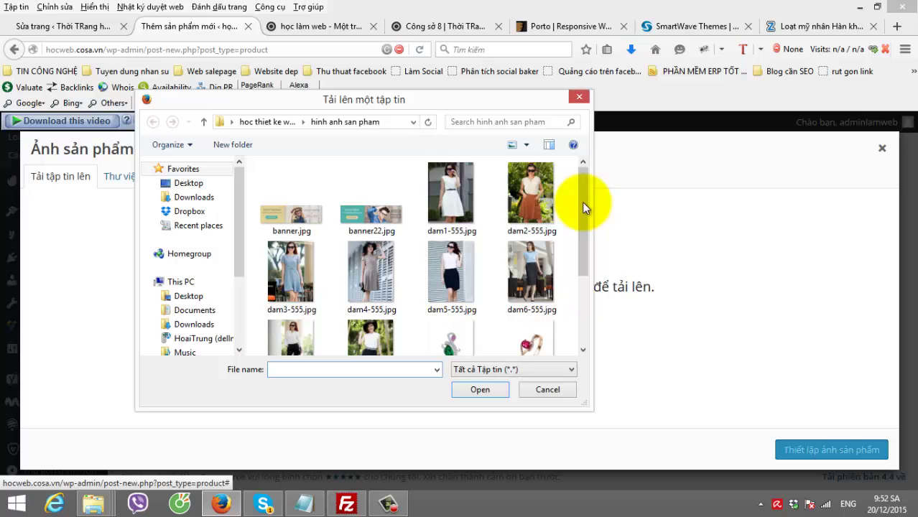
pyautogui.doubleClick(371, 267)
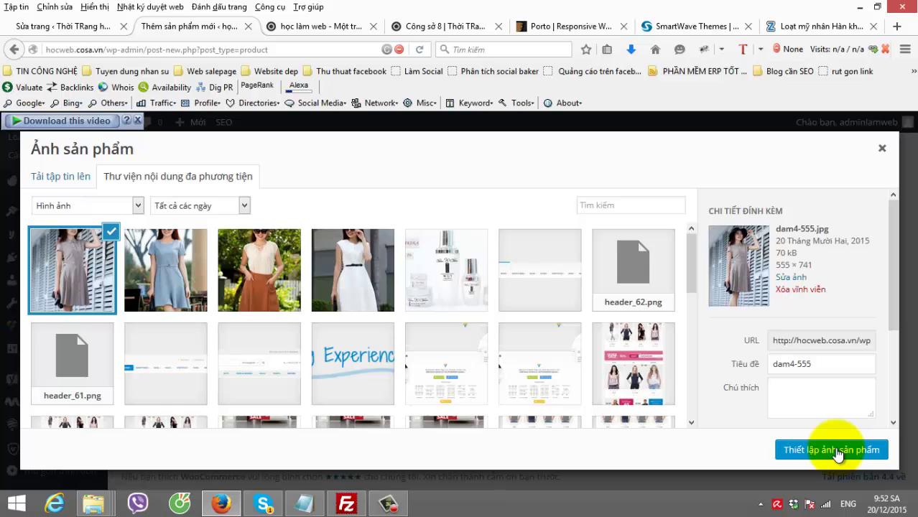
# - Copy the image title dam4-555 into its alternative text and set it as the product image
pyautogui.click(837, 453)
pyautogui.moveTo(816, 364); pyautogui.dragTo(748, 362)
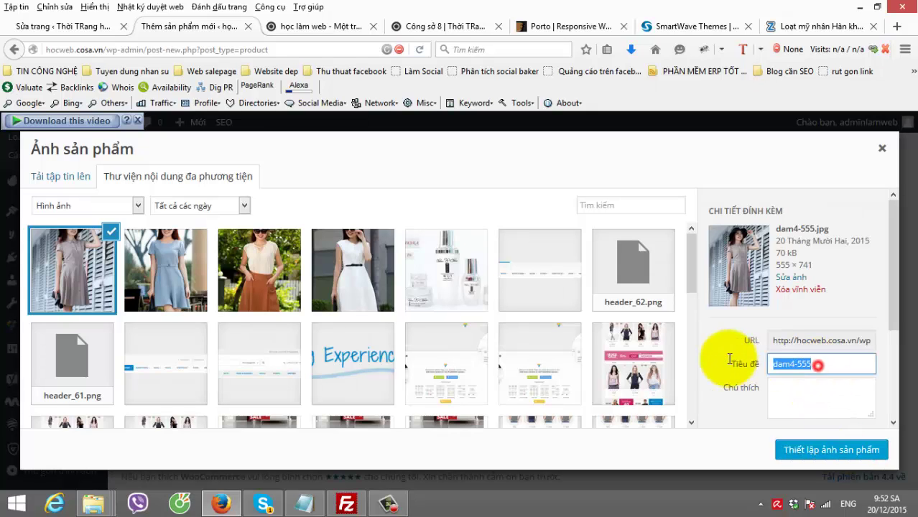
pyautogui.hotkey('ctrl', 'c')
pyautogui.scroll(-2, 801, 379)
pyautogui.click(805, 387)
pyautogui.hotkey('ctrl', 'v')
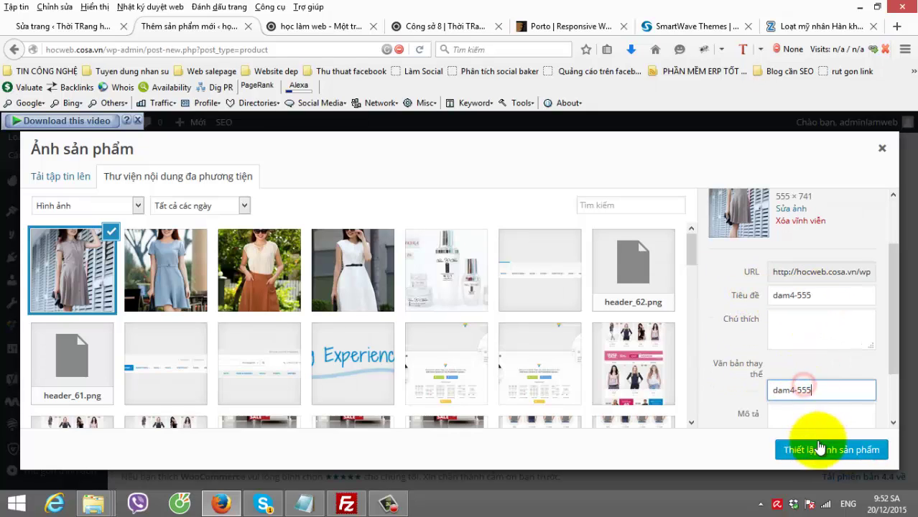
pyautogui.press('Escape')
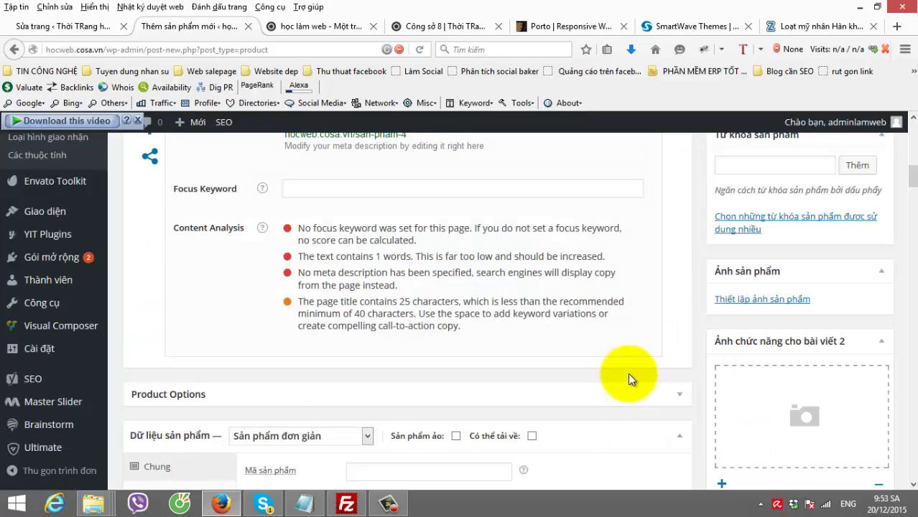
# - Set the regular price of Sản phẩm 4 to 300000 and publish the product
pyautogui.scroll(-4, 856, 301)
pyautogui.scroll(3, 463, 344)
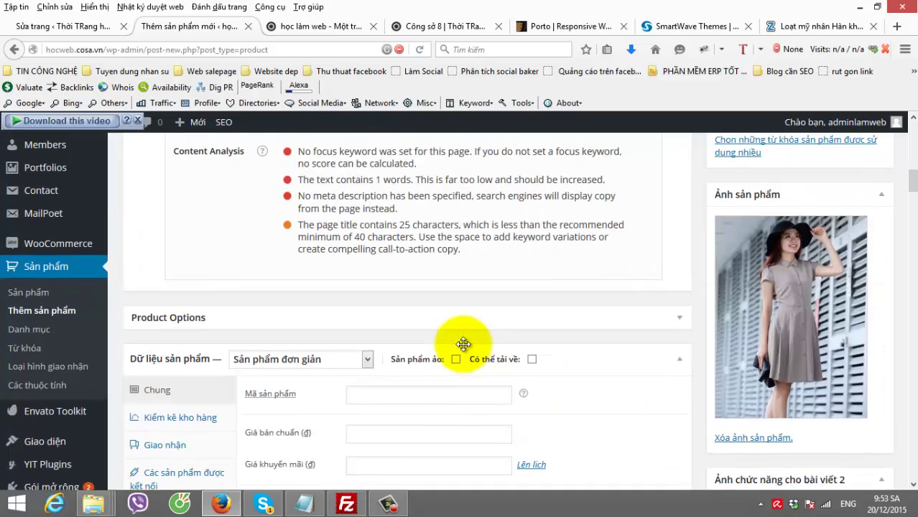
pyautogui.click(377, 432)
pyautogui.write('3')
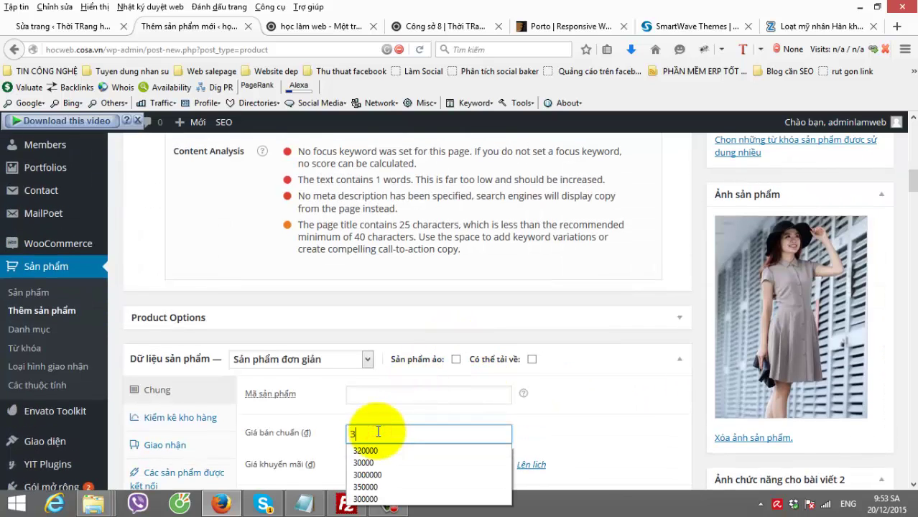
pyautogui.write('00000')
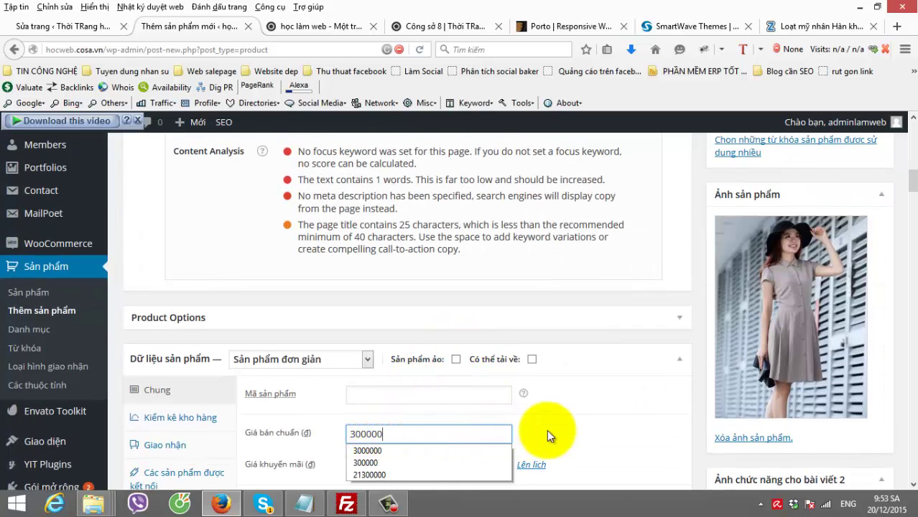
pyautogui.scroll(8, 911, 267)
pyautogui.click(862, 277)
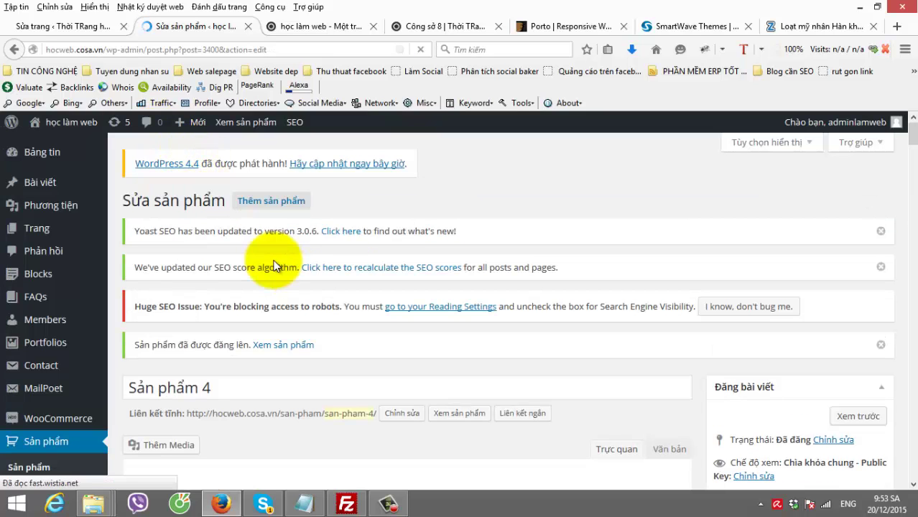
# - Start a new product titled Phụ kiện 1 and assign it to the Phụ kiện category
pyautogui.click(282, 203)
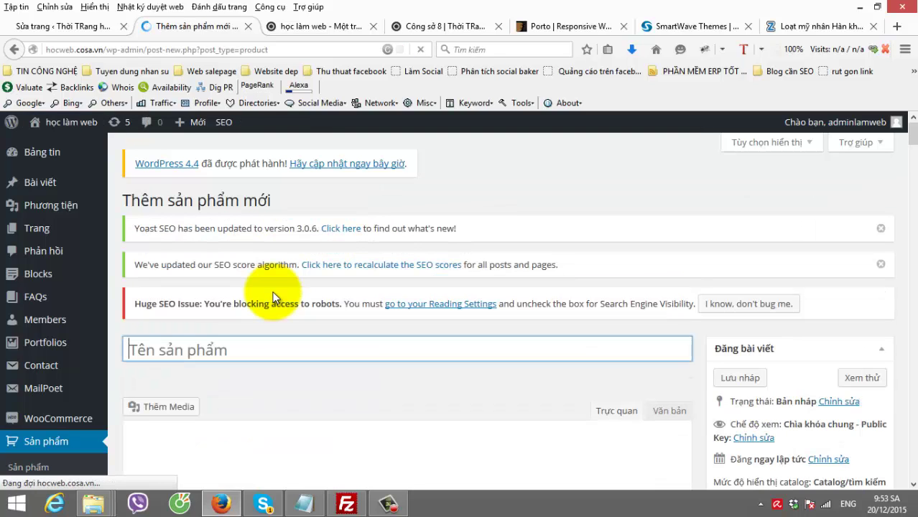
pyautogui.write('Phụ kiện 1')
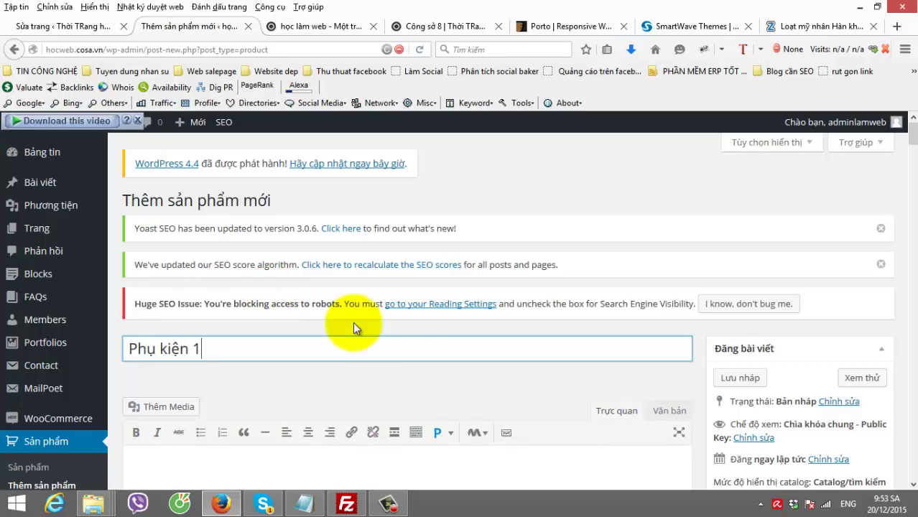
pyautogui.scroll(-5, 815, 242)
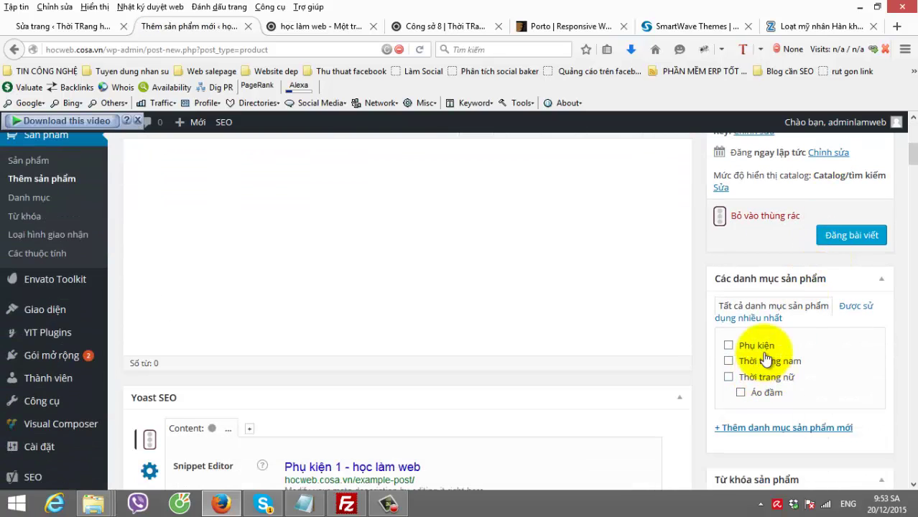
pyautogui.click(763, 345)
# - Upload phukien1.jpg from the computer for use as the product image of Phụ kiện 1
pyautogui.scroll(-5, 861, 348)
pyautogui.click(762, 337)
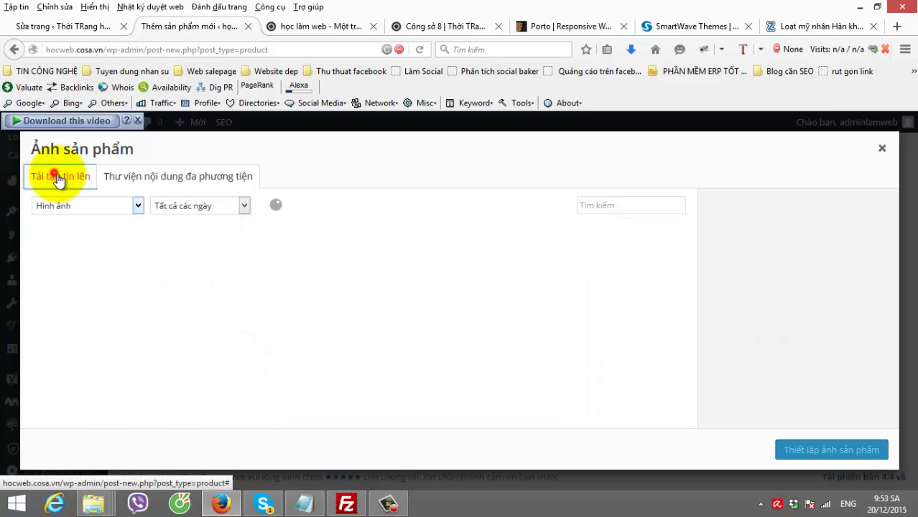
pyautogui.click(55, 174)
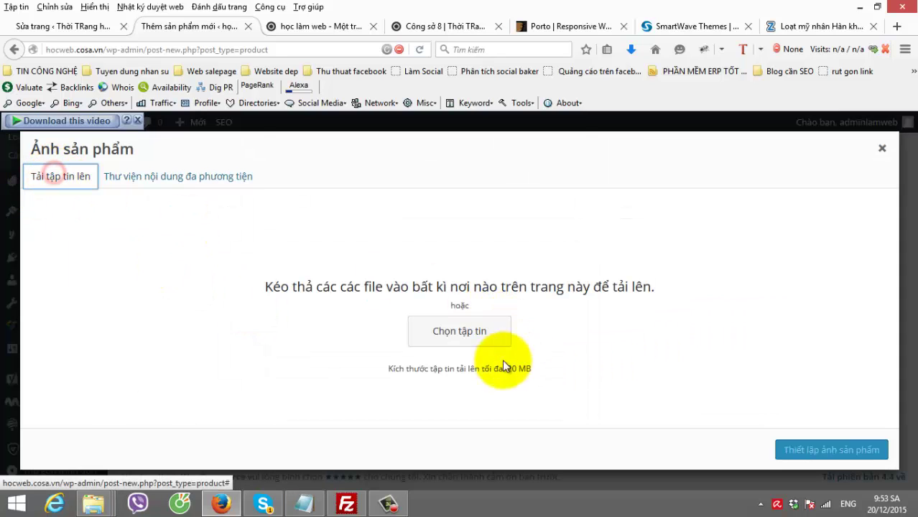
pyautogui.click(468, 337)
pyautogui.moveTo(584, 212); pyautogui.dragTo(593, 287)
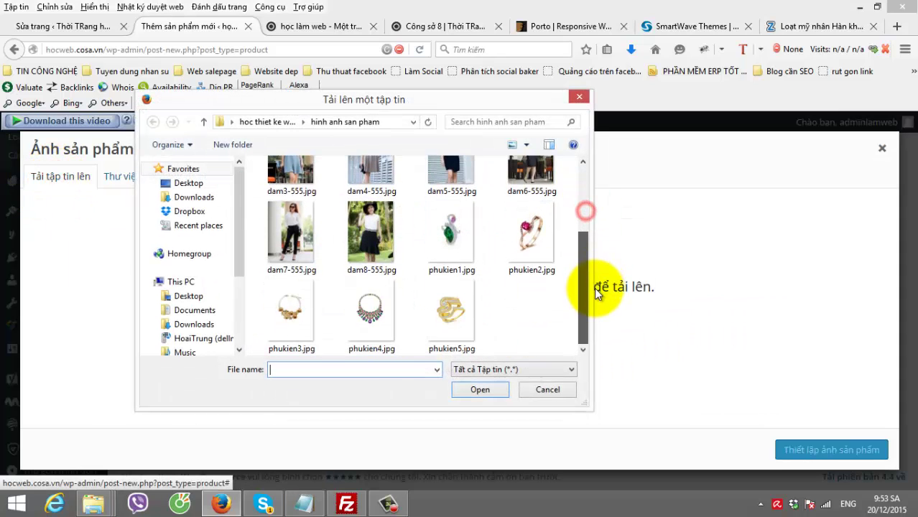
pyautogui.doubleClick(452, 233)
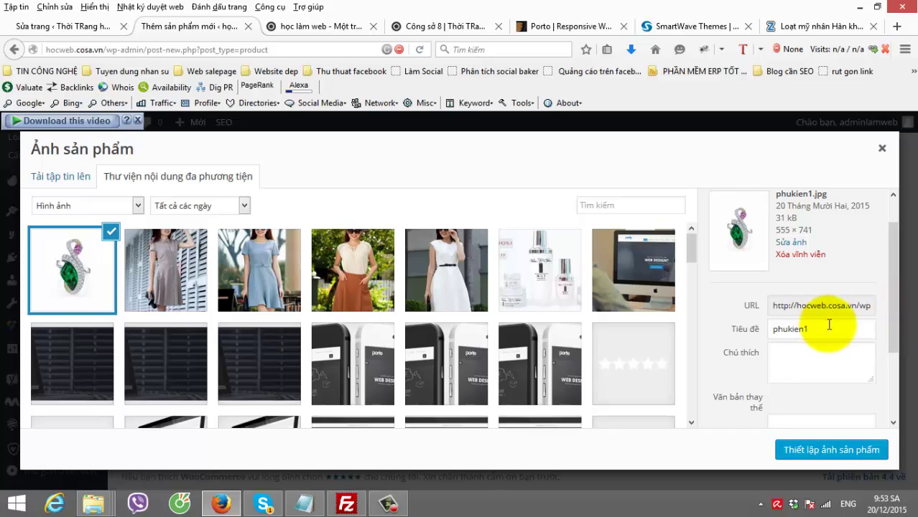
# - Copy the image title phukien1 into its alternative text and set it as the product image
pyautogui.moveTo(827, 324); pyautogui.dragTo(740, 329)
pyautogui.hotkey('ctrl', '-')
pyautogui.scroll(-2, 790, 420)
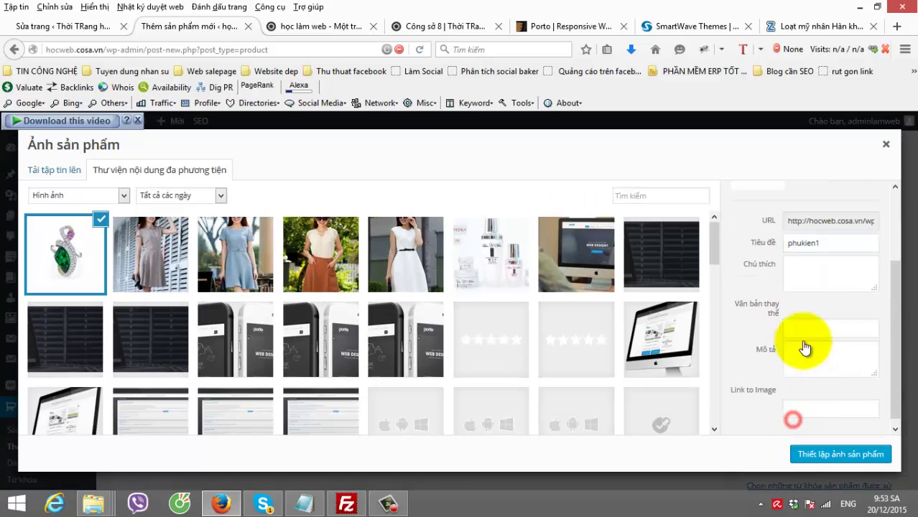
pyautogui.click(804, 332)
pyautogui.hotkey('ctrl', 'v')
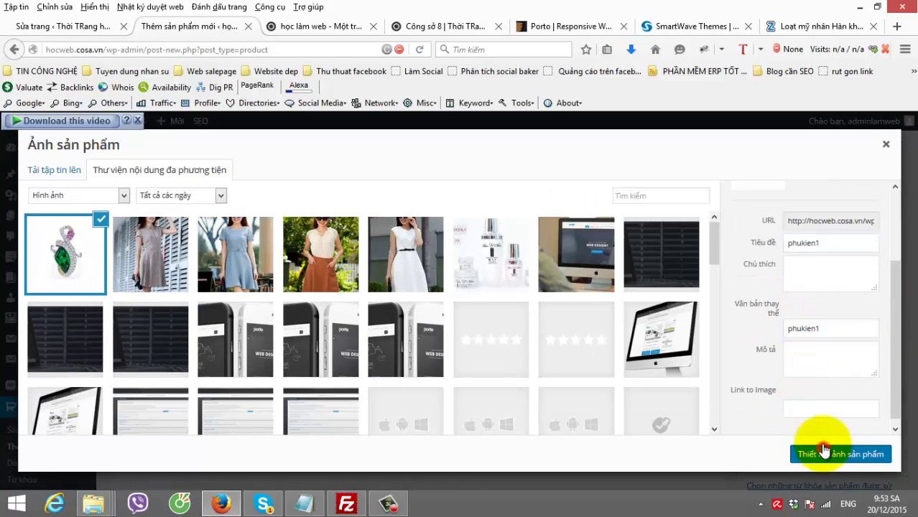
pyautogui.press('Return')
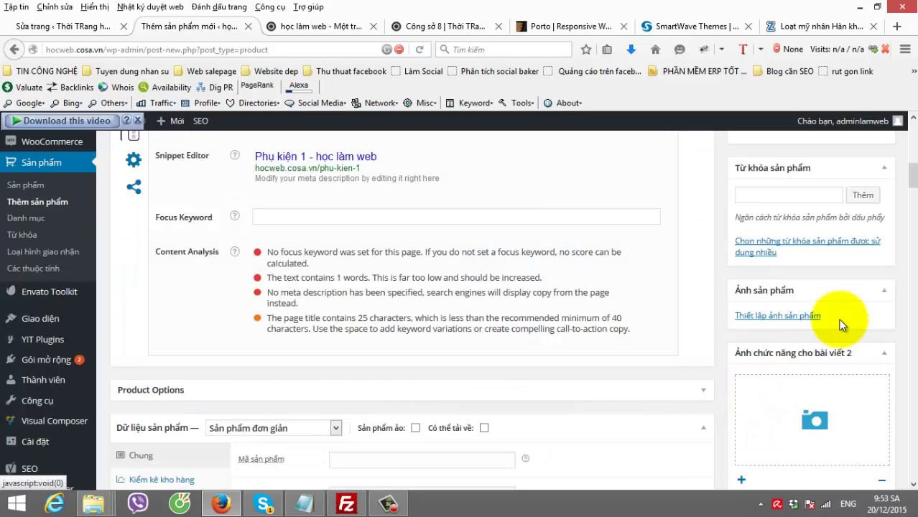
# - Set the regular price of Phụ kiện 1 to 100 and publish the product
pyautogui.scroll(-2, 538, 350)
pyautogui.click(355, 352)
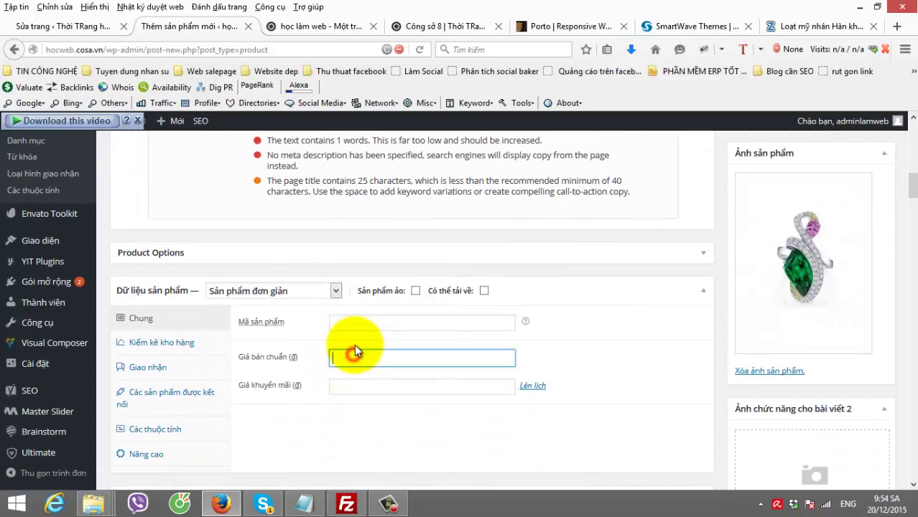
pyautogui.write('100')
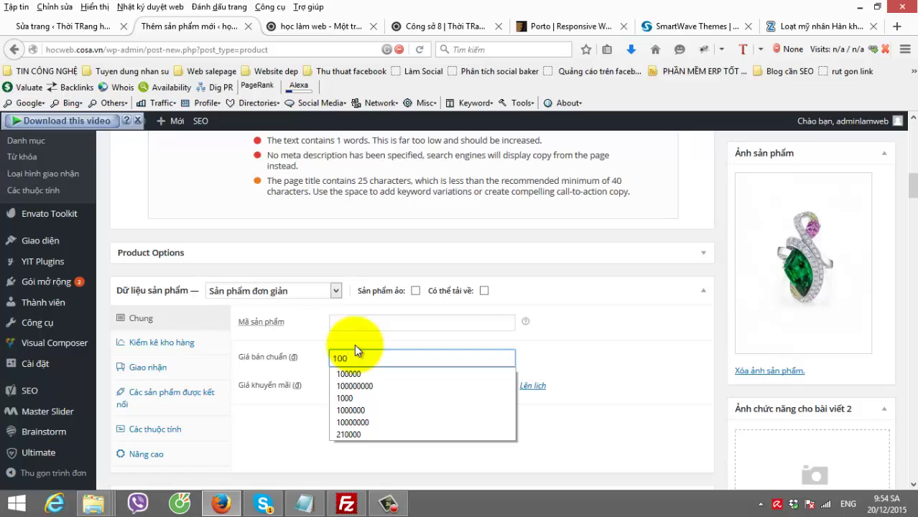
pyautogui.click(700, 359)
pyautogui.scroll(-3, 790, 352)
pyautogui.scroll(7, 902, 348)
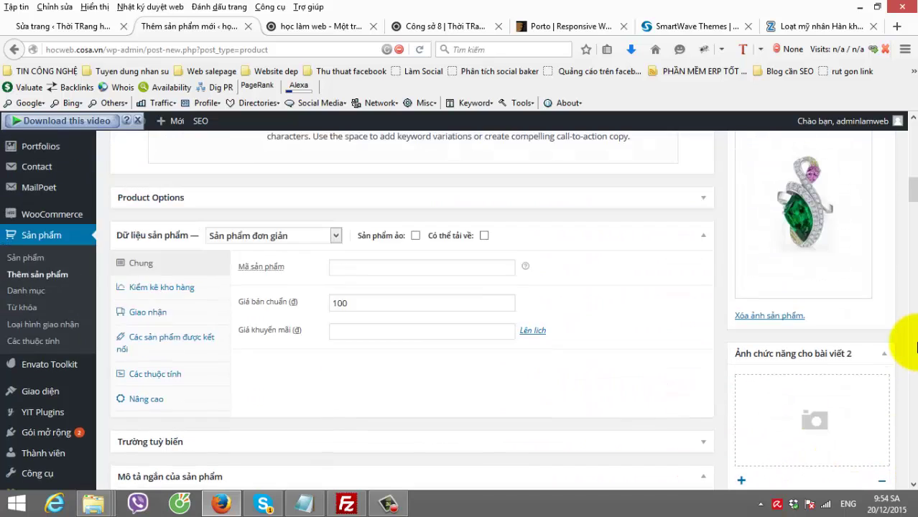
pyautogui.scroll(3, 908, 267)
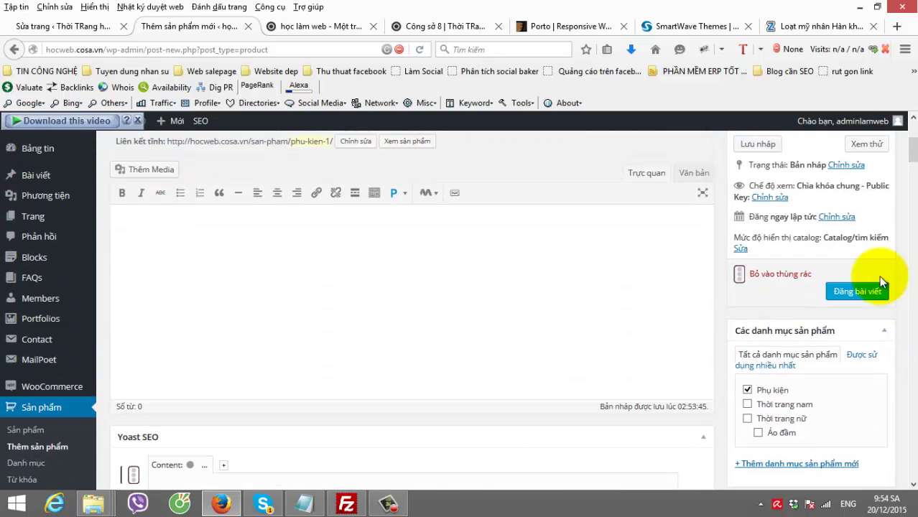
pyautogui.click(865, 290)
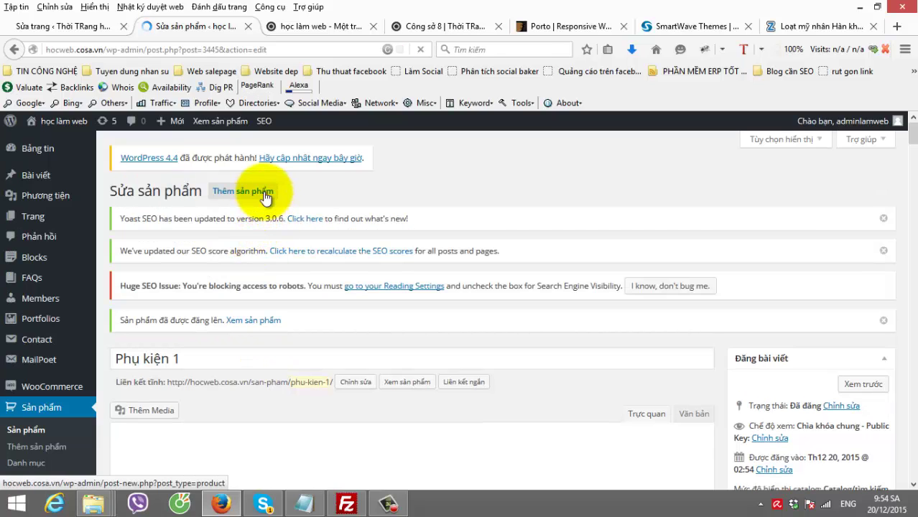
# - Start a new product titled Phụ kiện 2 and assign it to the Phụ kiện category
pyautogui.click(263, 191)
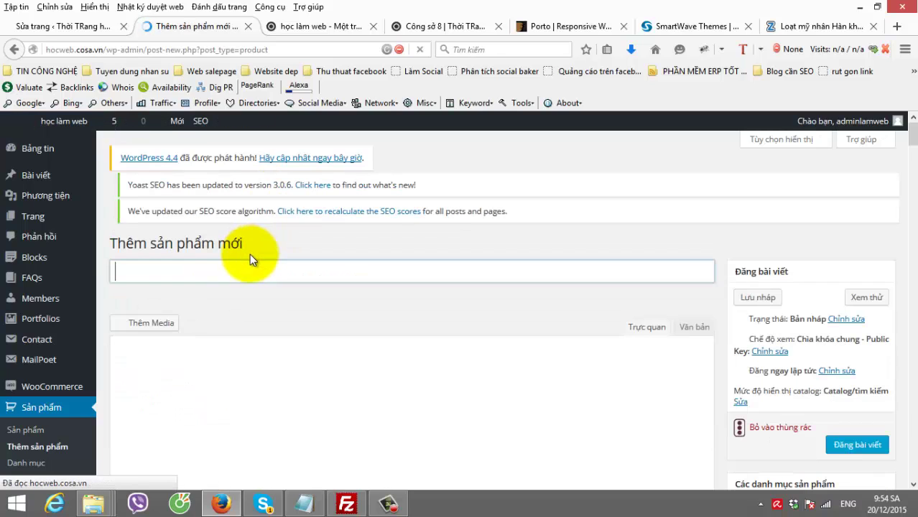
pyautogui.write('Phu')
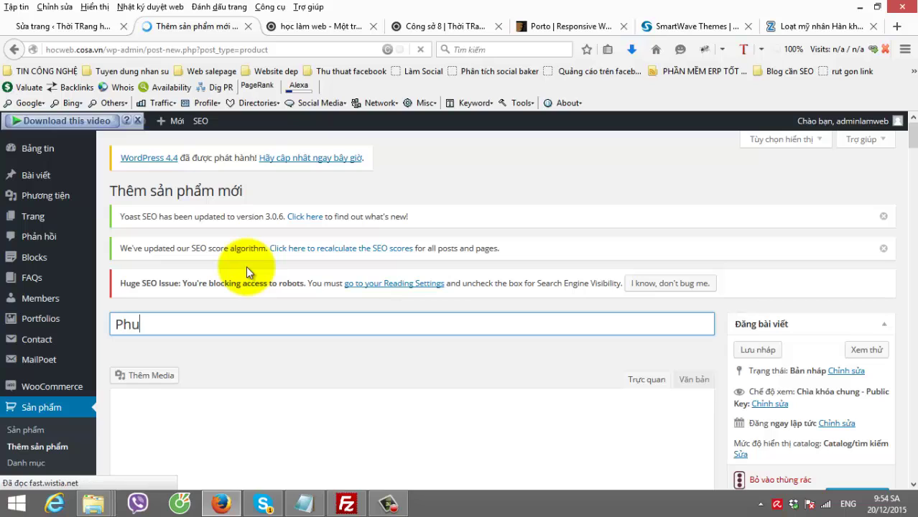
pyautogui.write('j kieeejn')
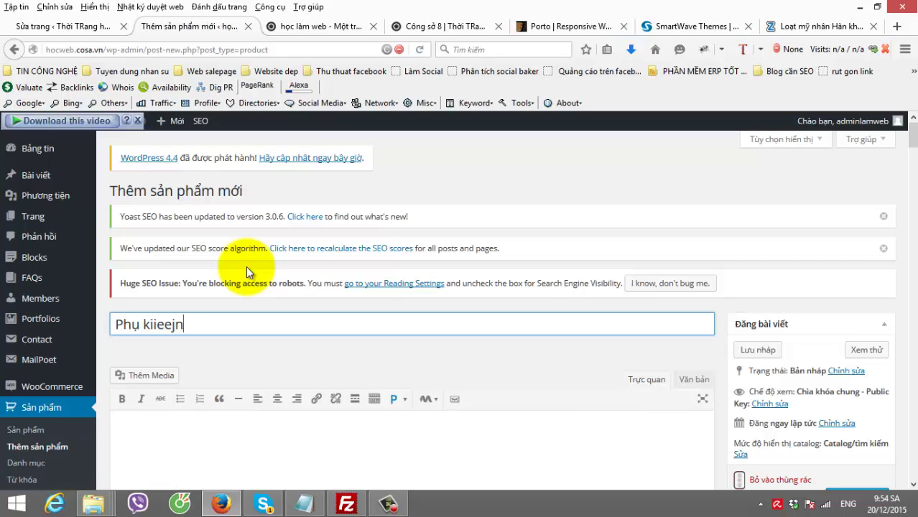
pyautogui.press('BackSpace')
pyautogui.press('BackSpace')
pyautogui.press('BackSpace')
pyautogui.press('BackSpace')
pyautogui.press('BackSpace')
pyautogui.write('eejn 2')
pyautogui.scroll(-8, 790, 287)
pyautogui.click(781, 296)
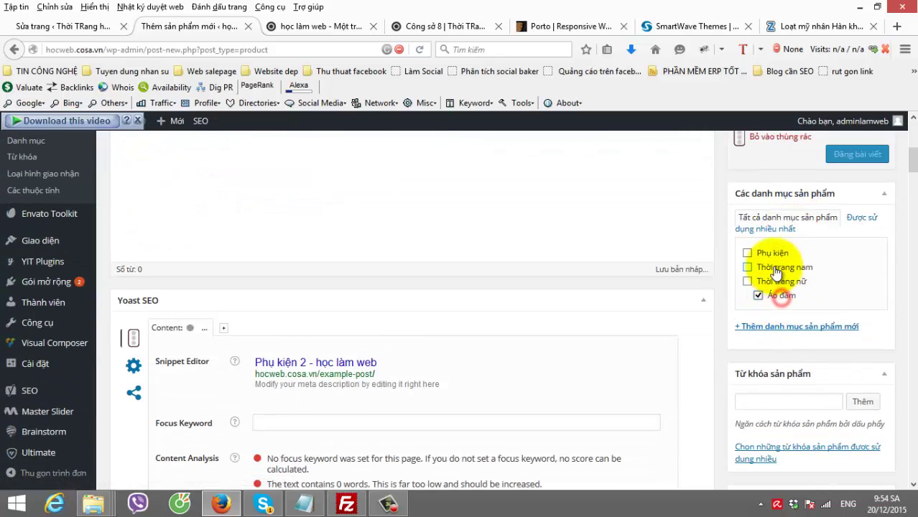
pyautogui.click(765, 254)
# - Upload phukien2.jpg from the computer for use as the product image of Phụ kiện 2
pyautogui.scroll(-5, 815, 317)
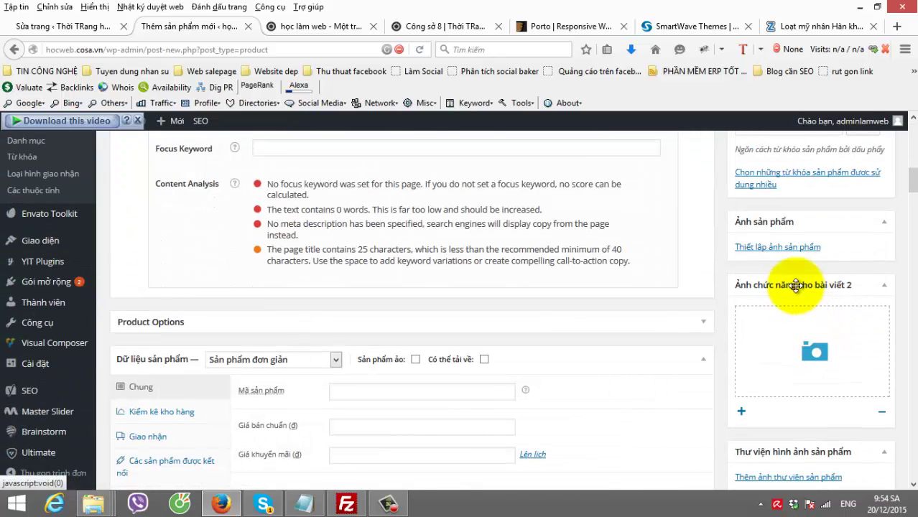
pyautogui.click(781, 247)
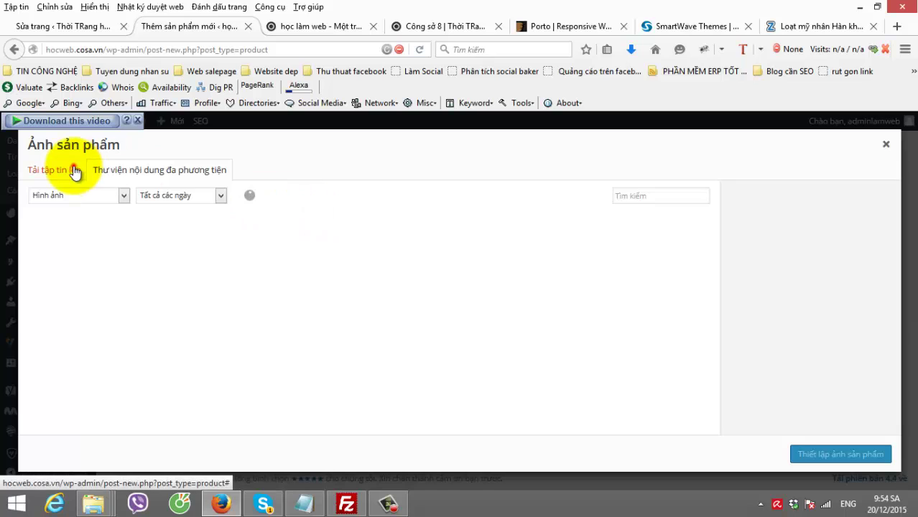
pyautogui.click(51, 171)
pyautogui.click(461, 319)
pyautogui.scroll(-3, 583, 216)
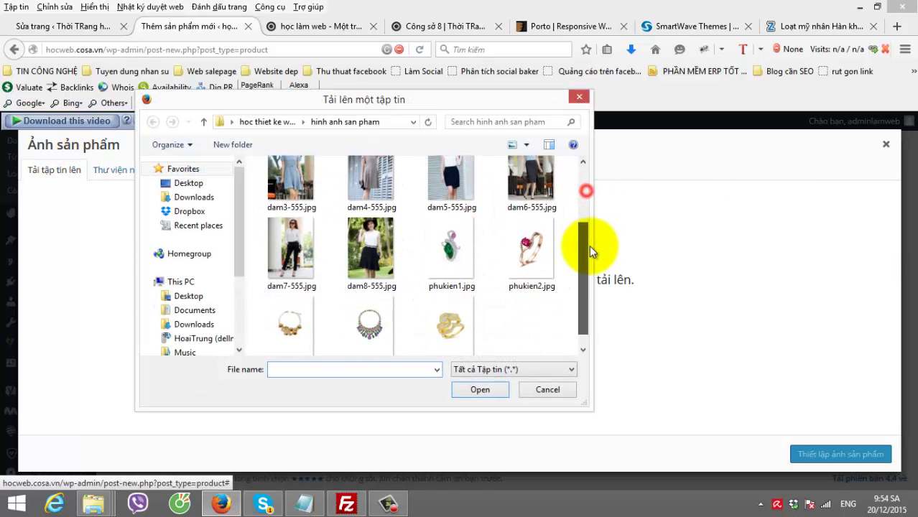
pyautogui.doubleClick(546, 242)
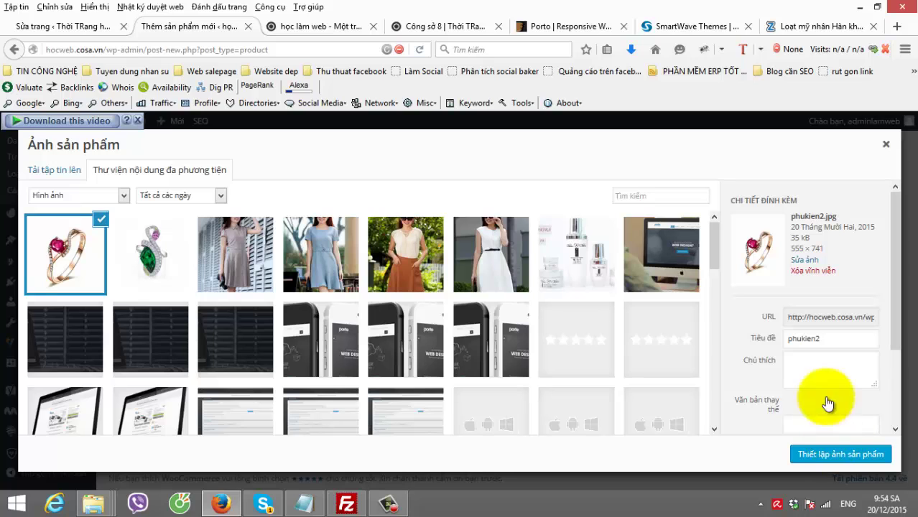
# - Copy the image title phukien2 into its alternative text and set it as the product image
pyautogui.doubleClick(820, 340)
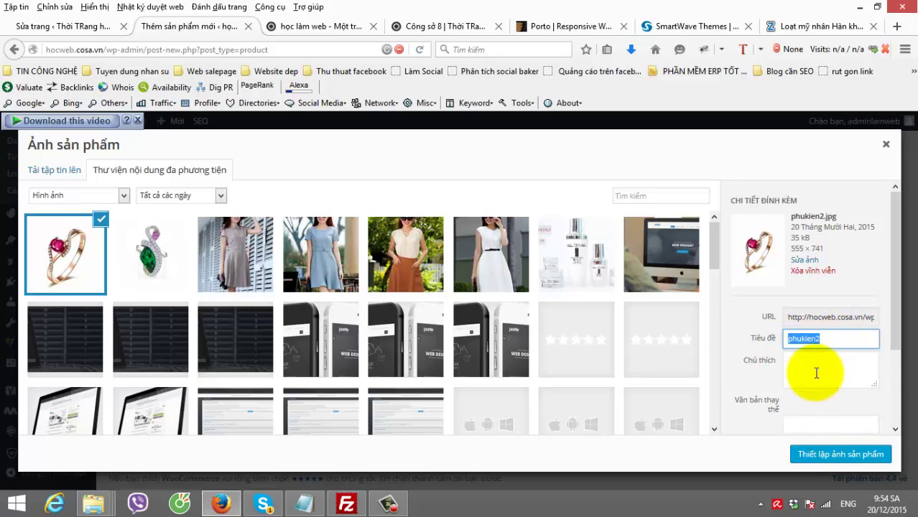
pyautogui.hotkey('ctrl', 'c')
pyautogui.click(811, 425)
pyautogui.hotkey('ctrl', 'v')
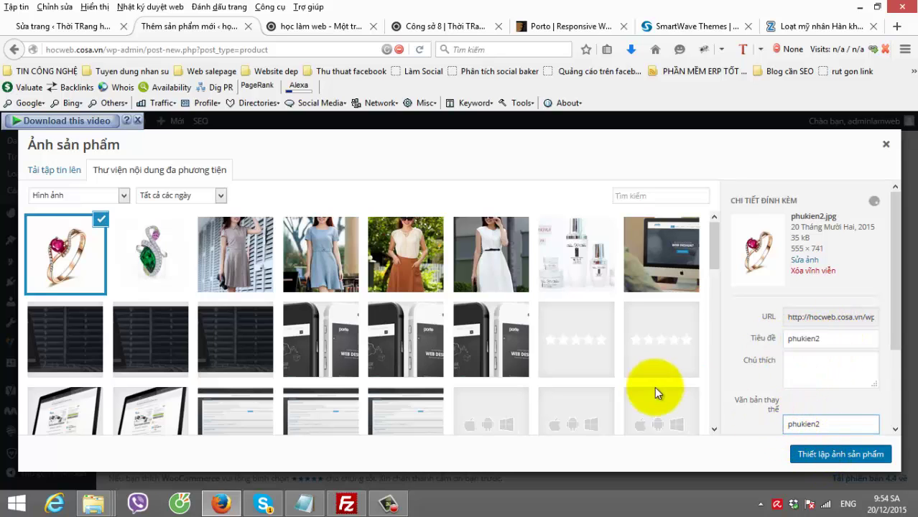
pyautogui.press('Escape')
# - Set the regular price of Phụ kiện 2 to 200000 and publish the product
pyautogui.click(377, 427)
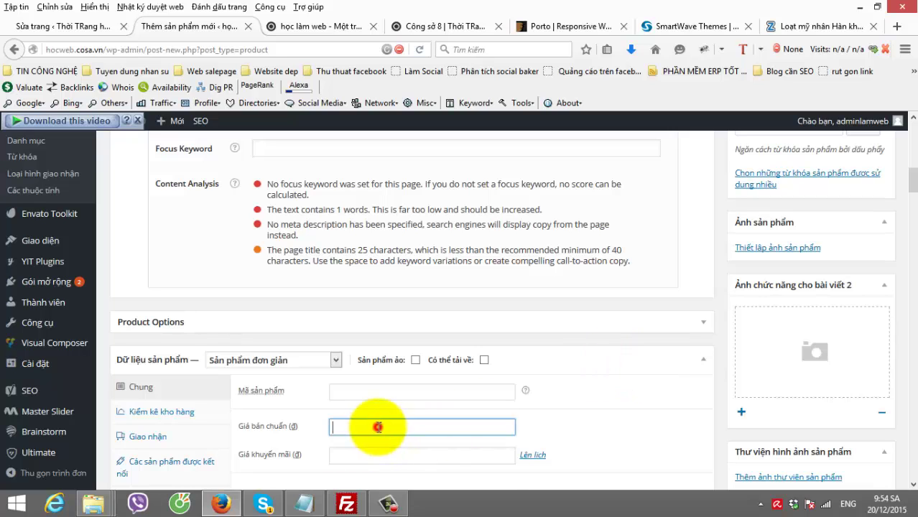
pyautogui.write('200000')
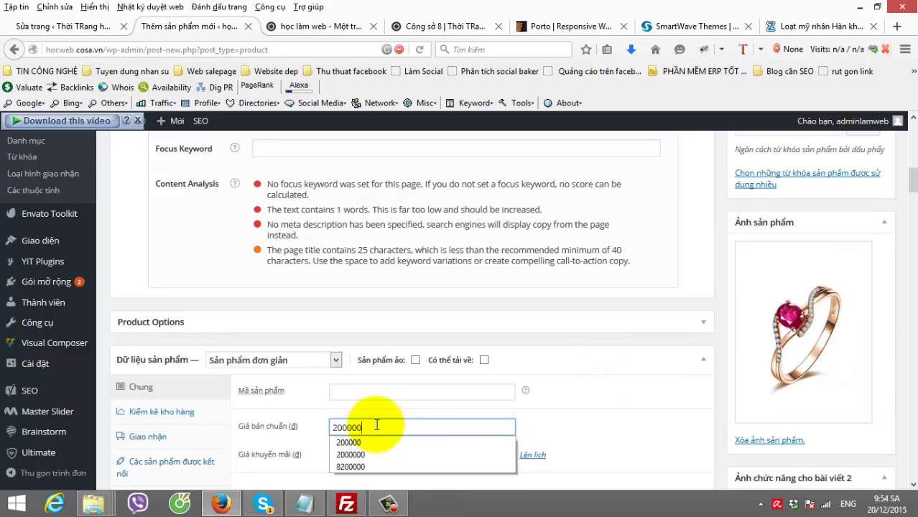
pyautogui.click(658, 395)
pyautogui.scroll(15, 884, 262)
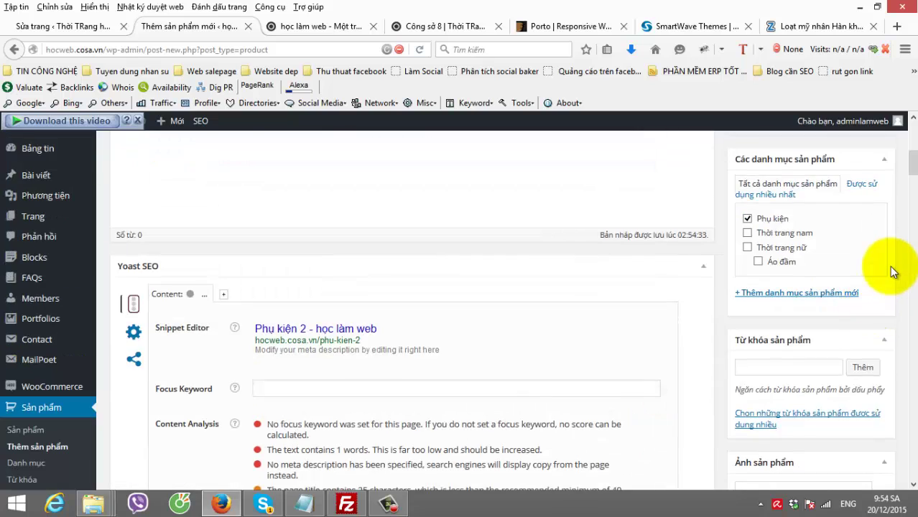
pyautogui.click(853, 393)
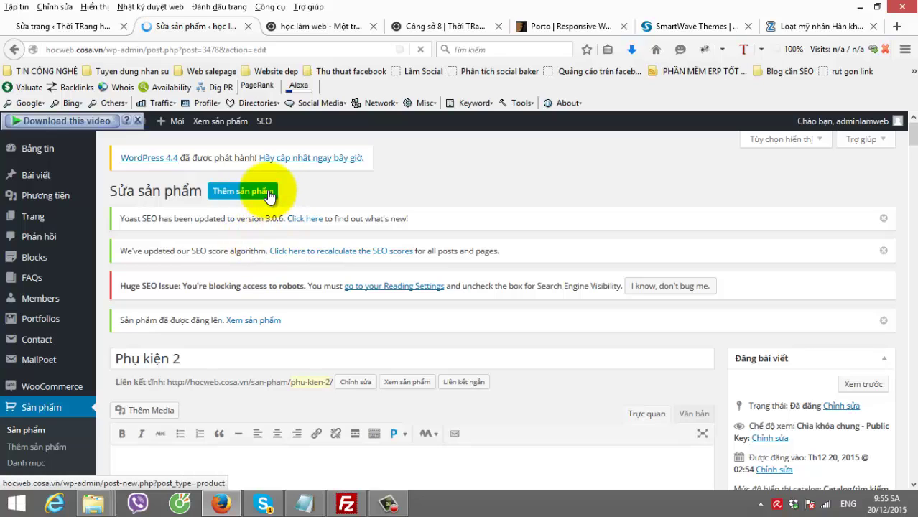
# - Start a new product titled Phụ kiện 3 and assign it to the Phụ kiện category
pyautogui.click(269, 194)
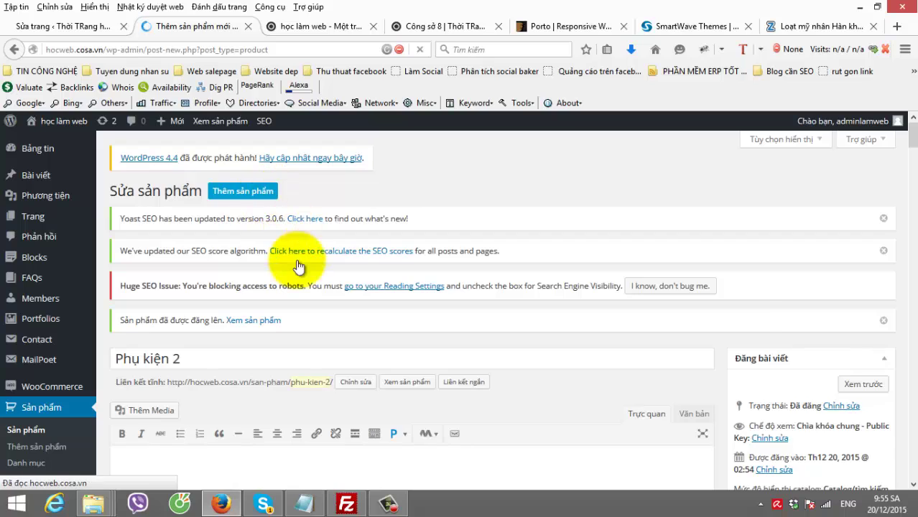
pyautogui.write('P')
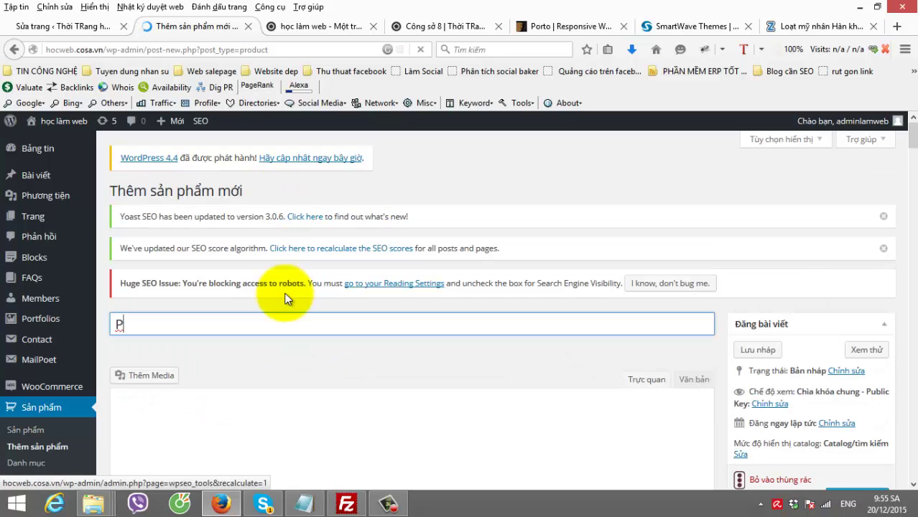
pyautogui.write('huụ kiện 3')
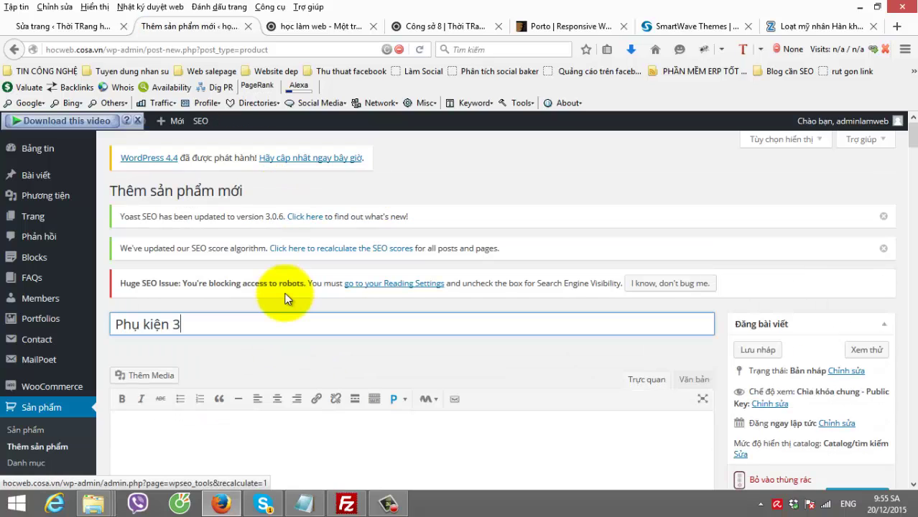
pyautogui.scroll(-3, 815, 335)
pyautogui.scroll(-3, 814, 329)
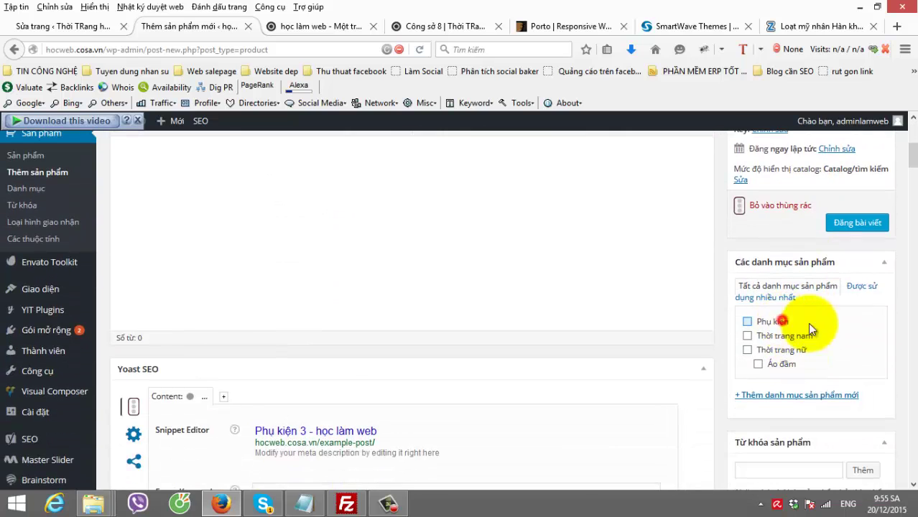
# - Upload phukien3.jpg from the computer for use as the product image of Phụ kiện 3
pyautogui.scroll(-5, 810, 328)
pyautogui.click(798, 316)
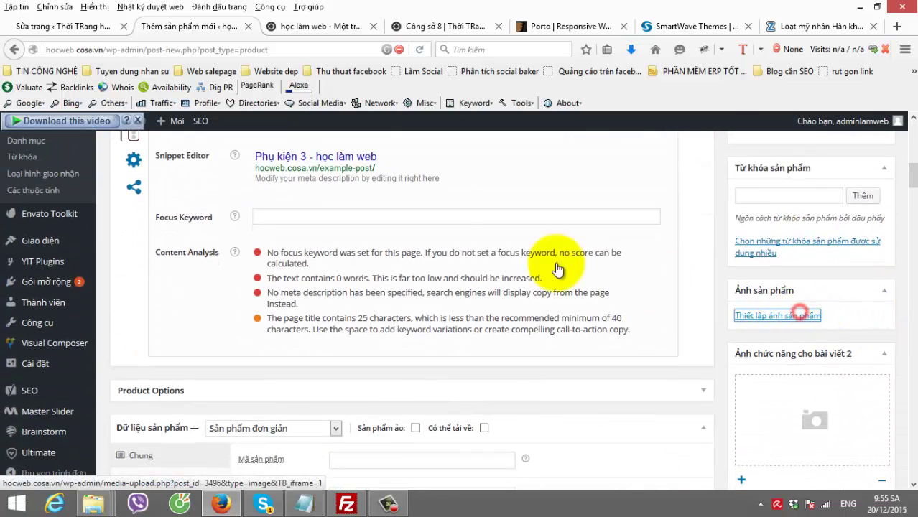
pyautogui.click(63, 172)
pyautogui.click(446, 315)
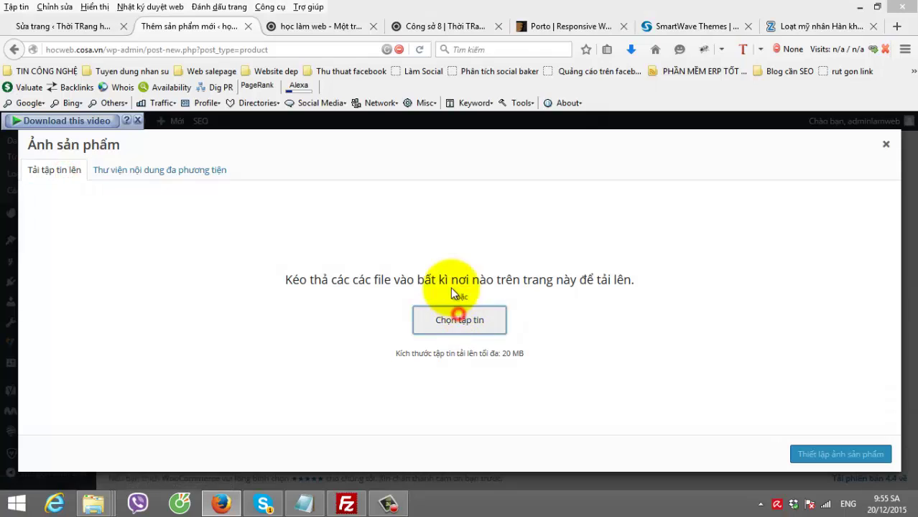
pyautogui.scroll(-3, 580, 229)
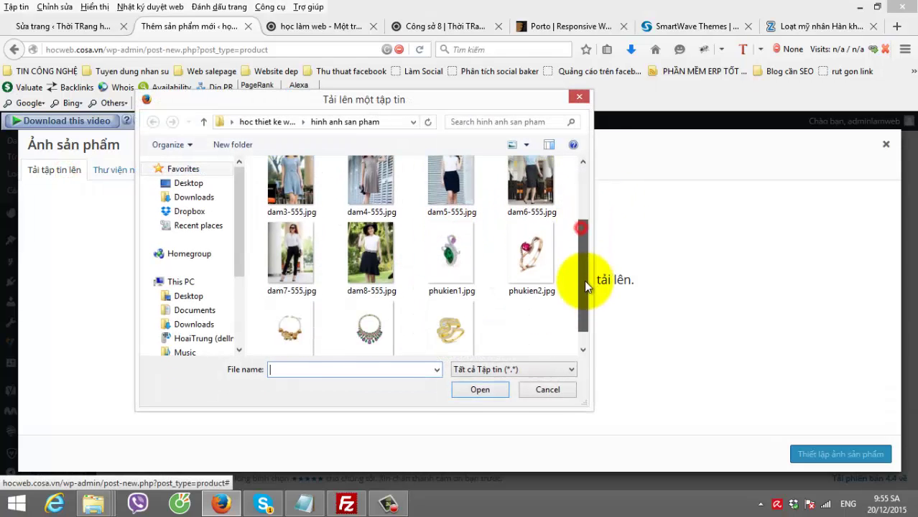
pyautogui.doubleClick(304, 317)
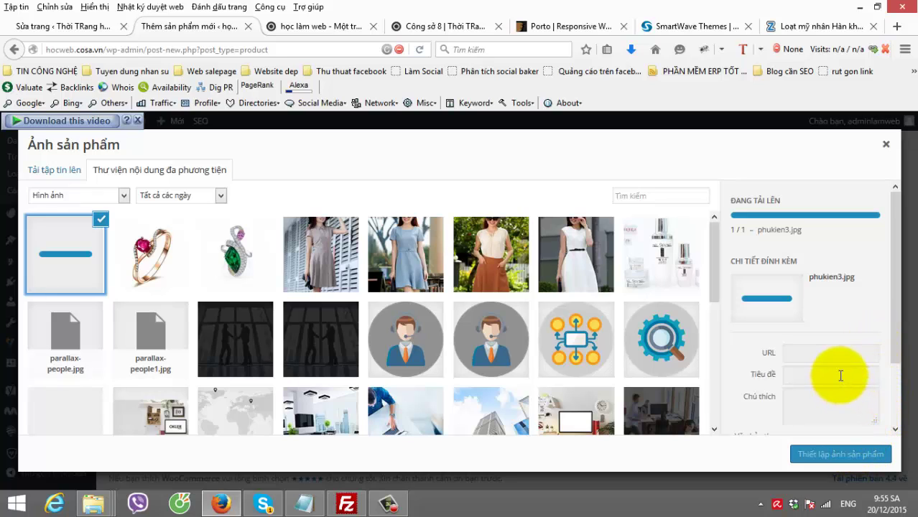
# - Set phukien3.jpg as the product image of Phụ kiện 3 and set the regular price to 400000
pyautogui.doubleClick(832, 339)
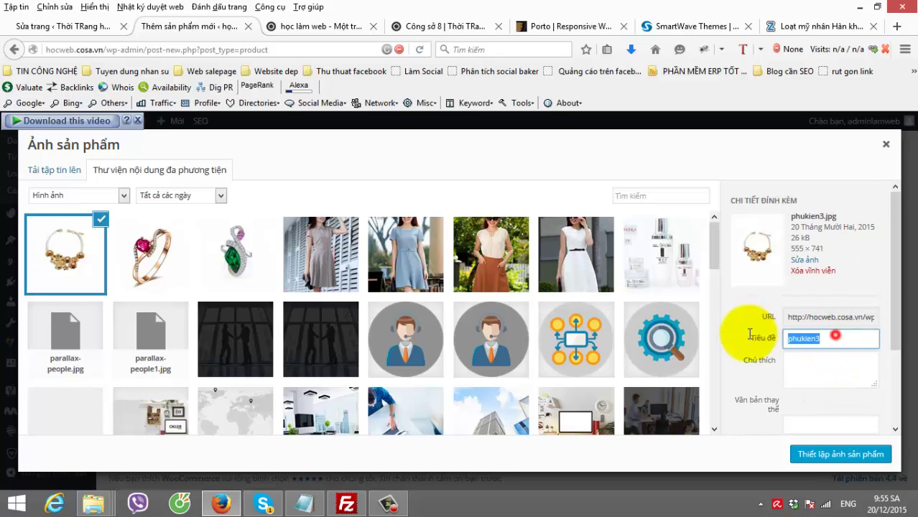
pyautogui.click(826, 454)
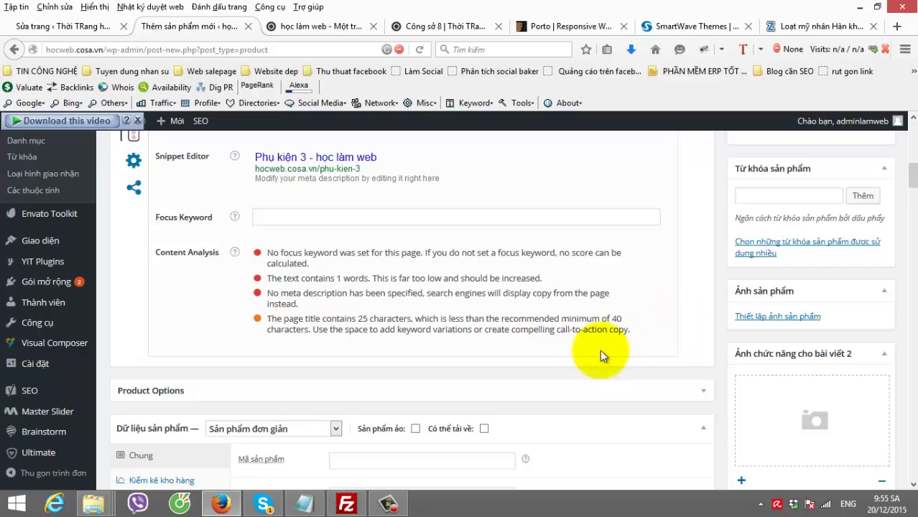
pyautogui.scroll(-3, 600, 351)
pyautogui.click(352, 361)
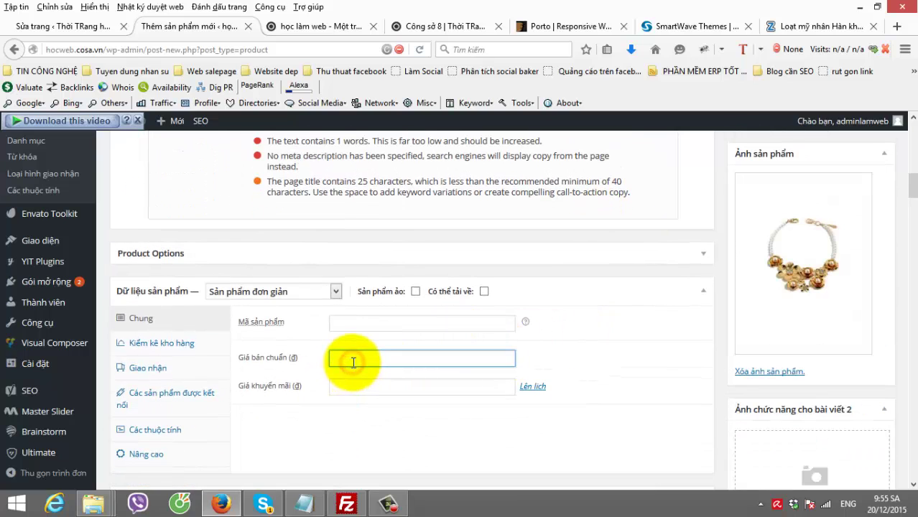
pyautogui.write('4')
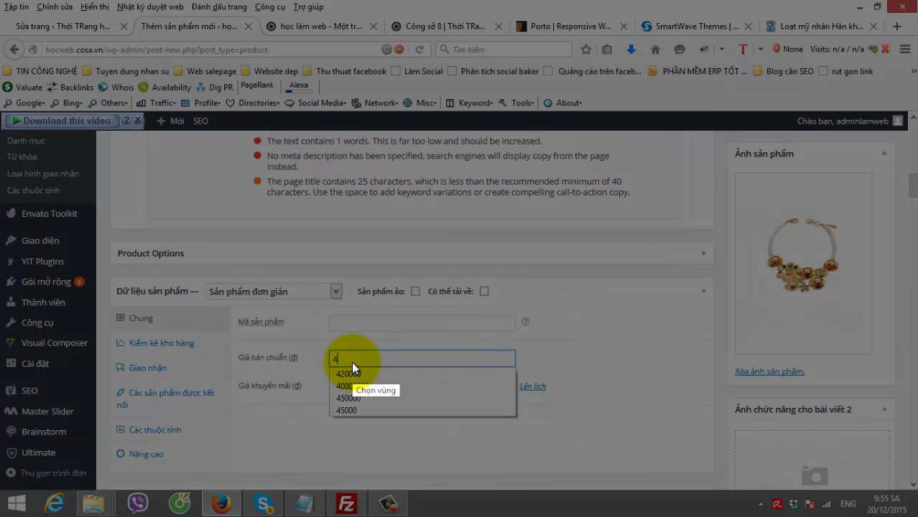
pyautogui.write('00000')
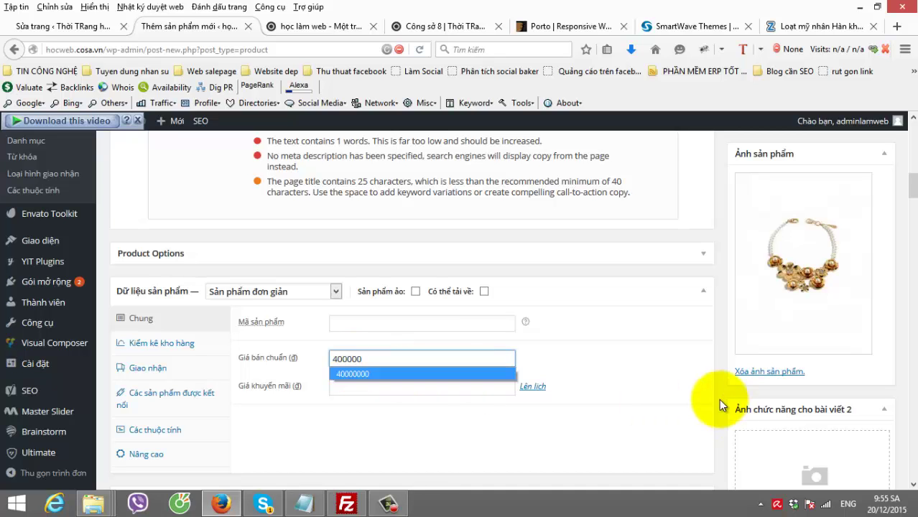
pyautogui.click(674, 353)
# - Publish the Phụ kiện 3 product
pyautogui.scroll(5, 901, 262)
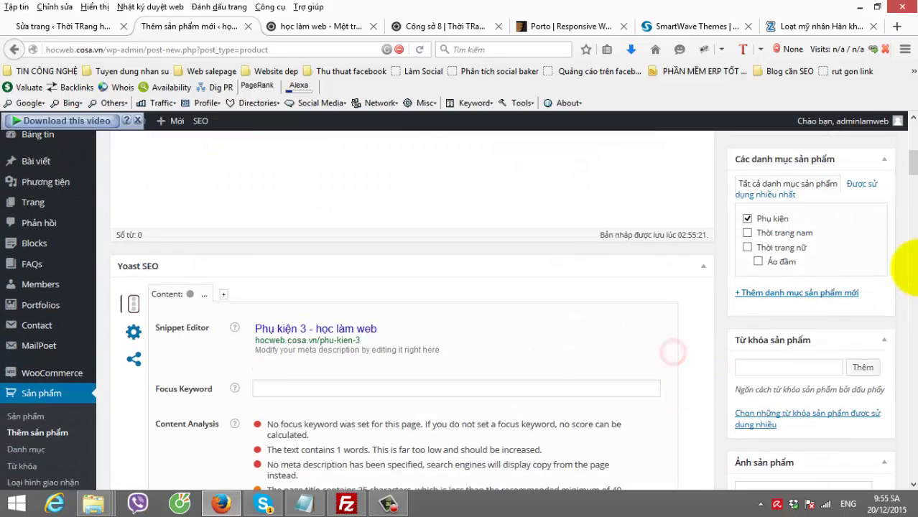
pyautogui.scroll(2, 906, 282)
pyautogui.click(868, 334)
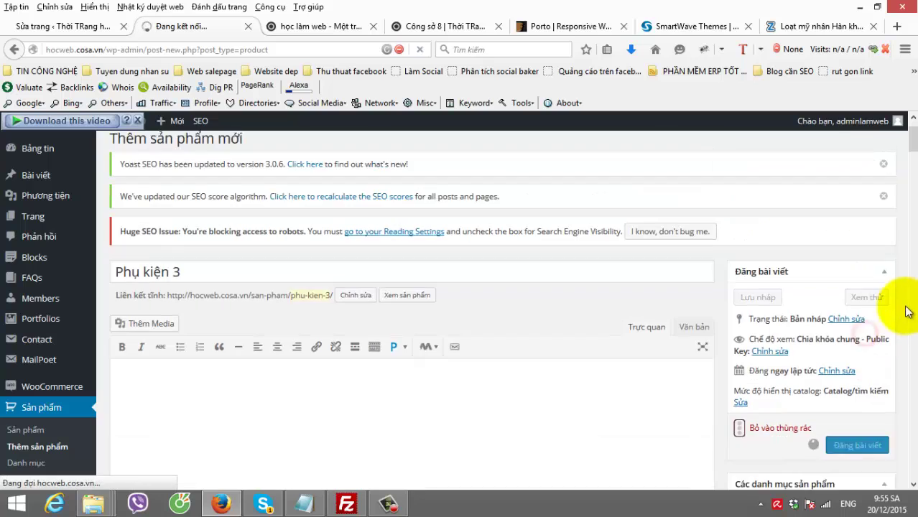
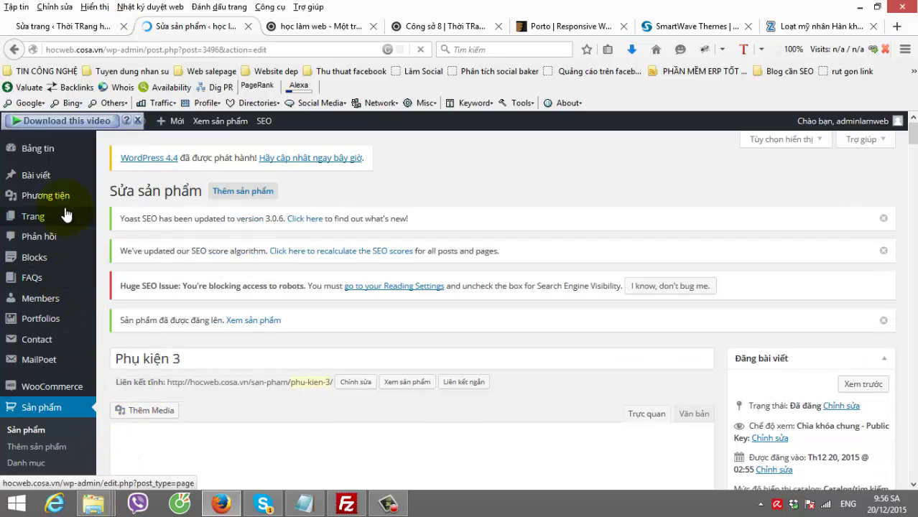
# - View the header area of the public học làm web home page and return to the product editor
pyautogui.moveTo(65, 215)
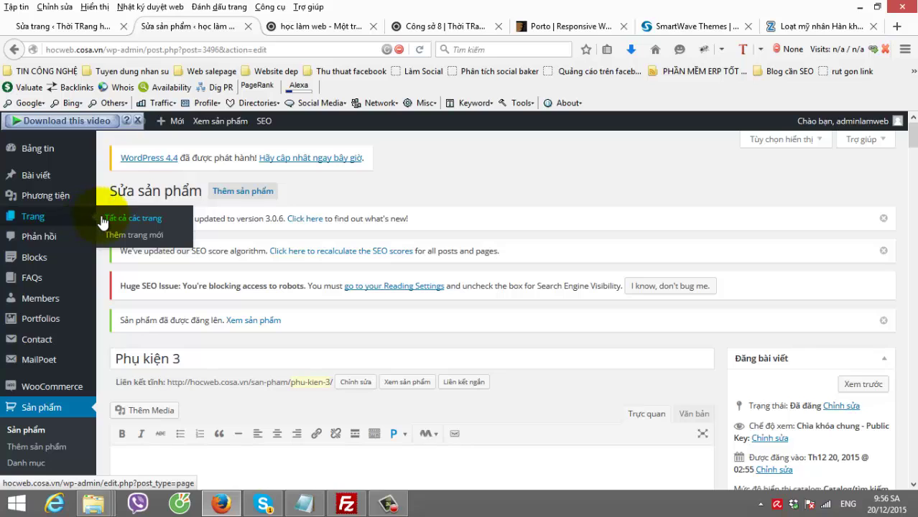
pyautogui.click(317, 29)
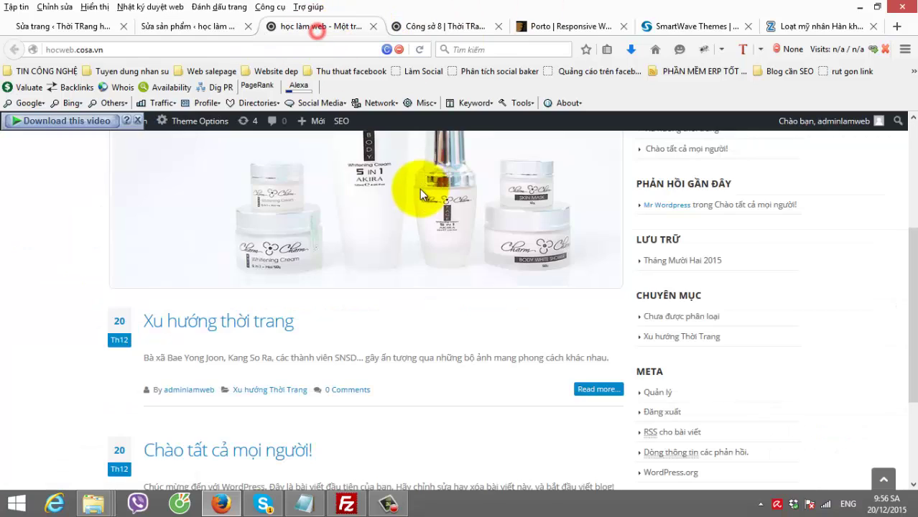
pyautogui.scroll(6, 309, 244)
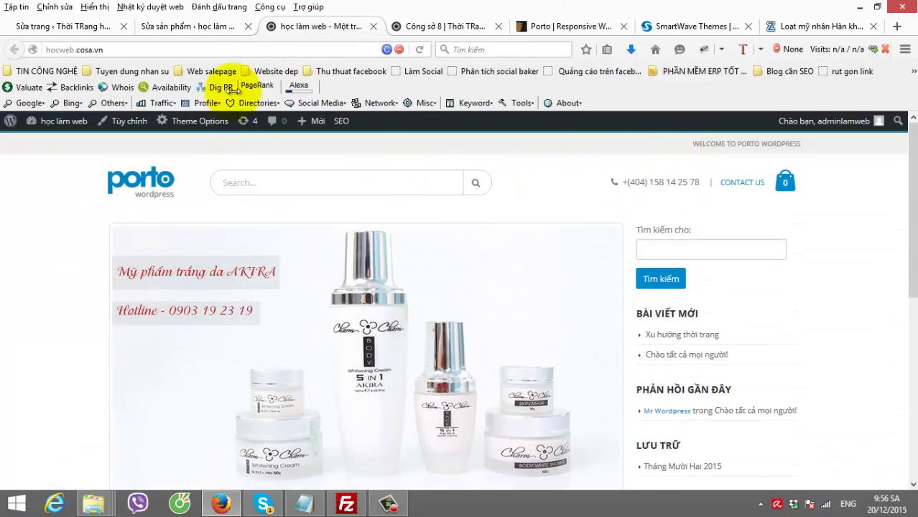
pyautogui.click(188, 25)
# - Open the site's menu management page and load menu chinh for editing
pyautogui.scroll(-5, 21, 241)
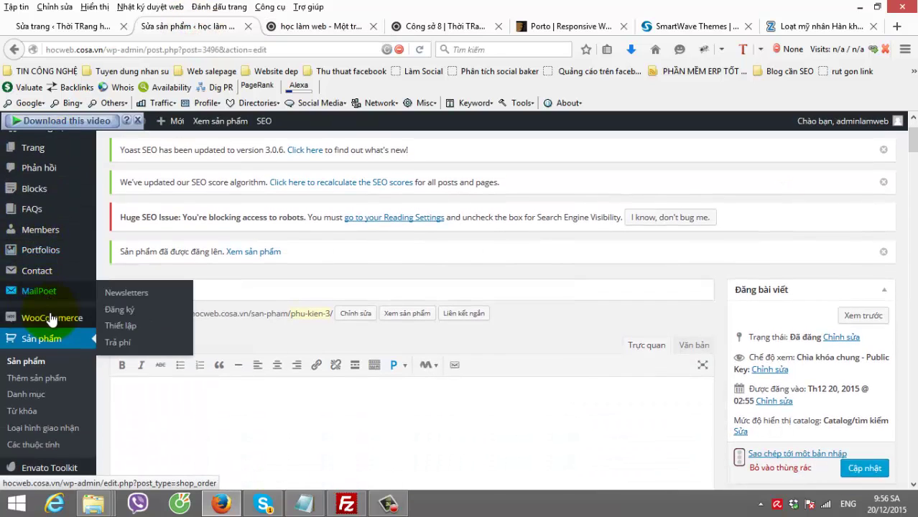
pyautogui.moveTo(61, 357)
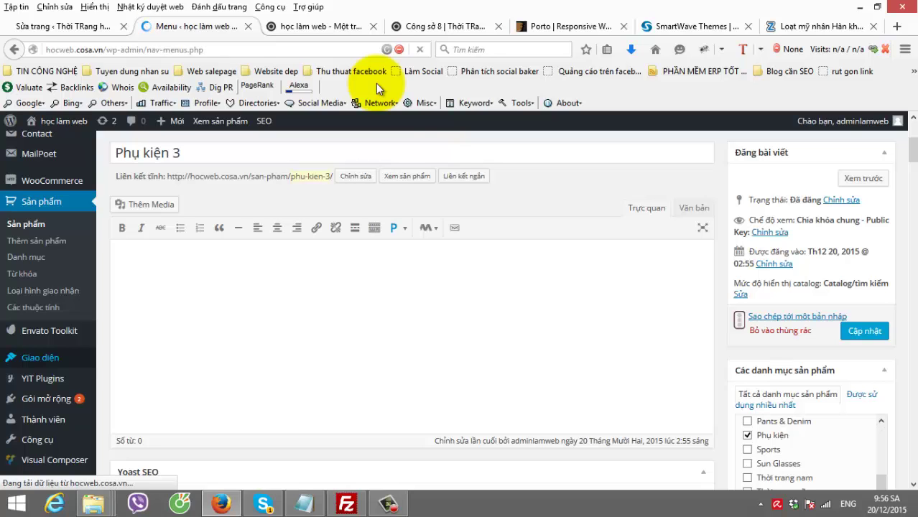
pyautogui.scroll(-5, 316, 215)
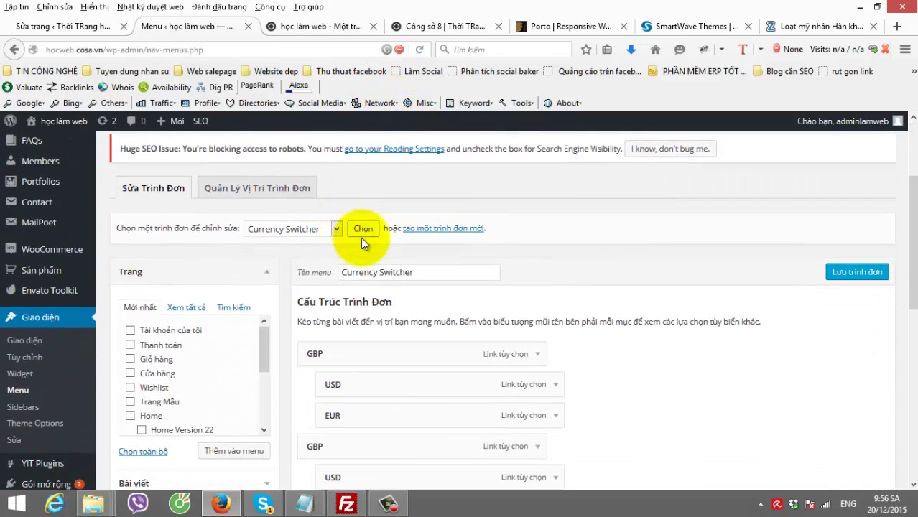
pyautogui.click(311, 226)
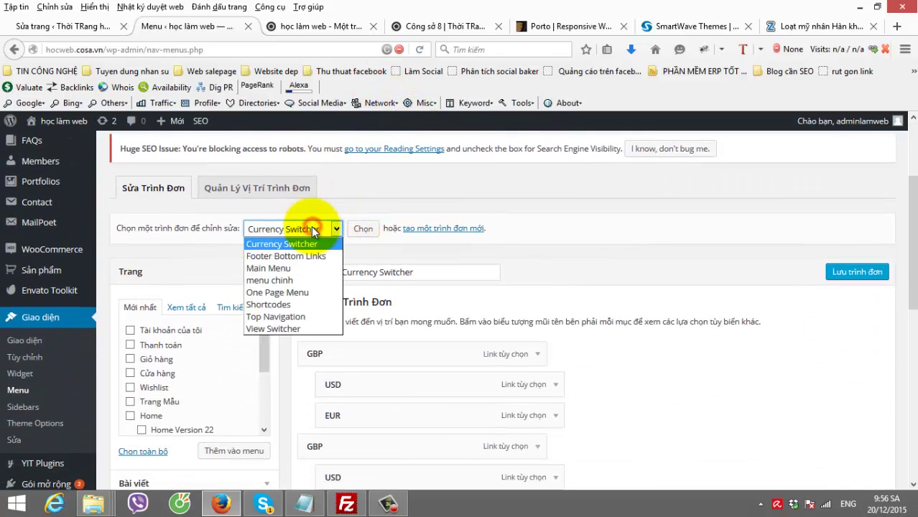
pyautogui.click(308, 280)
pyautogui.click(367, 230)
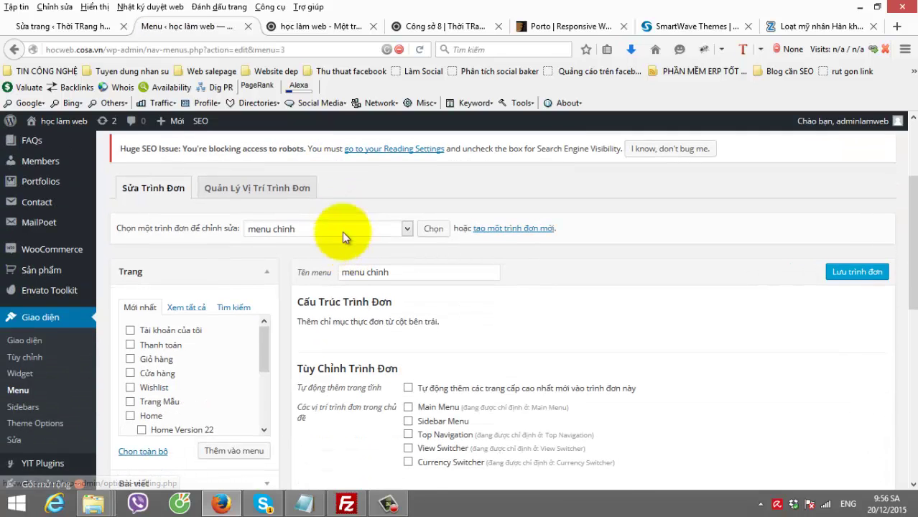
pyautogui.click(342, 228)
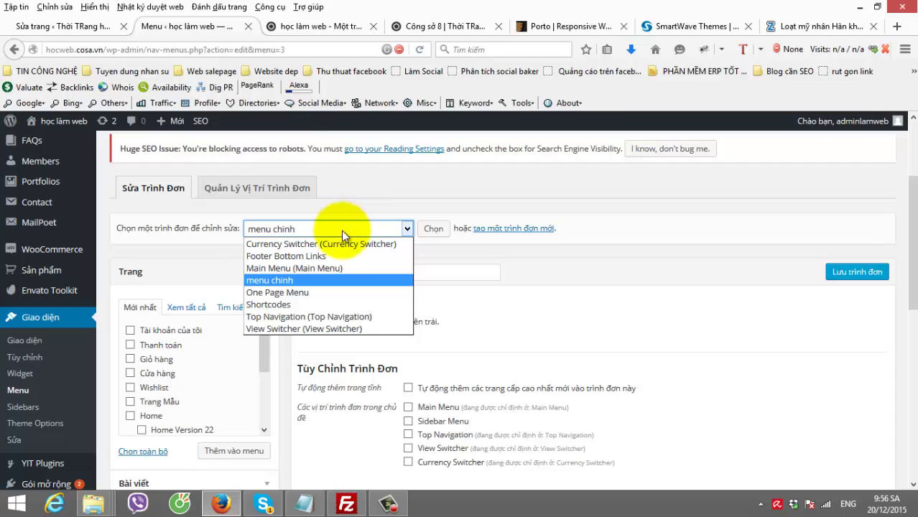
pyautogui.click(586, 285)
# - Add the Home page to menu chinh
pyautogui.scroll(-2, 431, 287)
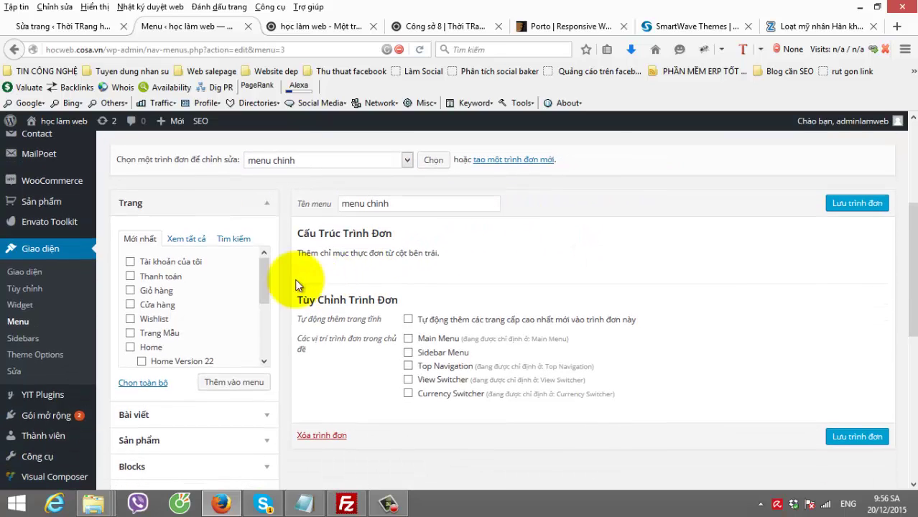
pyautogui.moveTo(264, 277); pyautogui.dragTo(262, 299)
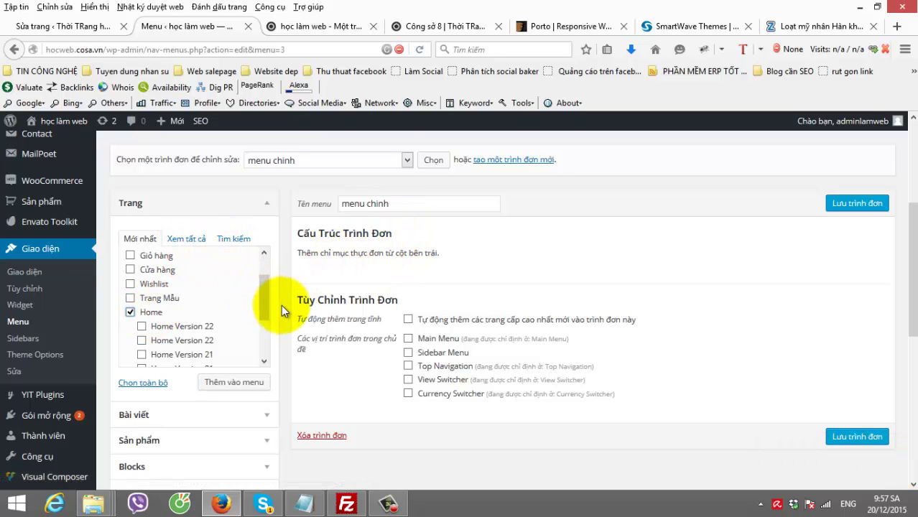
pyautogui.scroll(-2, 280, 303)
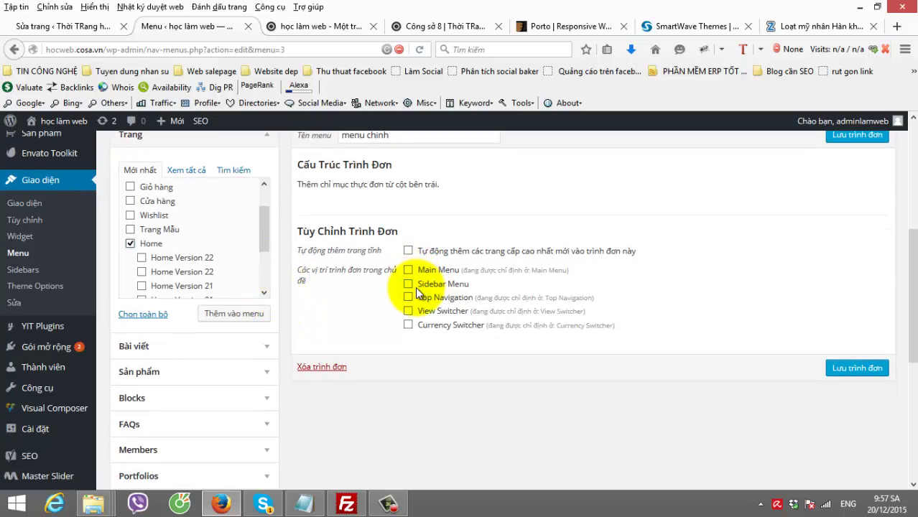
pyautogui.click(248, 316)
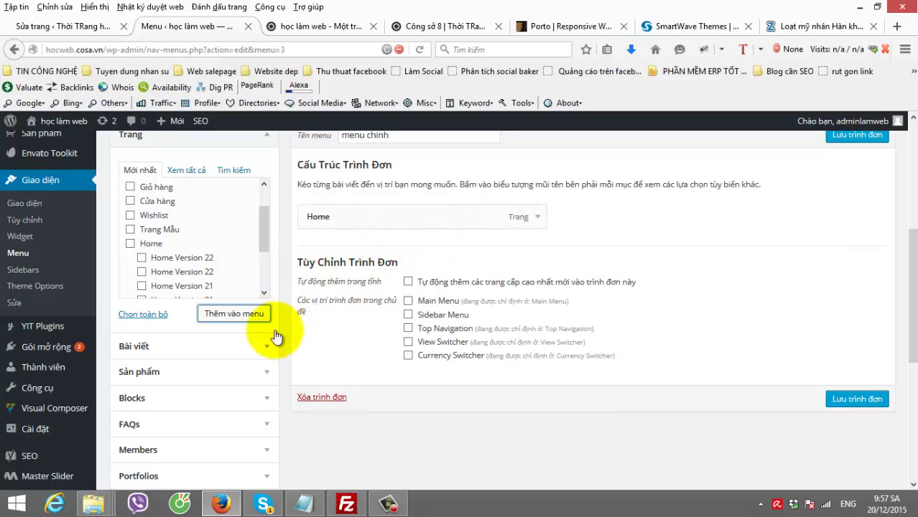
# - Add the product categories Phụ kiện, Thời trang nam, Thời trang nữ and Áo đầm to menu chinh
pyautogui.scroll(-3, 267, 374)
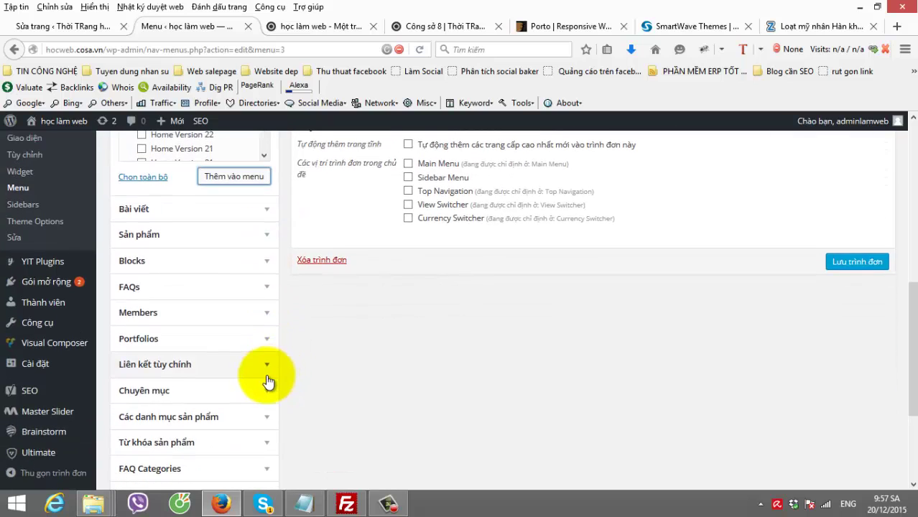
pyautogui.click(268, 353)
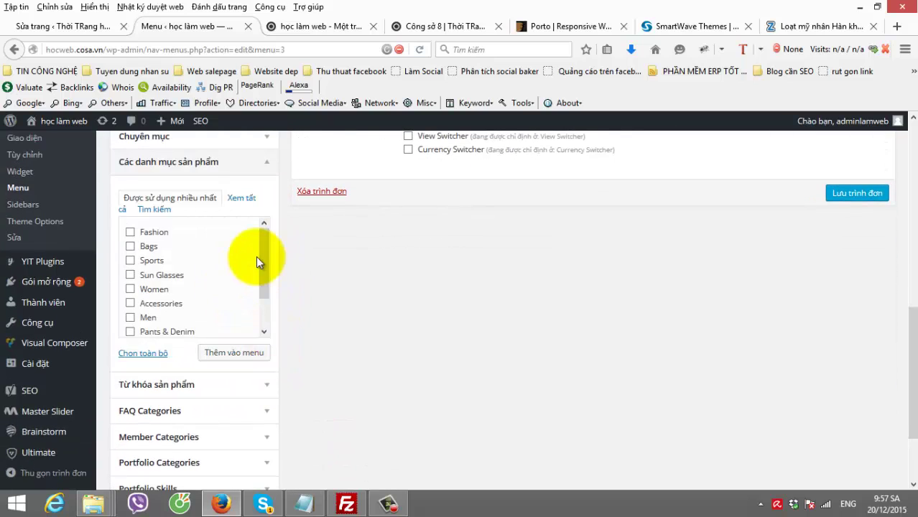
pyautogui.scroll(-1, 266, 263)
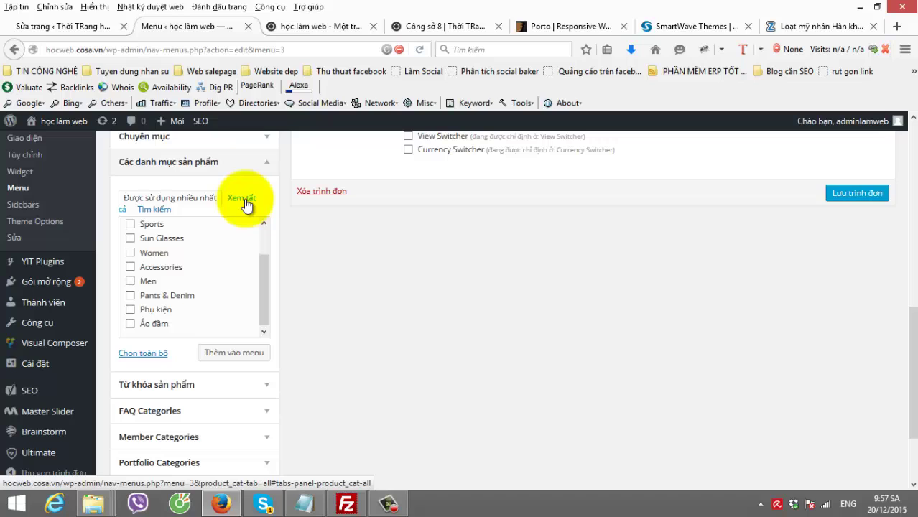
pyautogui.click(152, 311)
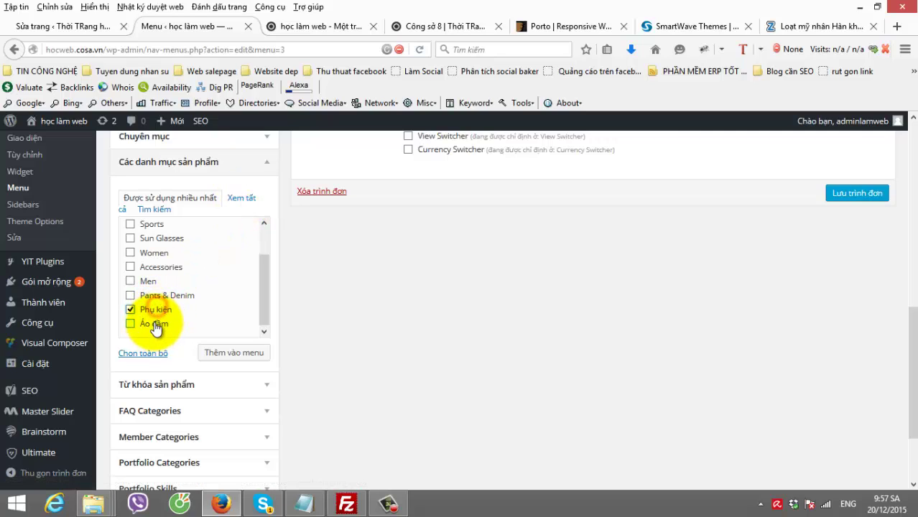
pyautogui.click(239, 199)
pyautogui.moveTo(268, 263); pyautogui.dragTo(264, 313)
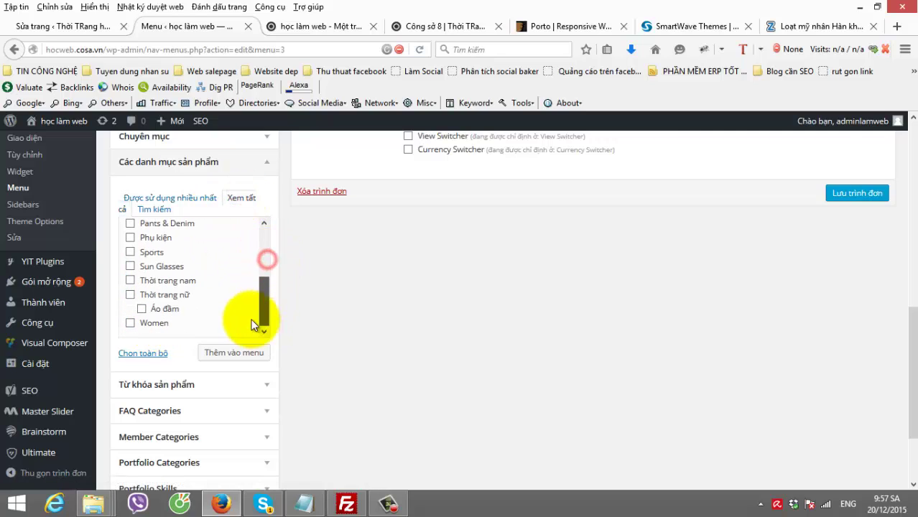
pyautogui.click(167, 280)
pyautogui.click(165, 295)
pyautogui.click(164, 309)
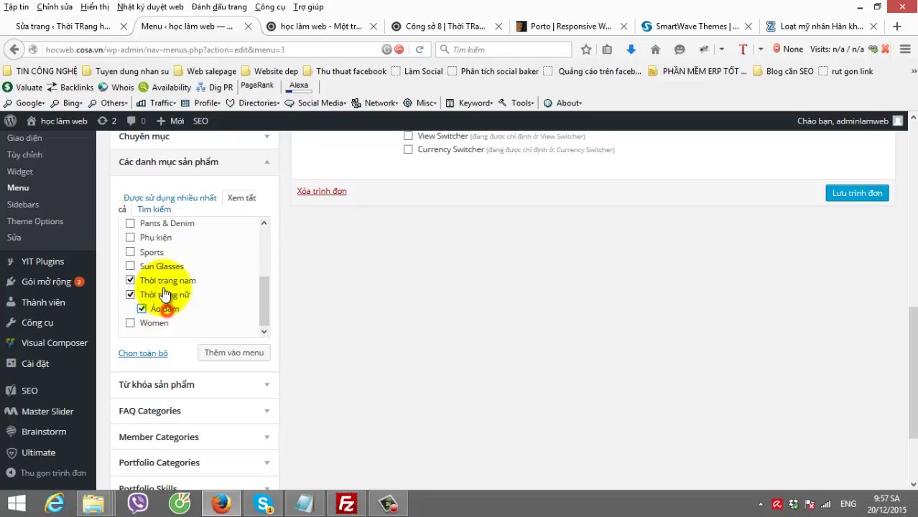
pyautogui.click(153, 237)
pyautogui.click(234, 352)
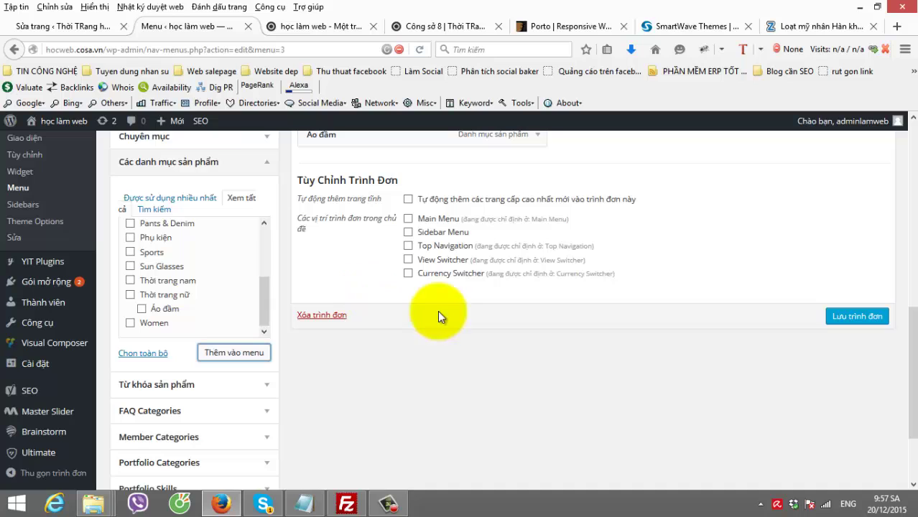
# - Nest Áo đầm under Thời trang nữ and move Phụ kiện to the end of the menu structure
pyautogui.scroll(3, 445, 319)
pyautogui.scroll(1, 453, 326)
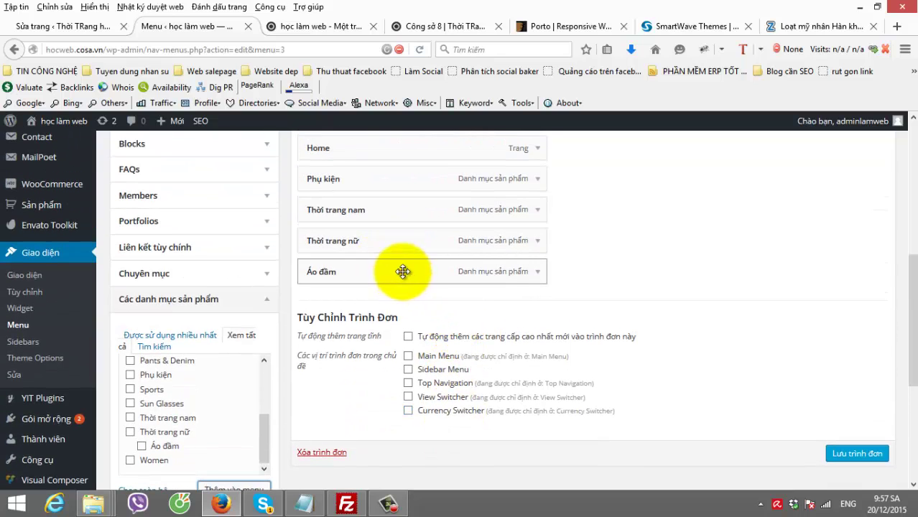
pyautogui.moveTo(406, 270); pyautogui.dragTo(445, 270)
pyautogui.moveTo(465, 179); pyautogui.dragTo(470, 286)
pyautogui.scroll(2, 415, 327)
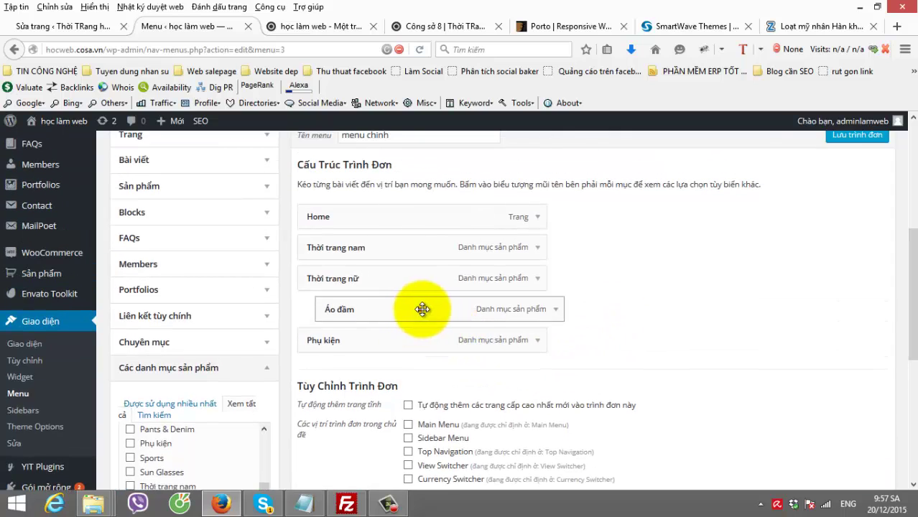
pyautogui.moveTo(420, 309)
pyautogui.mouseDown()
pyautogui.moveTo(447, 311)
pyautogui.moveTo(389, 316)
pyautogui.moveTo(444, 315)
pyautogui.moveTo(436, 307)
pyautogui.mouseUp()
pyautogui.moveTo(418, 277)
pyautogui.mouseDown()
pyautogui.moveTo(445, 278)
pyautogui.moveTo(424, 280)
pyautogui.mouseUp()
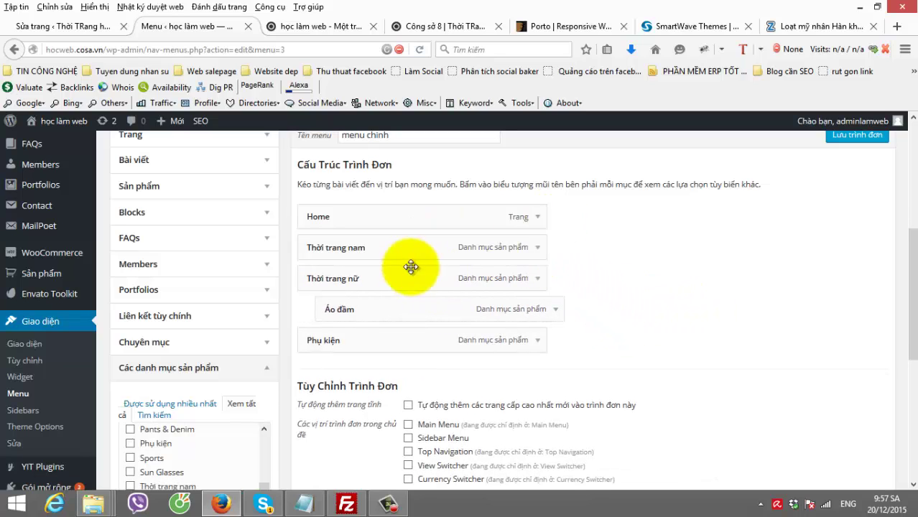
pyautogui.moveTo(429, 332)
pyautogui.mouseDown()
pyautogui.moveTo(430, 229)
pyautogui.moveTo(436, 341)
pyautogui.mouseUp()
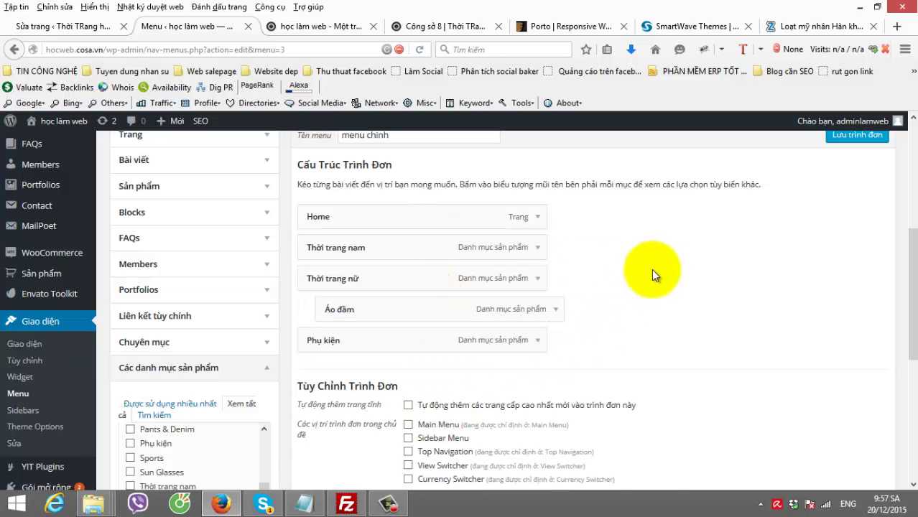
# - Assign menu chinh to the Main Menu location and save the menu
pyautogui.scroll(3, 652, 269)
pyautogui.scroll(-2, 502, 283)
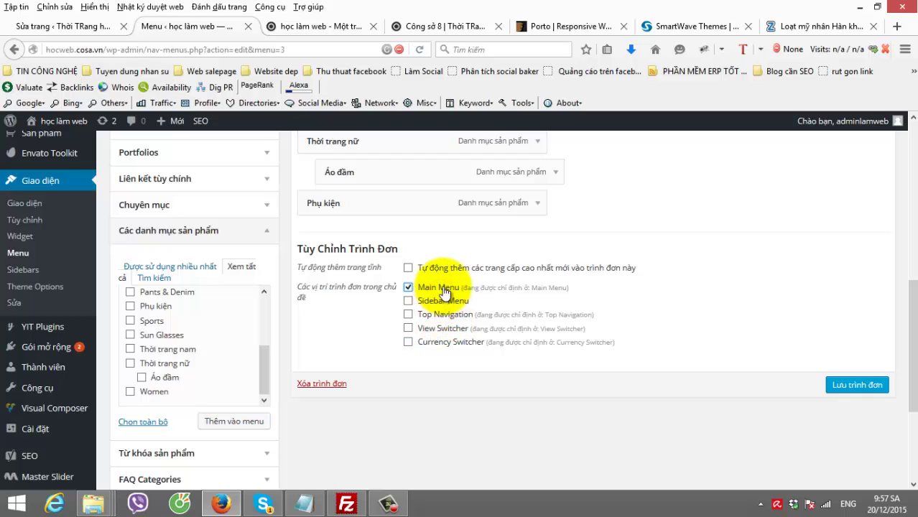
pyautogui.click(861, 386)
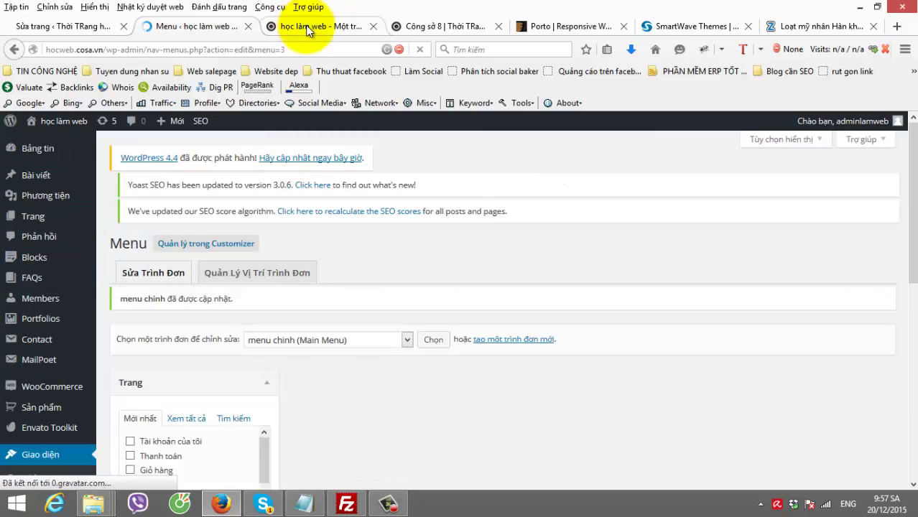
# - Reload the public home page to check the navigation menu
pyautogui.click(305, 28)
pyautogui.press('Return')
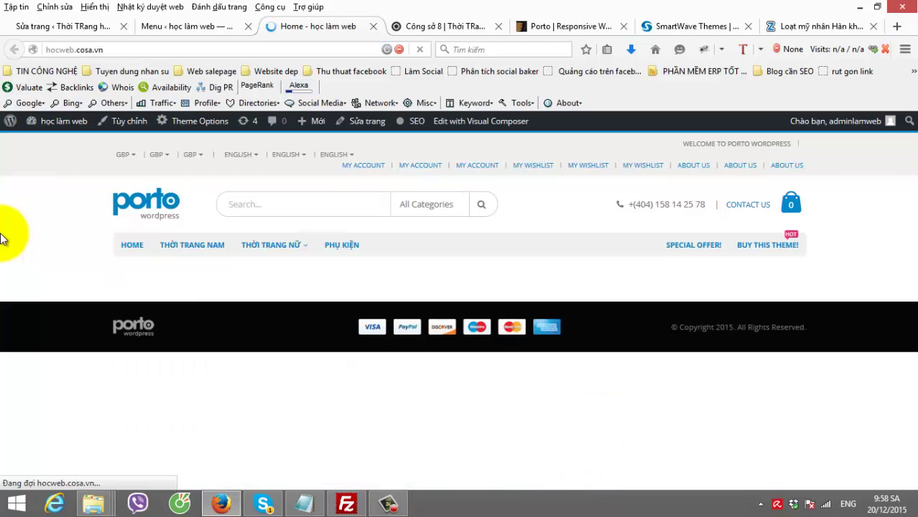
# - Load the Top Navigation menu for editing in the menu editor
pyautogui.moveTo(273, 251)
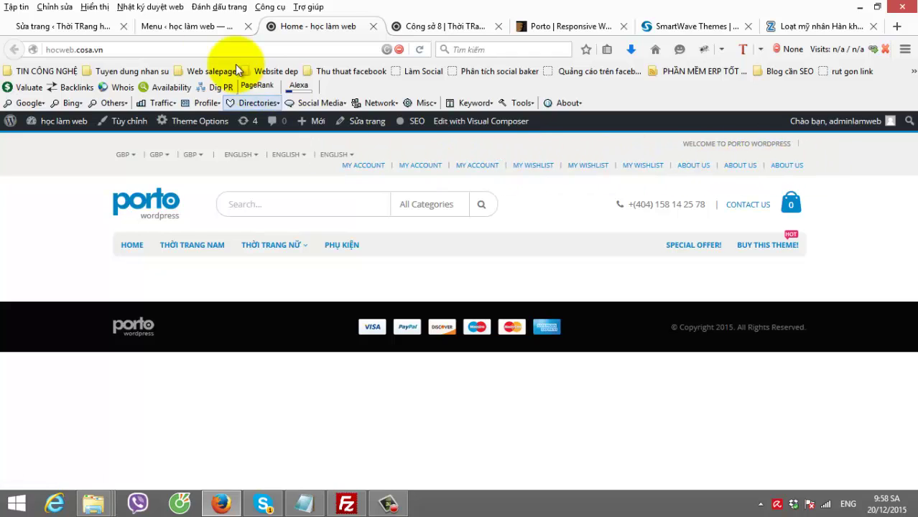
pyautogui.click(208, 27)
pyautogui.scroll(-3, 327, 277)
pyautogui.click(305, 255)
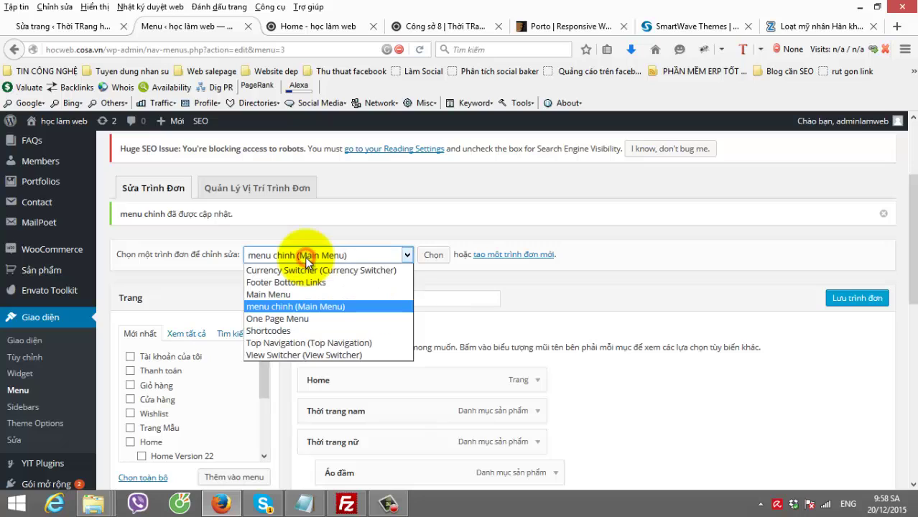
pyautogui.click(333, 343)
pyautogui.click(425, 256)
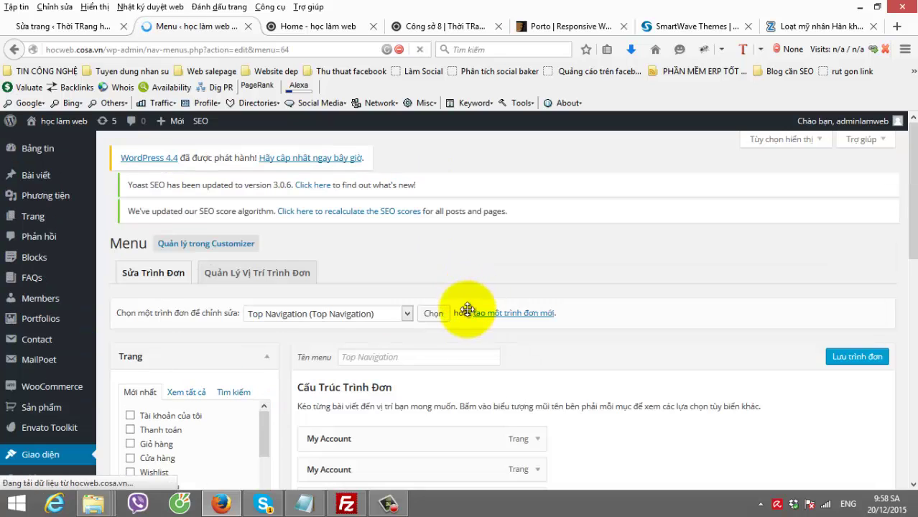
# - Unassign the menu from the Top Navigation location in its theme location settings
pyautogui.scroll(-5, 467, 307)
pyautogui.scroll(-3, 493, 312)
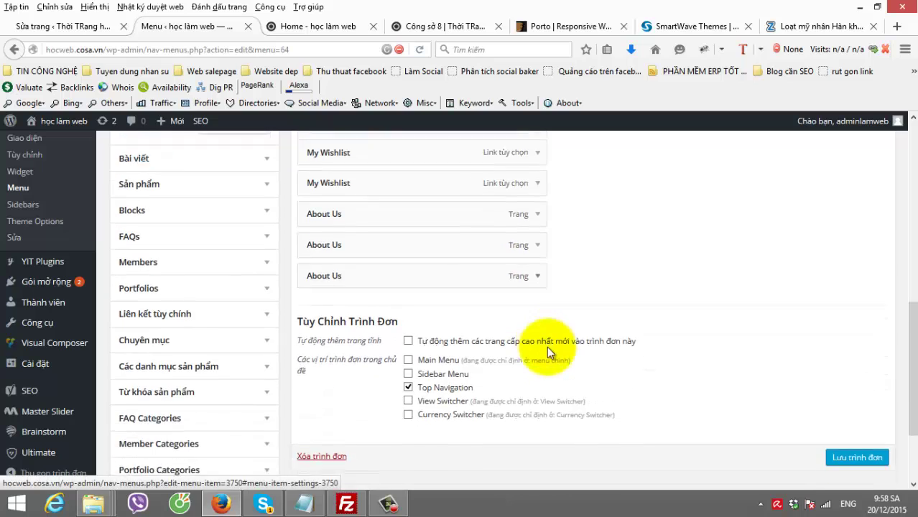
pyautogui.scroll(1, 435, 227)
pyautogui.scroll(3, 431, 316)
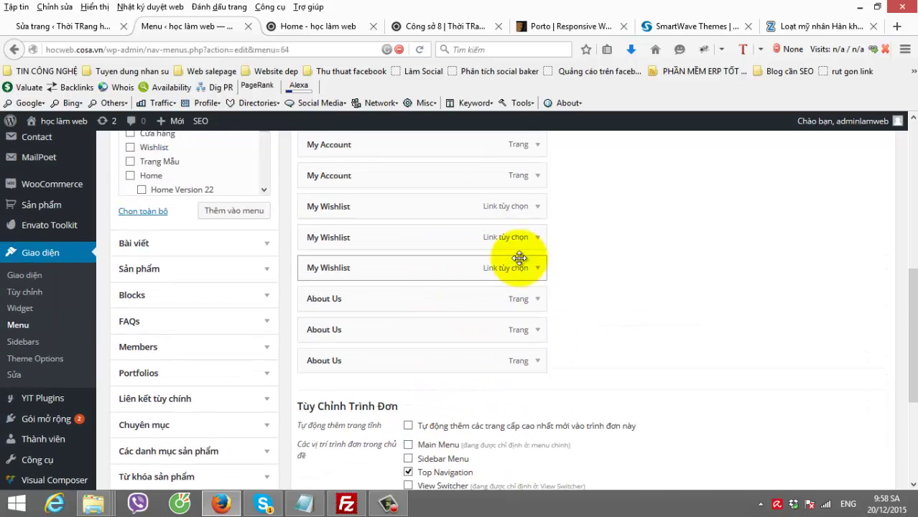
pyautogui.scroll(-3, 512, 252)
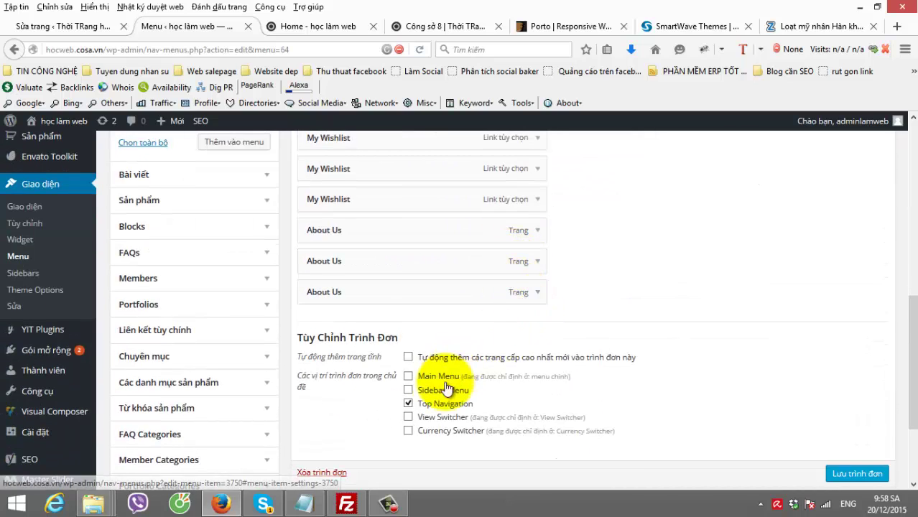
pyautogui.scroll(-3, 858, 434)
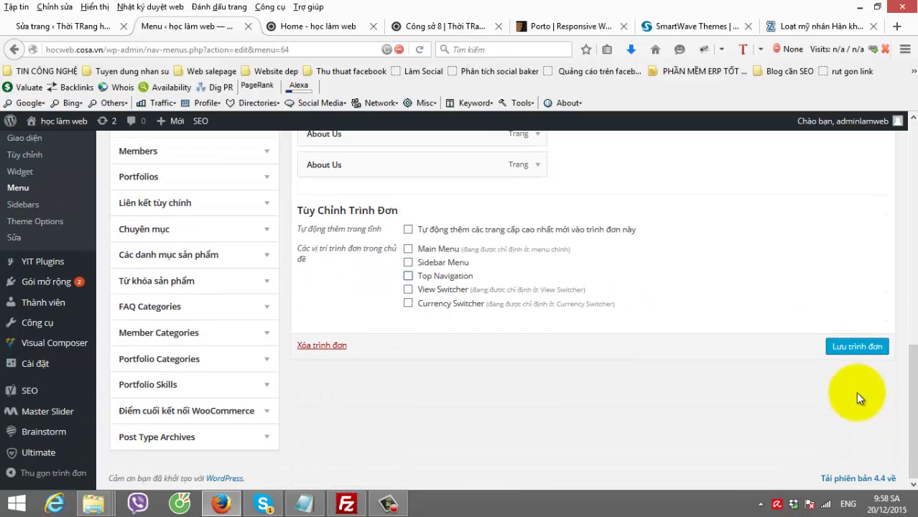
# - Remove the two duplicate About Us items from the menu structure, keeping a single one
pyautogui.scroll(5, 718, 366)
pyautogui.scroll(2, 550, 327)
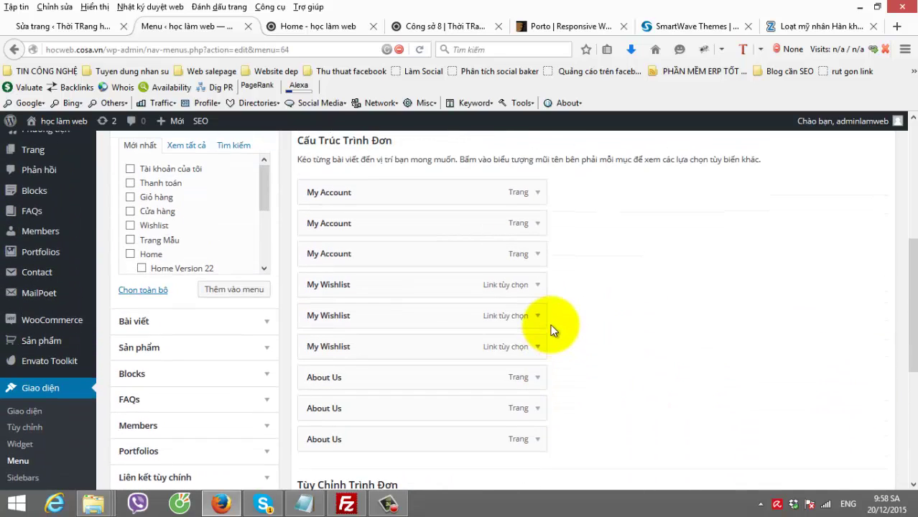
pyautogui.scroll(-2, 535, 359)
pyautogui.click(542, 369)
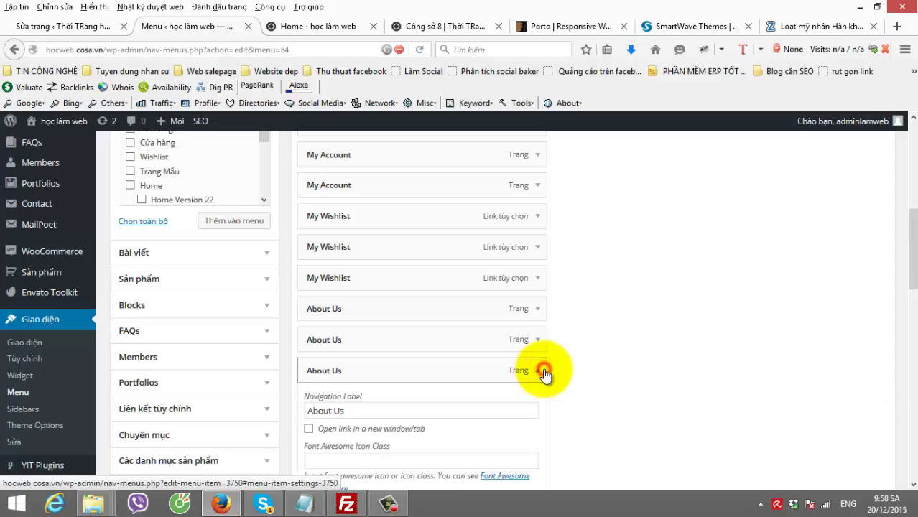
pyautogui.click(542, 369)
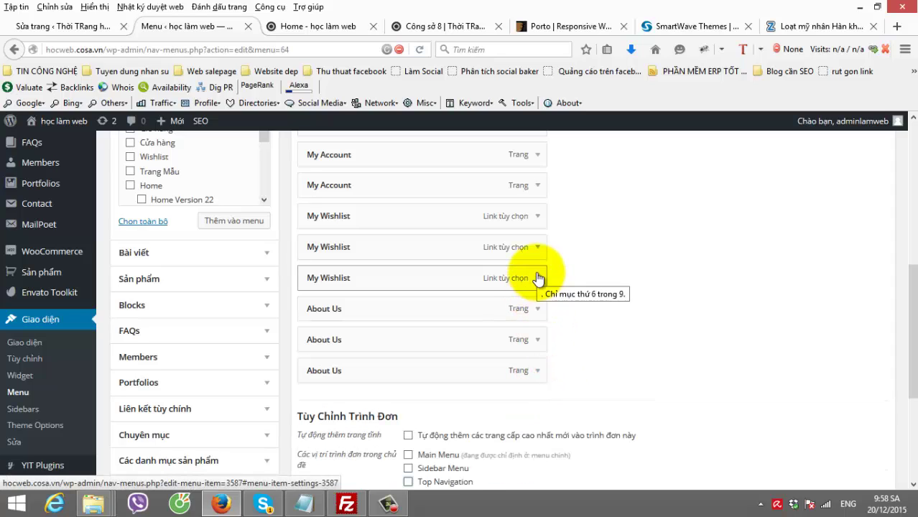
pyautogui.click(537, 277)
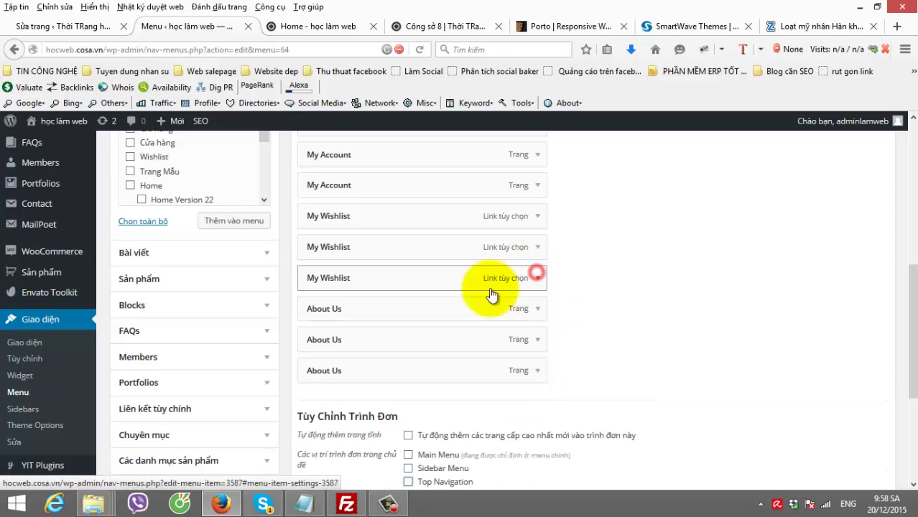
pyautogui.click(541, 284)
pyautogui.click(540, 341)
pyautogui.scroll(-9, 553, 354)
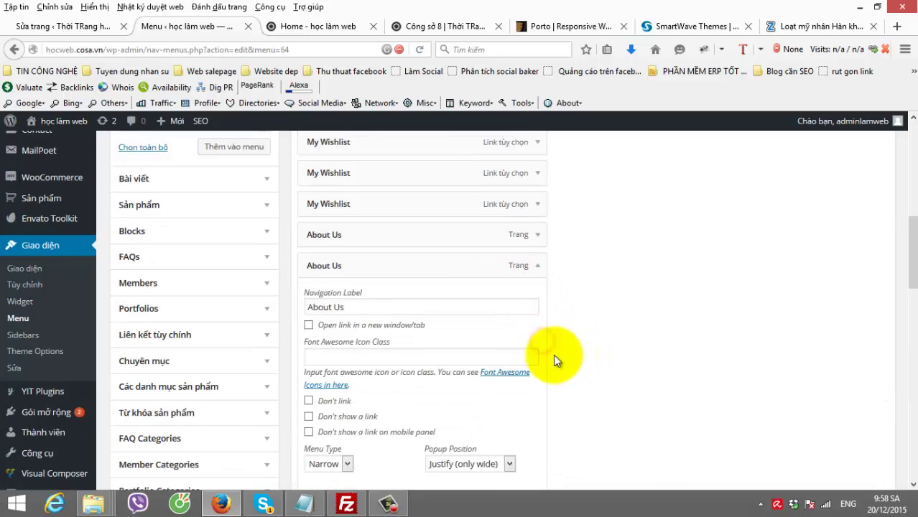
pyautogui.scroll(-5, 326, 406)
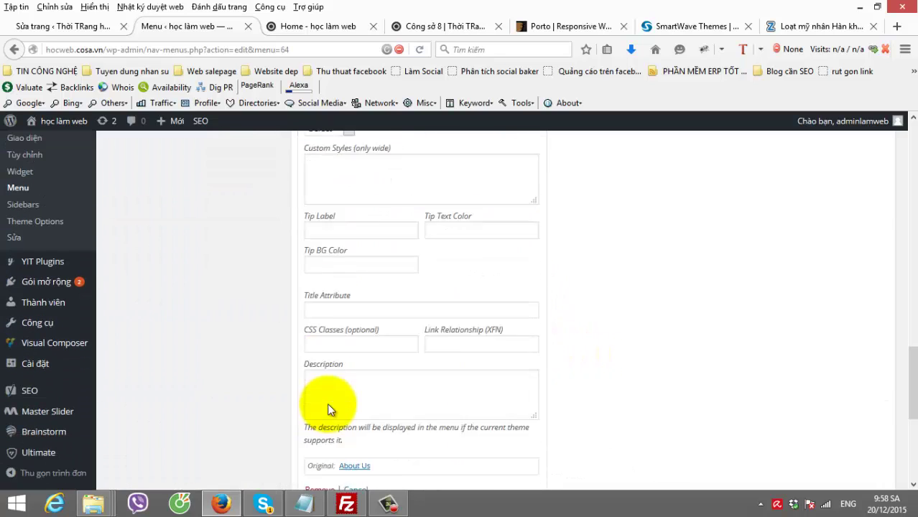
pyautogui.click(320, 291)
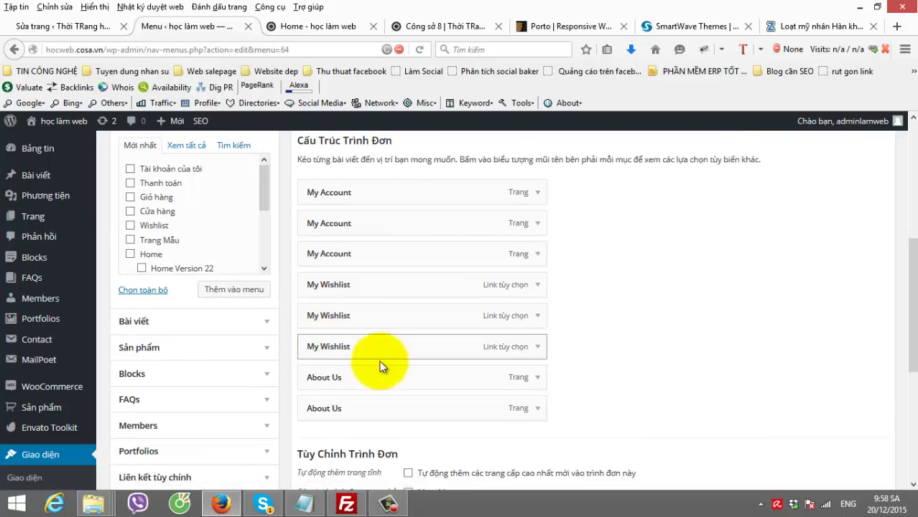
pyautogui.click(535, 377)
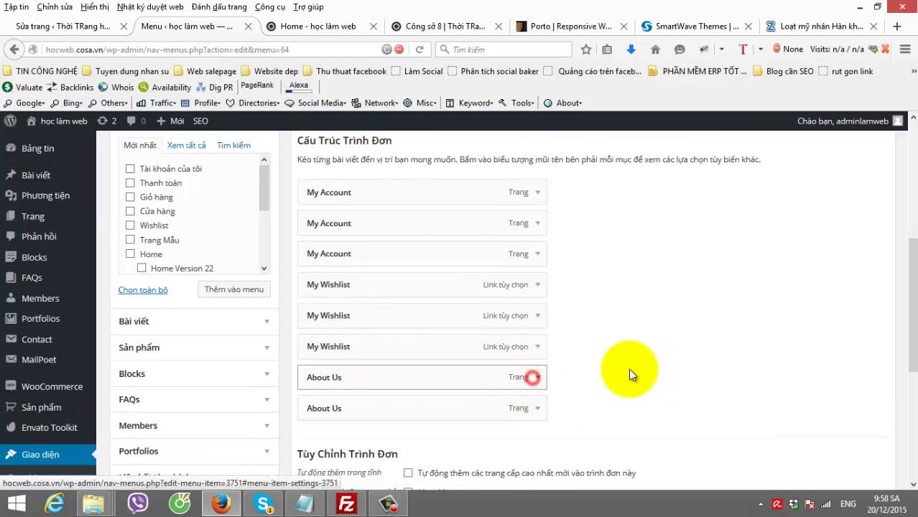
pyautogui.scroll(-10, 375, 392)
pyautogui.scroll(-4, 329, 362)
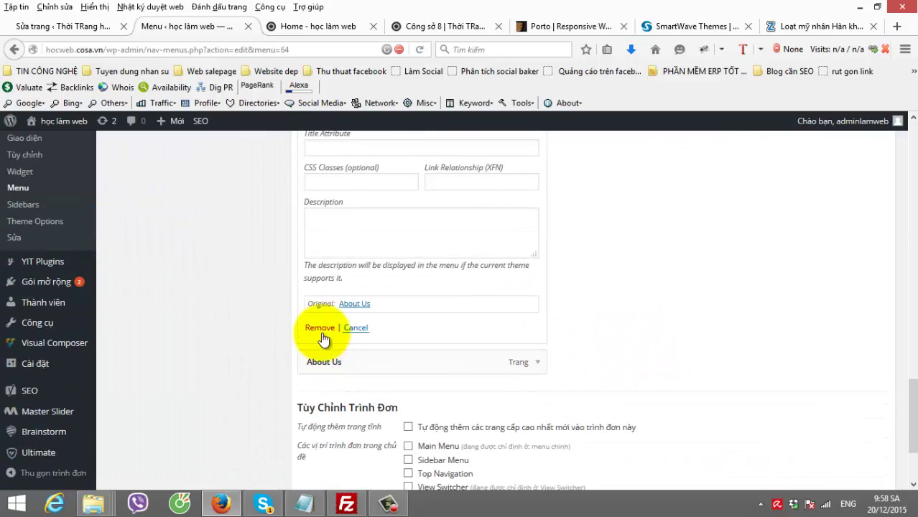
pyautogui.click(320, 327)
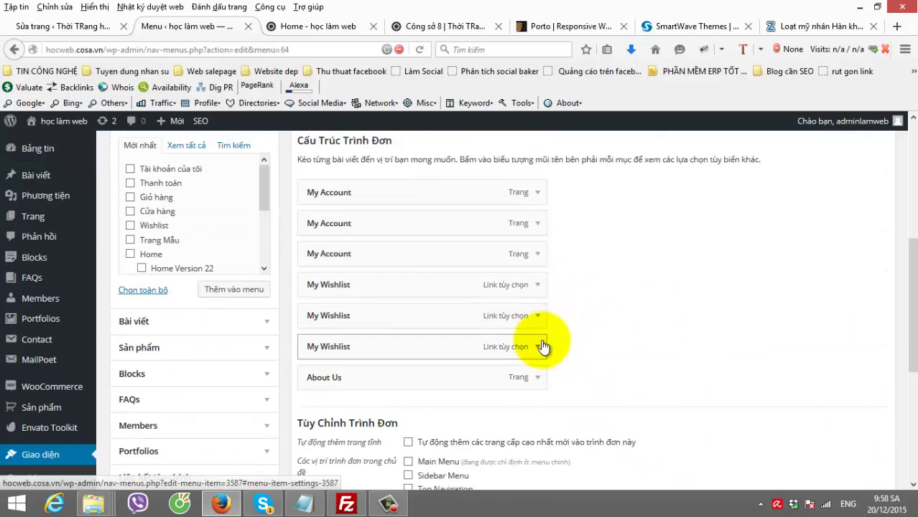
# - Remove the two duplicate My Wishlist items from the menu structure, keeping a single one
pyautogui.click(544, 345)
pyautogui.scroll(-5, 348, 387)
pyautogui.scroll(-15, 322, 401)
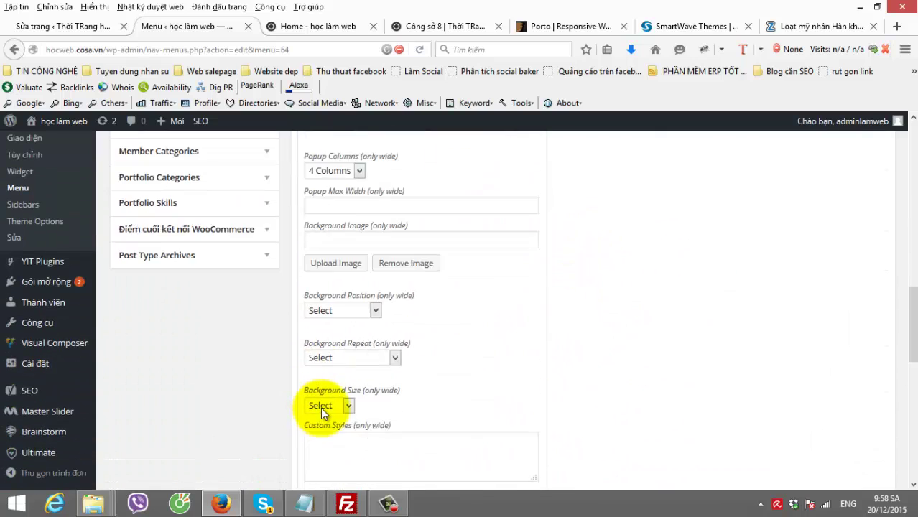
pyautogui.click(320, 210)
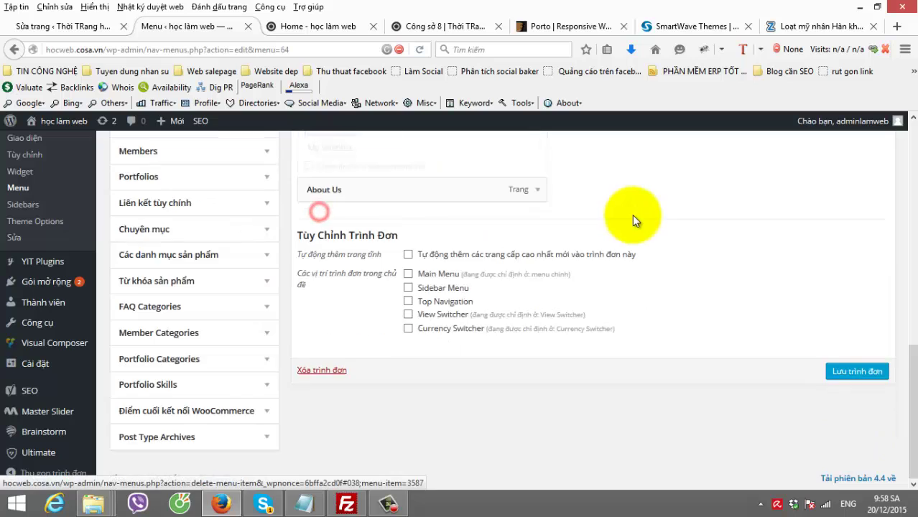
pyautogui.scroll(4, 547, 297)
pyautogui.click(540, 321)
pyautogui.scroll(-10, 379, 369)
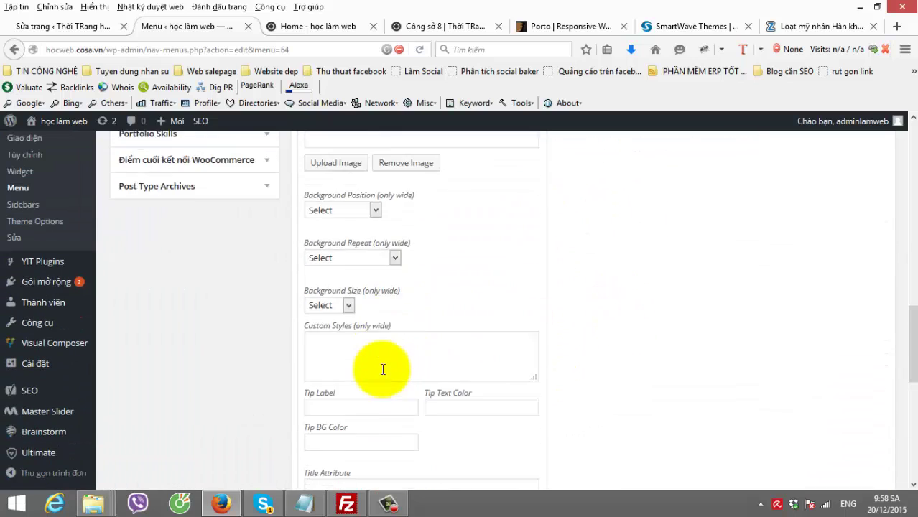
pyautogui.click(320, 277)
# - Remove the two duplicate My Account items from the menu structure, keeping a single one
pyautogui.scroll(5, 563, 301)
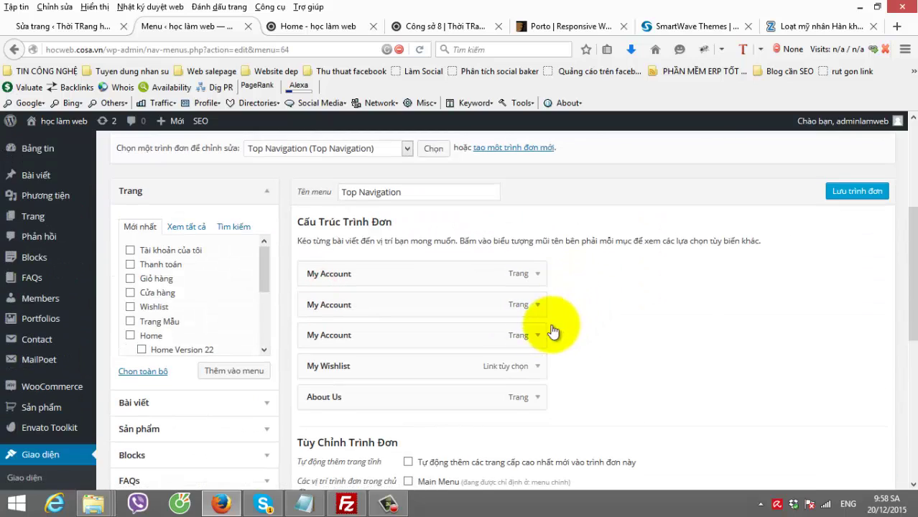
pyautogui.click(536, 335)
pyautogui.scroll(-10, 307, 406)
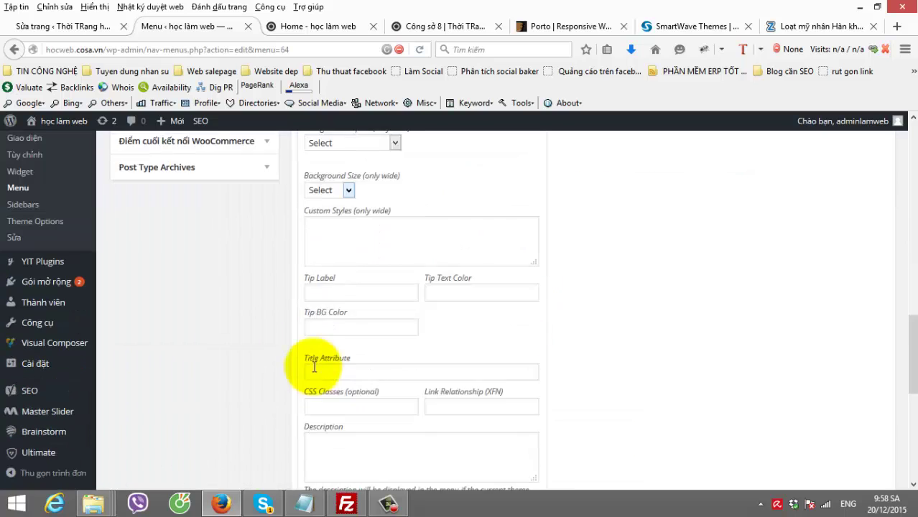
pyautogui.click(320, 286)
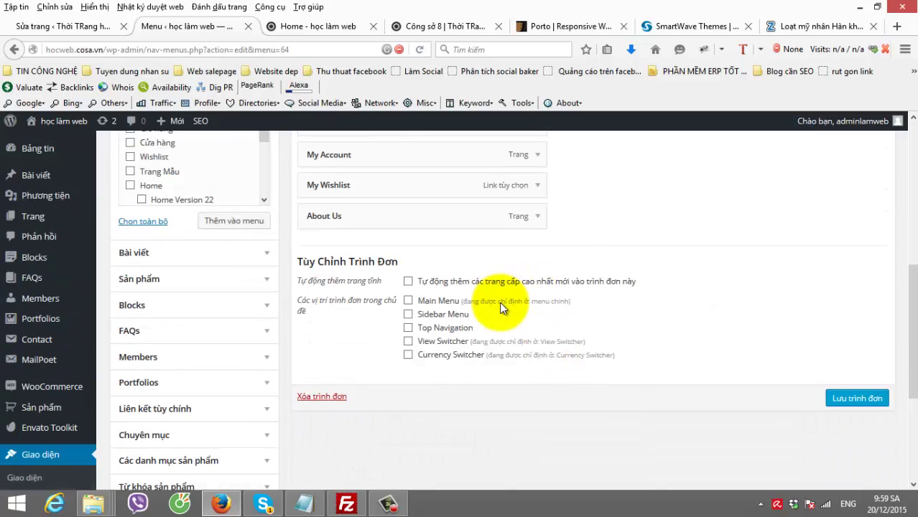
pyautogui.scroll(3, 564, 231)
pyautogui.click(537, 285)
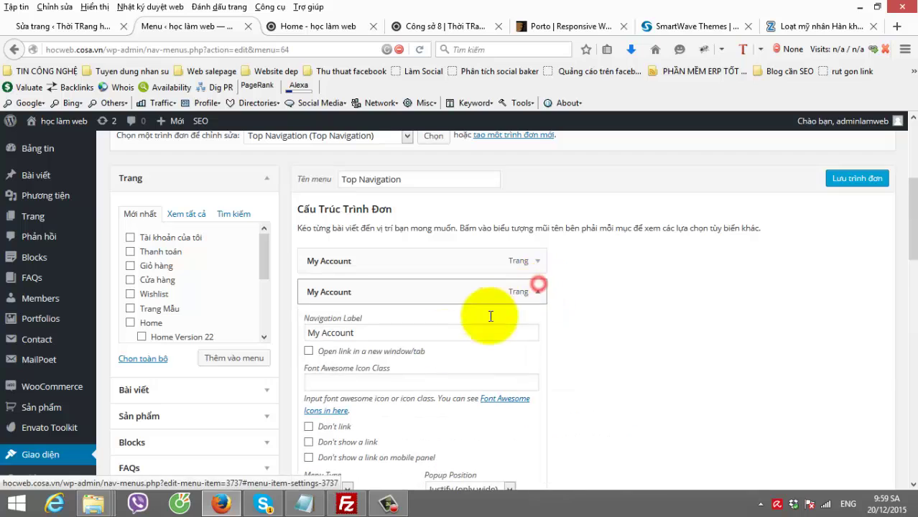
pyautogui.scroll(-4, 340, 386)
pyautogui.scroll(-8, 335, 388)
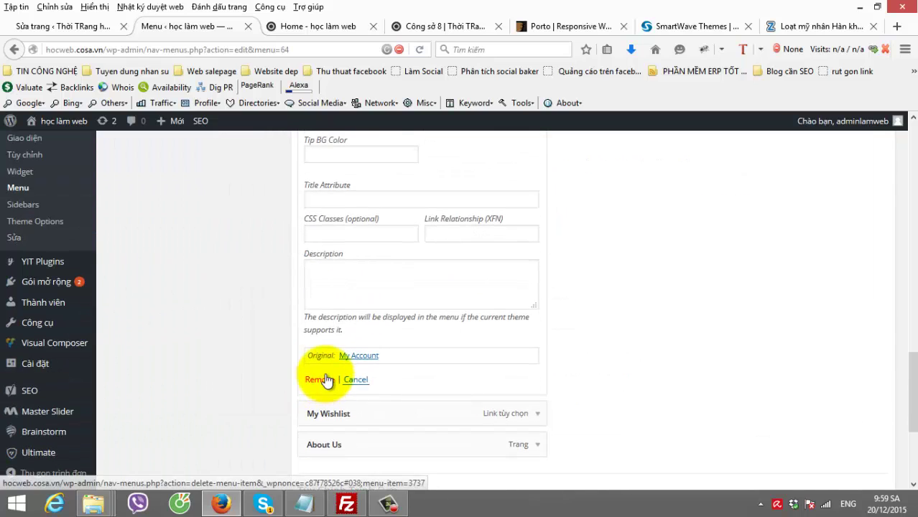
pyautogui.click(323, 374)
# - Change the navigation label of the My Account item to Tài khoản của bạn
pyautogui.scroll(5, 440, 303)
pyautogui.click(539, 260)
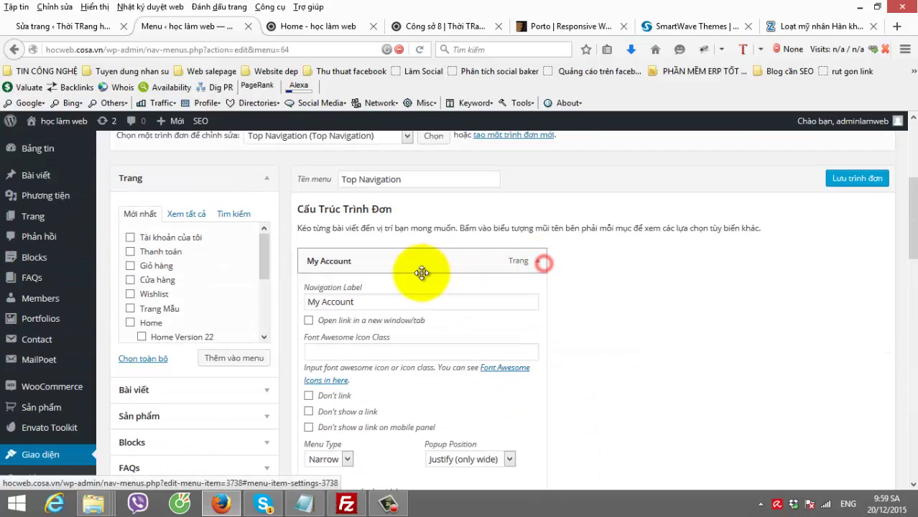
pyautogui.moveTo(351, 302); pyautogui.dragTo(306, 302)
pyautogui.moveTo(57, 332)
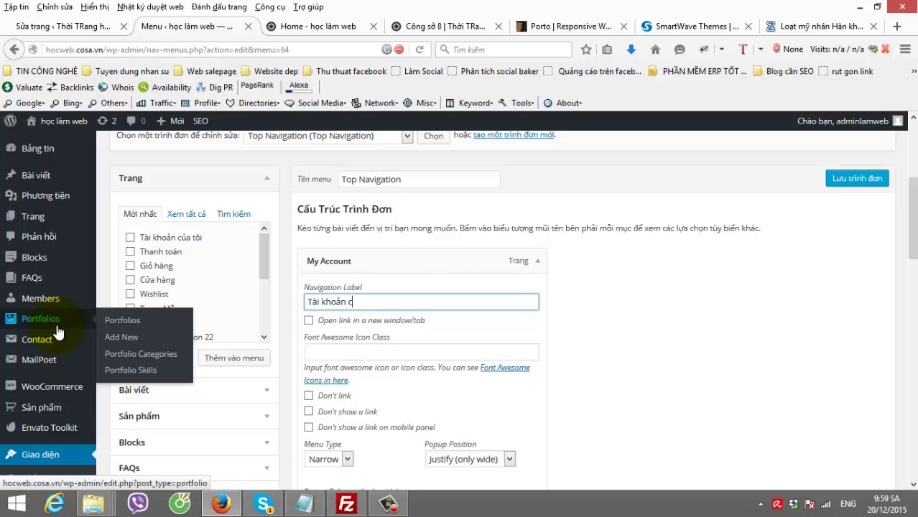
pyautogui.write('Tài khoản của ban')
pyautogui.click(539, 261)
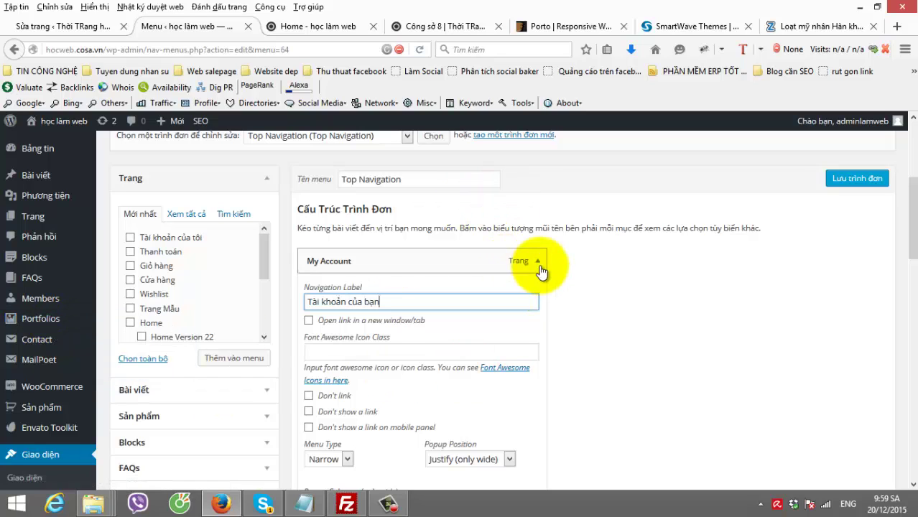
# - Change the navigation label of the My Wishlist item to Danh sách yêu thích
pyautogui.click(537, 291)
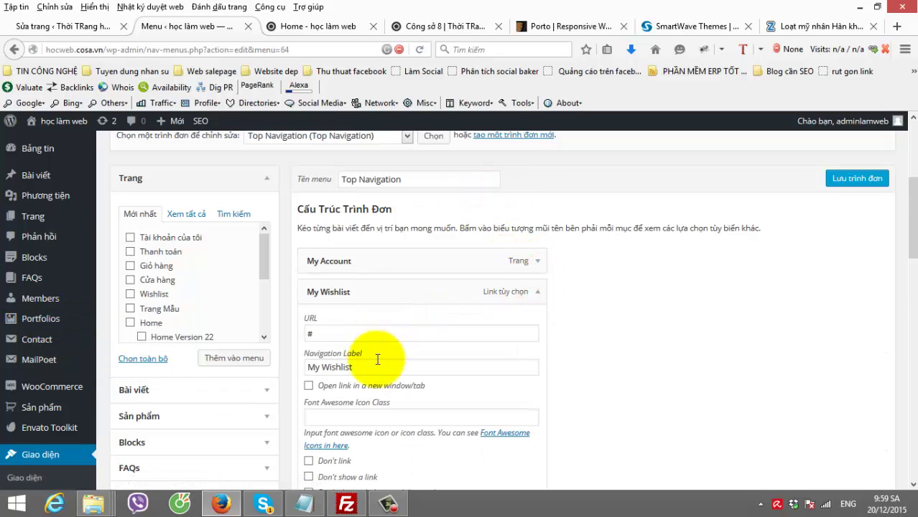
pyautogui.tripleClick(375, 367)
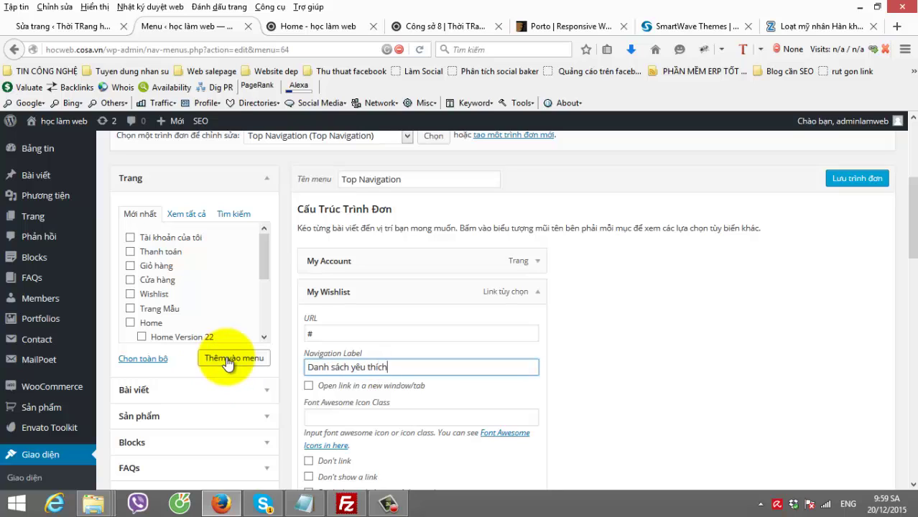
pyautogui.write('Danh sách yêu thích')
pyautogui.click(538, 291)
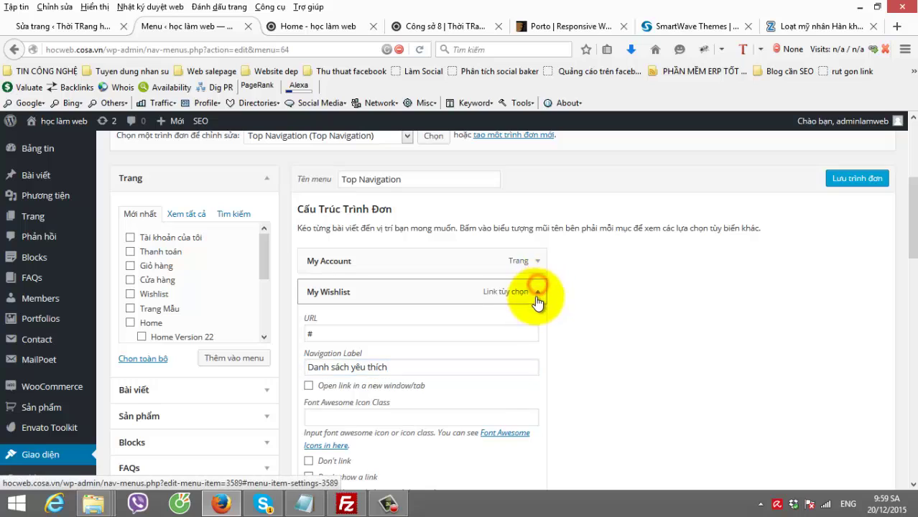
# - Change the navigation label of the About Us item to Về chúng tôi
pyautogui.click(541, 323)
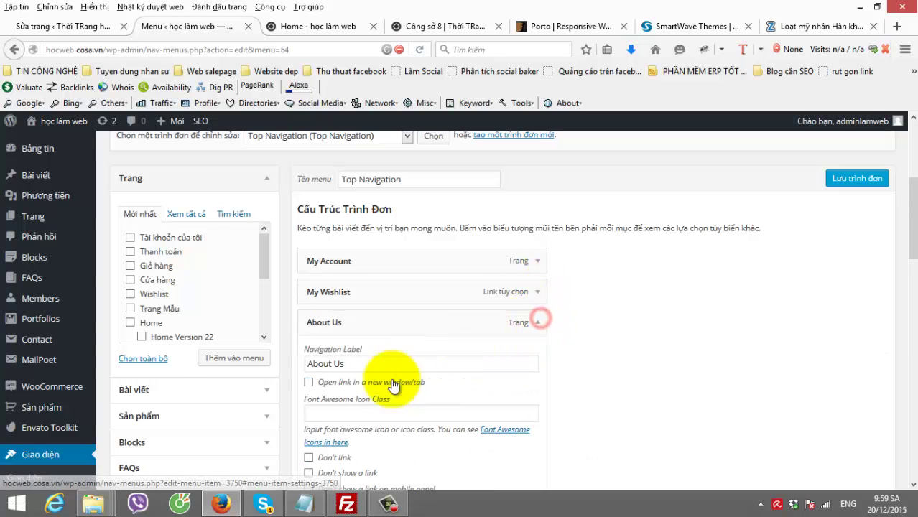
pyautogui.tripleClick(381, 364)
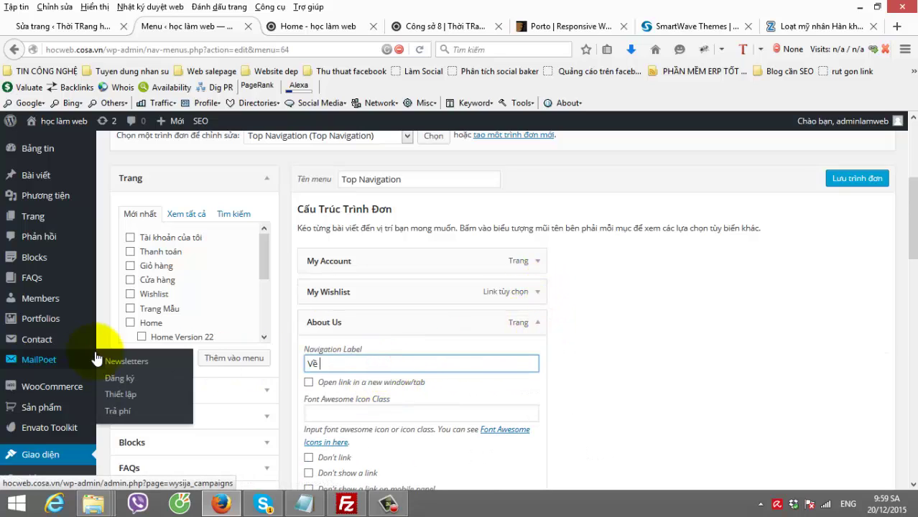
pyautogui.write('Về chúng tôi')
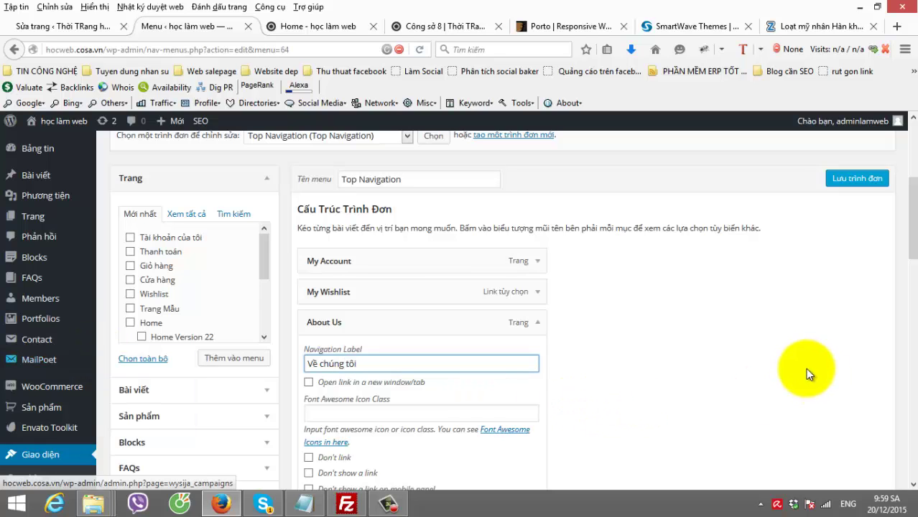
# - Save the Top Navigation menu and reload the site's home page to check the top bar
pyautogui.click(803, 365)
pyautogui.scroll(-8, 786, 377)
pyautogui.scroll(-3, 775, 385)
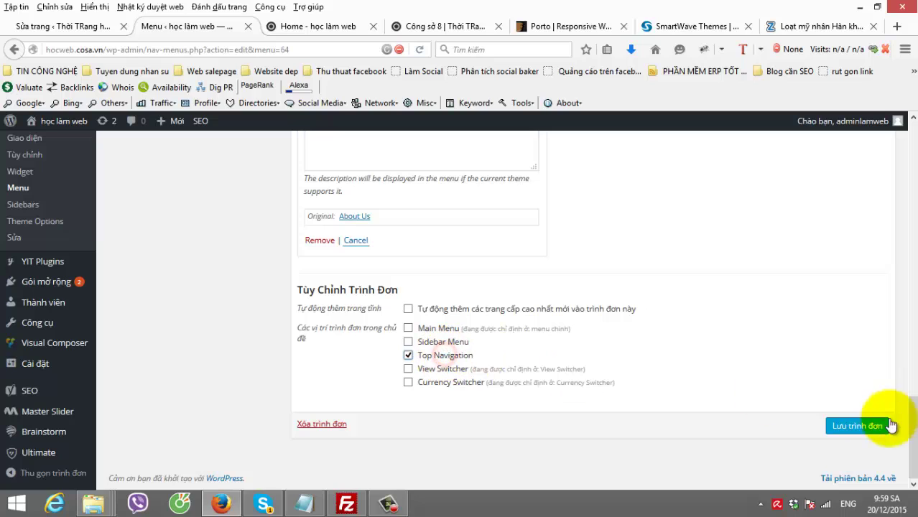
pyautogui.click(873, 424)
pyautogui.click(306, 32)
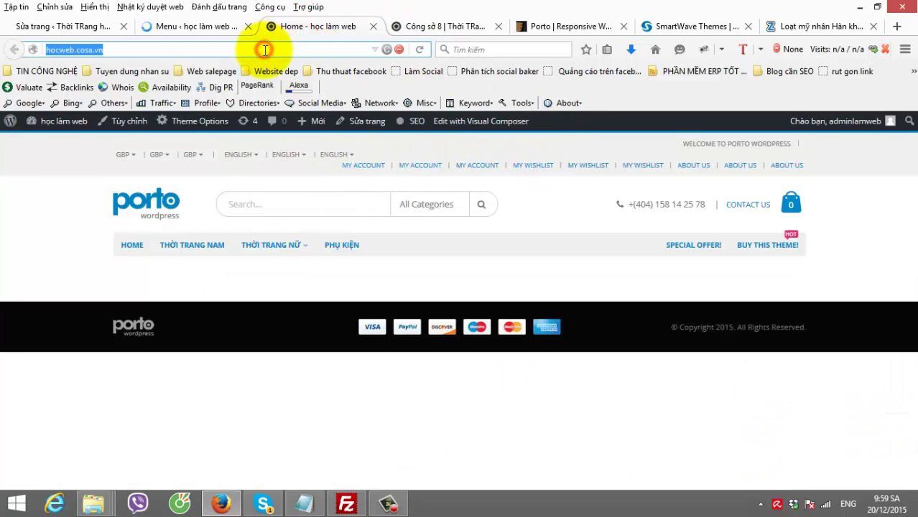
pyautogui.press('Return')
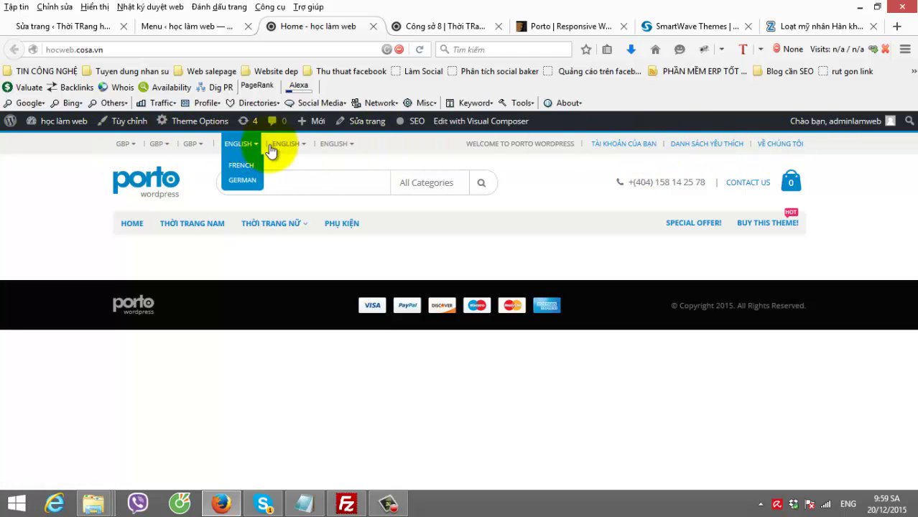
pyautogui.moveTo(289, 173)
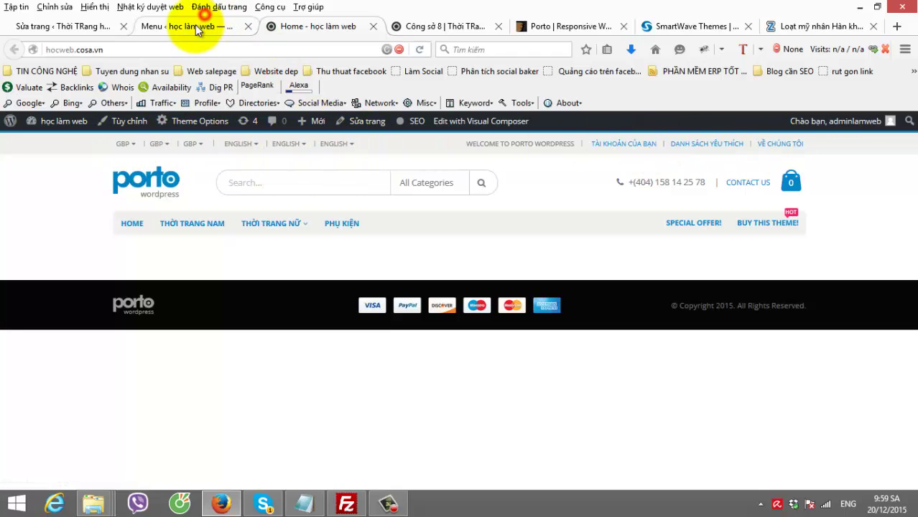
# - Open the Currency Switcher menu for editing, unassign it from the Currency Switcher theme location, and save it
pyautogui.click(195, 24)
pyautogui.scroll(-5, 318, 307)
pyautogui.click(289, 186)
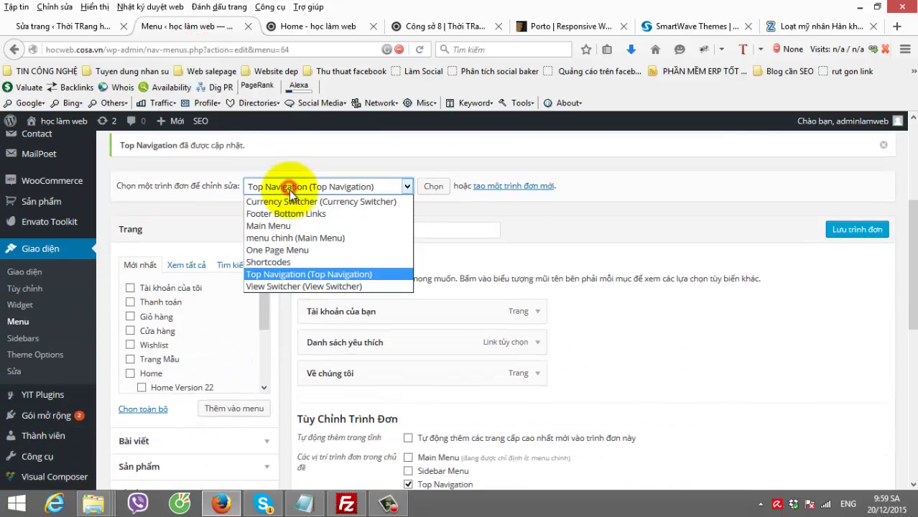
pyautogui.click(313, 202)
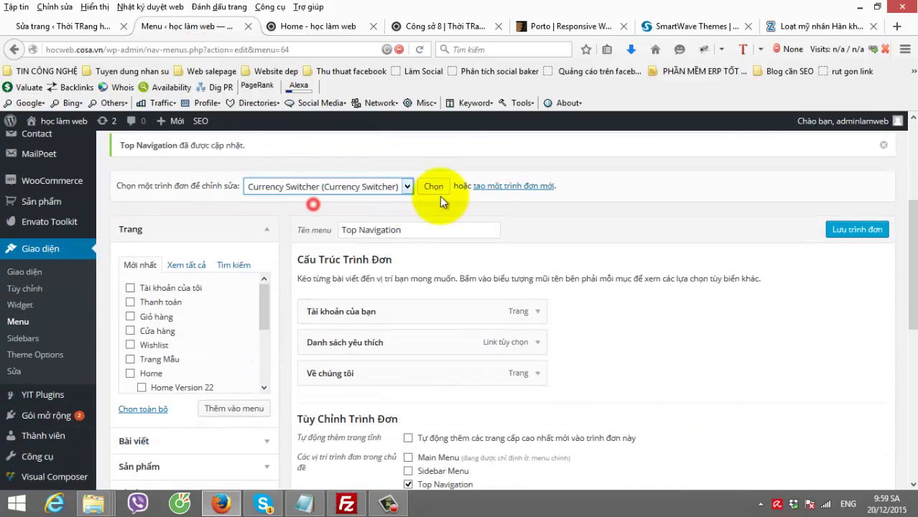
pyautogui.click(433, 185)
pyautogui.scroll(-5, 557, 289)
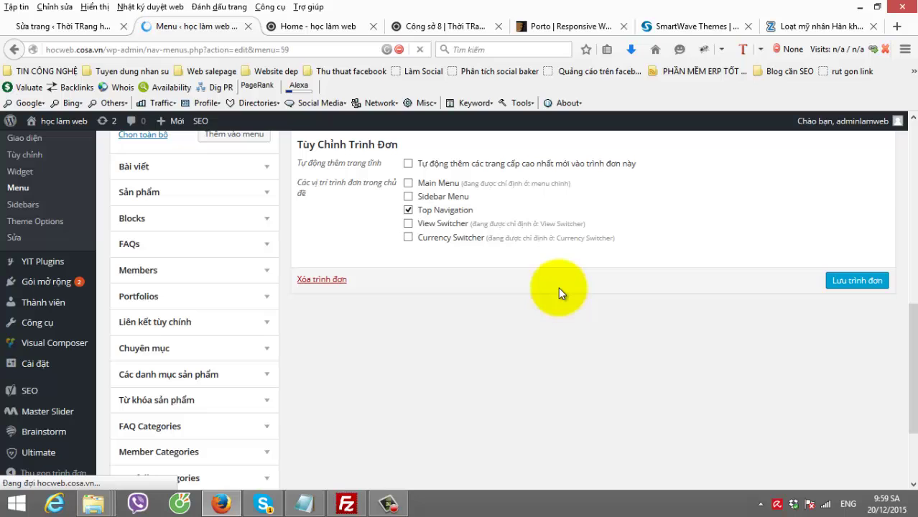
pyautogui.scroll(-5, 515, 301)
pyautogui.scroll(-5, 515, 301)
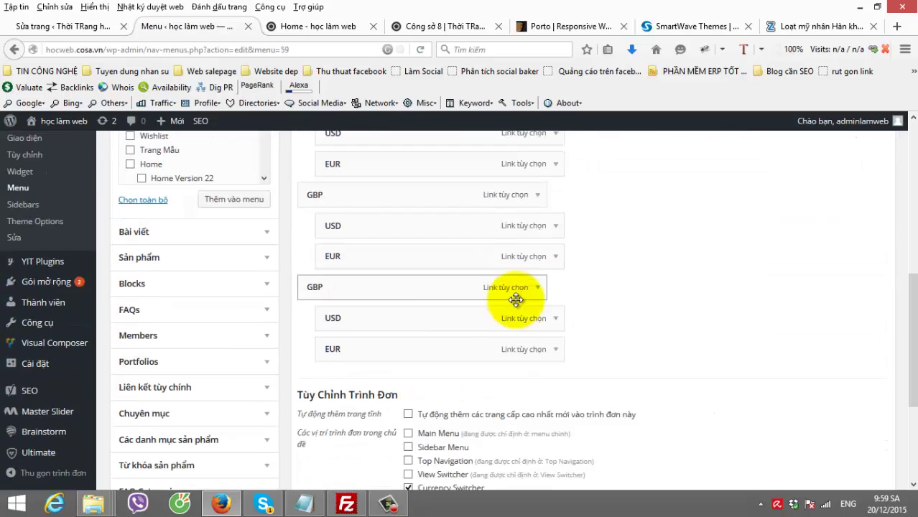
pyautogui.click(408, 355)
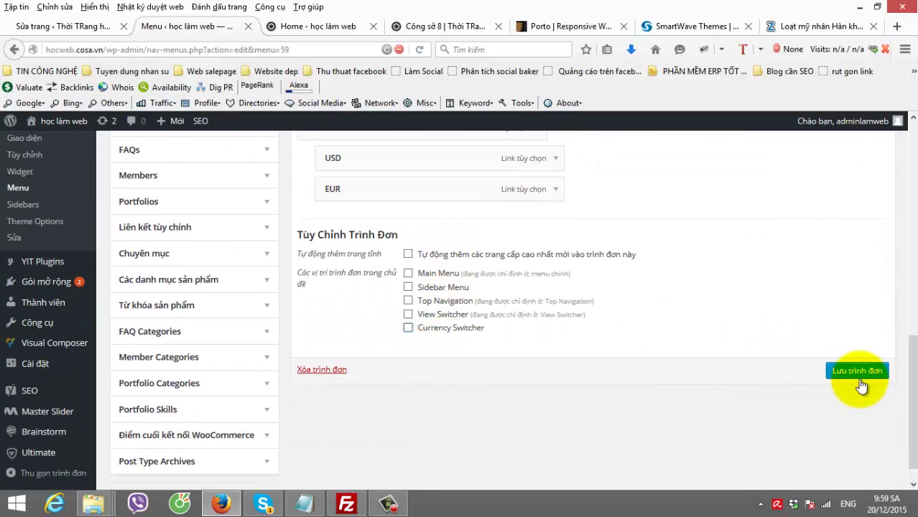
pyautogui.click(858, 380)
# - Reload the home page to check the currency items in the top bar
pyautogui.click(311, 24)
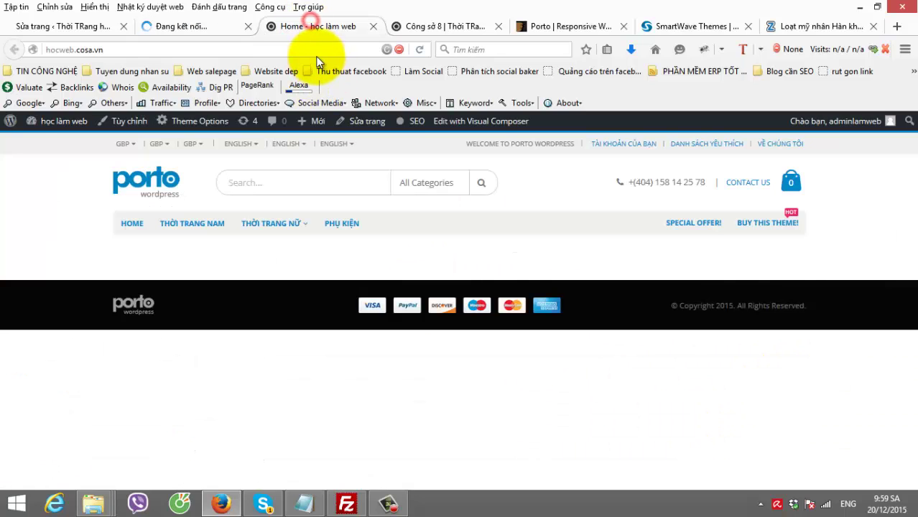
pyautogui.press('Return')
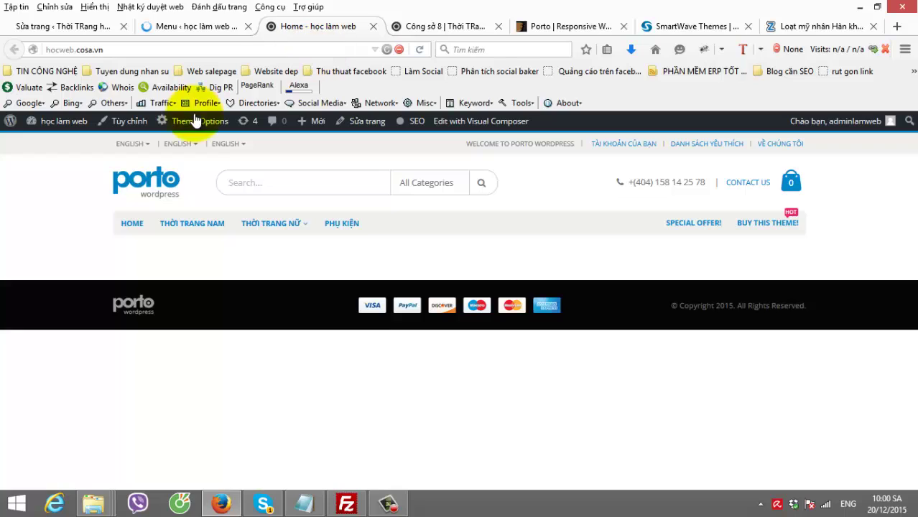
pyautogui.click(227, 49)
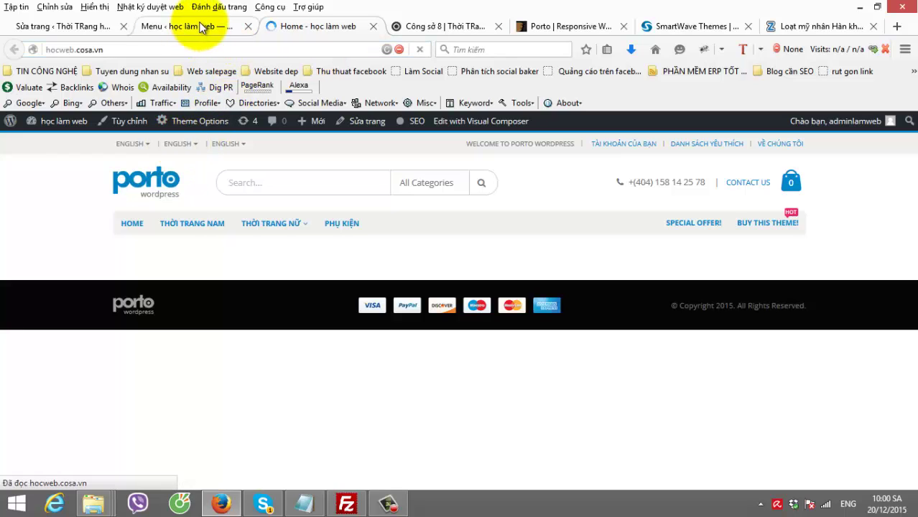
# - Remove the EUR sub-item under the third GBP item of the Currency Switcher menu
pyautogui.click(202, 27)
pyautogui.scroll(-5, 424, 243)
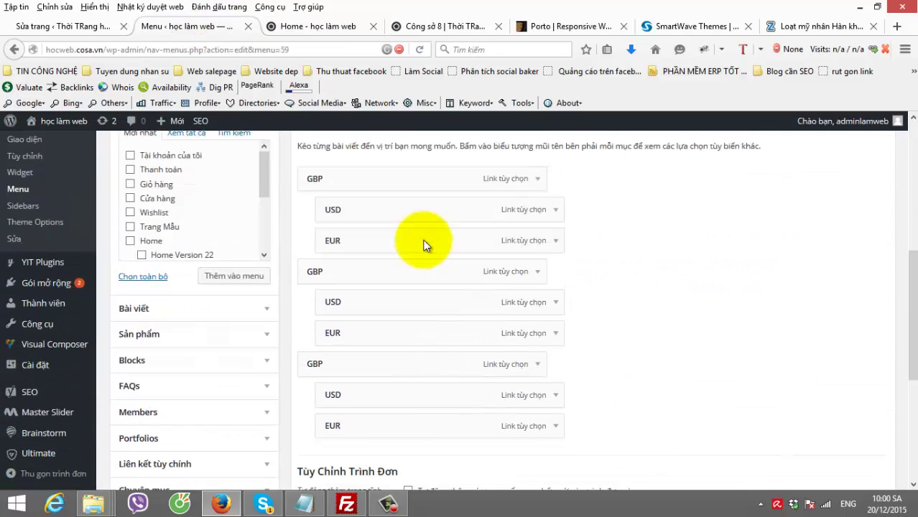
pyautogui.click(557, 353)
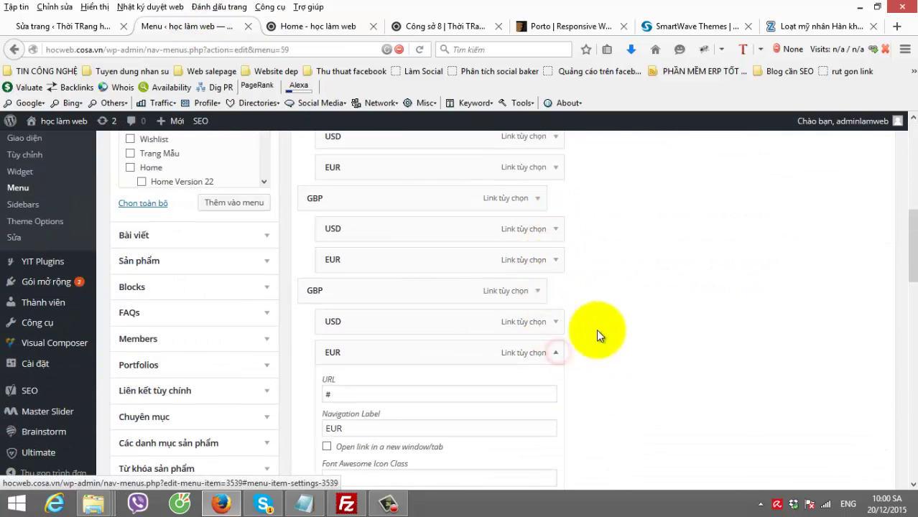
pyautogui.scroll(-10, 364, 349)
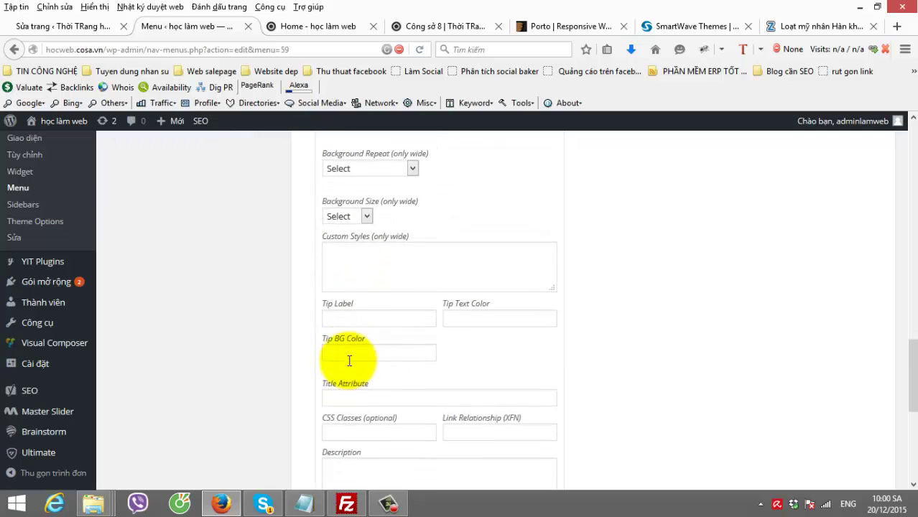
pyautogui.scroll(-5, 349, 360)
pyautogui.click(337, 240)
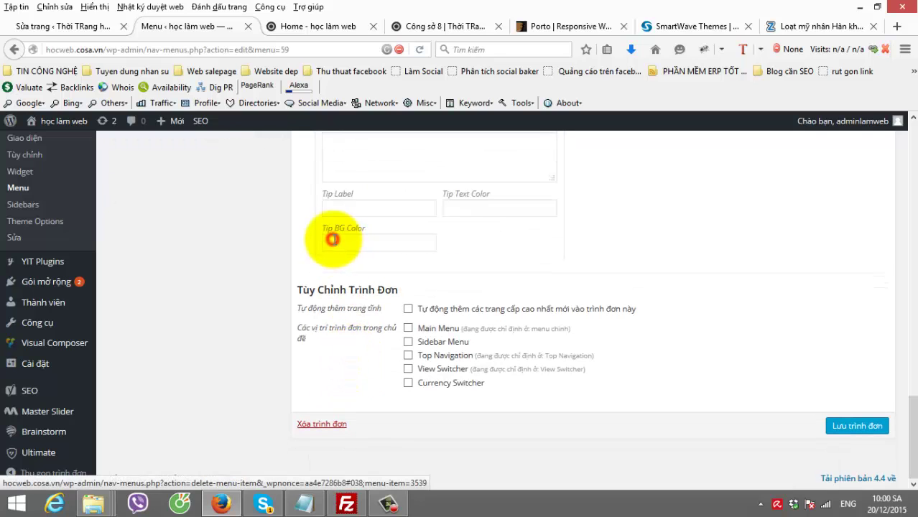
# - Remove the USD sub-item under the third GBP item
pyautogui.scroll(4, 495, 236)
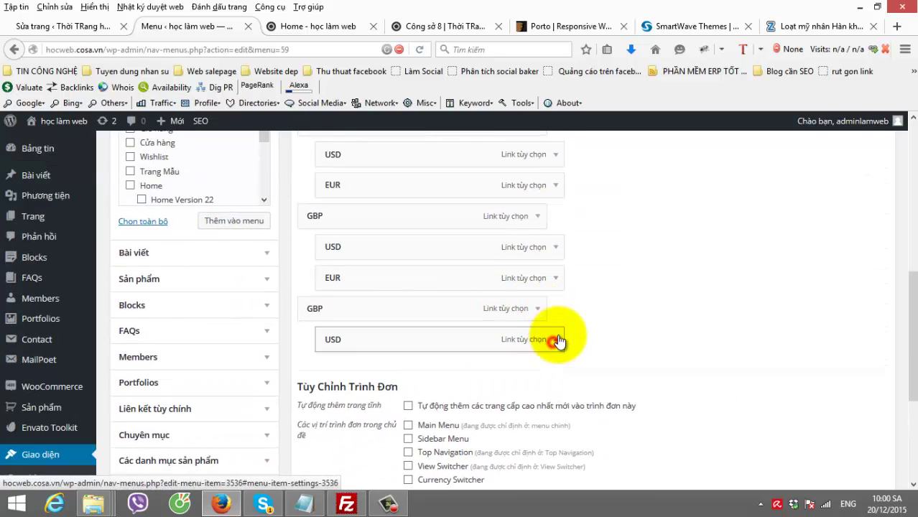
pyautogui.click(554, 339)
pyautogui.scroll(-15, 328, 361)
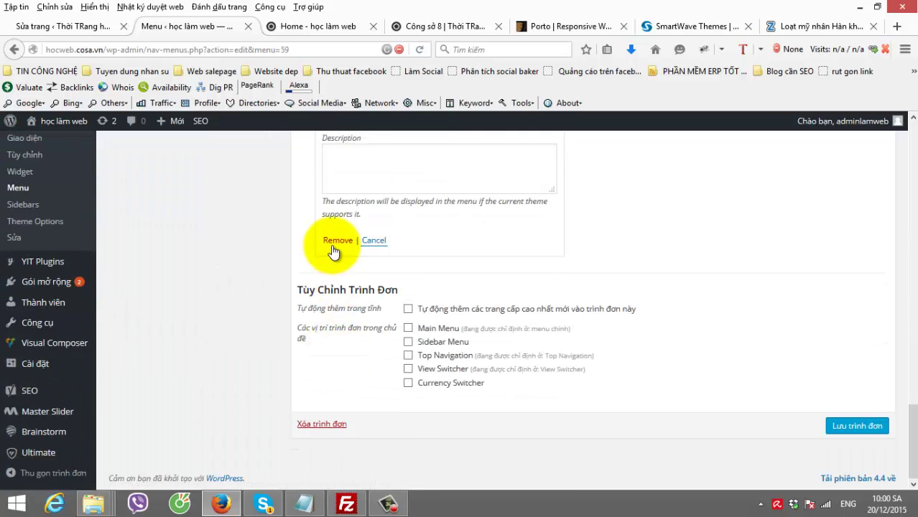
pyautogui.click(334, 239)
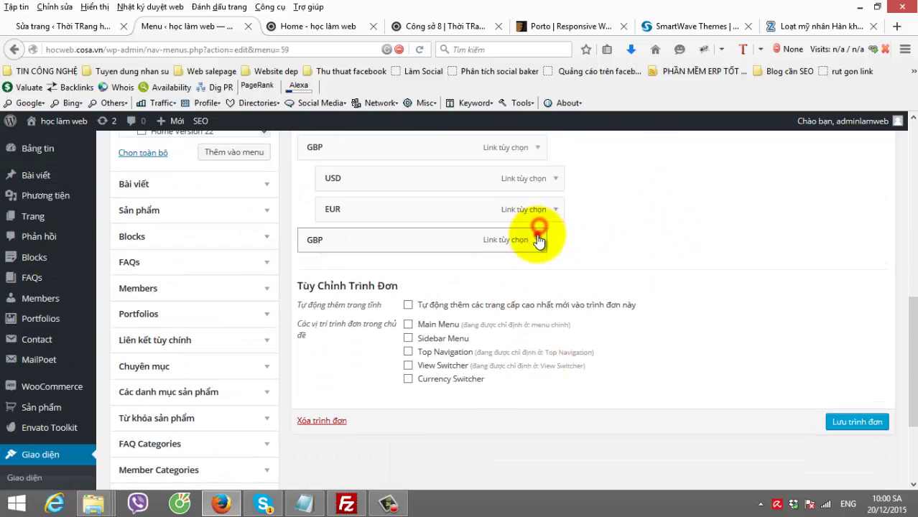
# - Remove the third GBP item from the menu structure
pyautogui.click(538, 240)
pyautogui.scroll(-12, 327, 338)
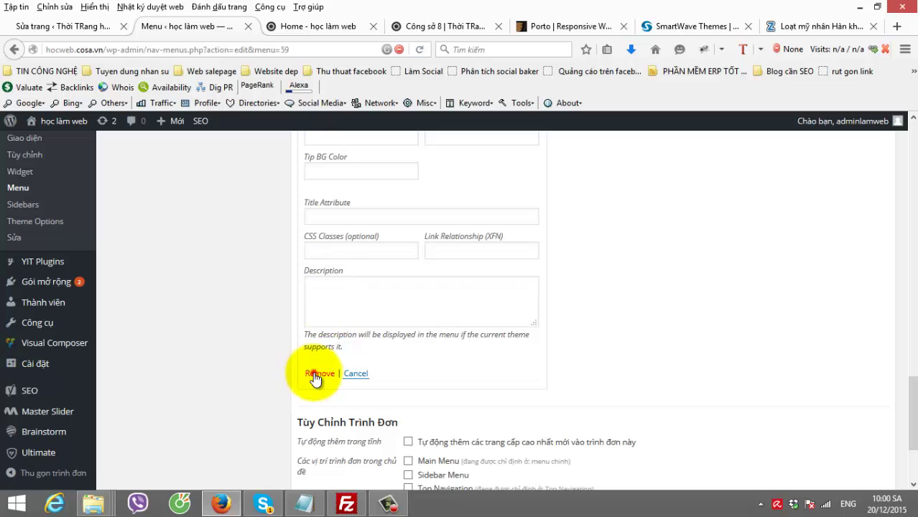
pyautogui.click(314, 374)
# - Remove the second GBP item from the menu structure
pyautogui.scroll(5, 534, 295)
pyautogui.click(546, 337)
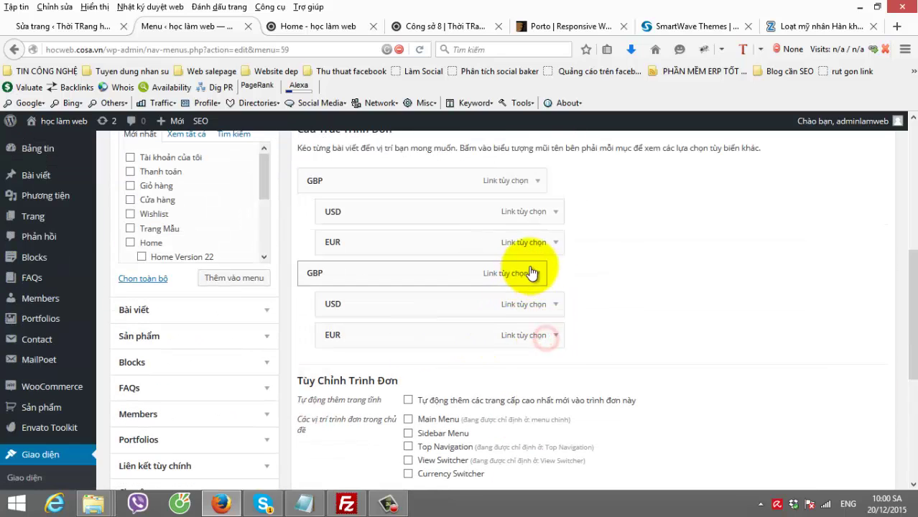
pyautogui.click(532, 273)
pyautogui.scroll(-10, 360, 366)
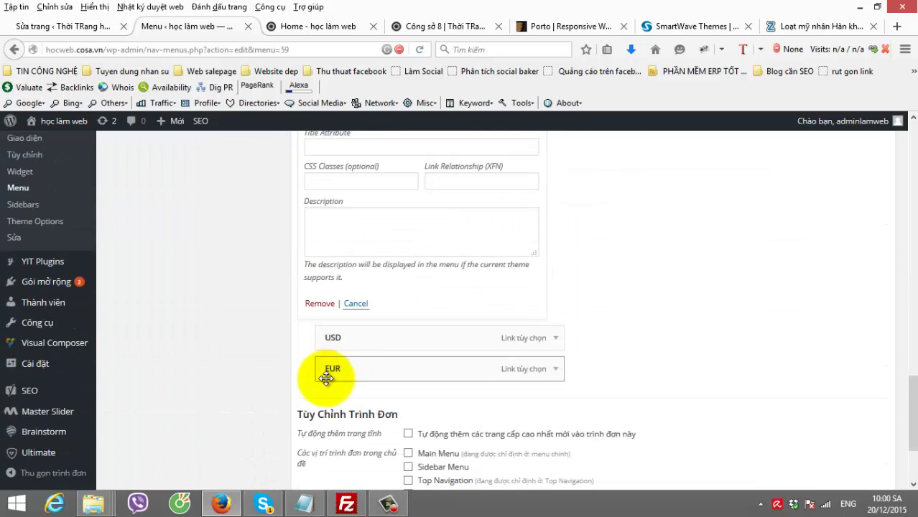
pyautogui.click(318, 304)
# - Remove the one GBP item still in the menu structure
pyautogui.scroll(10, 309, 294)
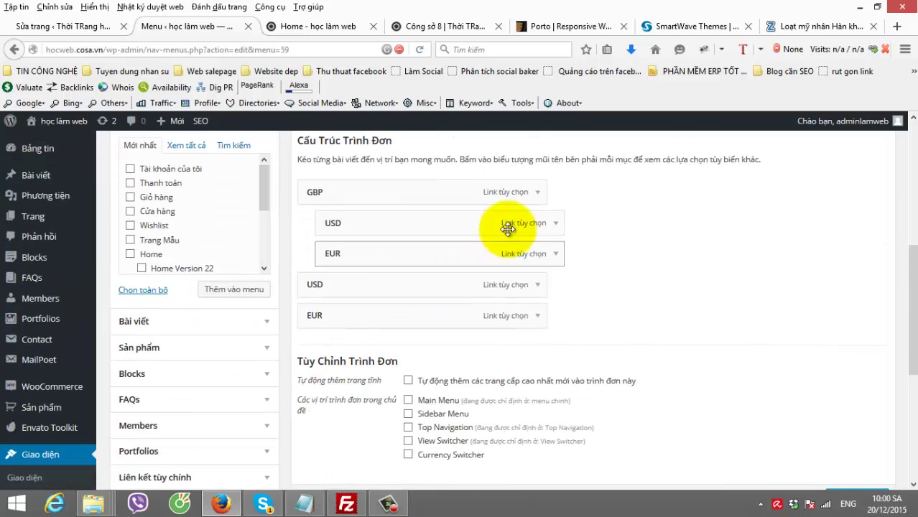
pyautogui.click(530, 193)
pyautogui.scroll(-10, 307, 366)
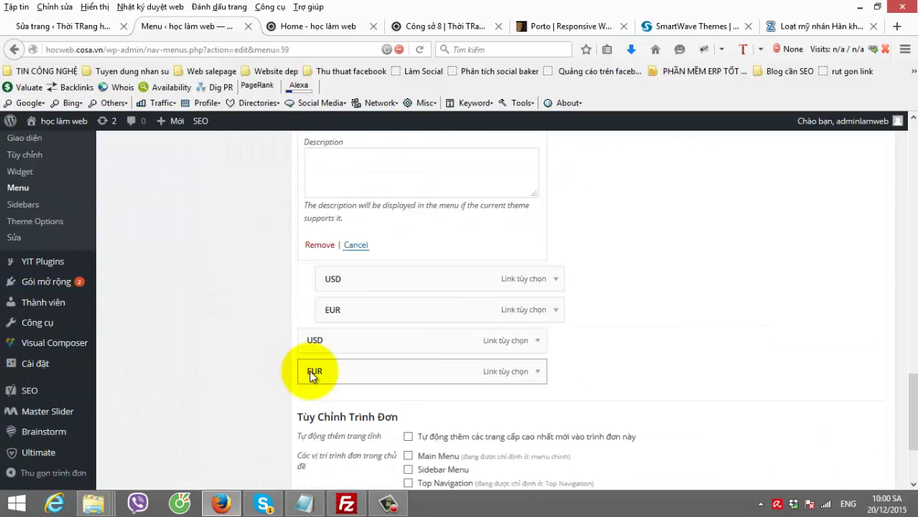
pyautogui.click(314, 242)
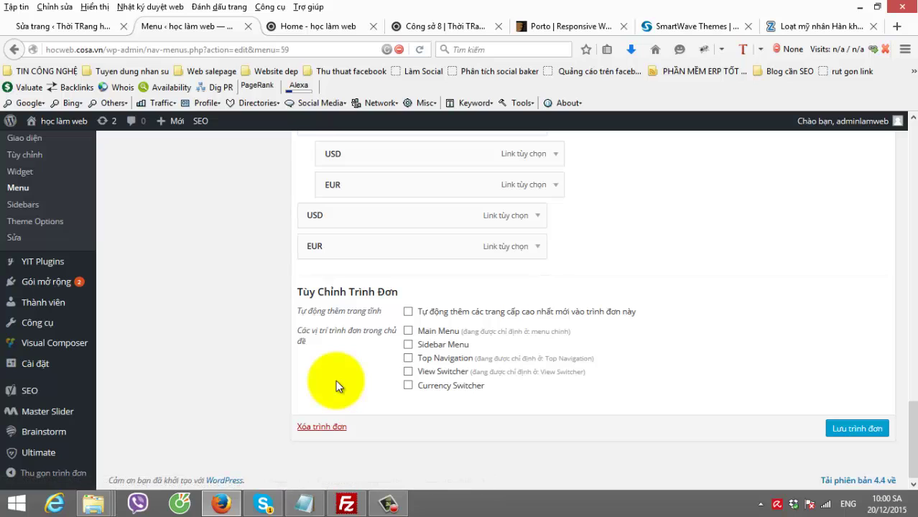
pyautogui.scroll(5, 335, 380)
pyautogui.scroll(-3, 325, 415)
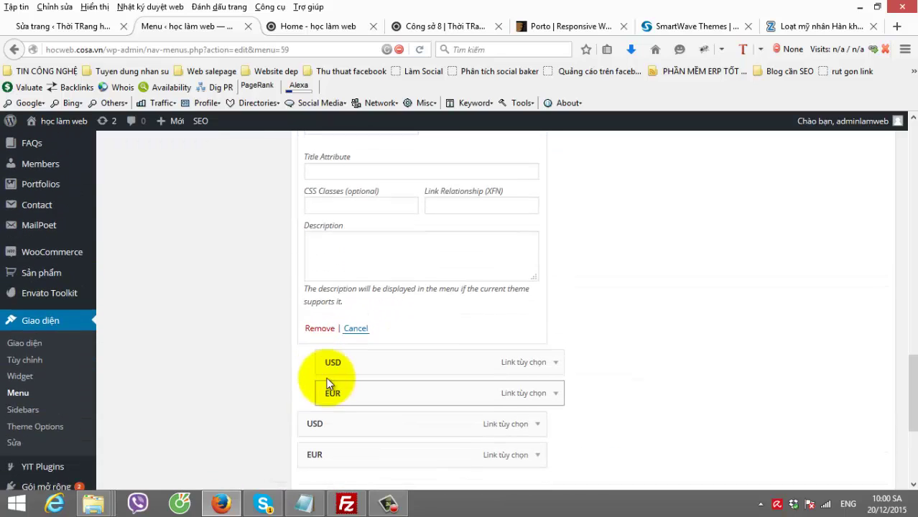
pyautogui.click(319, 324)
# - Remove the first USD item from the menu structure
pyautogui.scroll(4, 463, 270)
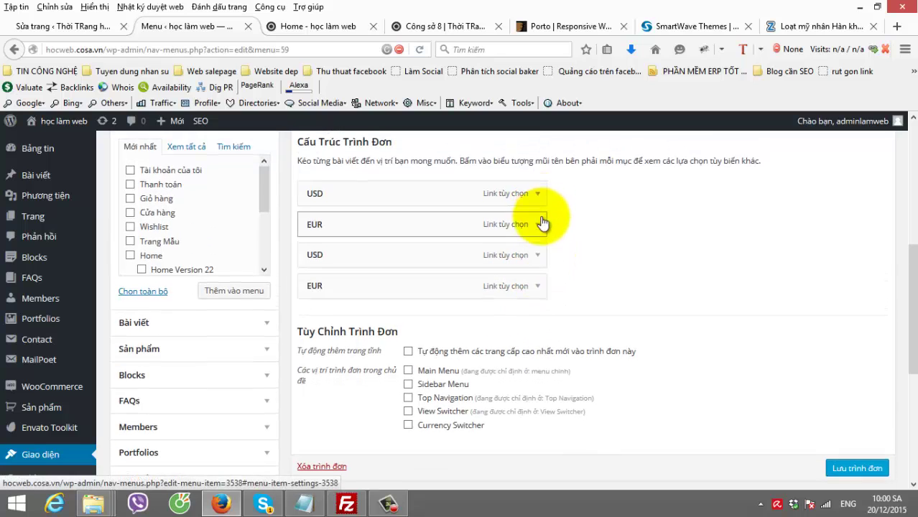
pyautogui.scroll(3, 543, 226)
pyautogui.scroll(-3, 537, 257)
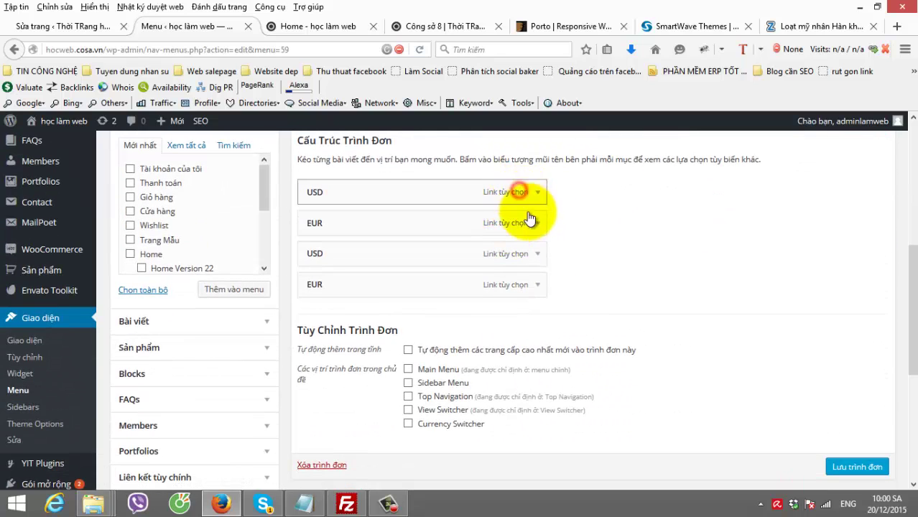
pyautogui.click(538, 195)
pyautogui.scroll(-10, 324, 367)
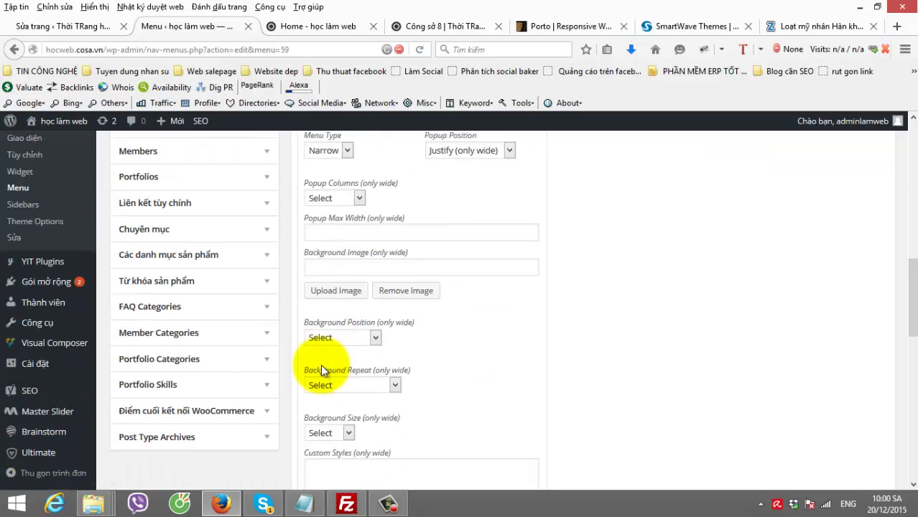
pyautogui.click(321, 361)
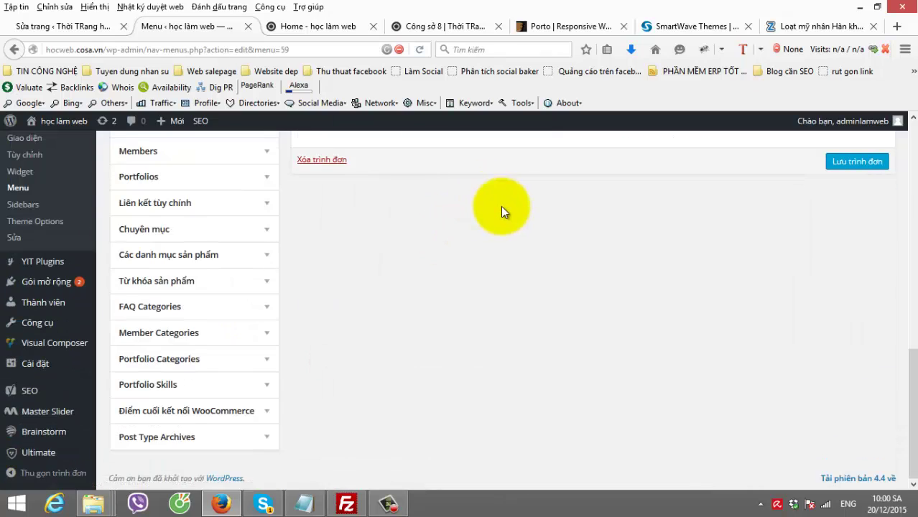
# - Remove the last EUR item from the menu structure
pyautogui.scroll(5, 506, 219)
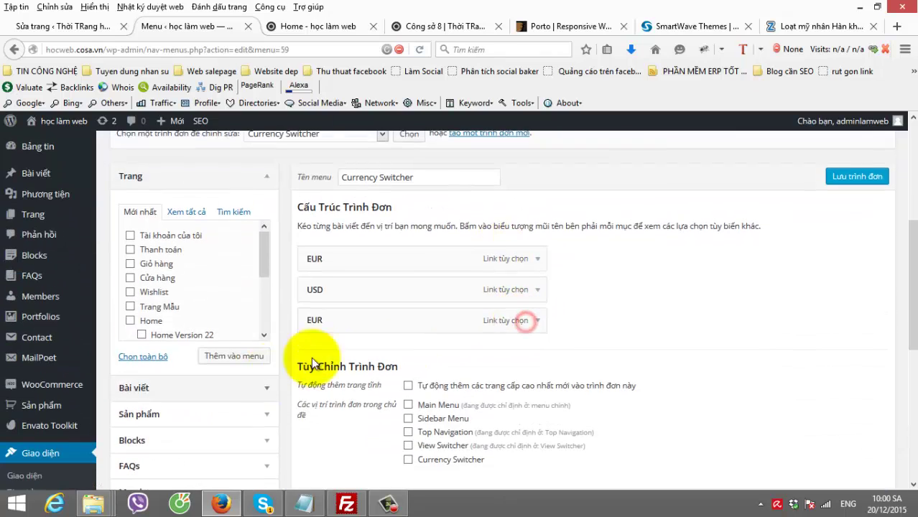
pyautogui.scroll(-2, 527, 189)
pyautogui.scroll(-1, 396, 298)
pyautogui.scroll(3, 590, 196)
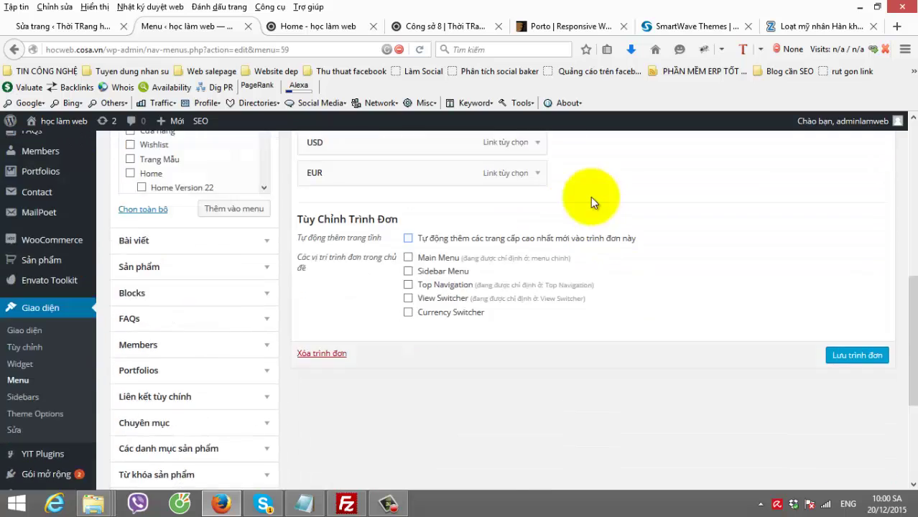
pyautogui.click(539, 320)
pyautogui.scroll(-10, 474, 325)
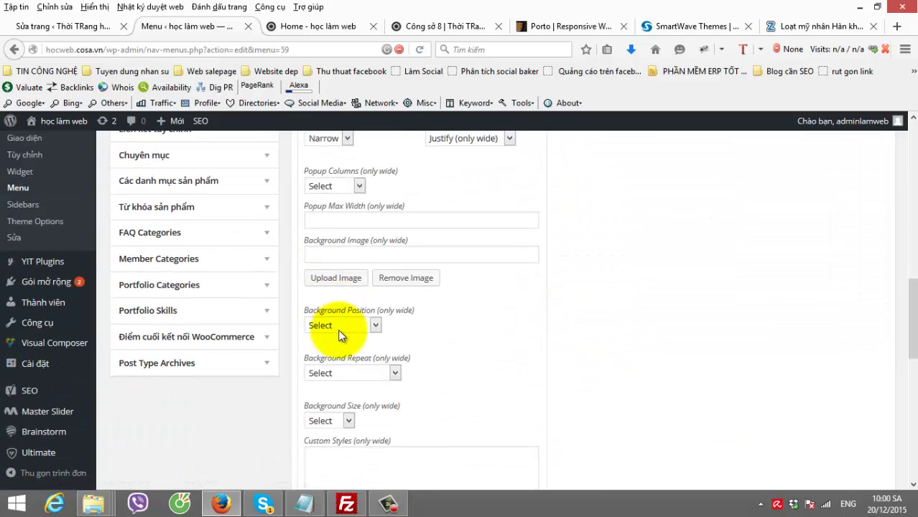
pyautogui.click(326, 239)
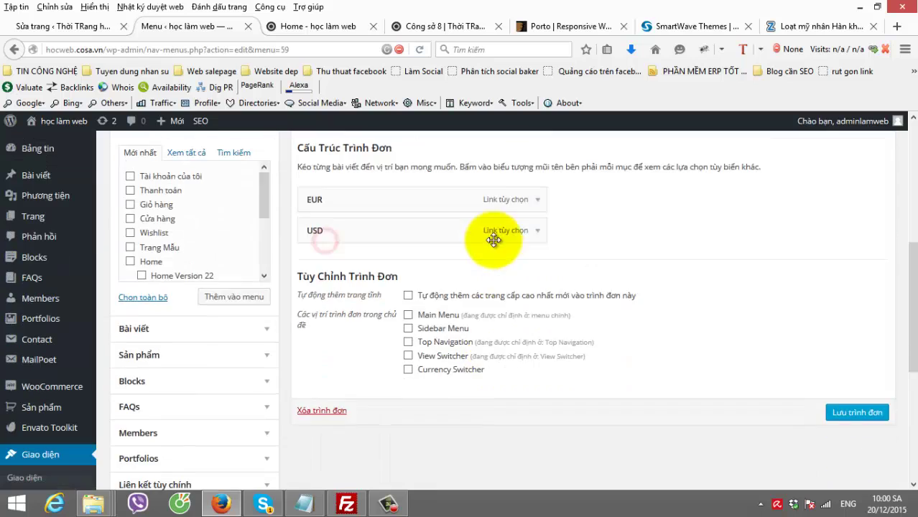
# - Remove the USD item below EUR from the menu structure
pyautogui.scroll(1, 531, 288)
pyautogui.click(537, 290)
pyautogui.scroll(-10, 415, 299)
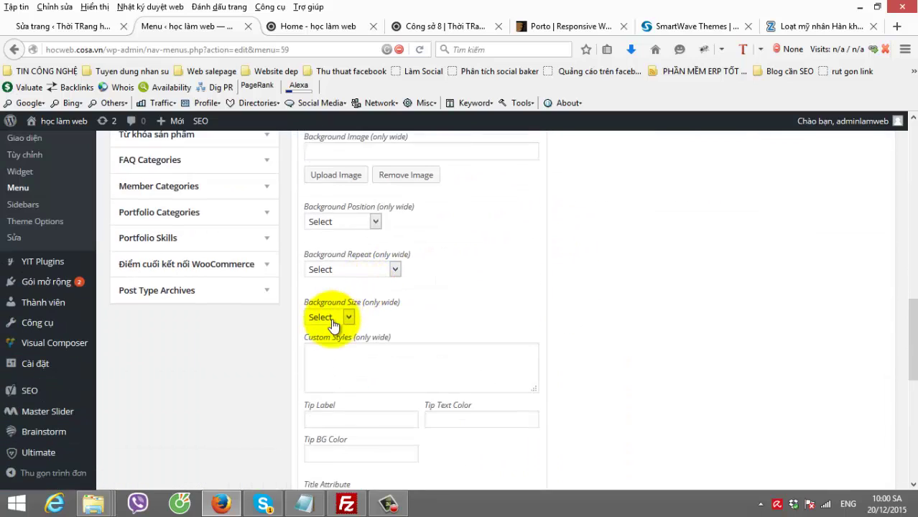
pyautogui.click(322, 257)
pyautogui.scroll(3, 531, 215)
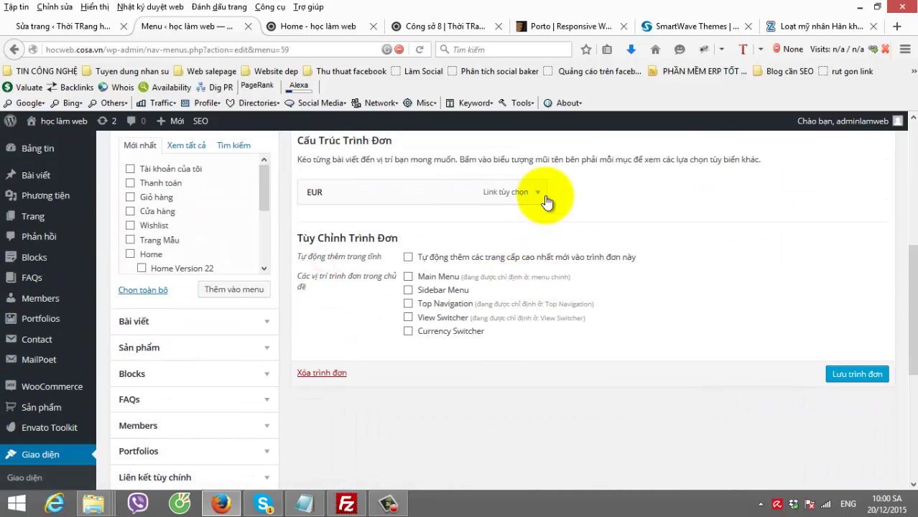
# - Remove the EUR item from the menu structure and save the menu with the Currency Switcher location assigned
pyautogui.click(540, 192)
pyautogui.scroll(-5, 402, 287)
pyautogui.scroll(-5, 289, 327)
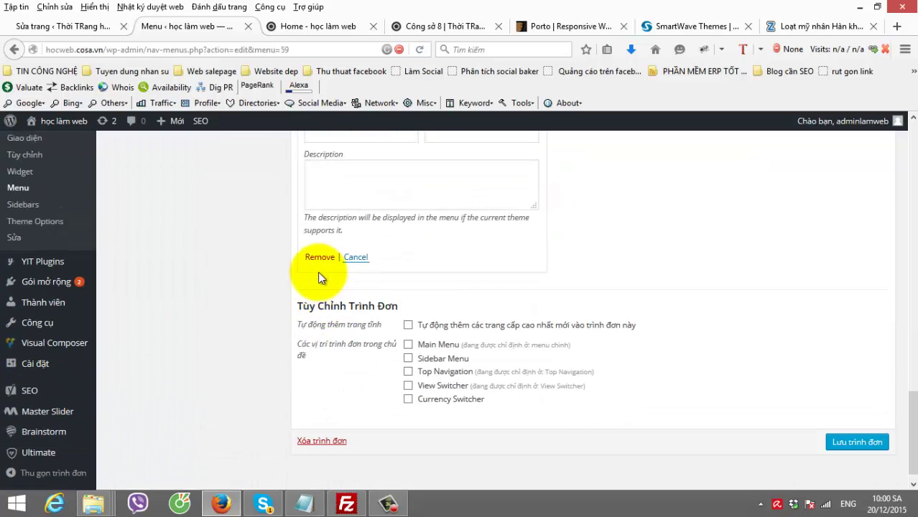
pyautogui.click(317, 256)
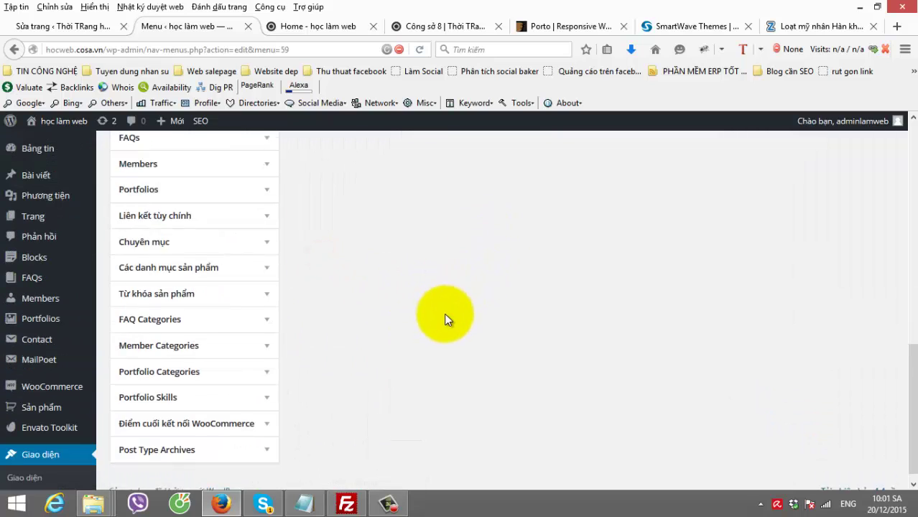
pyautogui.click(450, 233)
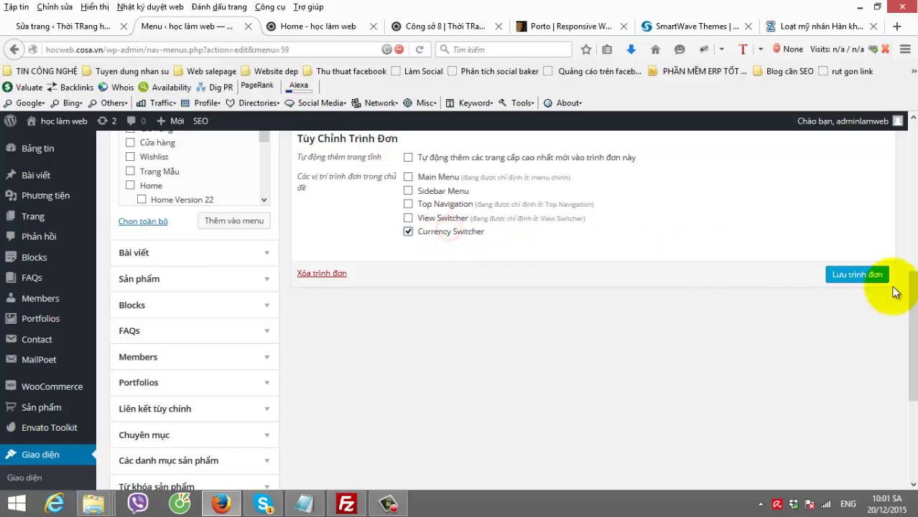
# - Reload the shop homepage and examine the language drop-downs in the top bar
pyautogui.click(315, 27)
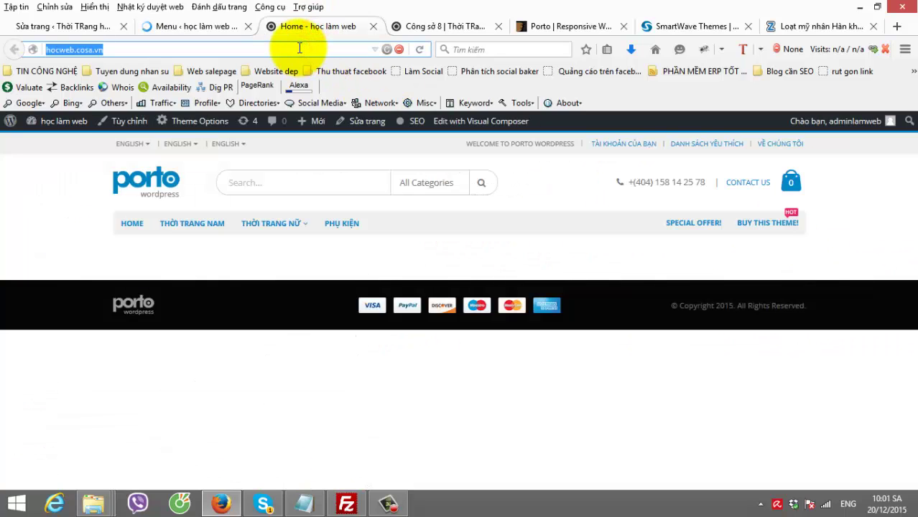
pyautogui.press('Return')
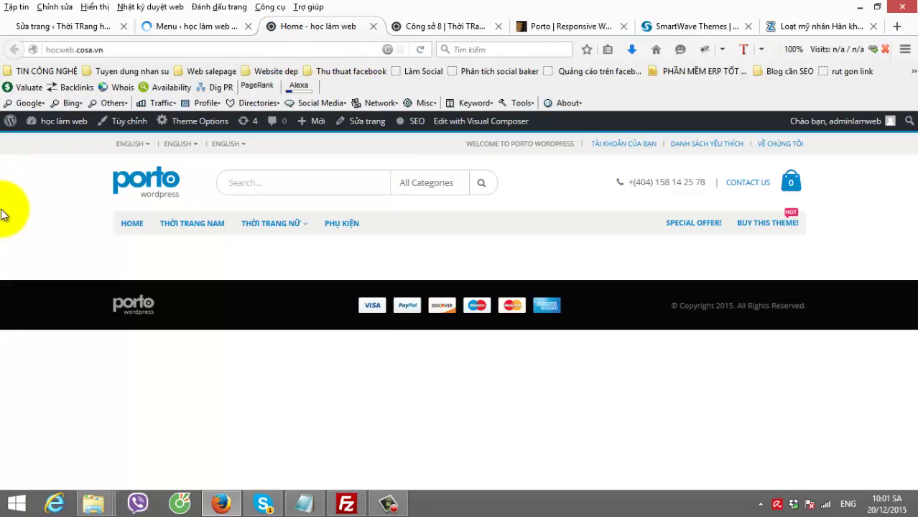
pyautogui.press('Return')
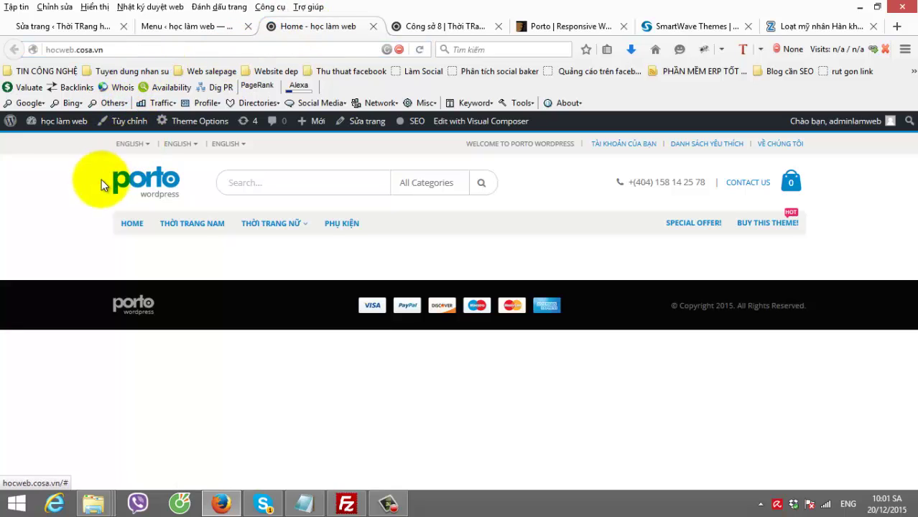
pyautogui.moveTo(138, 149)
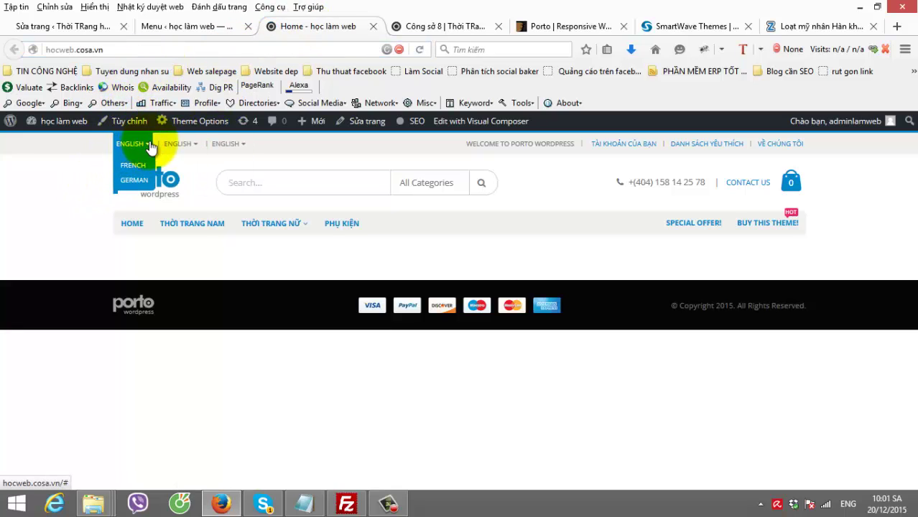
# - Load the View Switcher menu for editing
pyautogui.click(205, 26)
pyautogui.scroll(-3, 361, 275)
pyautogui.click(310, 255)
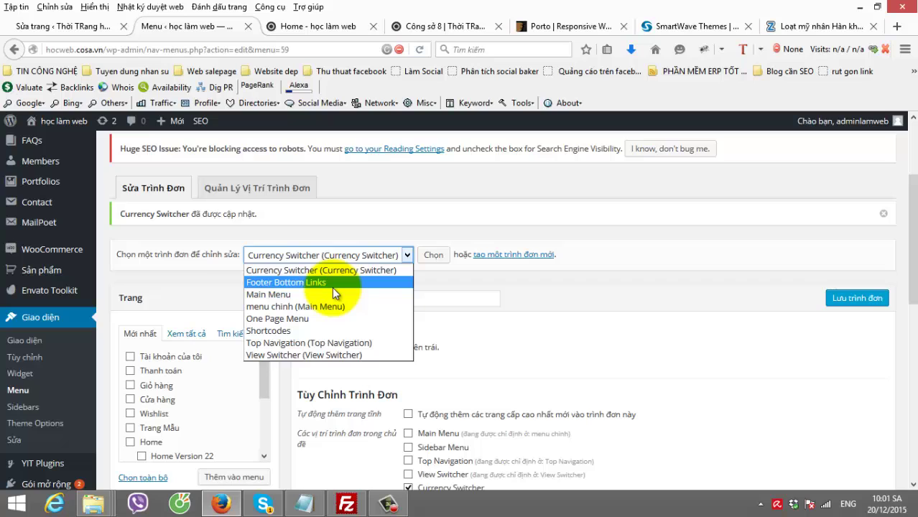
pyautogui.click(363, 354)
pyautogui.click(431, 254)
pyautogui.scroll(-5, 378, 286)
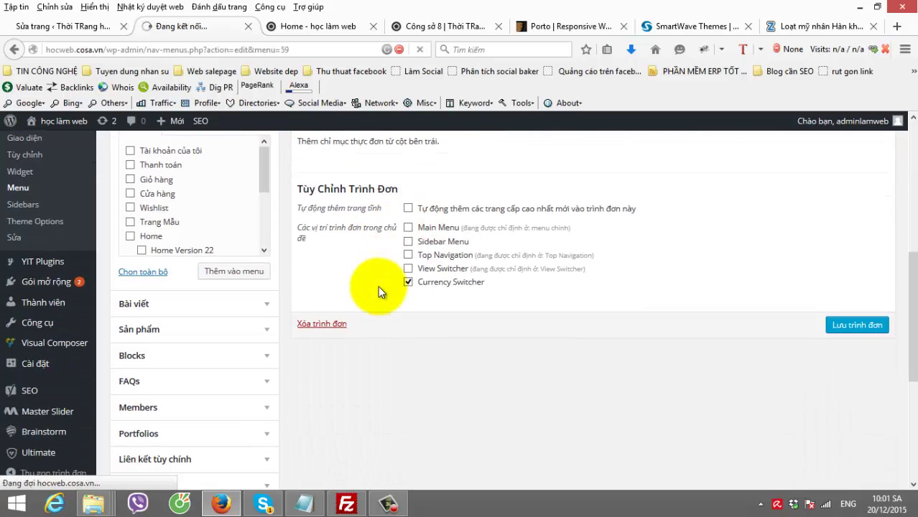
pyautogui.scroll(-2, 377, 285)
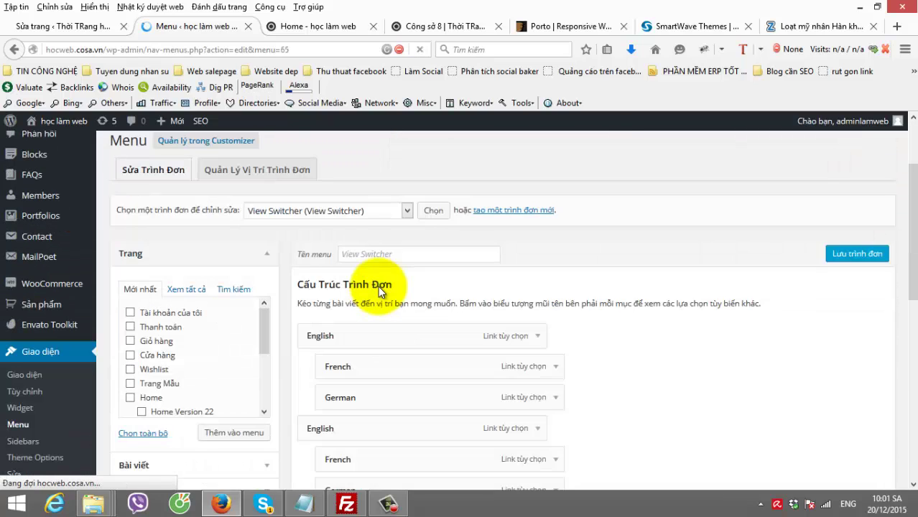
# - Clear the View Switcher location assignment and permanently delete the View Switcher menu
pyautogui.scroll(-10, 378, 286)
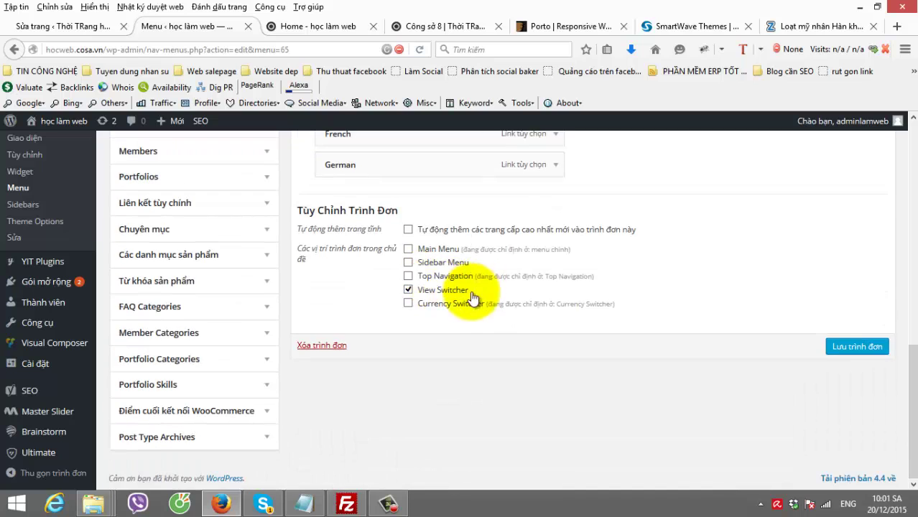
pyautogui.scroll(4, 430, 294)
pyautogui.scroll(-3, 424, 288)
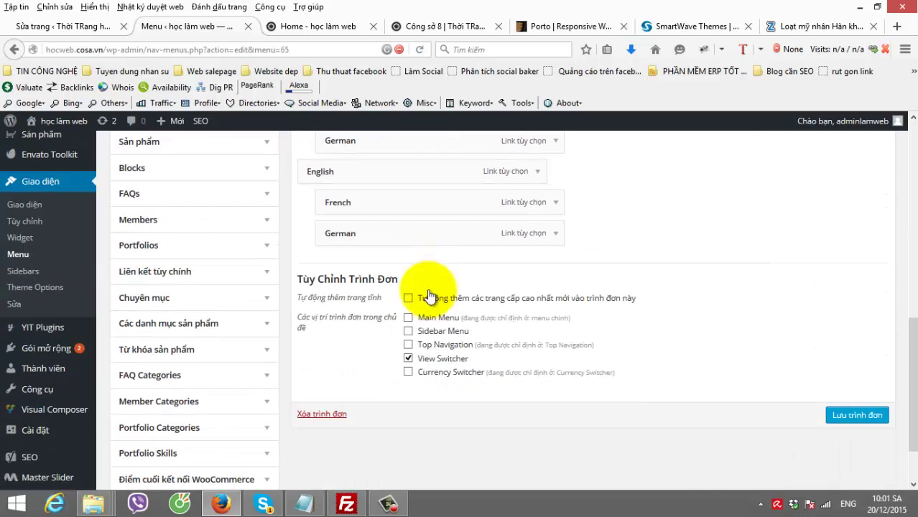
pyautogui.click(408, 359)
pyautogui.click(323, 413)
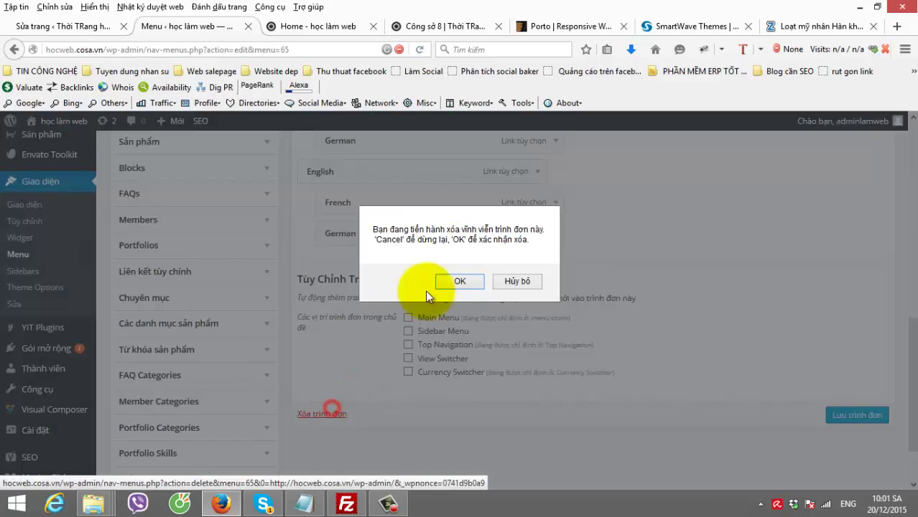
pyautogui.click(464, 281)
pyautogui.scroll(5, 388, 298)
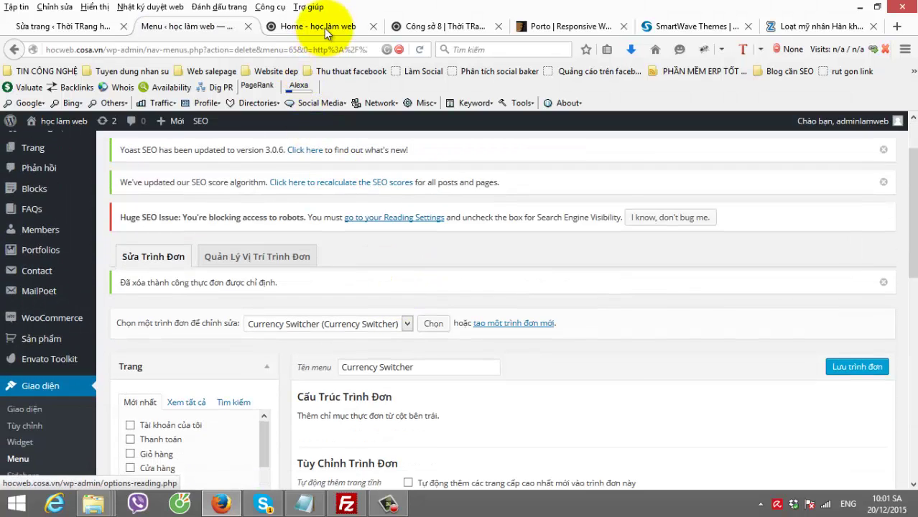
# - Reload the shop homepage and check the top bar and main menu without the language switchers
pyautogui.click(324, 28)
pyautogui.click(309, 49)
pyautogui.press('Return')
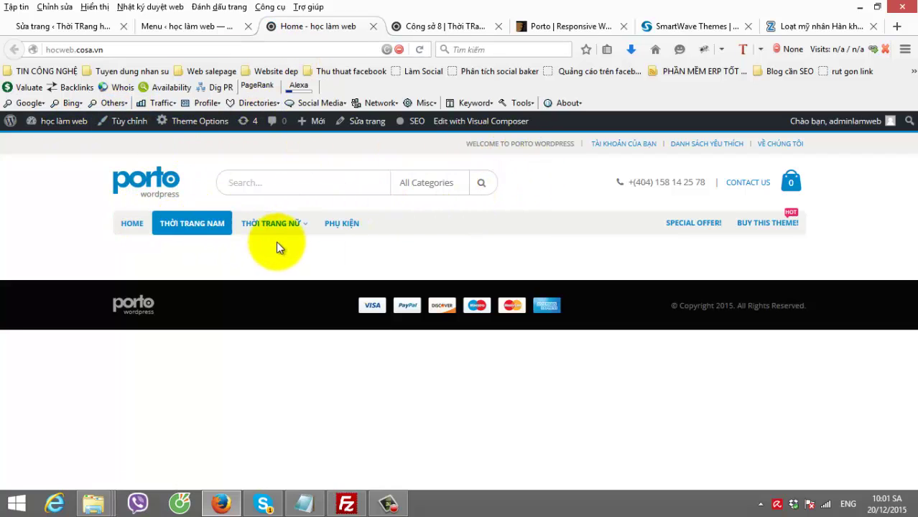
pyautogui.moveTo(285, 229)
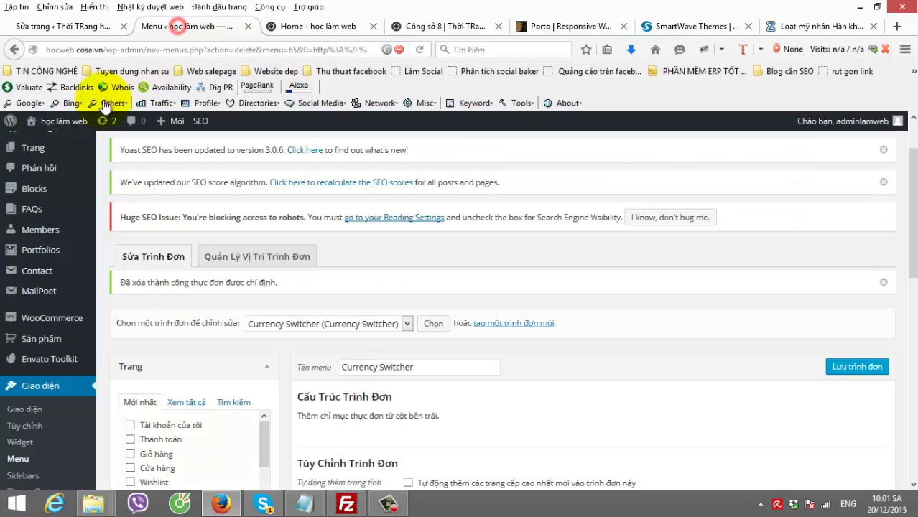
# - Open the Master Slider overview in the dashboard and dismiss the sample sliders tip
pyautogui.click(180, 28)
pyautogui.scroll(-3, 107, 172)
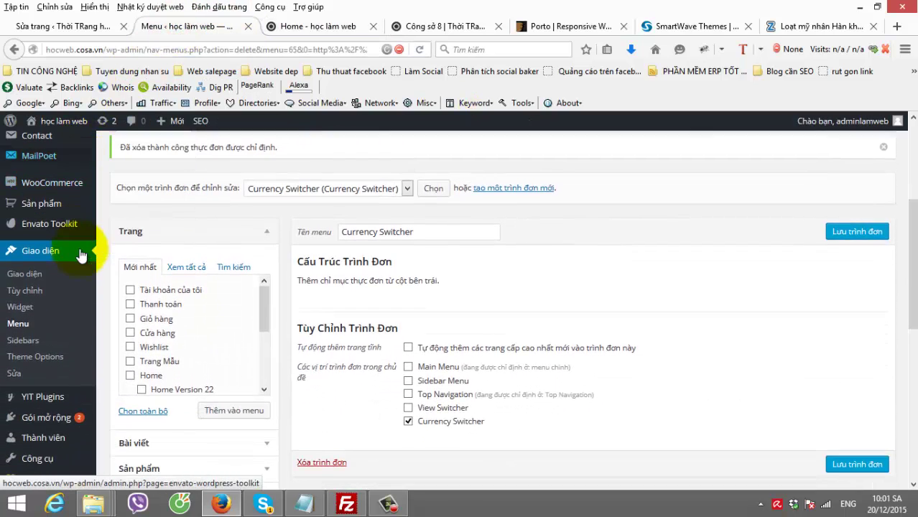
pyautogui.scroll(-3, 81, 295)
pyautogui.moveTo(77, 293)
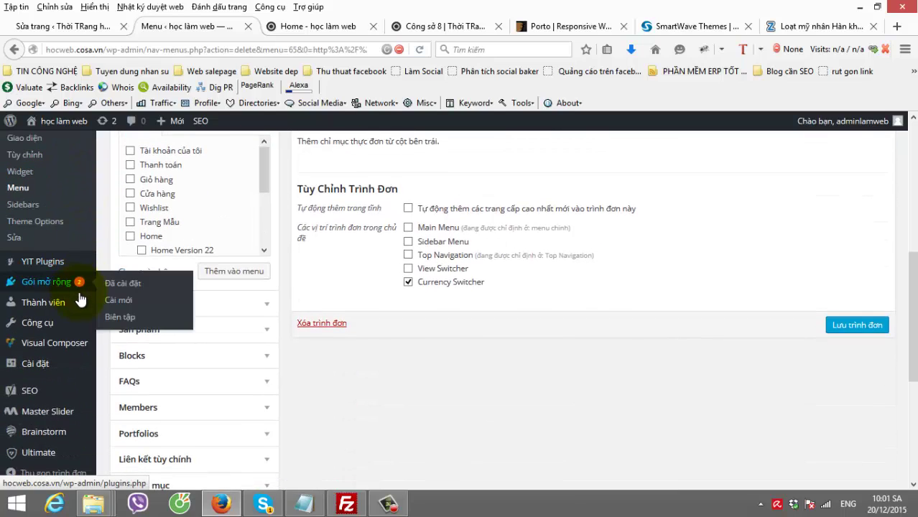
pyautogui.moveTo(56, 347)
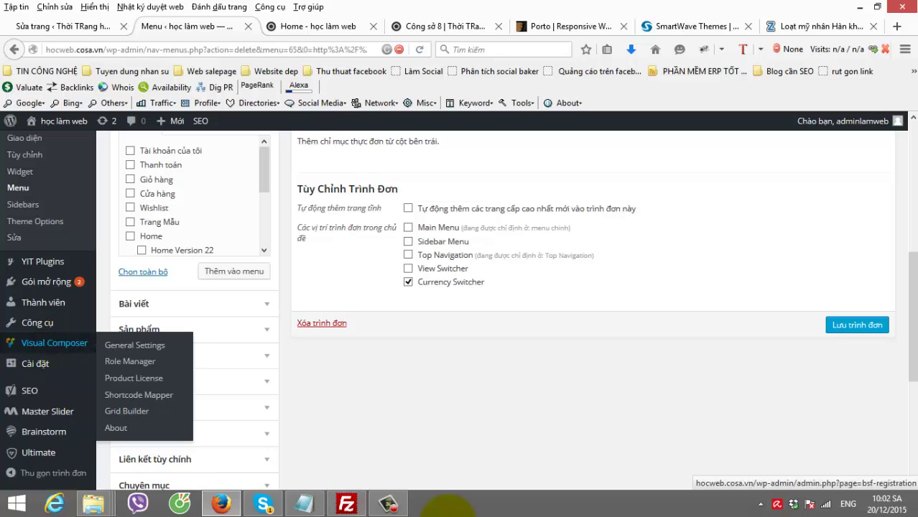
pyautogui.moveTo(76, 418)
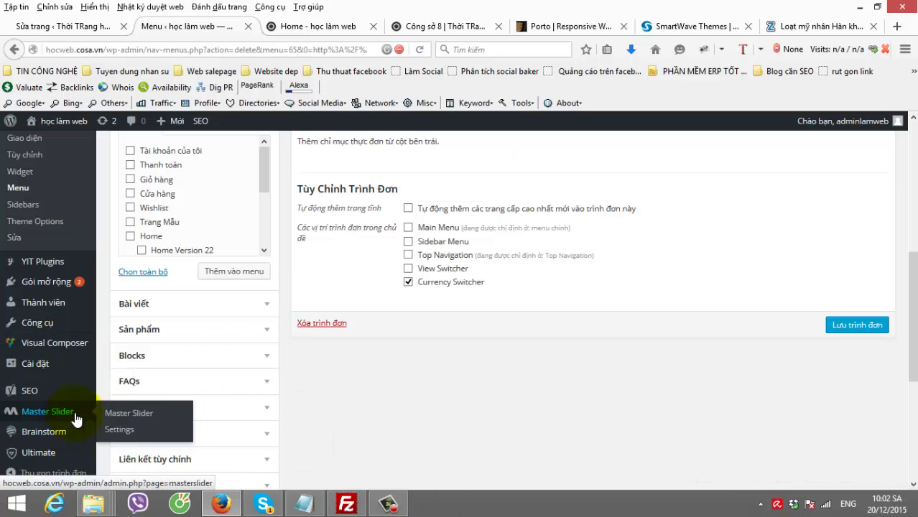
pyautogui.click(148, 420)
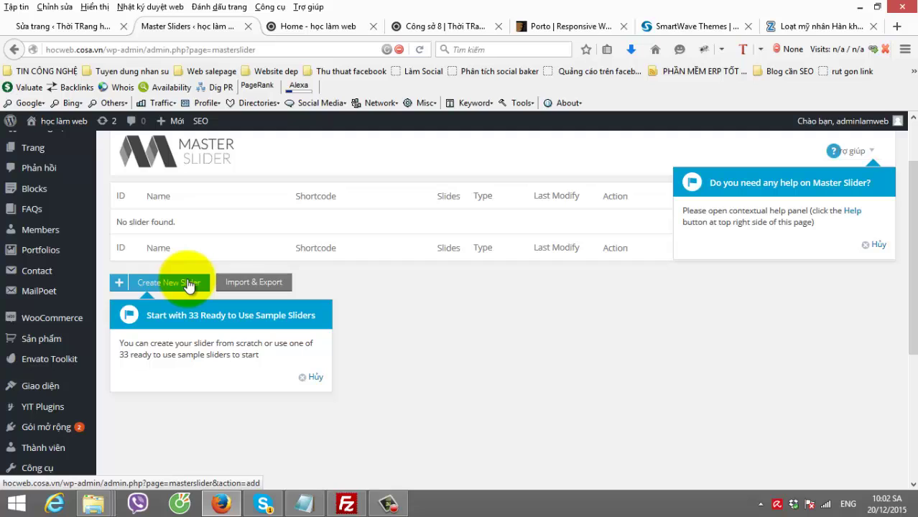
pyautogui.click(314, 377)
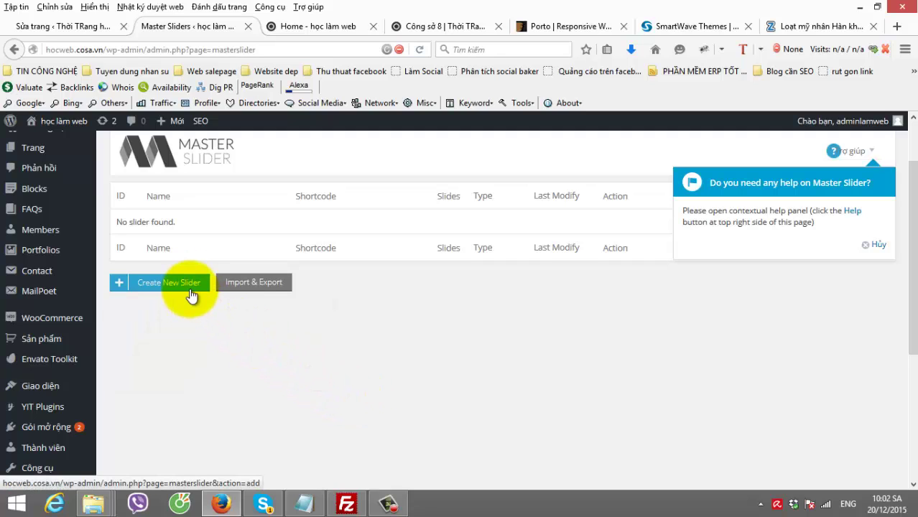
# - Try to run the Master Slider import without selecting a file, and return to the slider overview
pyautogui.click(252, 284)
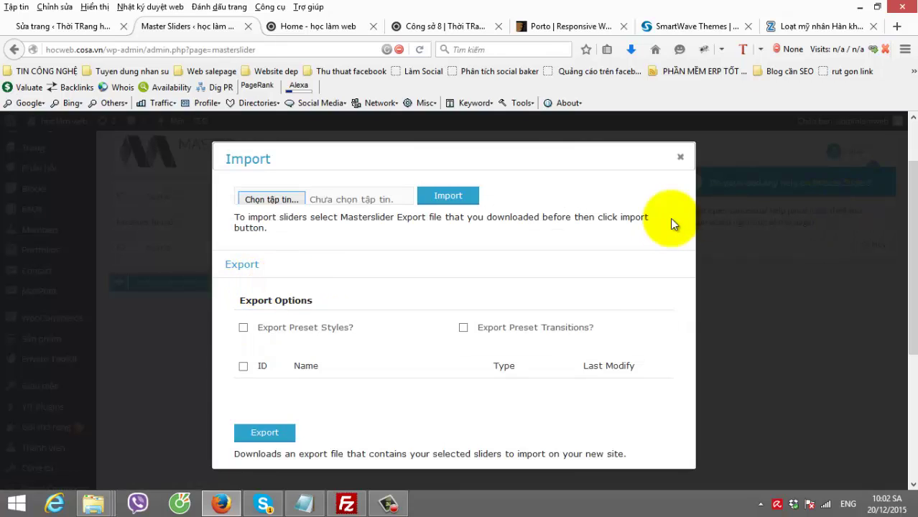
pyautogui.click(449, 196)
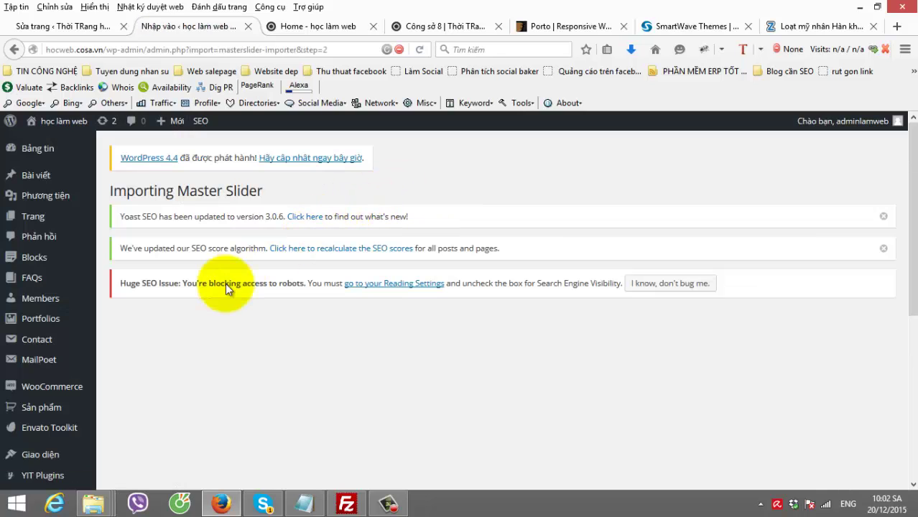
pyautogui.scroll(-5, 372, 298)
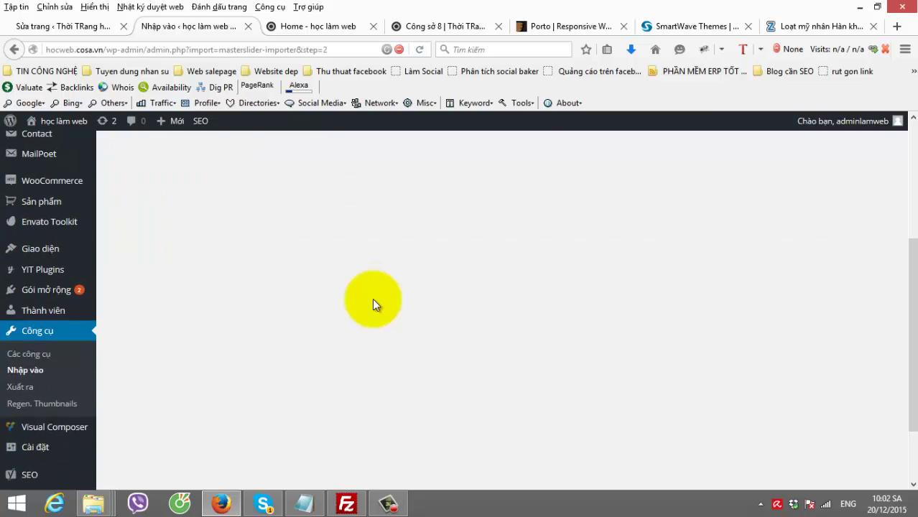
pyautogui.scroll(5, 372, 298)
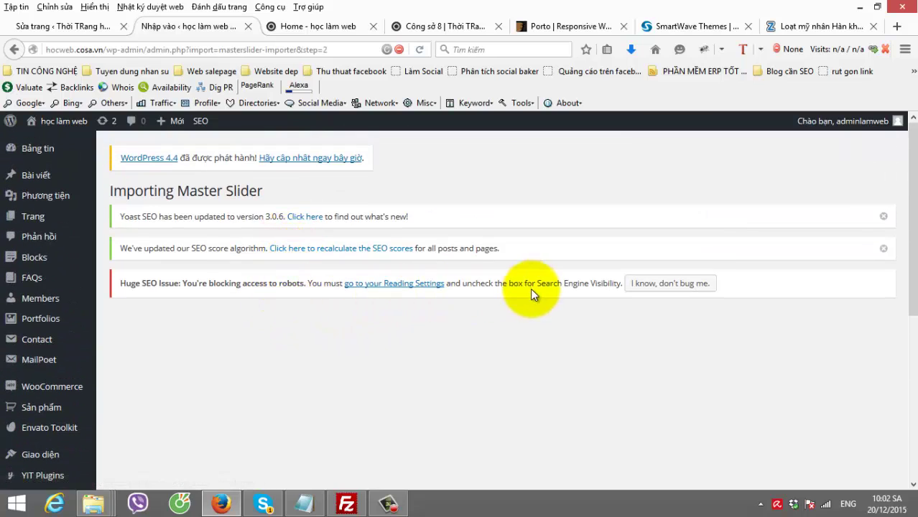
pyautogui.scroll(-5, 200, 315)
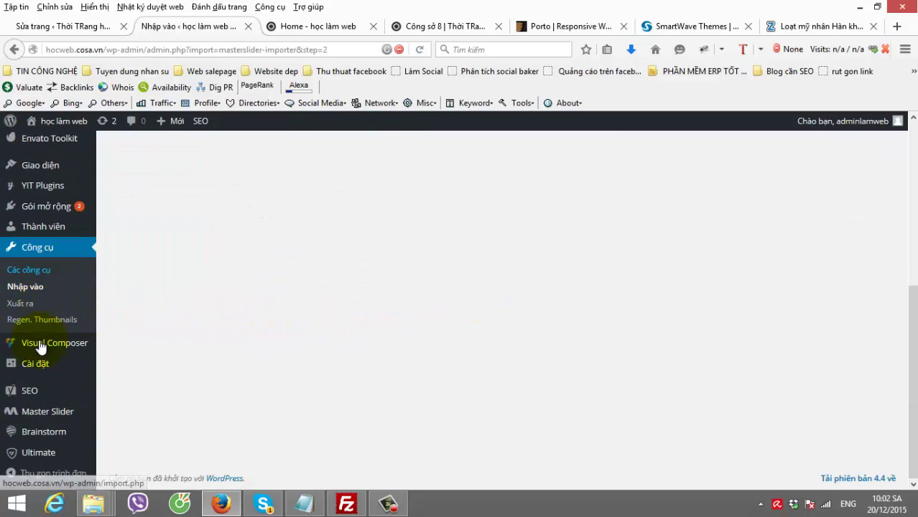
pyautogui.moveTo(76, 411)
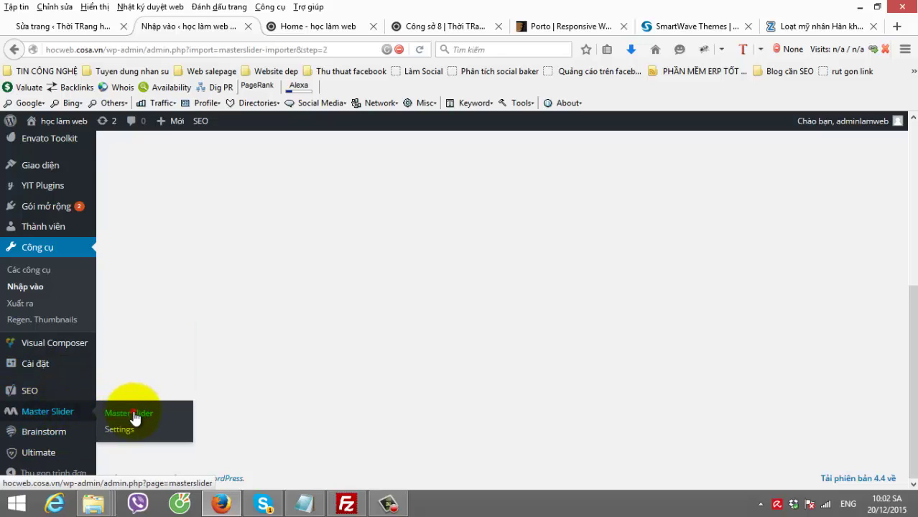
pyautogui.click(127, 413)
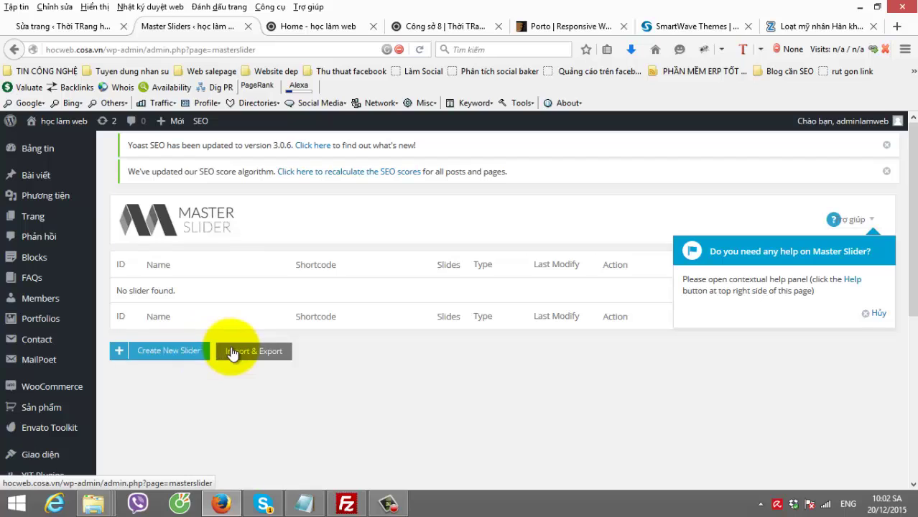
# - Open Master Slider's import and export dialog and enable exporting preset styles and preset transitions
pyautogui.click(232, 352)
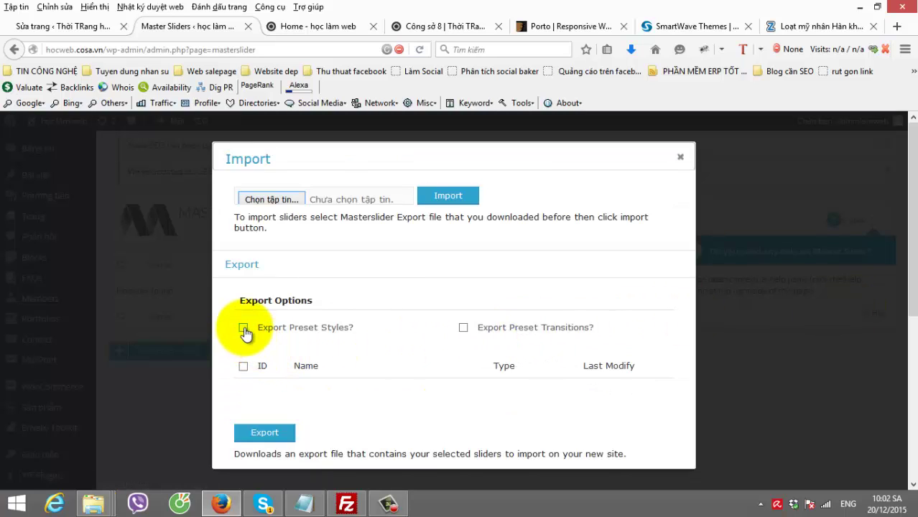
pyautogui.click(244, 328)
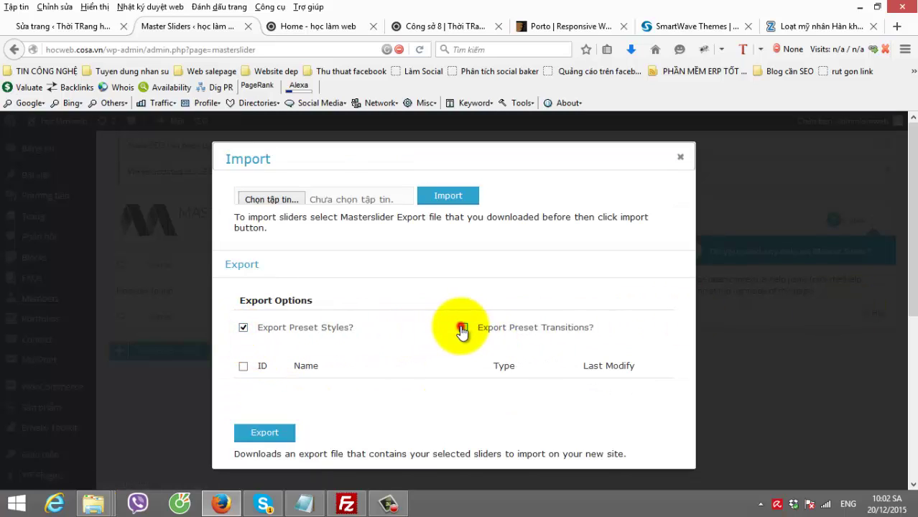
# - Start choosing an import file and browse on DATA (D:) to MOA GROUP, Template, THEME BAN QUYEN
pyautogui.click(272, 199)
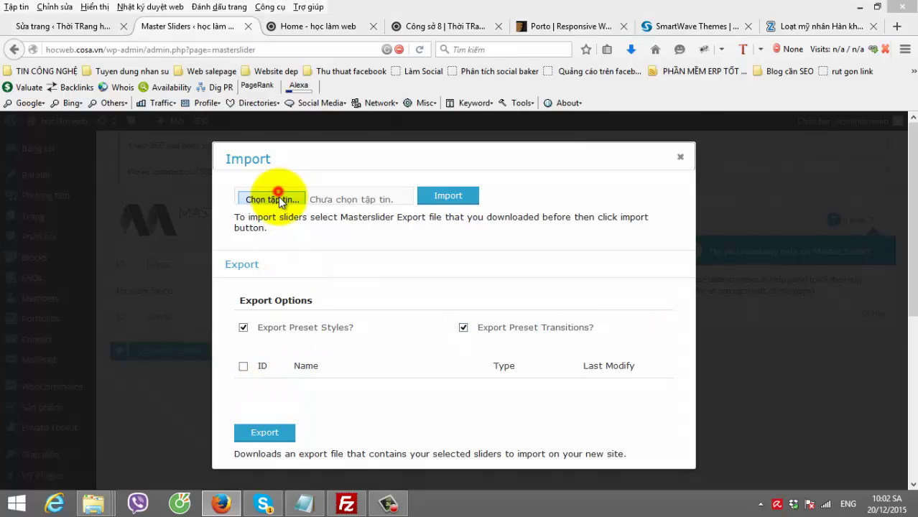
pyautogui.click(266, 122)
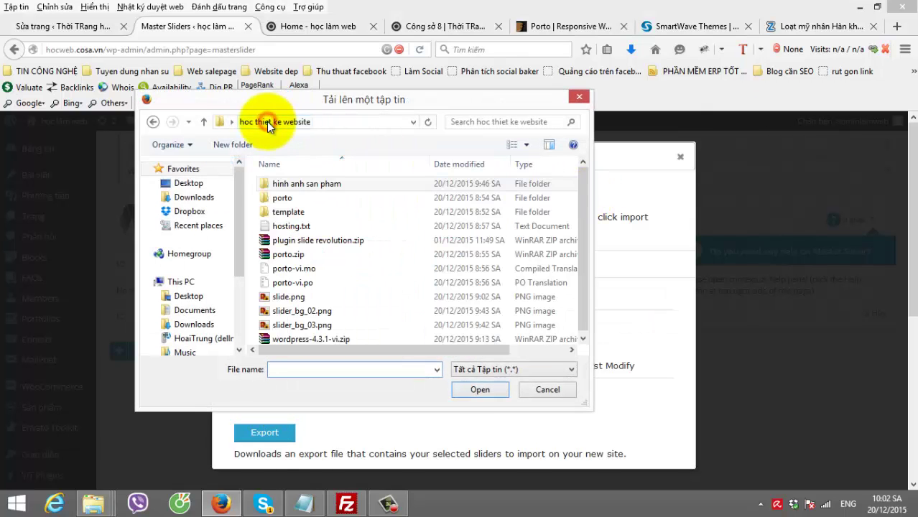
pyautogui.doubleClick(278, 198)
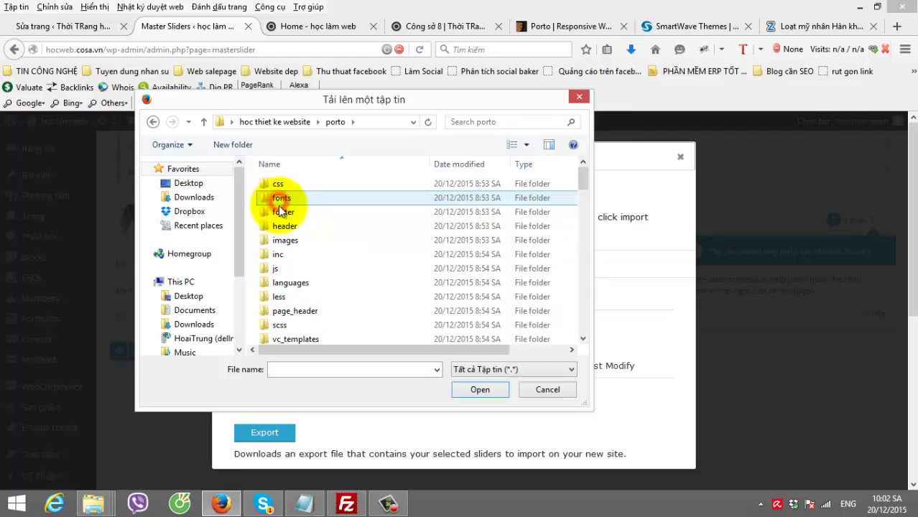
pyautogui.moveTo(240, 270); pyautogui.dragTo(215, 316)
pyautogui.click(183, 305)
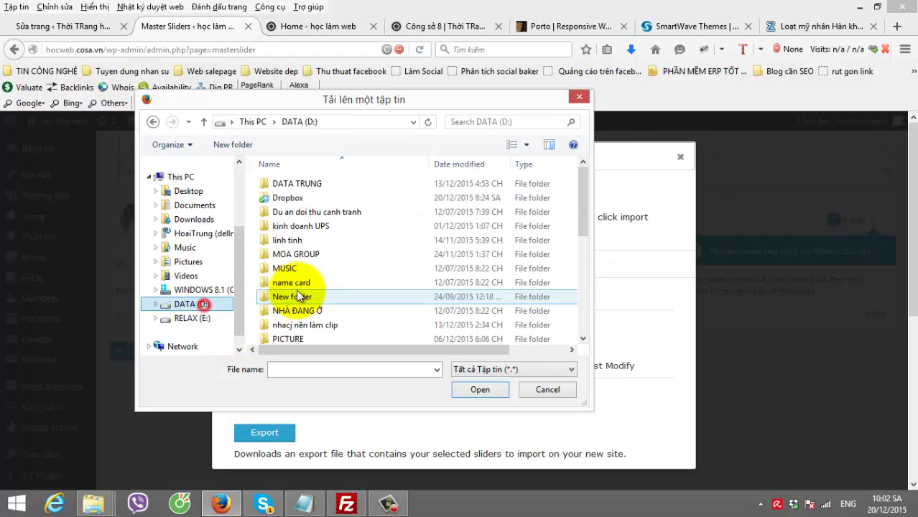
pyautogui.doubleClick(303, 259)
pyautogui.scroll(-6, 309, 285)
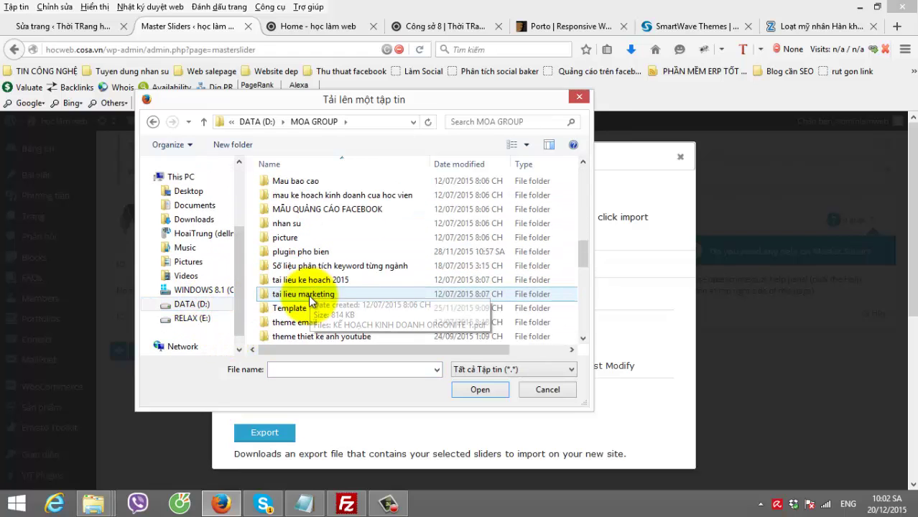
pyautogui.doubleClick(290, 308)
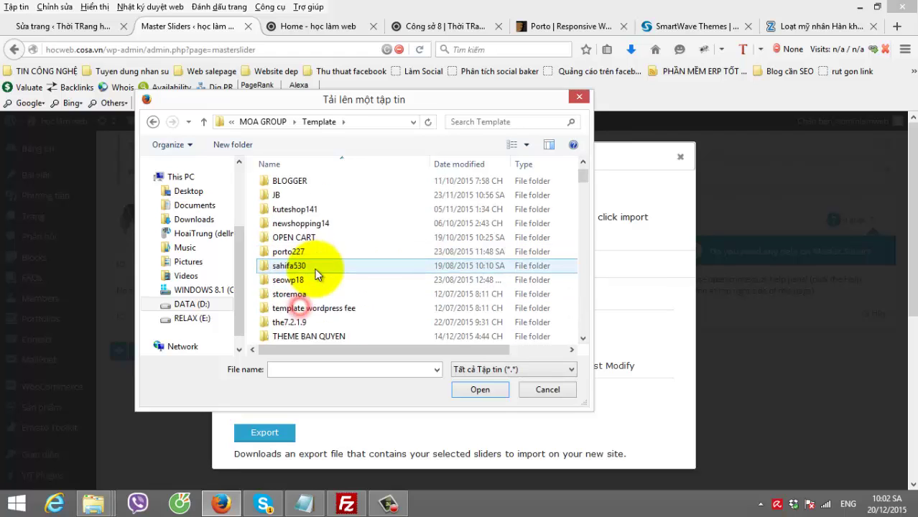
pyautogui.scroll(-3, 316, 251)
pyautogui.doubleClick(308, 209)
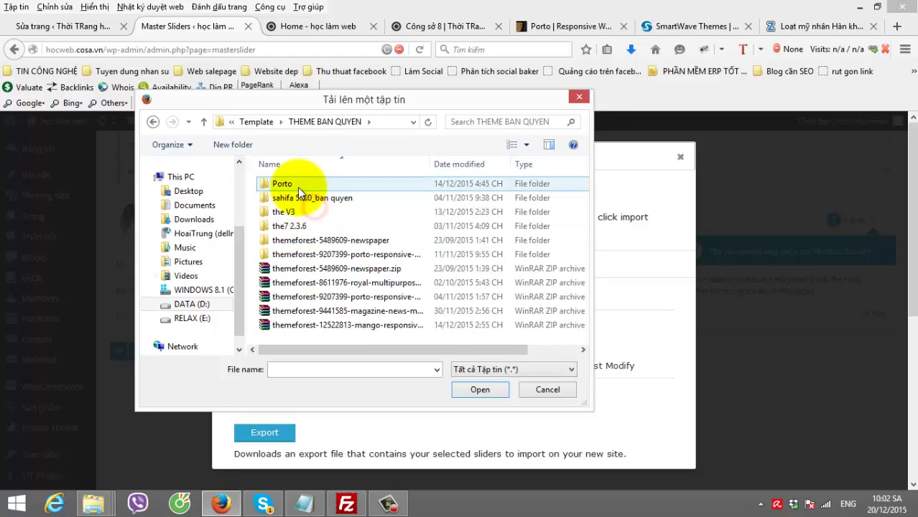
# - Choose Porto 2.6.zip from the Porto folder as the file to import
pyautogui.click(298, 185)
pyautogui.doubleClick(297, 186)
pyautogui.doubleClick(298, 186)
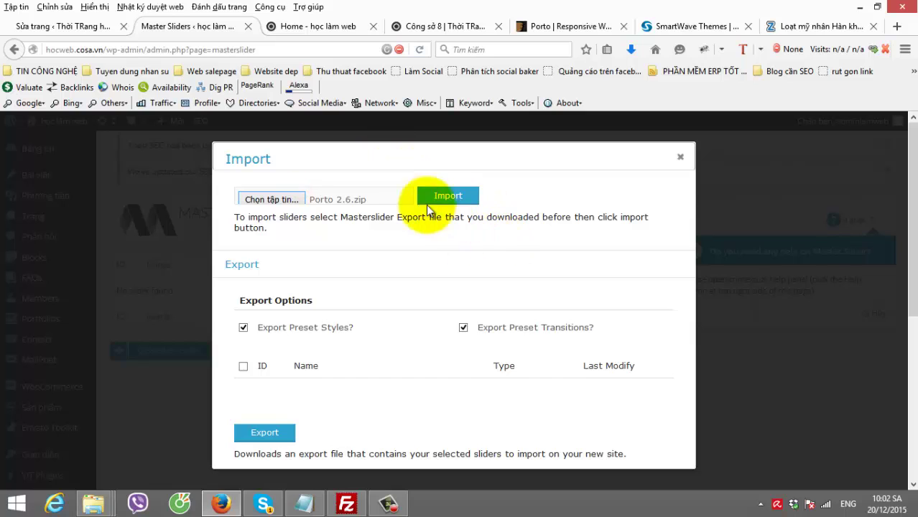
# - Choose the import file again, browsing to Dummy data within Porto 2.5.8 in the themeforest-9207399-porto-responsive folder under THEME BAN QUYEN
pyautogui.click(271, 201)
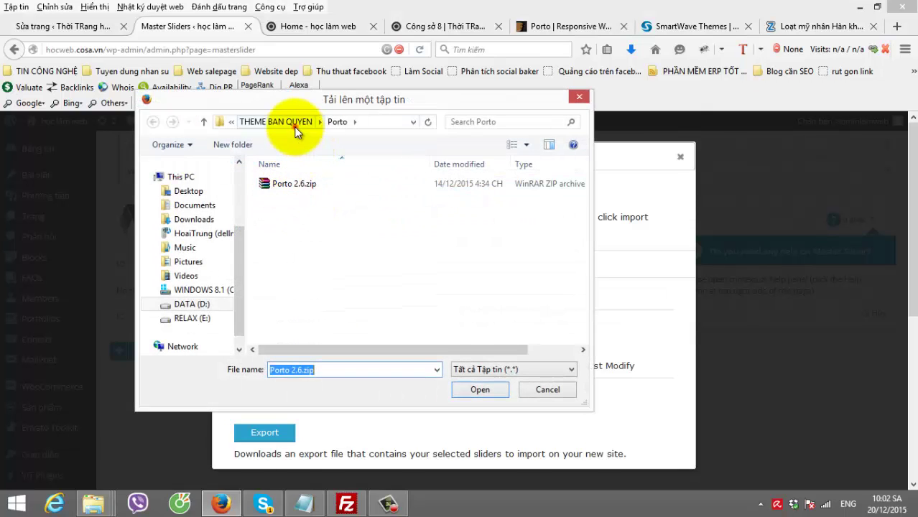
pyautogui.click(296, 123)
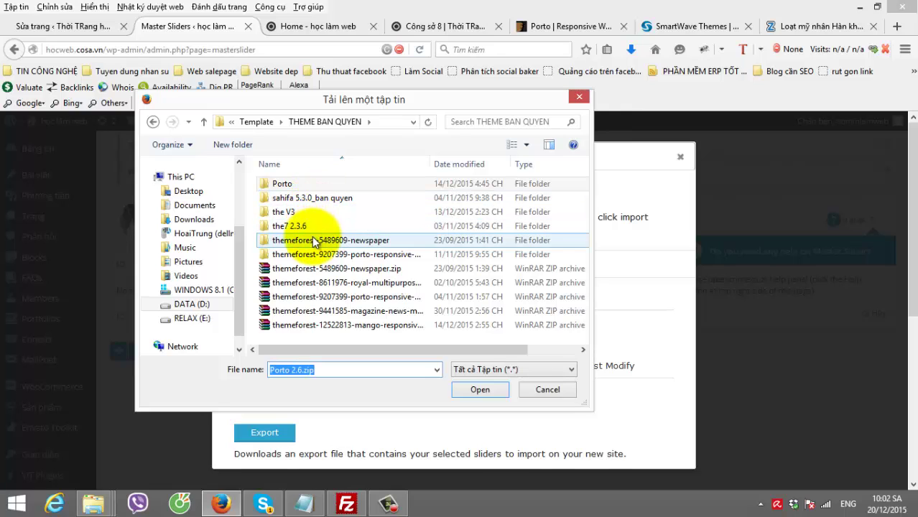
pyautogui.doubleClick(312, 255)
pyautogui.click(297, 185)
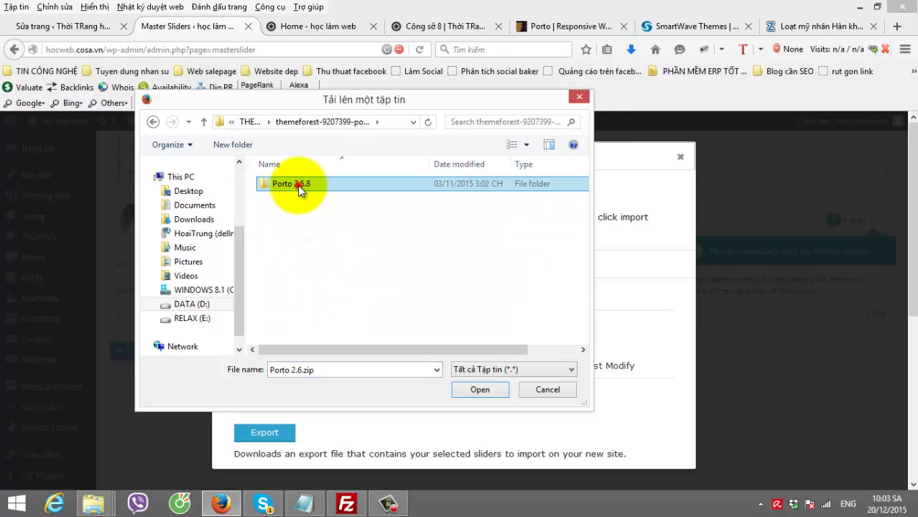
pyautogui.doubleClick(297, 186)
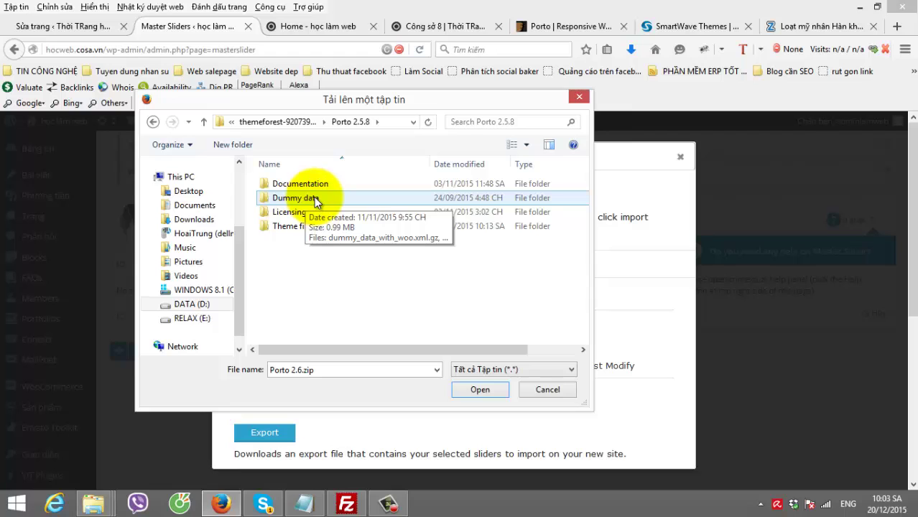
pyautogui.doubleClick(314, 199)
# - Look through the Master Slider JSON files in the Dummy data folder and compare which home versions they belong to
pyautogui.scroll(-3, 435, 263)
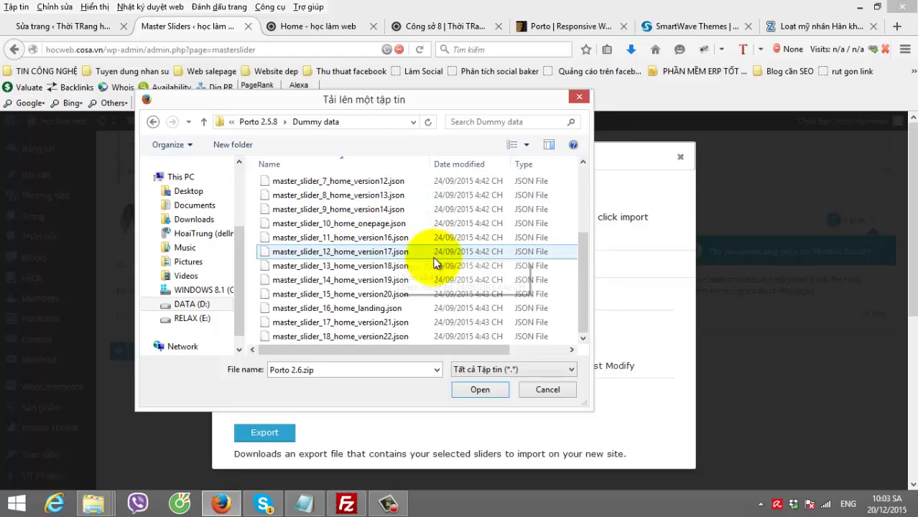
pyautogui.scroll(3, 402, 252)
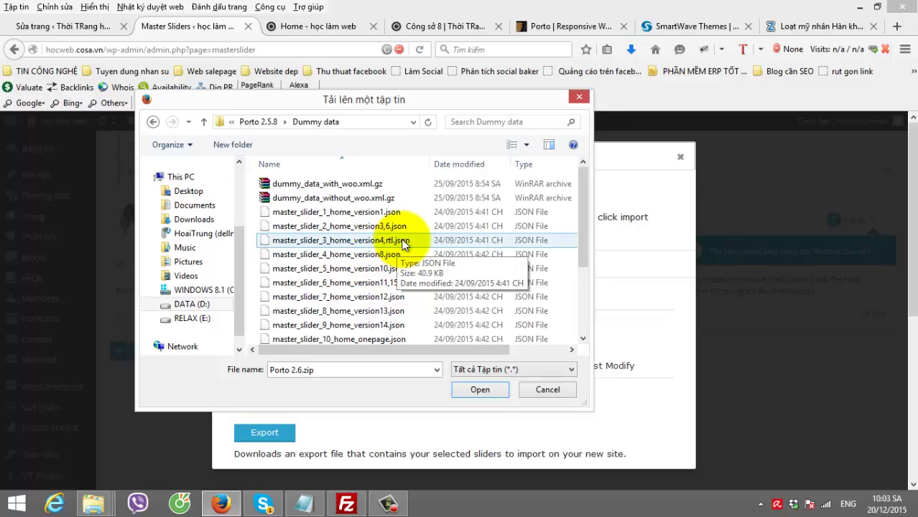
pyautogui.scroll(-3, 390, 280)
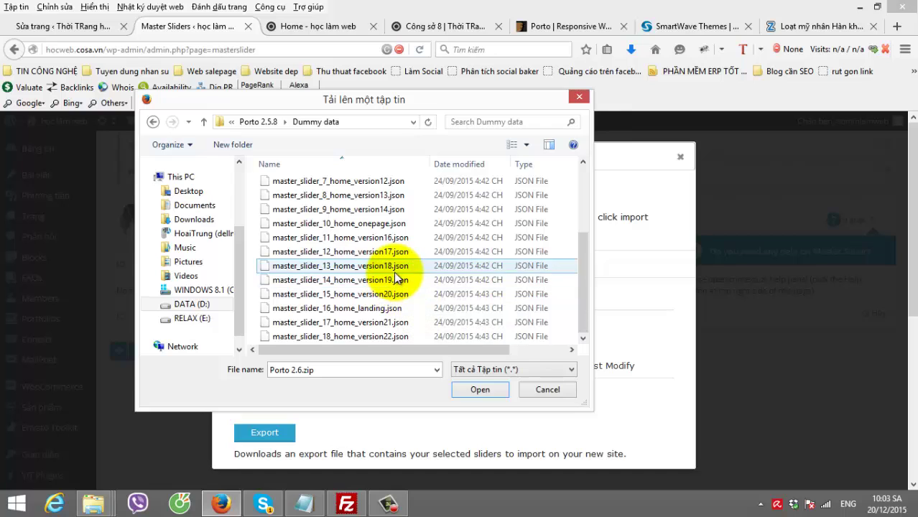
pyautogui.scroll(3, 394, 271)
pyautogui.click(388, 254)
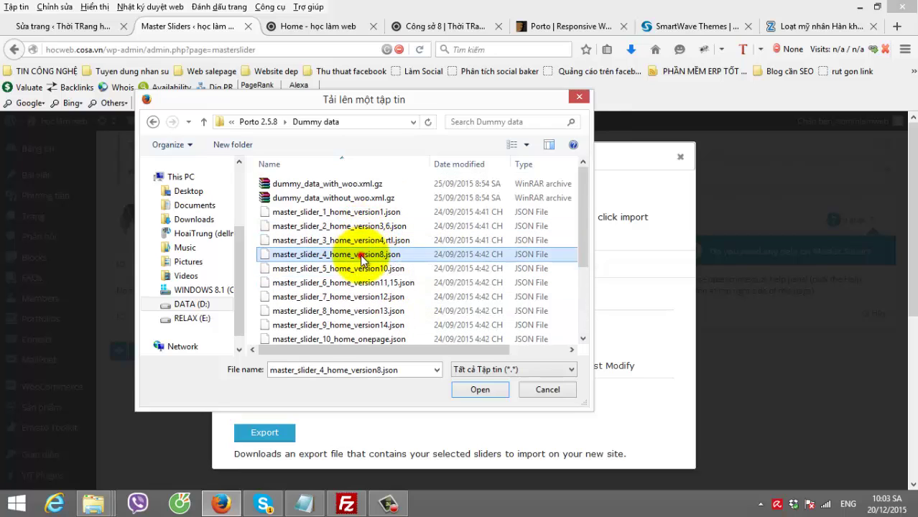
pyautogui.click(384, 241)
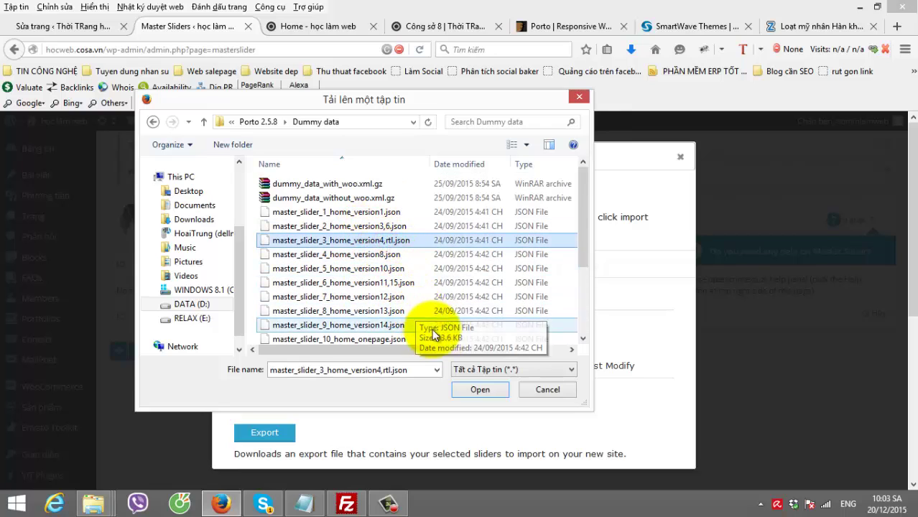
pyautogui.click(362, 256)
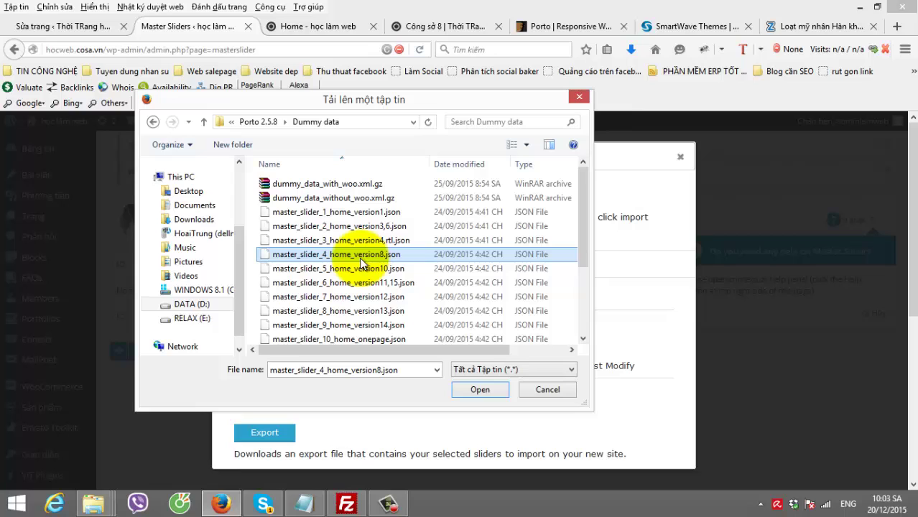
pyautogui.scroll(-3, 382, 275)
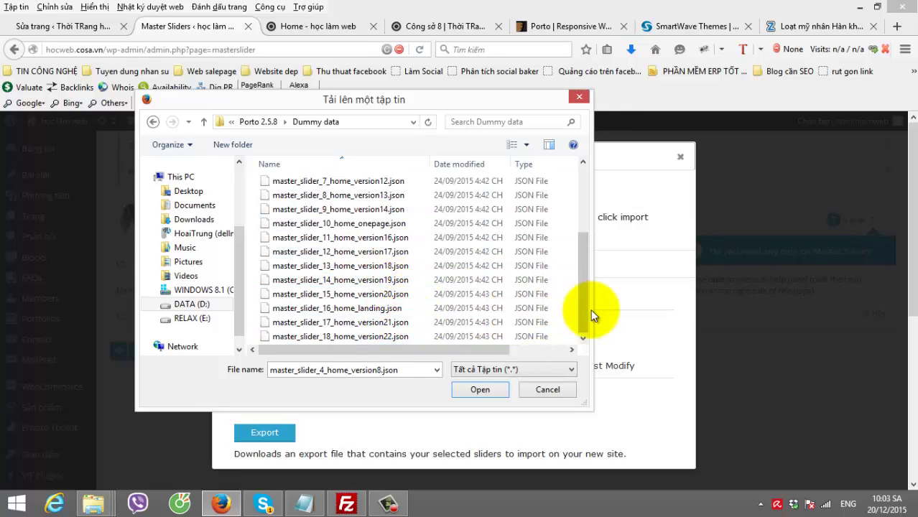
pyautogui.moveTo(580, 320); pyautogui.dragTo(583, 253)
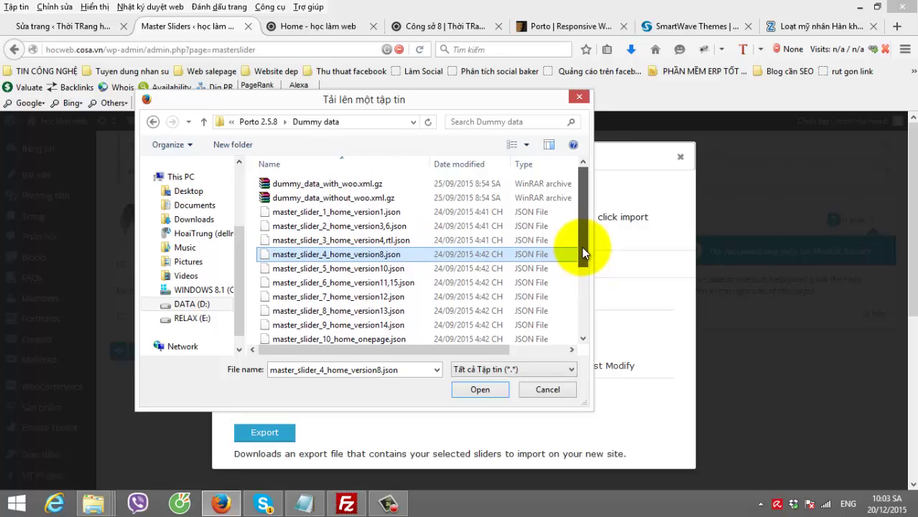
# - Select master_slider_3_home_version4,rtl.json and import it into Master Slider
pyautogui.click(392, 238)
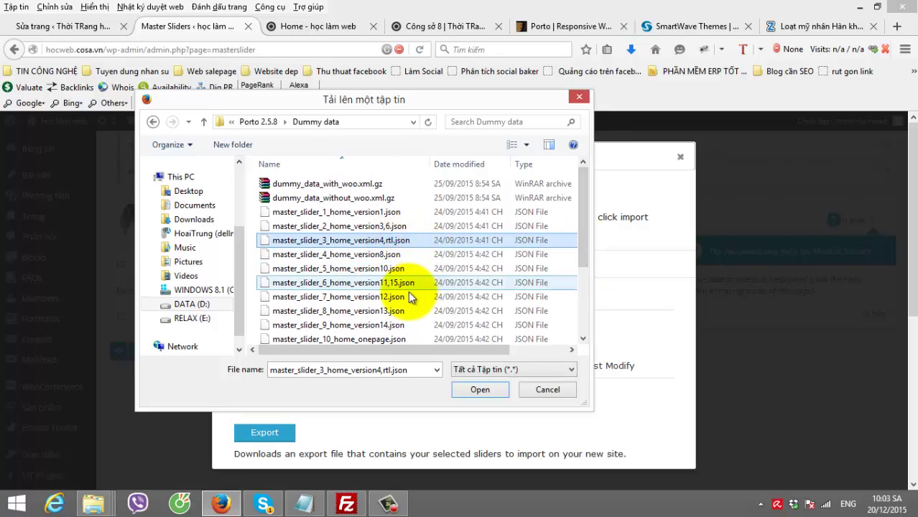
pyautogui.click(477, 388)
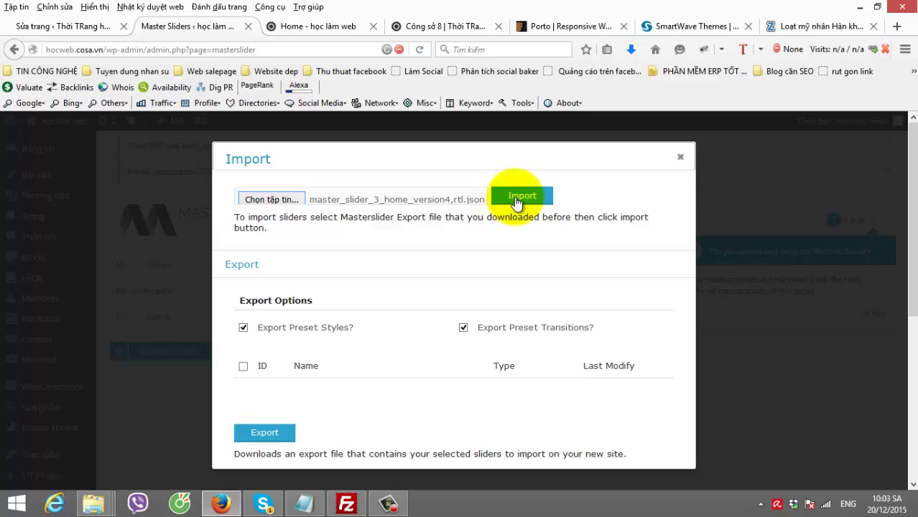
pyautogui.click(514, 203)
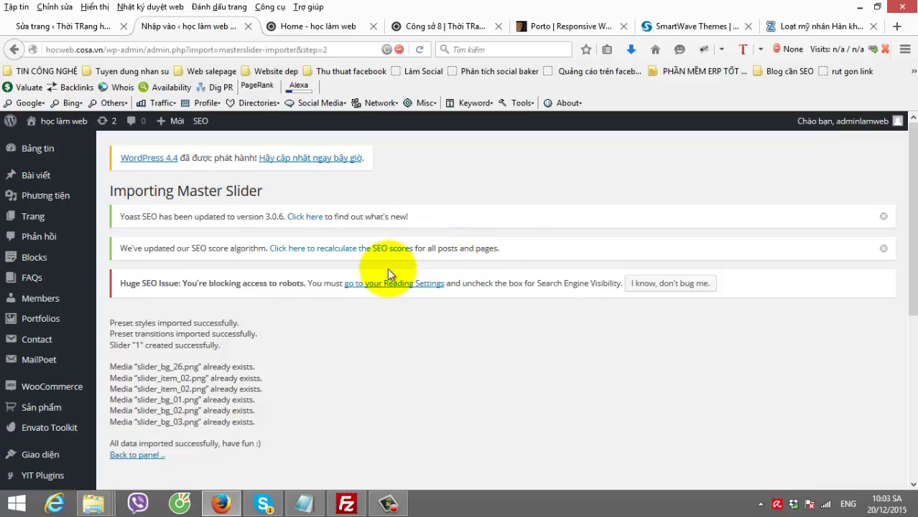
# - Return from the import report to the Master Slider overview and dismiss the help tip
pyautogui.scroll(-2, 161, 428)
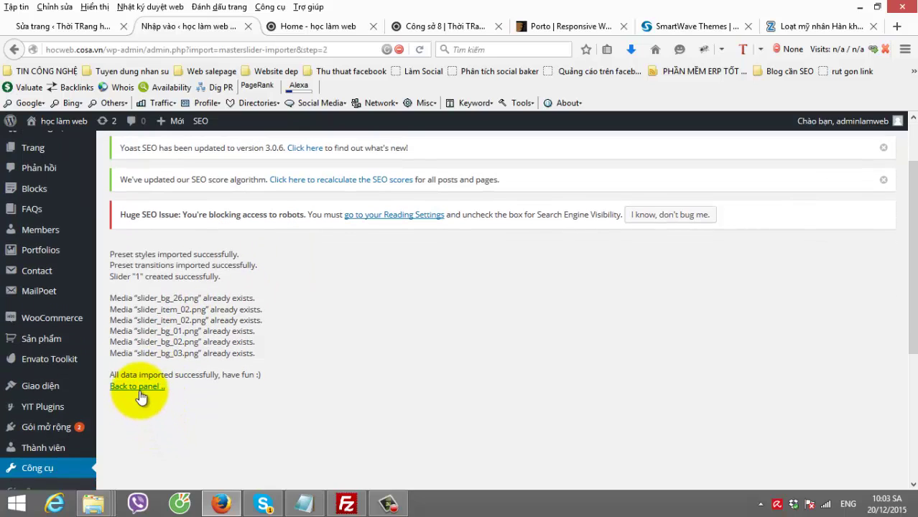
pyautogui.click(140, 394)
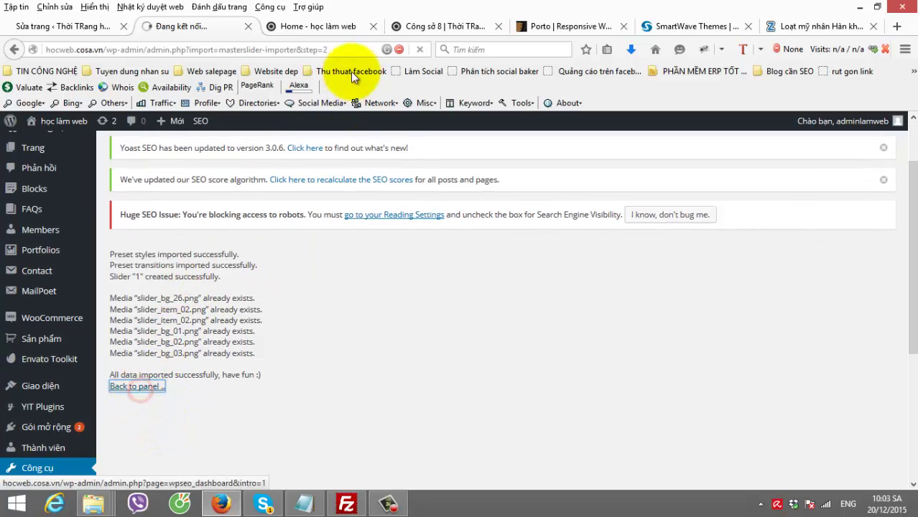
pyautogui.click(324, 30)
pyautogui.click(191, 29)
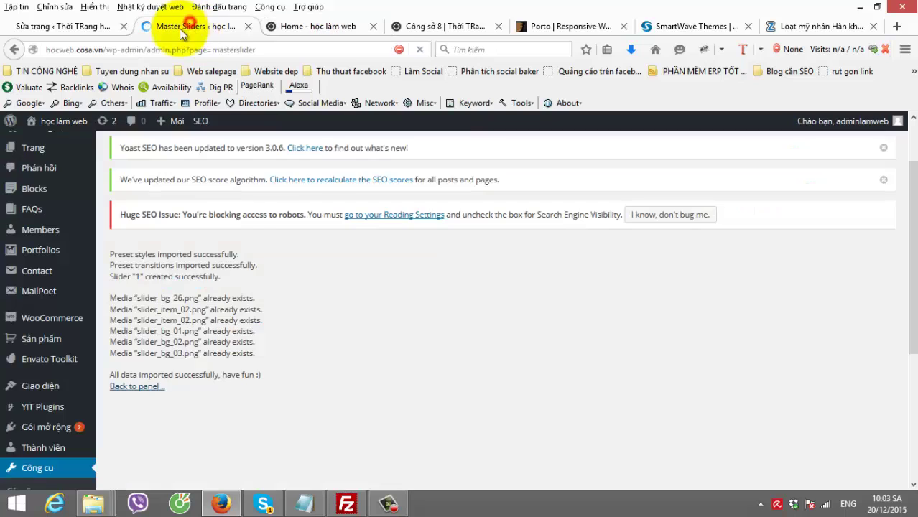
pyautogui.moveTo(54, 278)
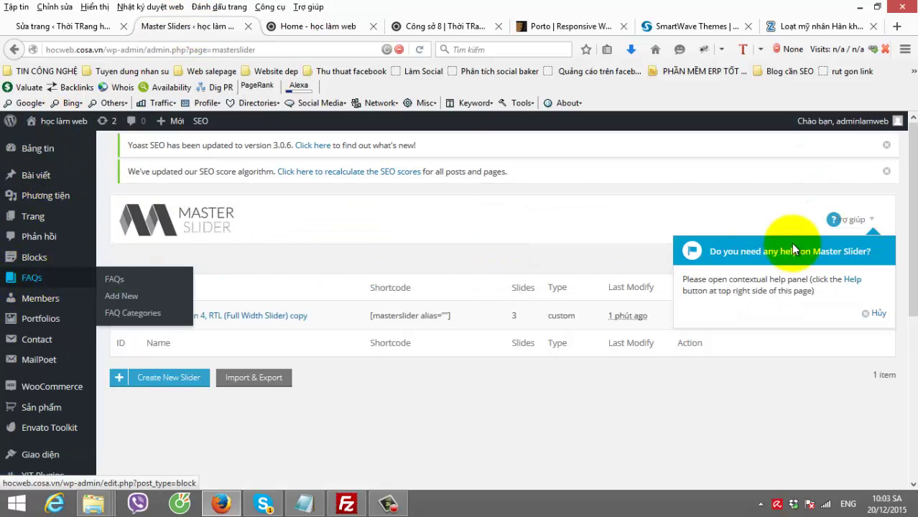
pyautogui.click(872, 313)
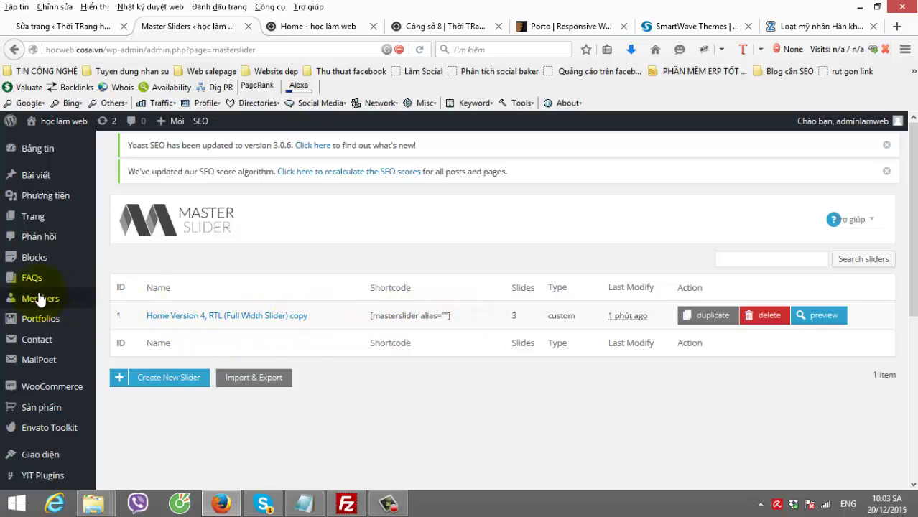
# - Open the list of all pages, find Home RTL Version and view it in a new browser tab
pyautogui.moveTo(70, 285)
pyautogui.moveTo(80, 224)
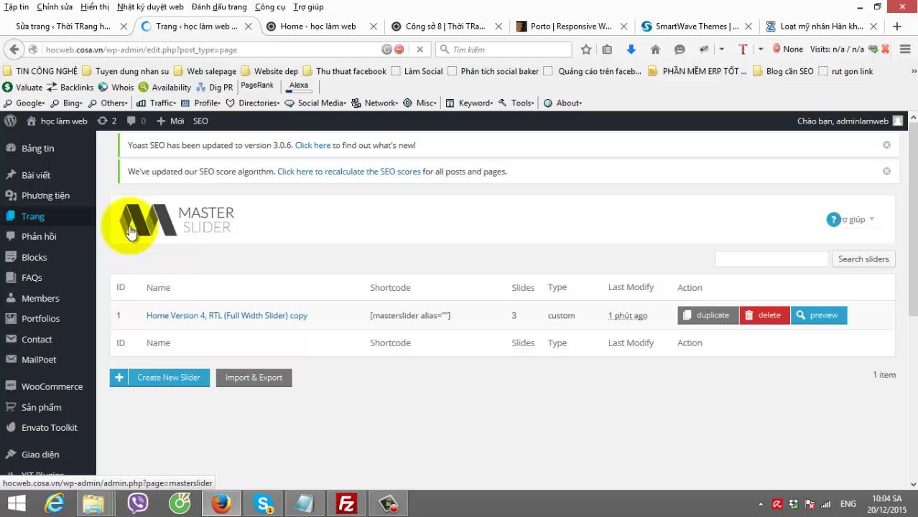
pyautogui.scroll(-6, 222, 230)
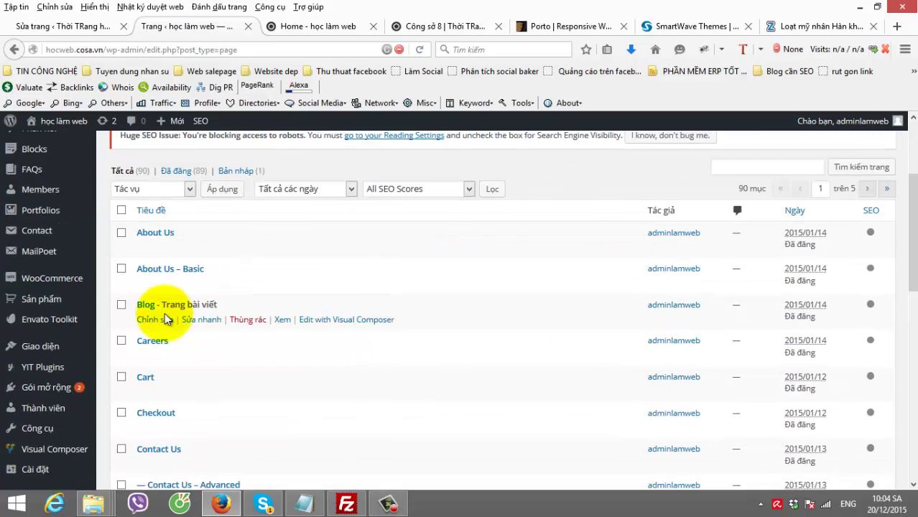
pyautogui.scroll(-10, 133, 287)
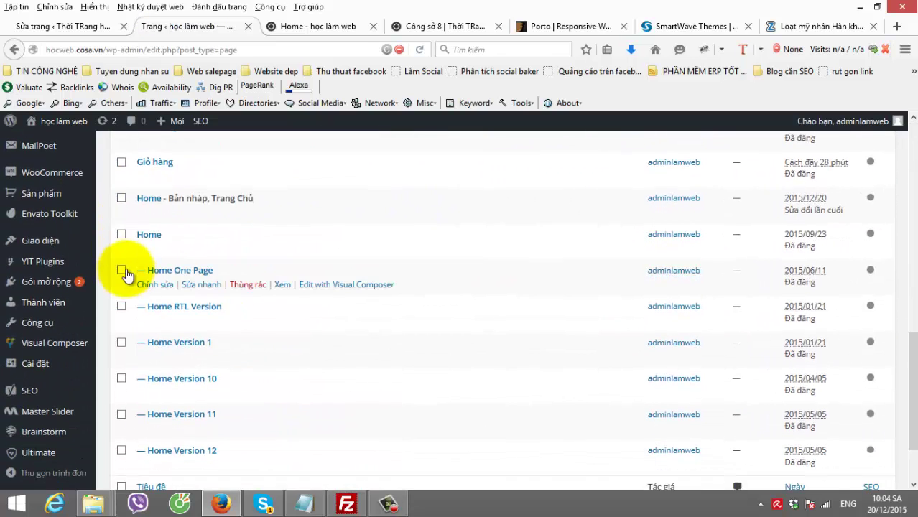
pyautogui.scroll(7, 123, 333)
pyautogui.scroll(-4, 154, 319)
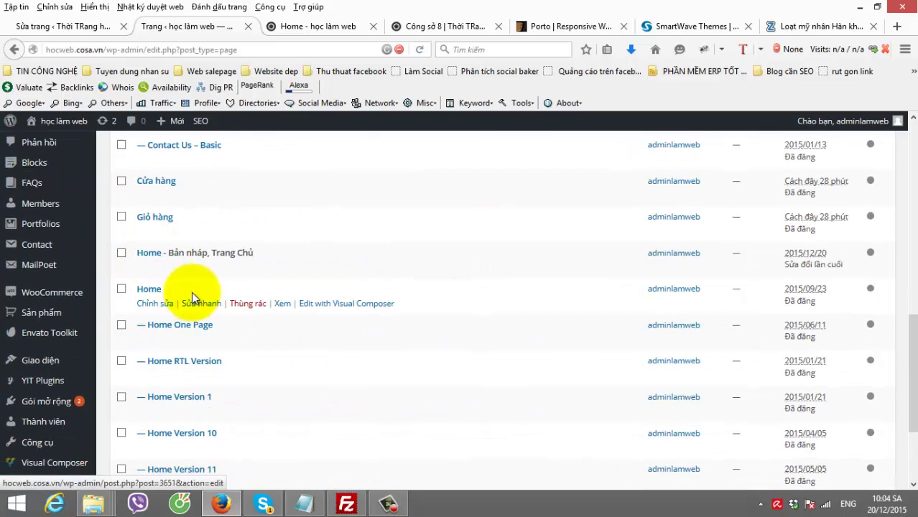
pyautogui.scroll(-1, 204, 310)
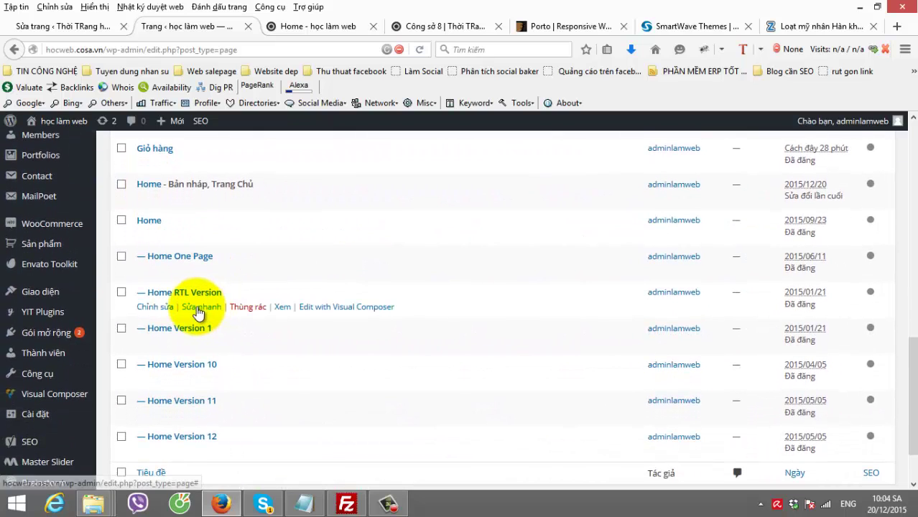
pyautogui.rightClick(279, 305)
pyautogui.click(349, 61)
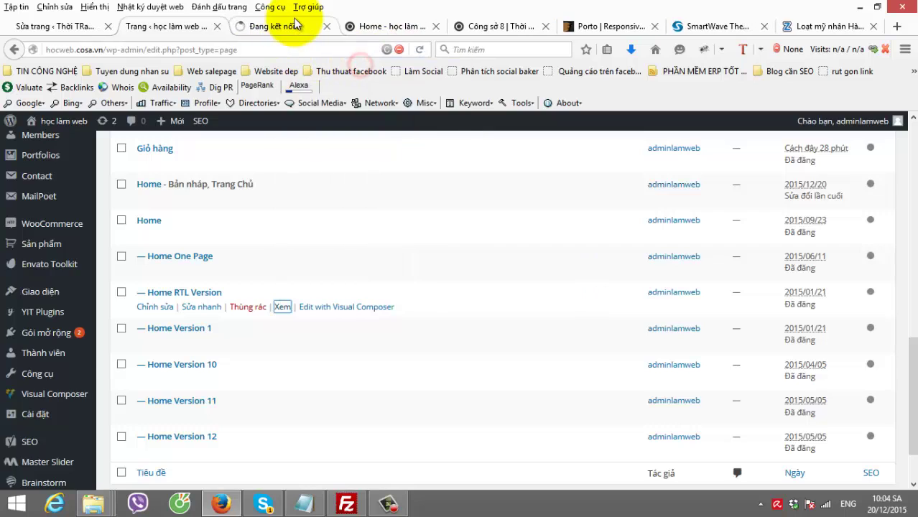
pyautogui.click(294, 22)
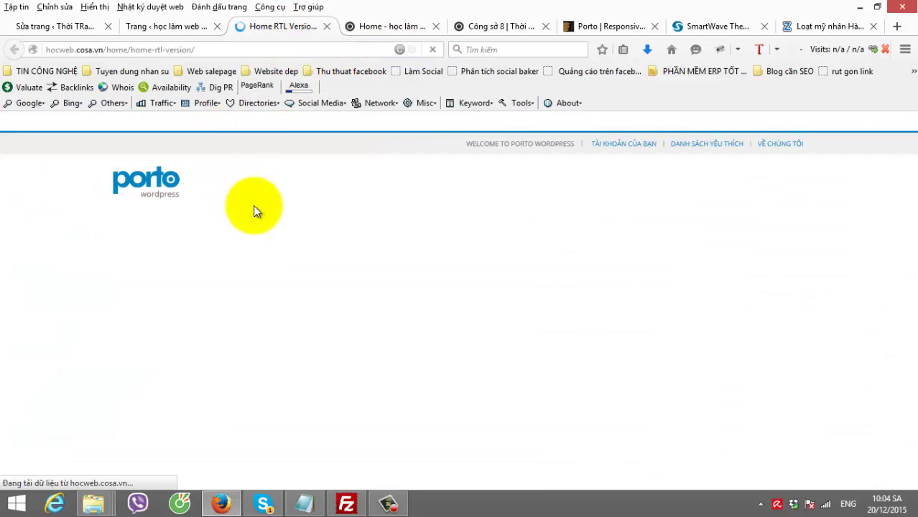
# - Examine the Home RTL Version page's slider area, banners, product sections and Explore Porto block
pyautogui.scroll(-3, 79, 272)
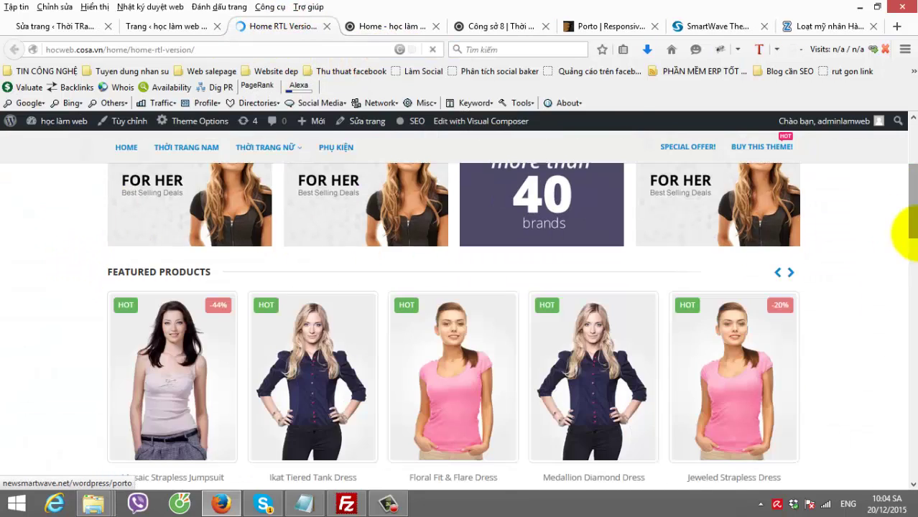
pyautogui.scroll(-3, 788, 256)
pyautogui.scroll(-2, 601, 284)
pyautogui.scroll(-3, 601, 283)
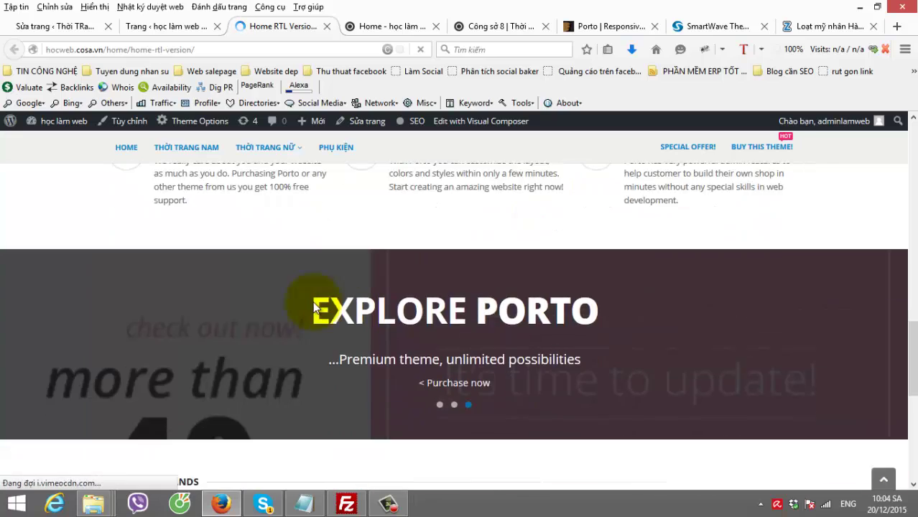
pyautogui.scroll(10, 324, 312)
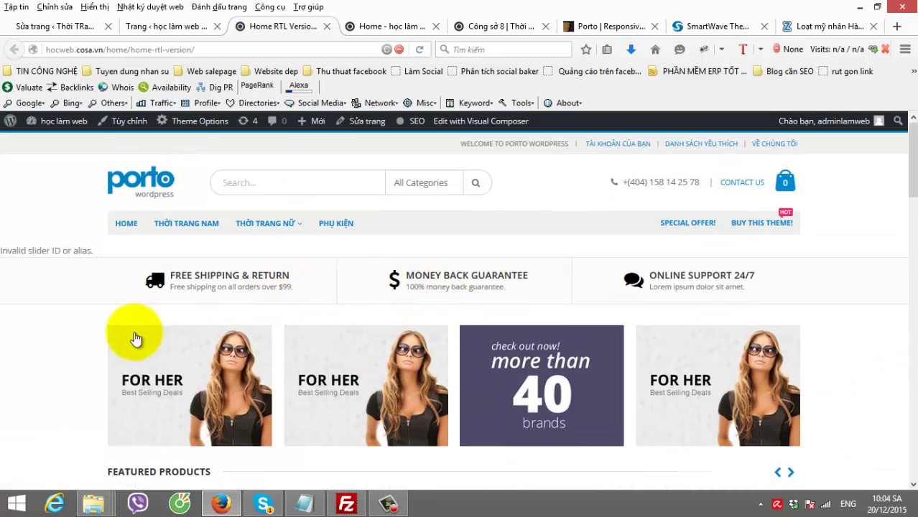
pyautogui.scroll(-3, 244, 249)
pyautogui.scroll(-10, 244, 250)
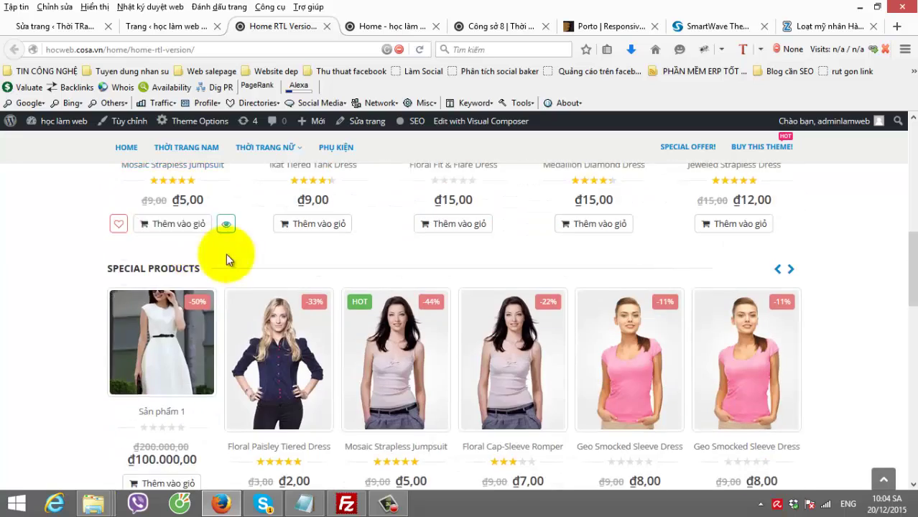
pyautogui.scroll(10, 223, 276)
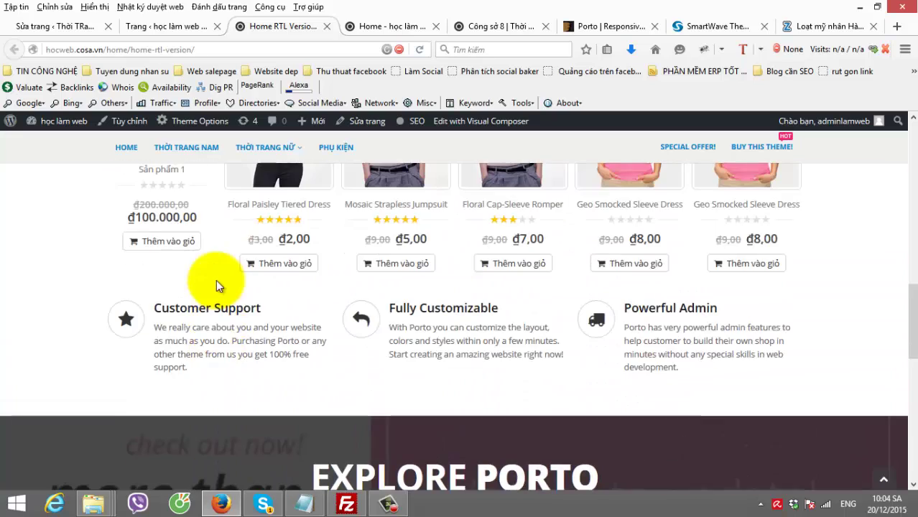
# - Find Home Version 4 on the second page of the pages list, view it in a new tab, and close the Home RTL Version tab
pyautogui.click(185, 24)
pyautogui.scroll(-2, 126, 184)
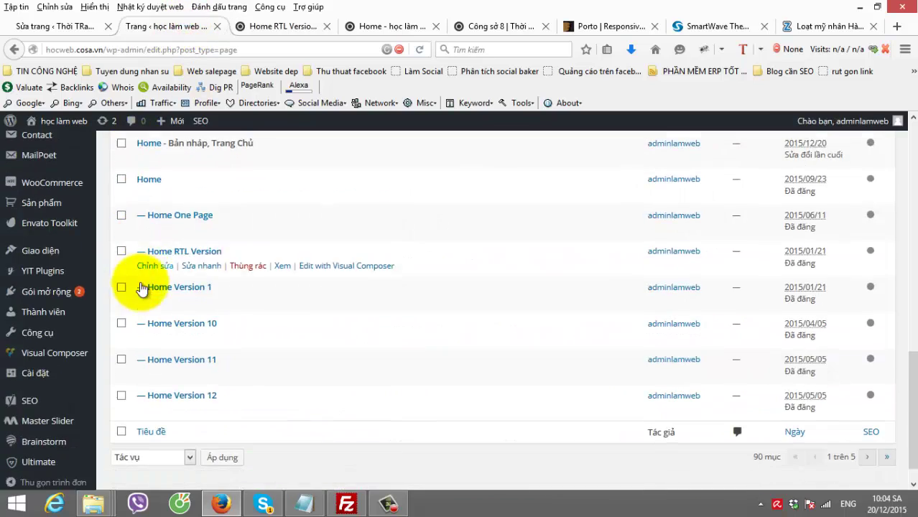
pyautogui.click(869, 431)
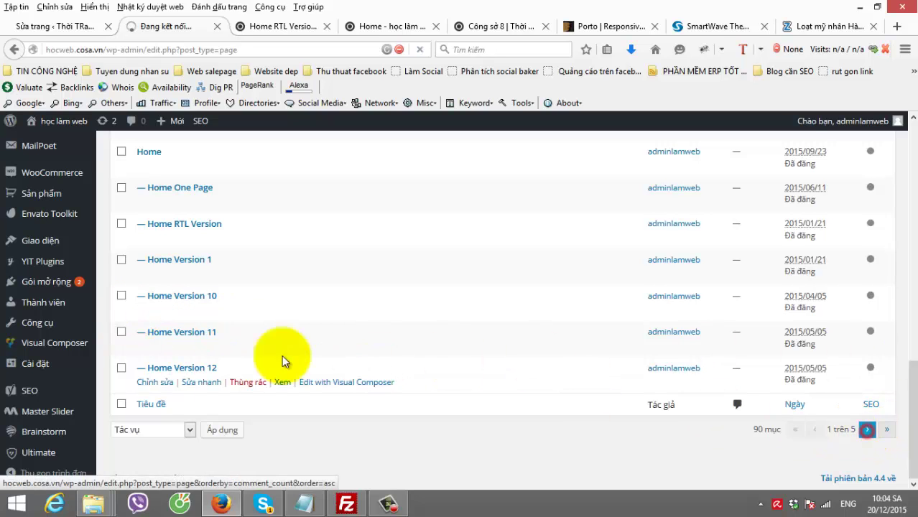
pyautogui.scroll(5, 221, 352)
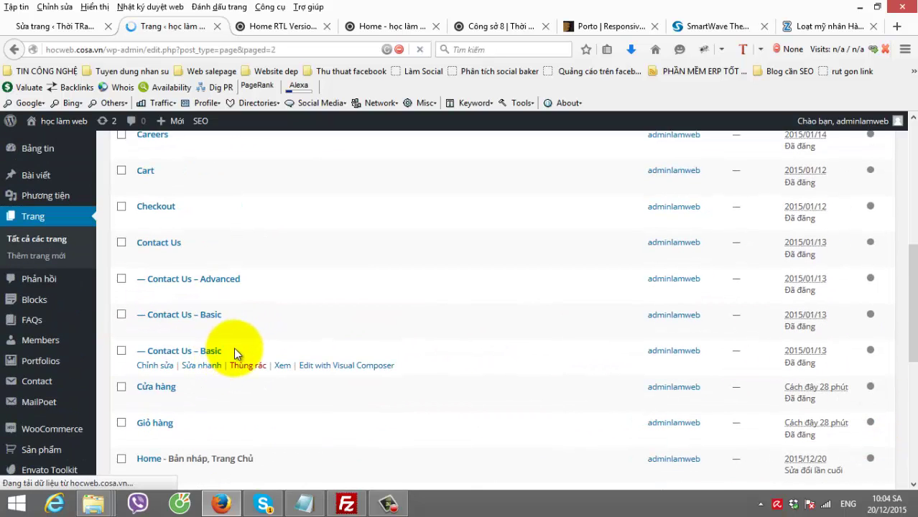
pyautogui.scroll(-5, 235, 348)
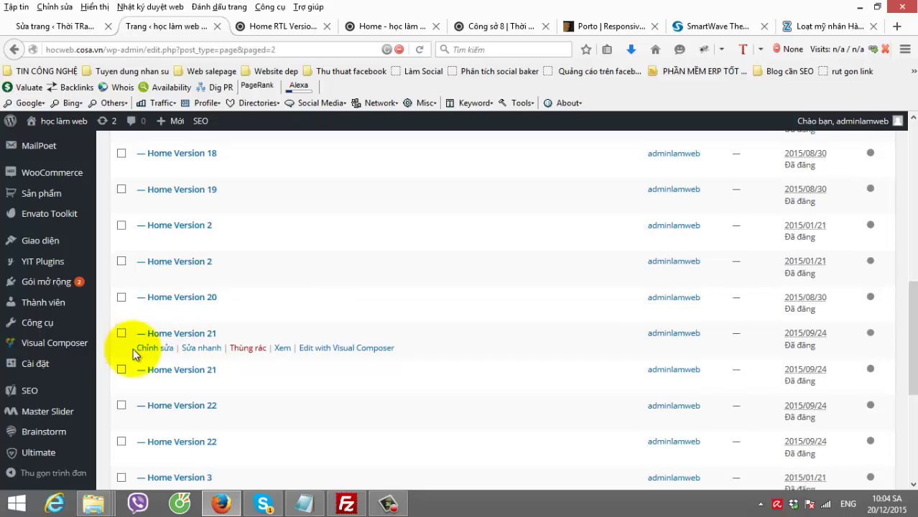
pyautogui.scroll(-4, 140, 348)
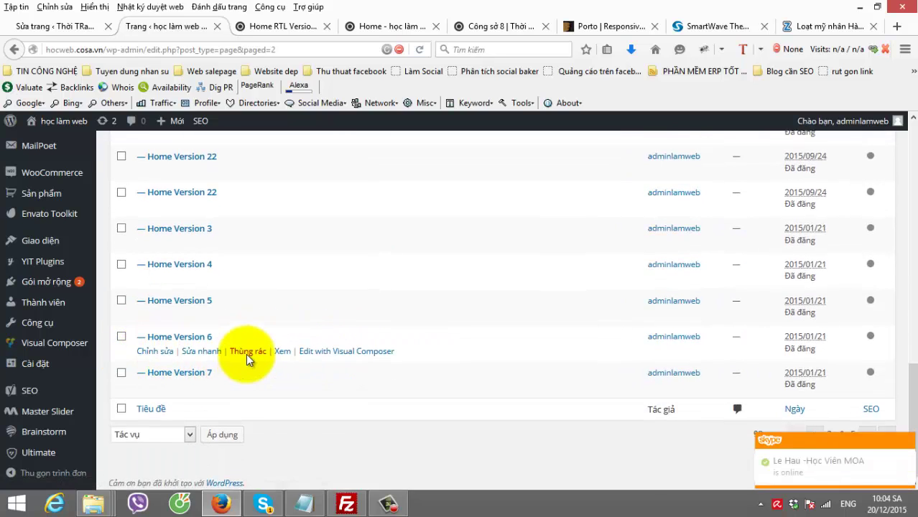
pyautogui.scroll(1, 245, 356)
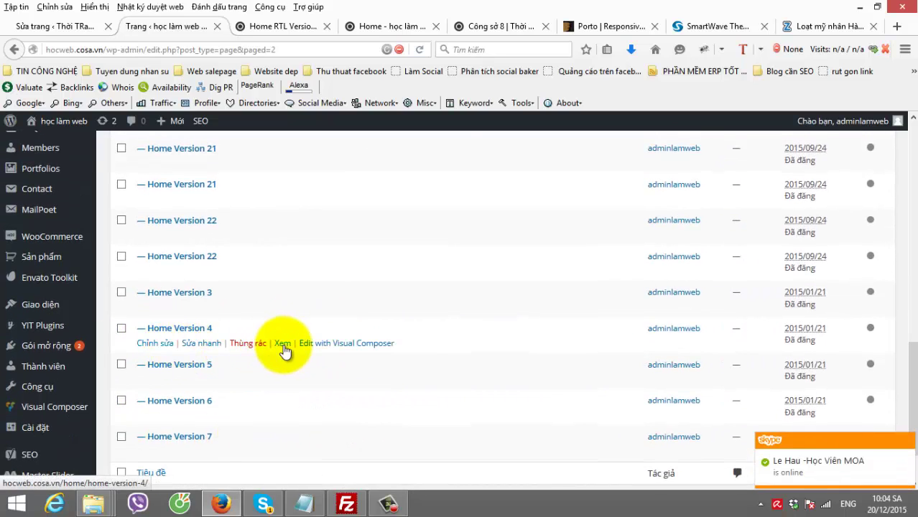
pyautogui.rightClick(284, 344)
pyautogui.click(375, 99)
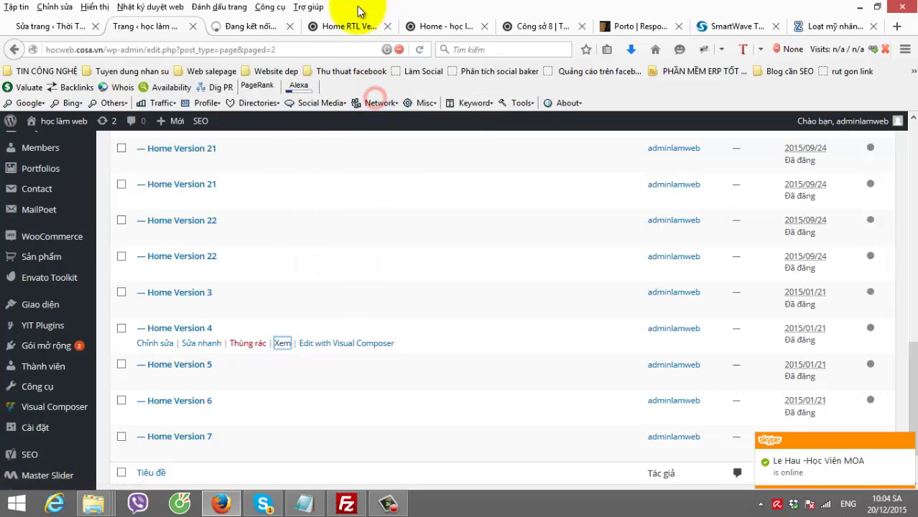
pyautogui.click(386, 25)
pyautogui.click(256, 27)
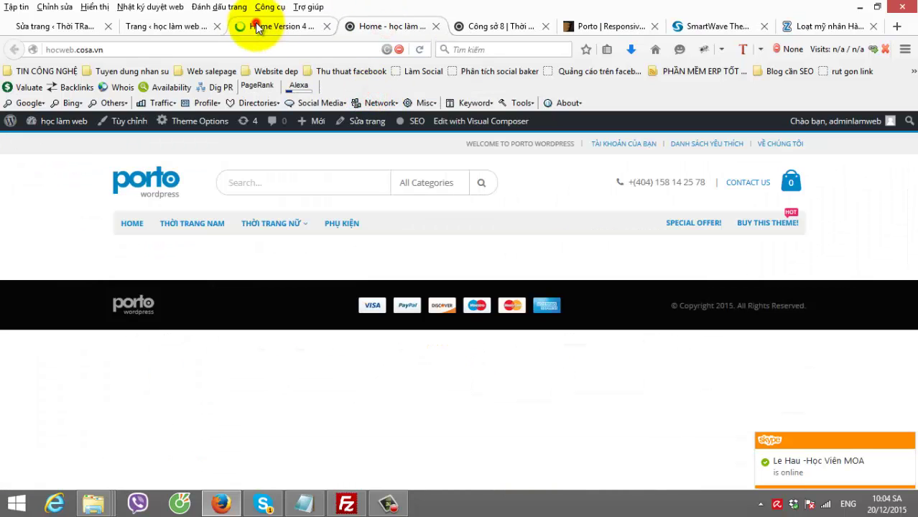
# - Examine the Home Version 4 page's layout and its web address, from the slider area to the footer
pyautogui.scroll(-8, 157, 254)
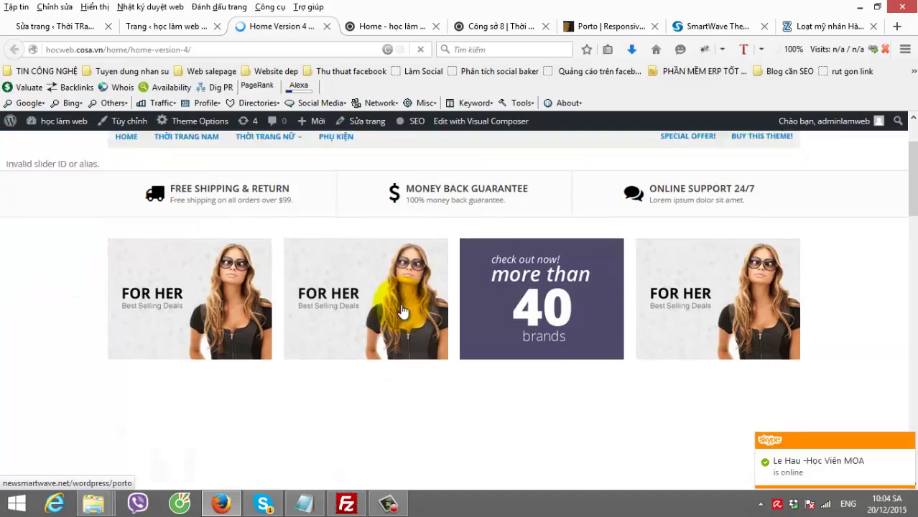
pyautogui.scroll(-10, 169, 300)
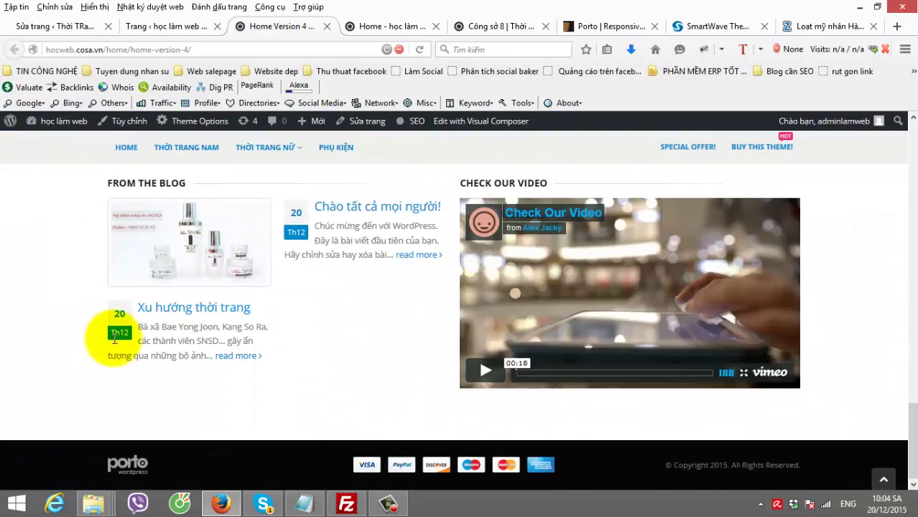
pyautogui.scroll(18, 131, 336)
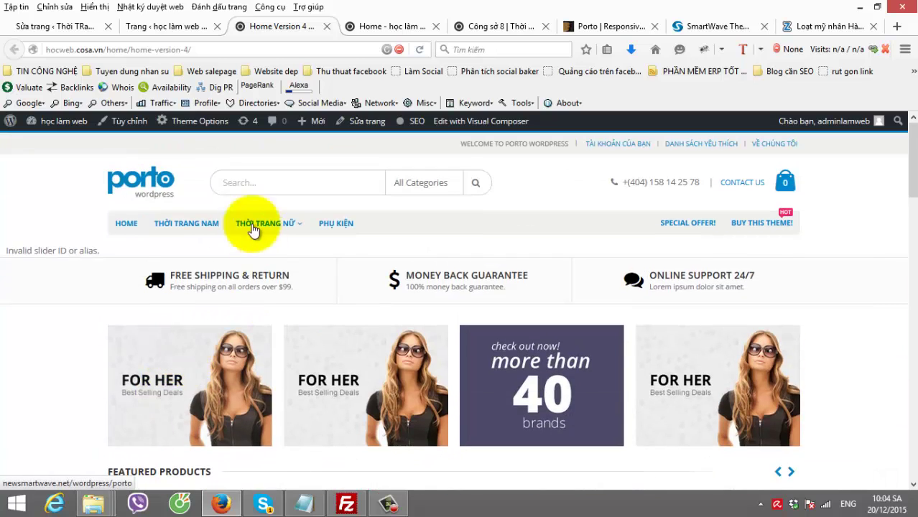
pyautogui.click(214, 51)
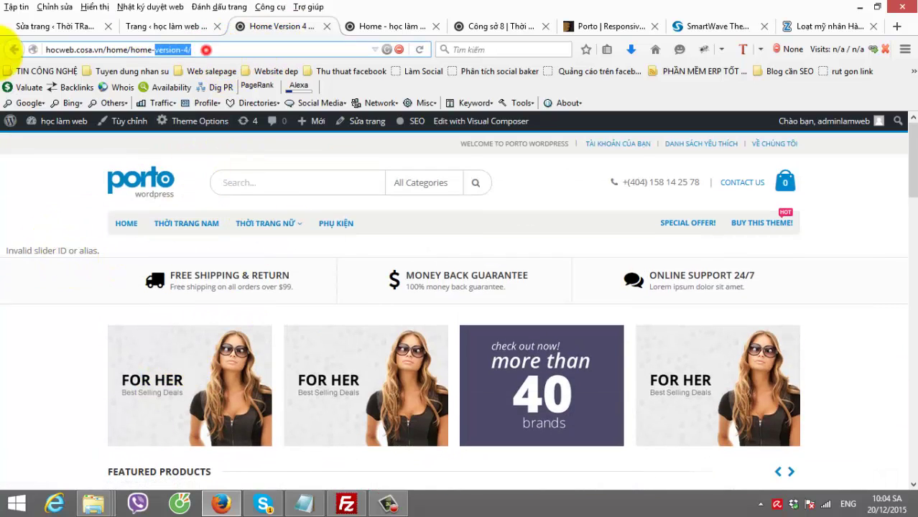
pyautogui.click(256, 49)
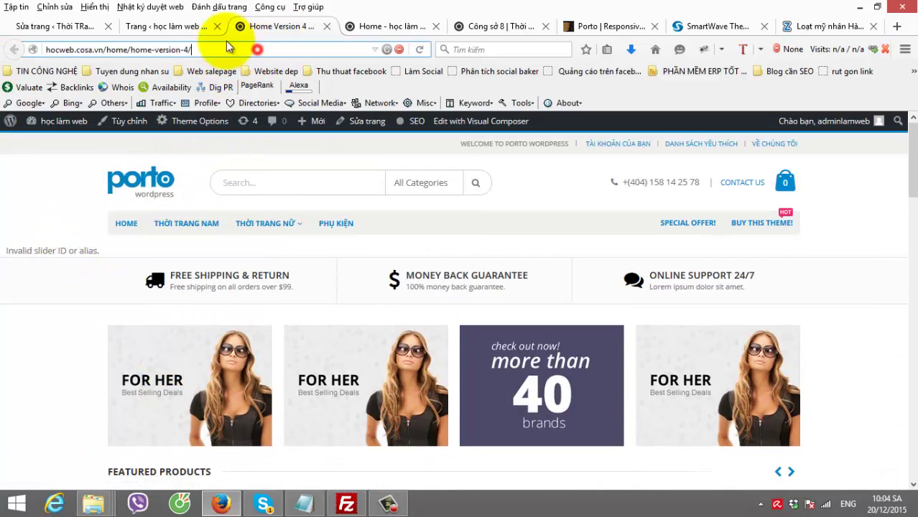
pyautogui.click(192, 26)
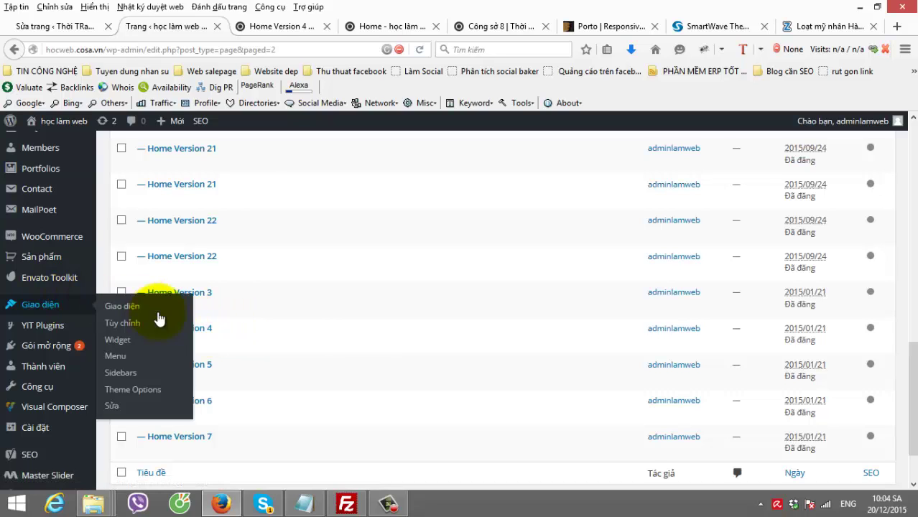
pyautogui.click(264, 28)
pyautogui.scroll(-3, 402, 281)
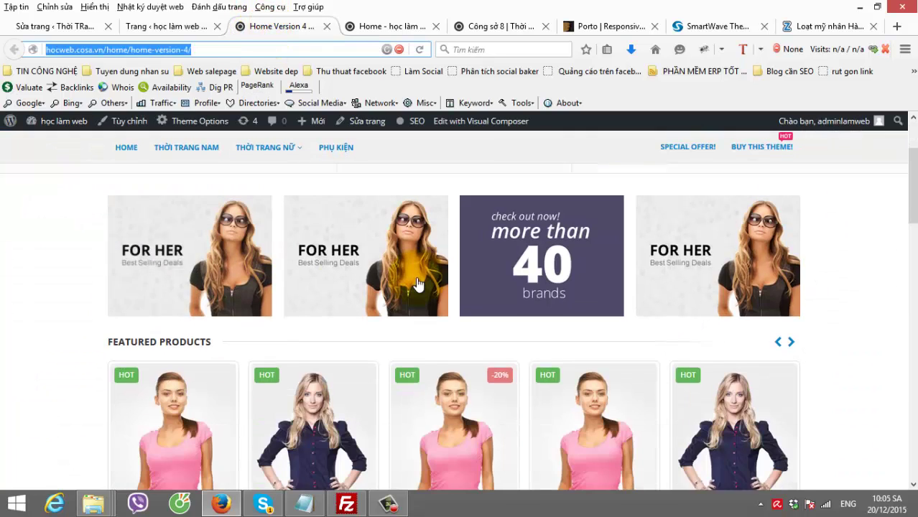
pyautogui.scroll(3, 119, 307)
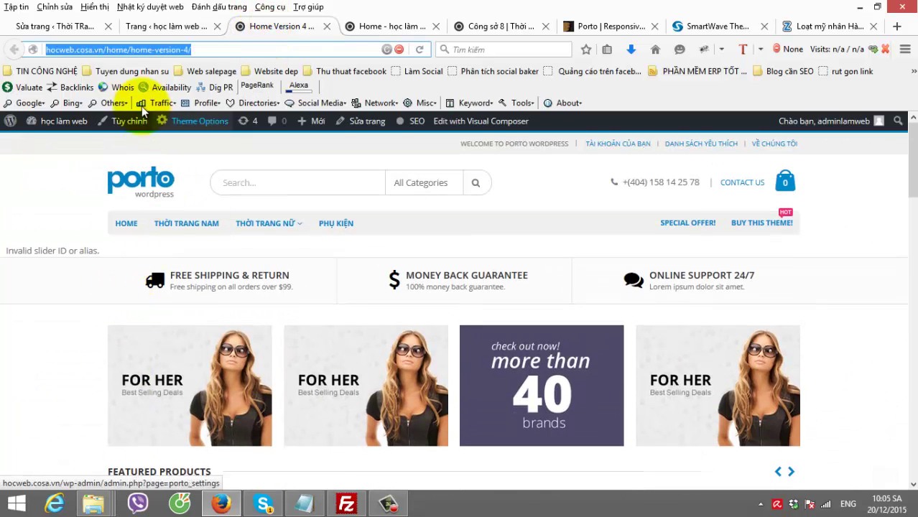
# - Return to the WordPress admin and open the Reading settings (Đọc)
pyautogui.click(140, 26)
pyautogui.moveTo(45, 246)
pyautogui.scroll(3, 45, 246)
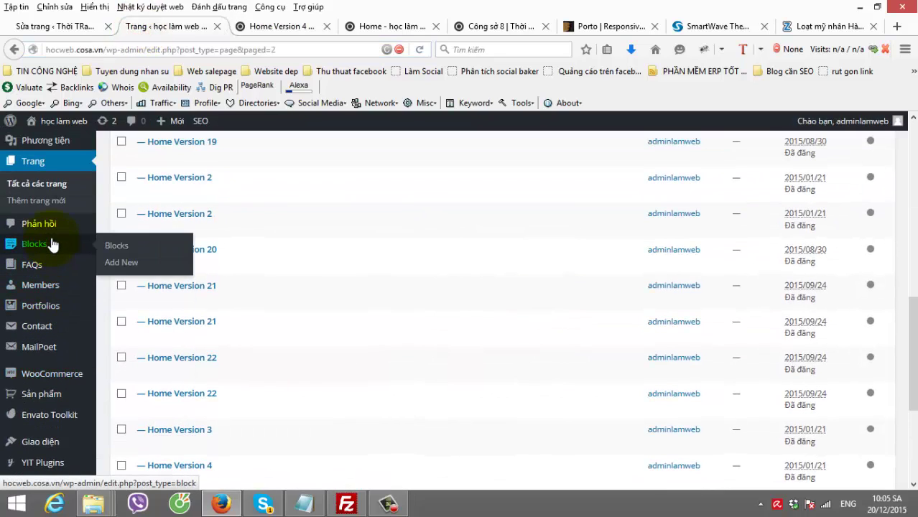
pyautogui.scroll(-3, 55, 250)
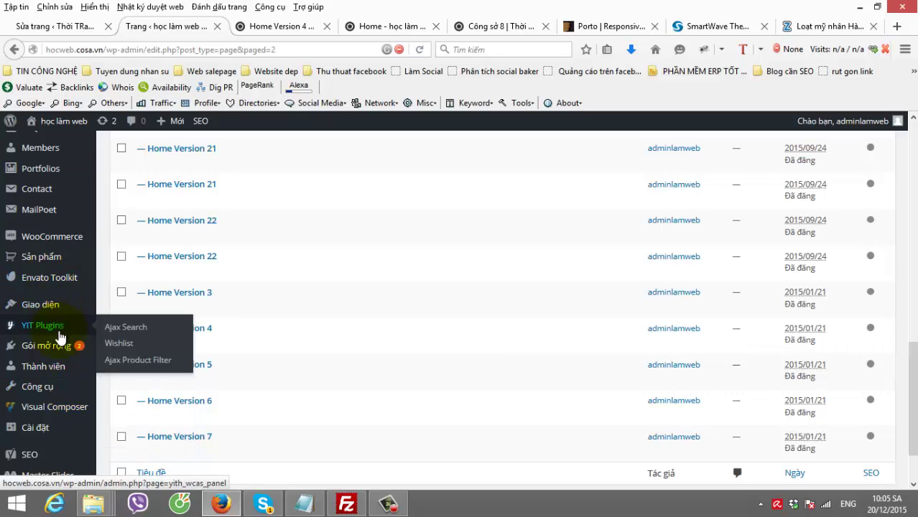
pyautogui.moveTo(71, 428)
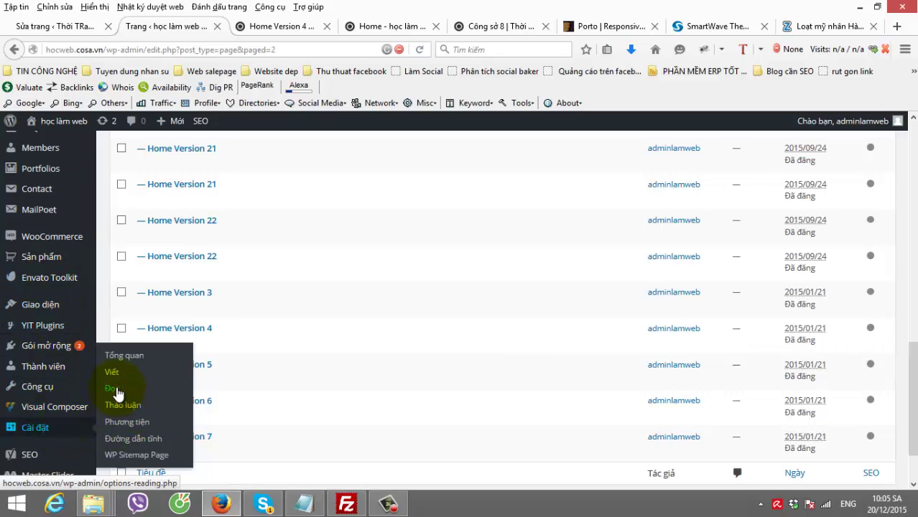
pyautogui.click(117, 394)
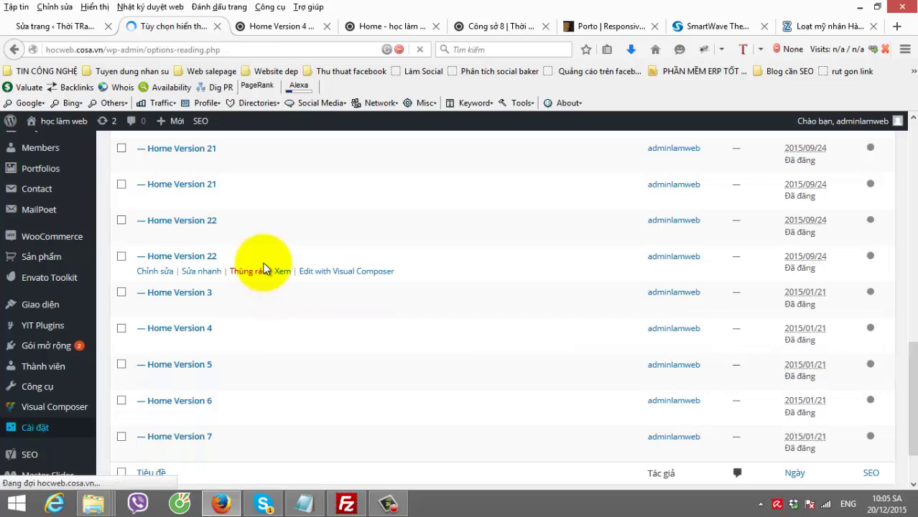
# - Set the static front page (Trang chính) to Home Version 4 and save the reading settings
pyautogui.scroll(-6, 324, 319)
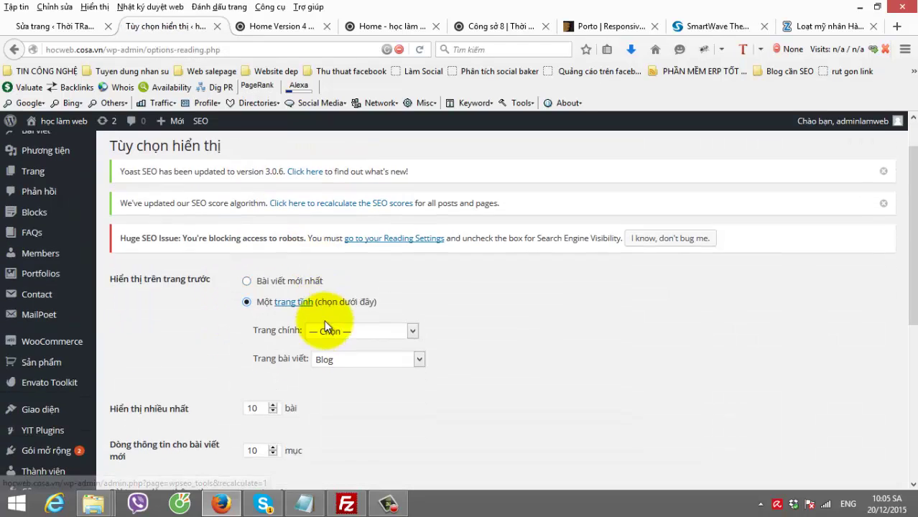
pyautogui.click(351, 170)
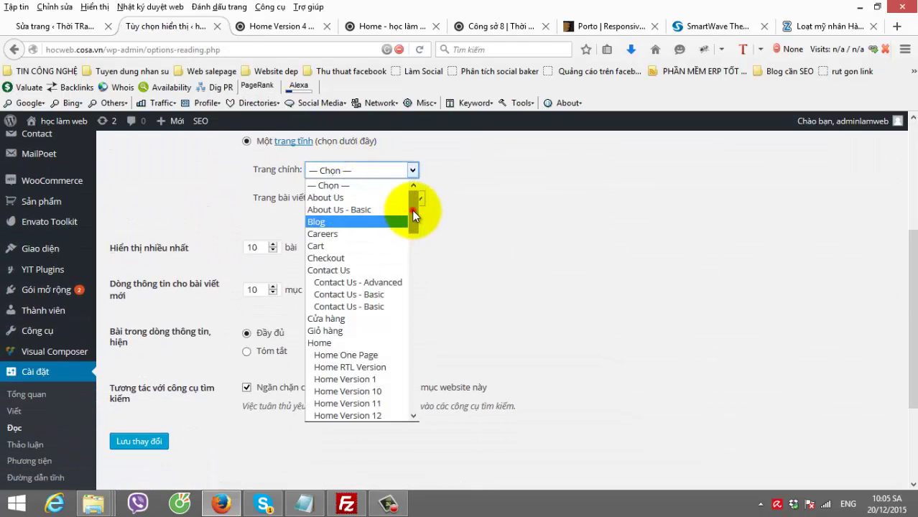
pyautogui.moveTo(411, 209); pyautogui.dragTo(413, 269)
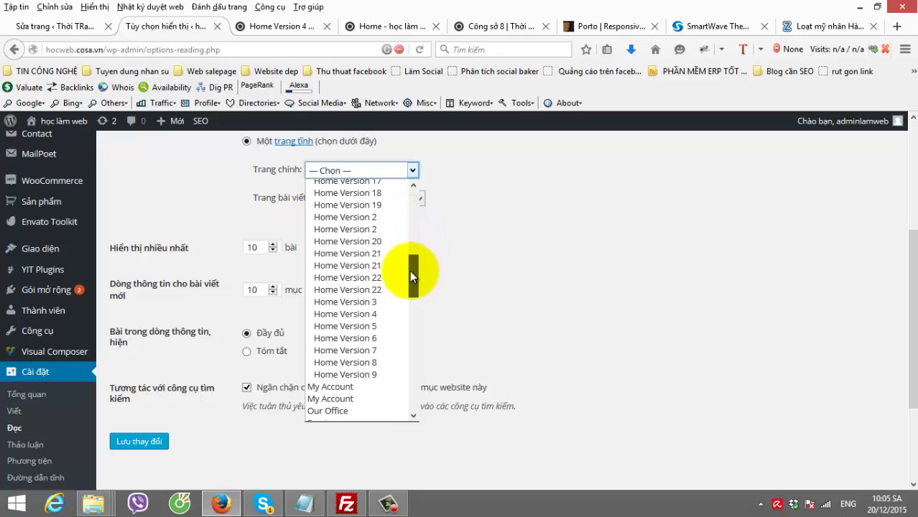
pyautogui.click(349, 316)
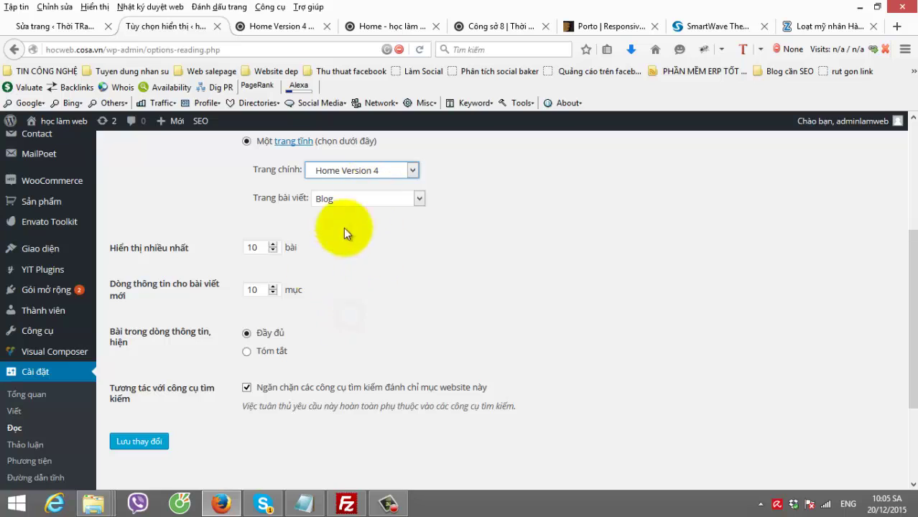
pyautogui.click(142, 441)
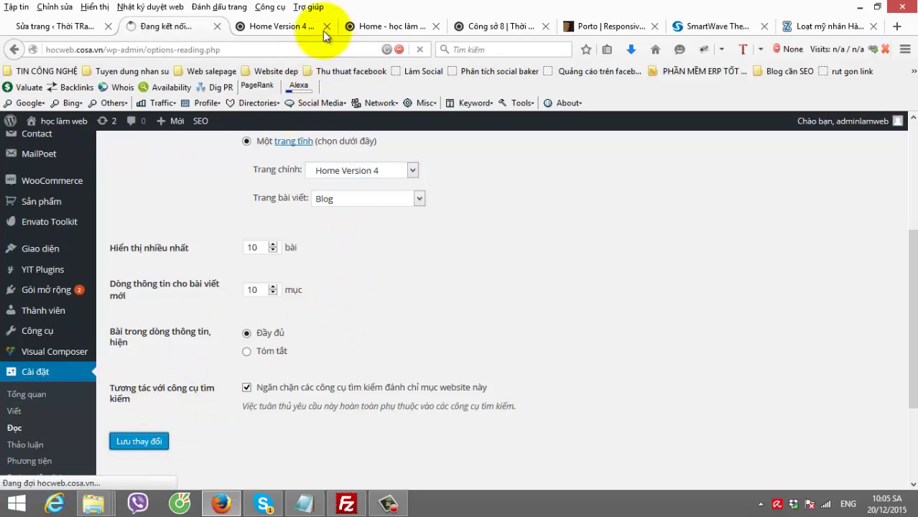
# - View the site's homepage and examine it from the slider area down to the product and support sections
pyautogui.click(288, 26)
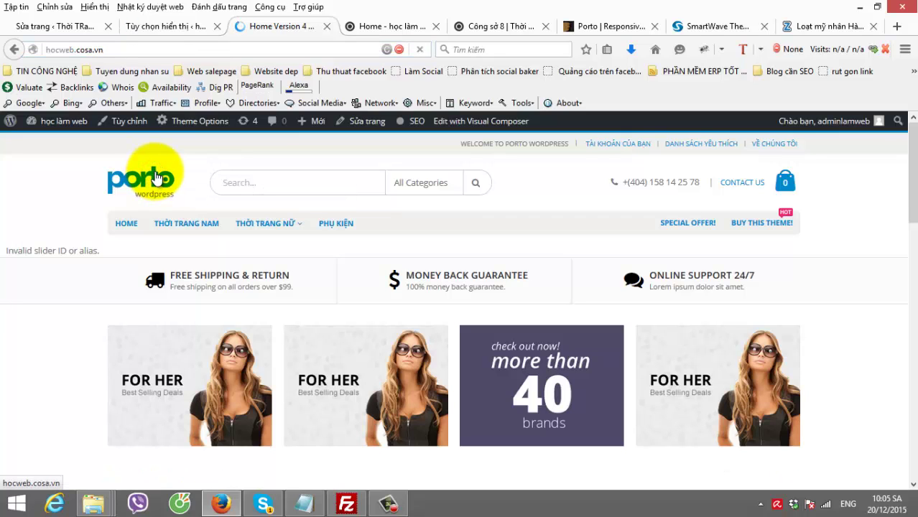
pyautogui.scroll(-6, 370, 298)
pyautogui.scroll(-6, 267, 311)
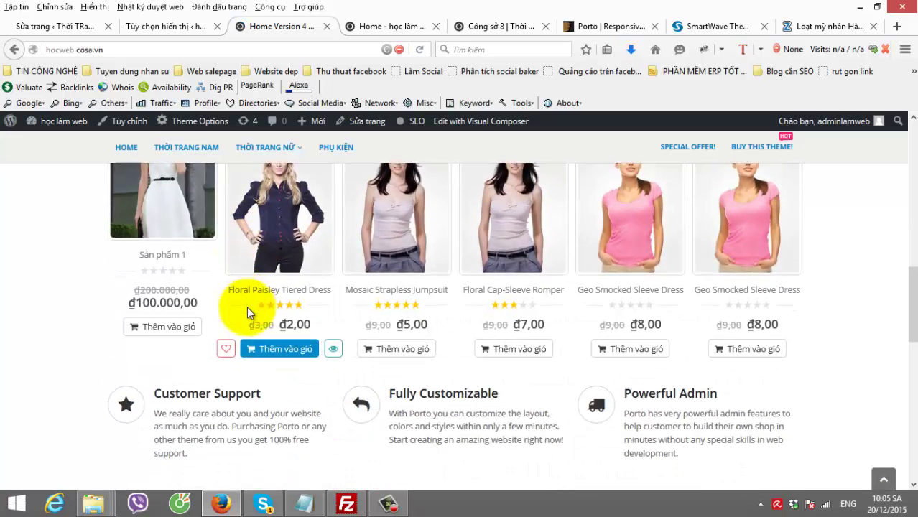
pyautogui.scroll(6, 220, 278)
pyautogui.scroll(6, 220, 278)
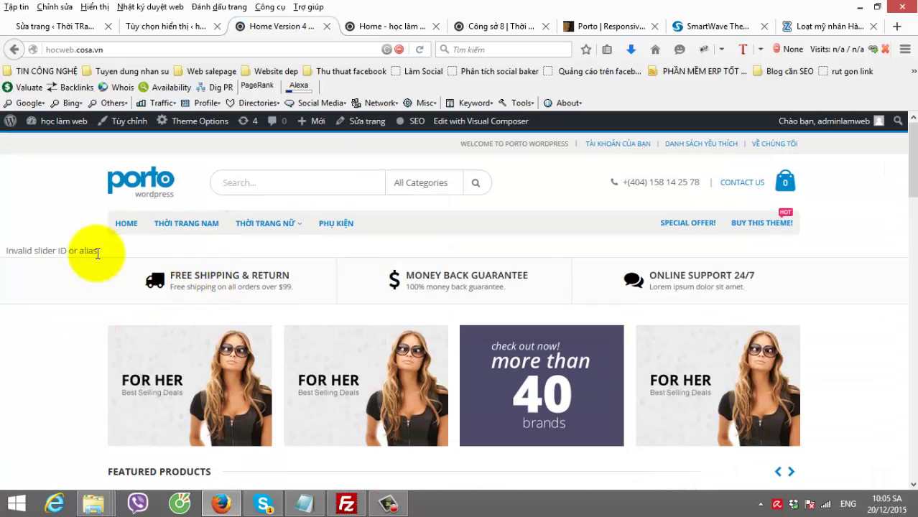
pyautogui.moveTo(117, 248); pyautogui.dragTo(4, 250)
pyautogui.click(172, 25)
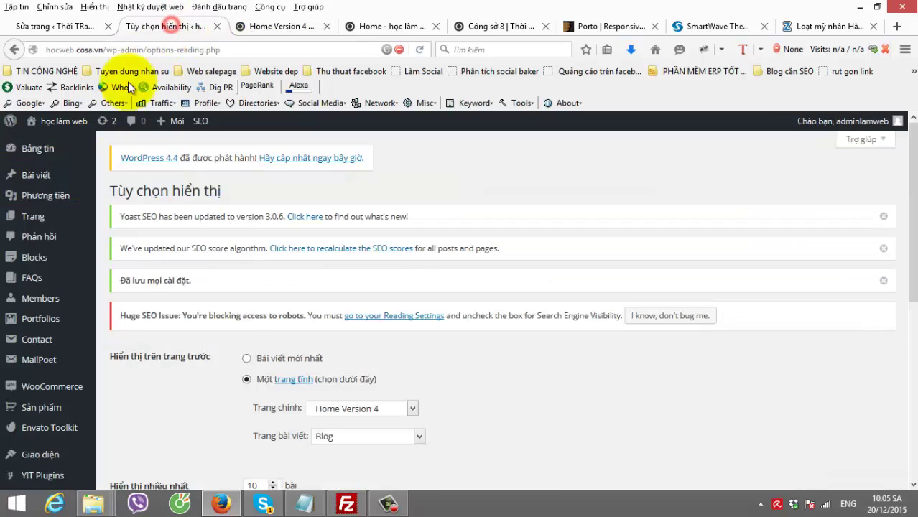
pyautogui.click(300, 25)
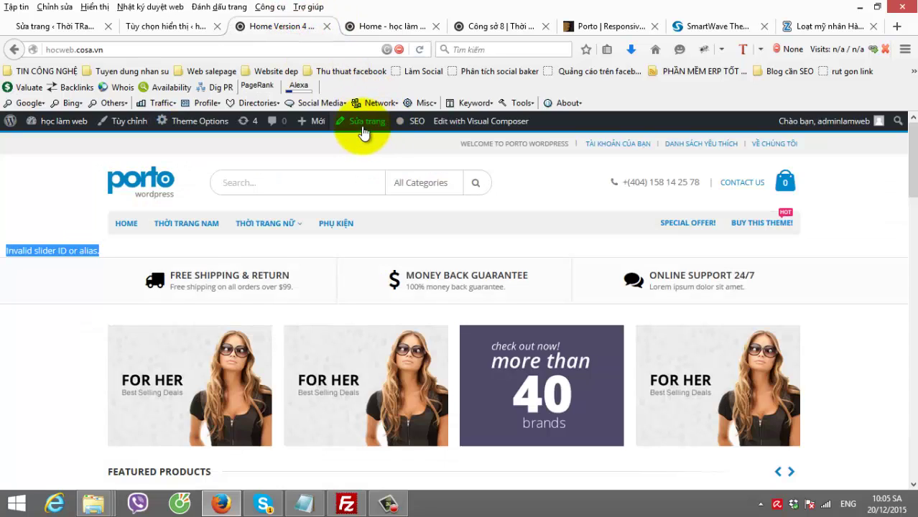
# - Return to the WordPress admin and open the Home Version 4, RTL (Full Width Slider) copy in Master Slider for editing
pyautogui.click(180, 25)
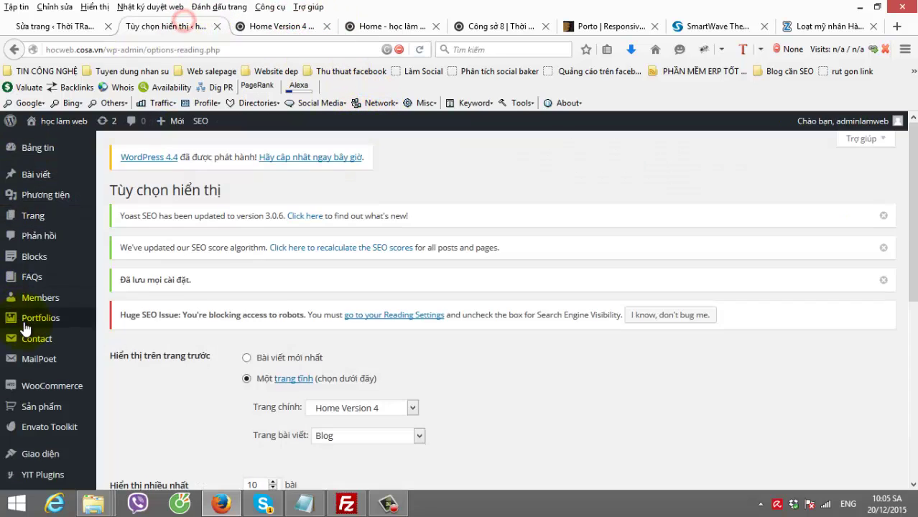
pyautogui.scroll(-3, 21, 384)
pyautogui.scroll(-3, 45, 367)
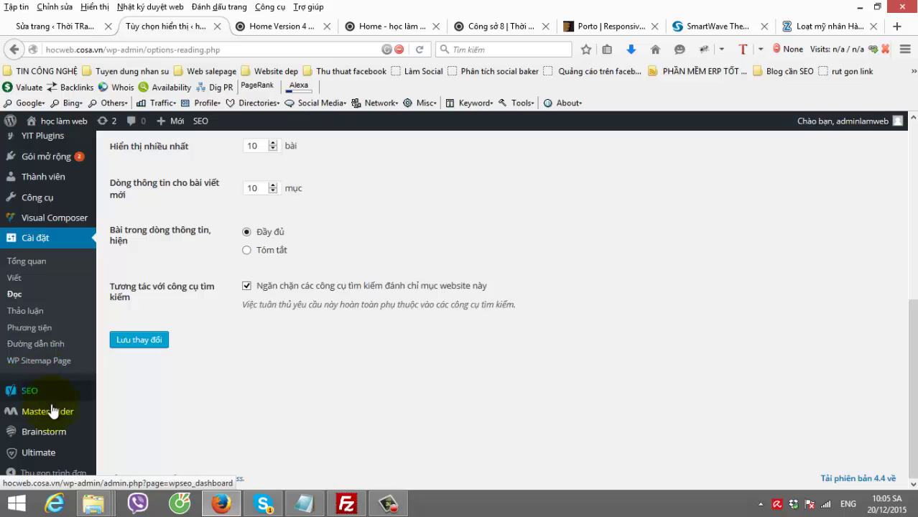
pyautogui.moveTo(100, 418)
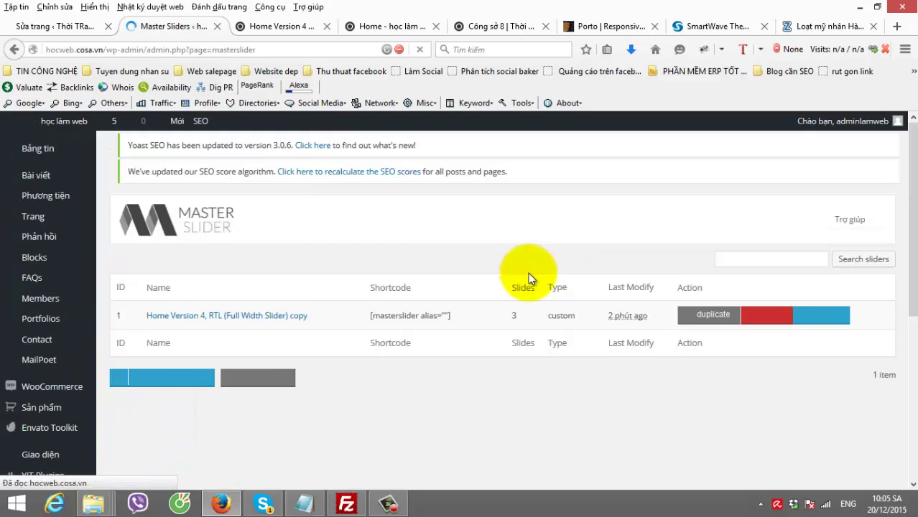
pyautogui.scroll(-2, 624, 267)
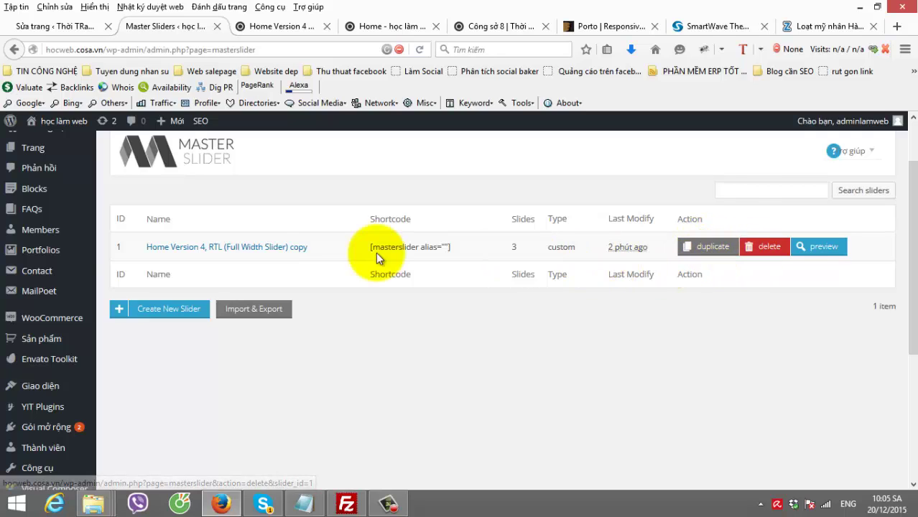
pyautogui.click(245, 248)
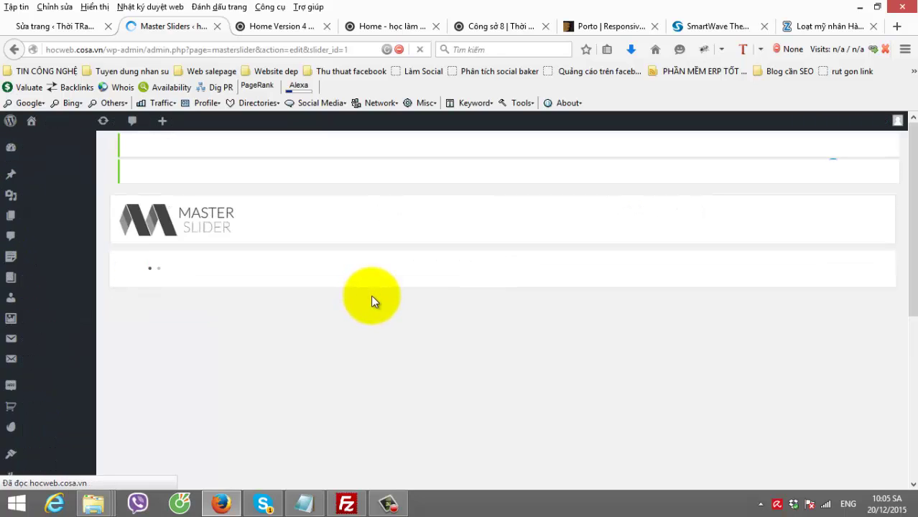
# - Set the slider alias to home4 in the slider's general settings and save the changes
pyautogui.scroll(-1, 371, 294)
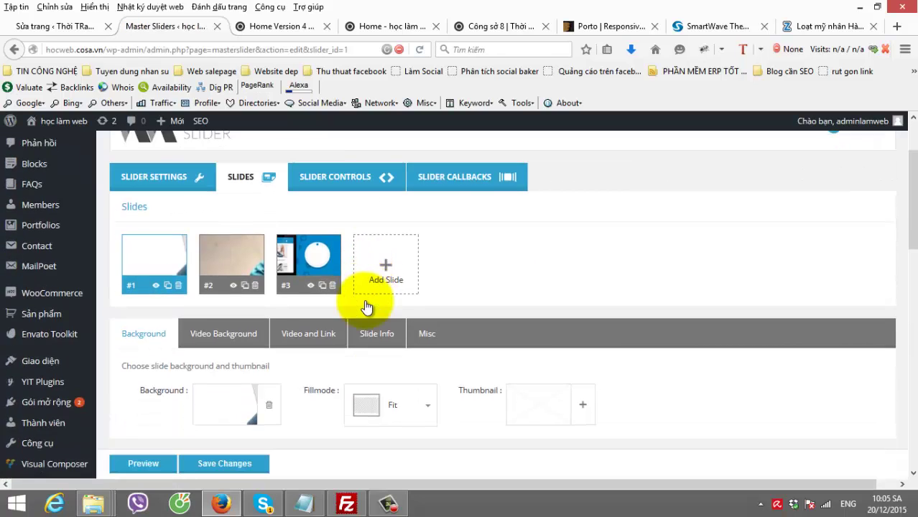
pyautogui.scroll(-2, 369, 305)
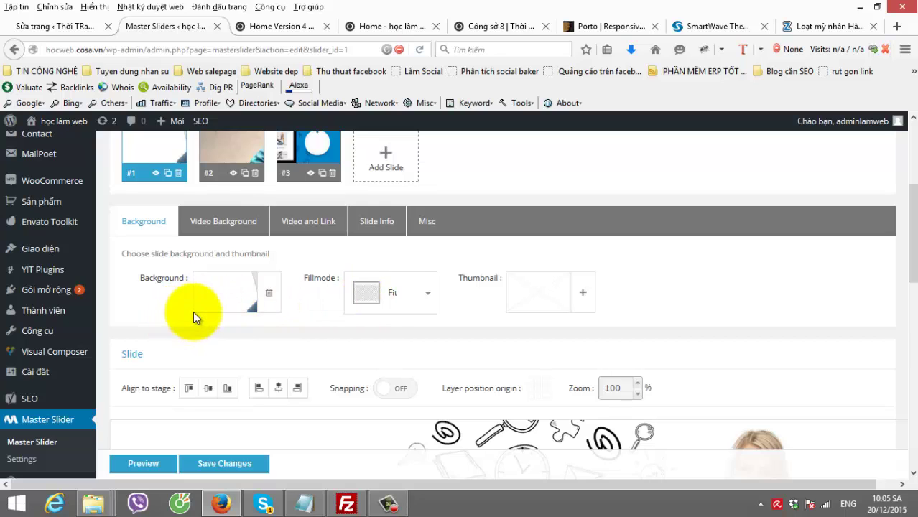
pyautogui.scroll(3, 194, 311)
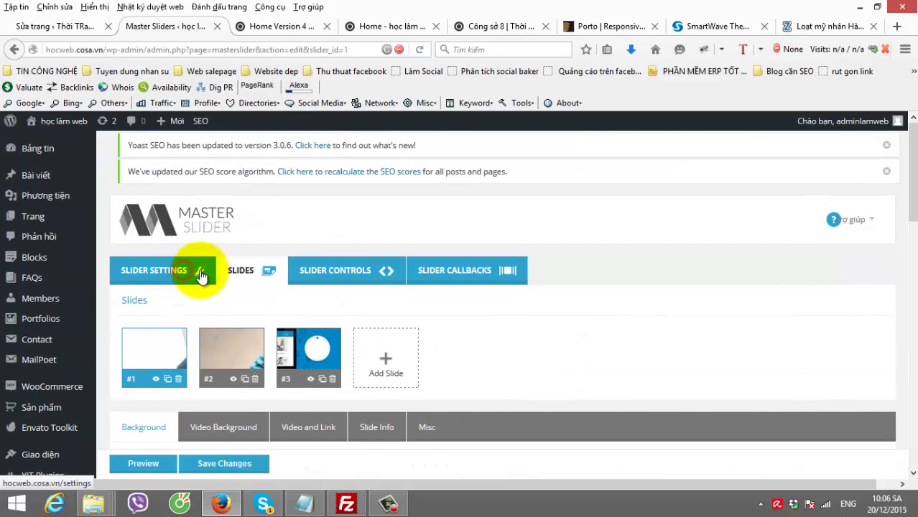
pyautogui.click(183, 273)
pyautogui.scroll(-1, 302, 327)
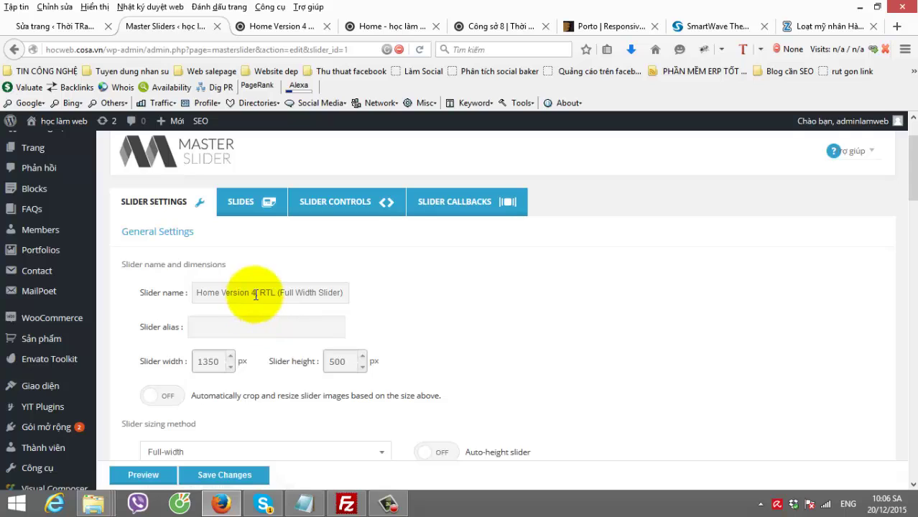
pyautogui.click(257, 294)
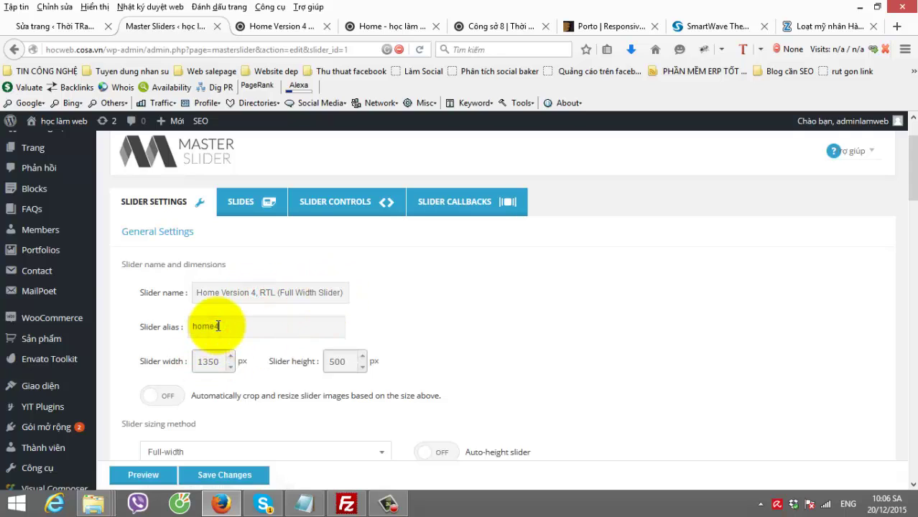
pyautogui.scroll(-1, 556, 279)
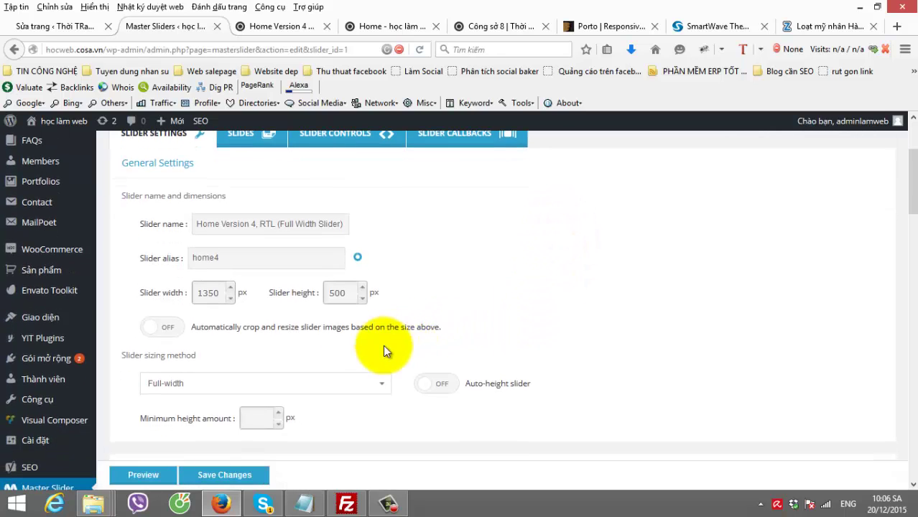
pyautogui.click(232, 478)
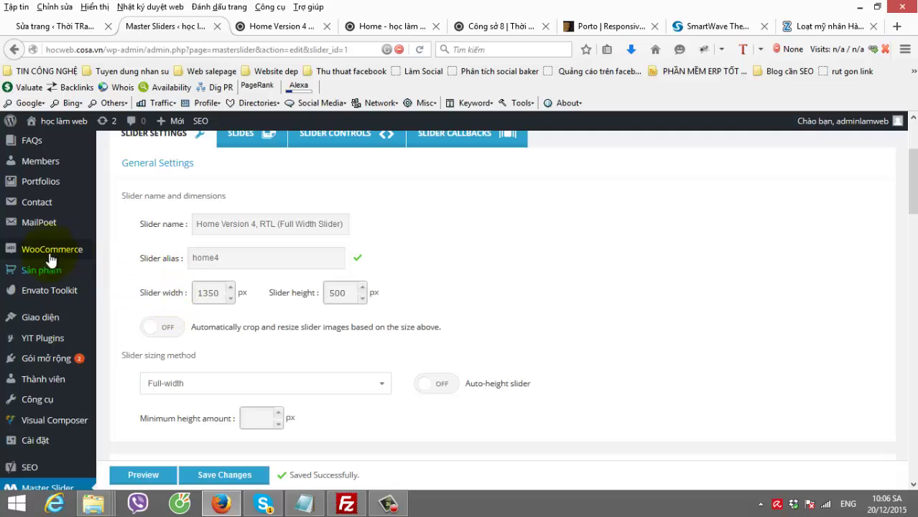
# - Reload the site's homepage to check its slider area, and open the Home Version 4 page for editing
pyautogui.scroll(2, 57, 242)
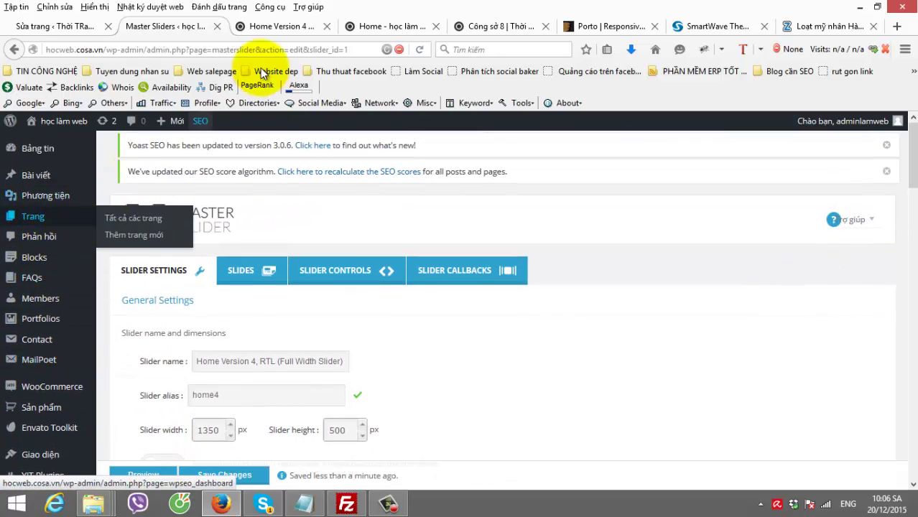
pyautogui.click(269, 26)
pyautogui.click(257, 47)
pyautogui.press('Return')
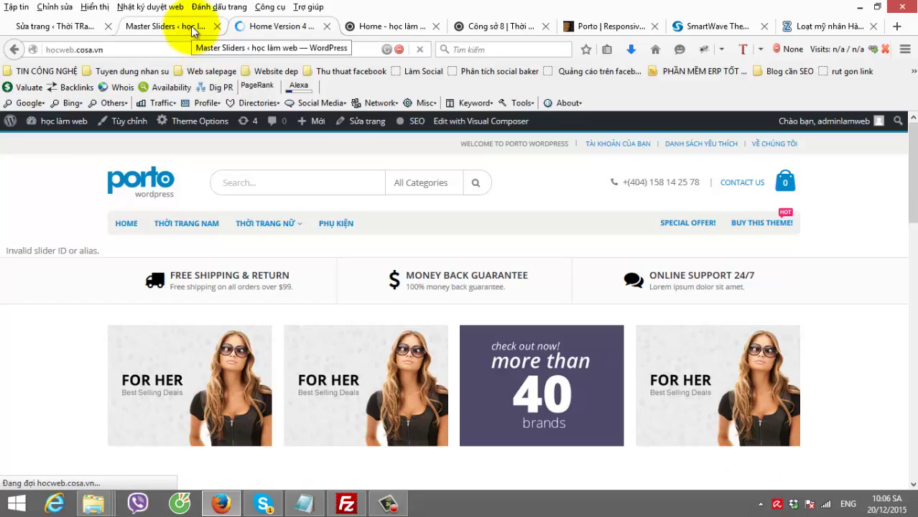
pyautogui.click(373, 123)
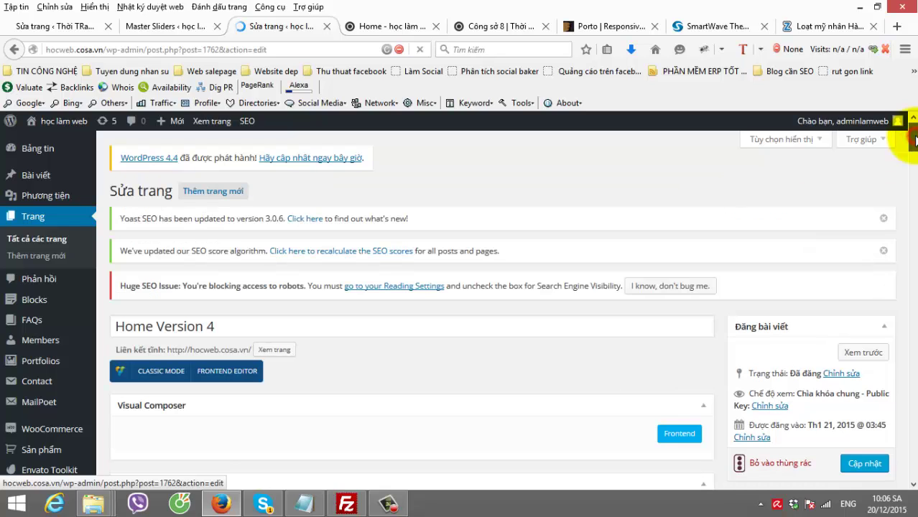
# - Set the page's Banner Type to Master Slider using "#1: Home Version 4, RTL (Full Width Slider)" and update the page
pyautogui.scroll(-5, 914, 148)
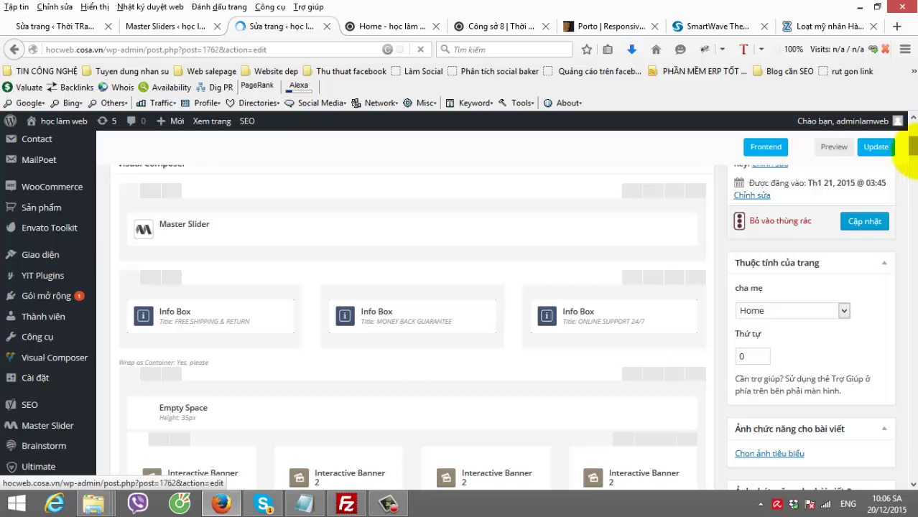
pyautogui.moveTo(910, 148); pyautogui.dragTo(913, 341)
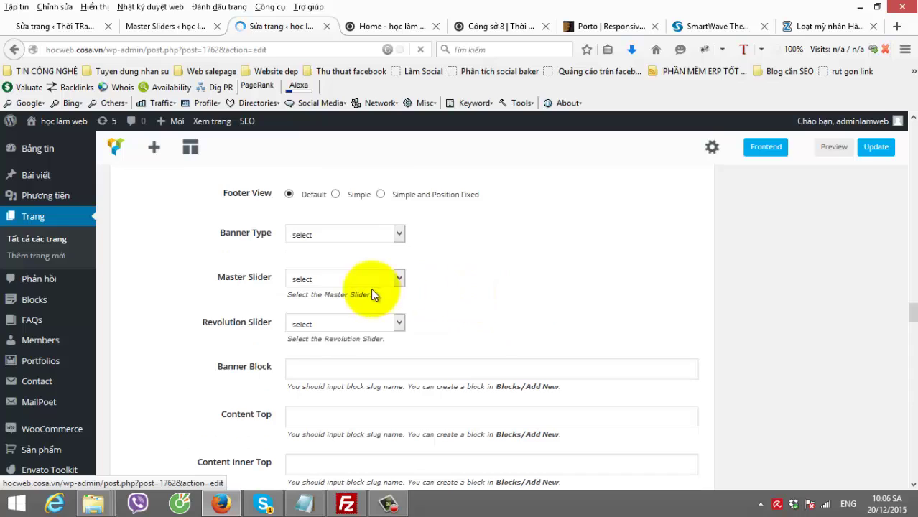
pyautogui.click(337, 280)
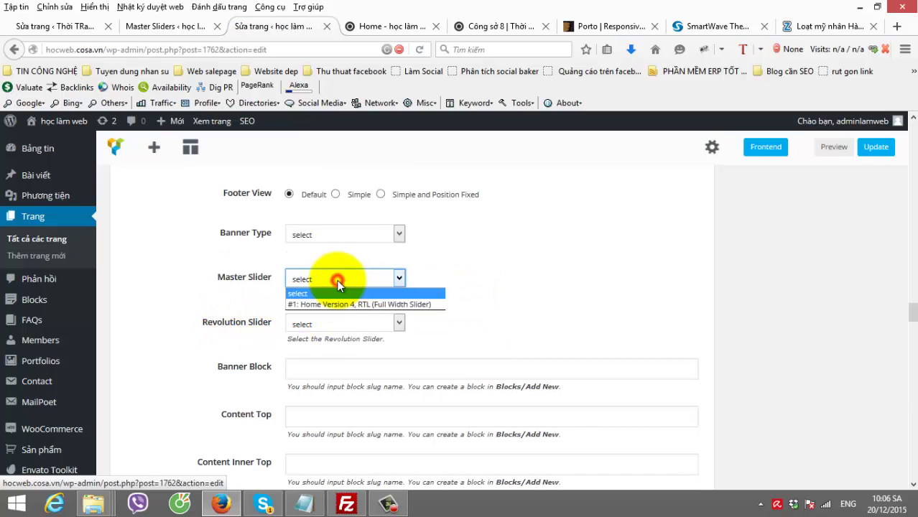
pyautogui.click(346, 303)
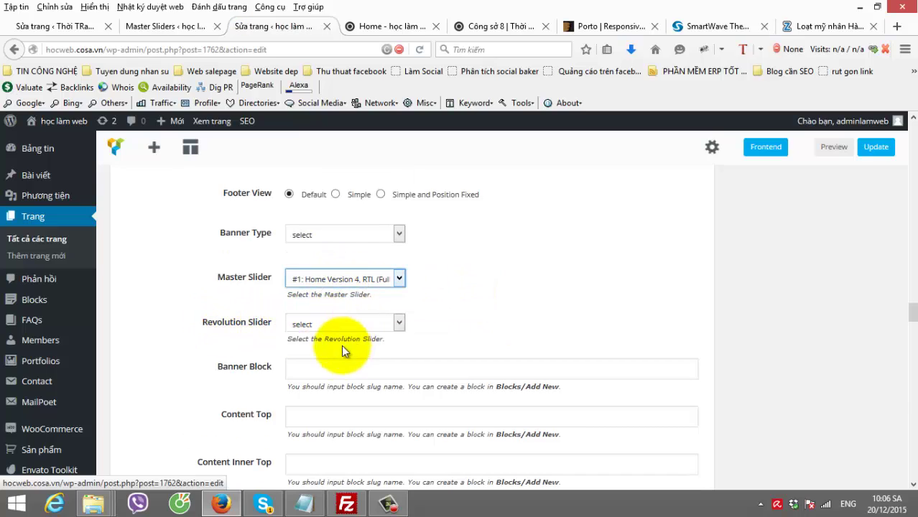
pyautogui.click(344, 234)
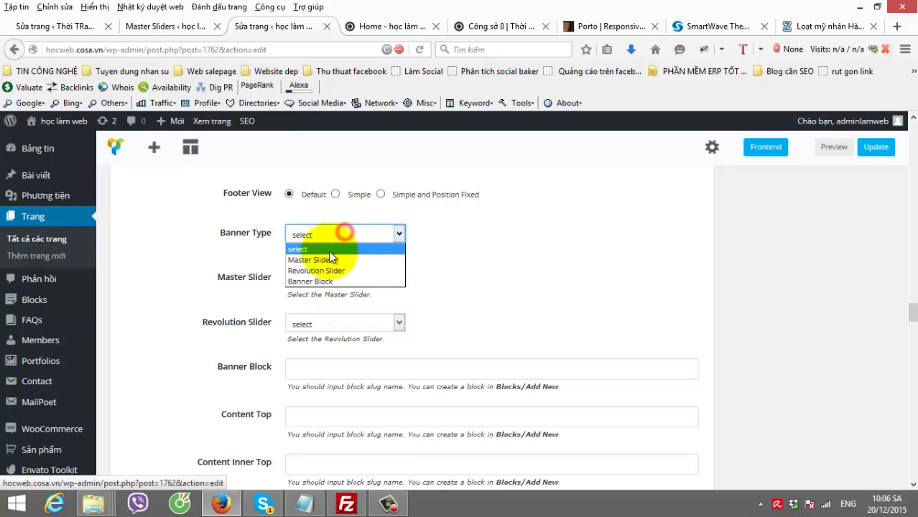
pyautogui.click(328, 263)
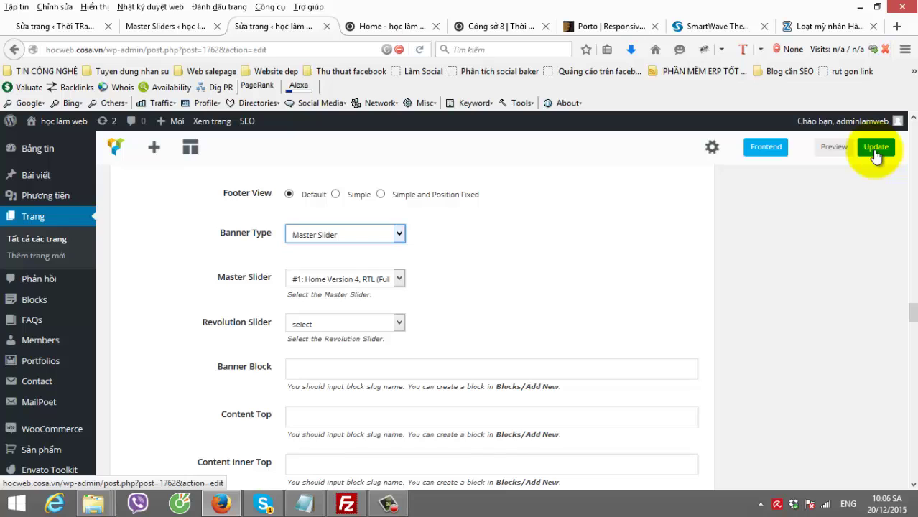
pyautogui.scroll(2, 806, 249)
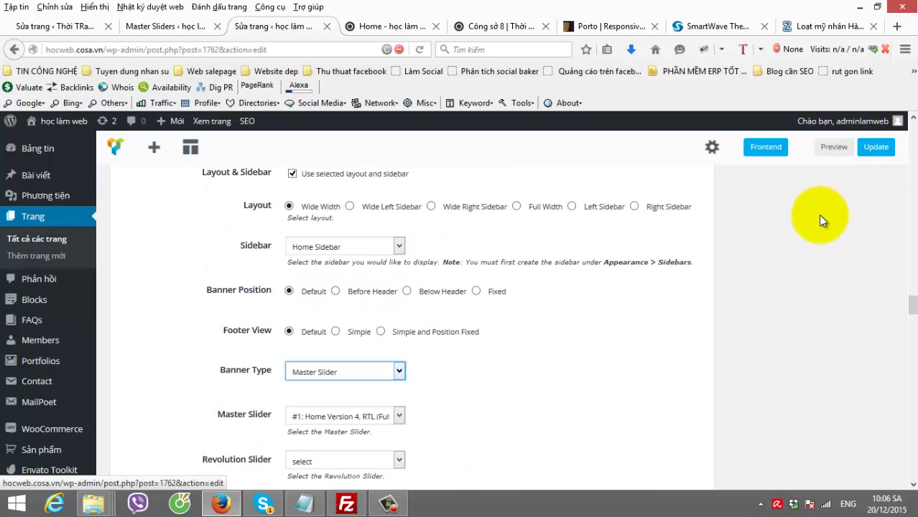
pyautogui.click(876, 149)
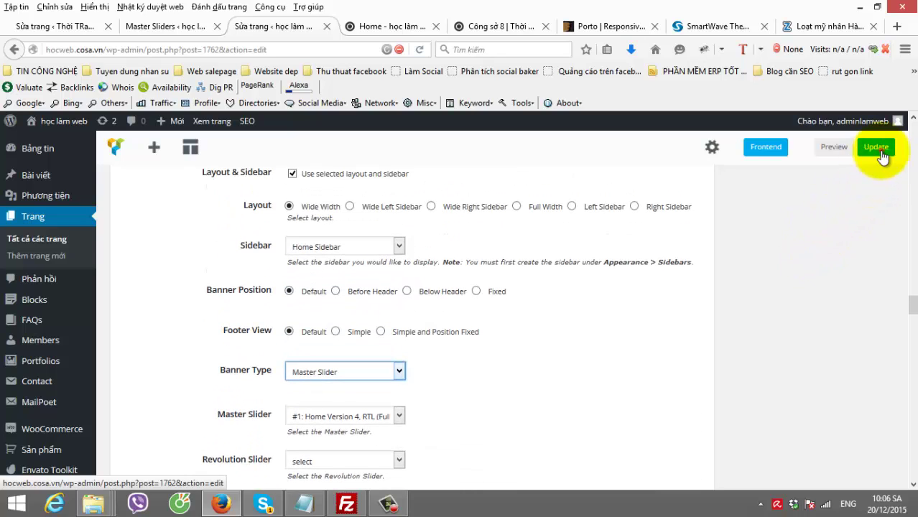
# - Reload the hocweb.cosa.vn home page and advance the banner slider through its slides
pyautogui.click(401, 27)
pyautogui.click(318, 49)
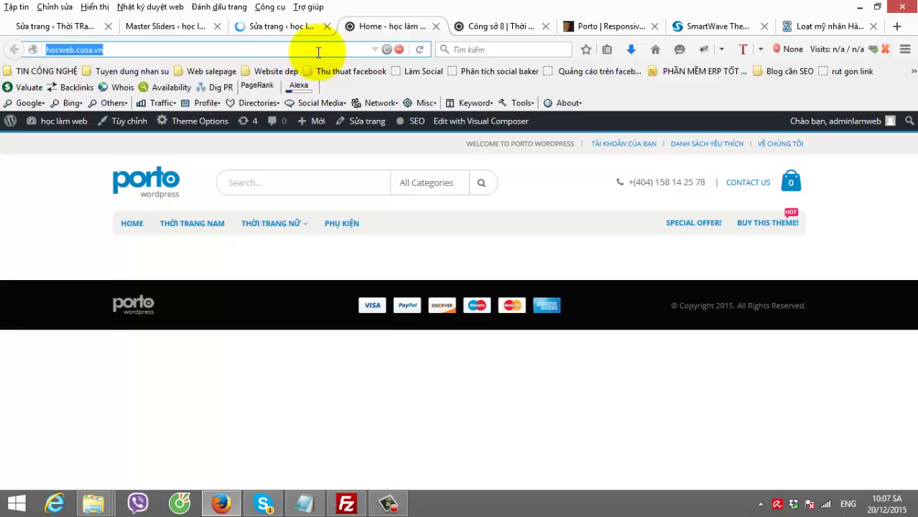
pyautogui.press('Return')
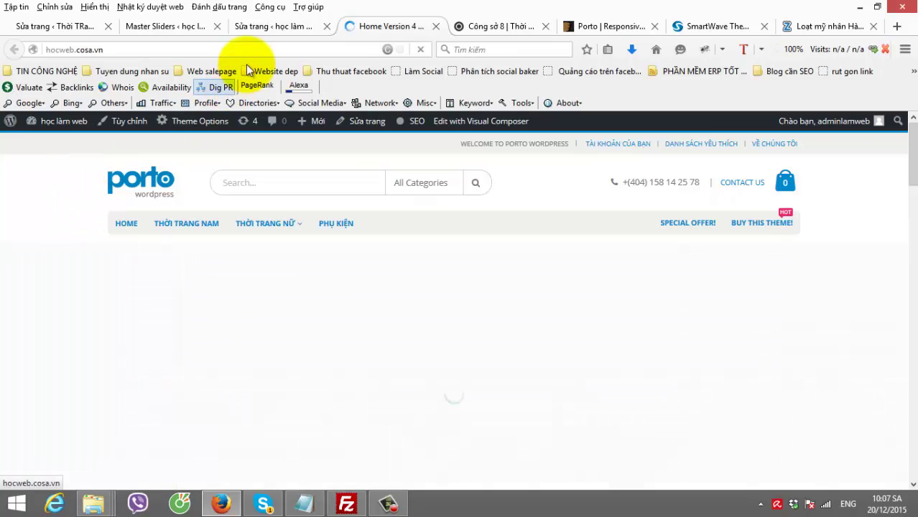
pyautogui.scroll(-2, 187, 167)
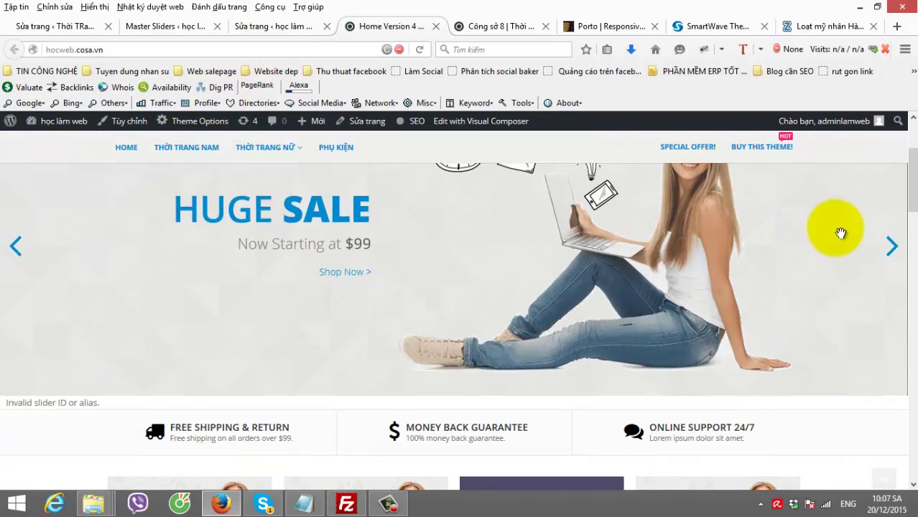
pyautogui.click(891, 244)
pyautogui.scroll(2, 791, 287)
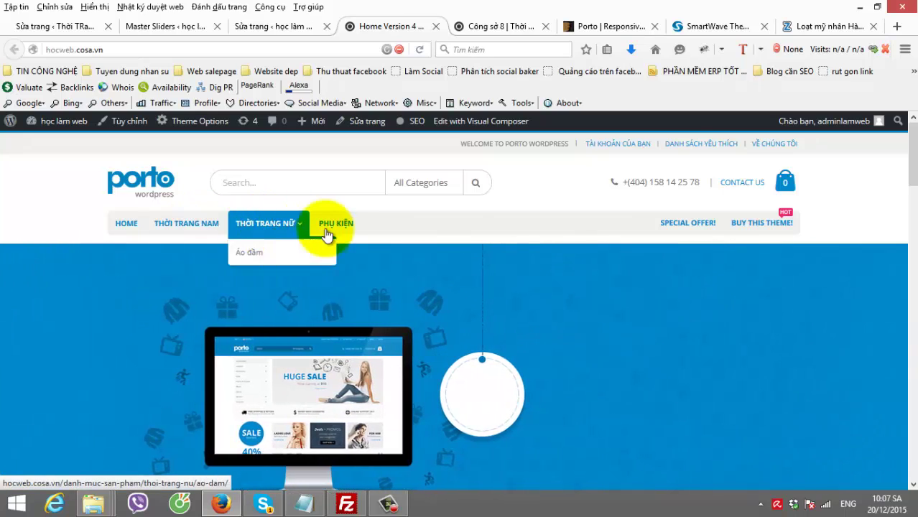
pyautogui.scroll(-2, 847, 287)
pyautogui.click(894, 343)
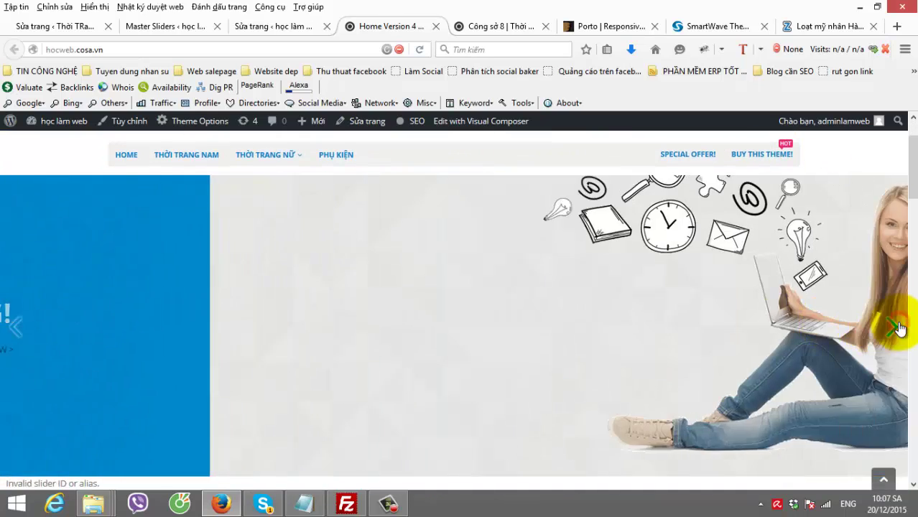
# - Review the home page's product, feature, blog and video sections and the area directly below the banner
pyautogui.scroll(-10, 862, 323)
pyautogui.scroll(-3, 303, 293)
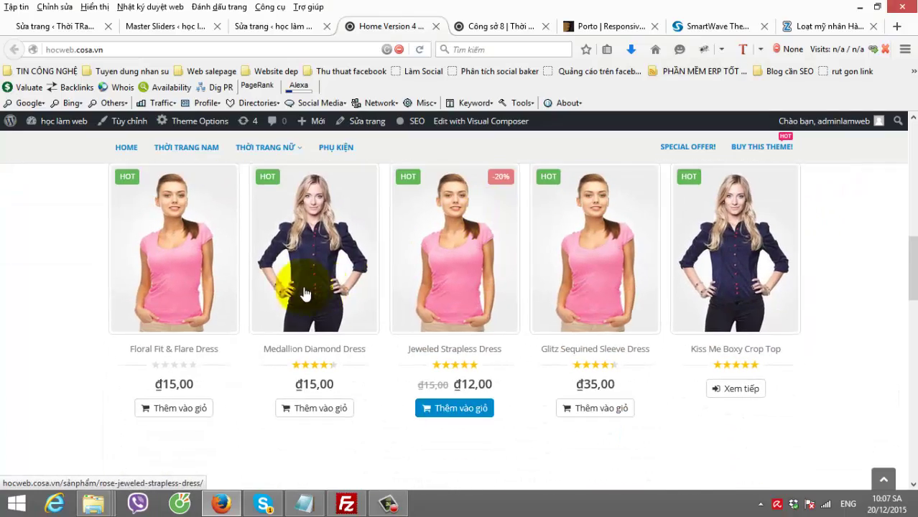
pyautogui.scroll(-2, 661, 278)
pyautogui.scroll(-3, 338, 262)
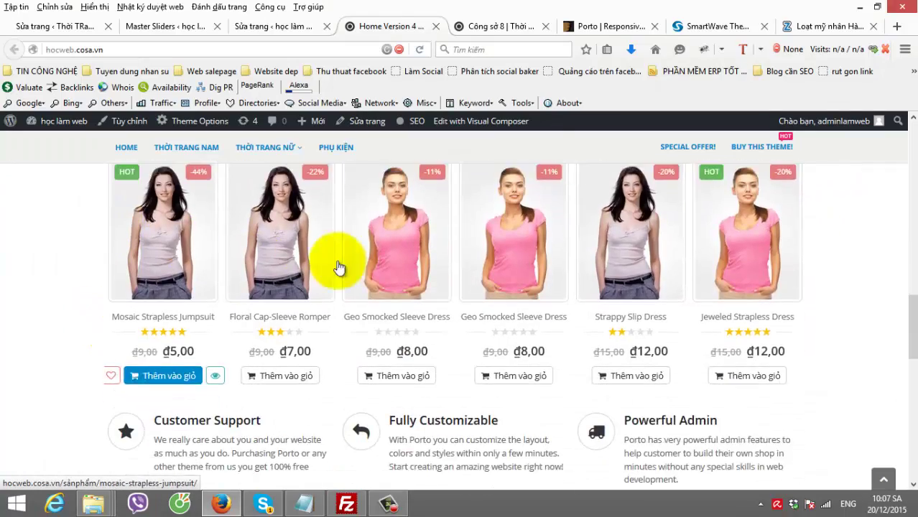
pyautogui.scroll(-3, 220, 304)
pyautogui.scroll(-6, 219, 303)
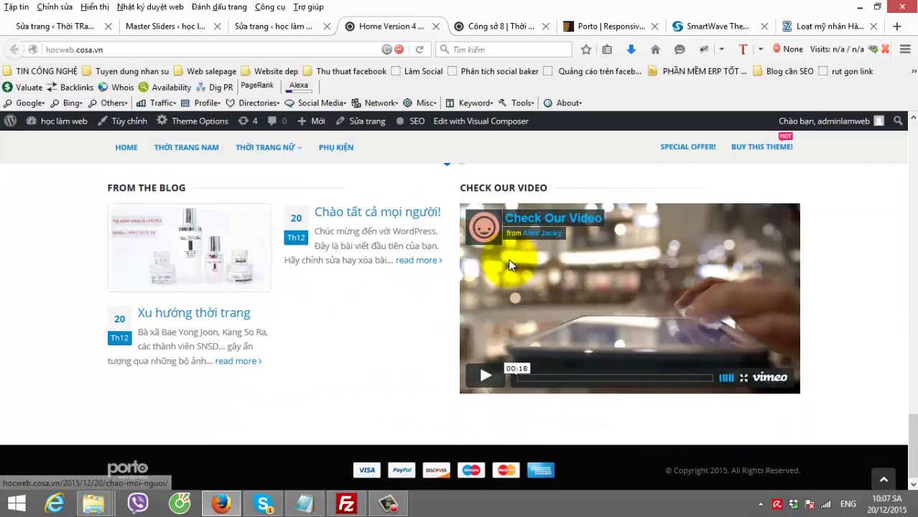
pyautogui.scroll(6, 348, 305)
pyautogui.scroll(10, 262, 317)
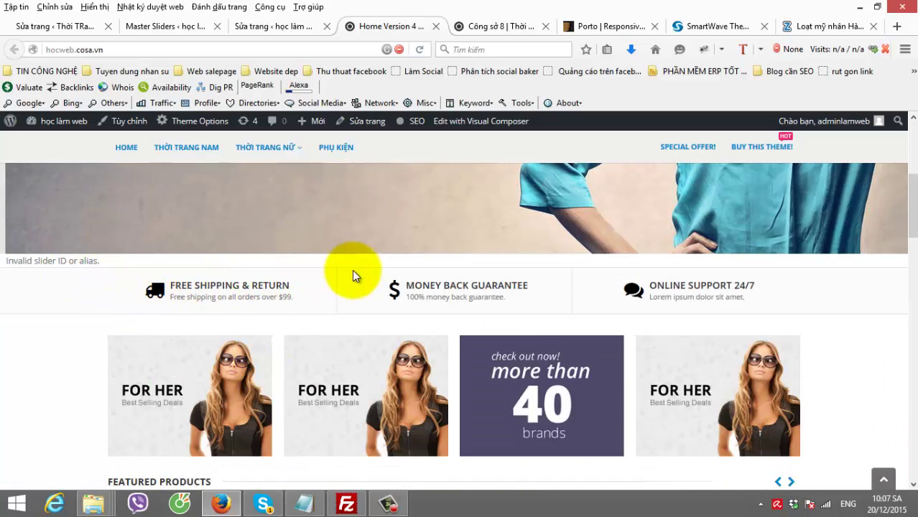
# - Delete the Master Slider element from the top row of the Home Version 4 layout and view the top of the live home page
pyautogui.click(282, 29)
pyautogui.scroll(-7, 338, 281)
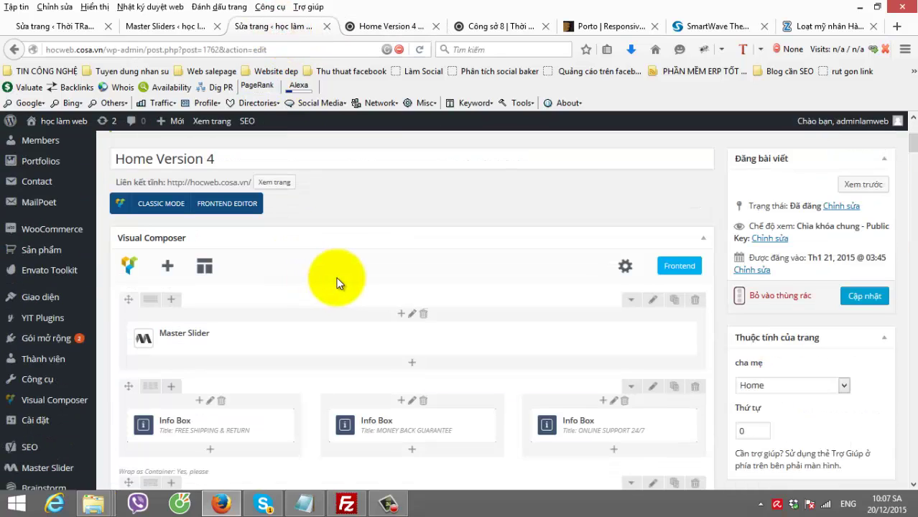
pyautogui.moveTo(482, 239)
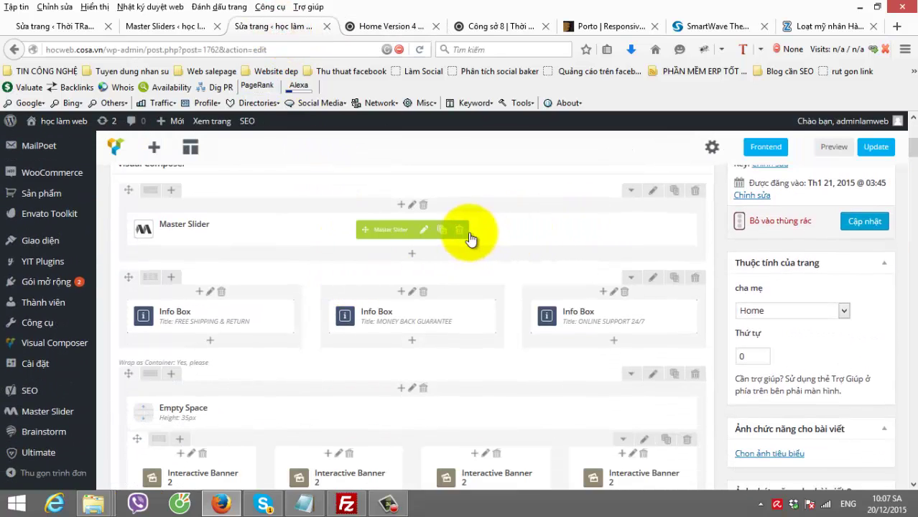
pyautogui.click(460, 230)
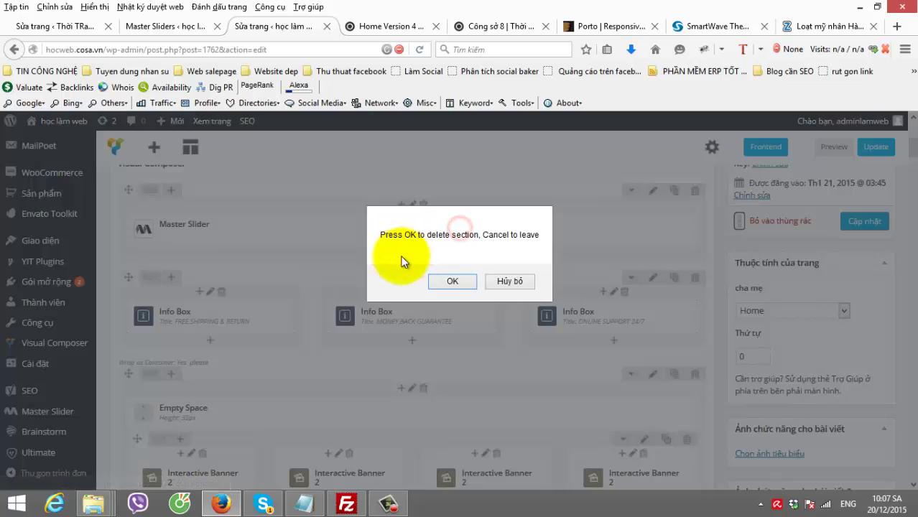
pyautogui.click(447, 280)
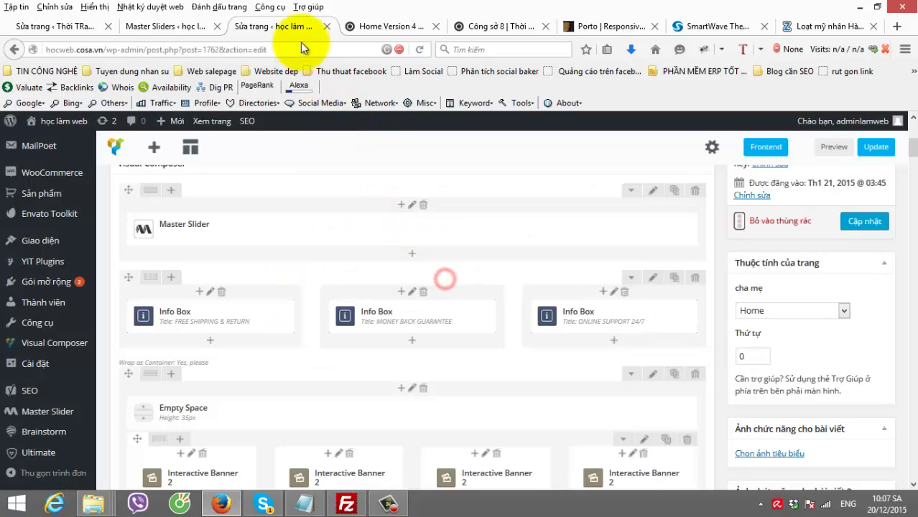
pyautogui.click(375, 27)
pyautogui.scroll(5, 287, 205)
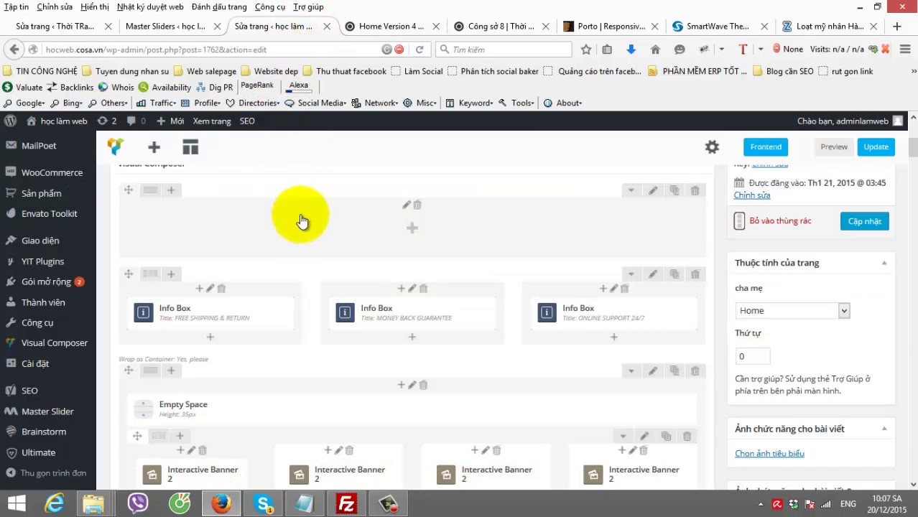
pyautogui.moveTo(215, 313); pyautogui.dragTo(257, 346)
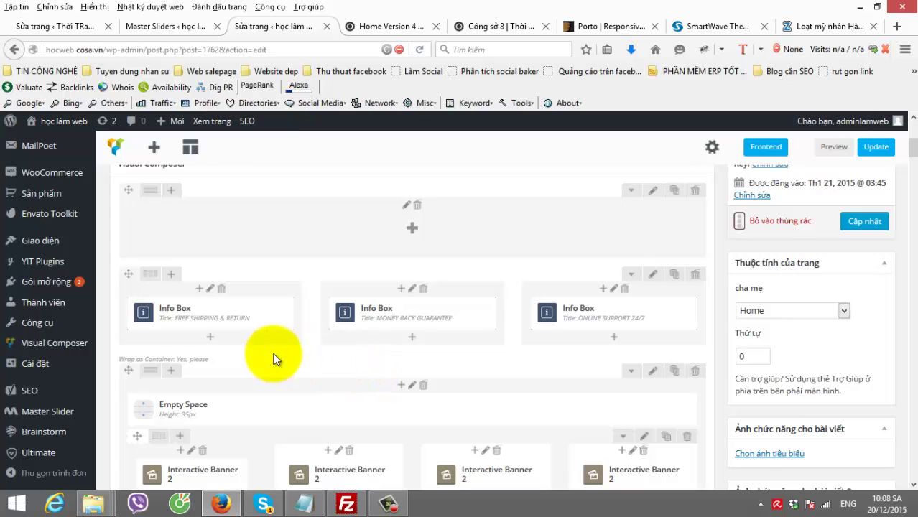
# - Browse the full list of elements available for the empty top row and close it without adding any
pyautogui.click(412, 226)
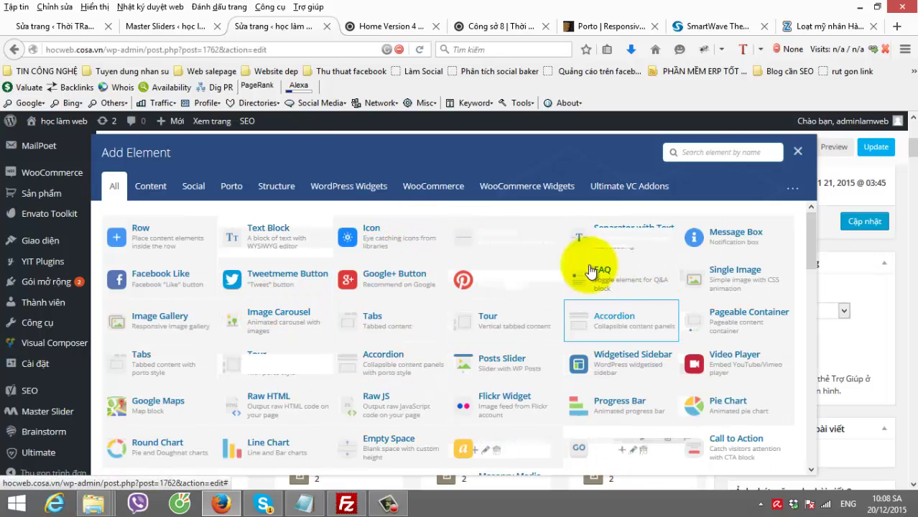
pyautogui.scroll(-5, 455, 402)
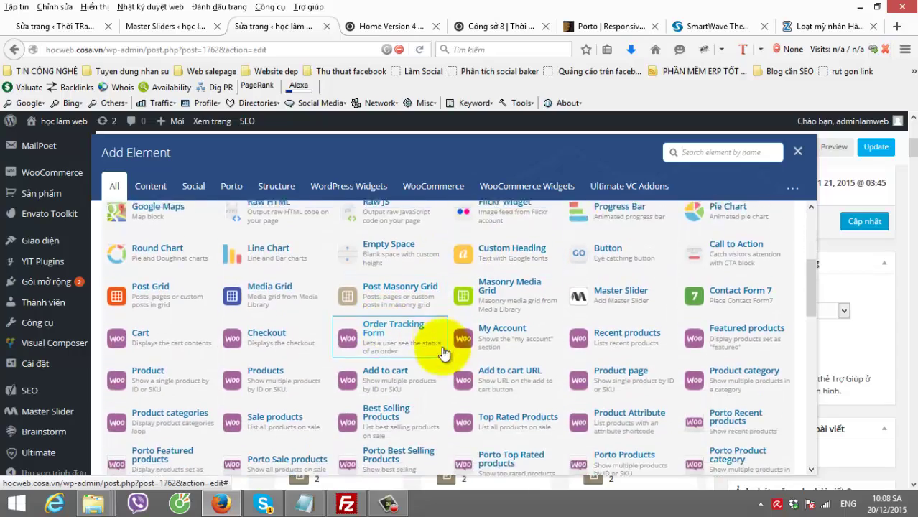
pyautogui.scroll(-8, 445, 354)
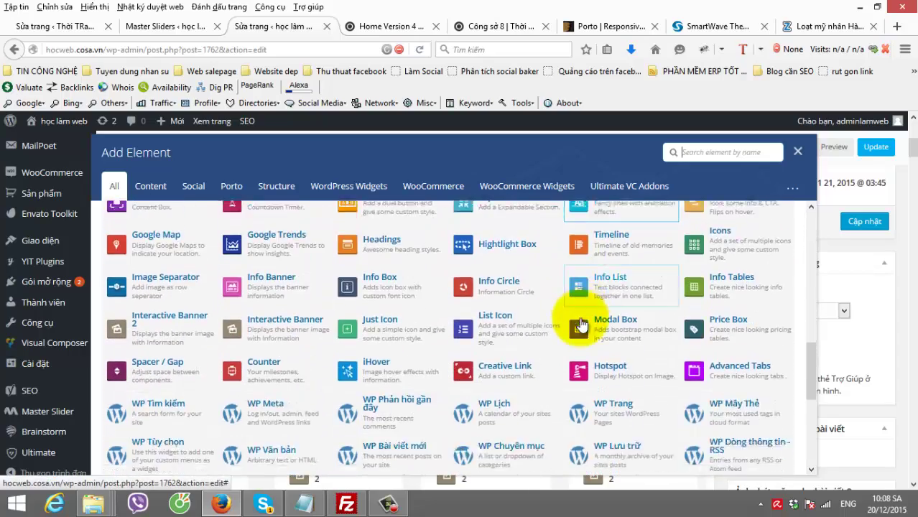
pyautogui.scroll(-2, 328, 323)
pyautogui.scroll(3, 747, 233)
pyautogui.scroll(-6, 638, 328)
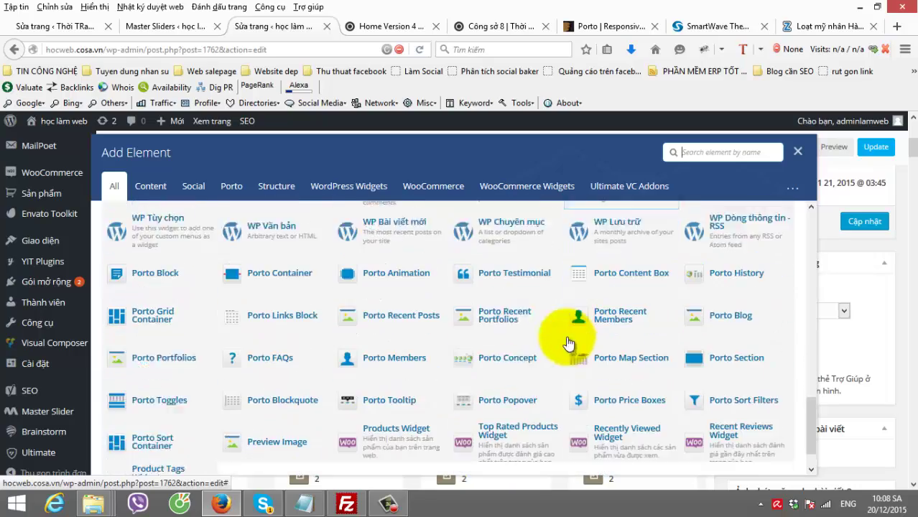
pyautogui.scroll(10, 568, 343)
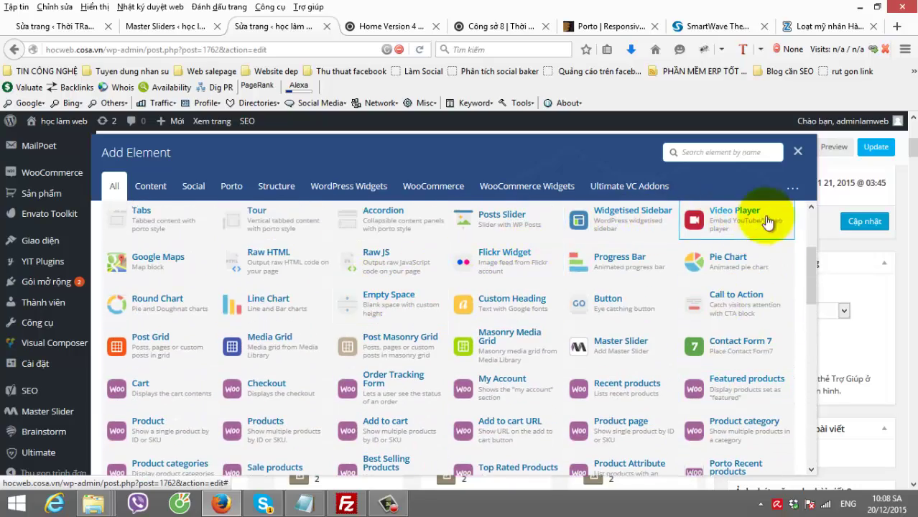
pyautogui.scroll(1, 767, 222)
pyautogui.click(797, 153)
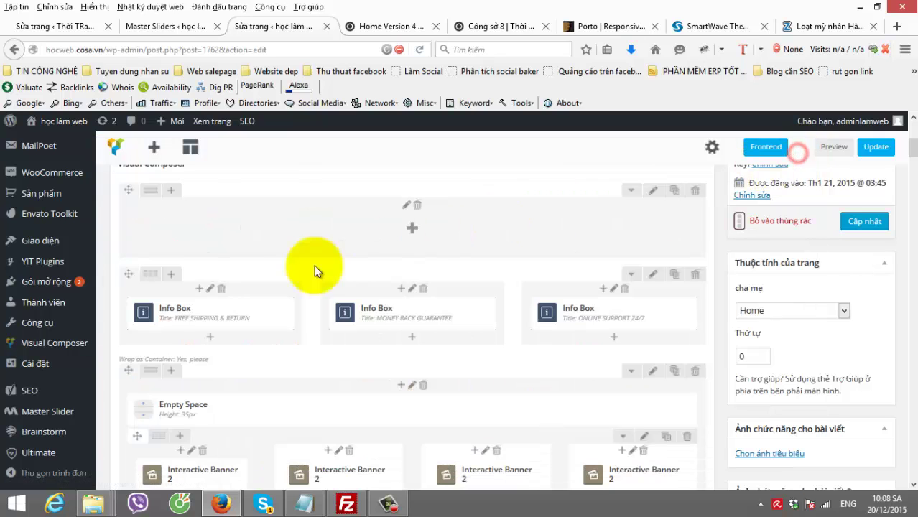
# - Compare the FREE SHIPPING & RETURN block on the live home page with its Info Box in the page layout
pyautogui.scroll(-2, 344, 349)
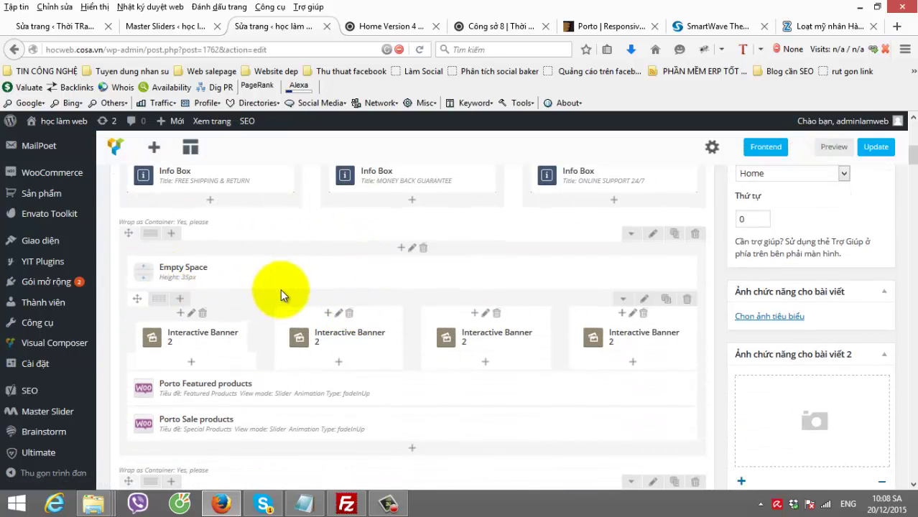
pyautogui.scroll(1, 212, 285)
pyautogui.click(388, 28)
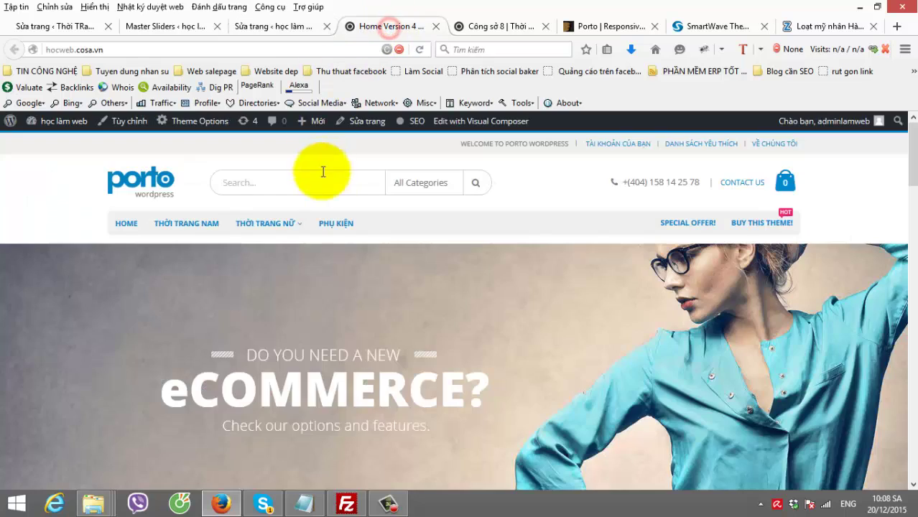
pyautogui.scroll(-5, 227, 260)
pyautogui.moveTo(171, 215); pyautogui.dragTo(375, 235)
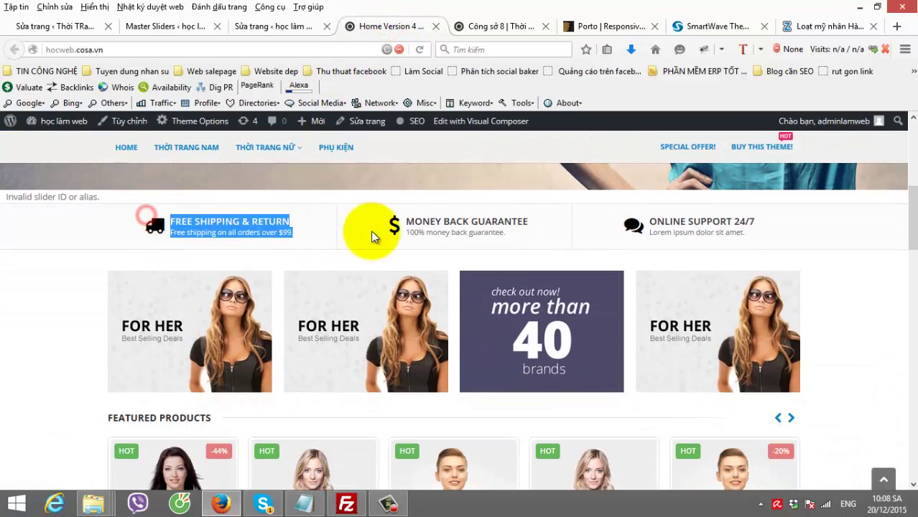
pyautogui.click(274, 27)
pyautogui.moveTo(174, 257)
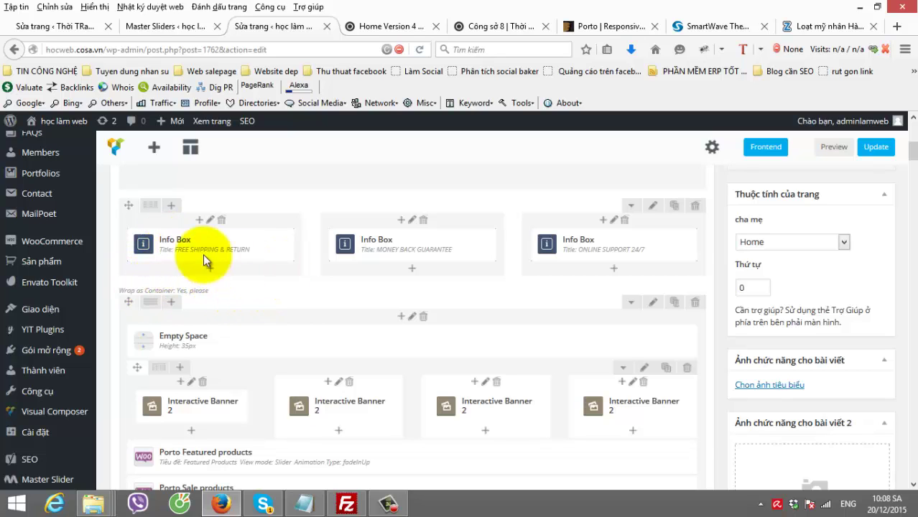
# - Add an inner row to the empty top row of the layout and split it into three equal columns
pyautogui.scroll(2, 308, 301)
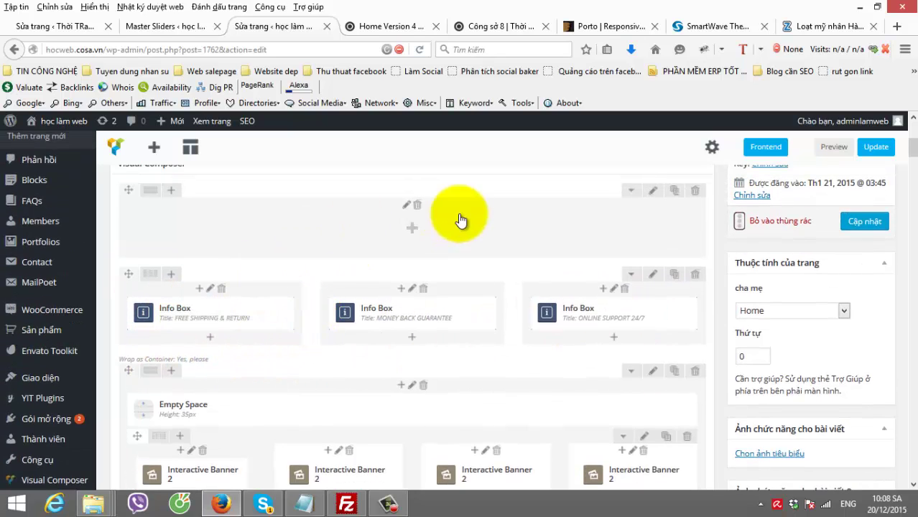
pyautogui.click(411, 230)
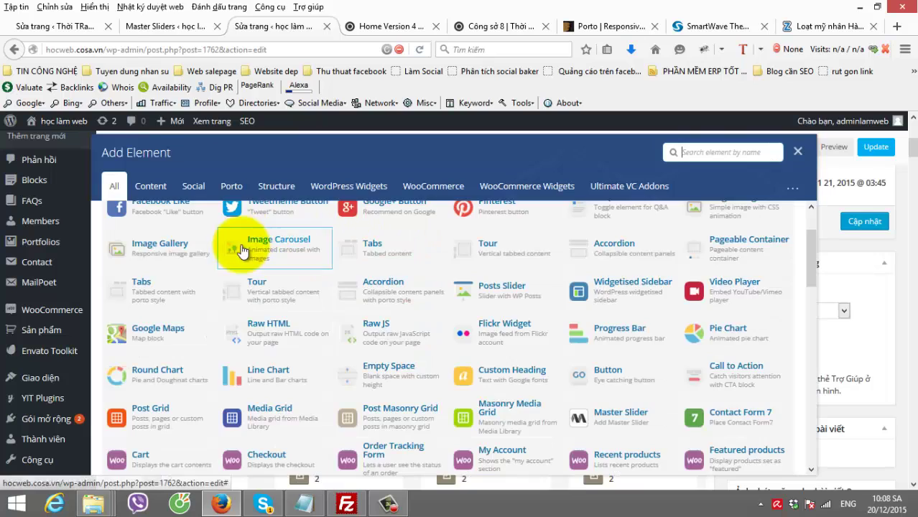
pyautogui.scroll(3, 154, 237)
pyautogui.click(169, 248)
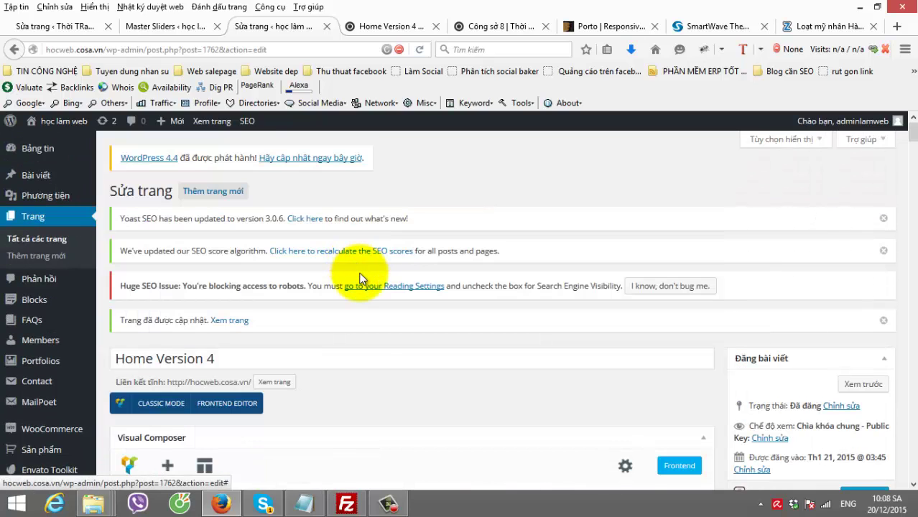
pyautogui.scroll(-5, 365, 277)
pyautogui.scroll(-3, 365, 277)
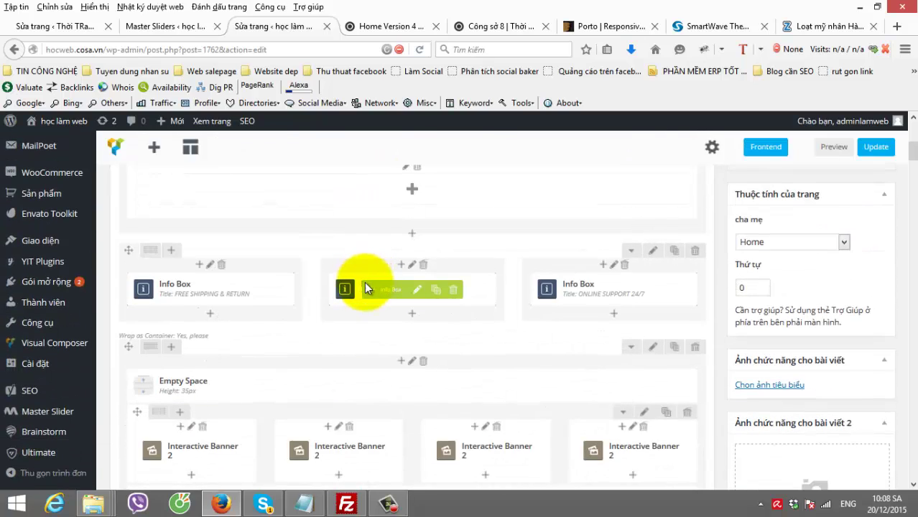
pyautogui.scroll(1, 204, 318)
pyautogui.moveTo(156, 223)
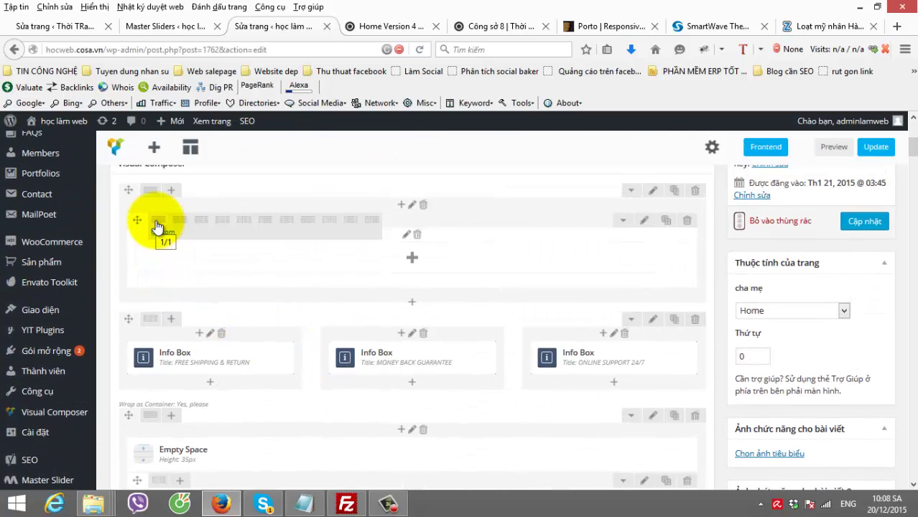
pyautogui.click(222, 226)
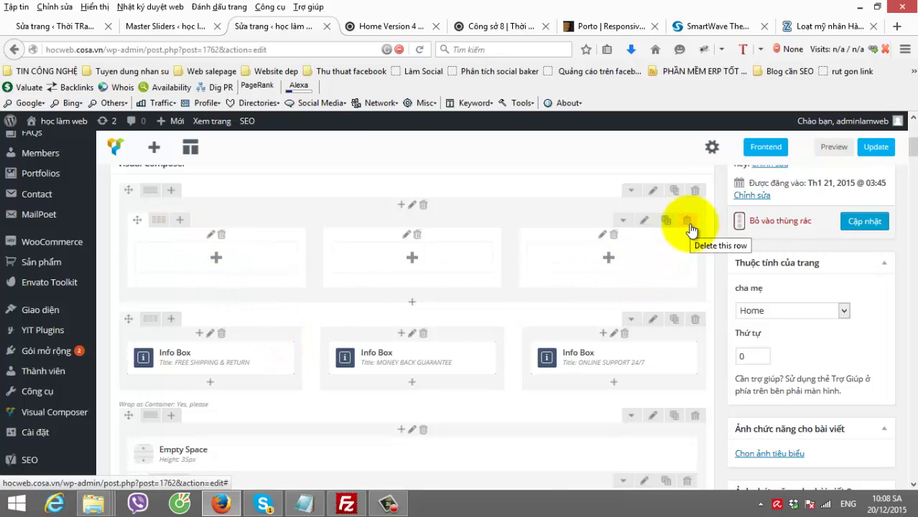
# - Delete the three-column inner row from the top row and confirm the deletion
pyautogui.moveTo(159, 219)
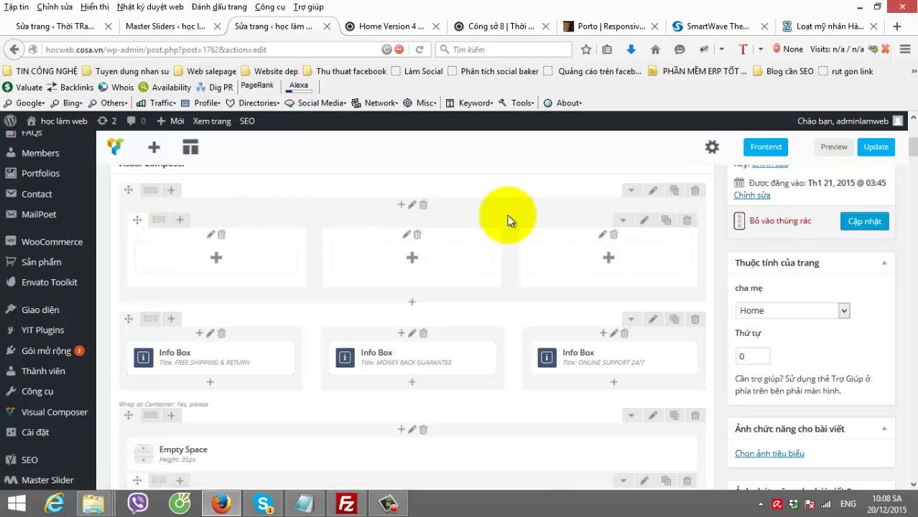
pyautogui.click(685, 221)
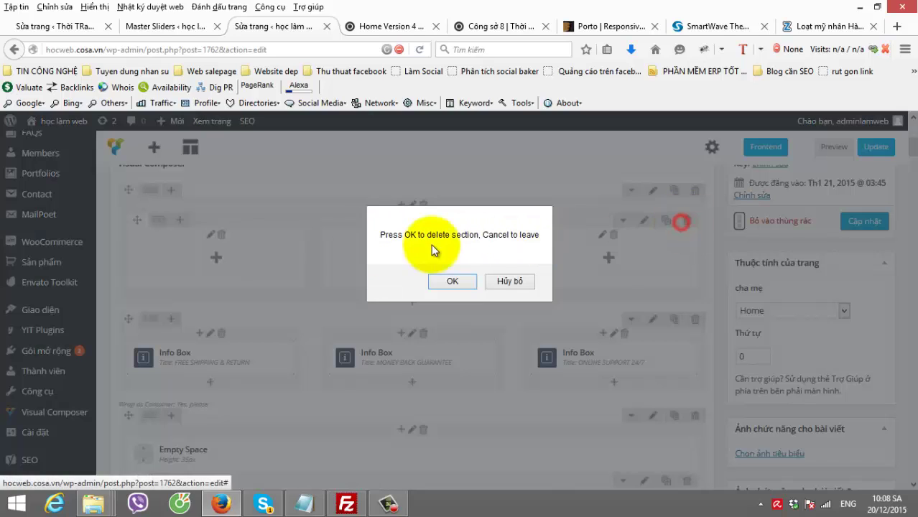
pyautogui.click(452, 283)
# - Open the settings of the FREE SHIPPING & RETURN Info Box and review its icon, size, color, style, title and description
pyautogui.moveTo(172, 318); pyautogui.dragTo(209, 312)
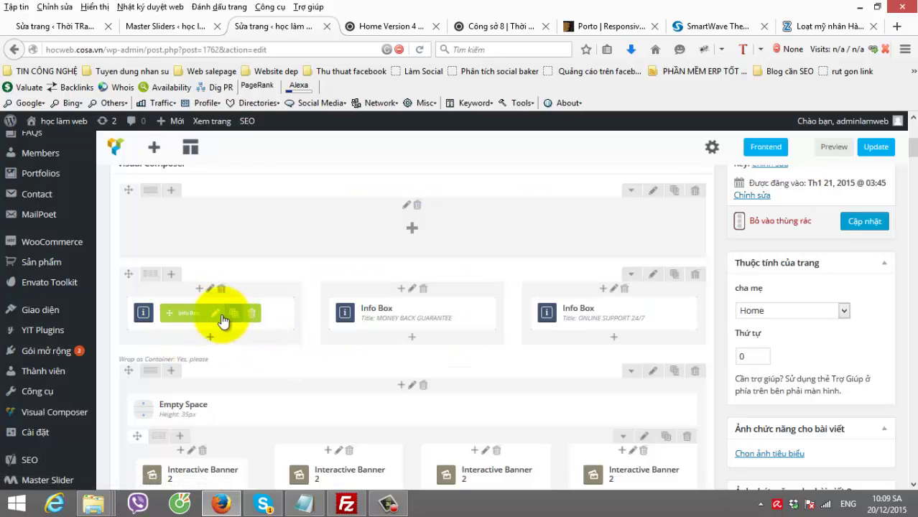
pyautogui.click(215, 313)
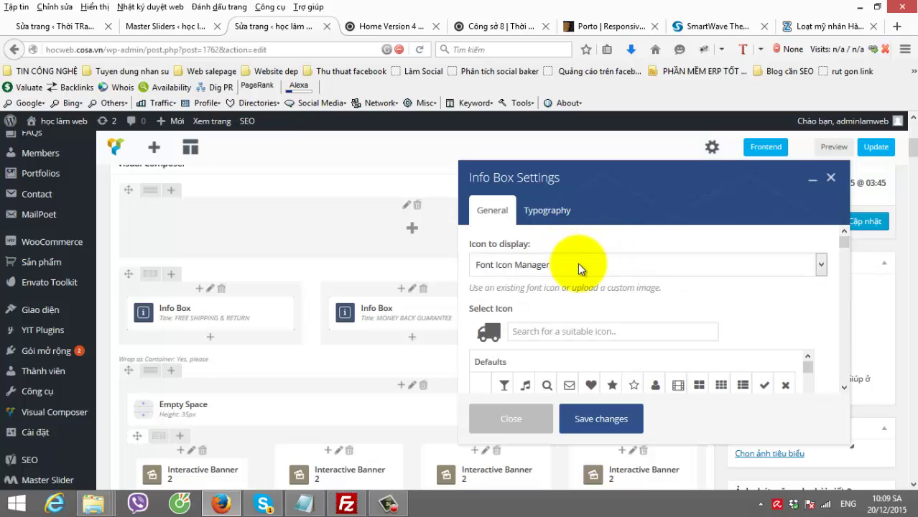
pyautogui.scroll(-3, 813, 288)
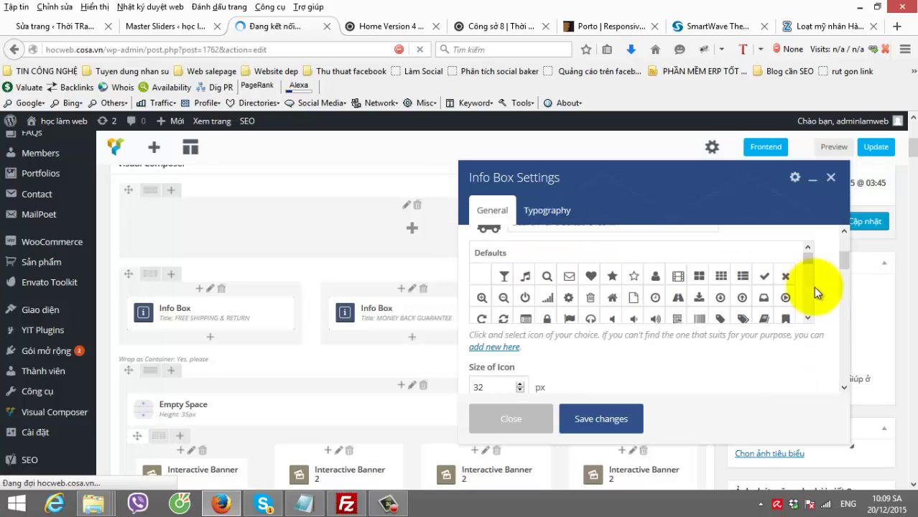
pyautogui.scroll(-3, 700, 269)
pyautogui.scroll(1, 660, 321)
pyautogui.scroll(-3, 661, 350)
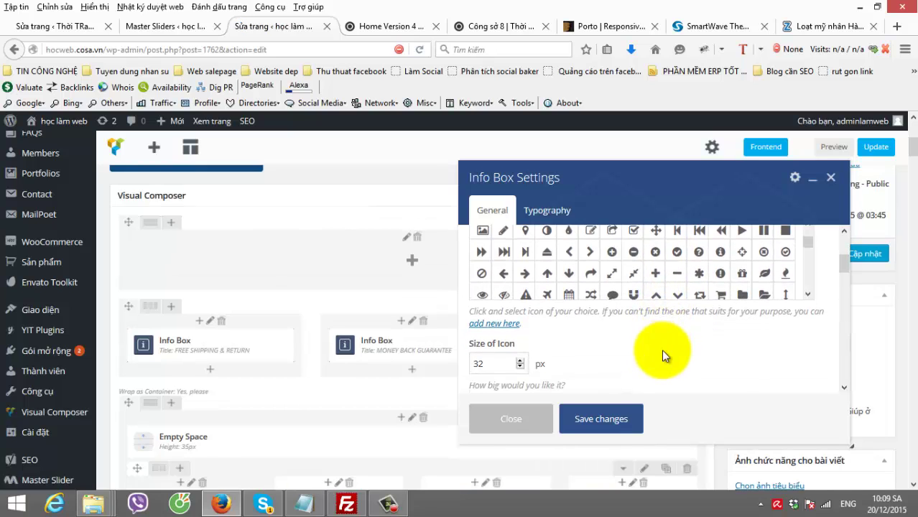
pyautogui.scroll(-3, 535, 315)
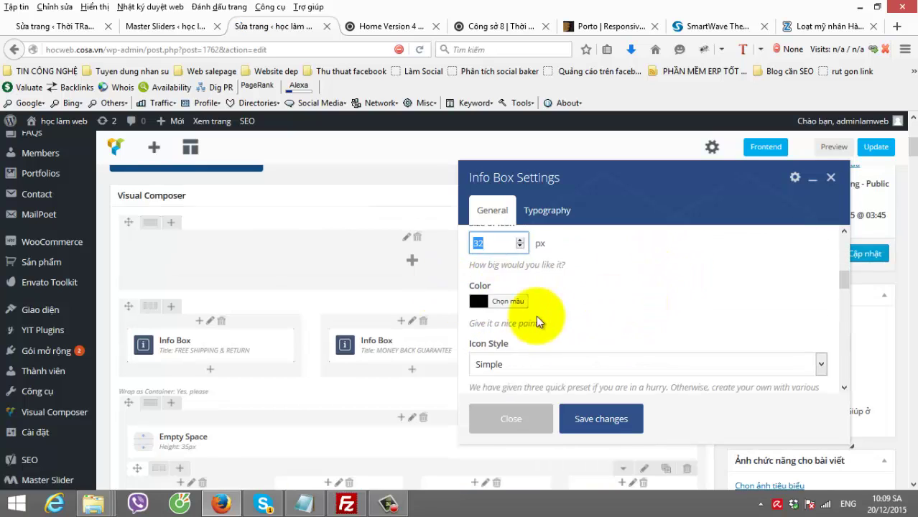
pyautogui.scroll(-2, 659, 342)
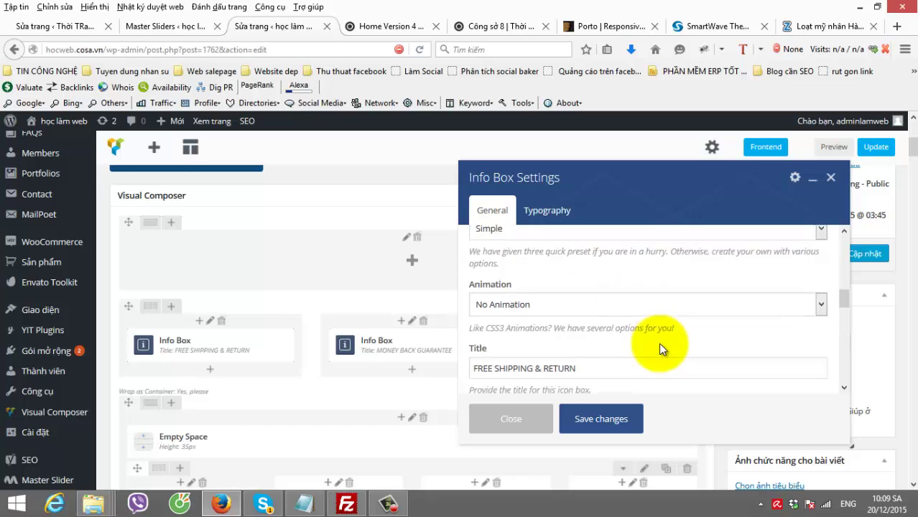
pyautogui.moveTo(610, 334); pyautogui.dragTo(440, 340)
pyautogui.scroll(-3, 700, 323)
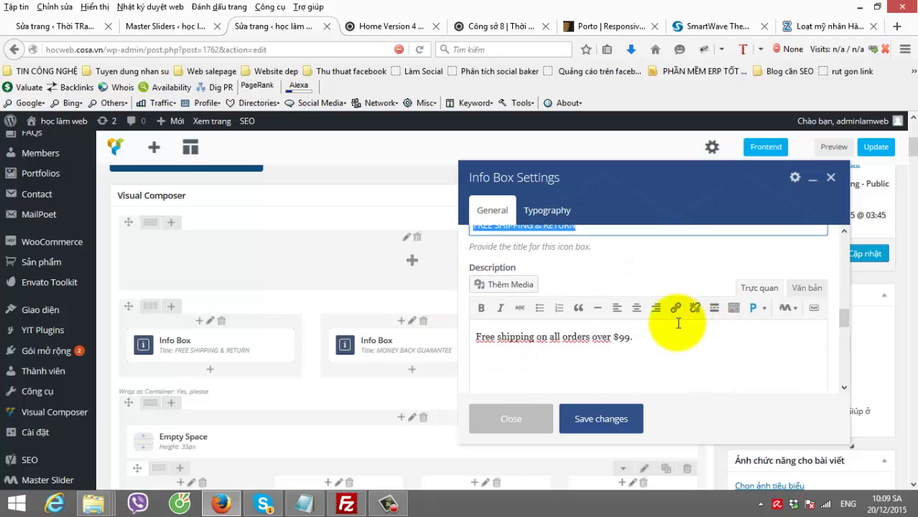
pyautogui.moveTo(662, 334); pyautogui.dragTo(524, 337)
# - Compare the Info Box settings with the FREE SHIPPING & RETURN and MONEY BACK GUARANTEE blocks on the live home page
pyautogui.click(385, 28)
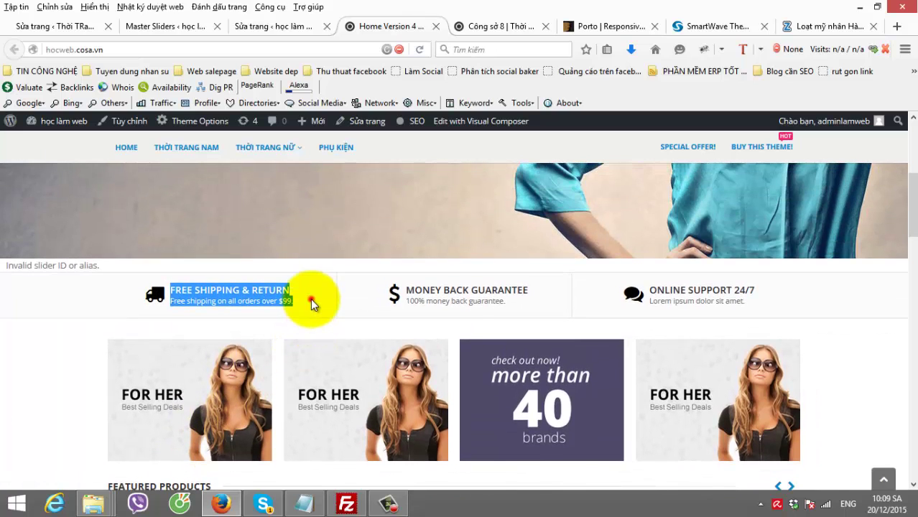
pyautogui.click(308, 300)
pyautogui.moveTo(207, 285); pyautogui.dragTo(144, 289)
pyautogui.moveTo(502, 307); pyautogui.dragTo(403, 293)
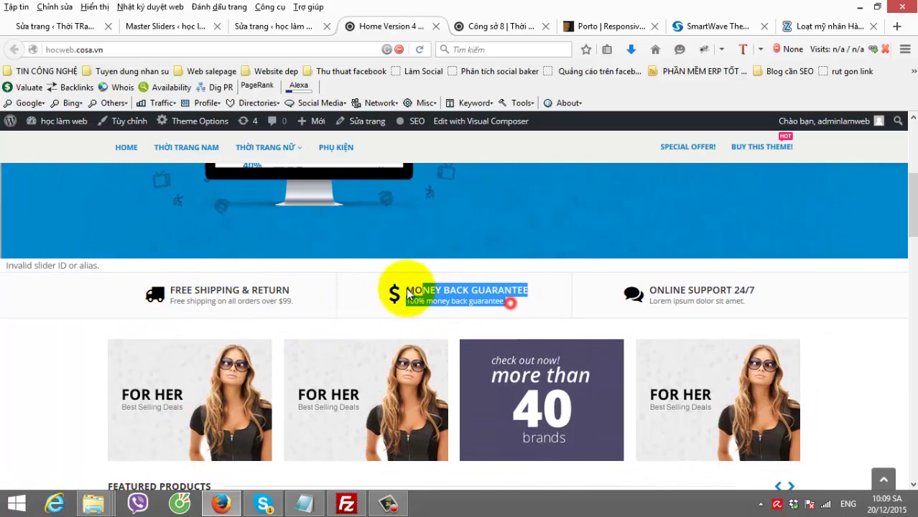
pyautogui.click(273, 32)
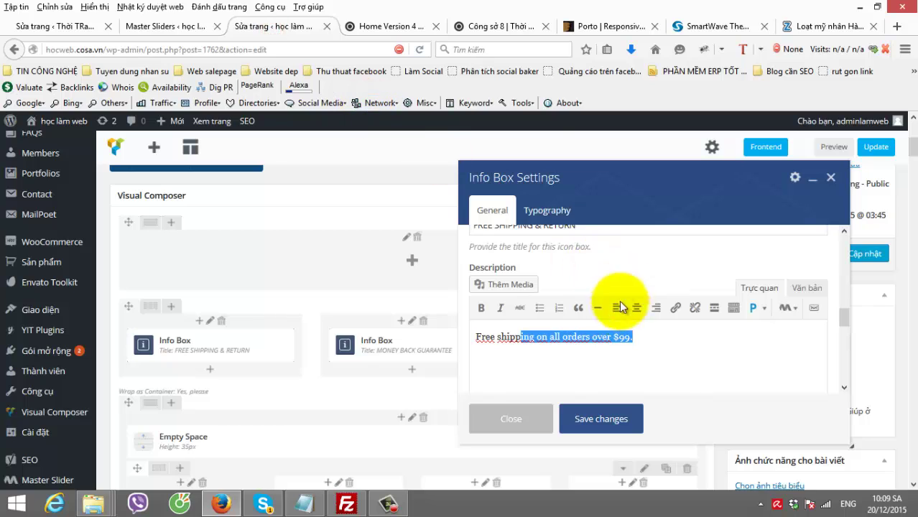
# - Set the title of the FREE SHIPPING & RETURN Info Box to "Giao hàng miễn phí" and save its changes
pyautogui.scroll(2, 636, 283)
pyautogui.moveTo(602, 298); pyautogui.dragTo(318, 300)
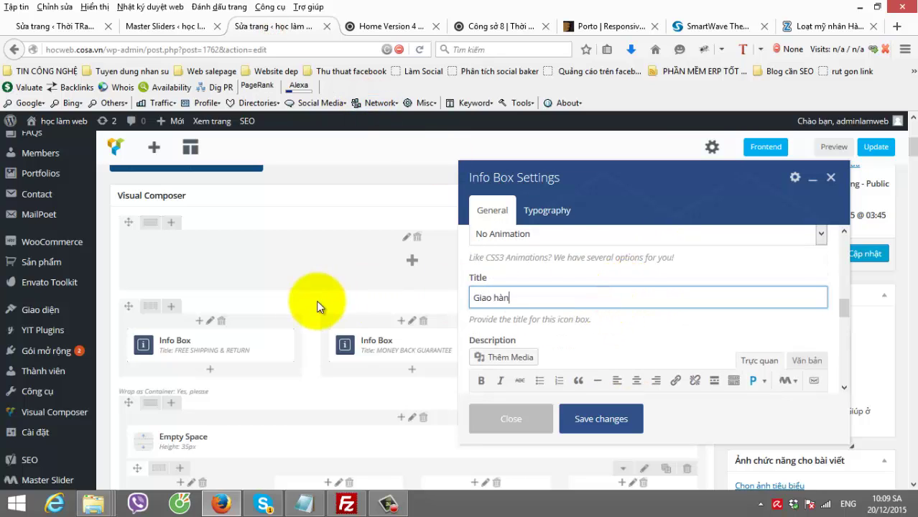
pyautogui.write('Giao hàng miễn phi')
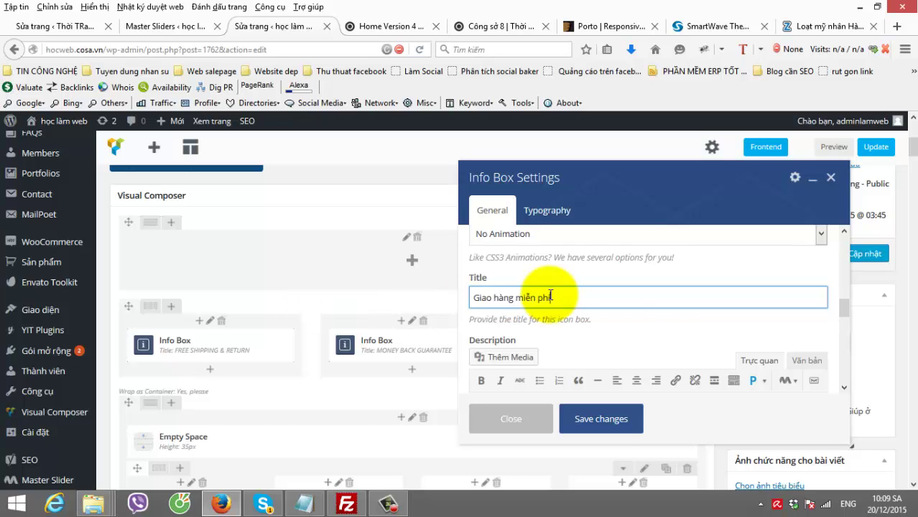
pyautogui.write('s')
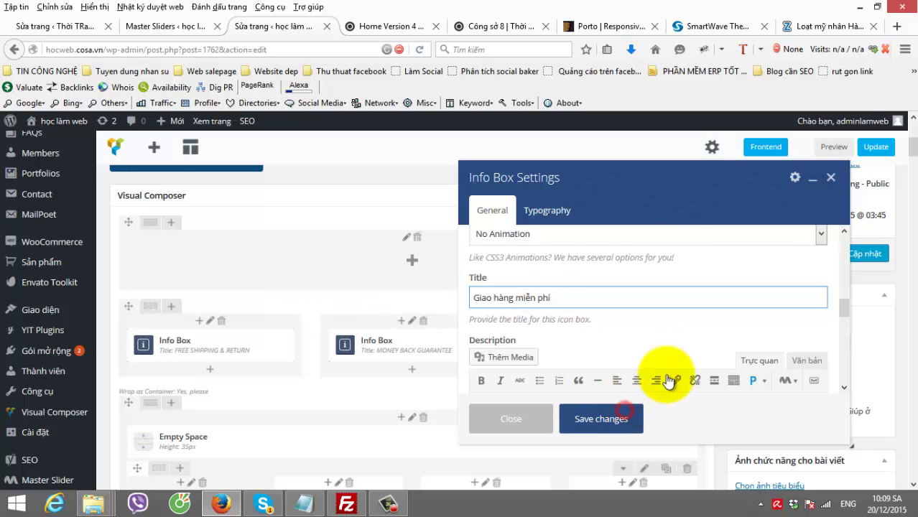
pyautogui.click(619, 423)
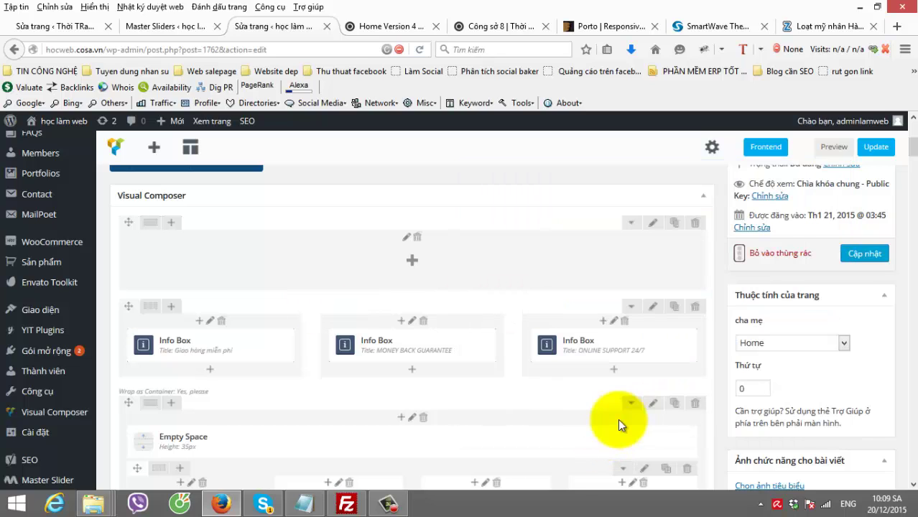
# - Preview the Home Version 4 page and check the "Giao hàng miễn phí" block below the banner
pyautogui.click(865, 252)
pyautogui.click(833, 147)
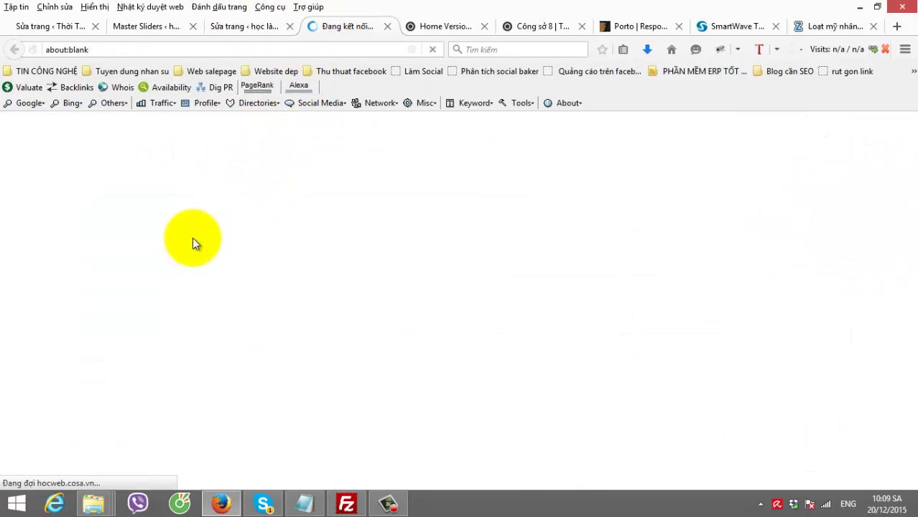
pyautogui.scroll(-2, 195, 251)
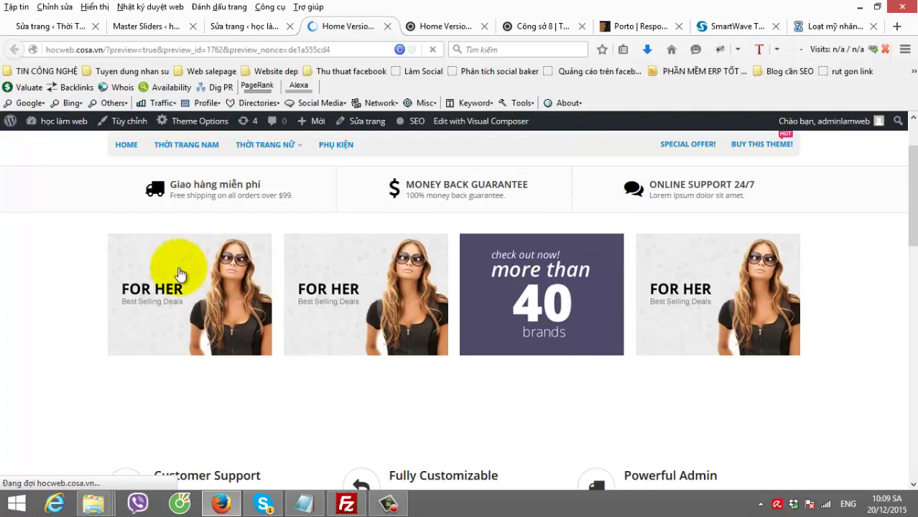
pyautogui.scroll(-3, 182, 321)
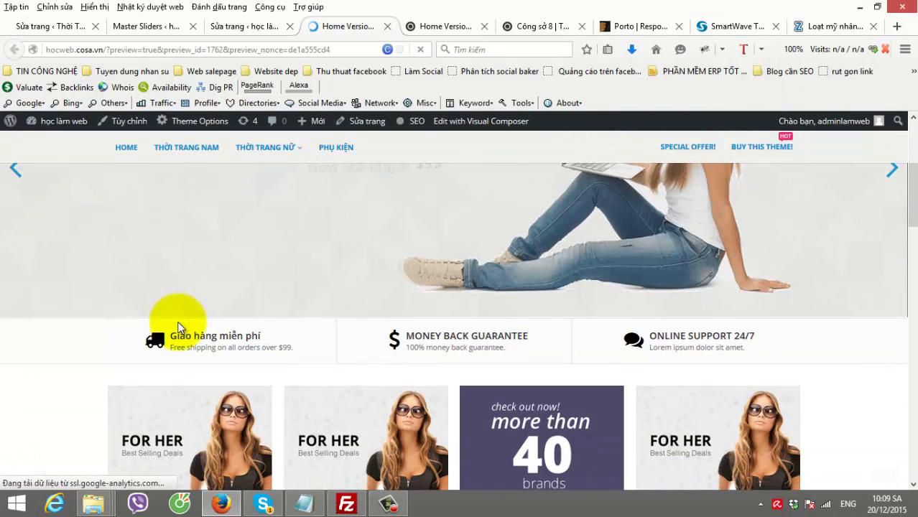
pyautogui.moveTo(173, 334); pyautogui.dragTo(257, 365)
pyautogui.scroll(-3, 361, 363)
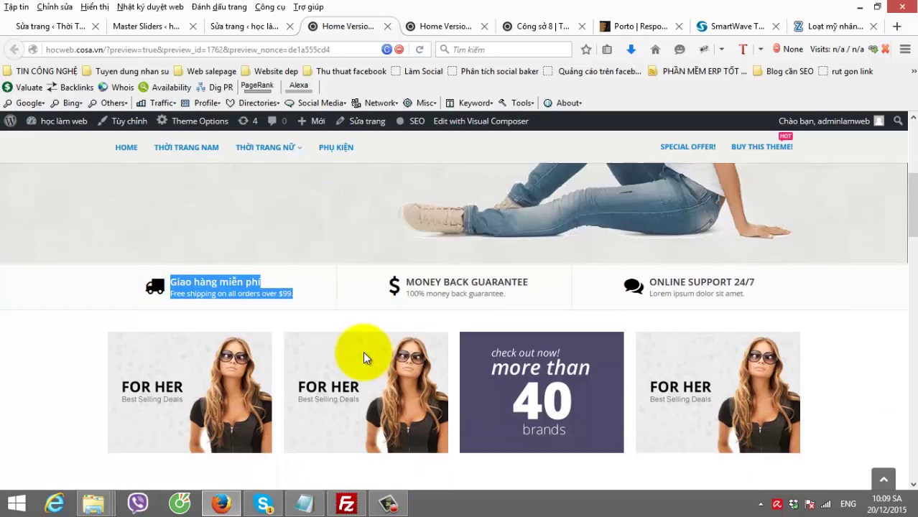
# - Review the first Interactive Banner 2's image, link and style settings without changing them and look at its FOR HER banner in the page preview
pyautogui.click(237, 27)
pyautogui.scroll(-2, 216, 187)
pyautogui.scroll(-2, 241, 233)
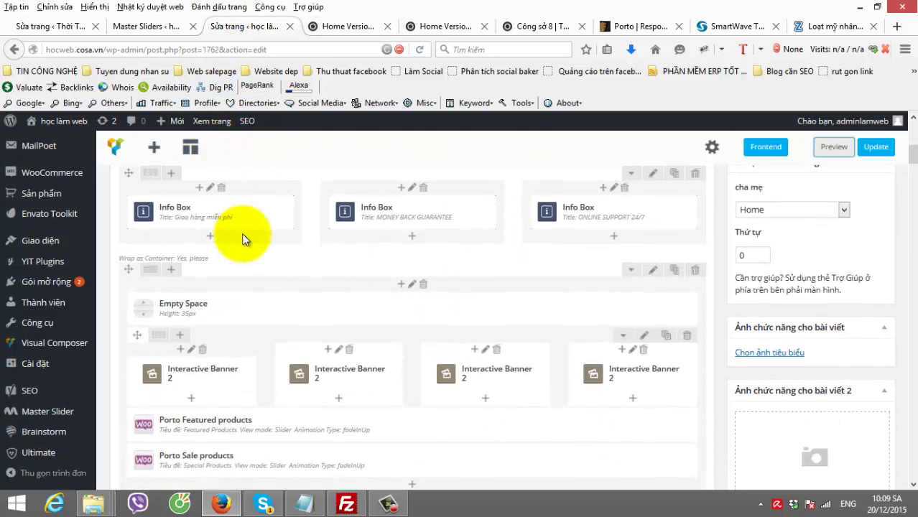
pyautogui.scroll(-2, 209, 374)
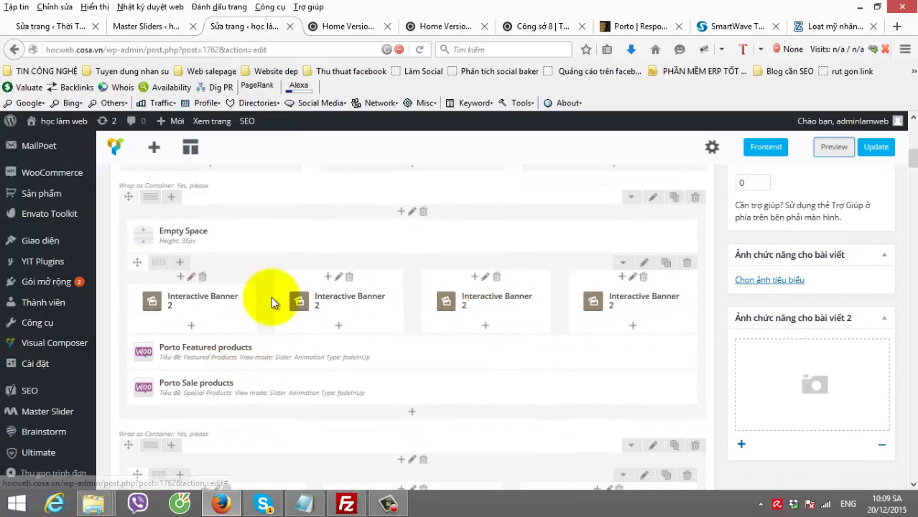
pyautogui.click(214, 301)
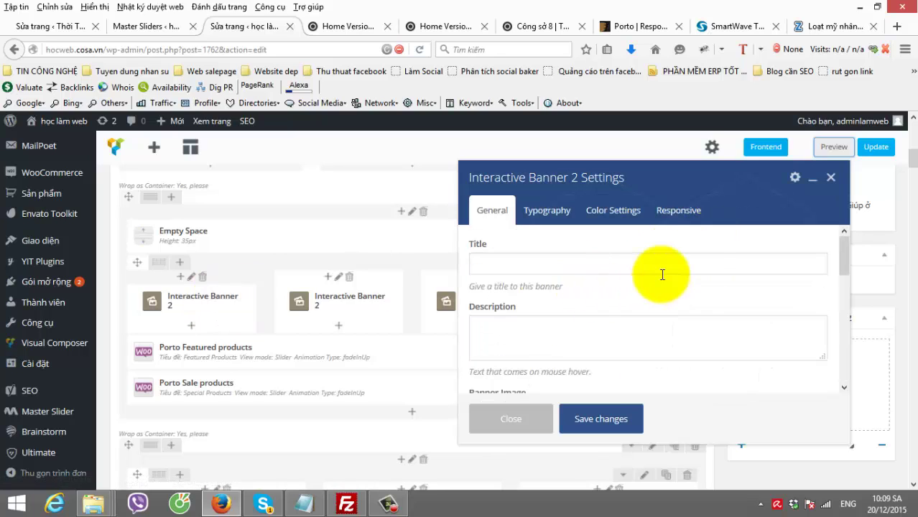
pyautogui.scroll(-4, 662, 275)
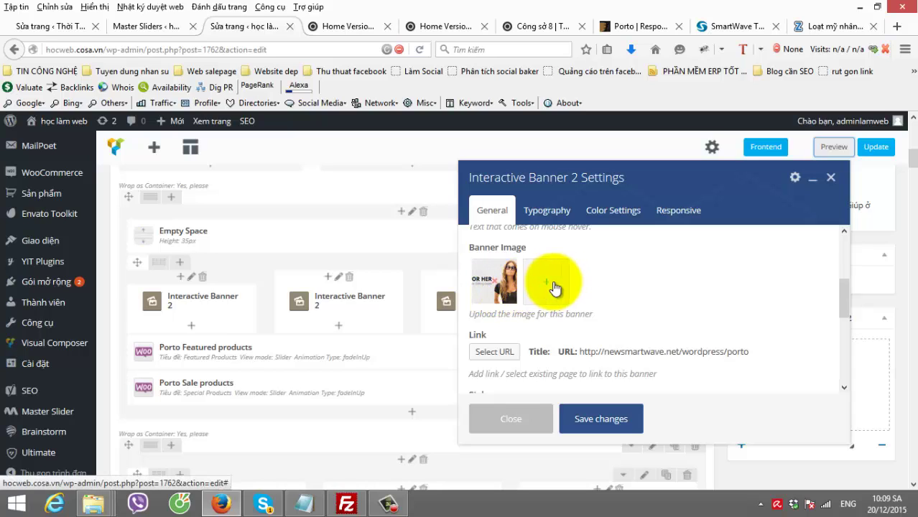
pyautogui.scroll(-2, 528, 259)
pyautogui.scroll(-1, 624, 307)
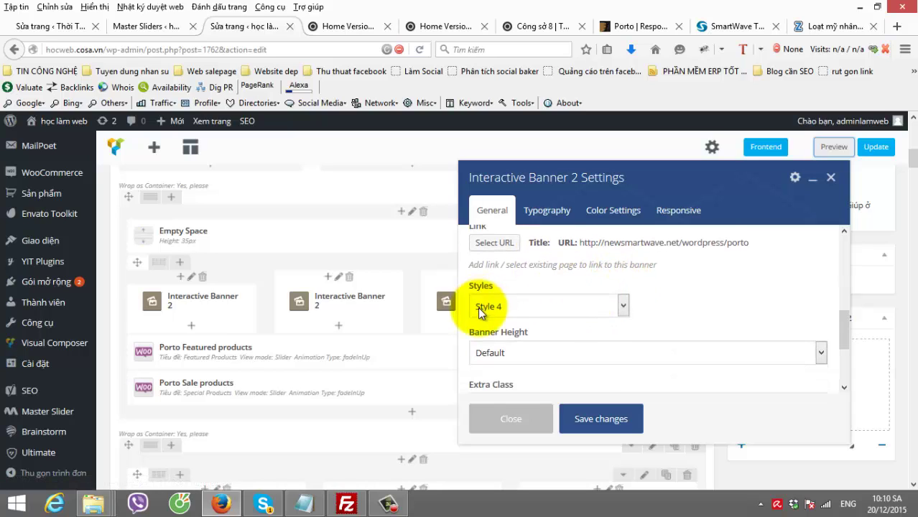
pyautogui.click(830, 178)
pyautogui.click(366, 27)
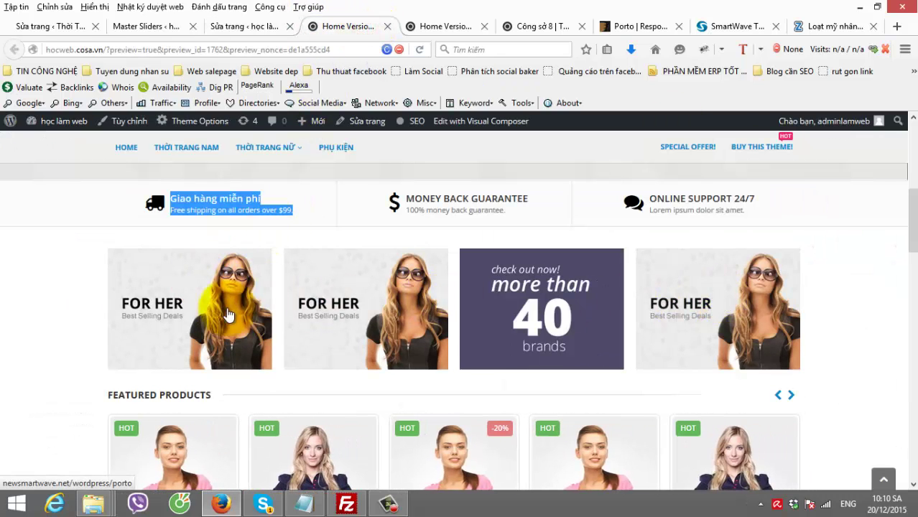
pyautogui.click(262, 29)
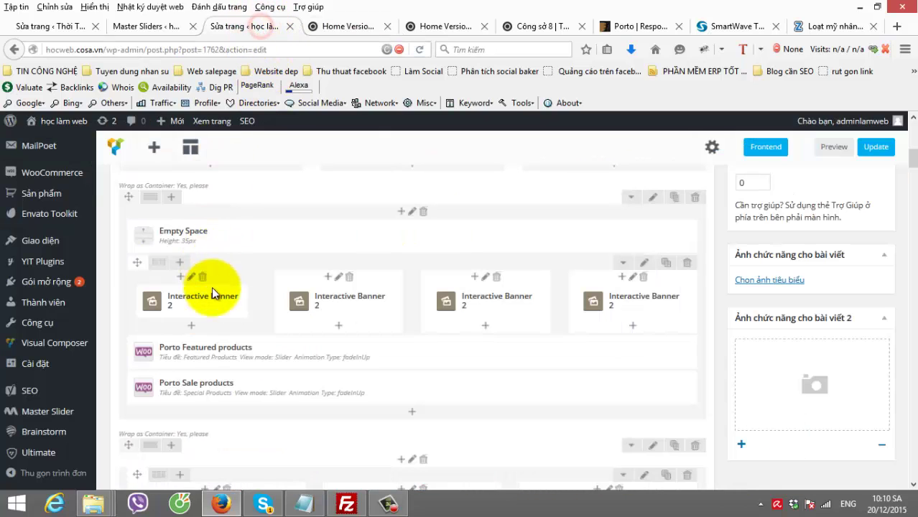
# - Browse the elements that can be added under the first banner, find Interactive Banner 2, and close the list without adding anything
pyautogui.click(193, 326)
pyautogui.scroll(-3, 531, 287)
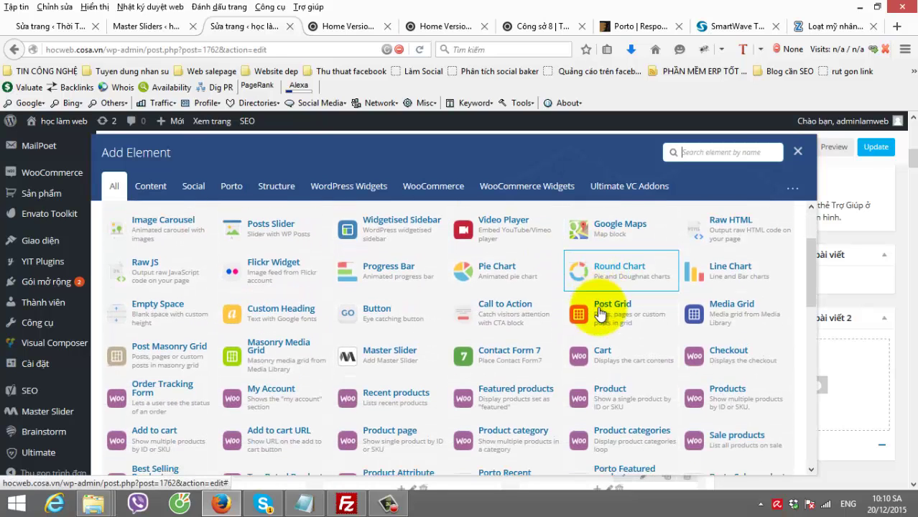
pyautogui.scroll(-10, 452, 316)
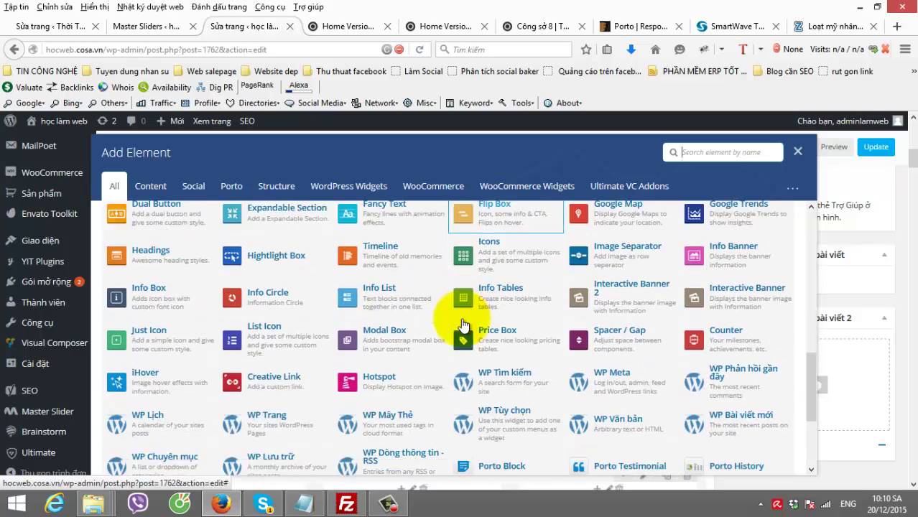
pyautogui.scroll(-2, 463, 325)
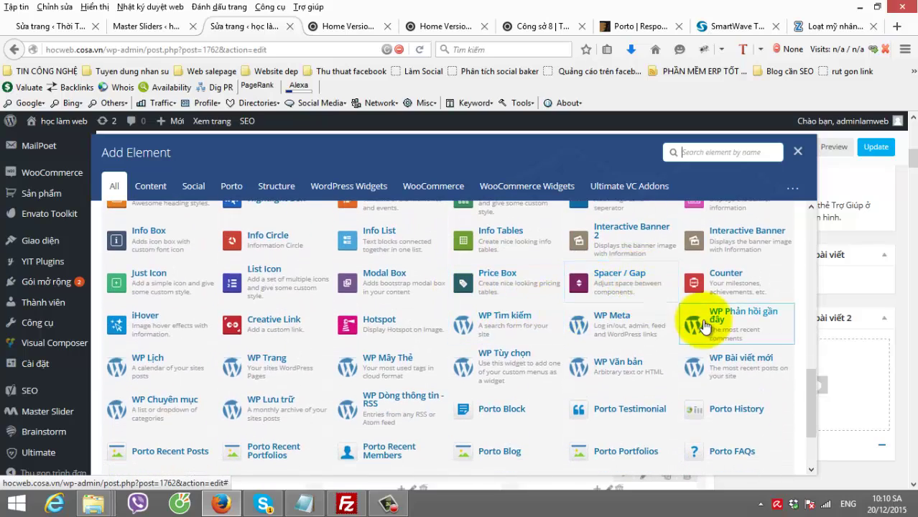
pyautogui.scroll(1, 725, 294)
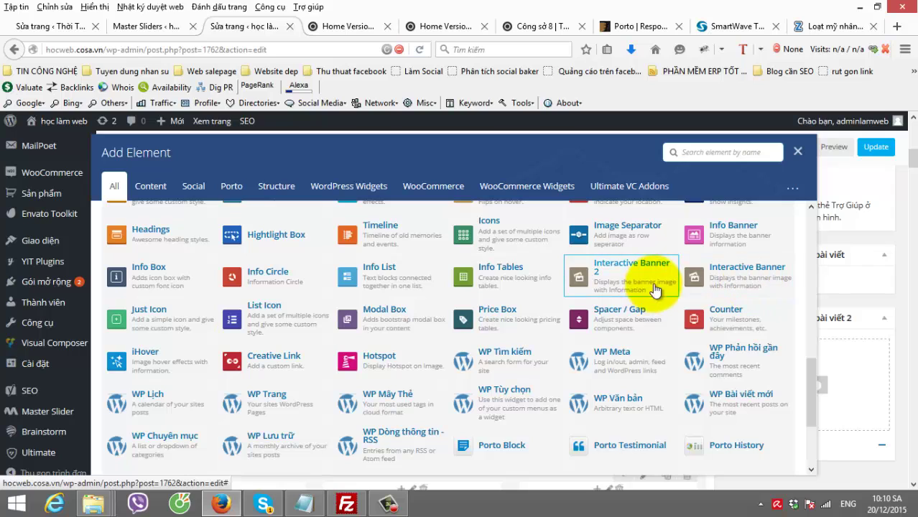
pyautogui.click(797, 152)
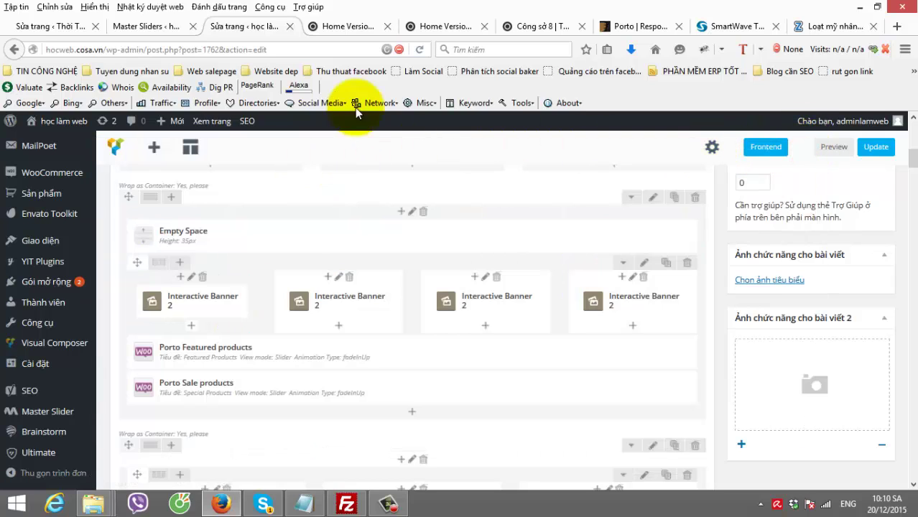
# - Examine the row of FOR HER and brands banners in the Home Version 4 page preview
pyautogui.click(352, 28)
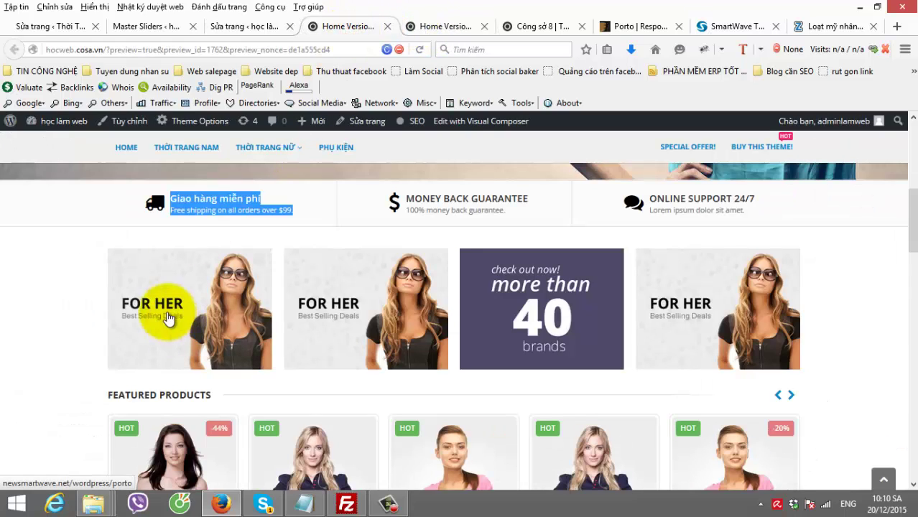
pyautogui.click(114, 285)
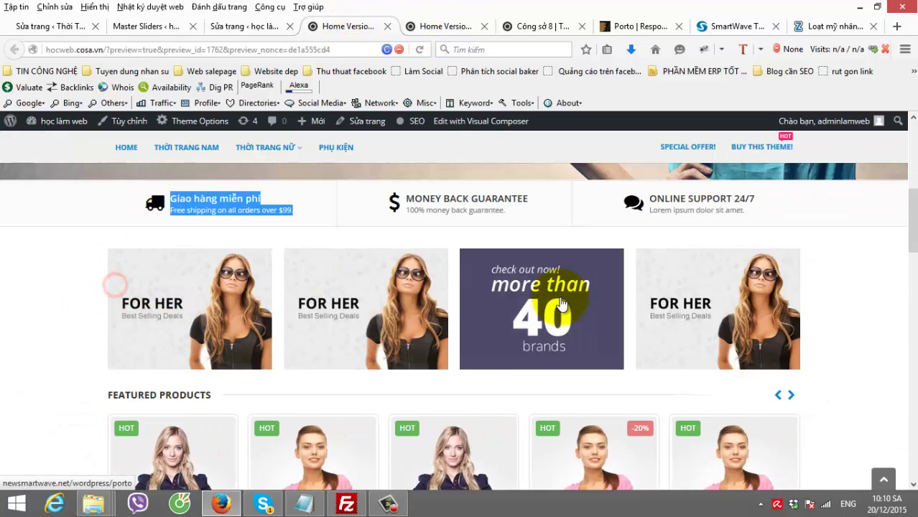
pyautogui.scroll(-1, 181, 325)
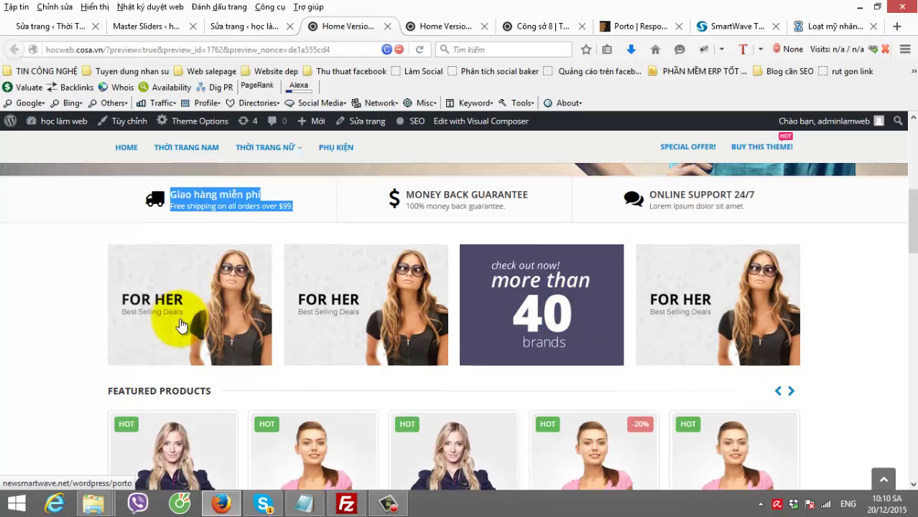
pyautogui.scroll(-3, 181, 326)
# - Compare the Porto Featured products and Porto Sale products elements in the page editor with the product sections in the page preview
pyautogui.click(257, 26)
pyautogui.scroll(-2, 208, 255)
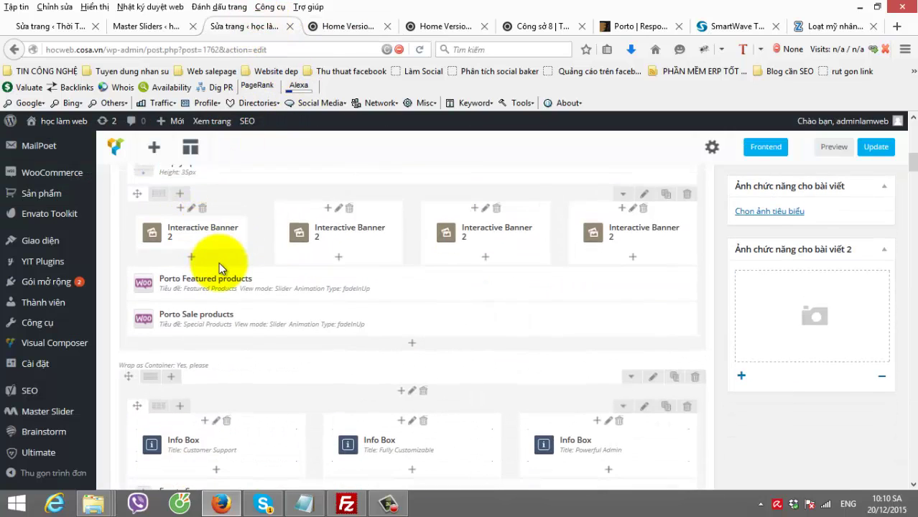
pyautogui.moveTo(219, 262); pyautogui.dragTo(285, 293)
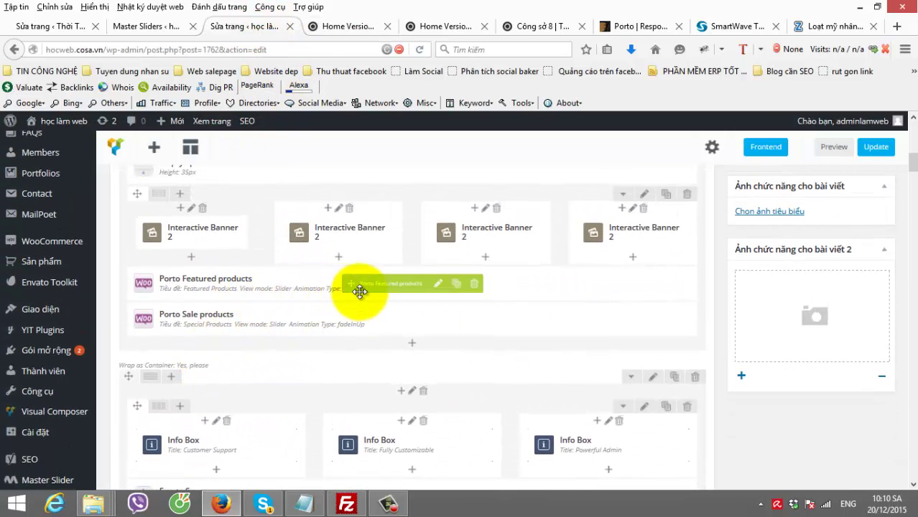
pyautogui.moveTo(360, 291); pyautogui.dragTo(398, 289)
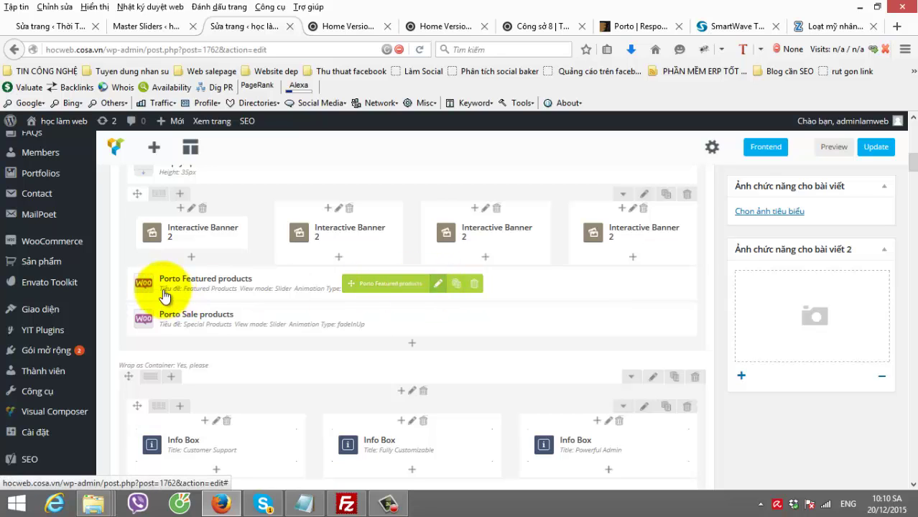
pyautogui.click(350, 27)
pyautogui.scroll(-2, 555, 294)
pyautogui.scroll(-2, 225, 307)
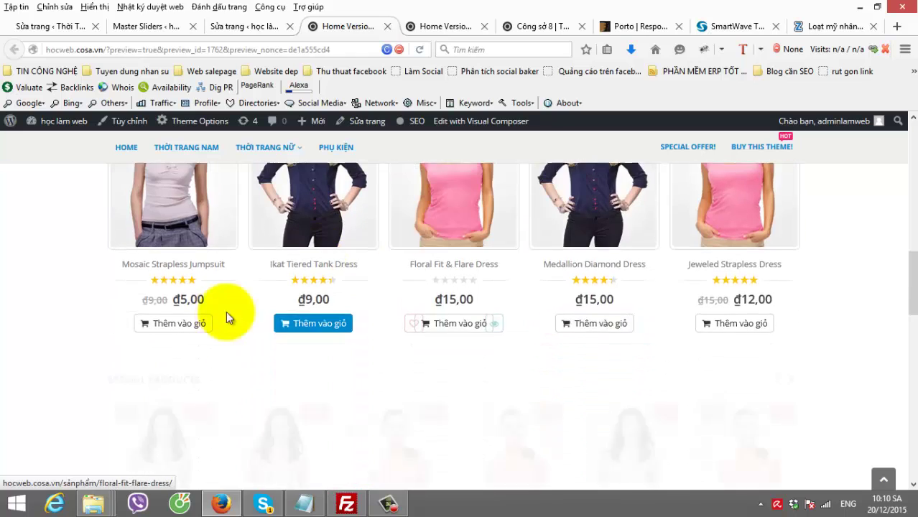
pyautogui.scroll(2, 181, 318)
pyautogui.click(243, 27)
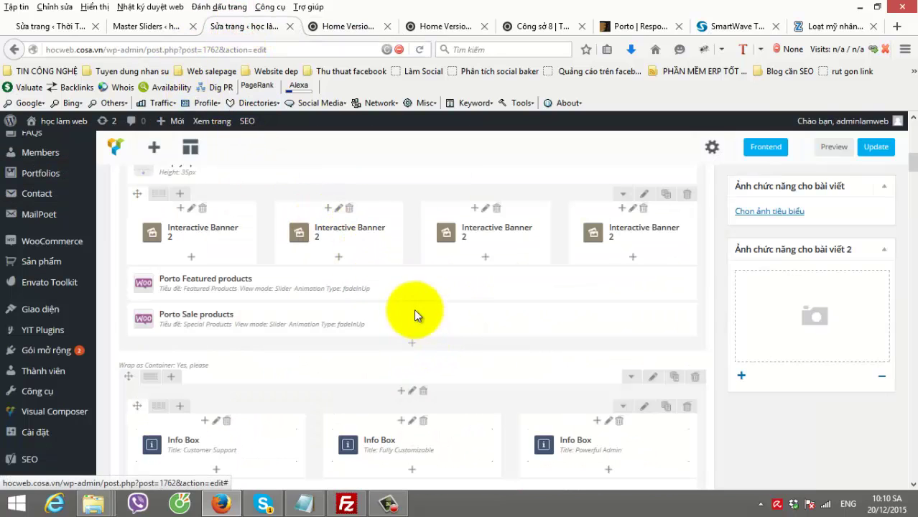
# - Browse the elements that can be added below Porto Sale products, review the Porto product elements, and close the list without adding anything
pyautogui.click(413, 343)
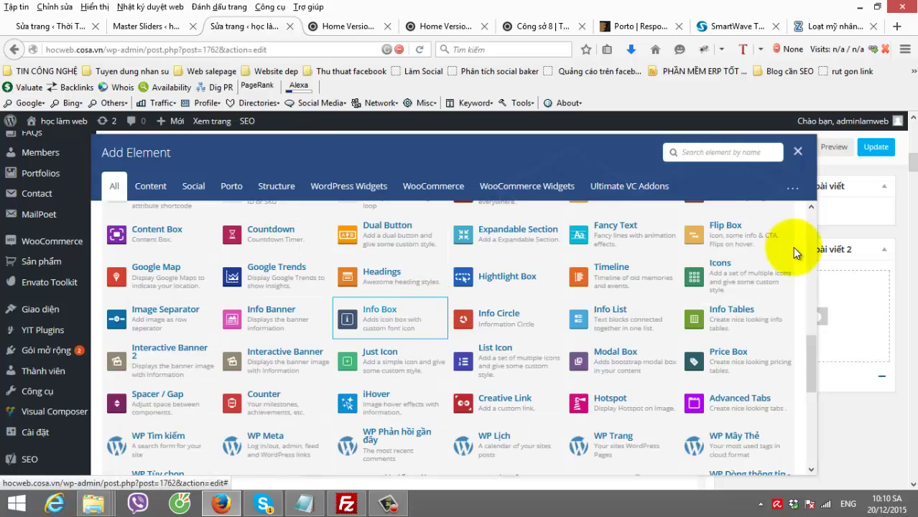
pyautogui.scroll(-5, 675, 334)
pyautogui.scroll(-2, 502, 344)
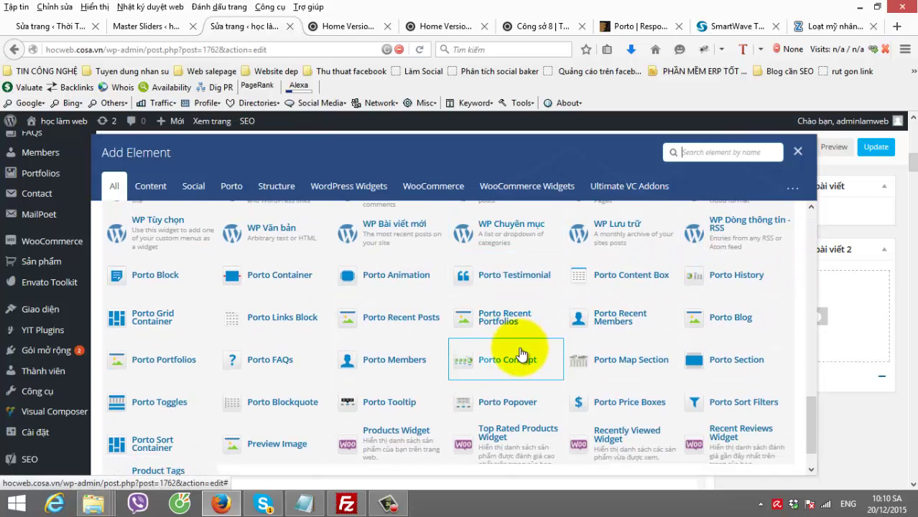
pyautogui.scroll(-3, 522, 352)
pyautogui.scroll(10, 684, 392)
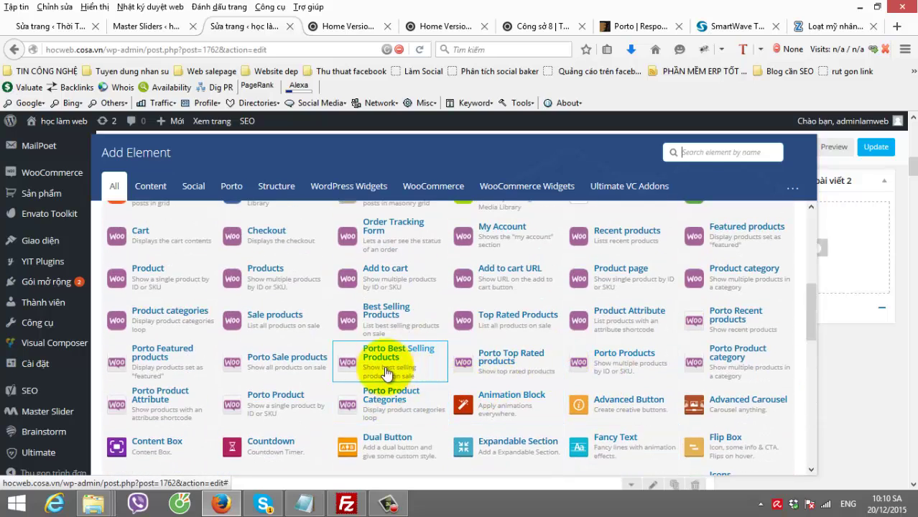
pyautogui.click(163, 362)
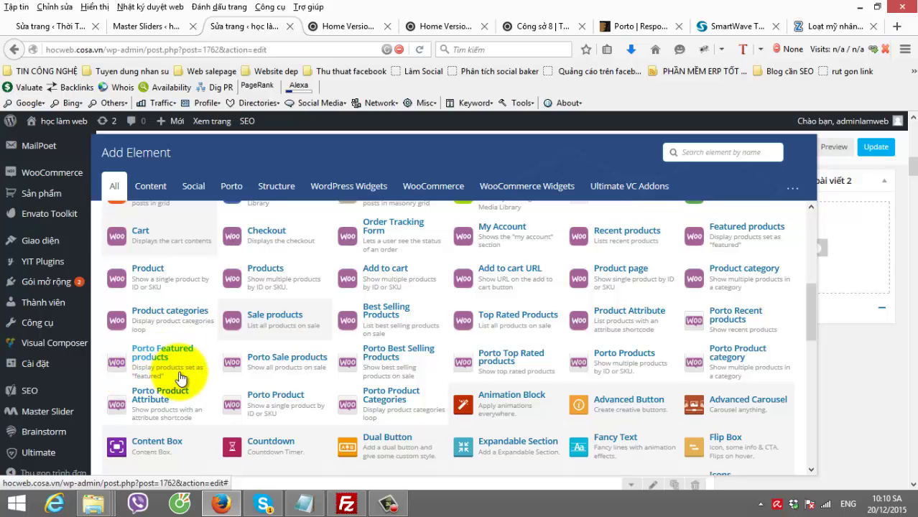
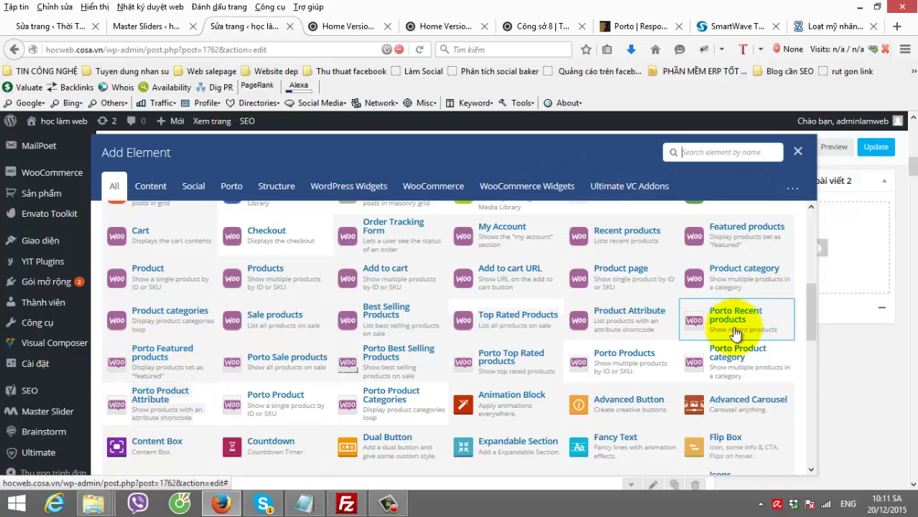
pyautogui.click(799, 152)
# - Match the FEATURED PRODUCTS heading in the page preview with its Porto Featured products element in the page editor
pyautogui.scroll(-2, 287, 372)
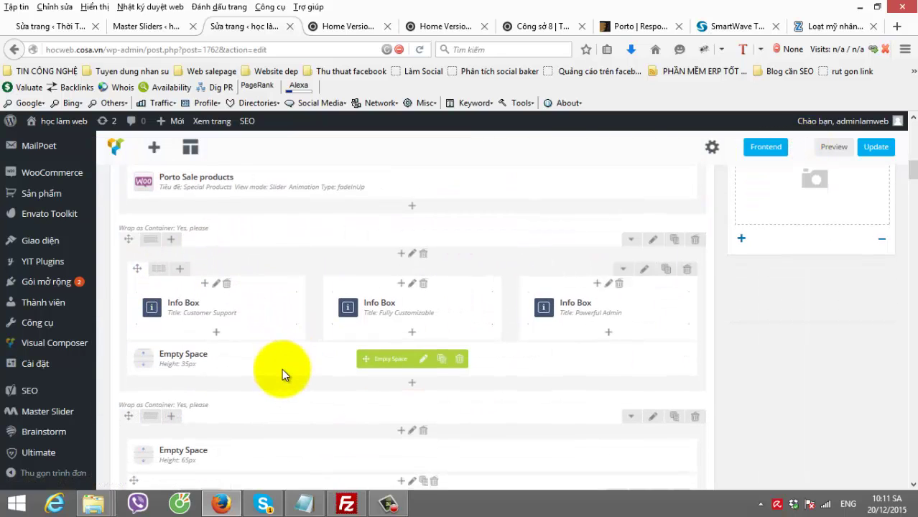
pyautogui.scroll(4, 281, 368)
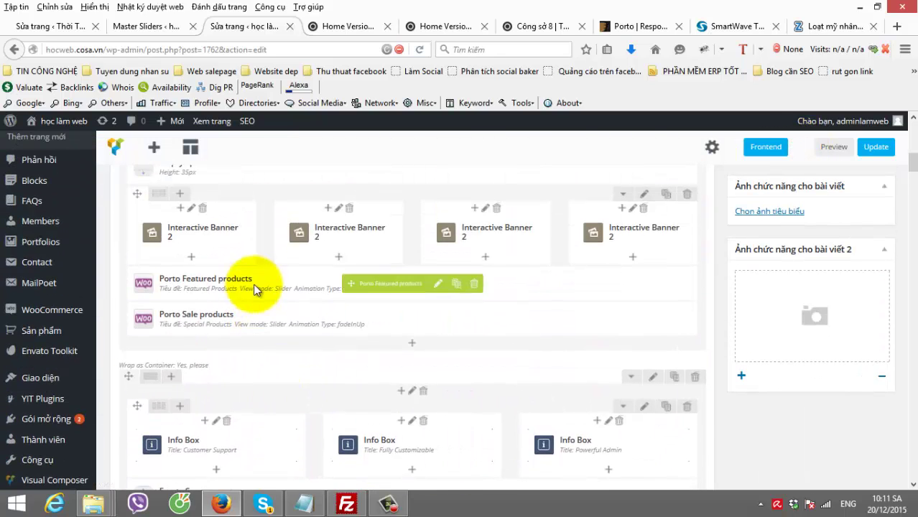
pyautogui.click(334, 27)
pyautogui.scroll(2, 70, 304)
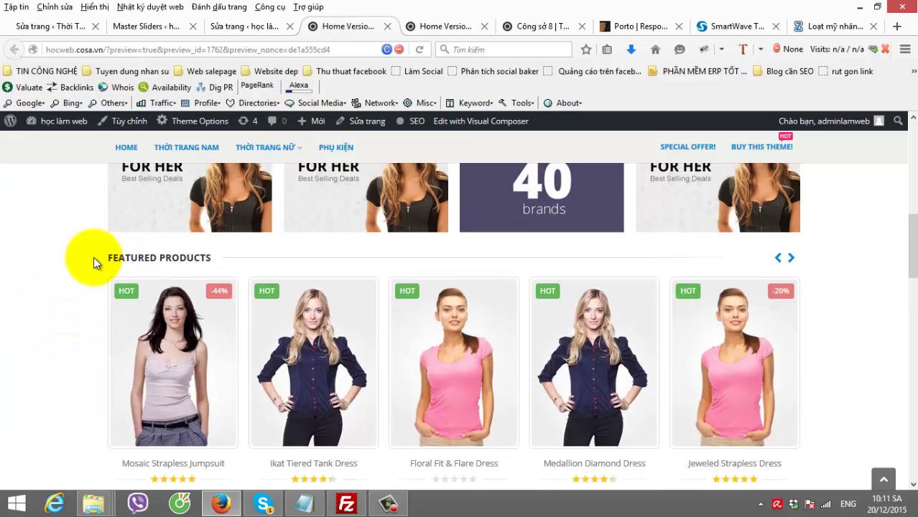
pyautogui.moveTo(94, 262); pyautogui.dragTo(433, 284)
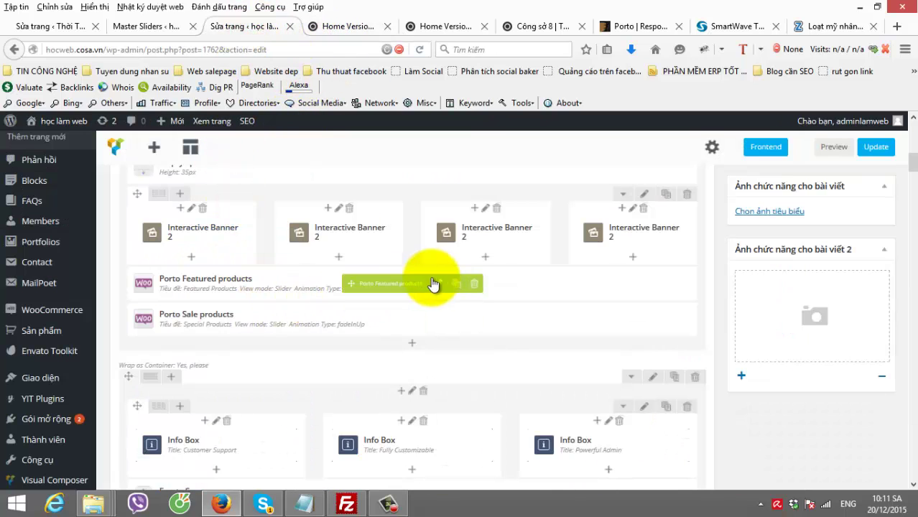
# - Set the title of the Porto Featured products element to "Sản phẩm hot"
pyautogui.click(441, 286)
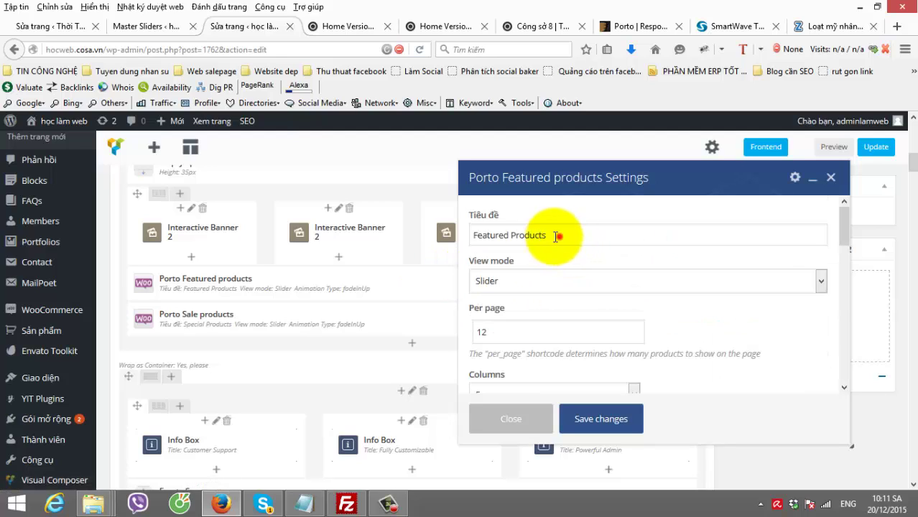
pyautogui.moveTo(556, 237); pyautogui.dragTo(451, 239)
pyautogui.write('Sản phẩm hot')
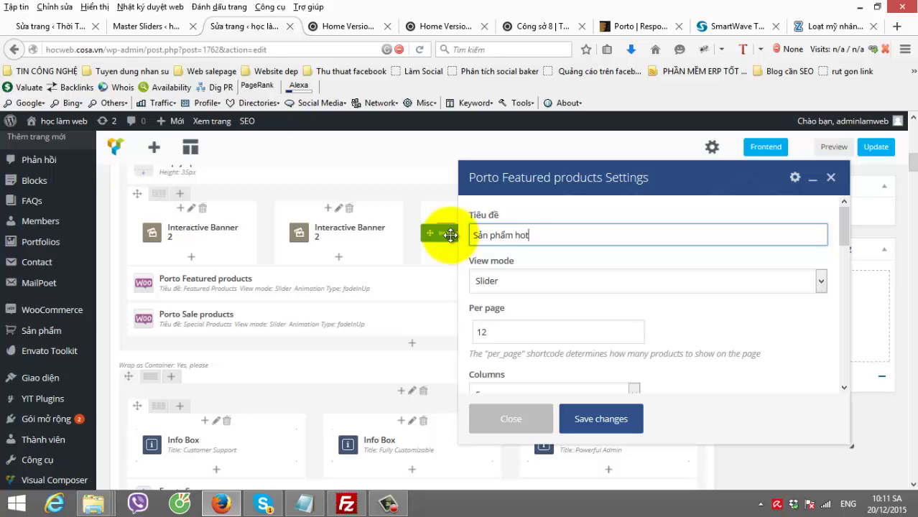
# - Set the Porto Featured products element to 4 columns, keep the Slider view mode, and save its changes
pyautogui.click(508, 281)
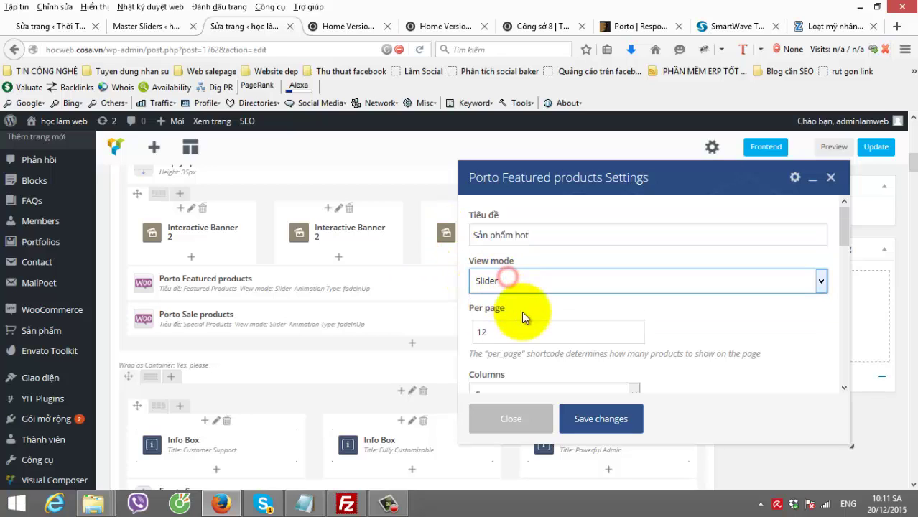
pyautogui.scroll(-2, 524, 309)
pyautogui.scroll(-2, 527, 287)
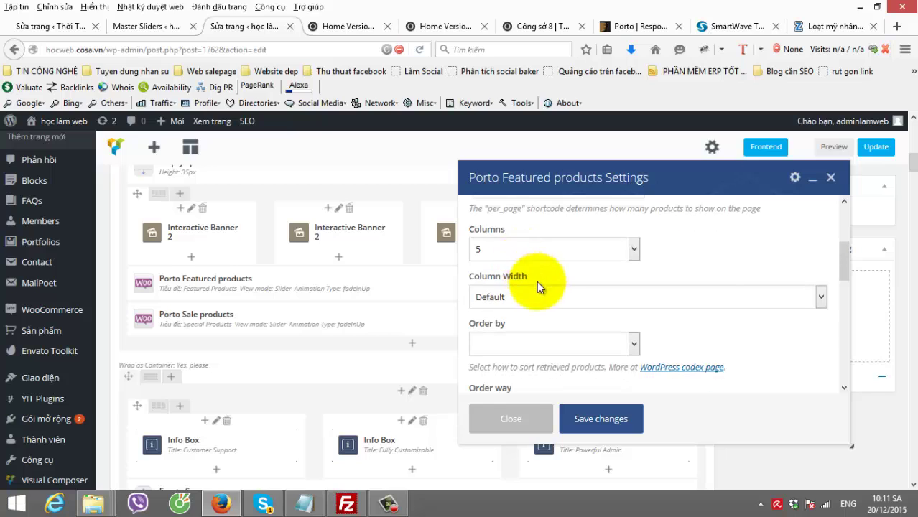
pyautogui.click(527, 245)
pyautogui.click(485, 309)
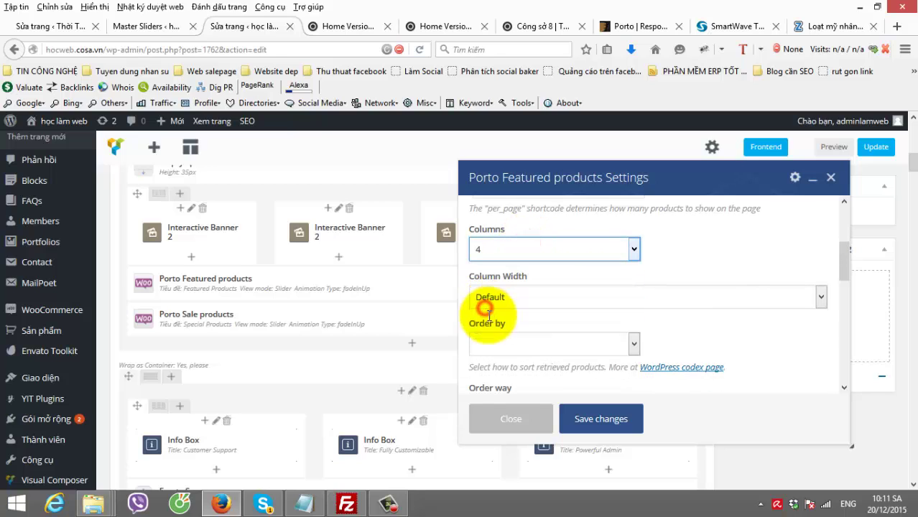
pyautogui.scroll(-3, 515, 345)
pyautogui.scroll(-4, 560, 370)
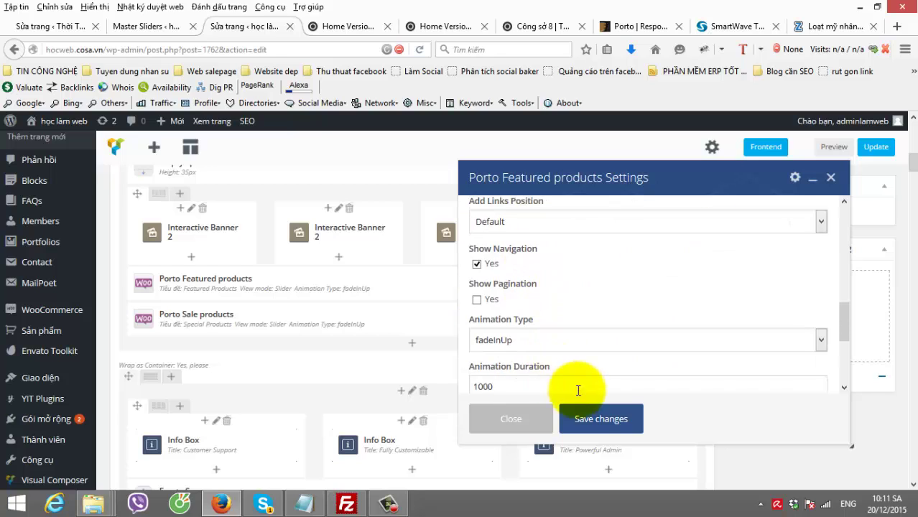
pyautogui.click(595, 429)
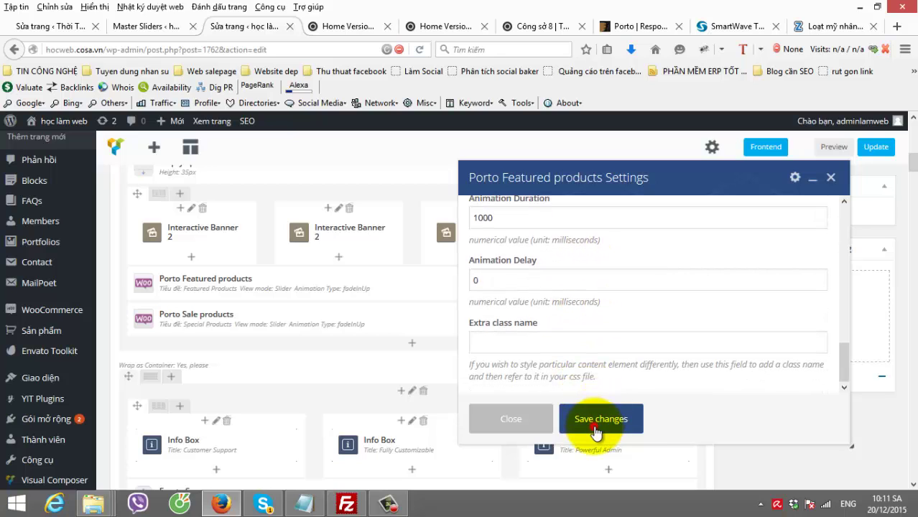
# - Preview the updated page and check the "Sản phẩm hot" section's heading and column layout against the SPECIAL PRODUCTS section
pyautogui.click(835, 151)
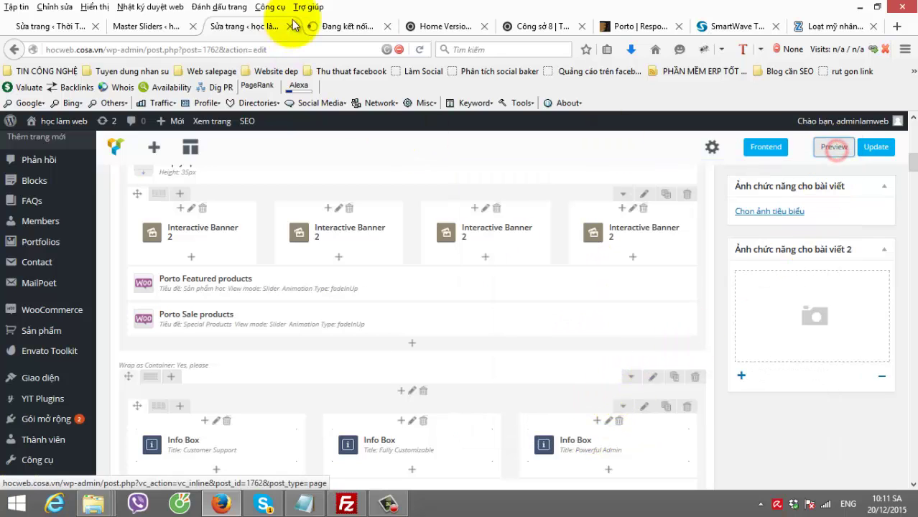
pyautogui.click(358, 26)
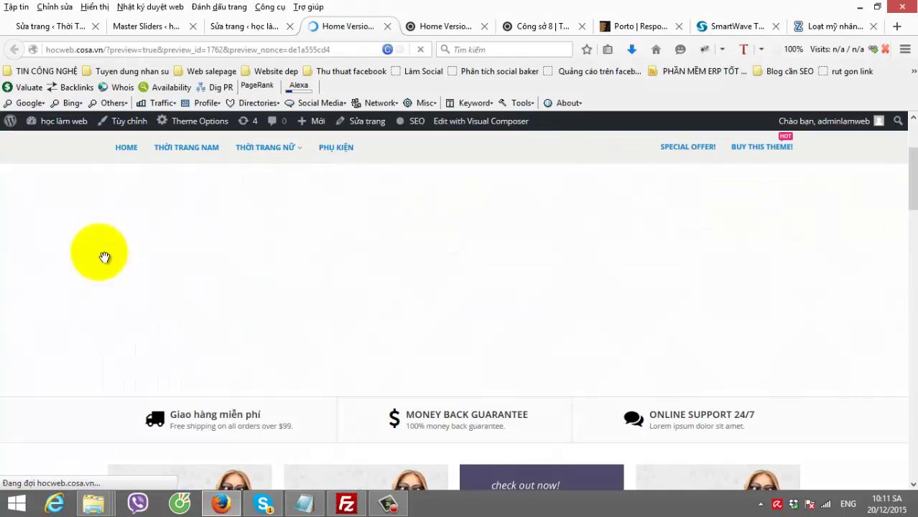
pyautogui.scroll(-5, 104, 257)
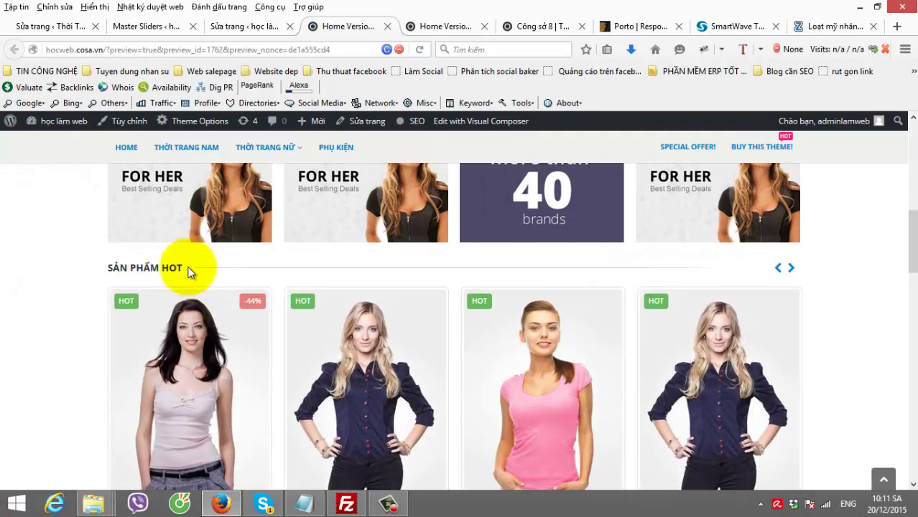
pyautogui.moveTo(188, 267); pyautogui.dragTo(87, 278)
pyautogui.scroll(-3, 879, 282)
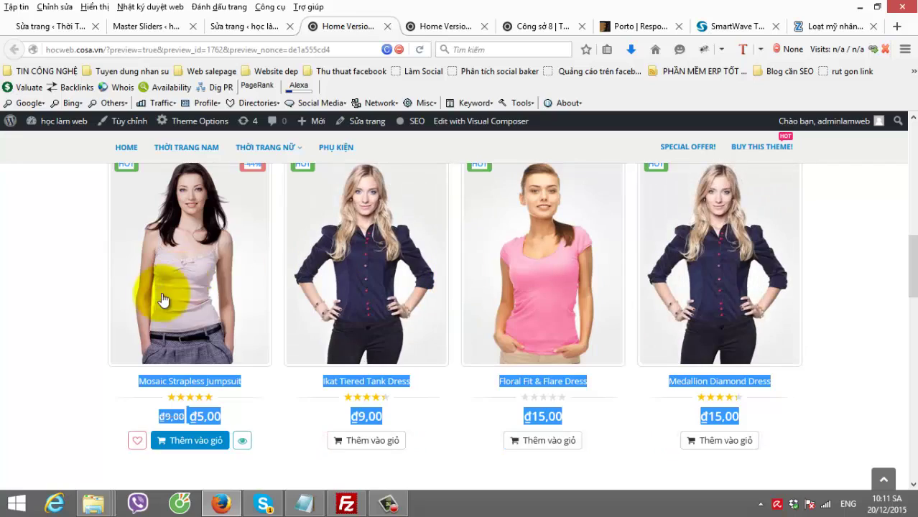
pyautogui.scroll(1, 71, 326)
pyautogui.scroll(-4, 70, 326)
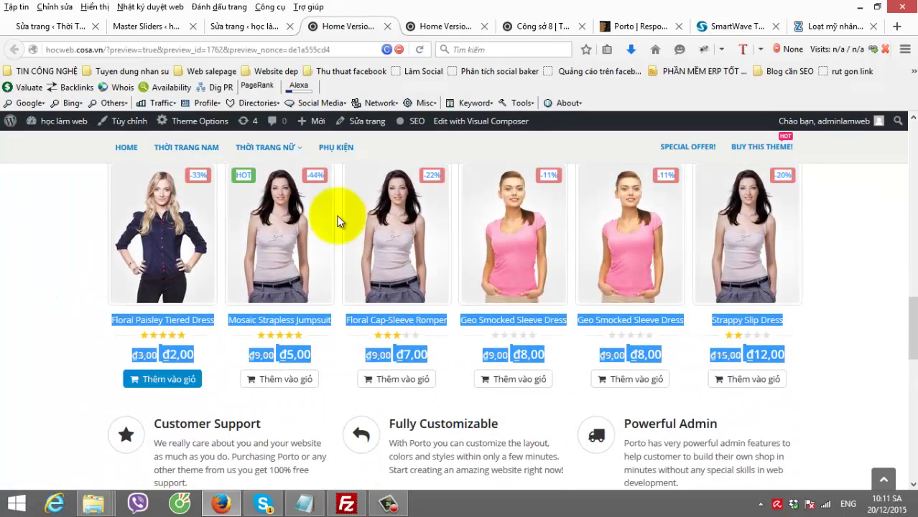
pyautogui.scroll(3, 222, 265)
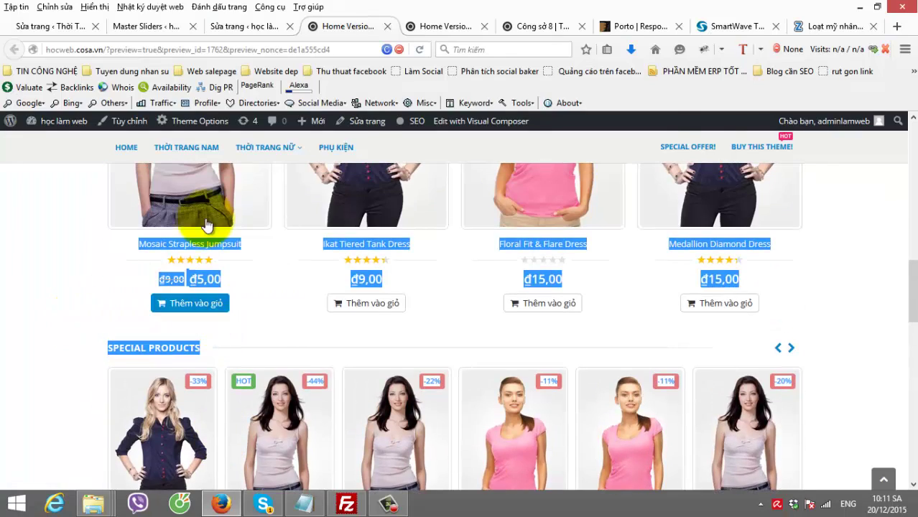
# - Match the Customer Support, Fully Customizable and Powerful Admin blocks in the page preview with their Info Box elements in the page editor
pyautogui.click(259, 27)
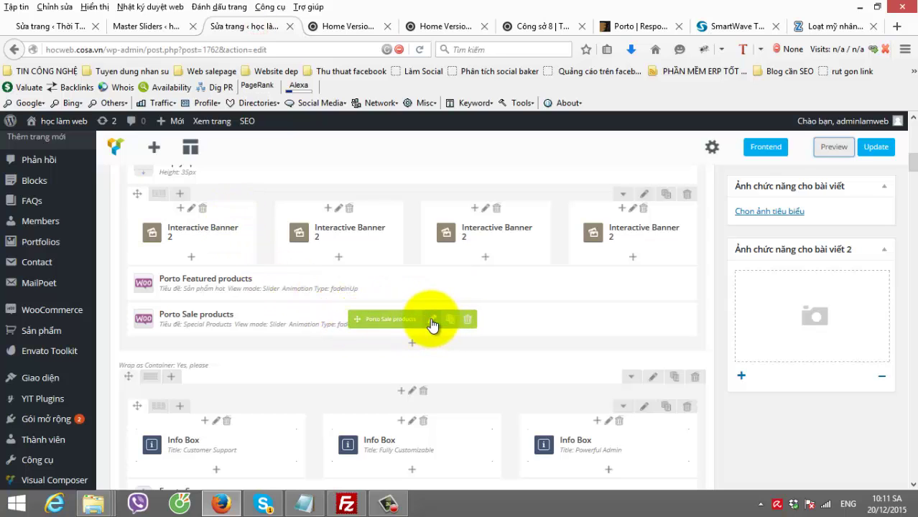
pyautogui.scroll(-3, 431, 323)
pyautogui.click(355, 26)
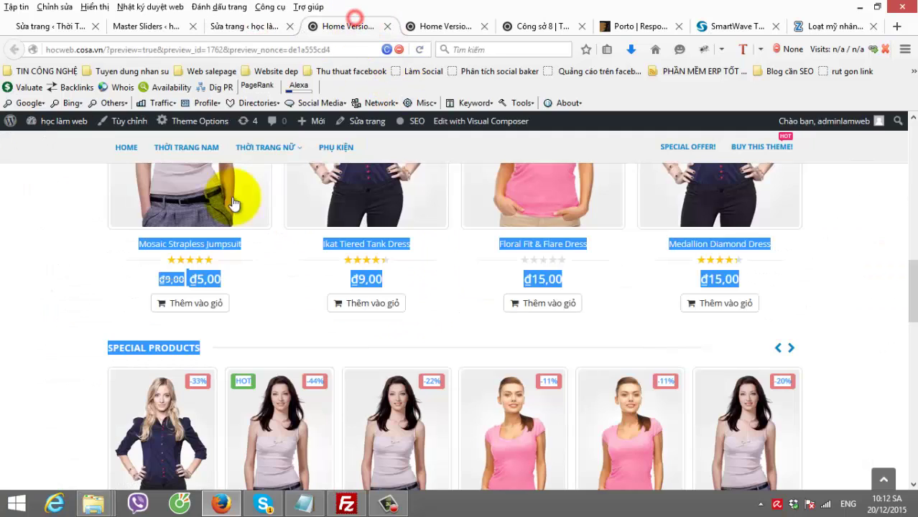
pyautogui.scroll(-6, 103, 272)
pyautogui.moveTo(156, 217); pyautogui.dragTo(775, 262)
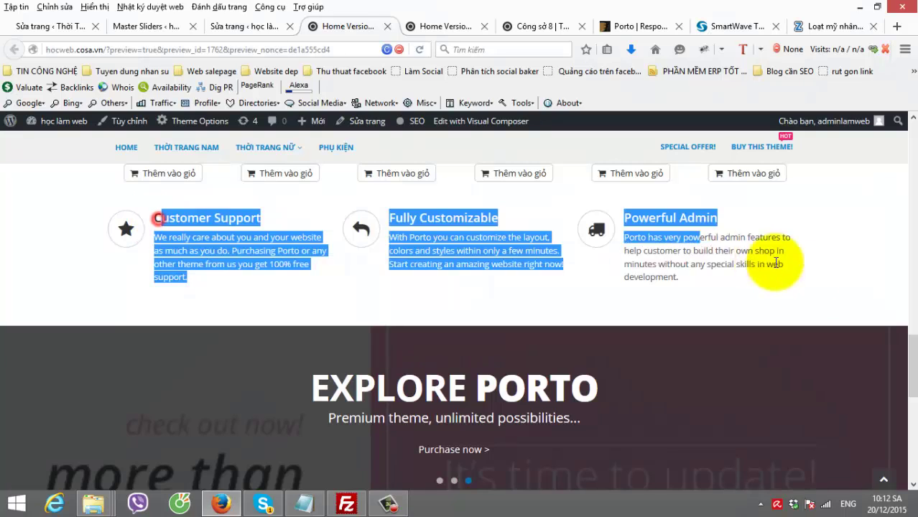
pyautogui.click(801, 293)
pyautogui.click(235, 26)
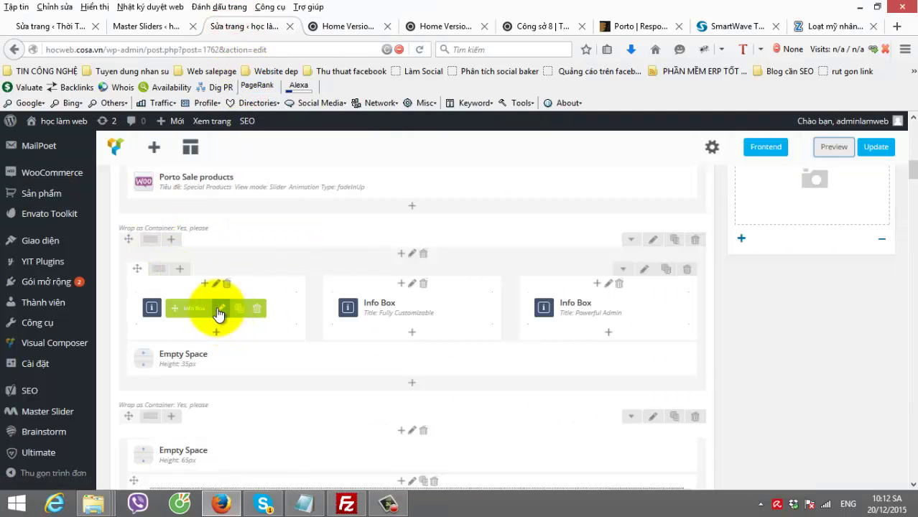
# - Open the settings of the Customer Support Info Box and examine its icon, size, color, icon style and border options
pyautogui.click(218, 308)
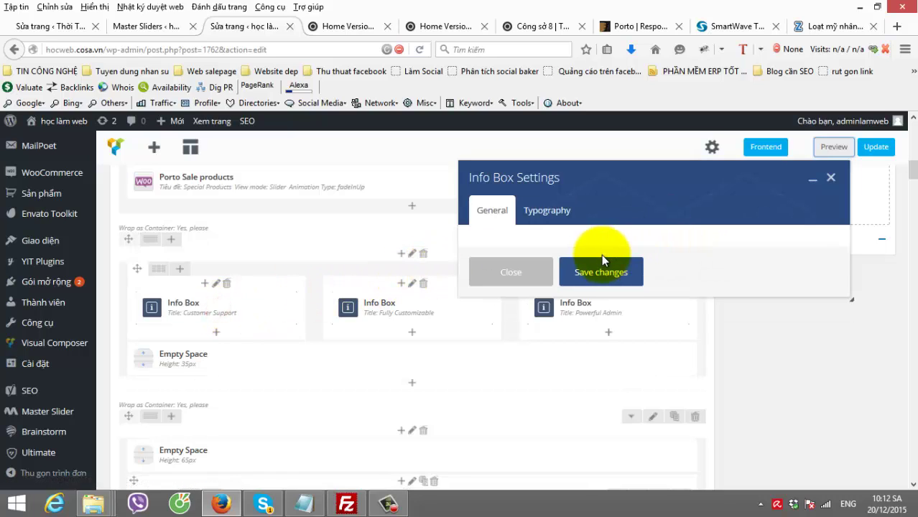
pyautogui.scroll(5, 571, 288)
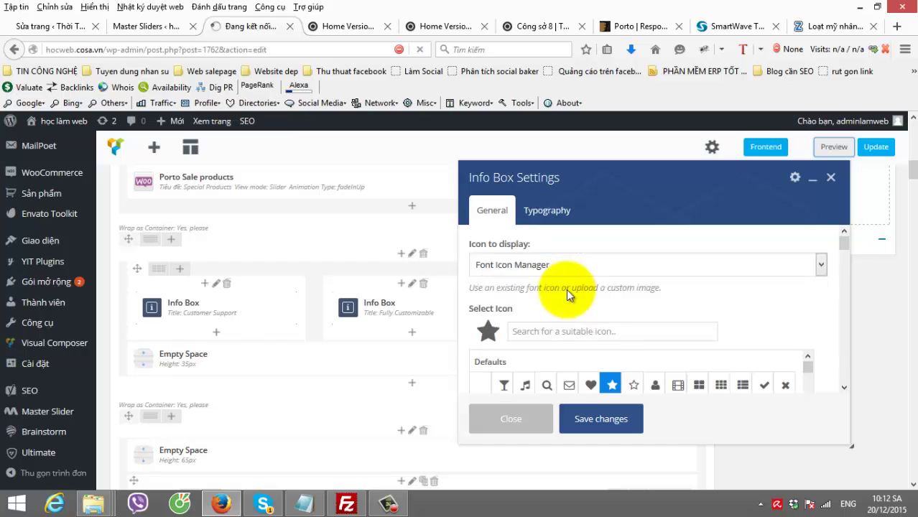
pyautogui.scroll(-5, 779, 289)
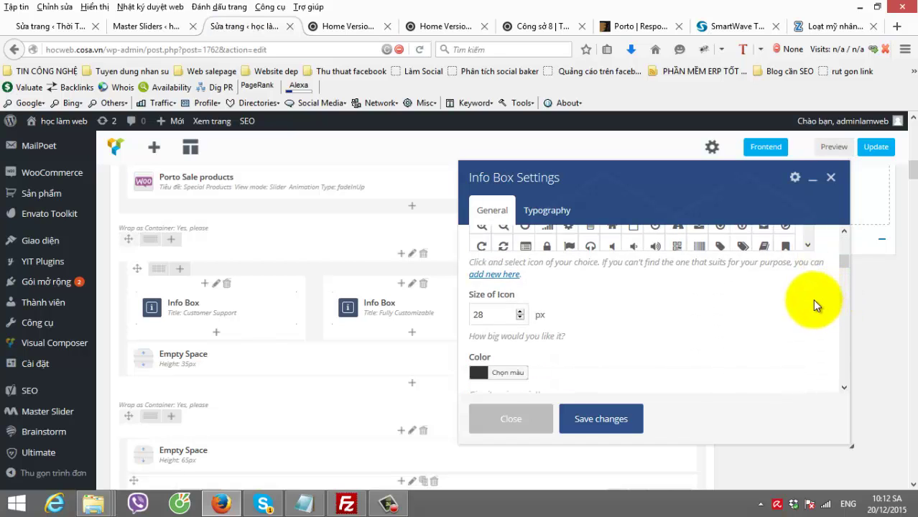
pyautogui.scroll(2, 685, 307)
pyautogui.scroll(-4, 675, 308)
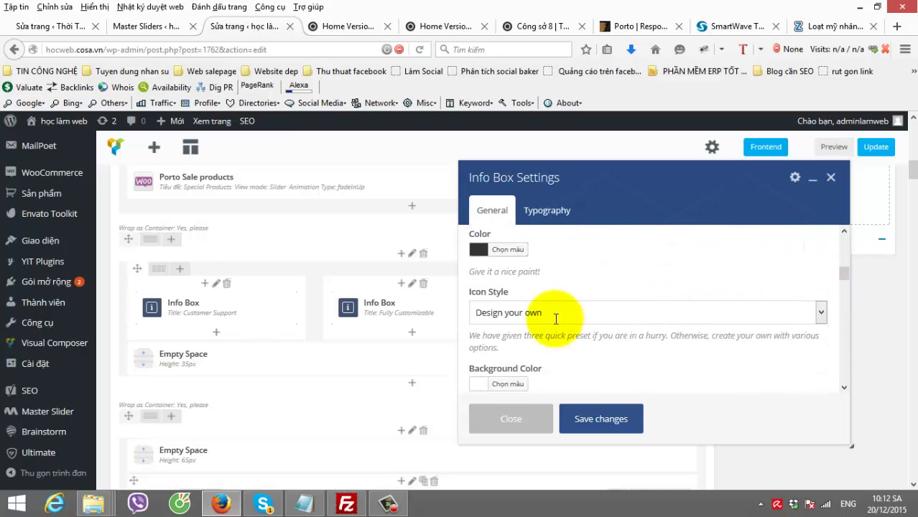
pyautogui.click(531, 291)
pyautogui.click(535, 290)
pyautogui.scroll(-5, 565, 305)
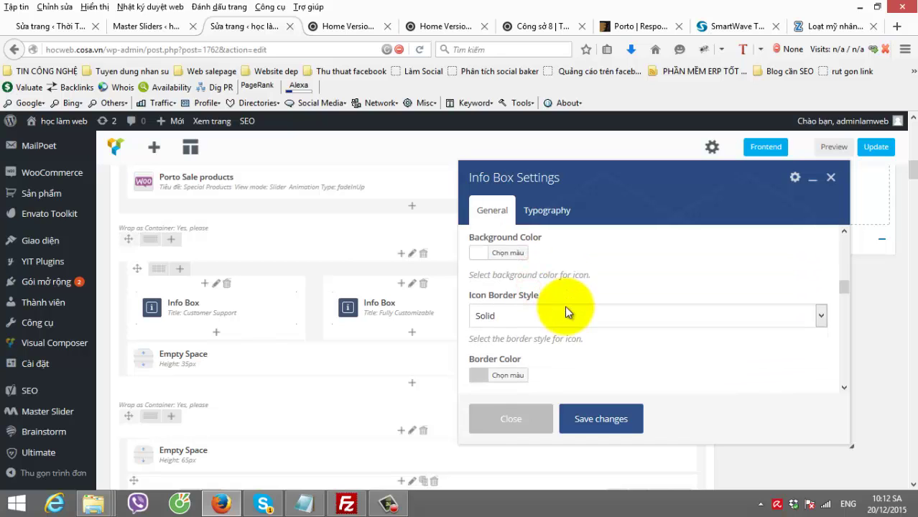
pyautogui.scroll(-1, 564, 305)
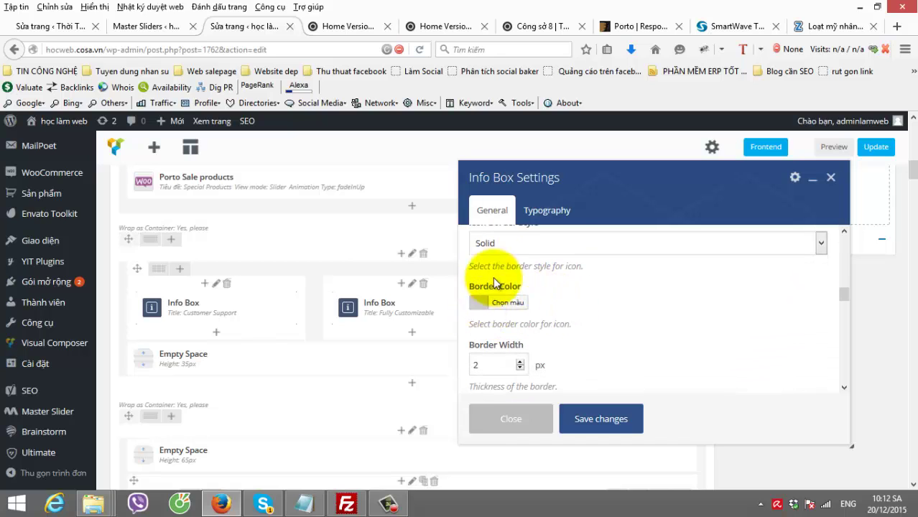
# - Compare the Info Box's border width and border radius settings with the round Customer Support icon in the page preview
pyautogui.click(350, 29)
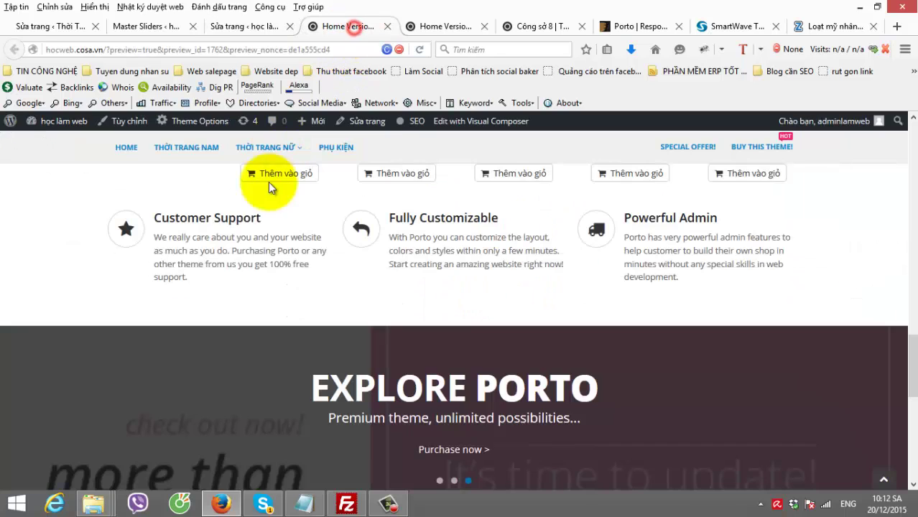
pyautogui.click(233, 27)
pyautogui.scroll(-2, 437, 270)
pyautogui.scroll(-5, 600, 308)
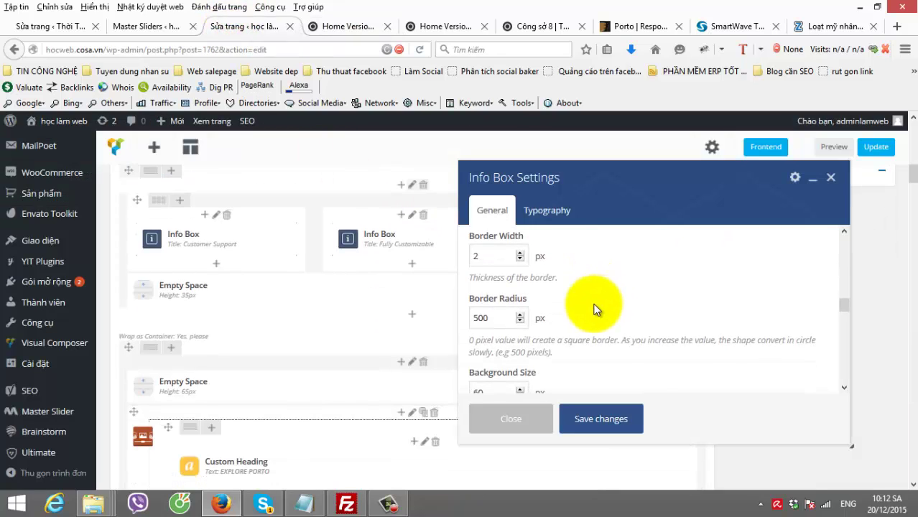
pyautogui.scroll(-3, 574, 301)
pyautogui.click(500, 244)
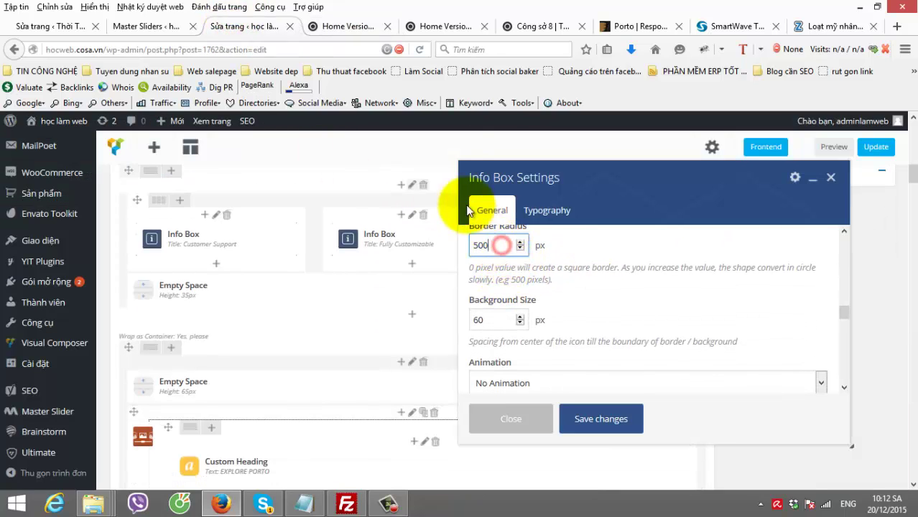
pyautogui.click(357, 26)
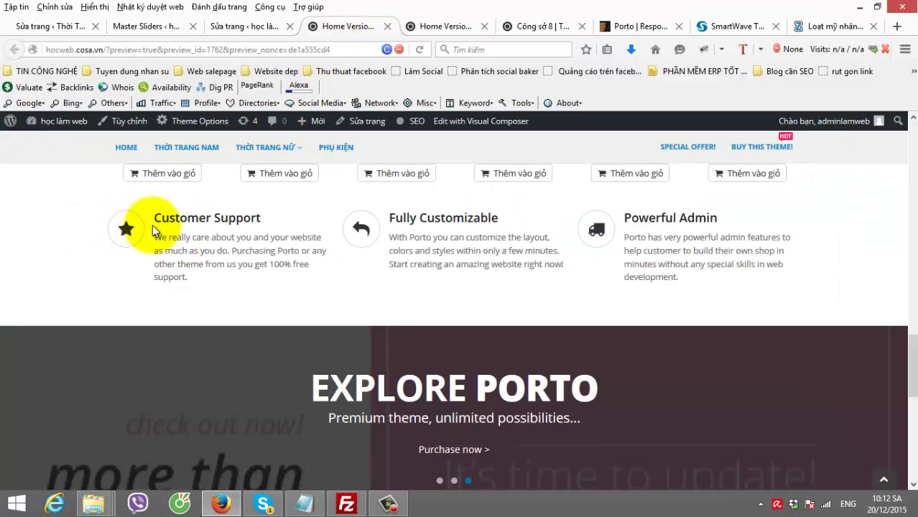
pyautogui.click(260, 28)
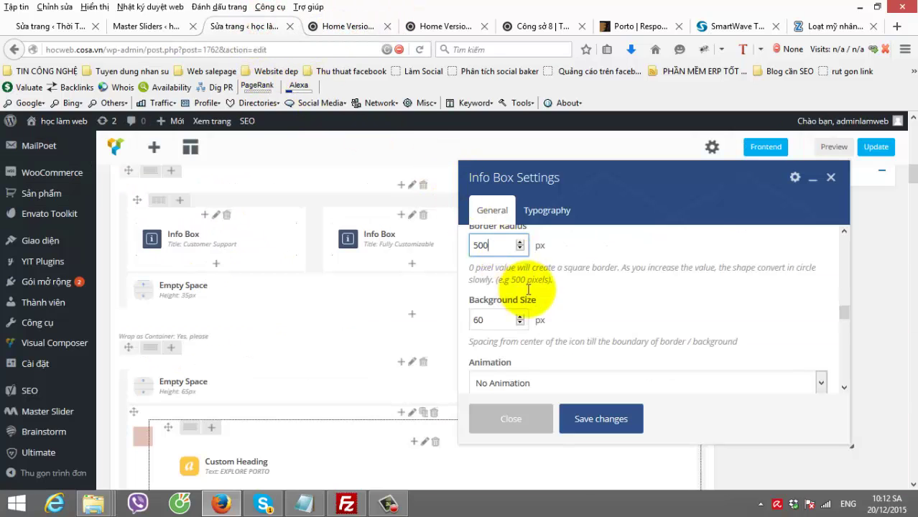
# - Review the Customer Support Info Box's background size, animation, title and description settings, and close them without saving
pyautogui.scroll(-4, 543, 316)
pyautogui.scroll(-4, 549, 324)
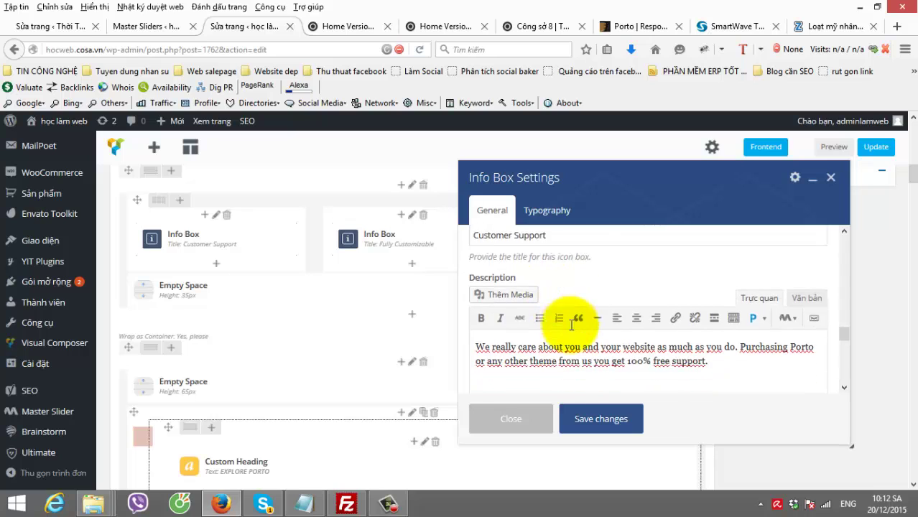
pyautogui.scroll(4, 567, 326)
pyautogui.scroll(4, 560, 309)
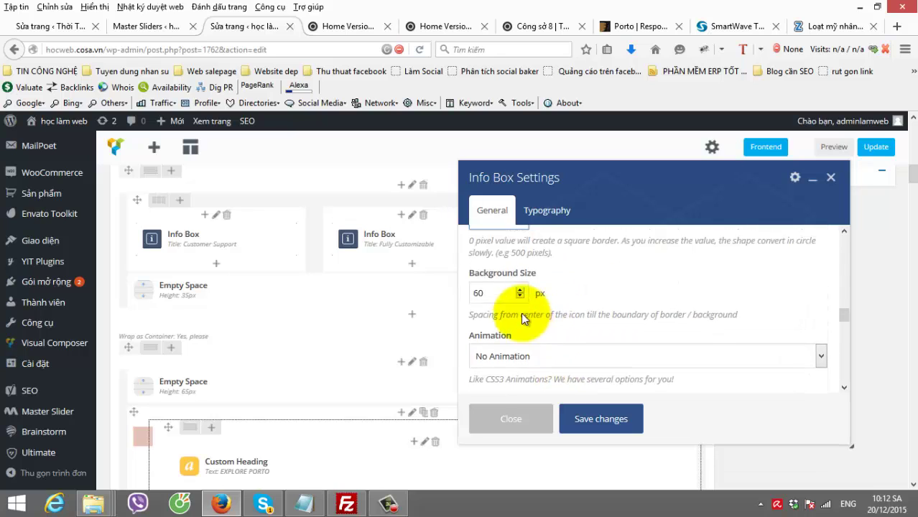
pyautogui.scroll(3, 521, 307)
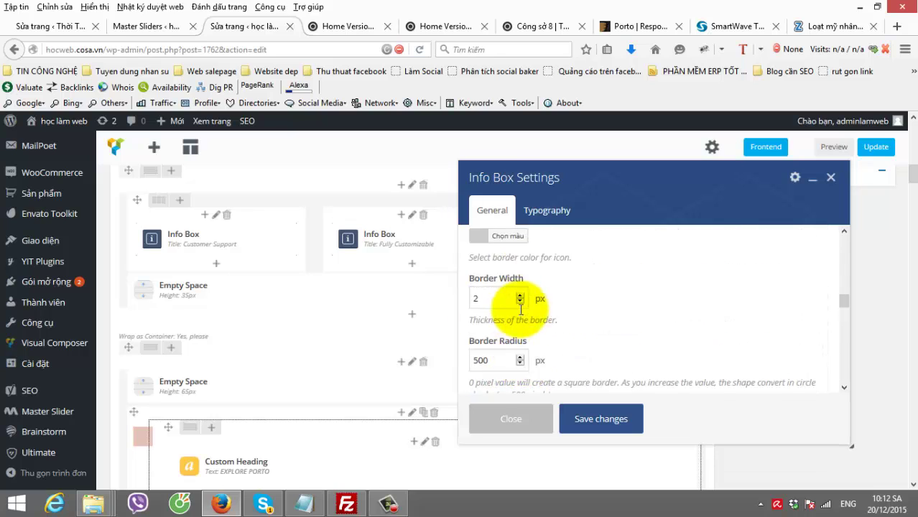
pyautogui.click(351, 27)
pyautogui.scroll(-3, 334, 199)
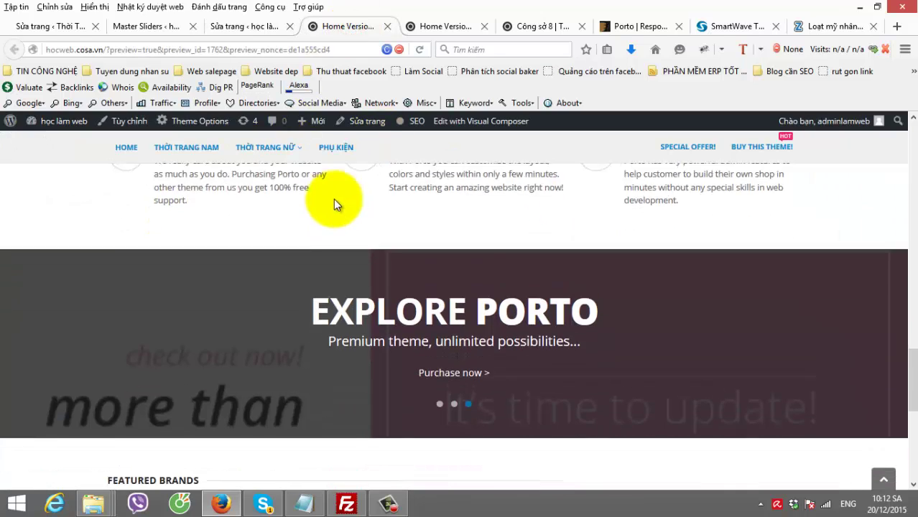
pyautogui.click(242, 26)
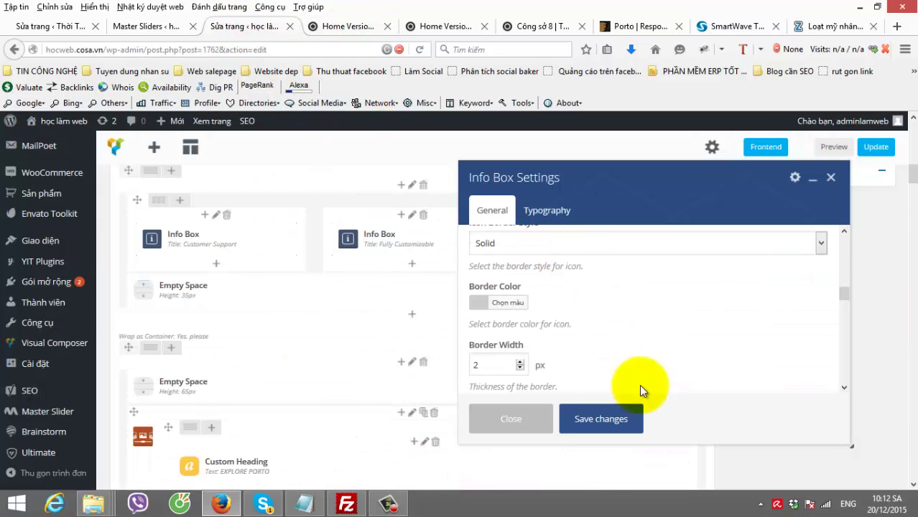
pyautogui.click(507, 420)
# - Match the EXPLORE PORTO slider in the page preview with its carousel container and Custom Heading elements in the page editor
pyautogui.scroll(-4, 316, 323)
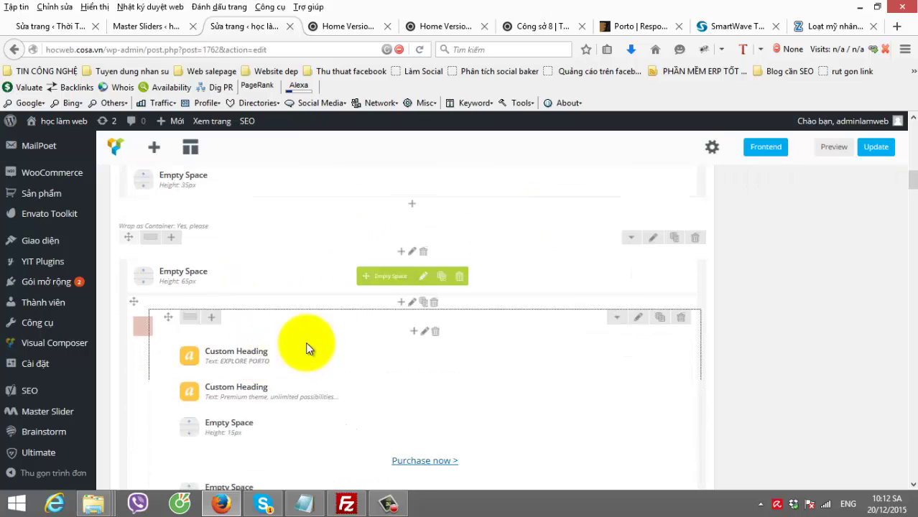
pyautogui.click(355, 29)
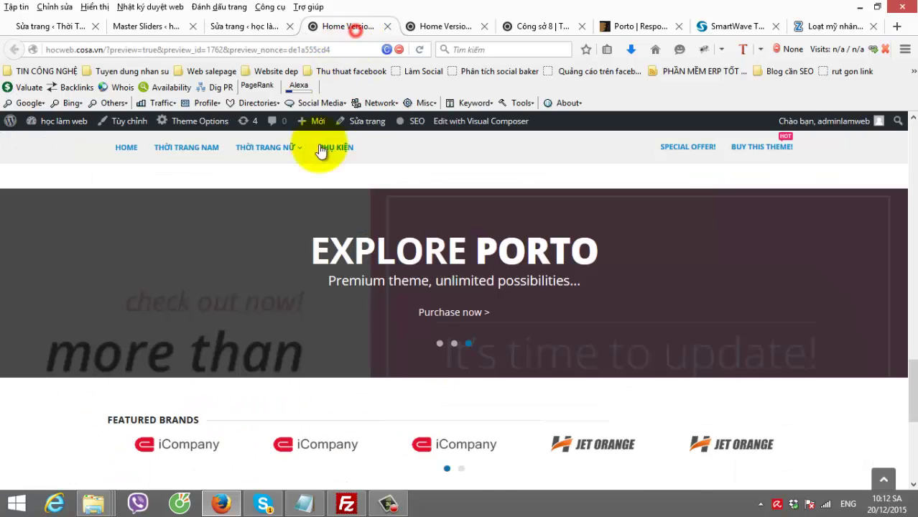
pyautogui.scroll(-2, 309, 180)
pyautogui.scroll(4, 402, 301)
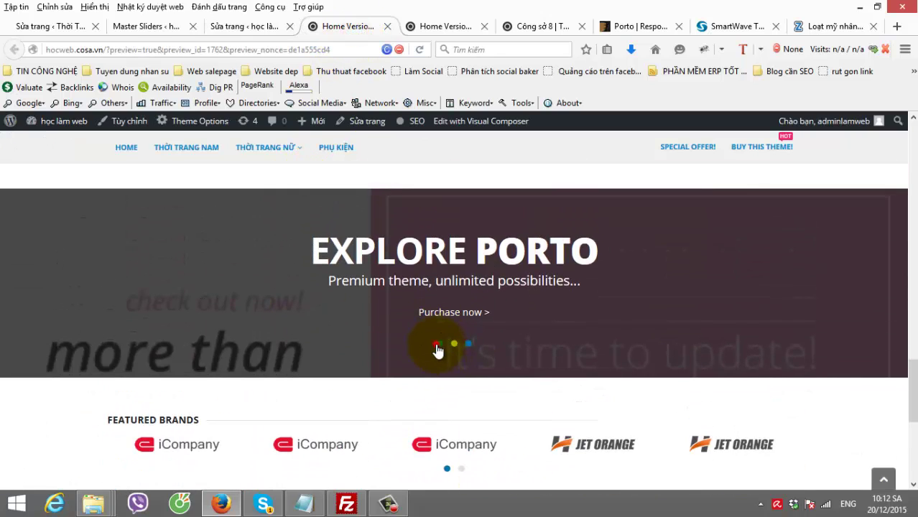
pyautogui.click(243, 23)
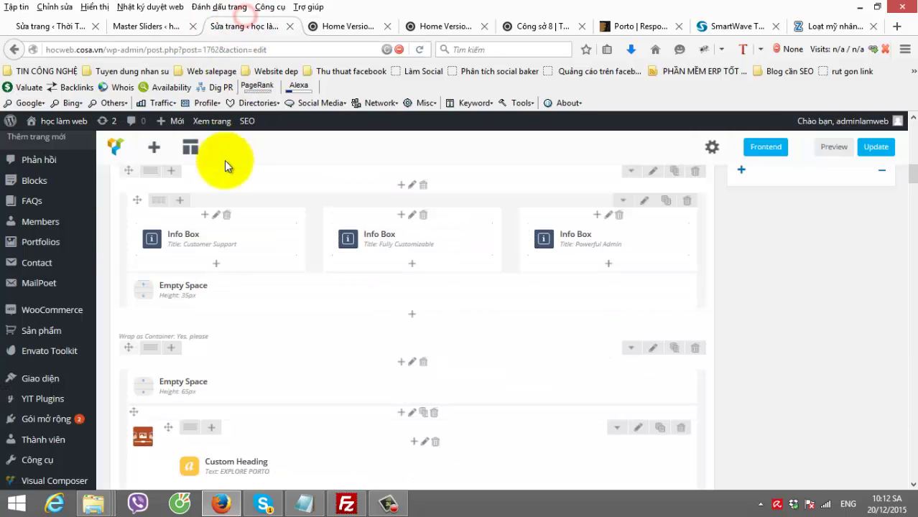
pyautogui.scroll(-5, 231, 179)
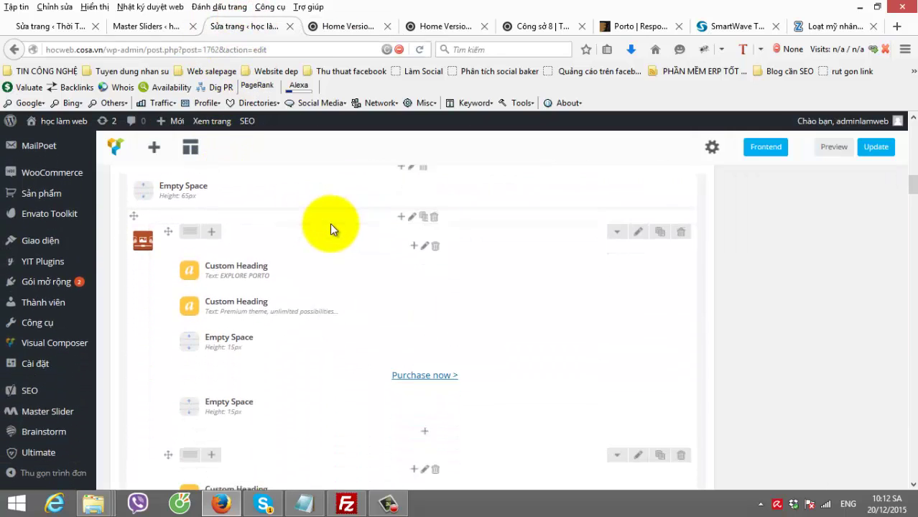
pyautogui.scroll(-2, 438, 248)
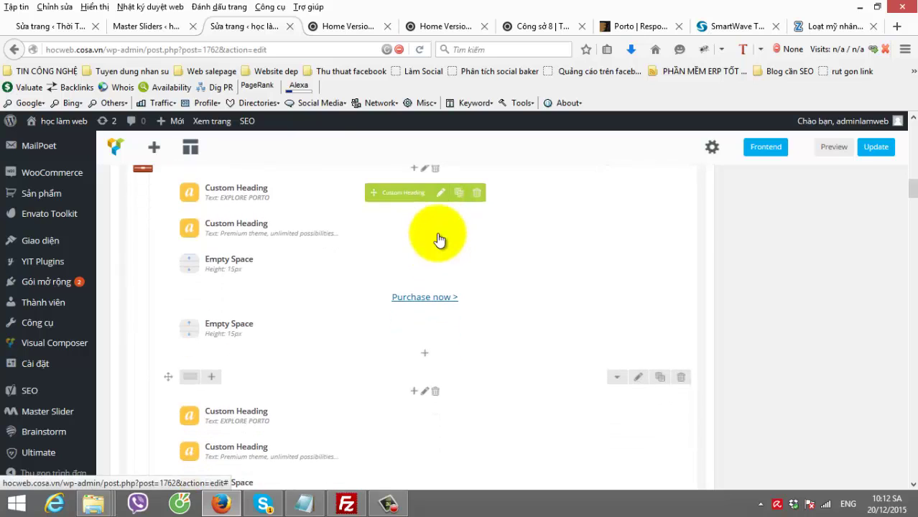
pyautogui.scroll(3, 453, 261)
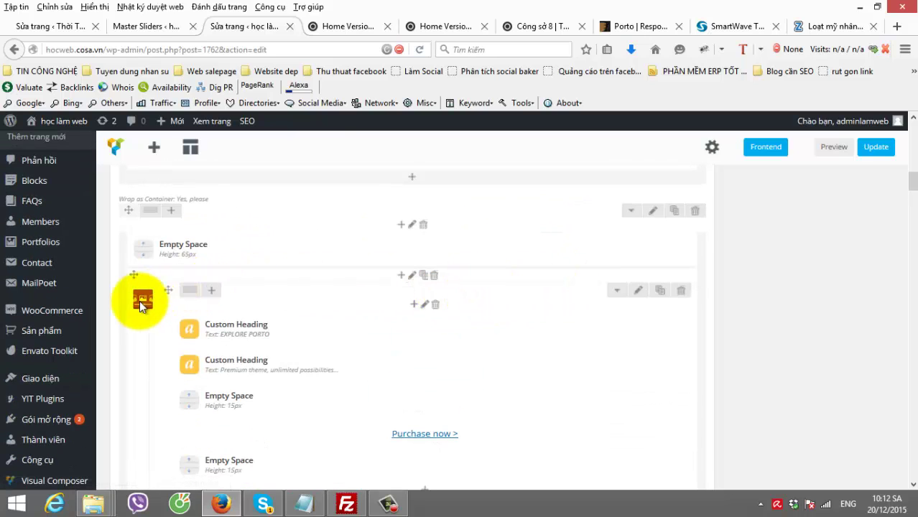
# - Open the list of elements available for the EXPLORE PORTO carousel and look through it down to the Porto and widget elements
pyautogui.click(402, 277)
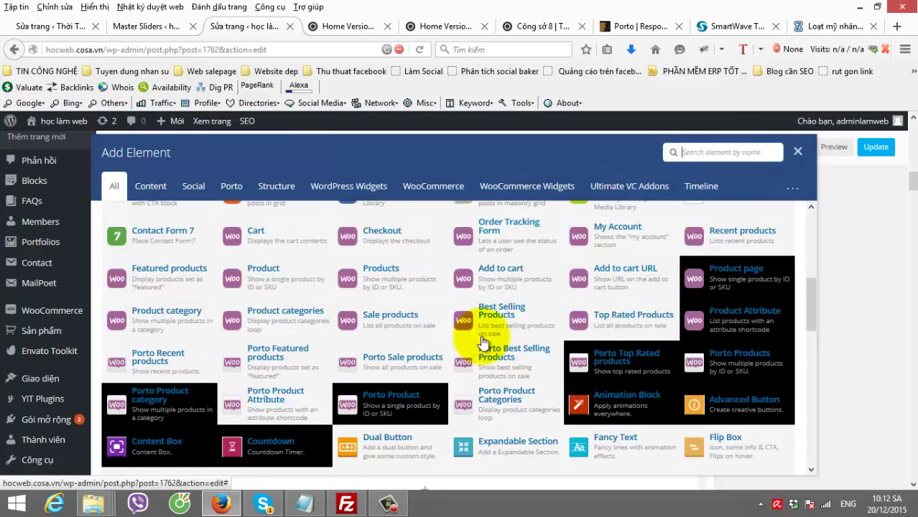
pyautogui.scroll(-4, 632, 320)
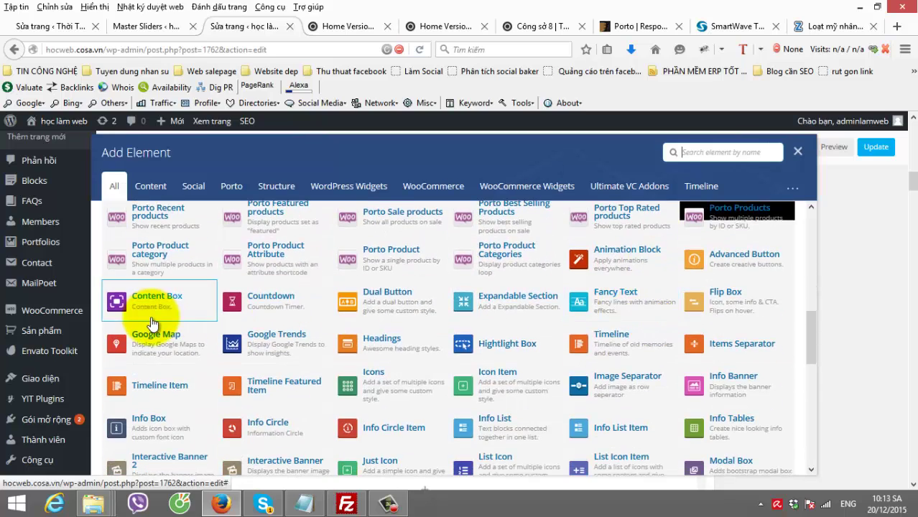
pyautogui.scroll(-3, 215, 309)
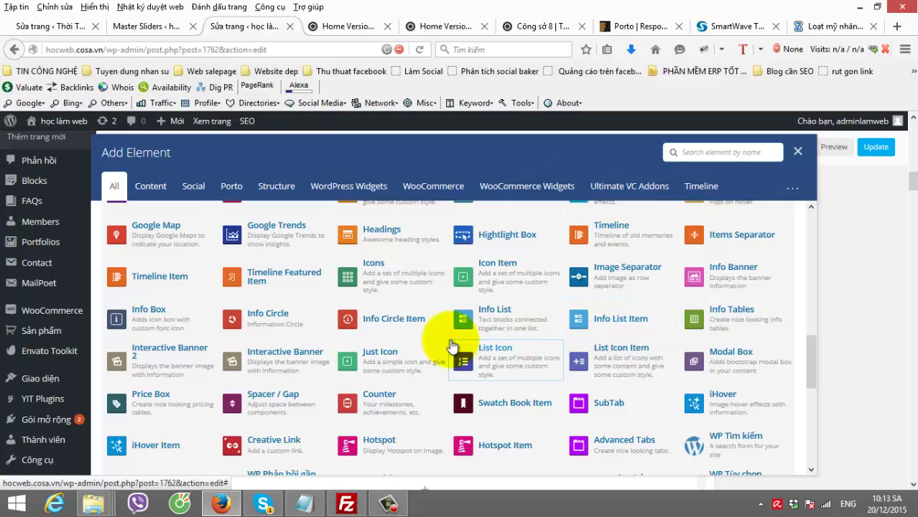
pyautogui.scroll(1, 457, 352)
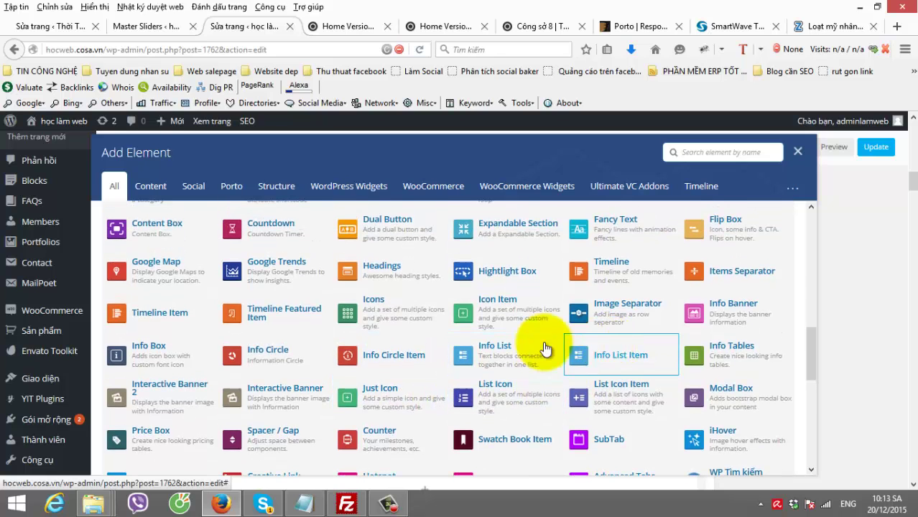
pyautogui.scroll(-2, 546, 348)
pyautogui.scroll(2, 736, 388)
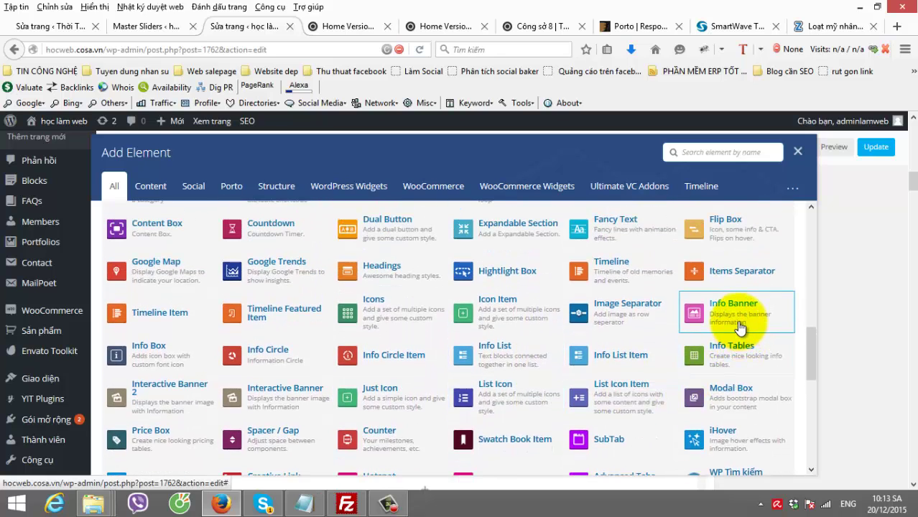
pyautogui.scroll(1, 740, 327)
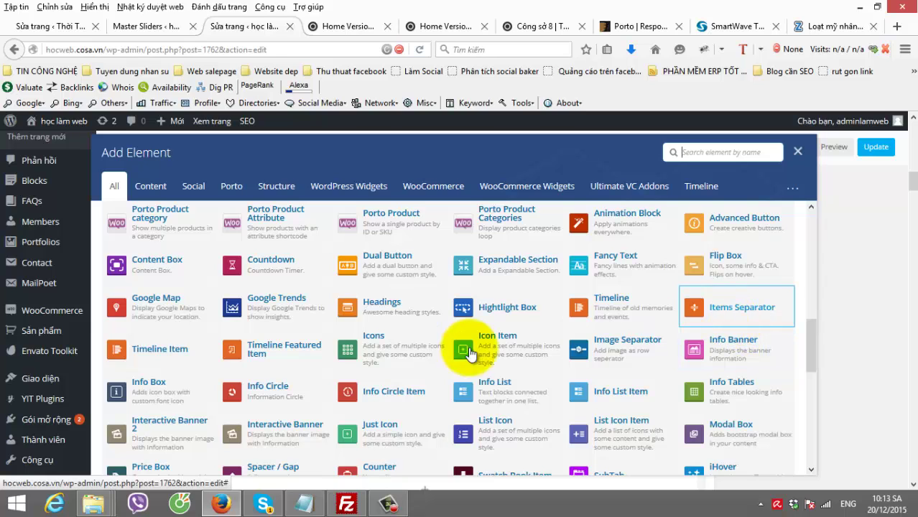
pyautogui.scroll(2, 461, 348)
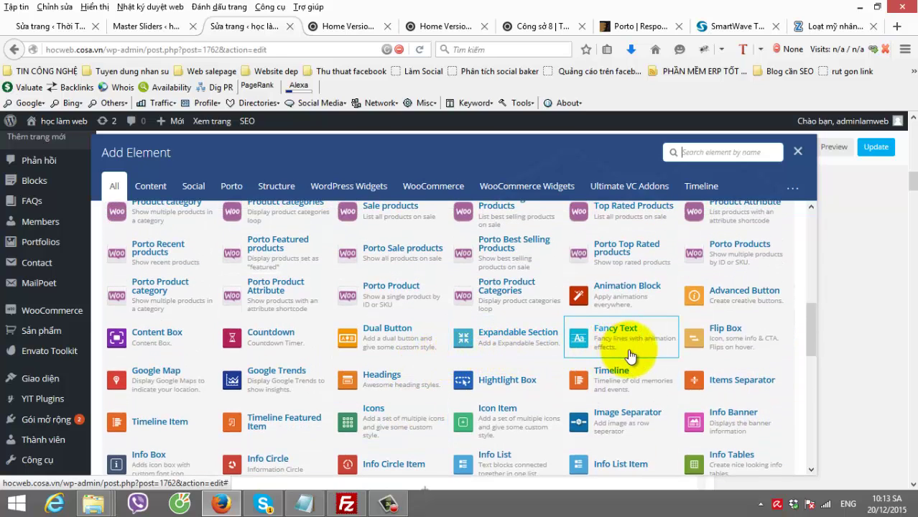
pyautogui.scroll(-7, 578, 356)
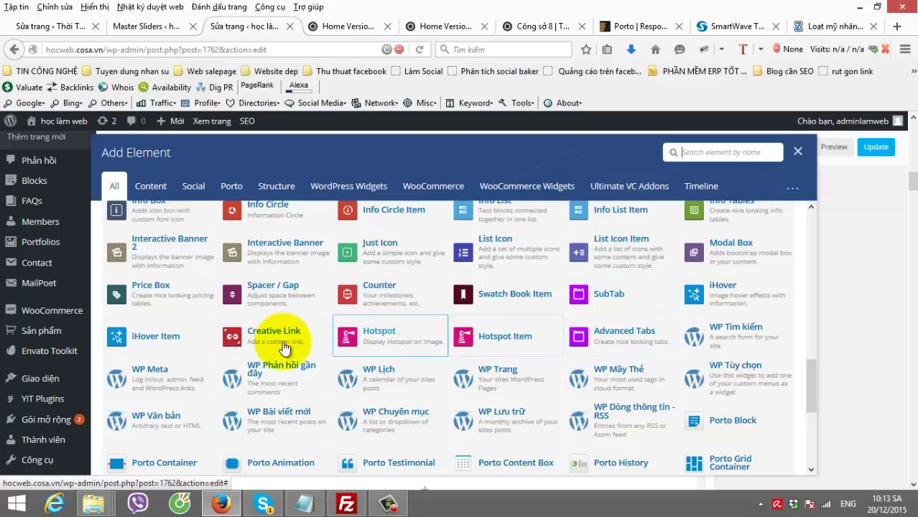
pyautogui.scroll(-6, 201, 355)
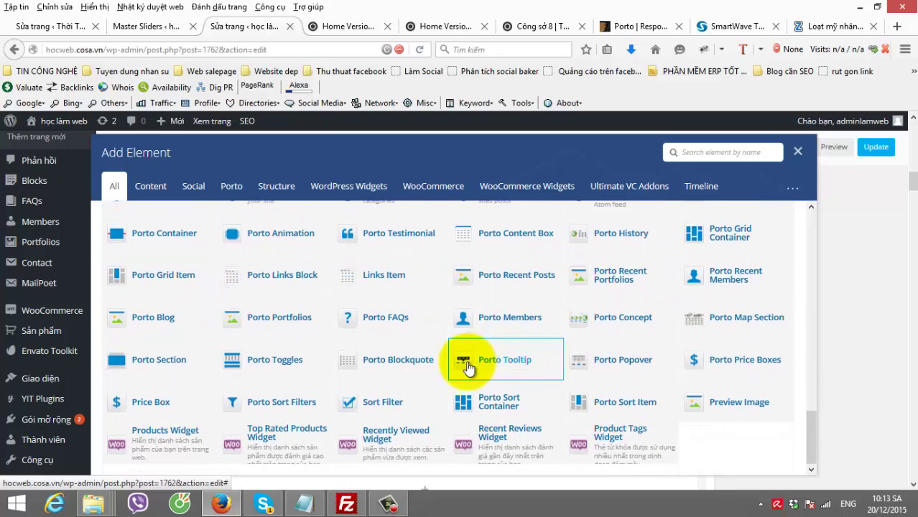
# - Recheck the full element list for a carousel element, covering the basic content, WooCommerce, info box and interactive banner entries
pyautogui.scroll(7, 468, 366)
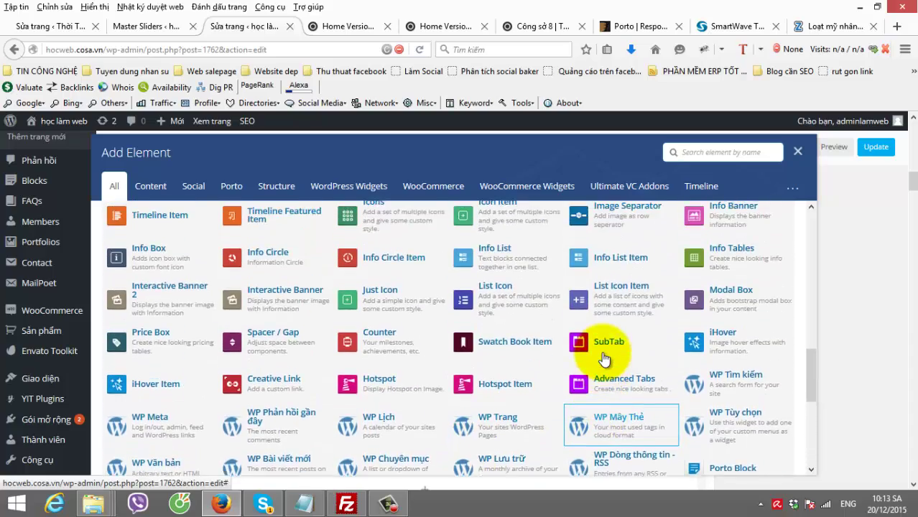
pyautogui.scroll(6, 603, 357)
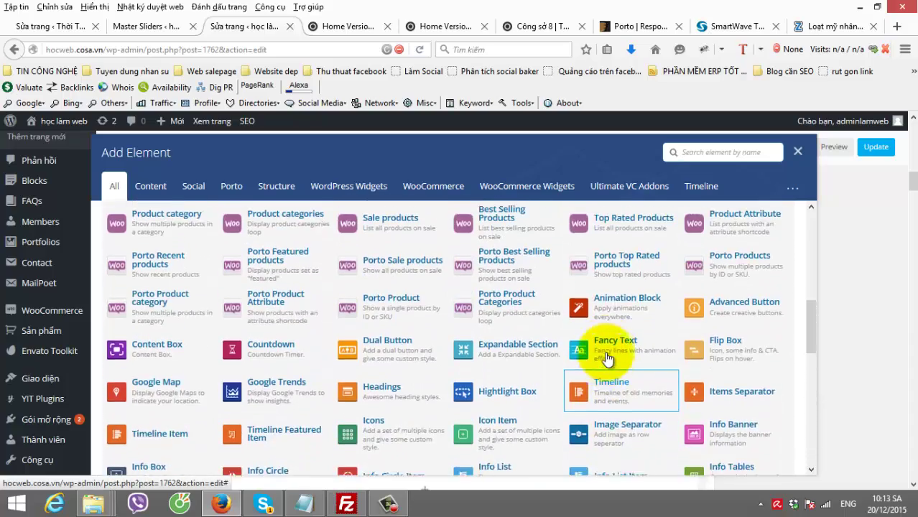
pyautogui.scroll(5, 606, 359)
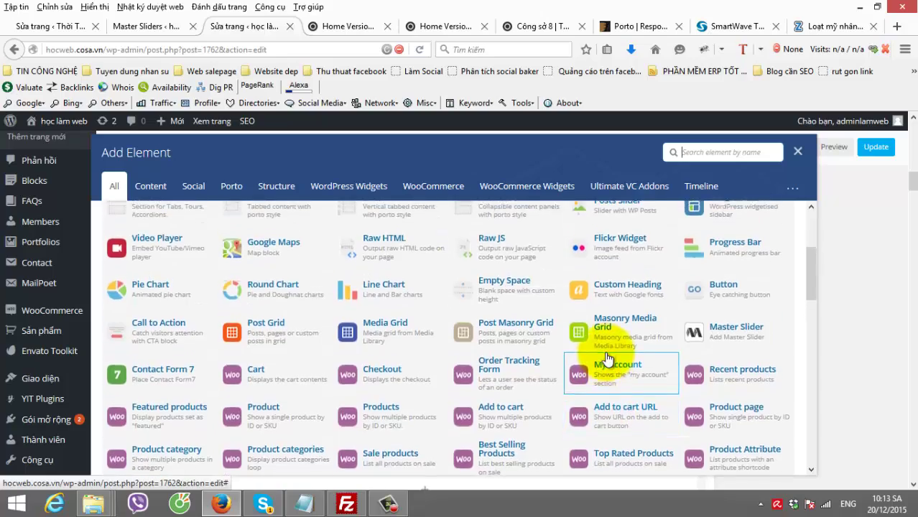
pyautogui.scroll(6, 606, 359)
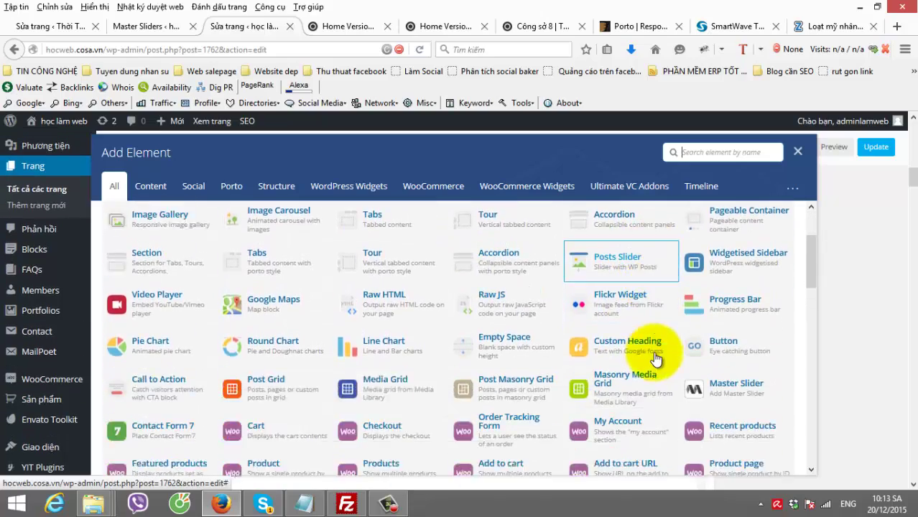
pyautogui.scroll(-6, 655, 359)
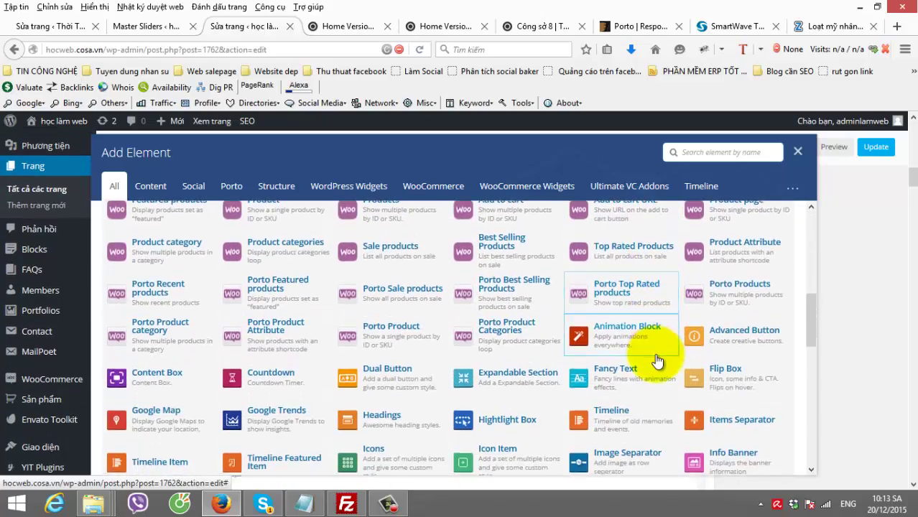
pyautogui.scroll(-2, 657, 360)
pyautogui.scroll(-1, 655, 360)
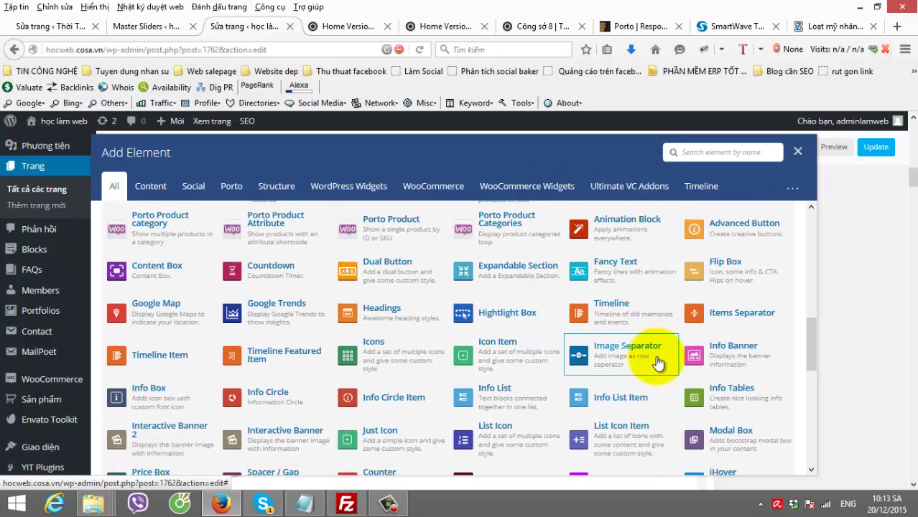
pyautogui.scroll(-2, 657, 362)
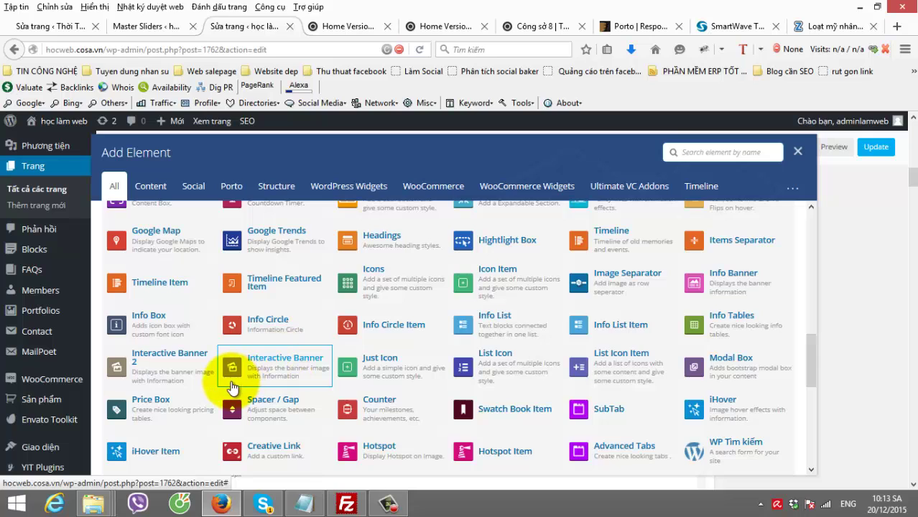
pyautogui.scroll(-1, 229, 387)
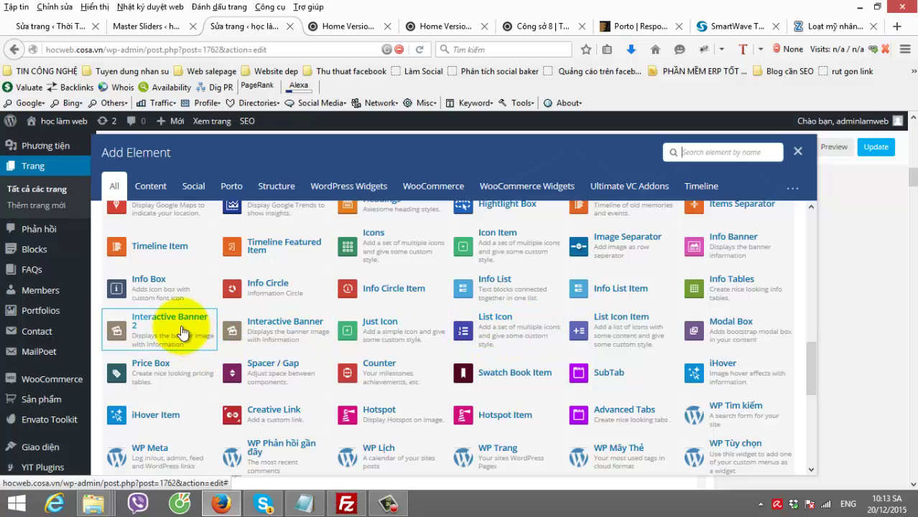
pyautogui.scroll(2, 181, 331)
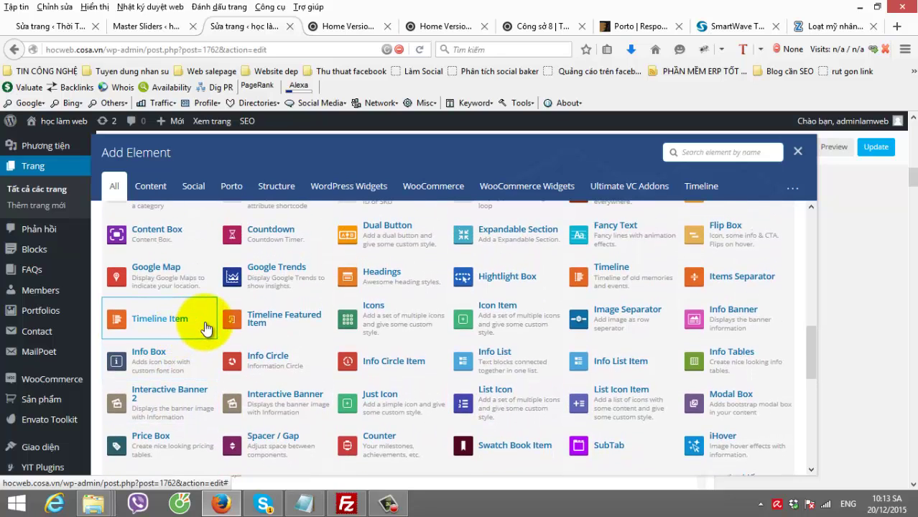
pyautogui.scroll(1, 205, 327)
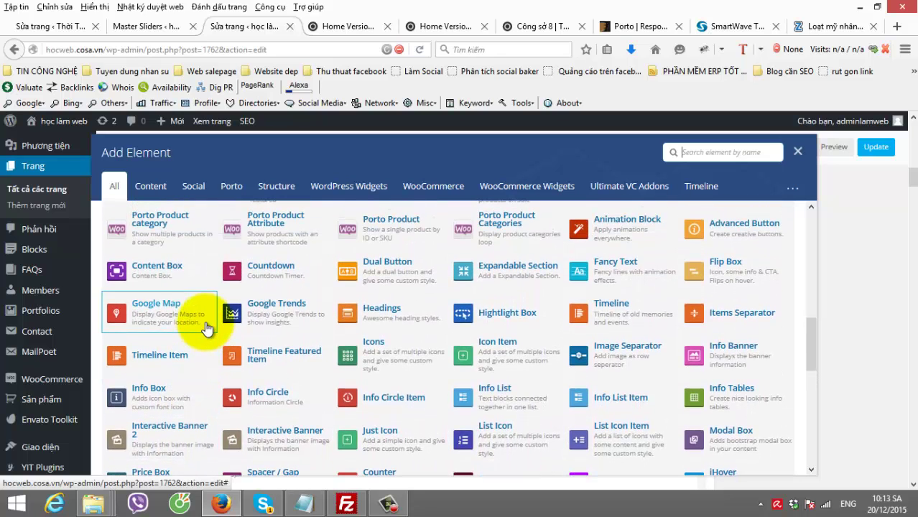
# - Examine the Content, WordPress Widgets, WooCommerce, WooCommerce Widgets, Porto, Timeline and Ultimate VC Addons element categories, and close the list without adding anything
pyautogui.click(158, 190)
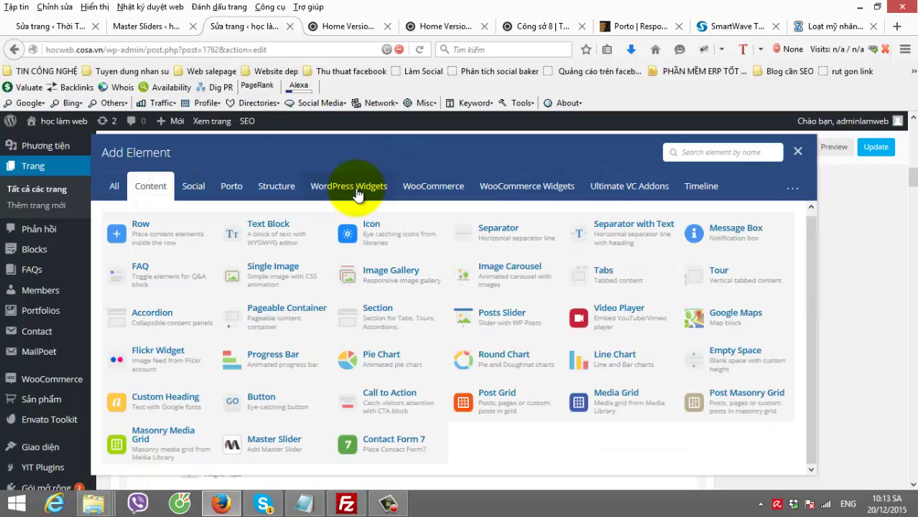
pyautogui.click(357, 193)
pyautogui.click(434, 186)
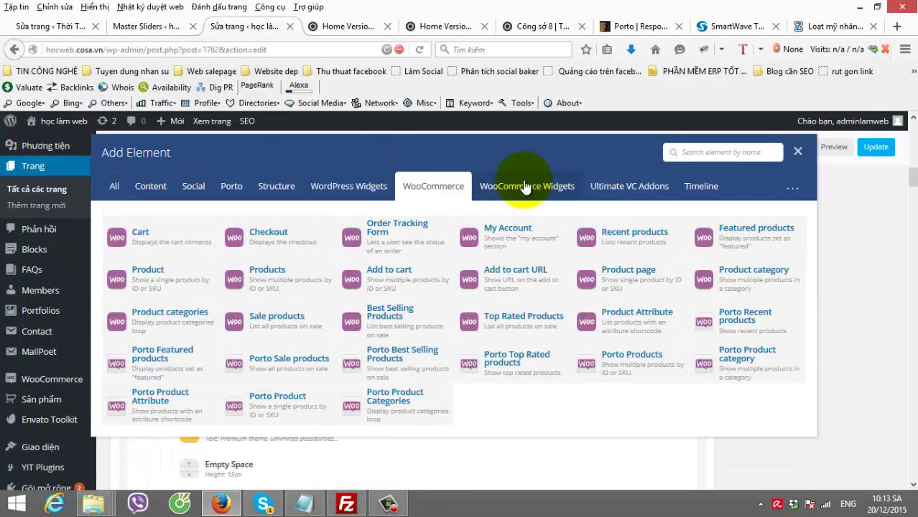
pyautogui.click(524, 185)
pyautogui.click(233, 190)
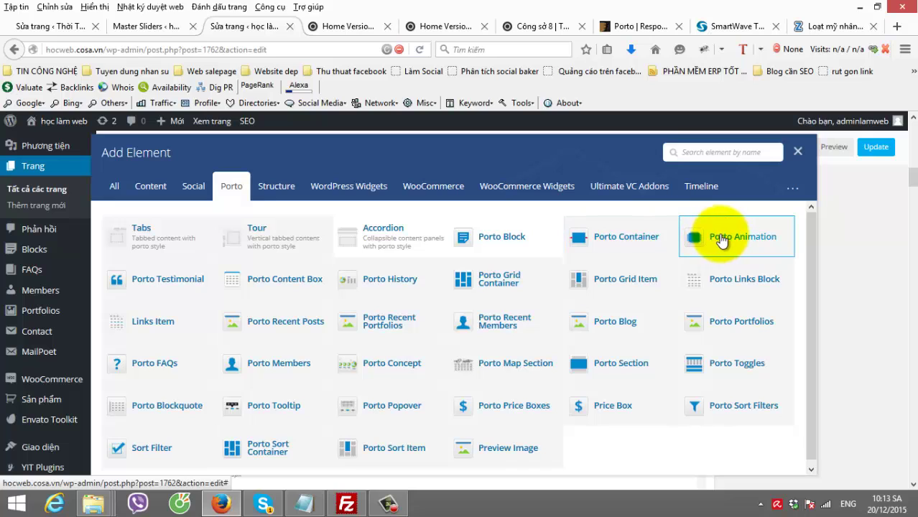
pyautogui.click(686, 190)
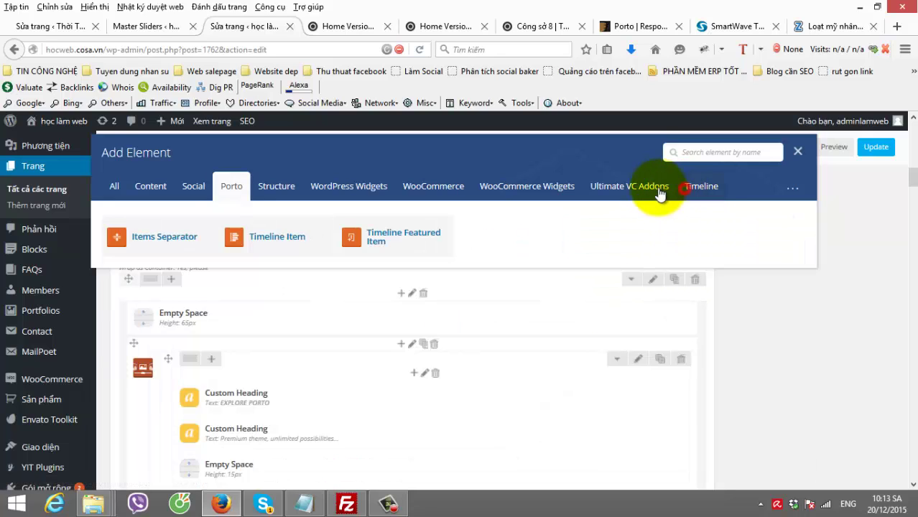
pyautogui.click(650, 191)
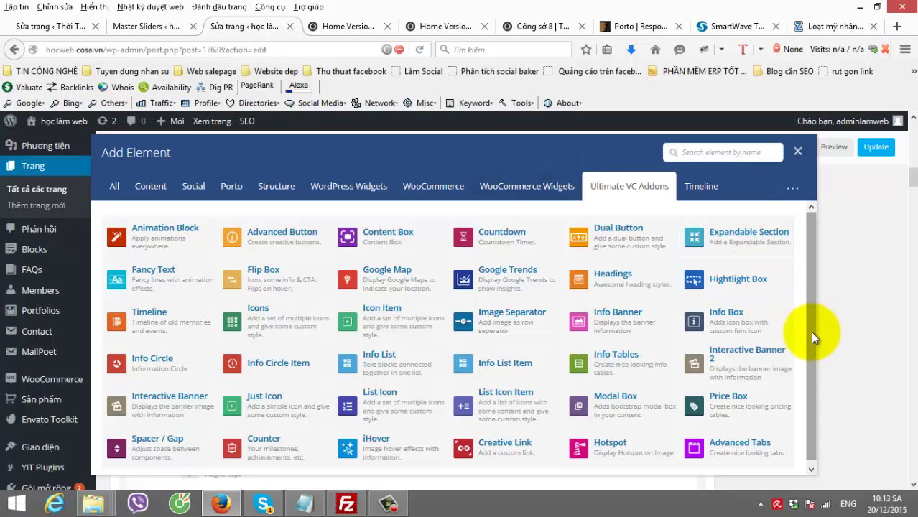
pyautogui.moveTo(810, 333); pyautogui.dragTo(804, 310)
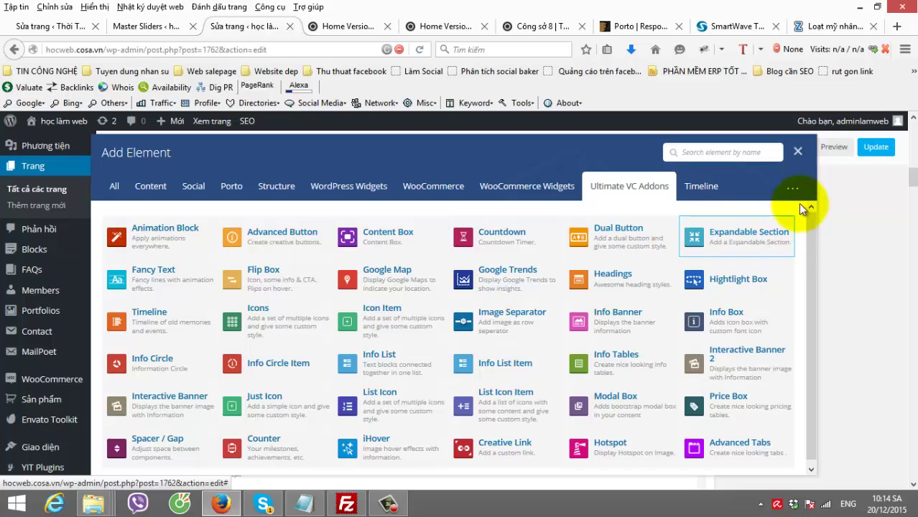
pyautogui.click(799, 149)
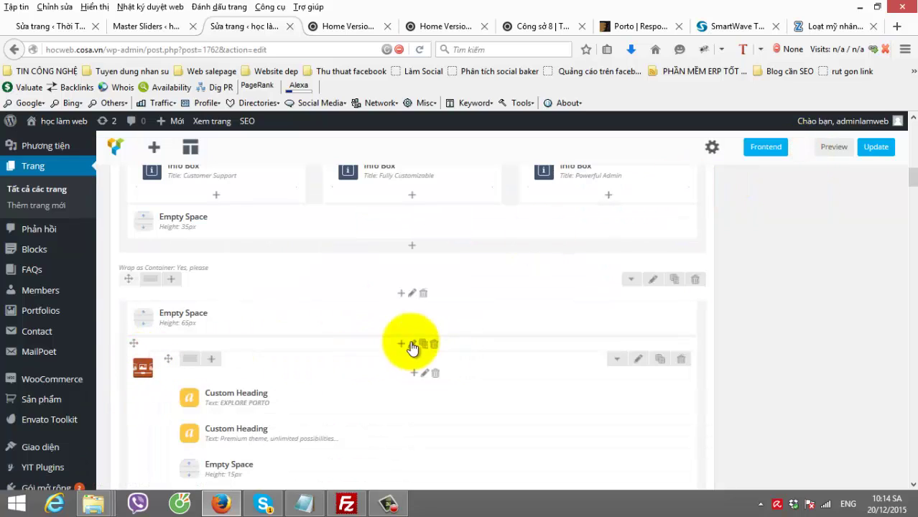
# - Look for the Advanced Carousel among the elements available for the column containing the slider, and close the list without adding anything
pyautogui.click(401, 292)
pyautogui.scroll(-3, 595, 280)
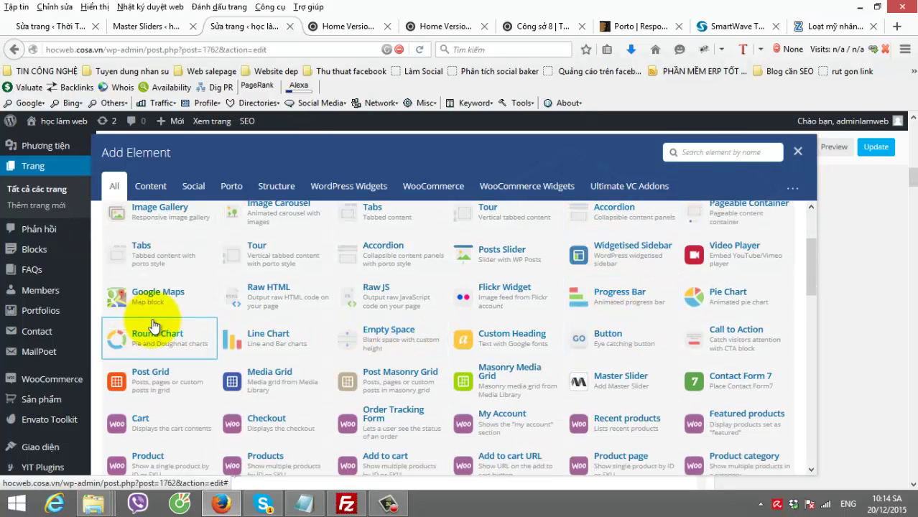
pyautogui.scroll(-3, 433, 284)
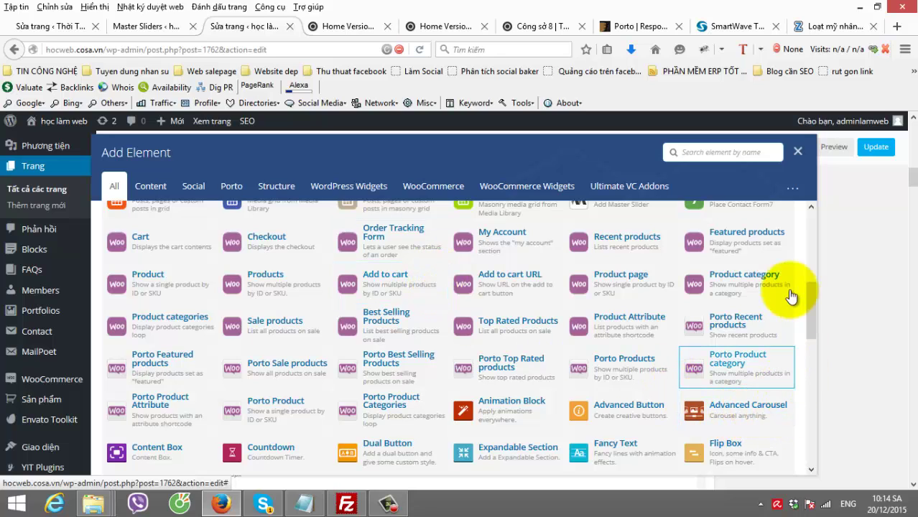
pyautogui.click(797, 151)
# - Review the text, link, font size and line height settings of the first slide's EXPLORE PORTO Custom Heading, and close them without saving
pyautogui.moveTo(259, 389); pyautogui.dragTo(427, 332)
pyautogui.scroll(-1, 426, 347)
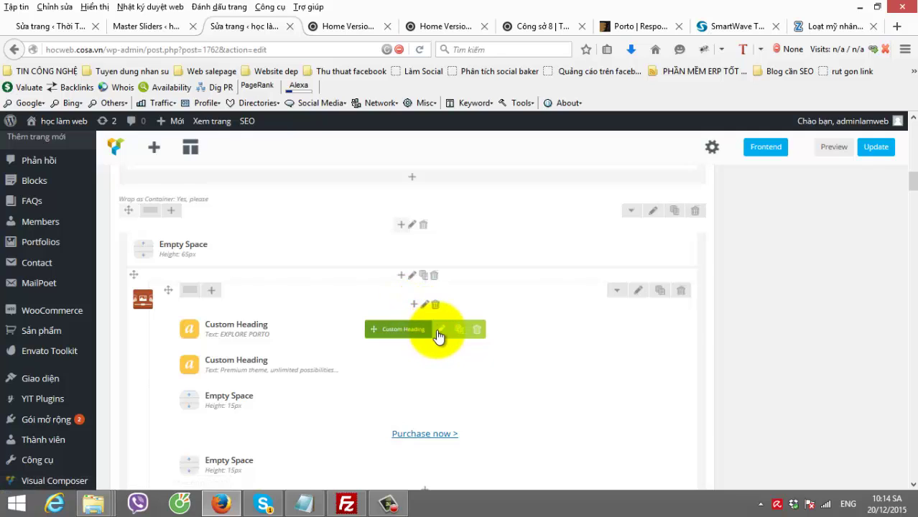
pyautogui.click(438, 329)
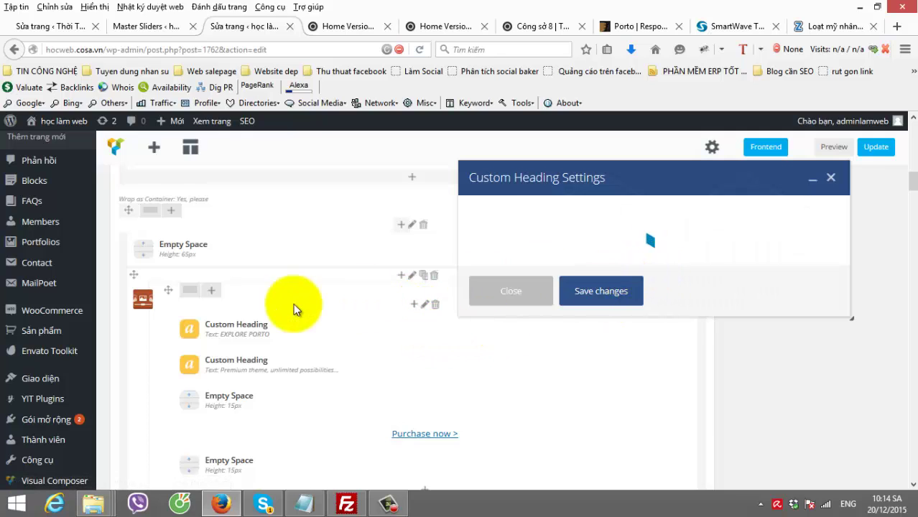
pyautogui.scroll(5, 664, 287)
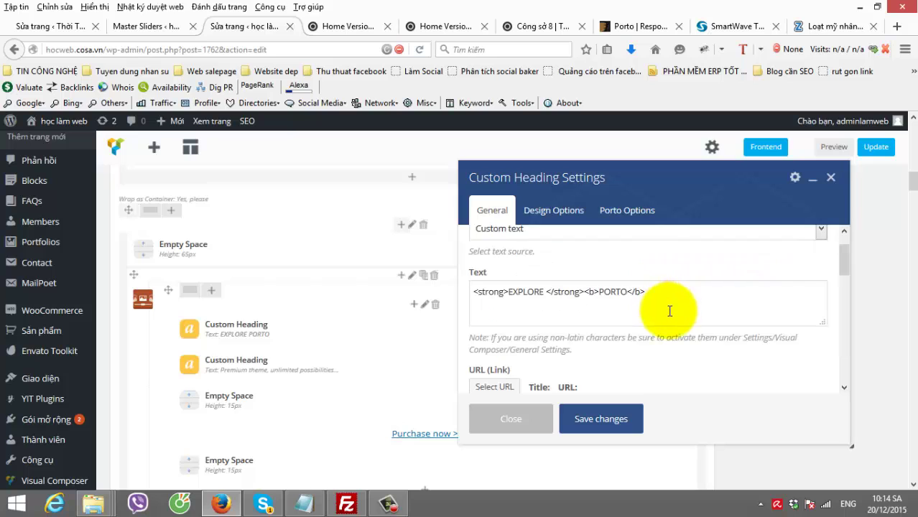
pyautogui.scroll(-2, 668, 309)
pyautogui.scroll(-4, 665, 327)
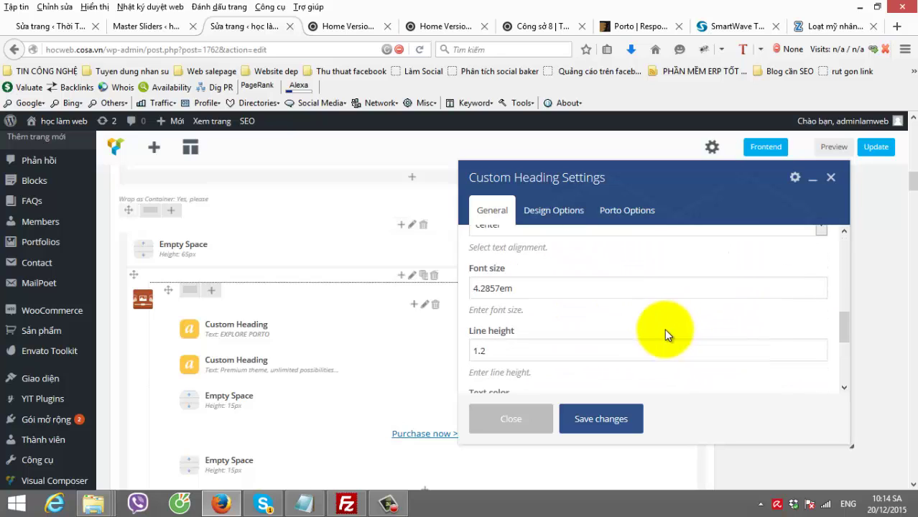
pyautogui.scroll(6, 662, 329)
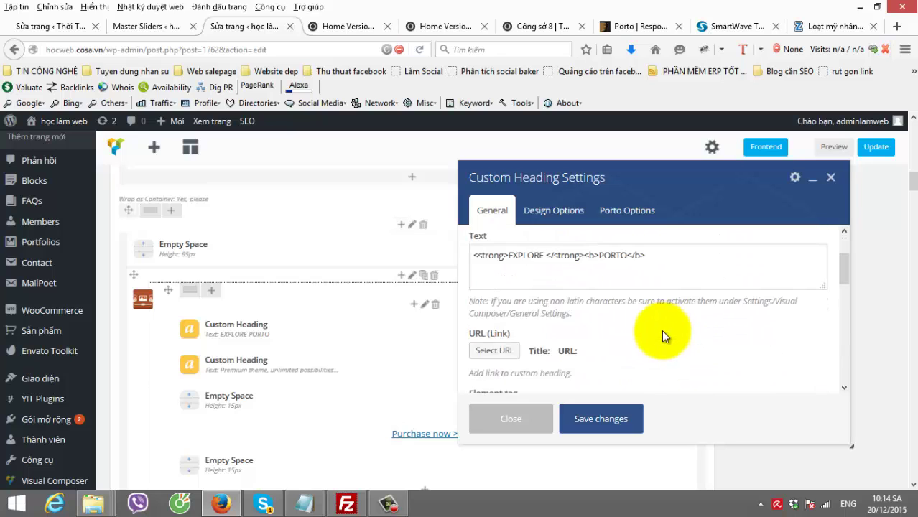
pyautogui.click(529, 414)
# - Compare the EXPLORE PORTO slider in the page preview with the first and second slides' elements in the page editor
pyautogui.click(348, 26)
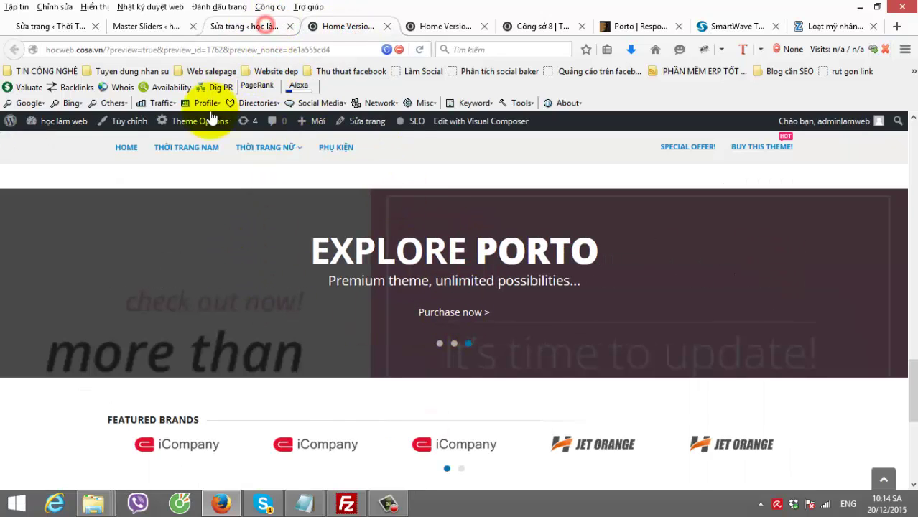
pyautogui.scroll(-2, 447, 281)
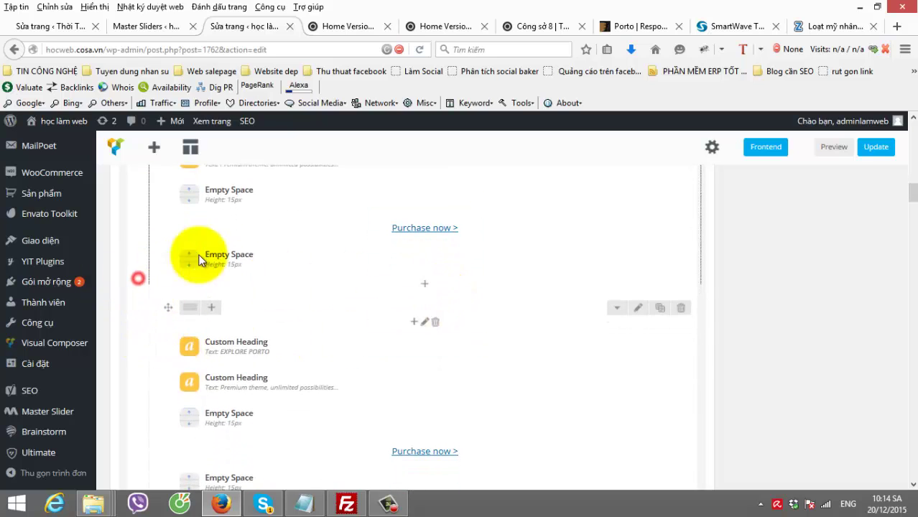
# - Examine the EXPLORE PORTO slider and its background in the page preview, together with the sections around it
pyautogui.scroll(-3, 194, 265)
pyautogui.click(349, 32)
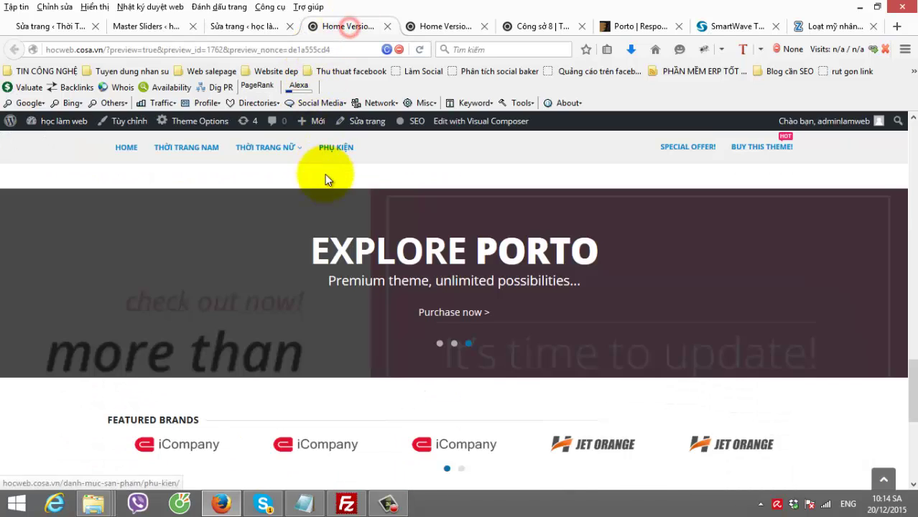
pyautogui.scroll(-2, 543, 260)
pyautogui.scroll(2, 517, 276)
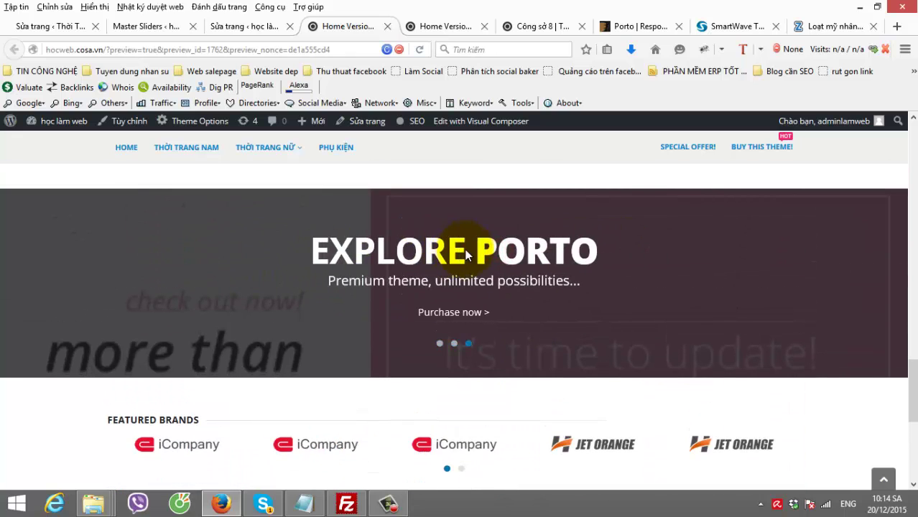
pyautogui.scroll(3, 215, 244)
pyautogui.scroll(-2, 143, 244)
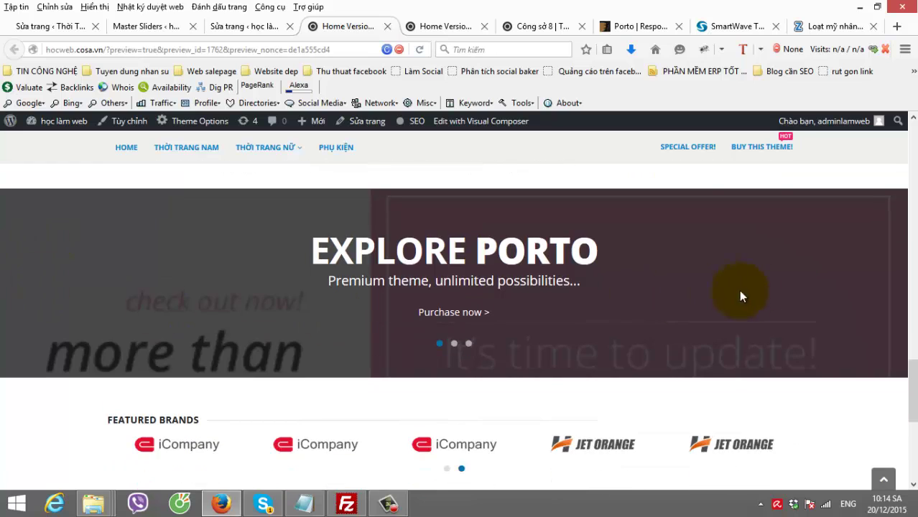
pyautogui.scroll(3, 529, 364)
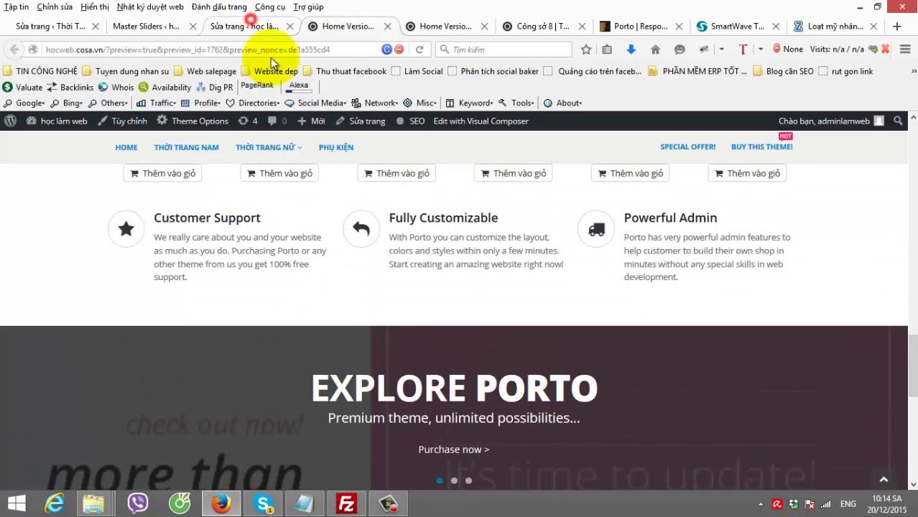
# - Review the General, Design Options and Animation settings of the first EXPLORE PORTO slide's inner row, and close them without saving
pyautogui.click(250, 21)
pyautogui.scroll(5, 674, 253)
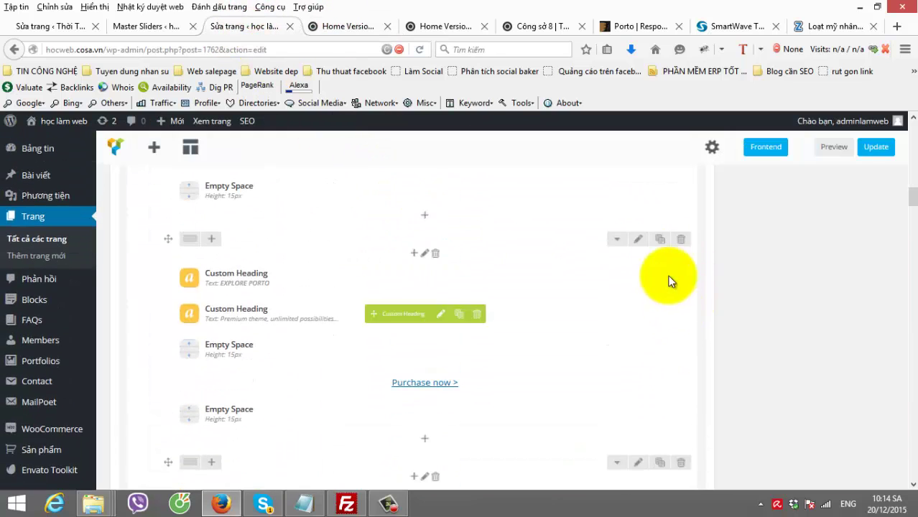
pyautogui.scroll(2, 671, 302)
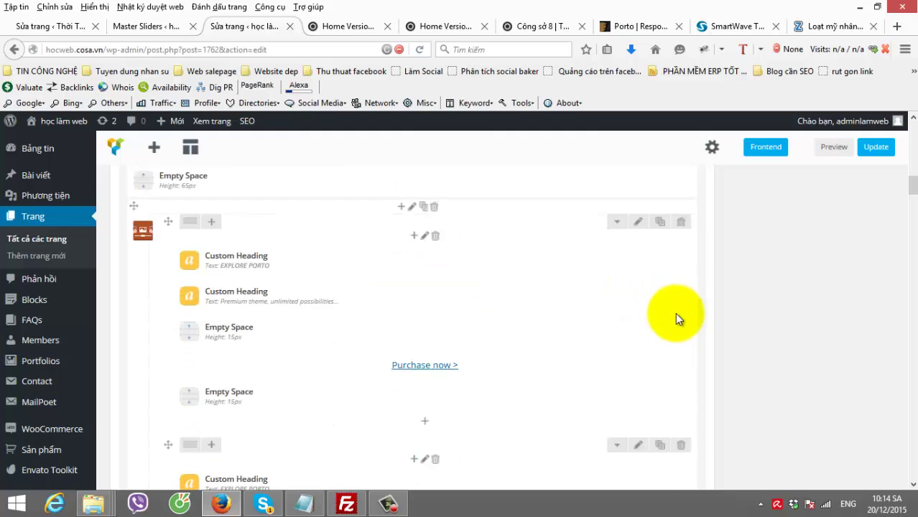
pyautogui.click(638, 224)
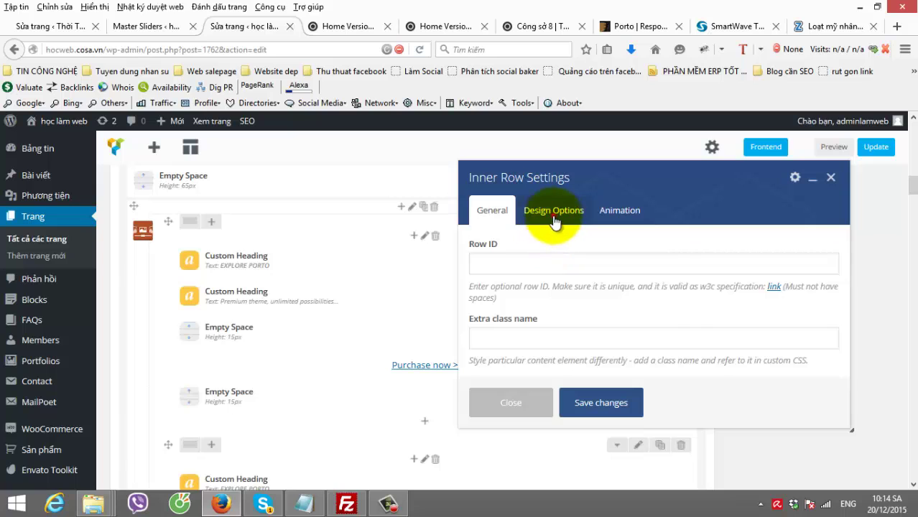
pyautogui.click(554, 216)
pyautogui.click(619, 210)
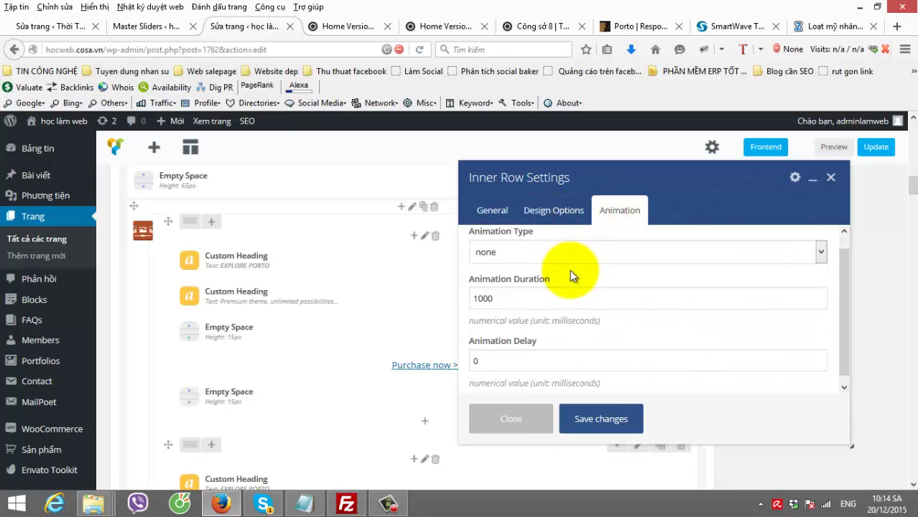
pyautogui.scroll(-5, 549, 276)
pyautogui.click(553, 211)
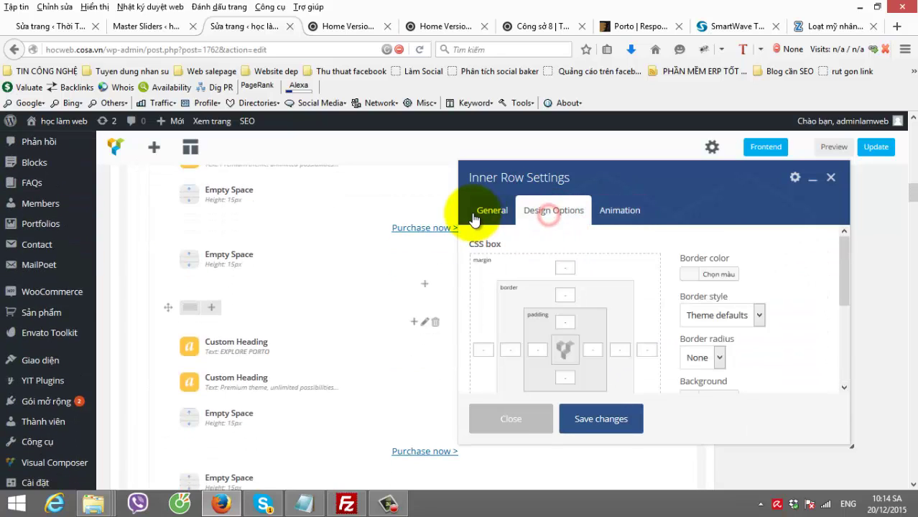
pyautogui.click(475, 211)
pyautogui.click(568, 212)
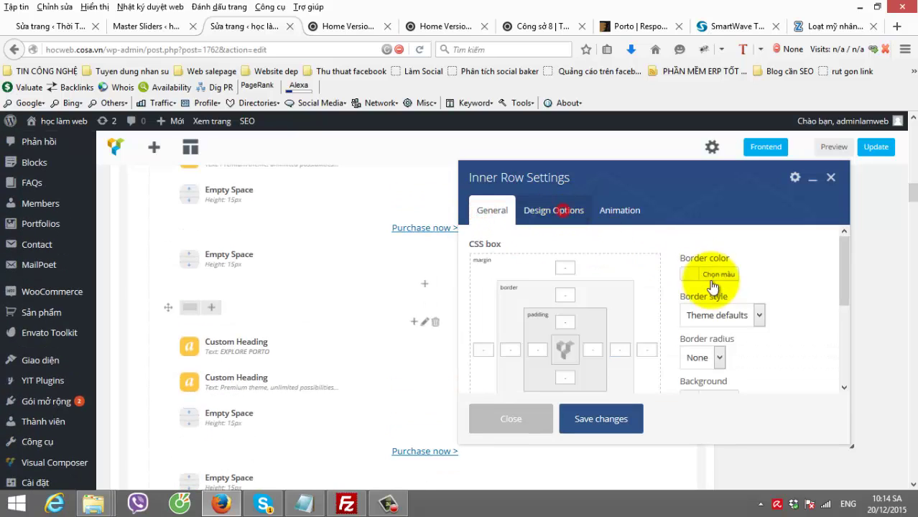
pyautogui.scroll(-4, 696, 323)
pyautogui.click(518, 424)
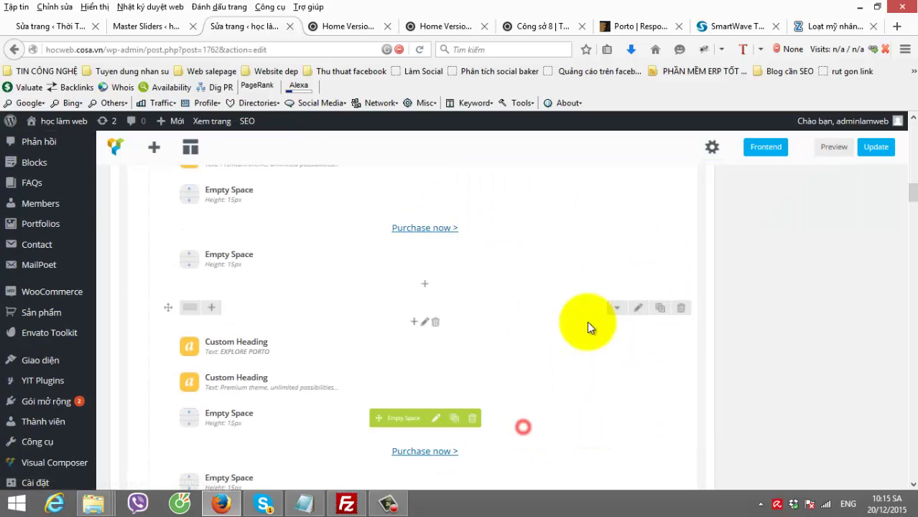
# - Review the background image, repeat, size, scroll effect and parallax settings of the row containing the EXPLORE PORTO slider, and close them without saving
pyautogui.scroll(5, 377, 332)
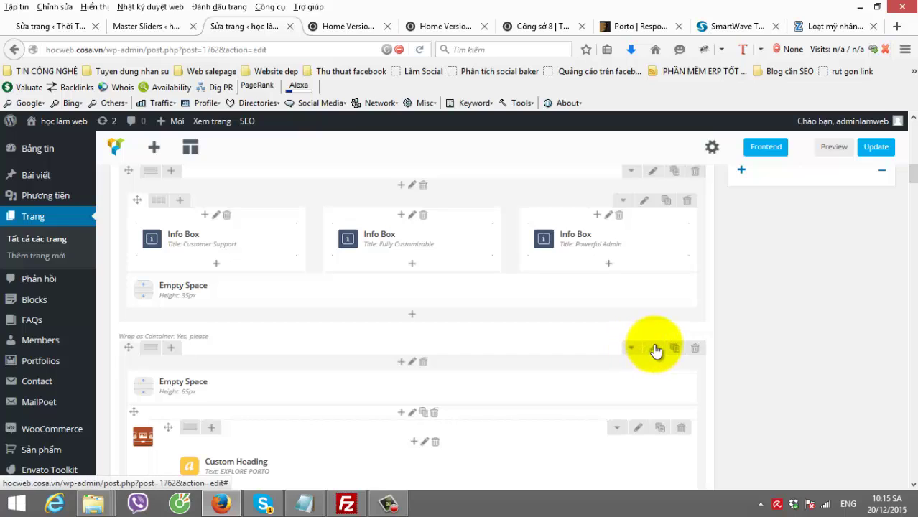
pyautogui.click(653, 348)
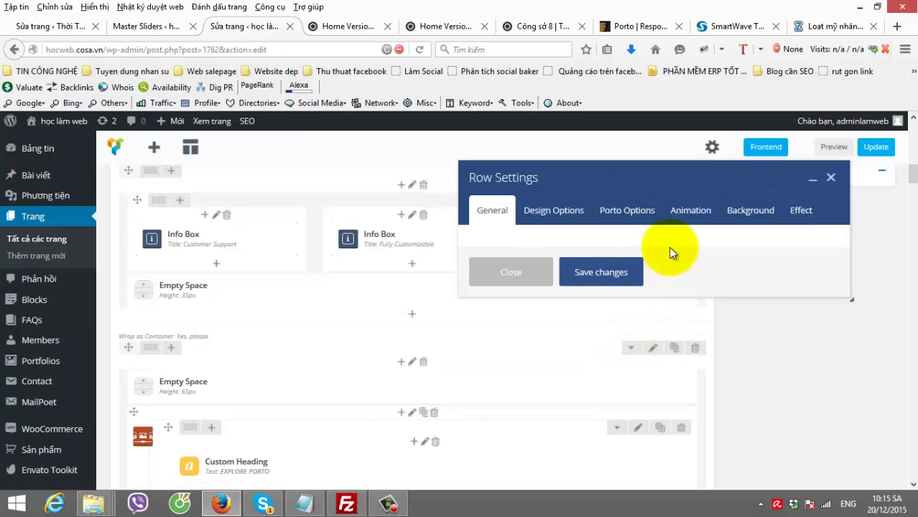
pyautogui.scroll(-5, 581, 284)
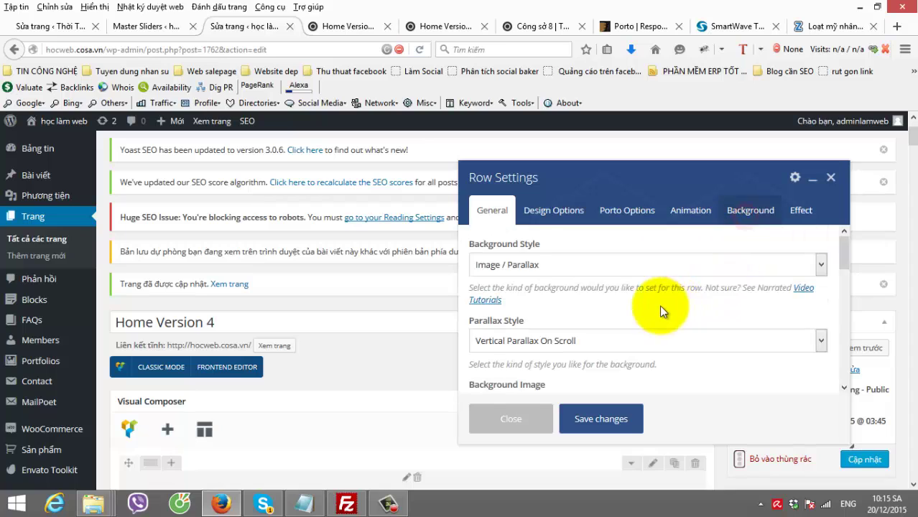
pyautogui.scroll(-3, 574, 301)
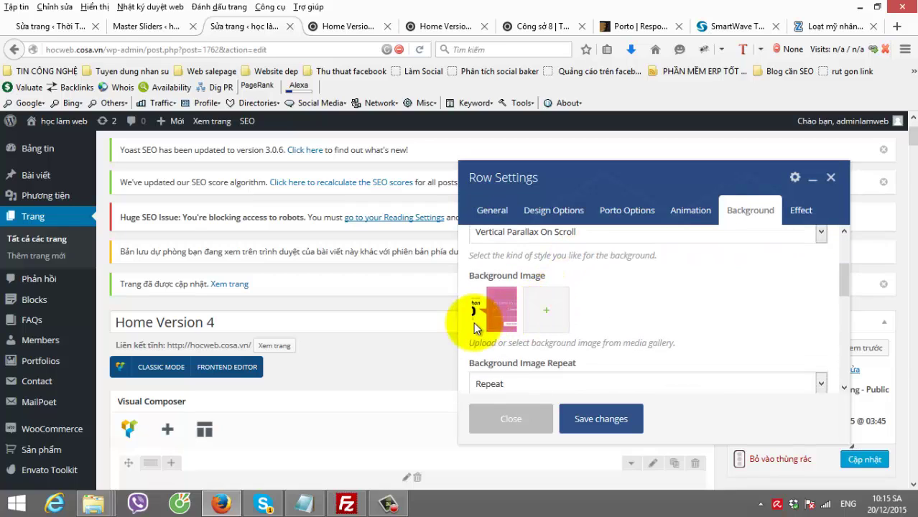
pyautogui.scroll(1, 501, 303)
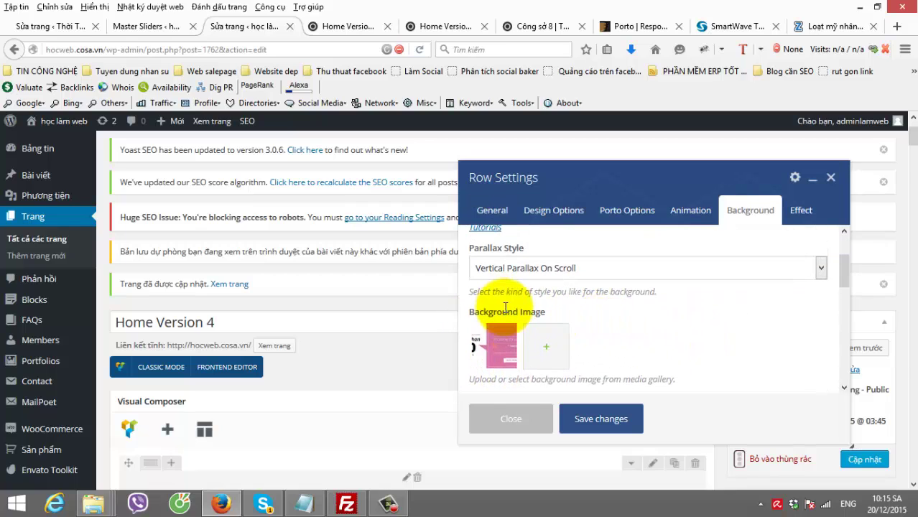
pyautogui.scroll(-5, 501, 342)
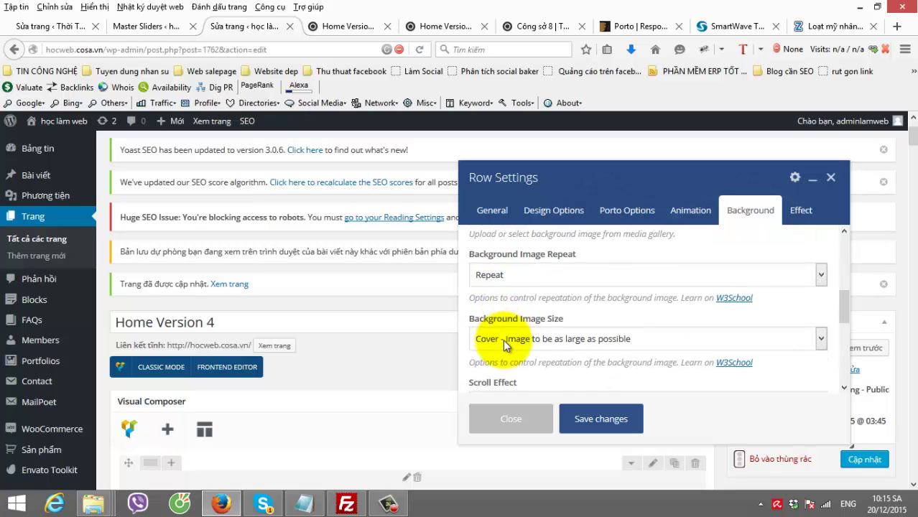
pyautogui.scroll(-2, 553, 267)
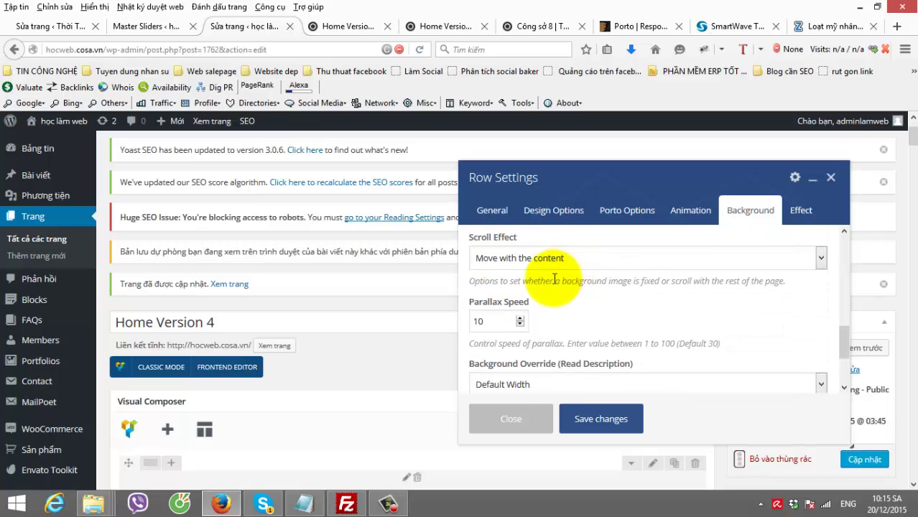
pyautogui.scroll(-2, 553, 280)
pyautogui.scroll(-5, 552, 289)
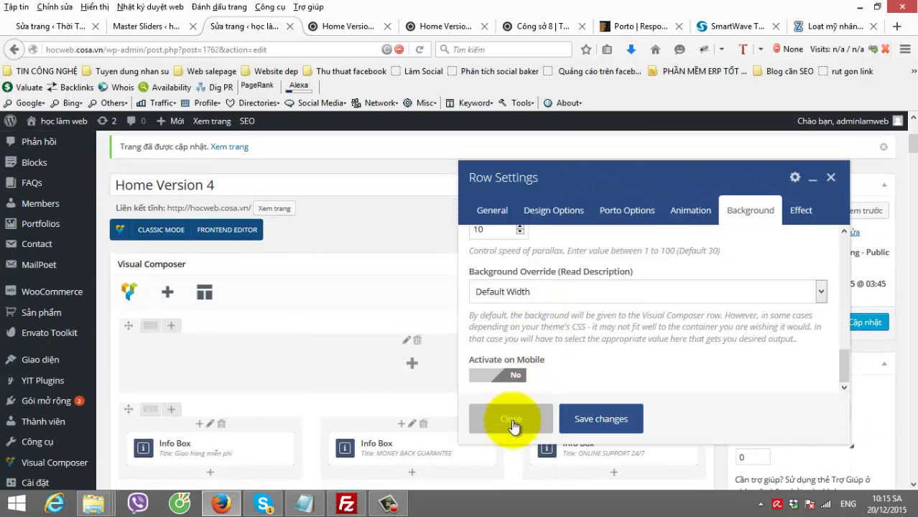
pyautogui.click(511, 418)
# - Locate the Featured Brands section in the page preview and its matching row in the page editor
pyautogui.scroll(-10, 392, 323)
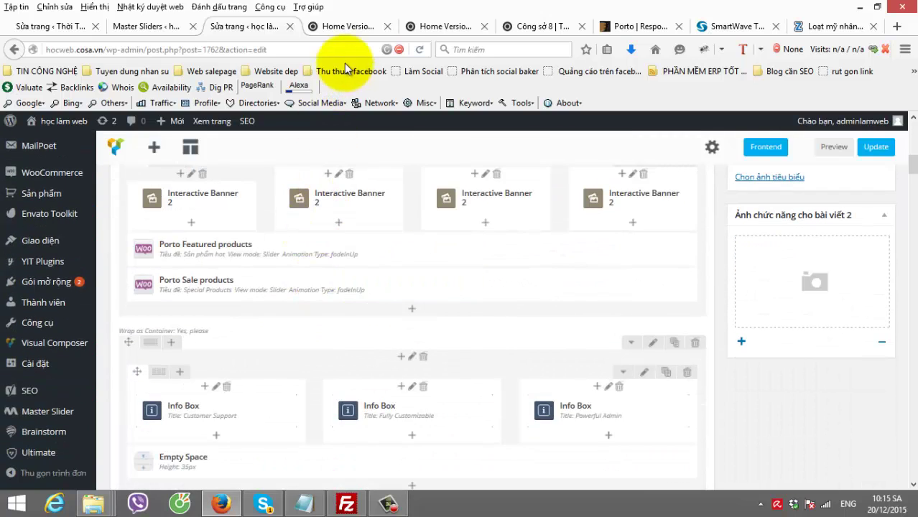
pyautogui.click(349, 28)
pyautogui.scroll(-4, 340, 188)
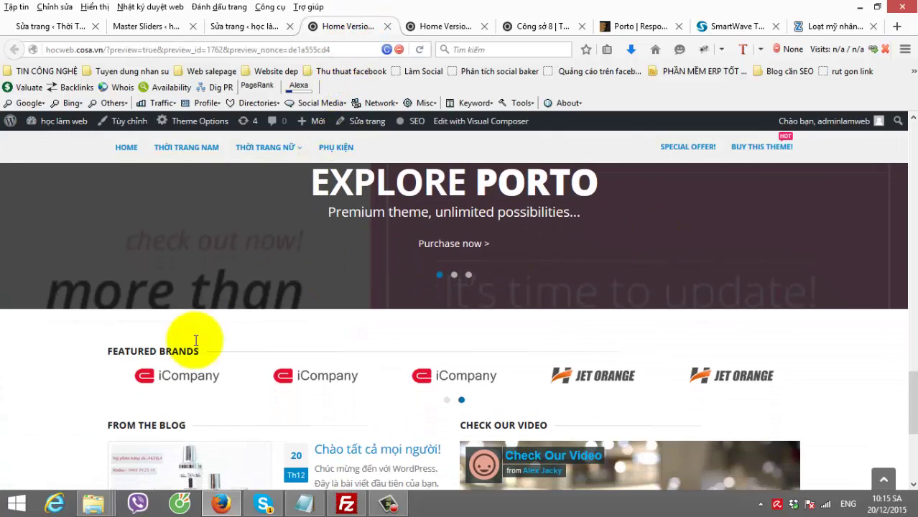
pyautogui.scroll(-2, 764, 379)
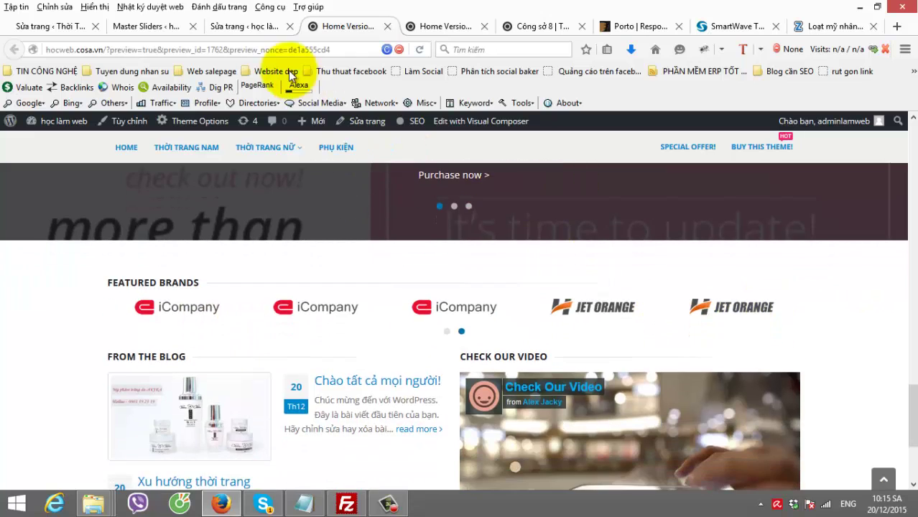
pyautogui.click(254, 26)
pyautogui.scroll(-8, 208, 308)
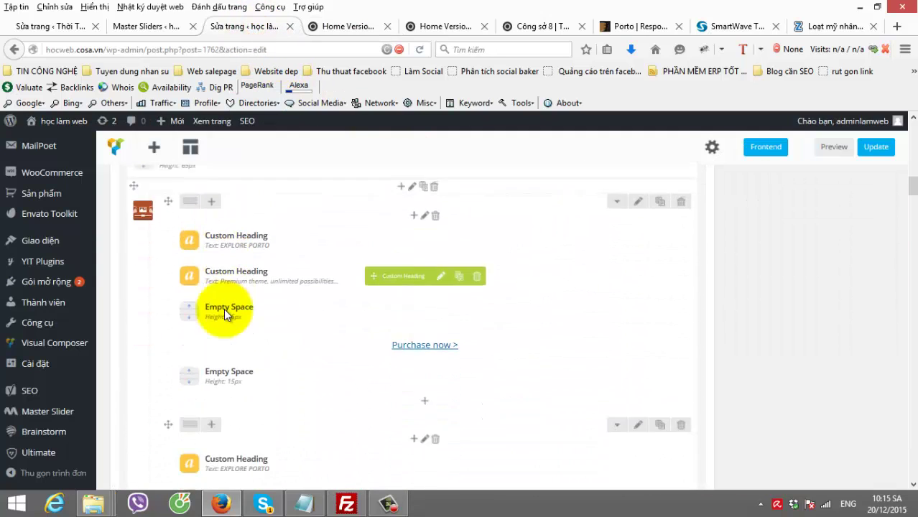
pyautogui.scroll(-5, 230, 310)
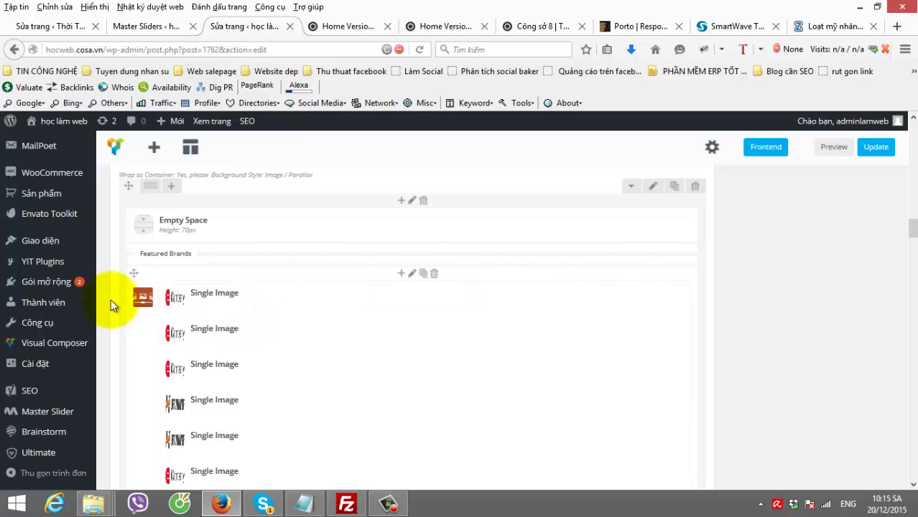
# - Compare the Featured Brands logos in the page preview with the carousel's Single Image elements in the page editor
pyautogui.click(366, 25)
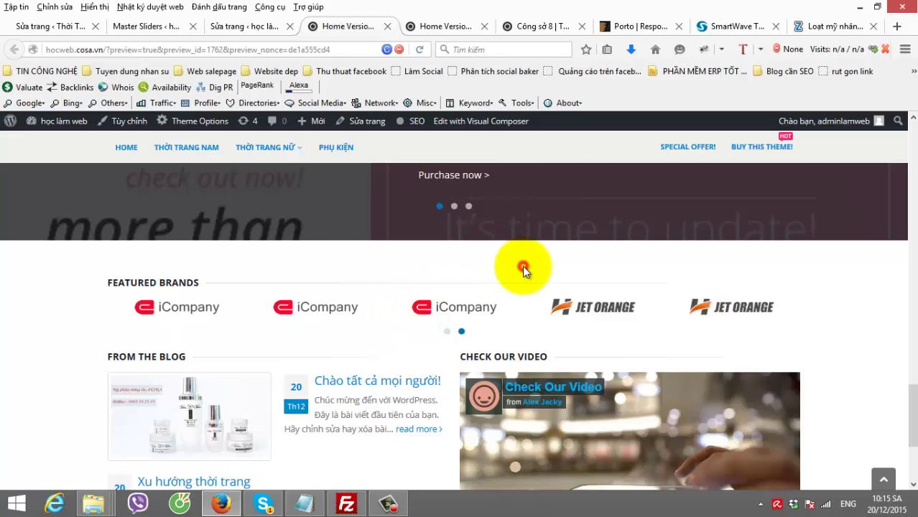
pyautogui.click(258, 27)
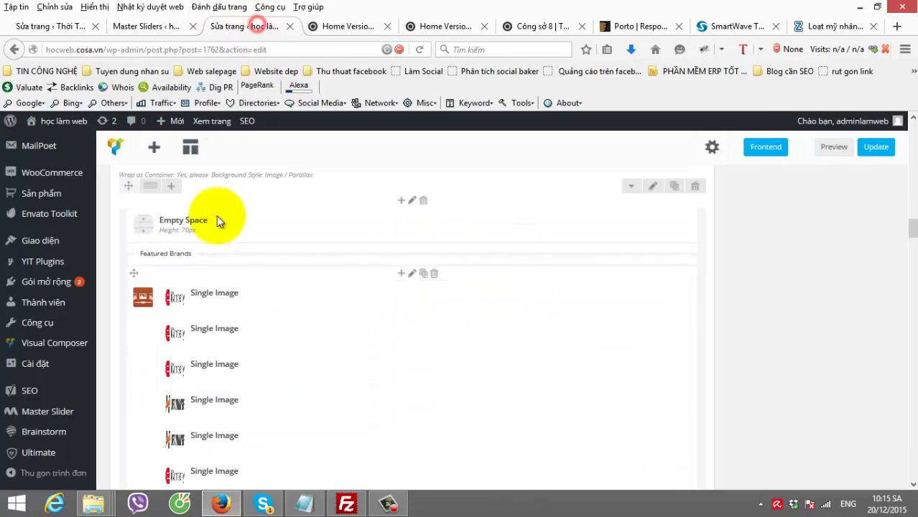
pyautogui.scroll(-2, 387, 245)
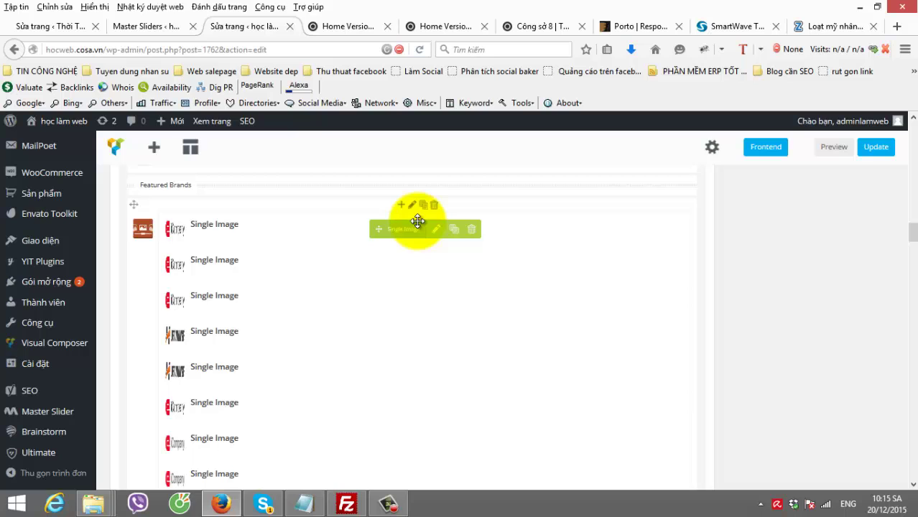
pyautogui.click(339, 23)
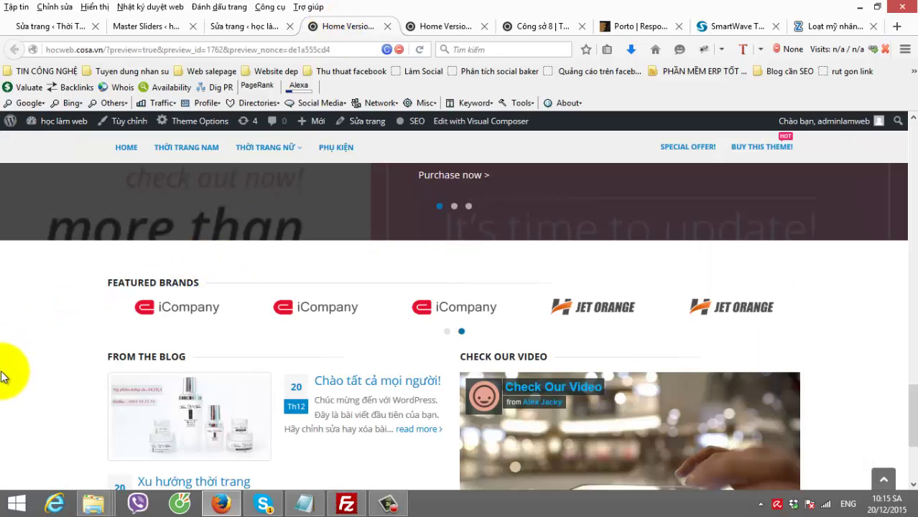
pyautogui.scroll(2, 252, 360)
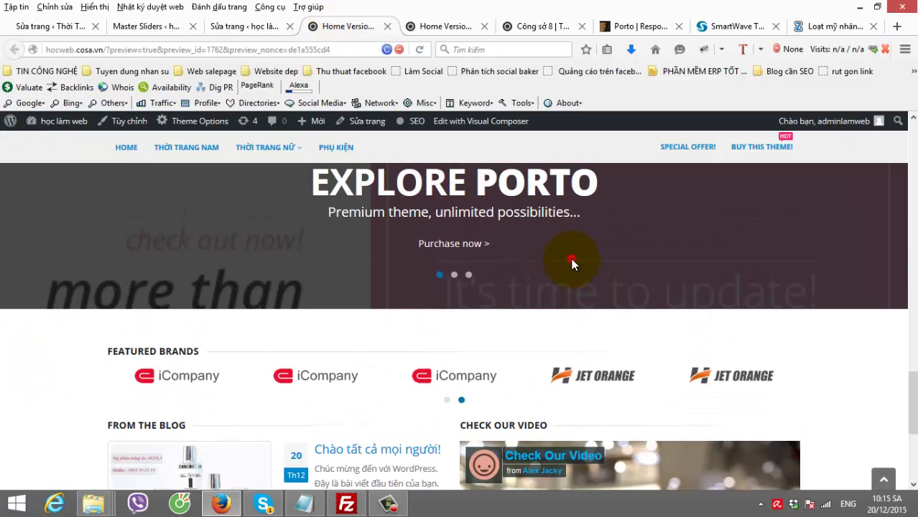
pyautogui.click(572, 261)
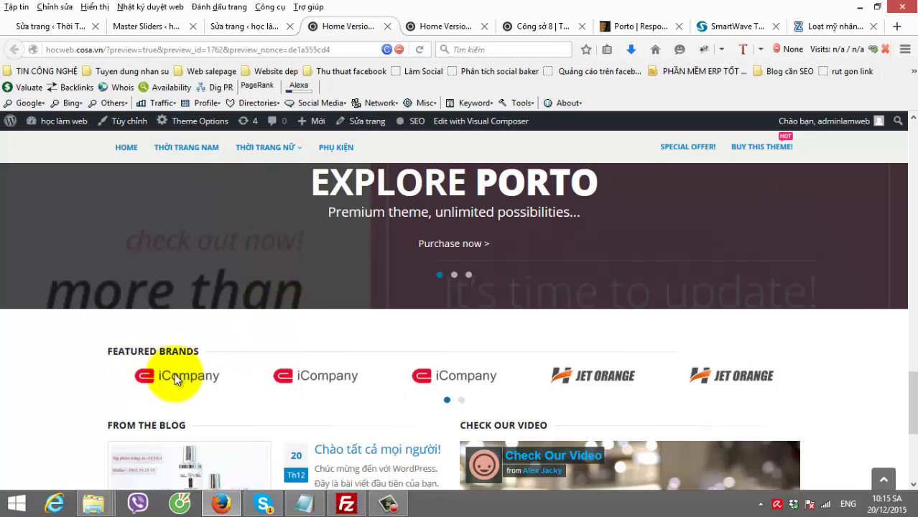
pyautogui.scroll(-2, 503, 337)
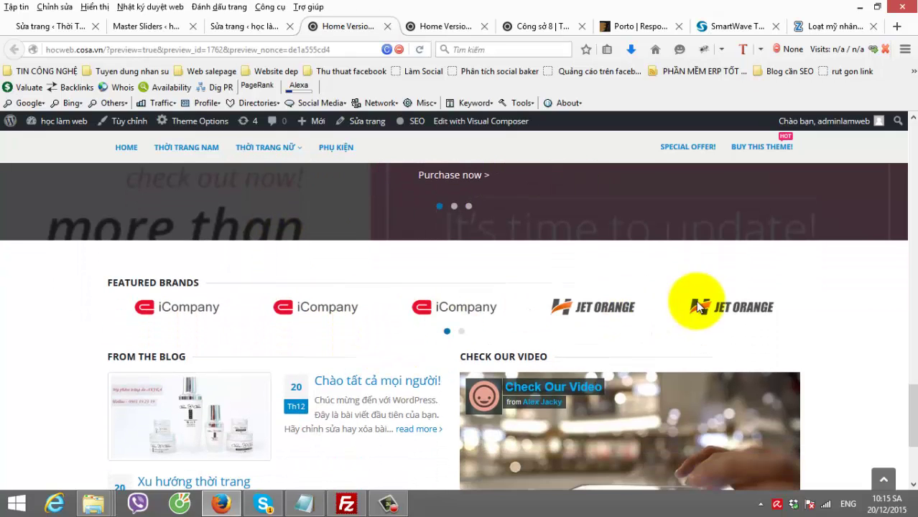
# - Review the General settings of the Featured Brands Advanced Carousel, including items to show, transition speed and autoplay, and save them
pyautogui.click(263, 30)
pyautogui.scroll(-8, 254, 211)
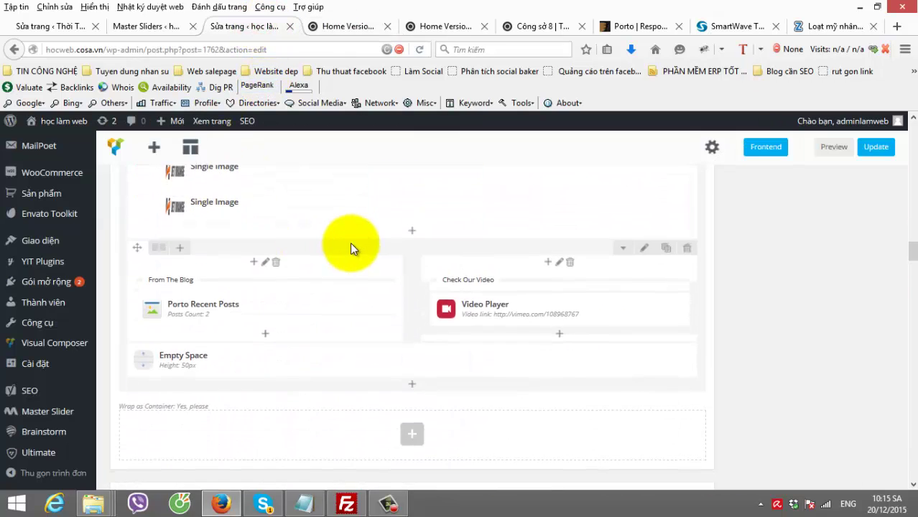
pyautogui.scroll(5, 350, 244)
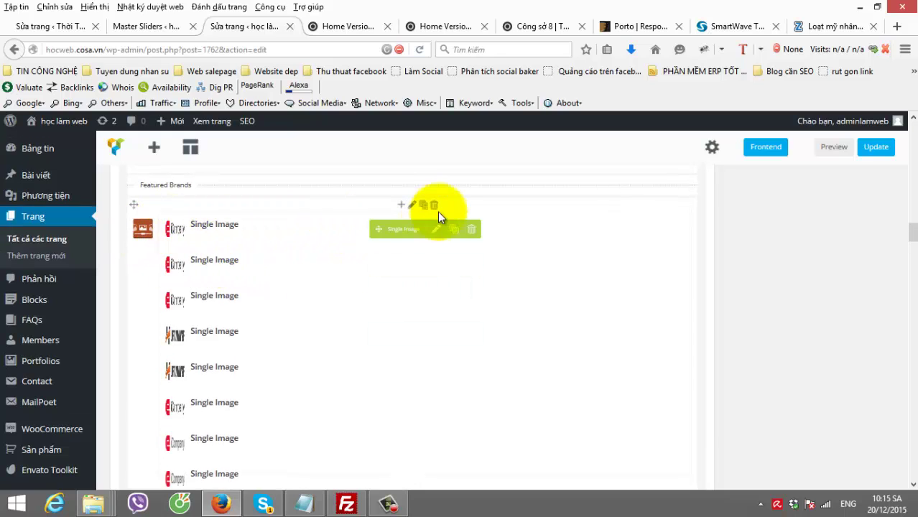
pyautogui.click(412, 206)
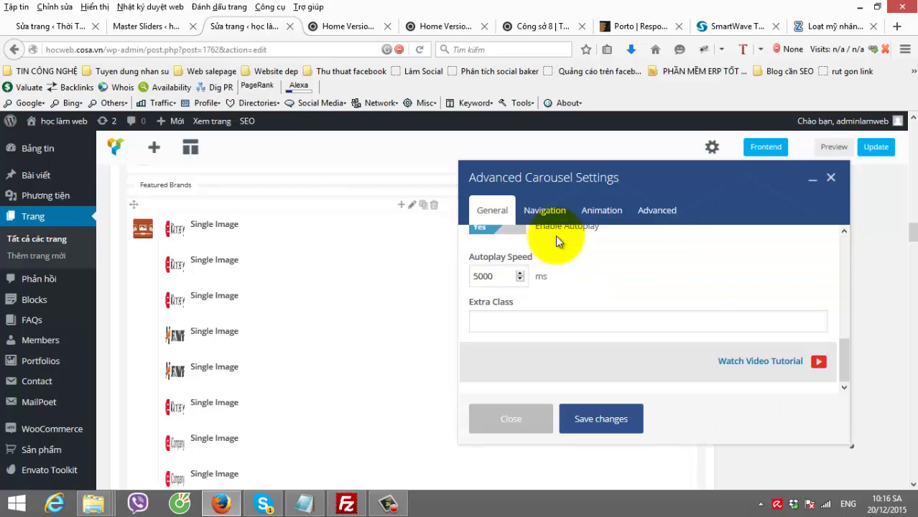
pyautogui.scroll(-4, 567, 293)
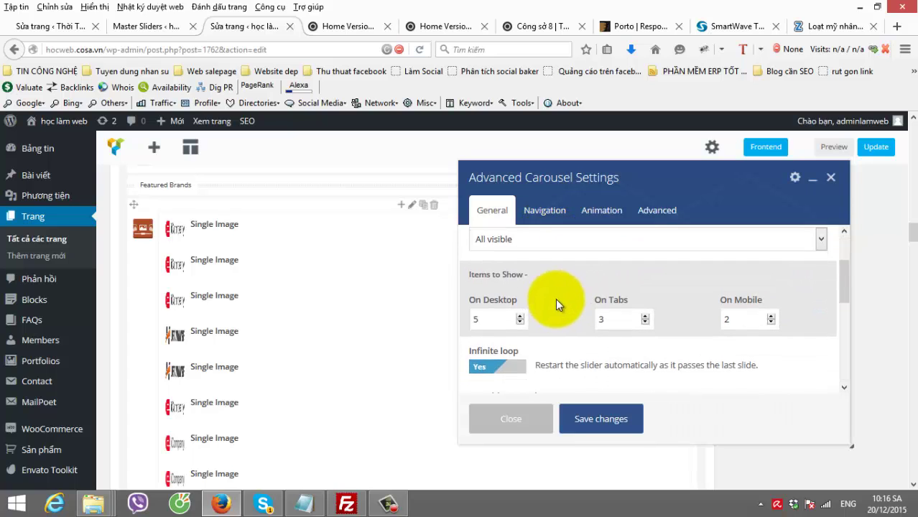
pyautogui.scroll(-2, 562, 285)
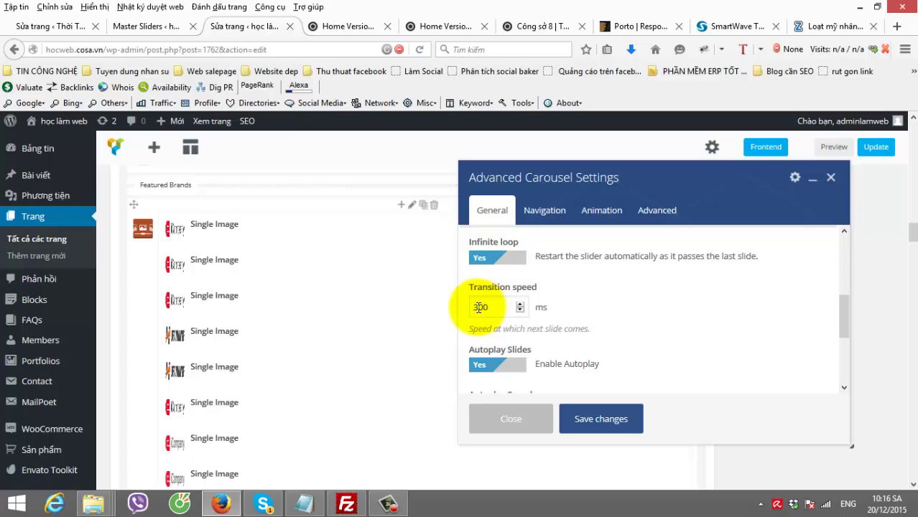
pyautogui.click(602, 421)
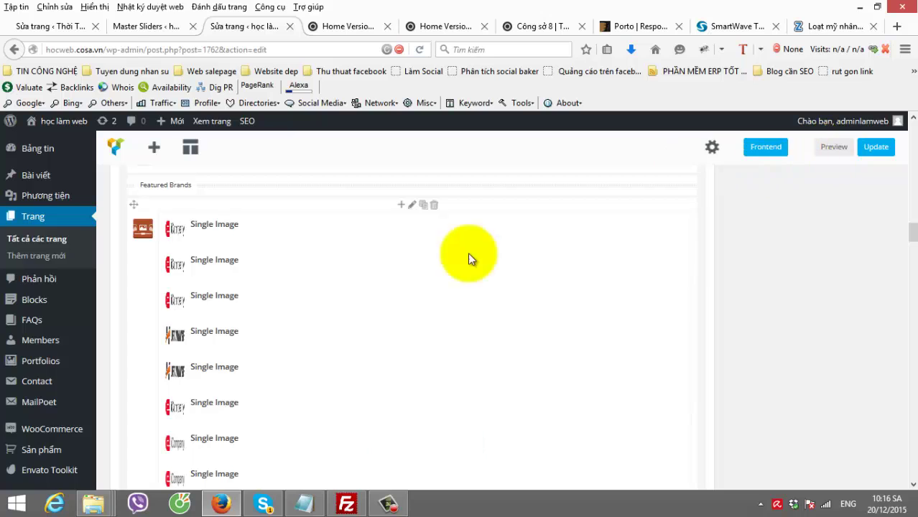
# - Browse the elements available for the Featured Brands carousel, including Single Image, and close the list without adding any
pyautogui.scroll(-5, 408, 276)
pyautogui.scroll(3, 408, 277)
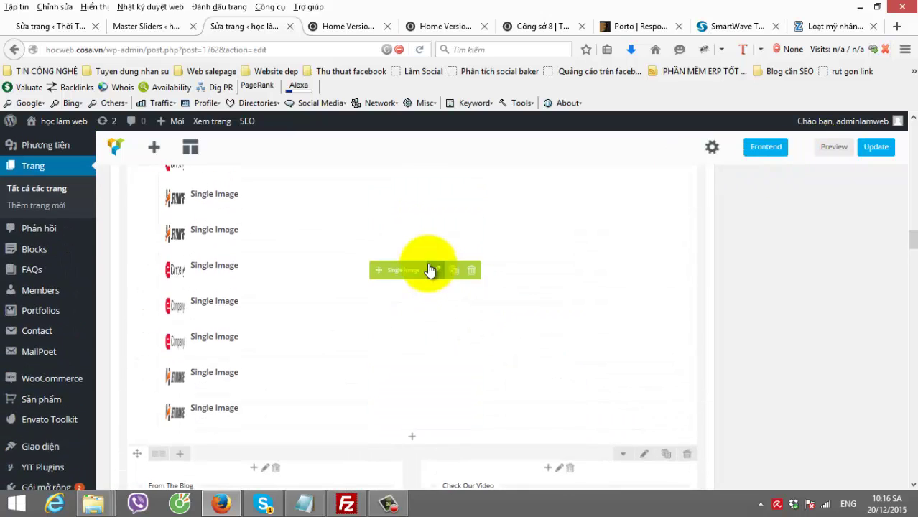
pyautogui.scroll(1, 430, 270)
pyautogui.click(403, 207)
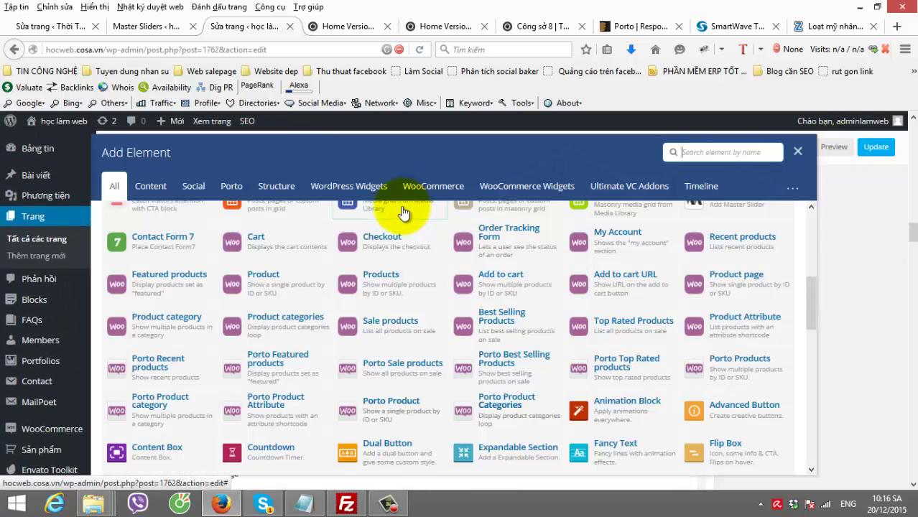
pyautogui.scroll(5, 494, 273)
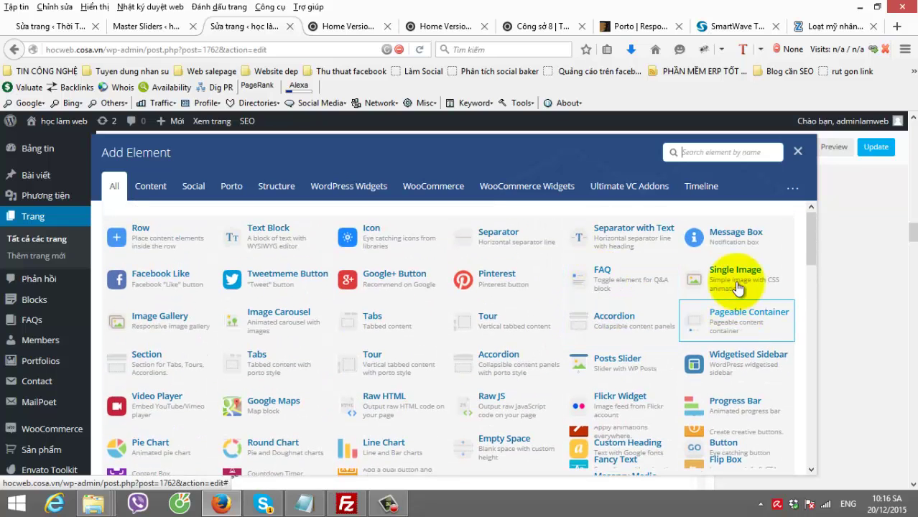
pyautogui.click(797, 153)
# - Review the General settings of the first Featured Brands Single Image, from image source to CSS animation, and dismiss them unsaved
pyautogui.click(435, 229)
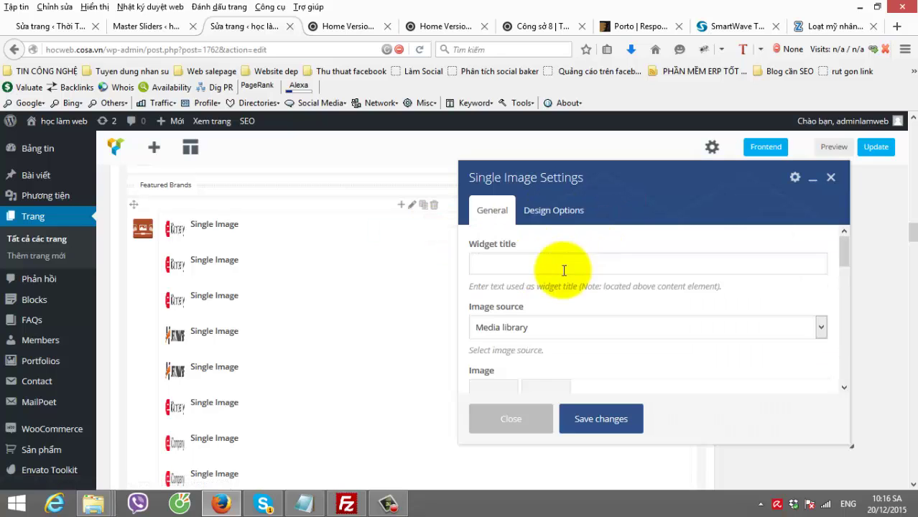
pyautogui.scroll(-3, 562, 280)
pyautogui.scroll(-3, 560, 296)
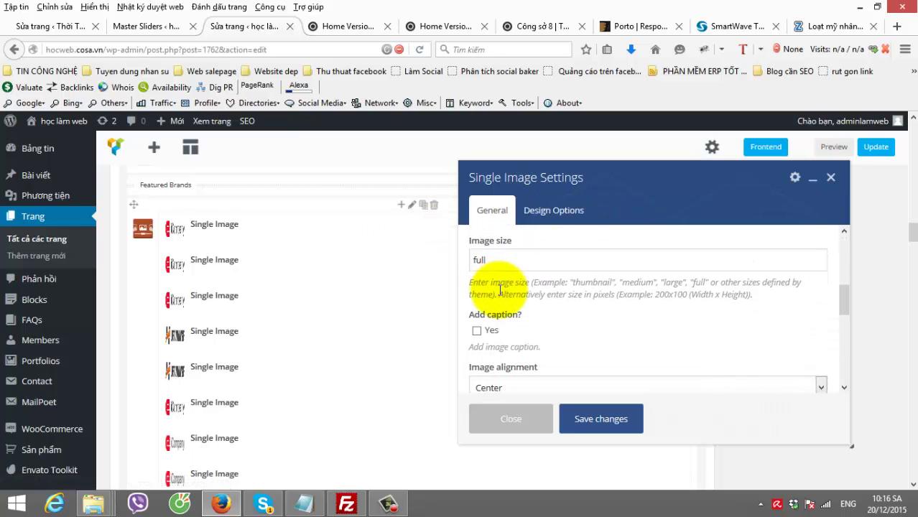
pyautogui.scroll(-10, 505, 291)
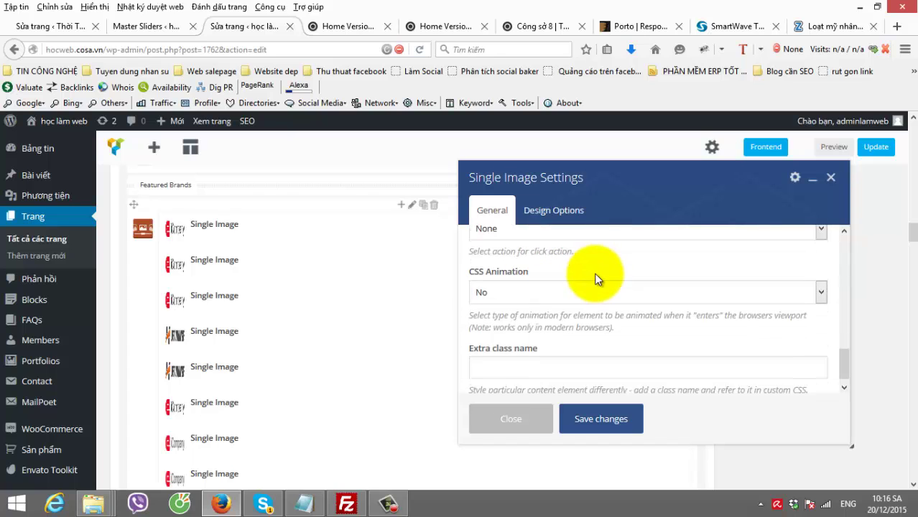
pyautogui.click(815, 179)
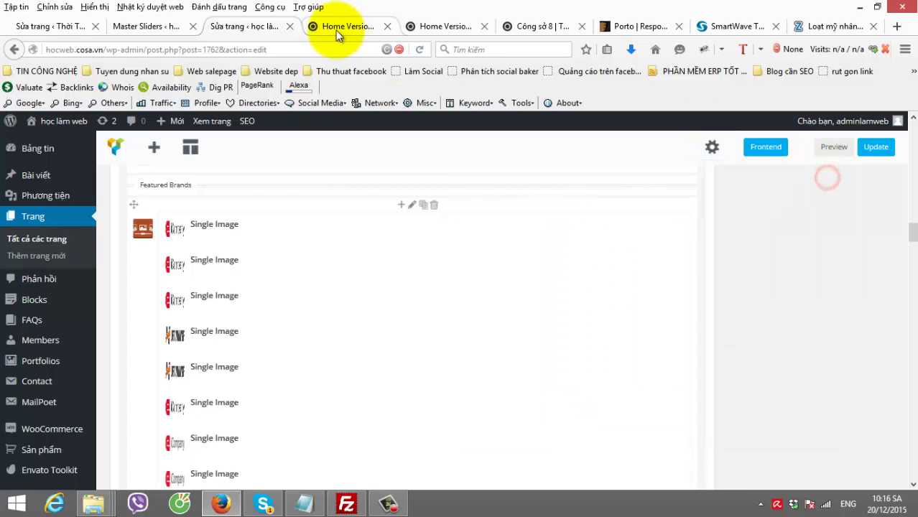
# - Examine the From The Blog and Check Our Video sections in the page preview and find their matching row in the page editor
pyautogui.click(334, 28)
pyautogui.scroll(-3, 208, 190)
pyautogui.scroll(1, 323, 237)
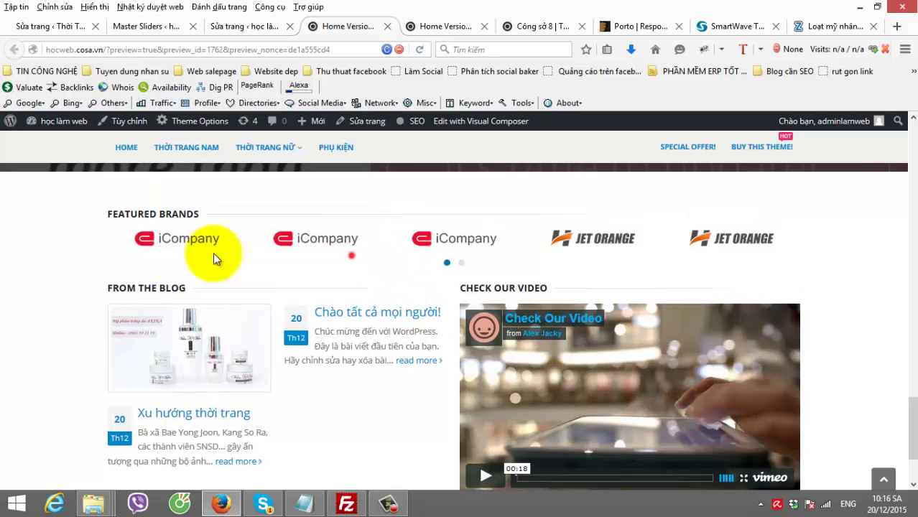
pyautogui.click(244, 26)
pyautogui.scroll(-7, 201, 189)
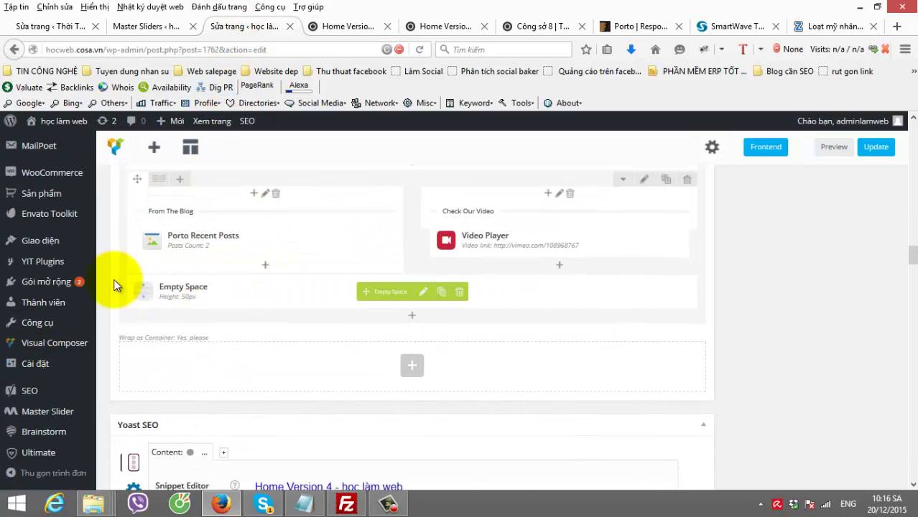
# - Reveal the WordPress Posts options for listing and writing the blog posts
pyautogui.scroll(4, 144, 255)
pyautogui.scroll(4, 92, 236)
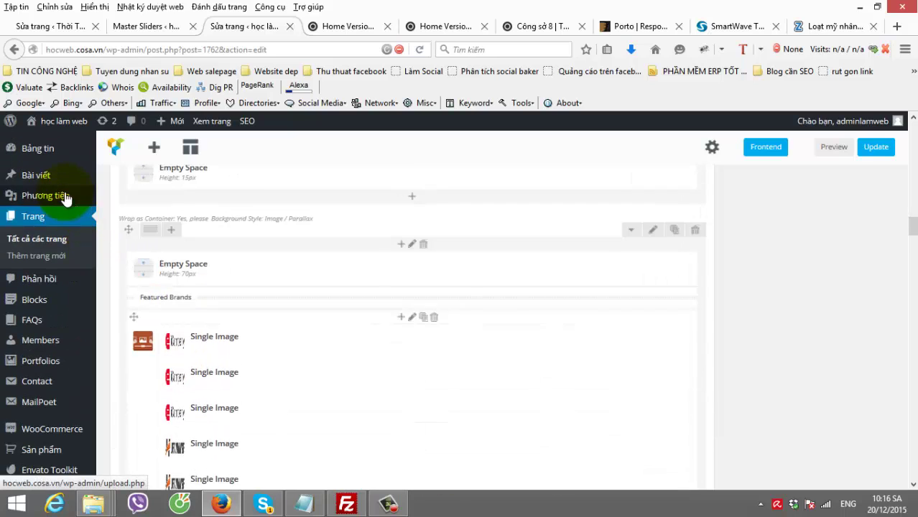
pyautogui.moveTo(78, 179)
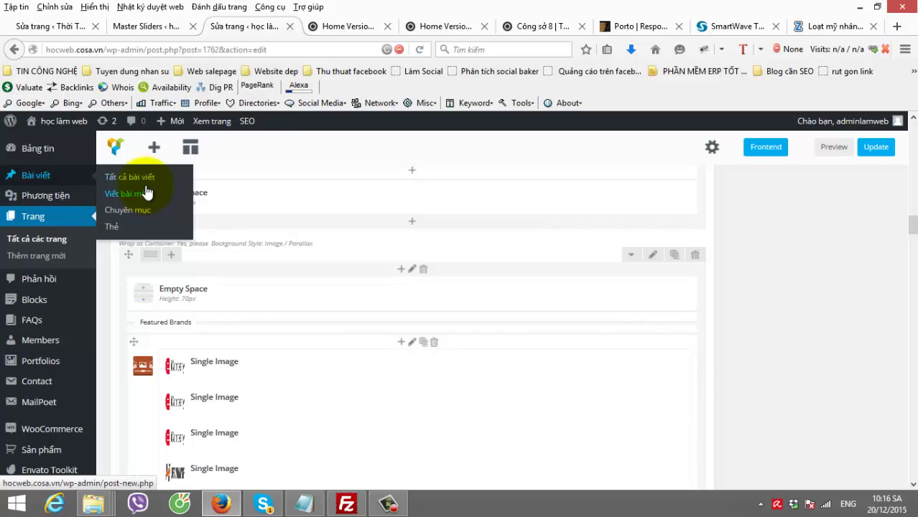
# - Review the items-to-show and animation settings of the Porto Recent Posts element under From The Blog, and close them without saving
pyautogui.scroll(-8, 259, 231)
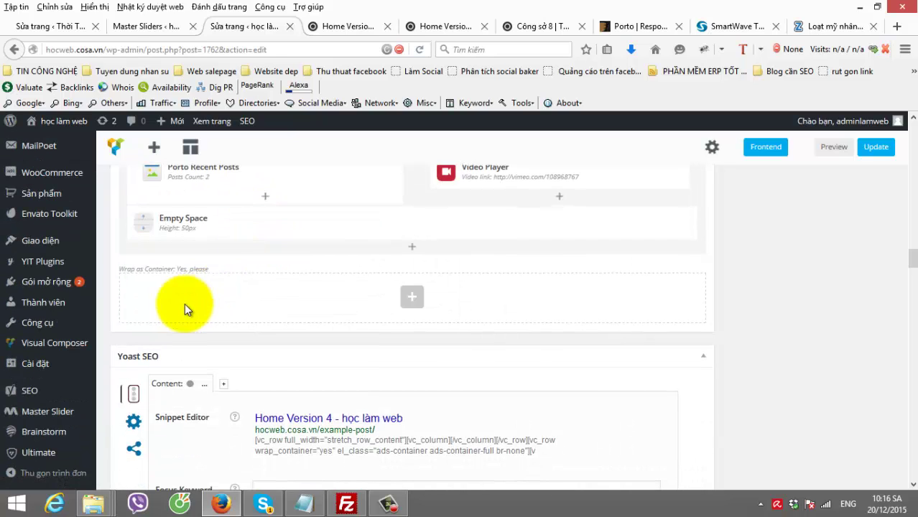
pyautogui.scroll(2, 280, 290)
pyautogui.scroll(1, 280, 290)
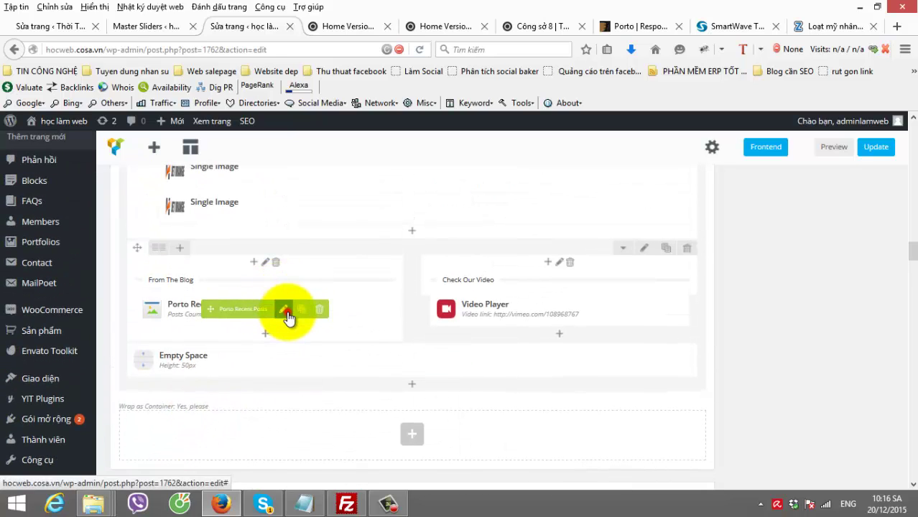
pyautogui.click(286, 310)
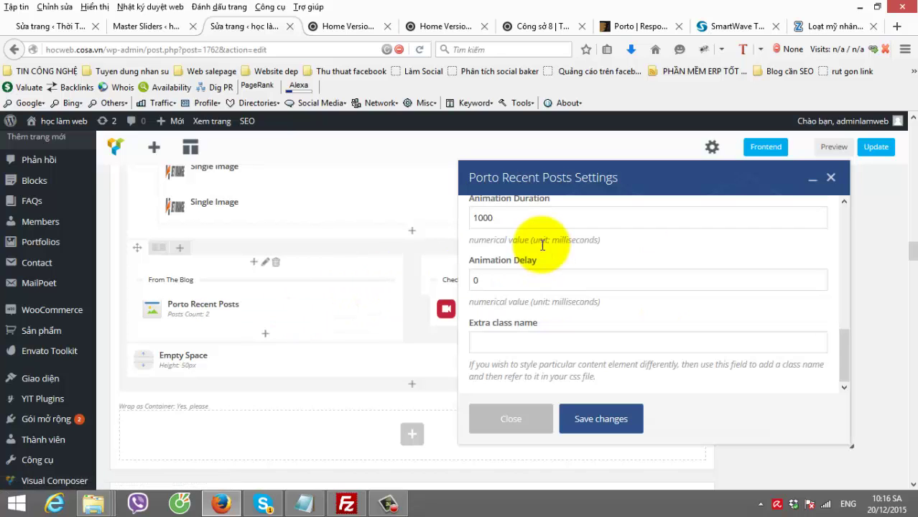
pyautogui.scroll(-2, 553, 238)
pyautogui.scroll(-5, 557, 244)
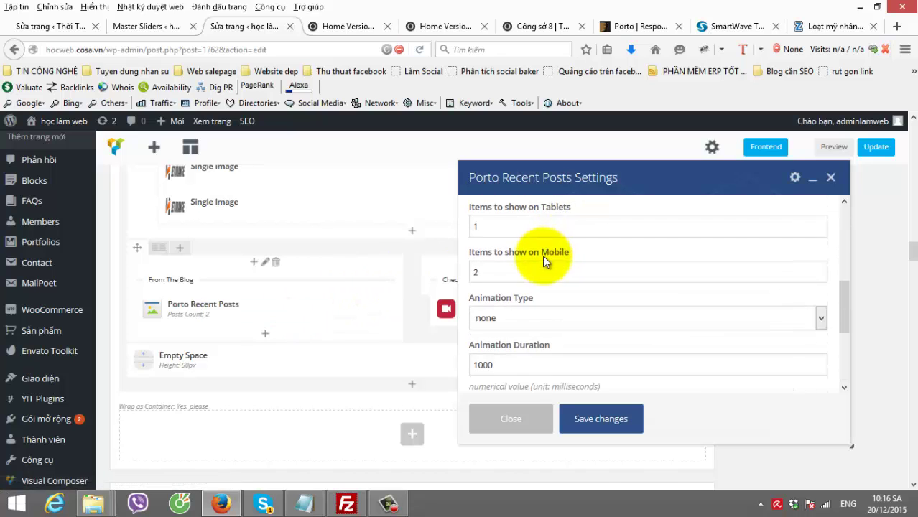
pyautogui.click(528, 423)
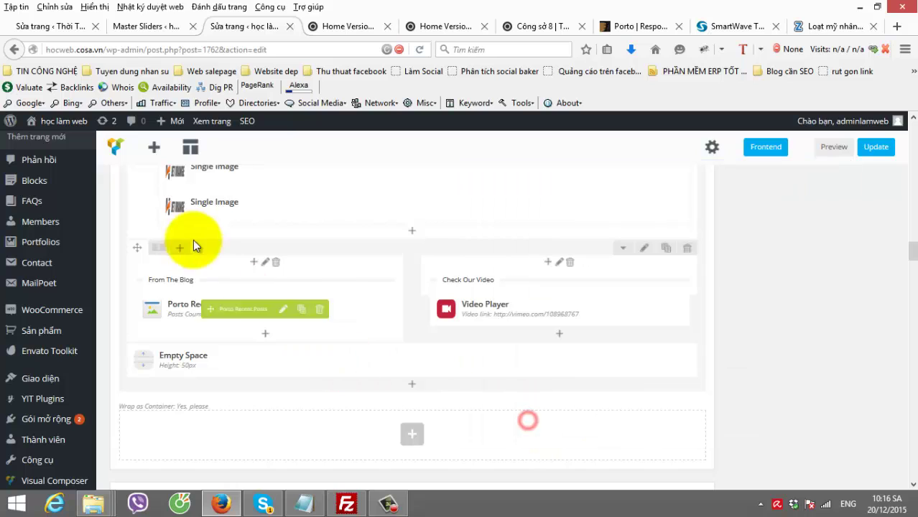
# - Check the elements available for the Check Our Video column without adding any, and update the page
pyautogui.click(559, 335)
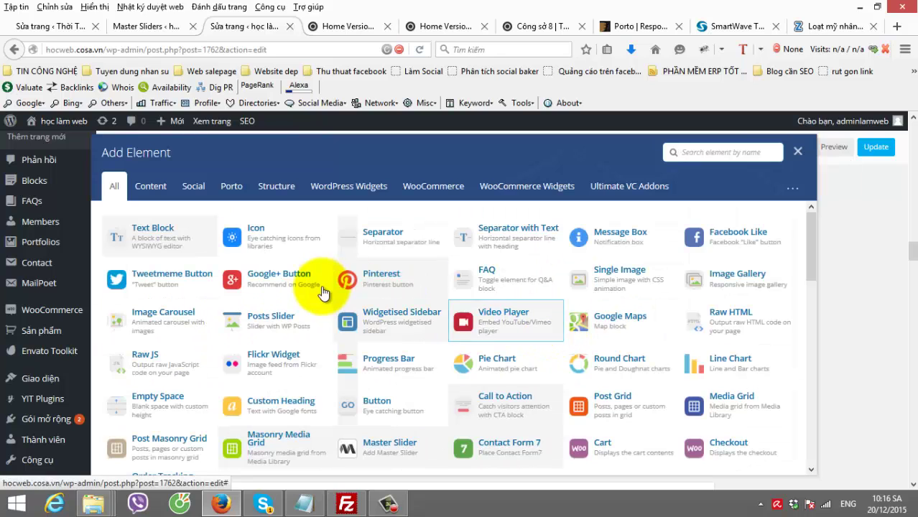
pyautogui.click(797, 152)
pyautogui.scroll(-5, 479, 285)
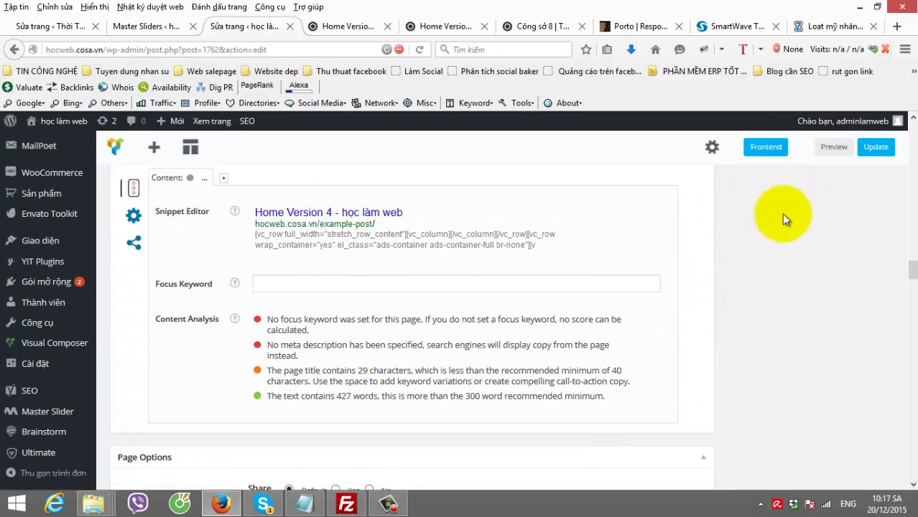
# - Reload the live home page at hocweb.cosa.vn and review it from the header and menu down to the footer
pyautogui.click(347, 27)
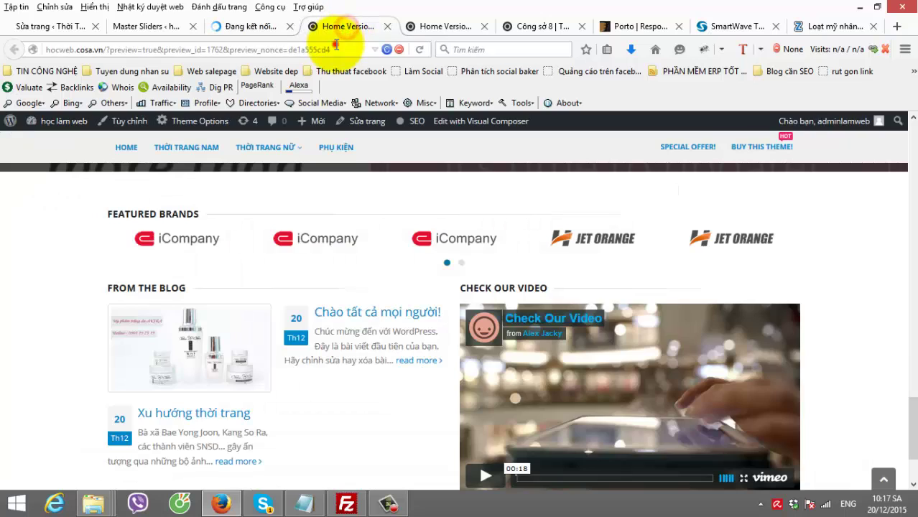
pyautogui.click(453, 21)
pyautogui.scroll(-15, 75, 316)
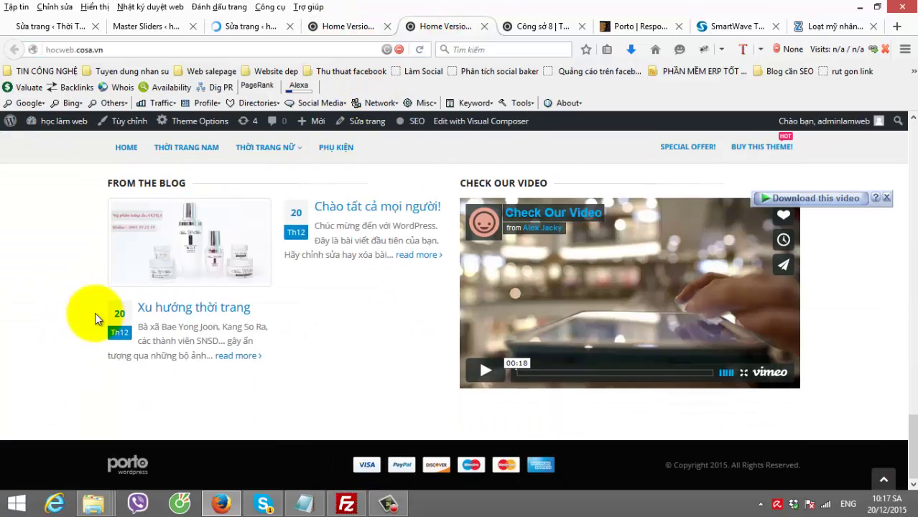
pyautogui.click(287, 49)
pyautogui.press('Return')
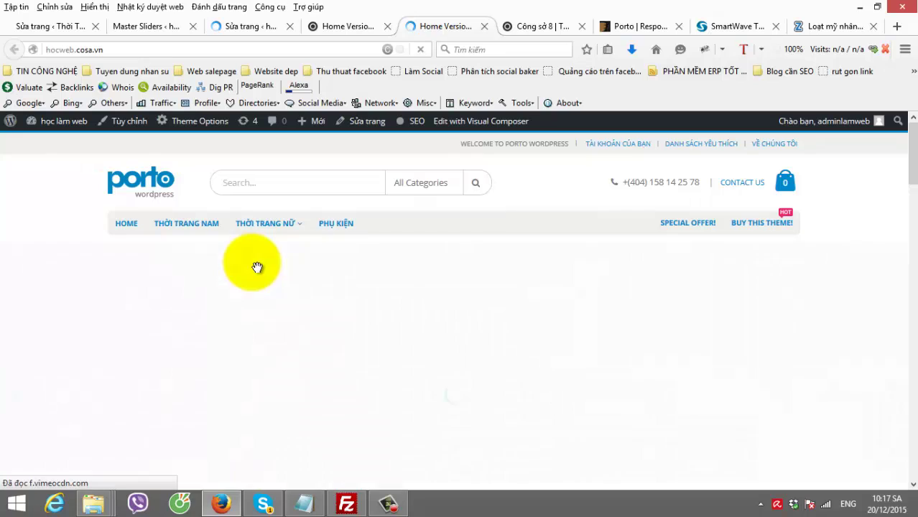
pyautogui.scroll(-5, 256, 266)
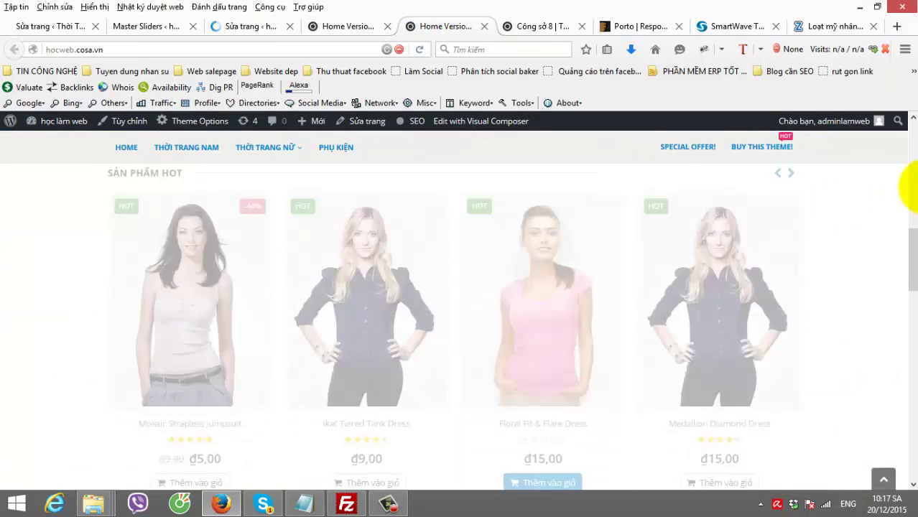
pyautogui.scroll(5, 898, 317)
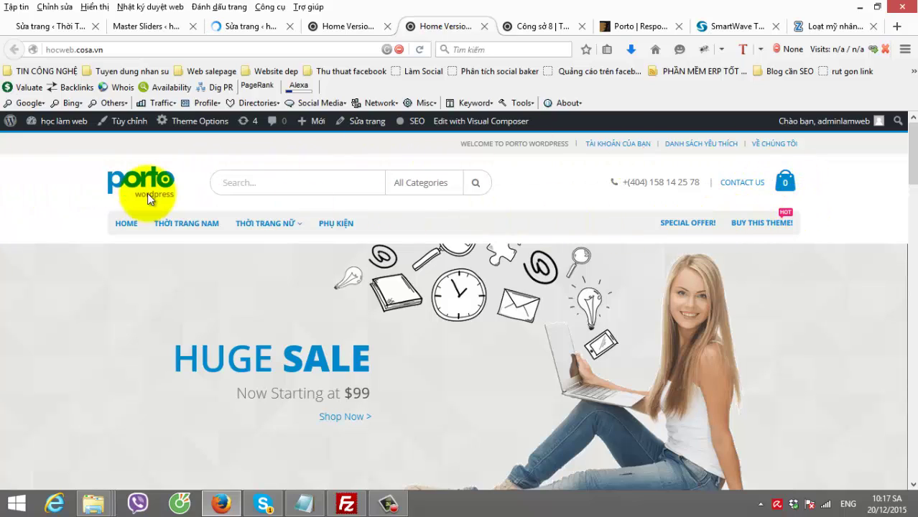
pyautogui.click(192, 225)
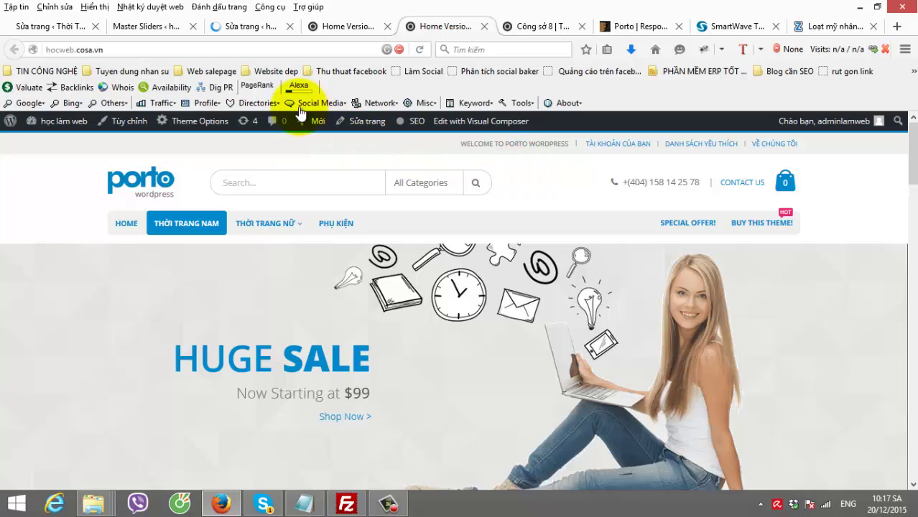
pyautogui.scroll(-2, 415, 205)
pyautogui.scroll(-15, 419, 218)
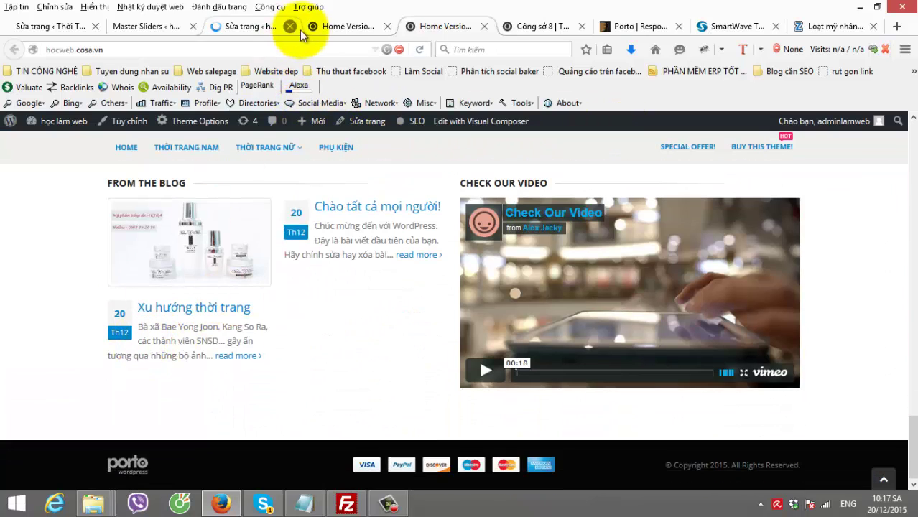
# - Return to the Home Version 4 editor, open the Porto Theme Options there, and close all other browser tabs except one live home page
pyautogui.click(244, 29)
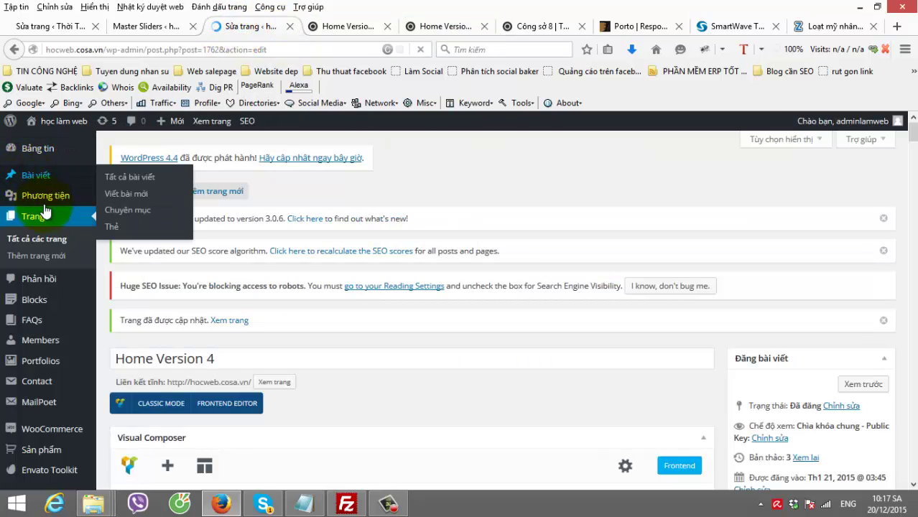
pyautogui.scroll(-3, 50, 290)
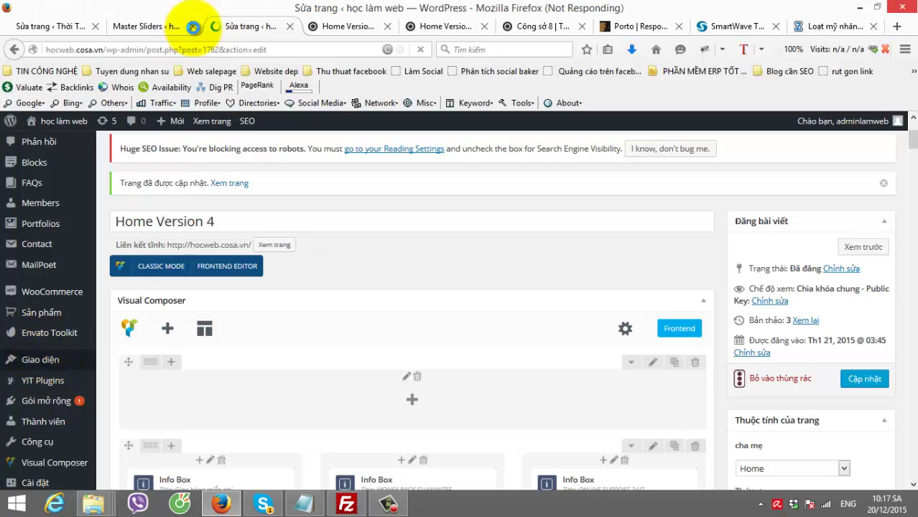
pyautogui.click(192, 27)
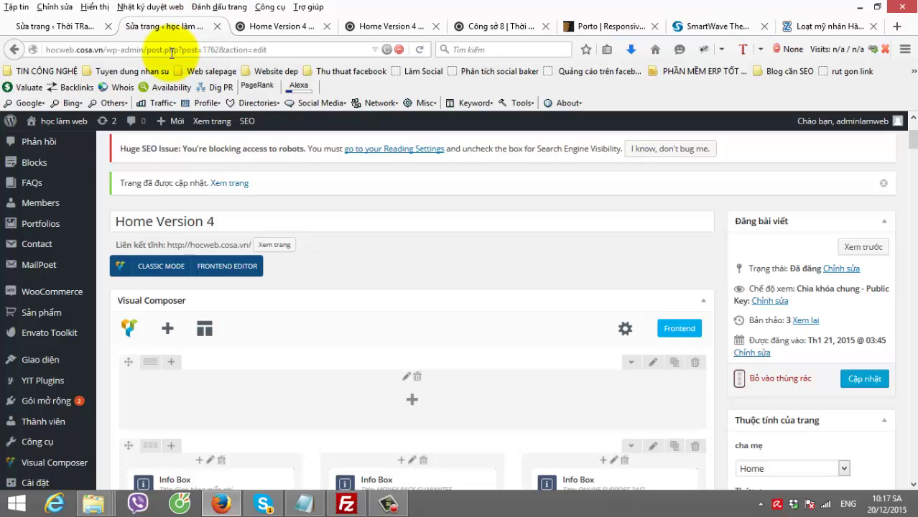
pyautogui.moveTo(43, 361)
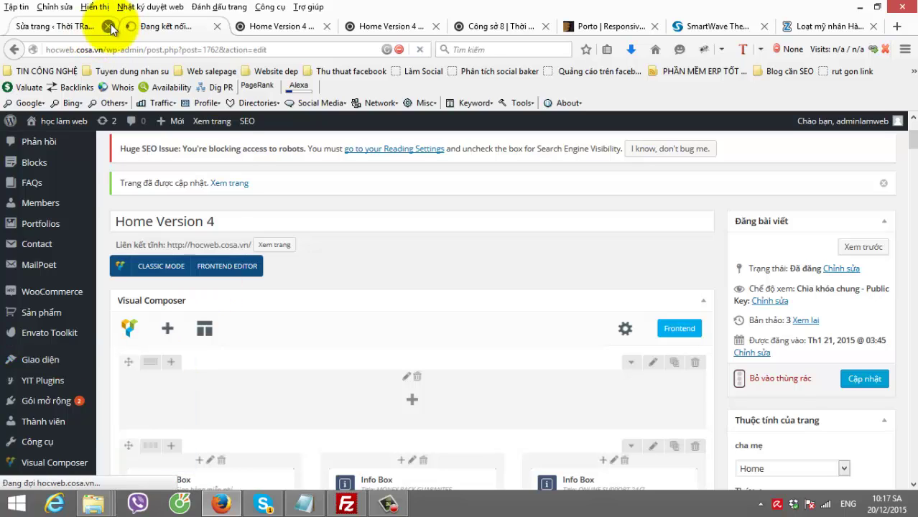
pyautogui.click(109, 28)
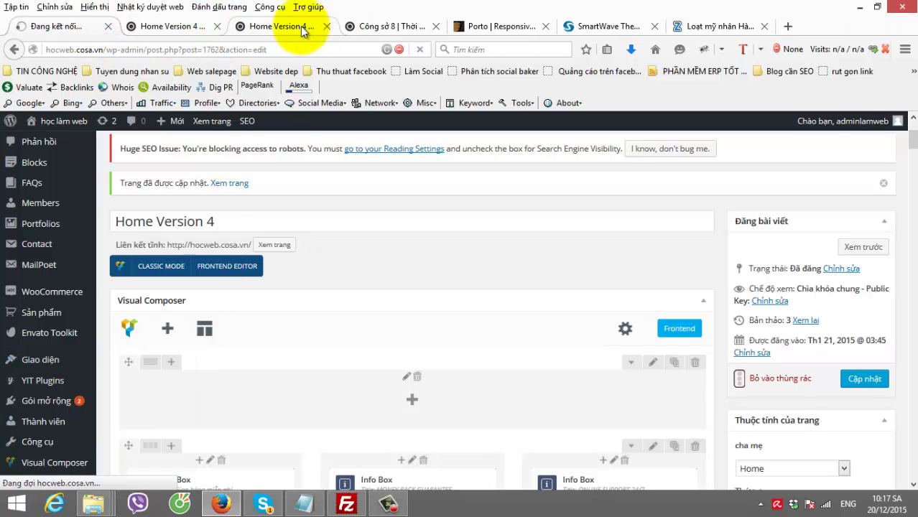
pyautogui.click(217, 26)
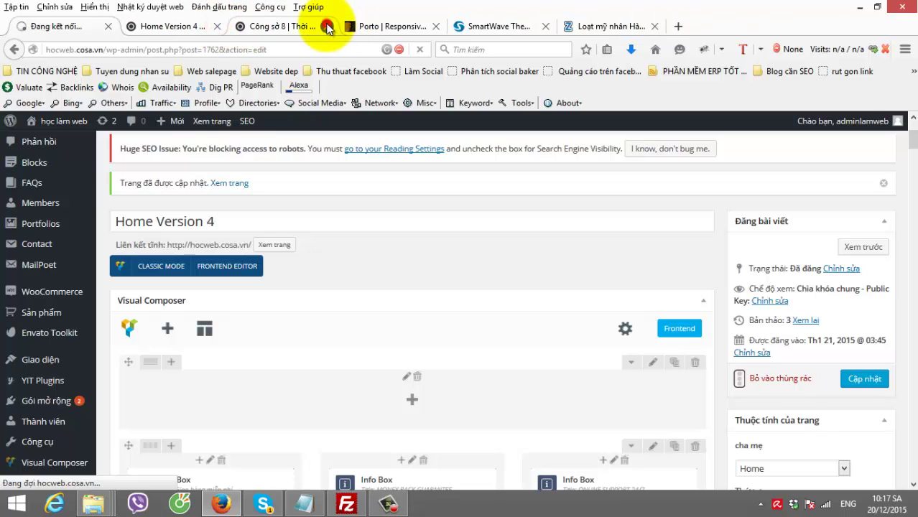
pyautogui.click(326, 27)
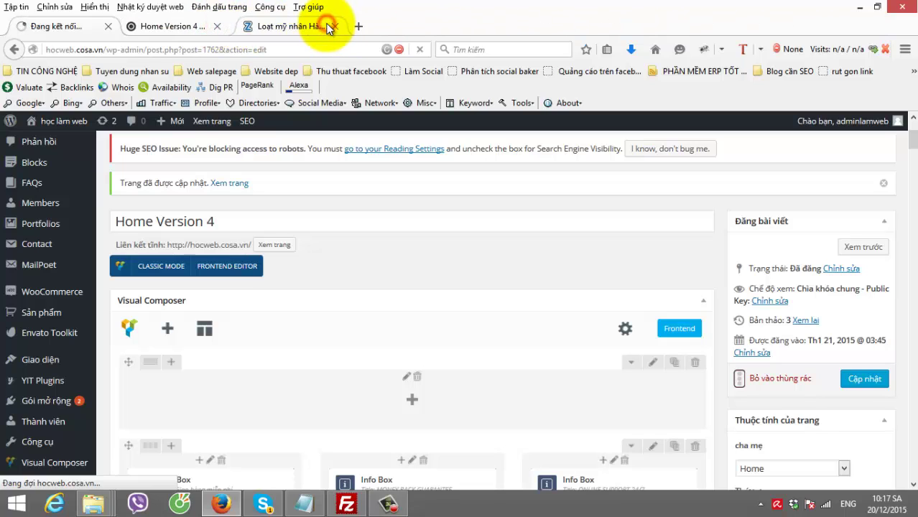
pyautogui.click(327, 27)
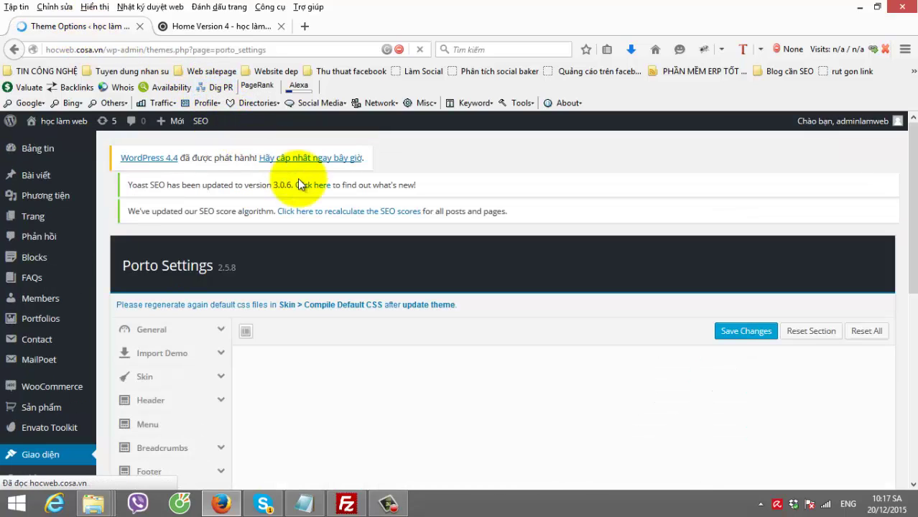
# - Review the Skin settings for the header and the main menu, including backgrounds, link colors and padding
pyautogui.scroll(-5, 326, 219)
pyautogui.scroll(-2, 180, 300)
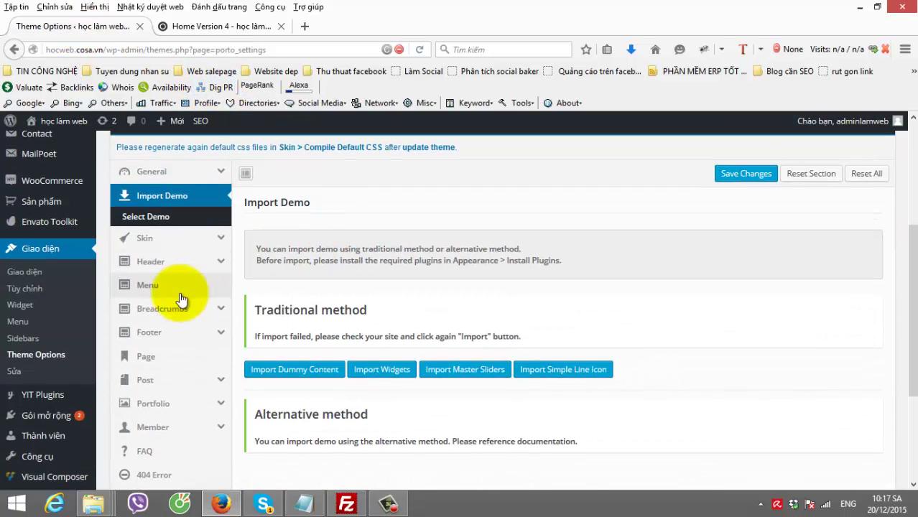
pyautogui.click(174, 168)
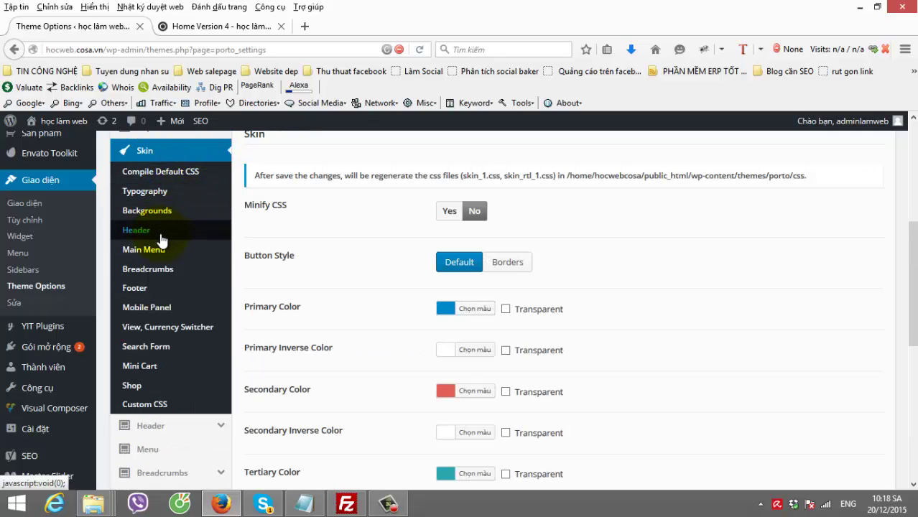
pyautogui.click(163, 234)
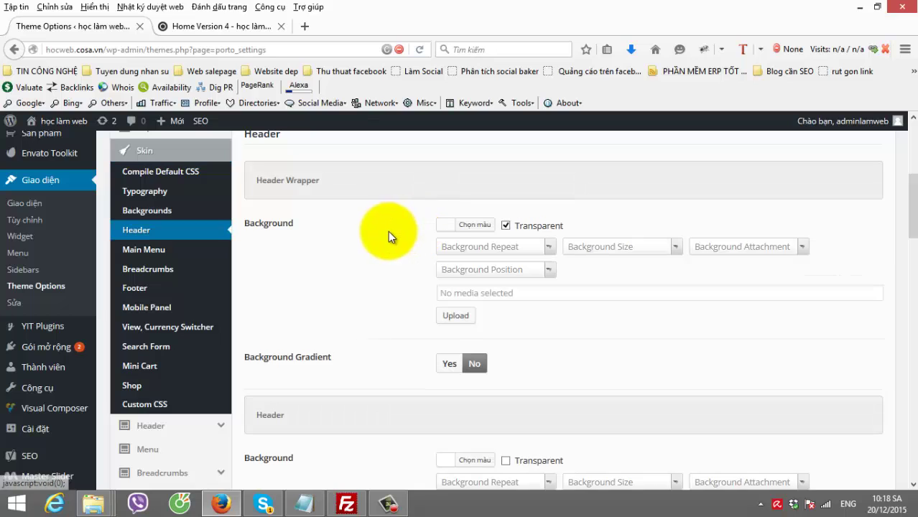
pyautogui.scroll(-3, 430, 231)
pyautogui.scroll(3, 428, 219)
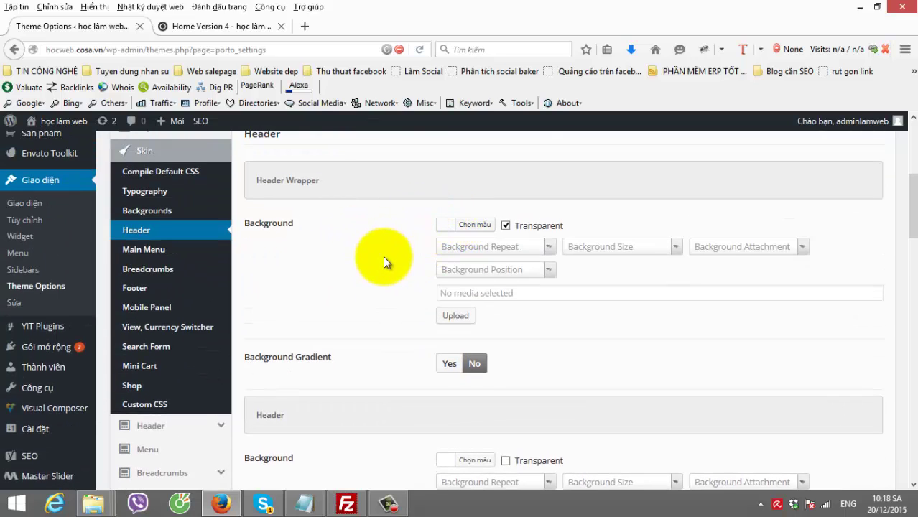
pyautogui.scroll(-2, 383, 255)
pyautogui.click(169, 188)
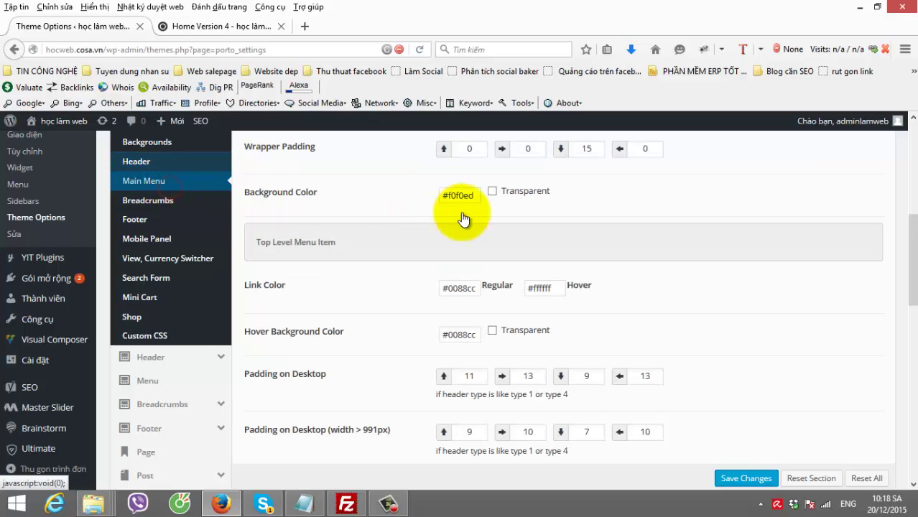
pyautogui.scroll(2, 428, 227)
pyautogui.scroll(-5, 414, 227)
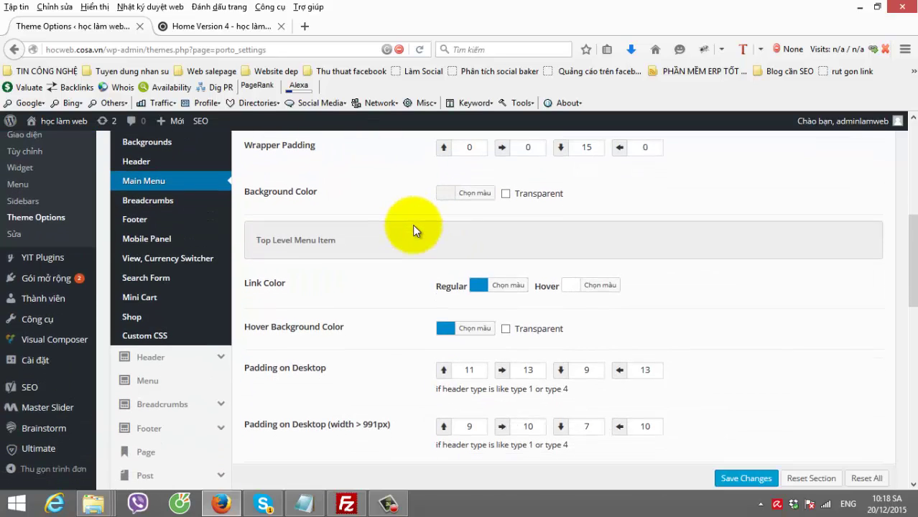
pyautogui.scroll(-5, 346, 231)
pyautogui.scroll(5, 287, 237)
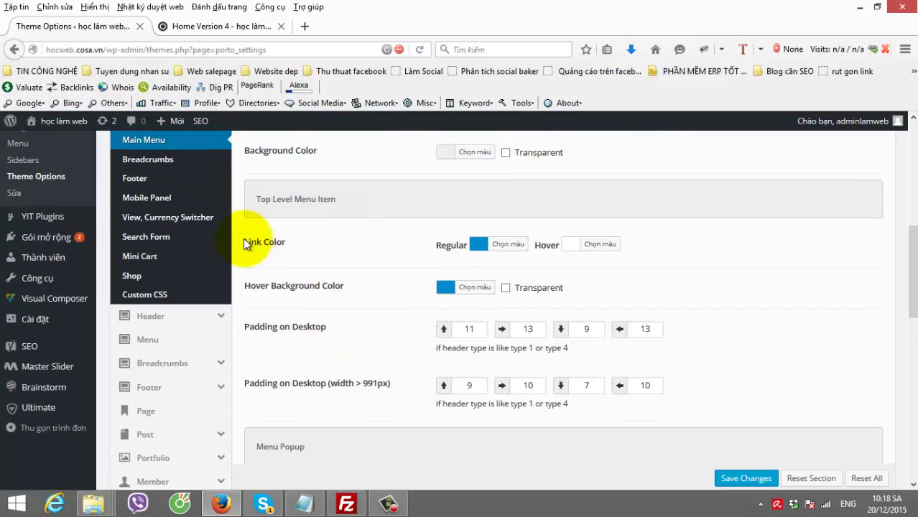
# - Set the main background color in the Skin footer settings to red #dd3333 and save the theme options
pyautogui.click(145, 224)
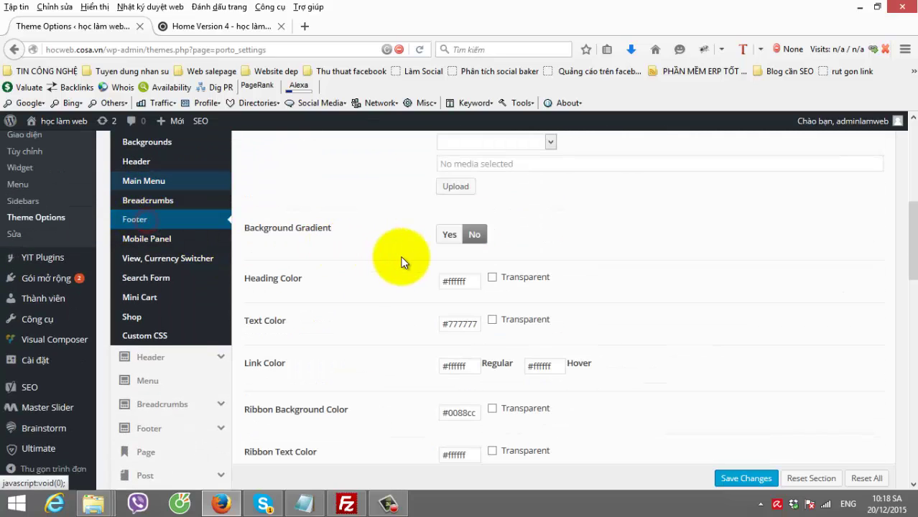
pyautogui.scroll(-4, 402, 262)
pyautogui.scroll(3, 432, 270)
pyautogui.scroll(5, 431, 270)
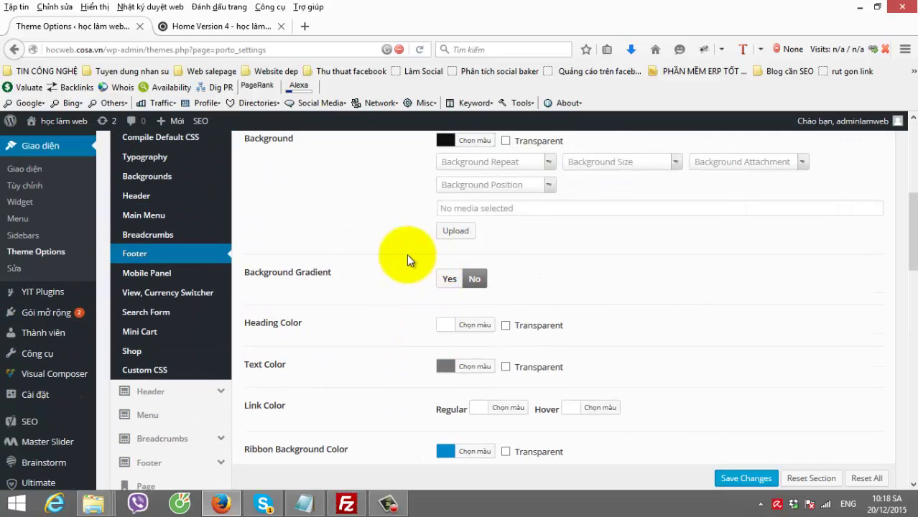
pyautogui.scroll(-3, 436, 357)
pyautogui.click(446, 209)
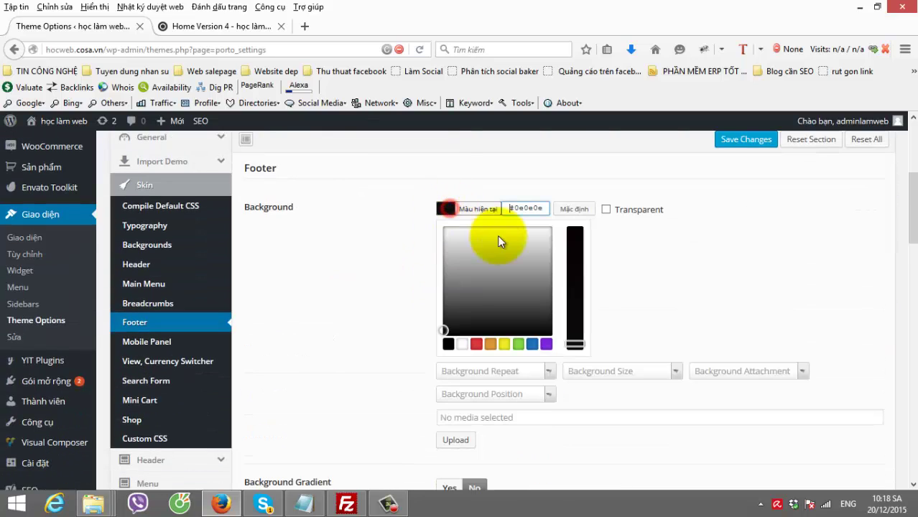
pyautogui.click(479, 345)
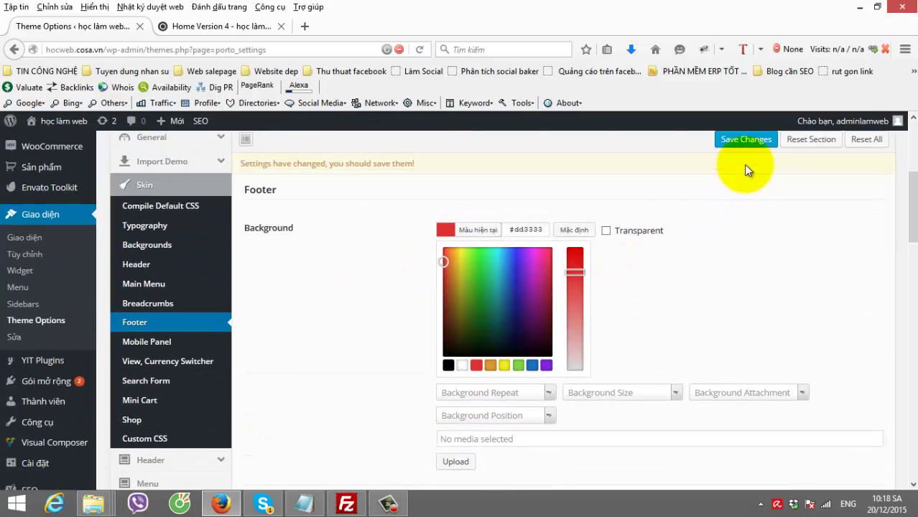
pyautogui.click(744, 141)
# - Reload the live home page at hocweb.cosa.vn once the theme options are saved, and check the footer's background color
pyautogui.click(208, 26)
pyautogui.click(205, 49)
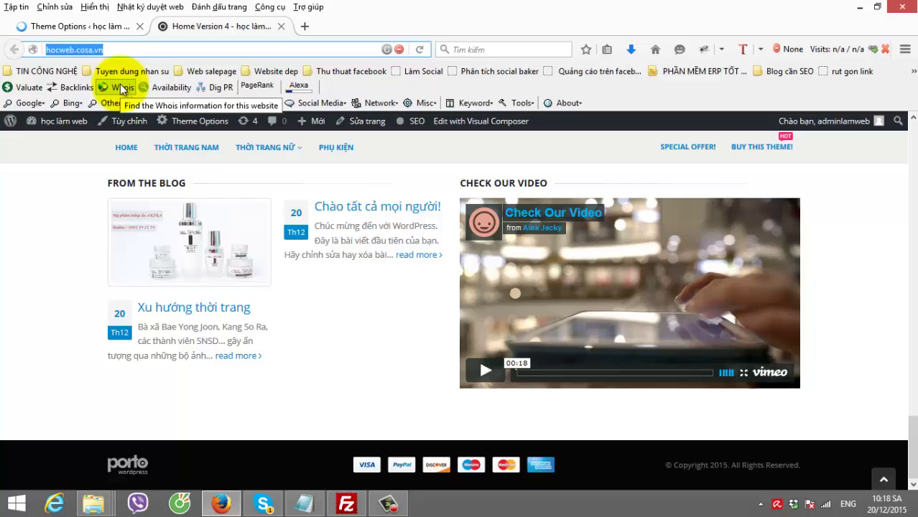
pyautogui.click(118, 26)
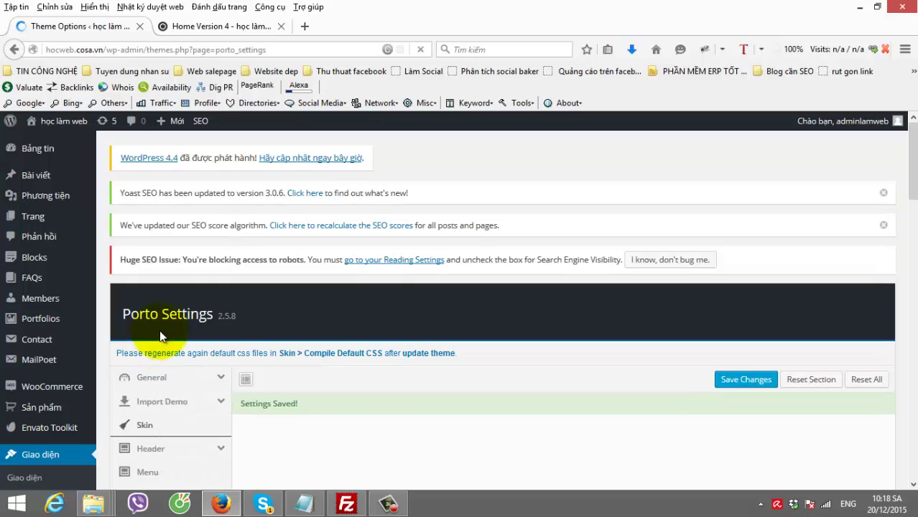
pyautogui.click(216, 27)
pyautogui.click(211, 45)
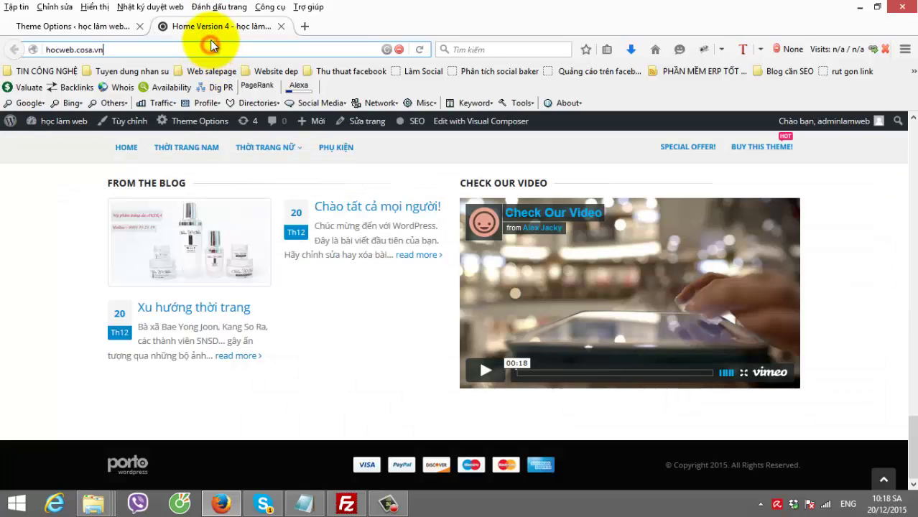
pyautogui.press('Return')
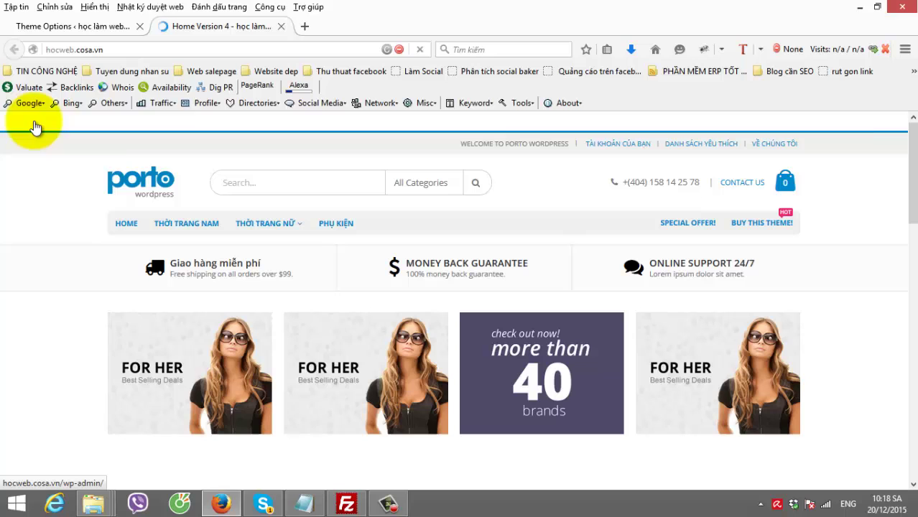
pyautogui.moveTo(55, 157)
pyautogui.scroll(-15, 906, 265)
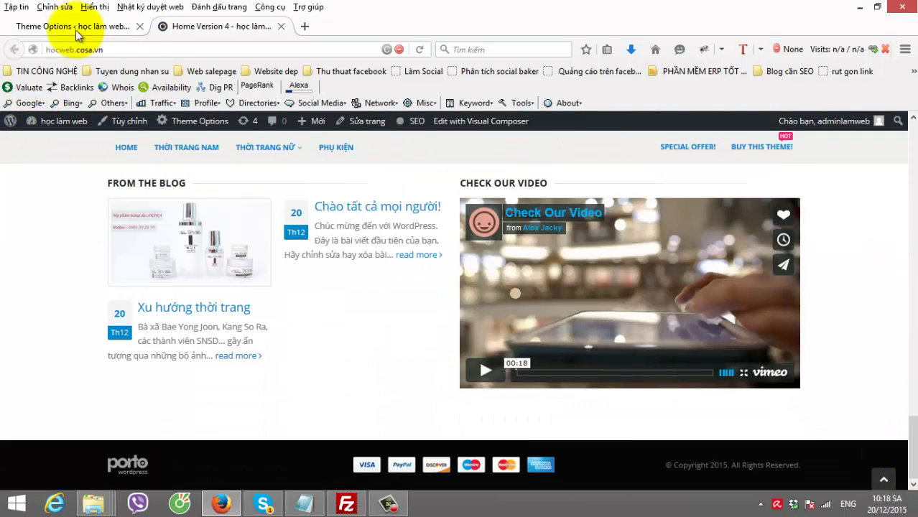
# - Set the Footer Bottom background color in the Skin footer settings to orange #dd9933 and save the theme options
pyautogui.click(50, 26)
pyautogui.scroll(-2, 344, 328)
pyautogui.scroll(-8, 354, 318)
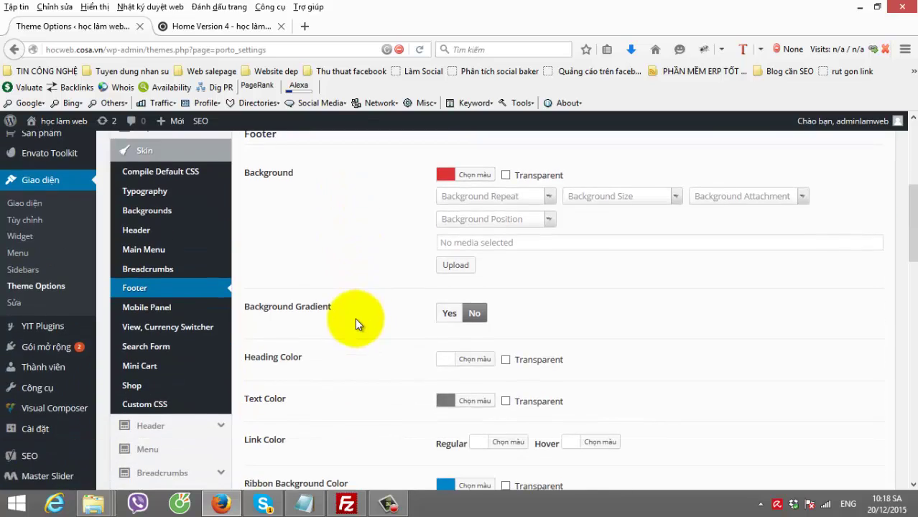
pyautogui.scroll(-1, 364, 319)
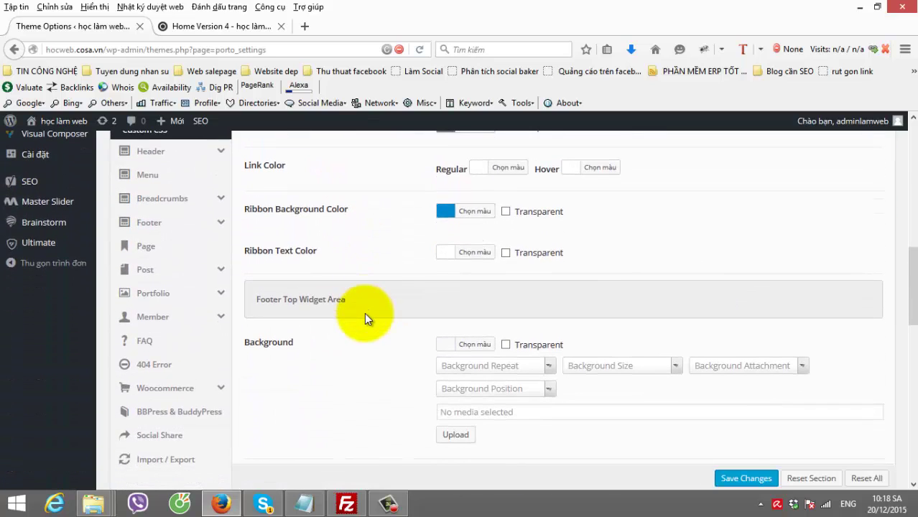
pyautogui.scroll(-1, 364, 318)
pyautogui.scroll(-3, 365, 314)
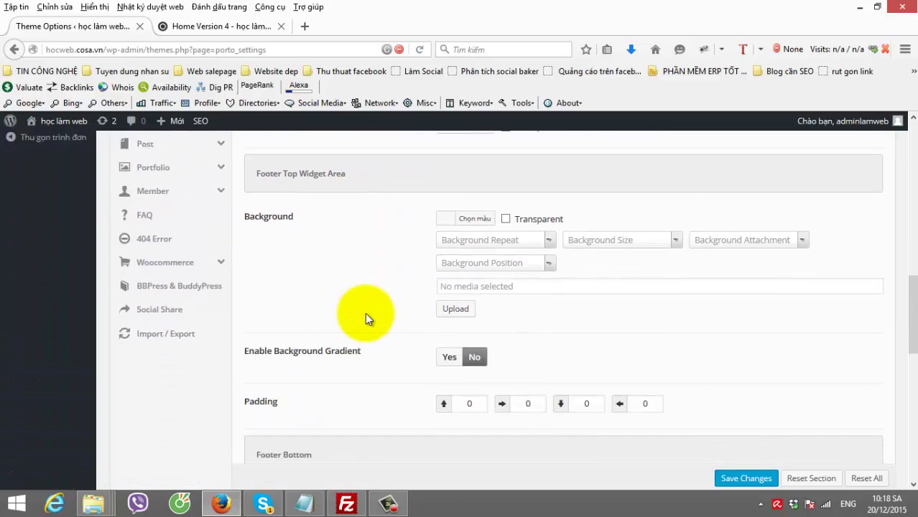
pyautogui.scroll(-1, 366, 314)
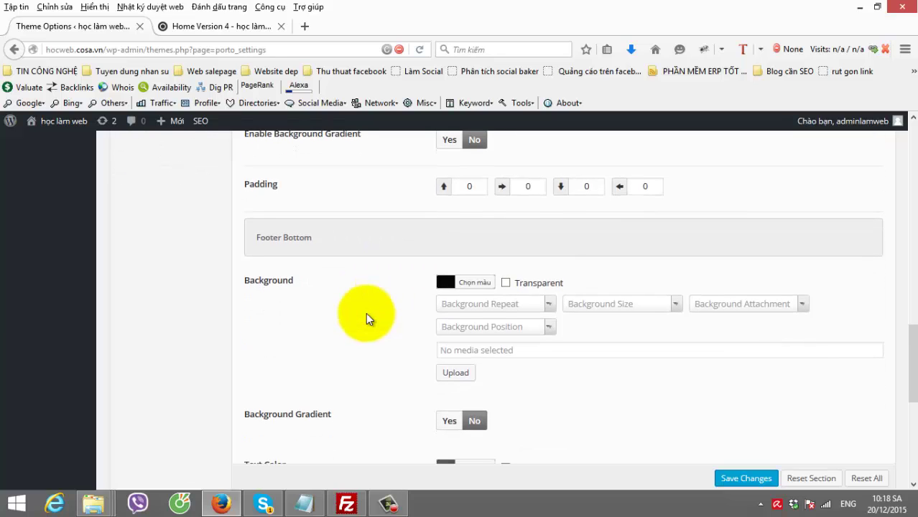
pyautogui.scroll(-1, 368, 317)
pyautogui.click(444, 213)
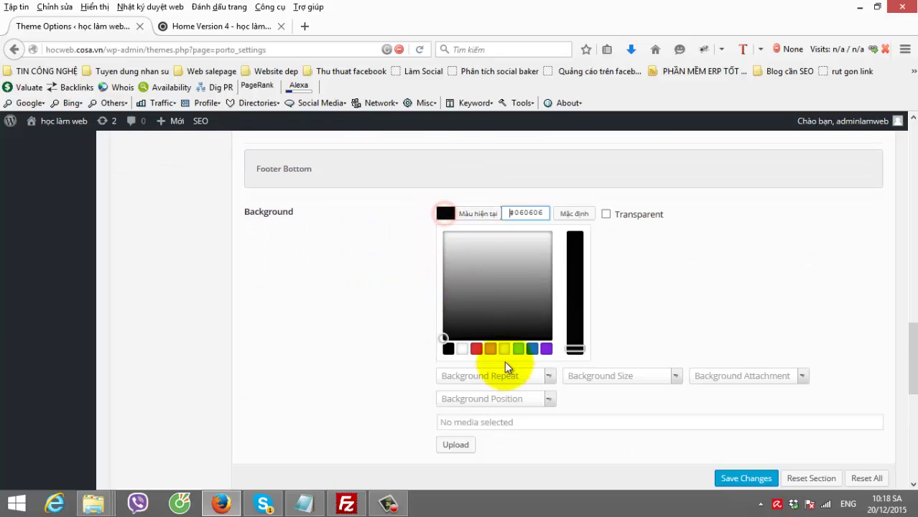
pyautogui.click(490, 350)
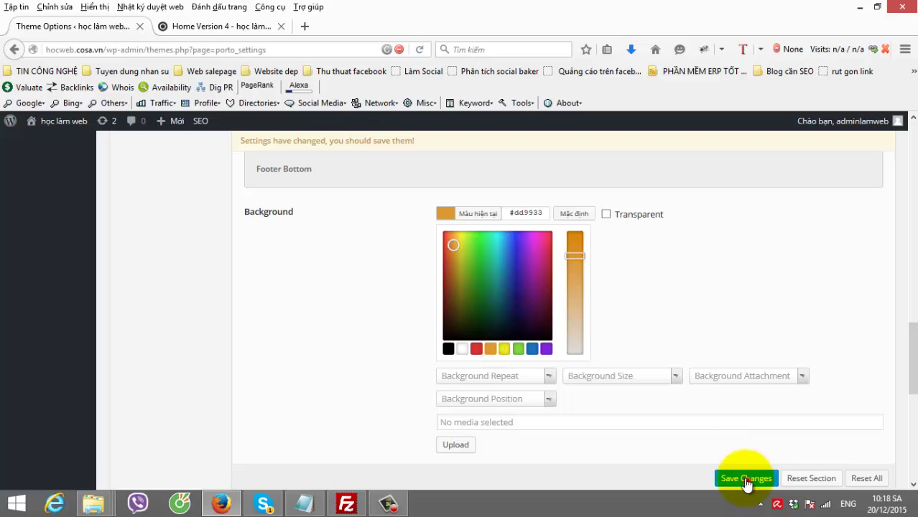
pyautogui.click(747, 480)
pyautogui.scroll(3, 297, 323)
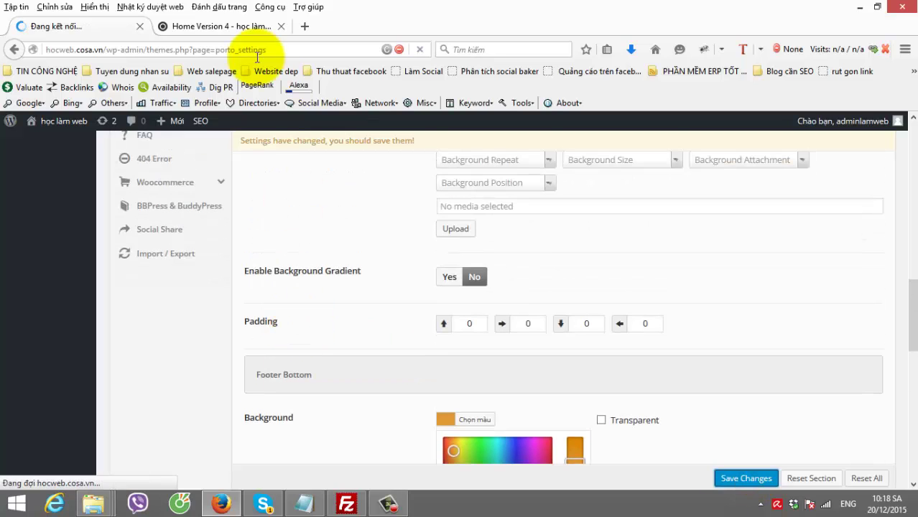
# - Reload the live home page at hocweb.cosa.vn and check the Footer Bottom background color
pyautogui.click(245, 26)
pyautogui.click(248, 47)
pyautogui.press('Return')
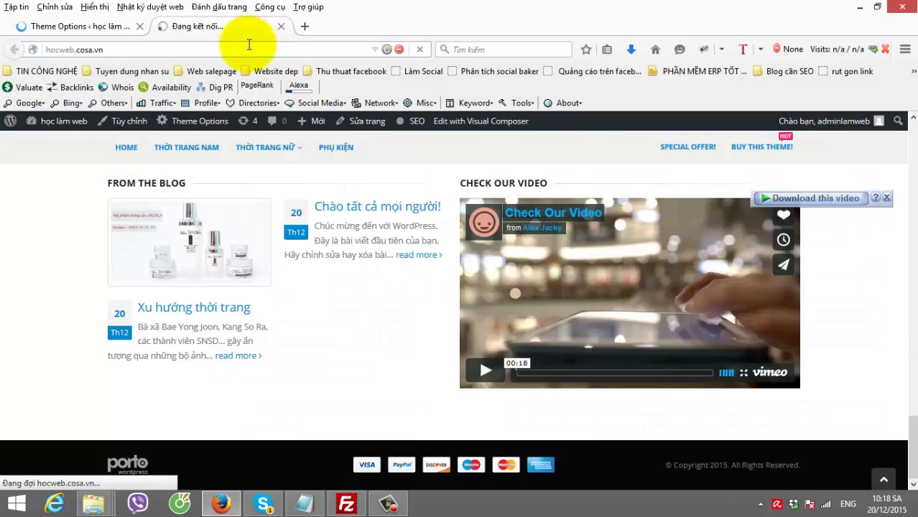
pyautogui.moveTo(85, 129)
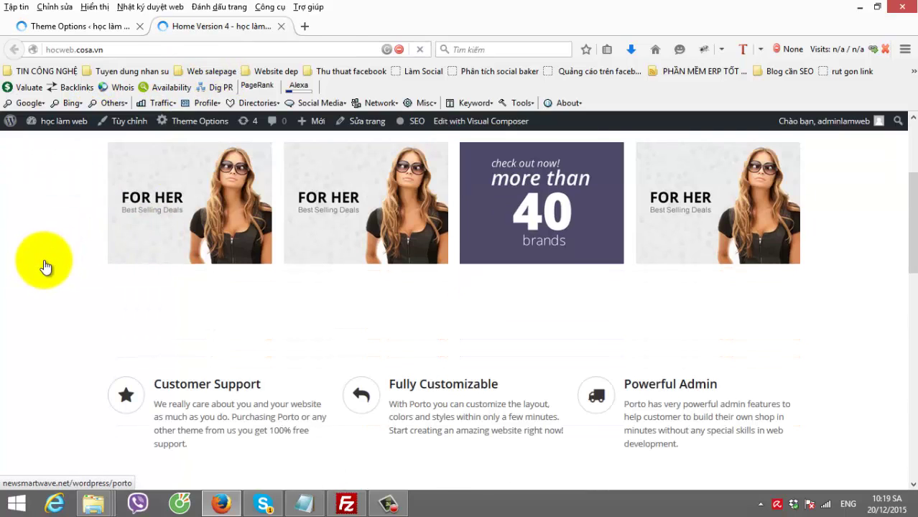
pyautogui.scroll(-10, 46, 266)
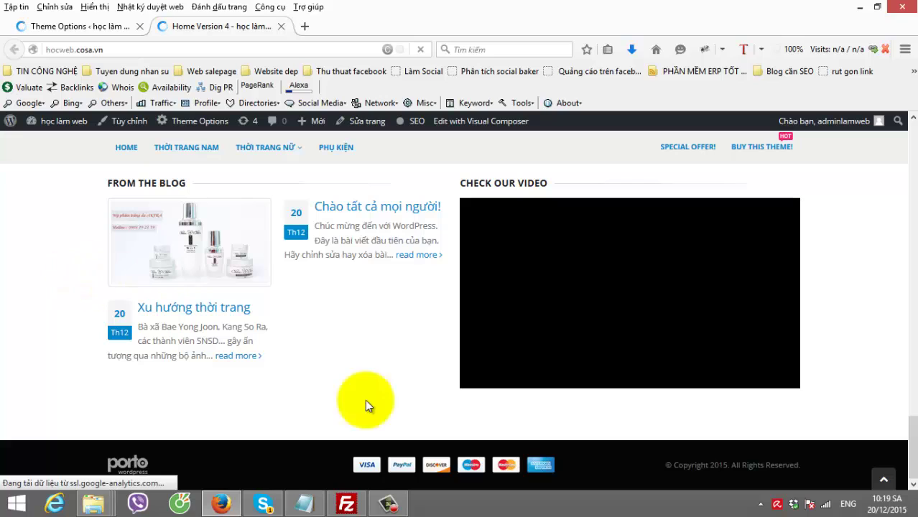
pyautogui.click(132, 46)
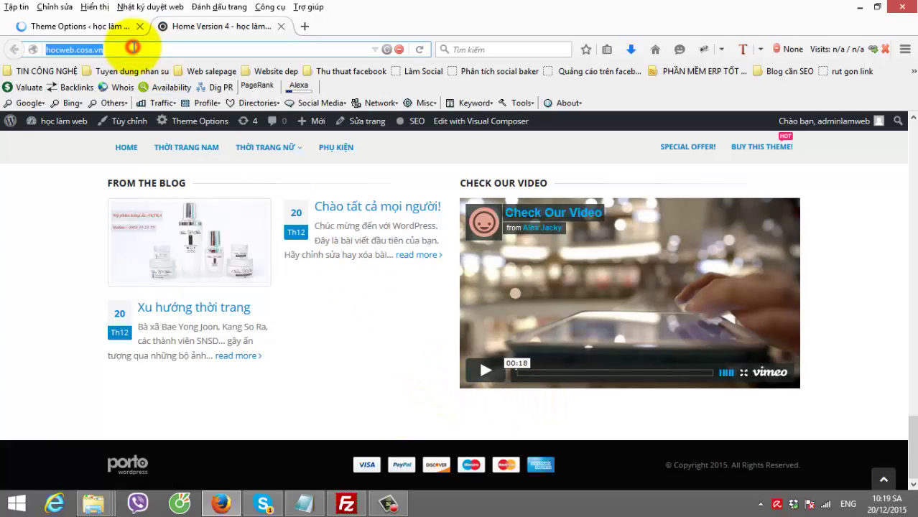
pyautogui.press('Return')
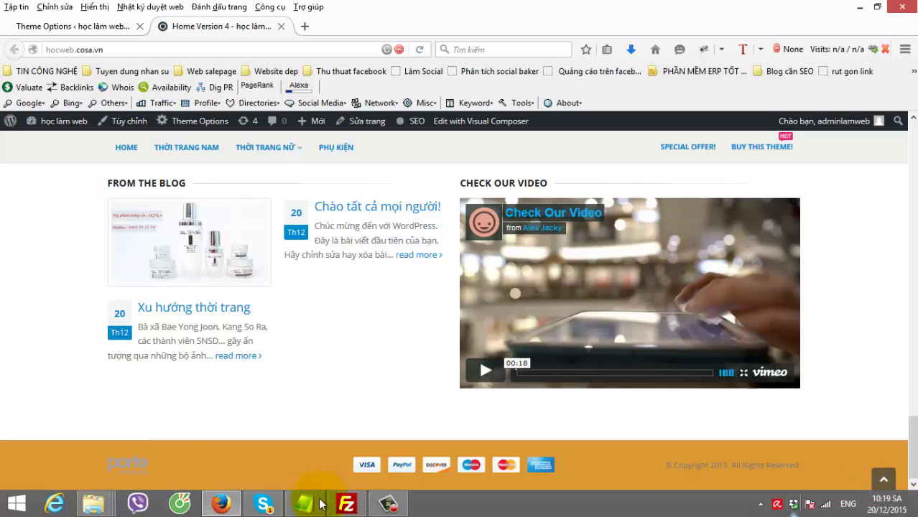
pyautogui.scroll(10, 322, 386)
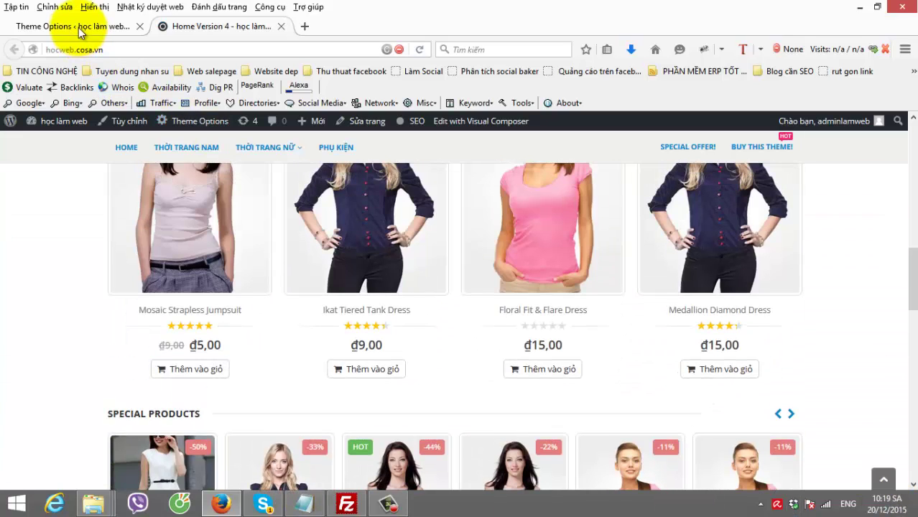
# - Open the Mosaic Strapless Jumpsuit product page from the live home page
pyautogui.click(78, 26)
pyautogui.click(201, 26)
pyautogui.click(176, 205)
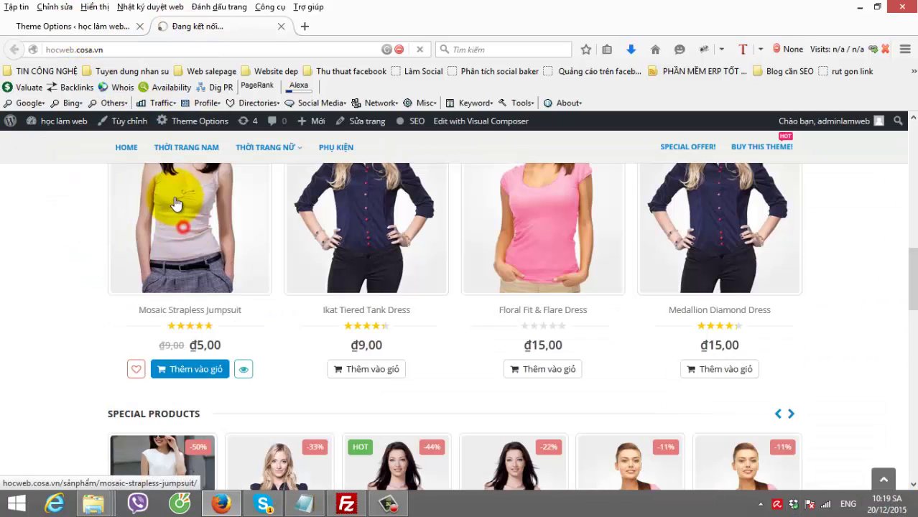
pyautogui.scroll(5, 75, 252)
pyautogui.scroll(1, 76, 253)
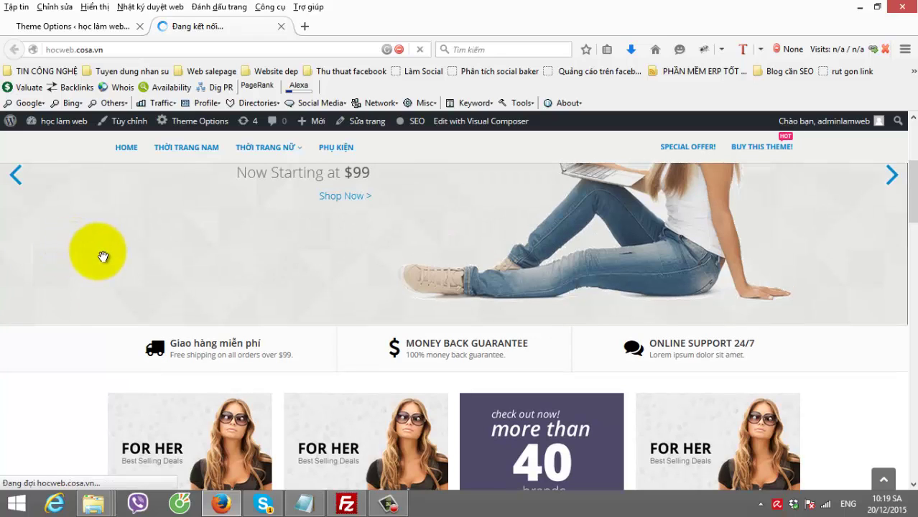
pyautogui.scroll(3, 100, 255)
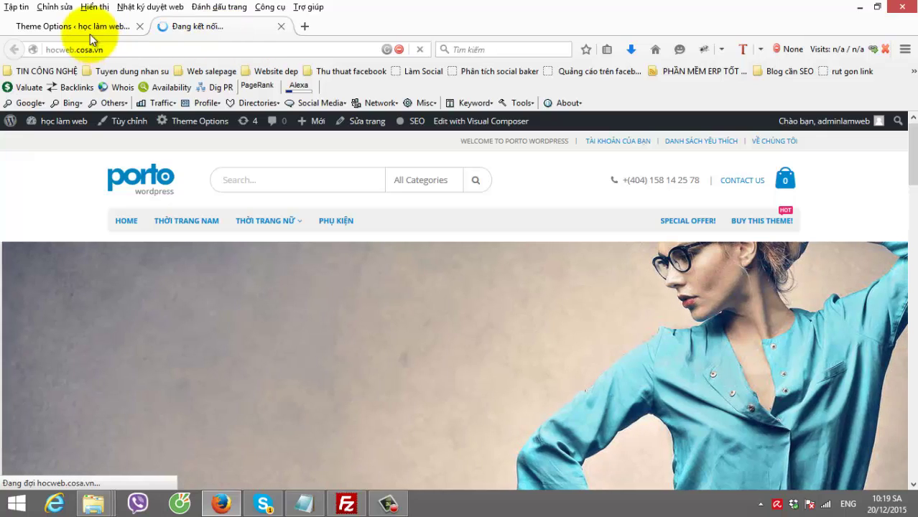
pyautogui.click(87, 30)
pyautogui.scroll(-7, 185, 266)
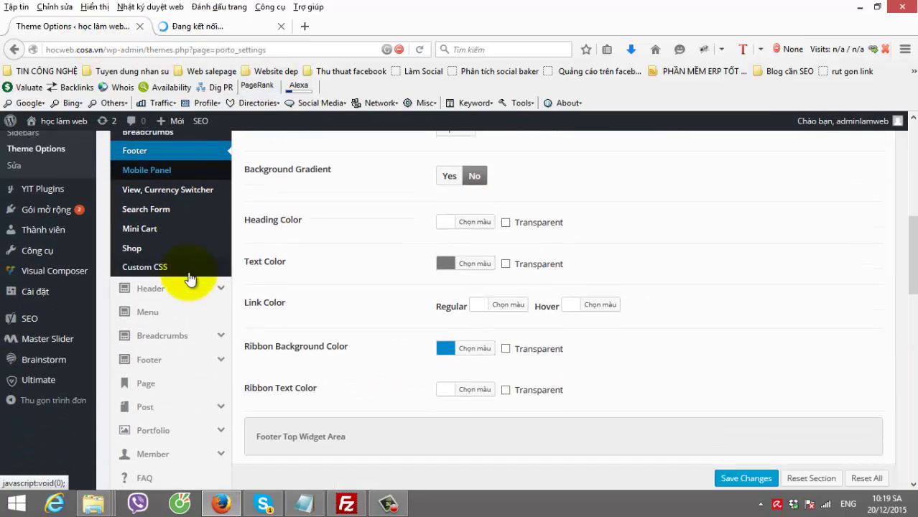
pyautogui.click(247, 26)
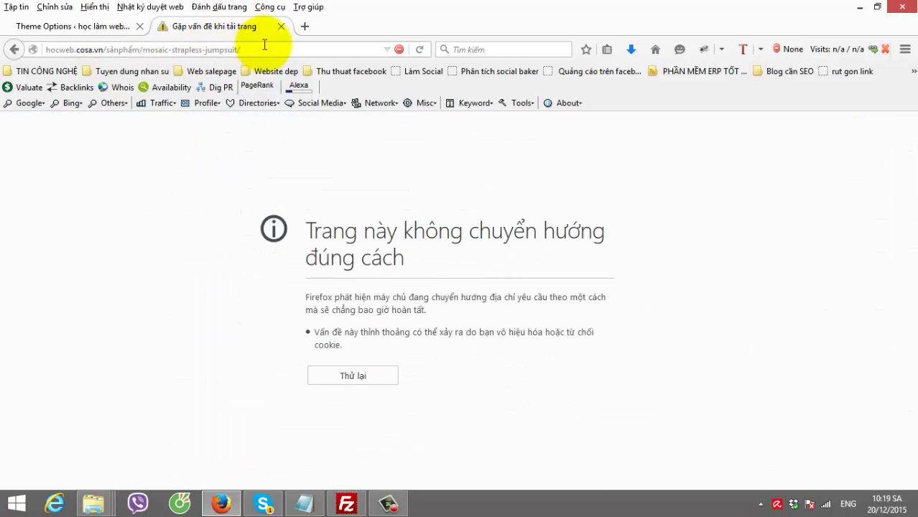
# - Examine the product path in the Mosaic Strapless Jumpsuit page's address
pyautogui.moveTo(263, 46); pyautogui.dragTo(106, 43)
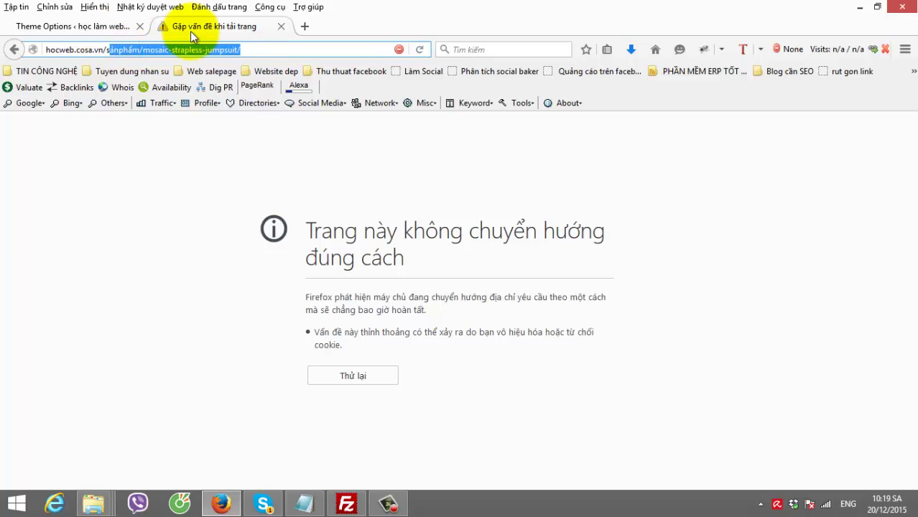
pyautogui.click(245, 46)
pyautogui.moveTo(108, 51); pyautogui.dragTo(216, 34)
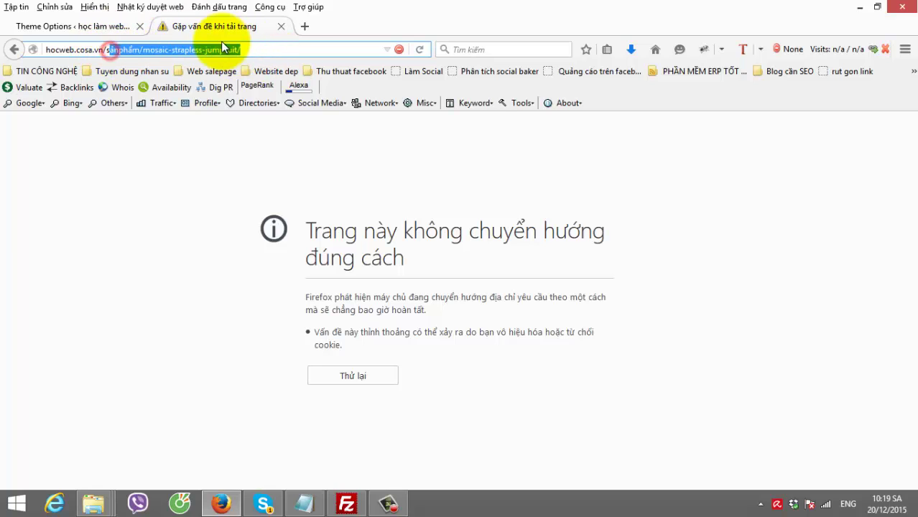
pyautogui.click(256, 52)
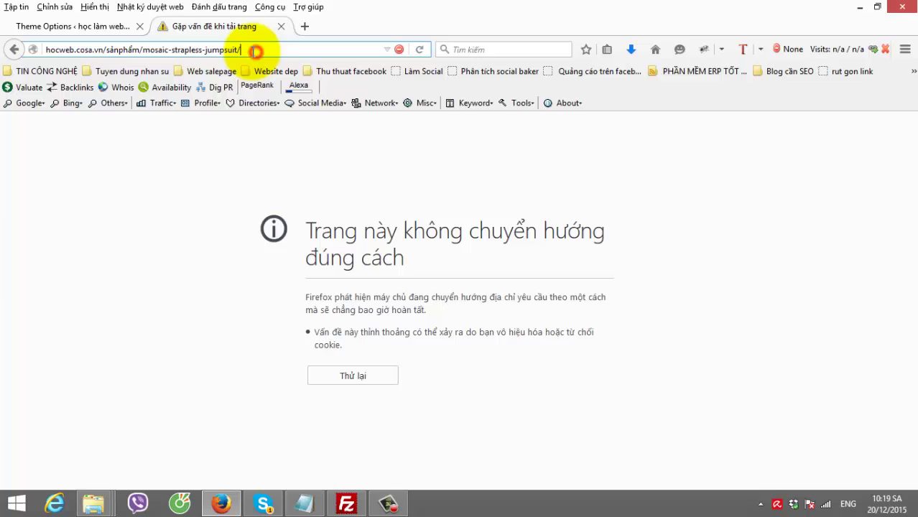
# - Review the general Header settings in Theme Options, including the welcome message and the header contact info
pyautogui.click(72, 25)
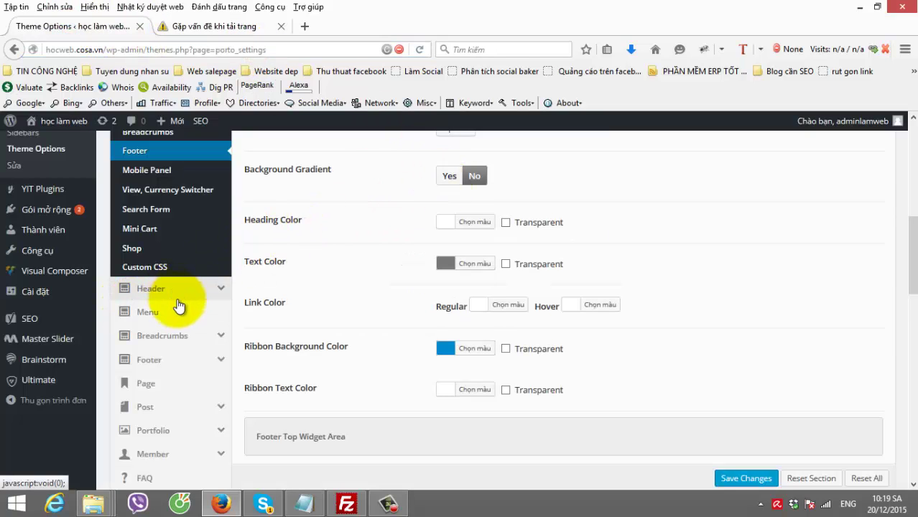
pyautogui.scroll(-3, 179, 305)
pyautogui.click(185, 149)
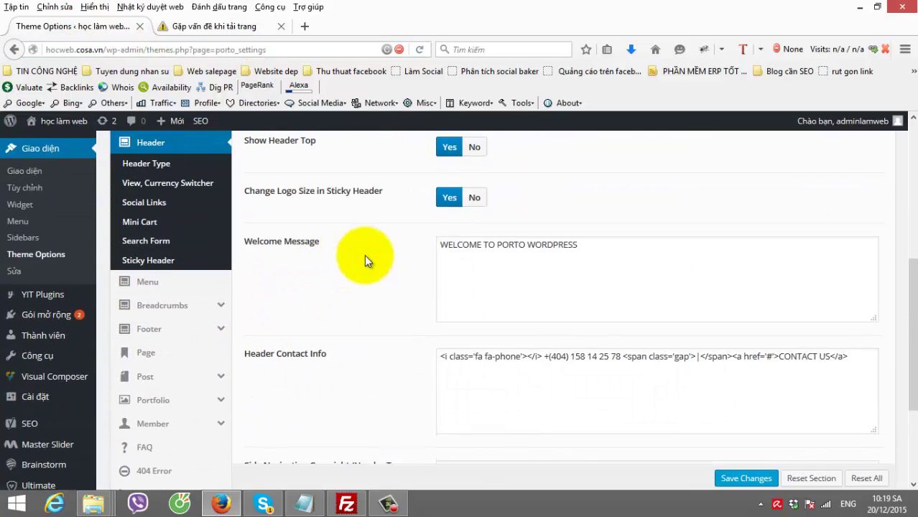
pyautogui.scroll(3, 205, 251)
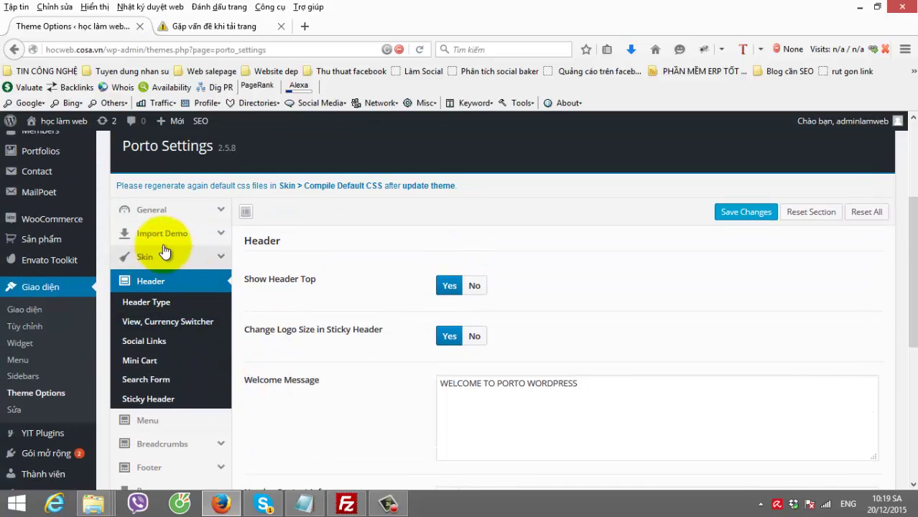
pyautogui.scroll(-1, 174, 260)
pyautogui.scroll(-5, 159, 284)
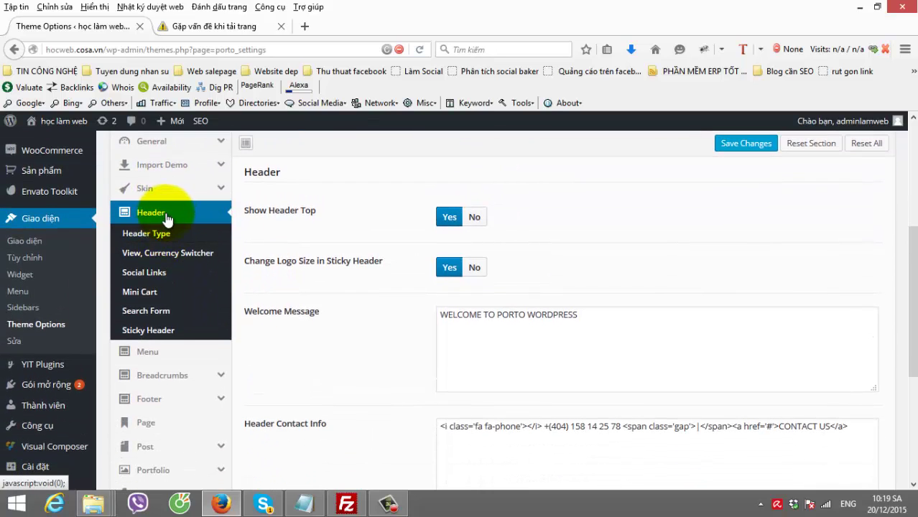
pyautogui.moveTo(597, 193); pyautogui.dragTo(357, 161)
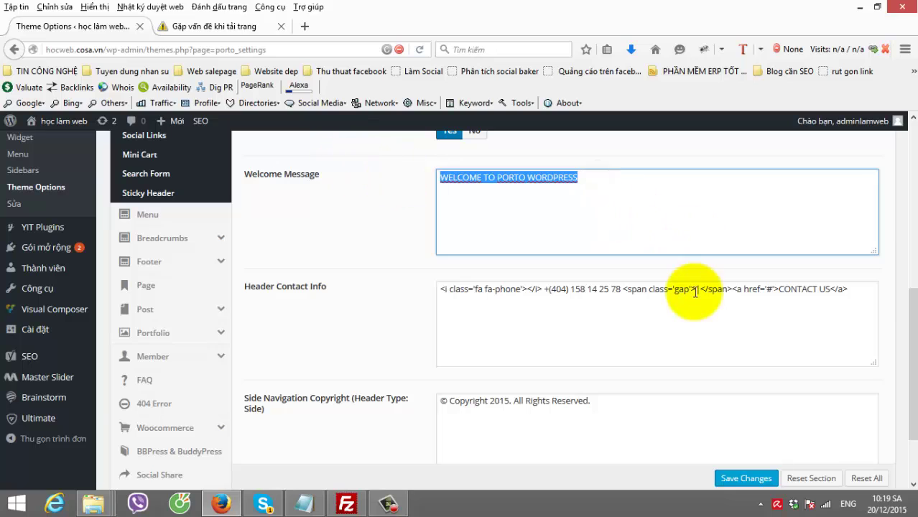
pyautogui.click(561, 285)
pyautogui.scroll(4, 178, 224)
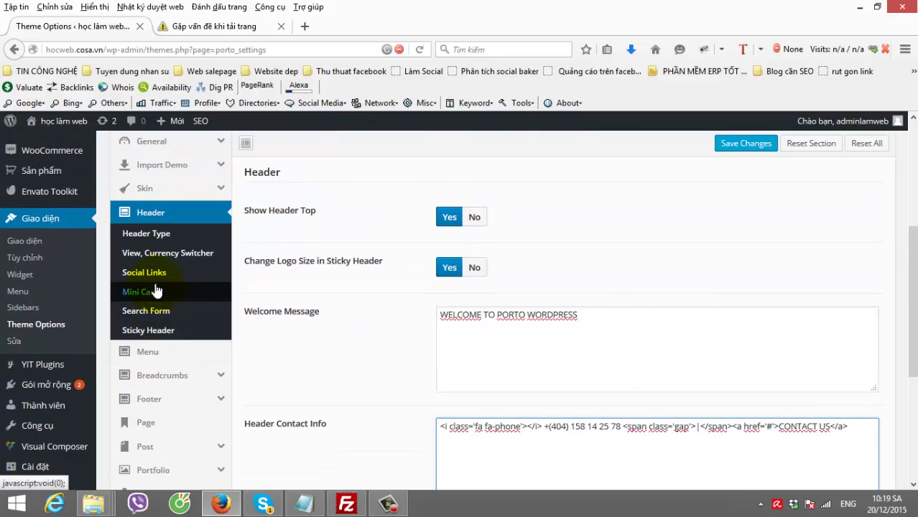
# - Look through the View, Currency Switcher settings and the available Header Type layouts
pyautogui.click(153, 233)
pyautogui.click(168, 254)
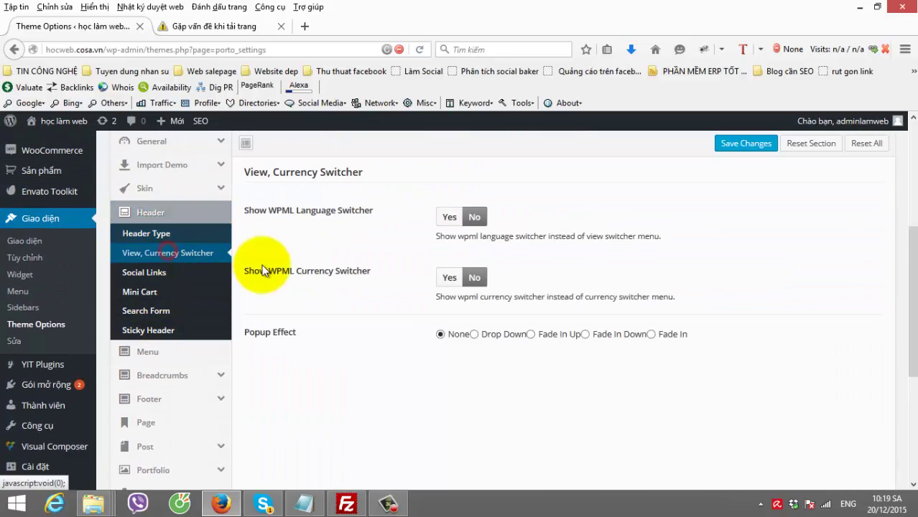
pyautogui.click(181, 235)
pyautogui.scroll(-1, 489, 254)
pyautogui.scroll(-7, 485, 254)
pyautogui.scroll(5, 154, 304)
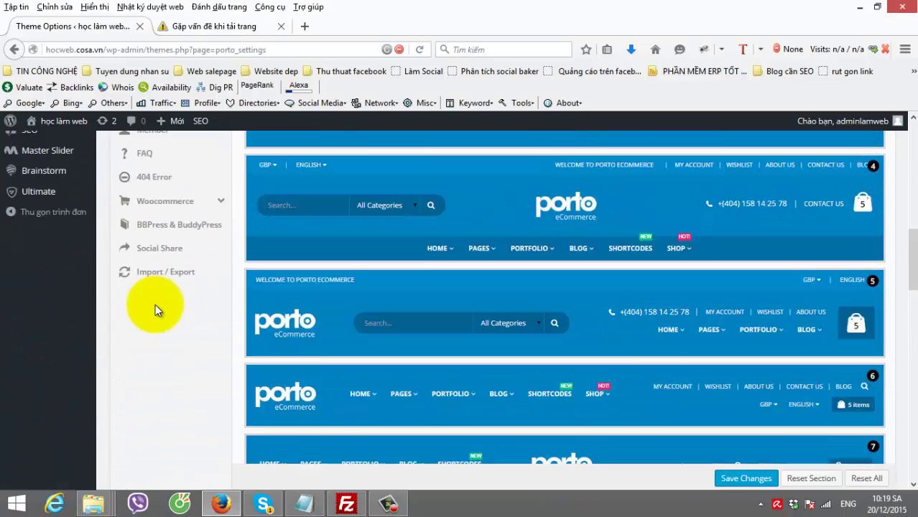
pyautogui.scroll(4, 169, 301)
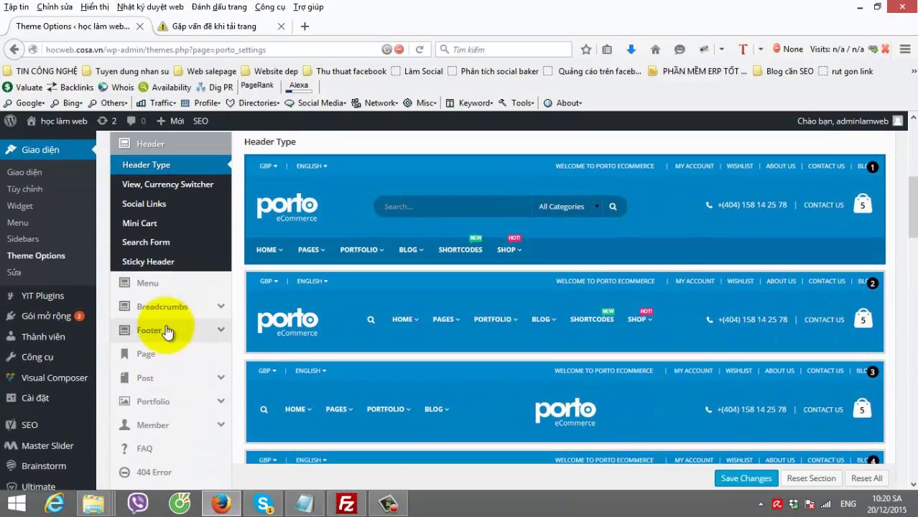
# - Review the Menu settings in Theme Options, including the menu arrow, login link and popup effects
pyautogui.click(154, 293)
pyautogui.scroll(2, 431, 215)
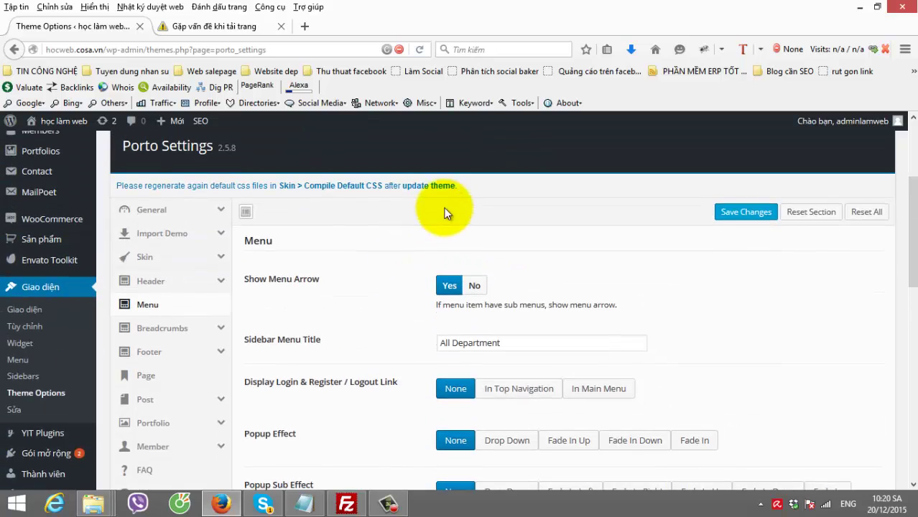
pyautogui.scroll(-4, 436, 237)
pyautogui.scroll(3, 459, 260)
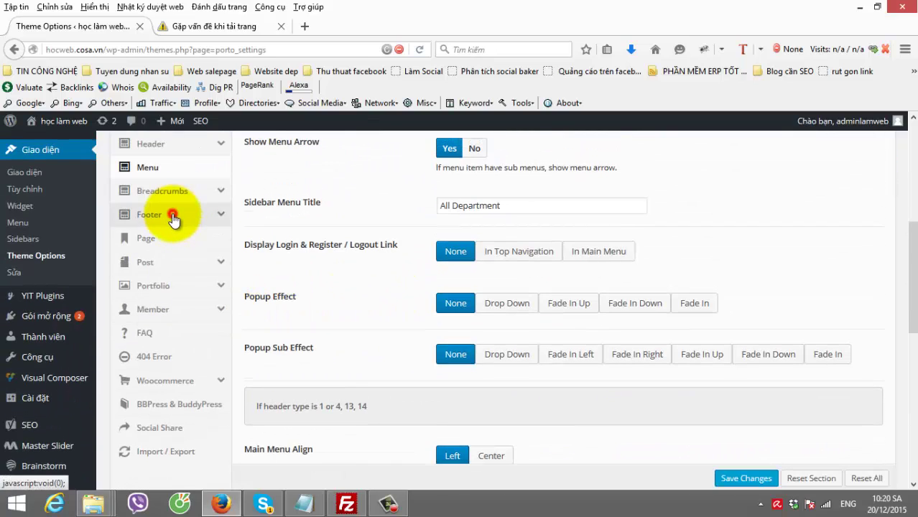
# - Review the Footer settings in Theme Options, including the footer logo, ribbon text and copyright
pyautogui.click(173, 216)
pyautogui.scroll(3, 495, 237)
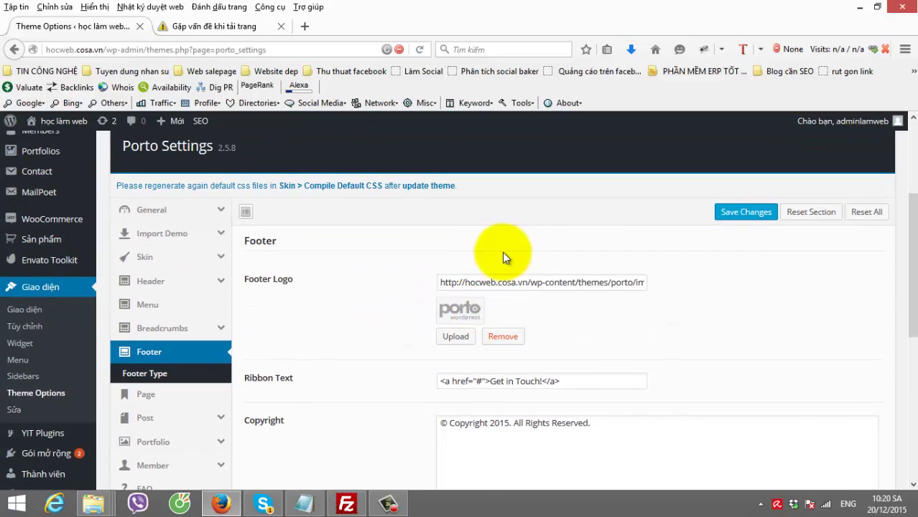
pyautogui.scroll(-2, 503, 250)
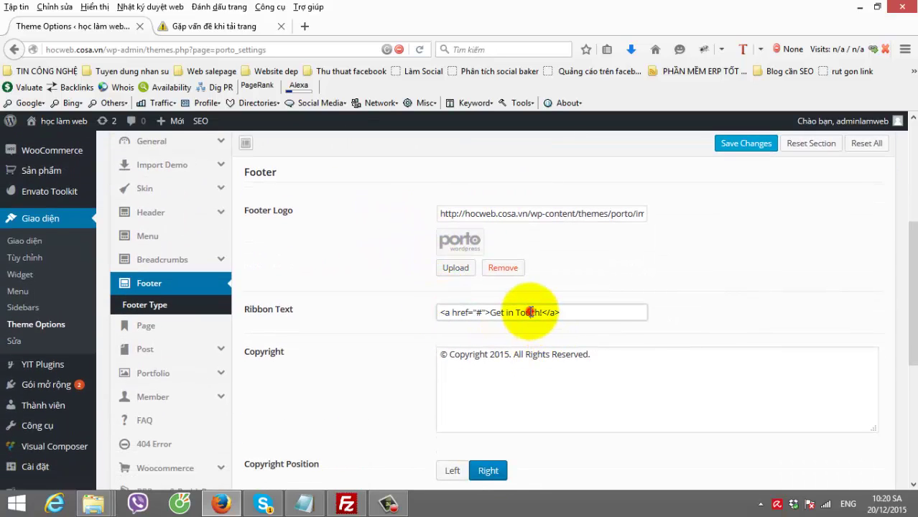
pyautogui.click(530, 311)
# - View the Page and Post settings in Theme Options
pyautogui.click(164, 328)
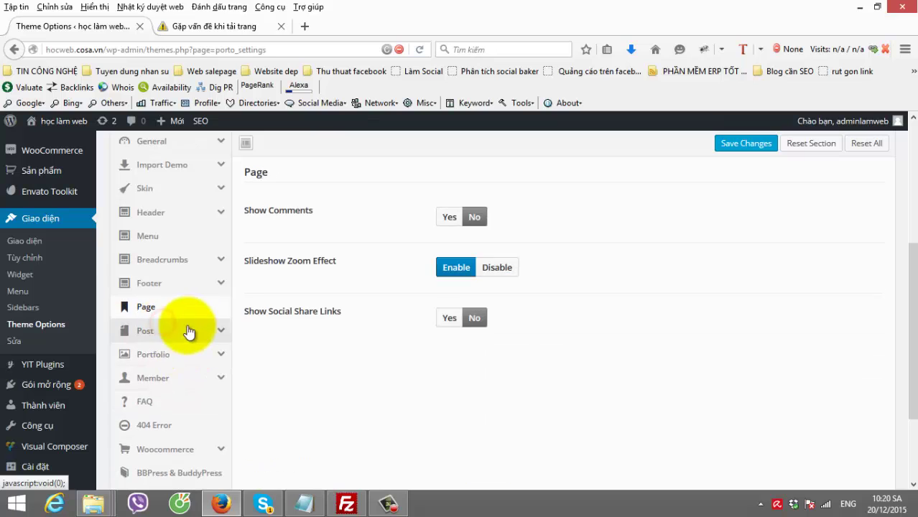
pyautogui.click(190, 332)
pyautogui.scroll(-3, 193, 357)
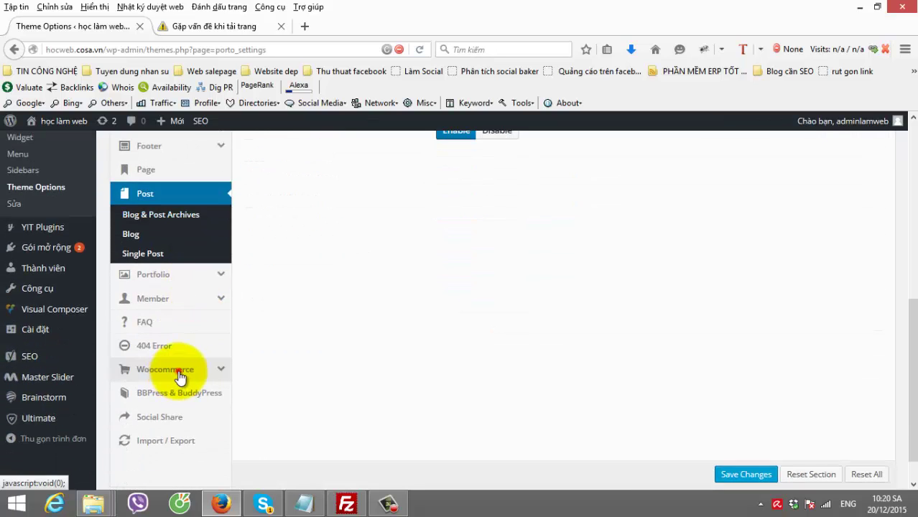
# - Set Add Links Position to On Image in the Woocommerce Product Archives settings
pyautogui.click(190, 370)
pyautogui.click(177, 336)
pyautogui.scroll(5, 388, 319)
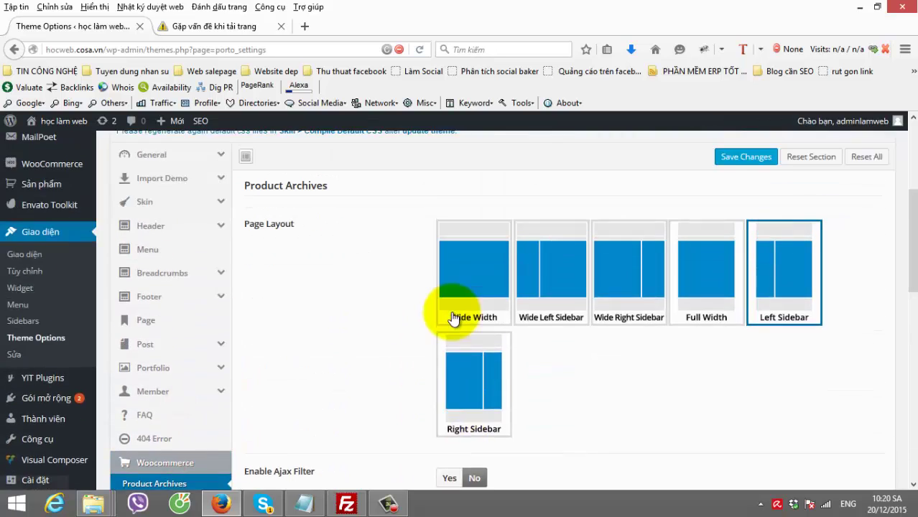
pyautogui.scroll(-2, 395, 318)
pyautogui.scroll(-5, 402, 305)
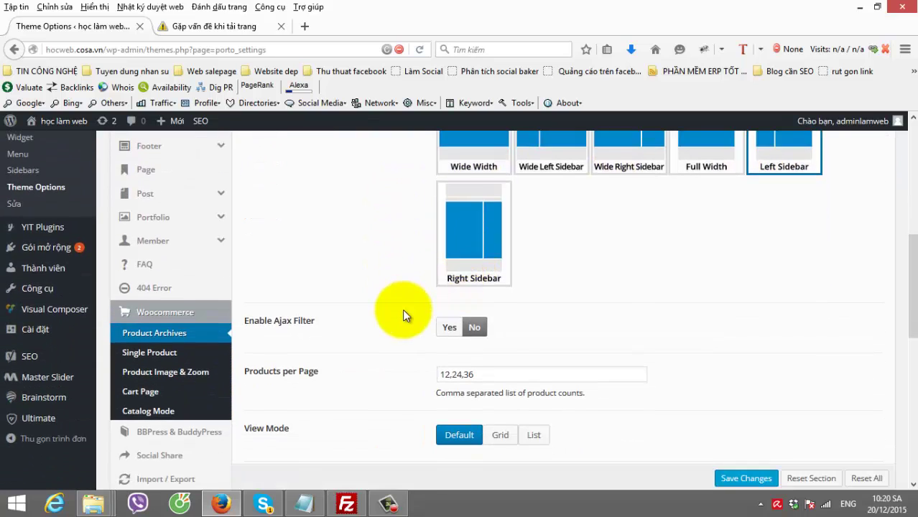
pyautogui.scroll(-3, 329, 266)
pyautogui.scroll(-5, 330, 266)
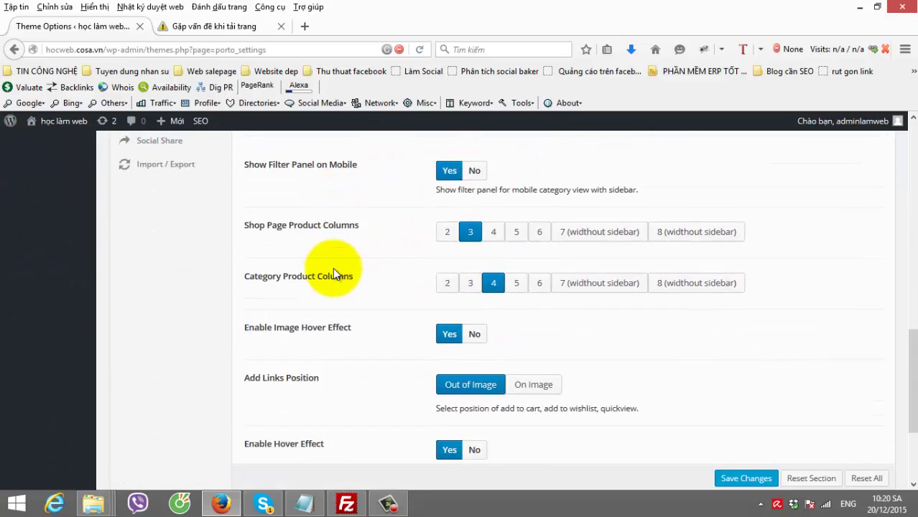
pyautogui.scroll(5, 416, 259)
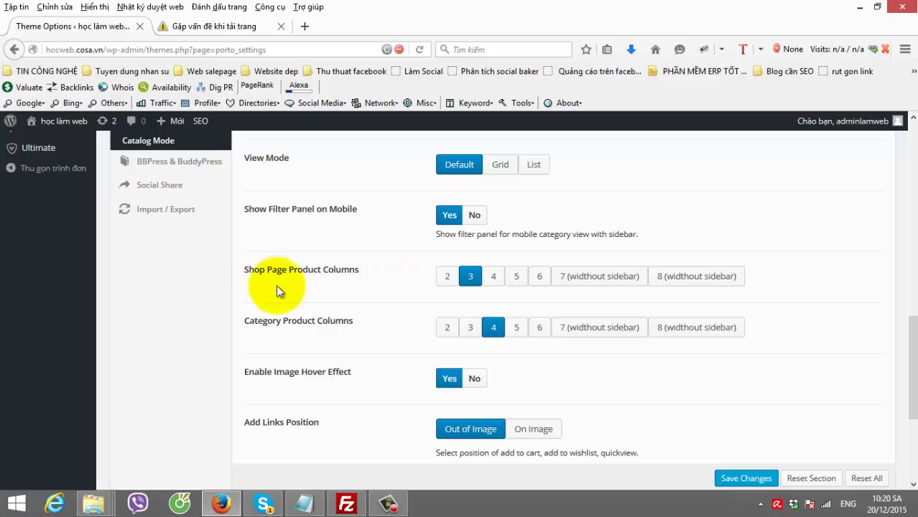
pyautogui.scroll(-5, 427, 306)
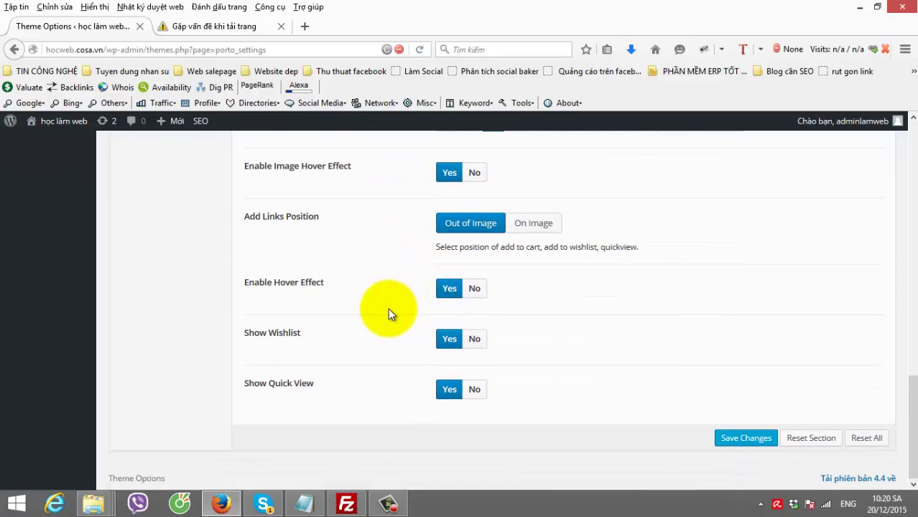
pyautogui.click(533, 223)
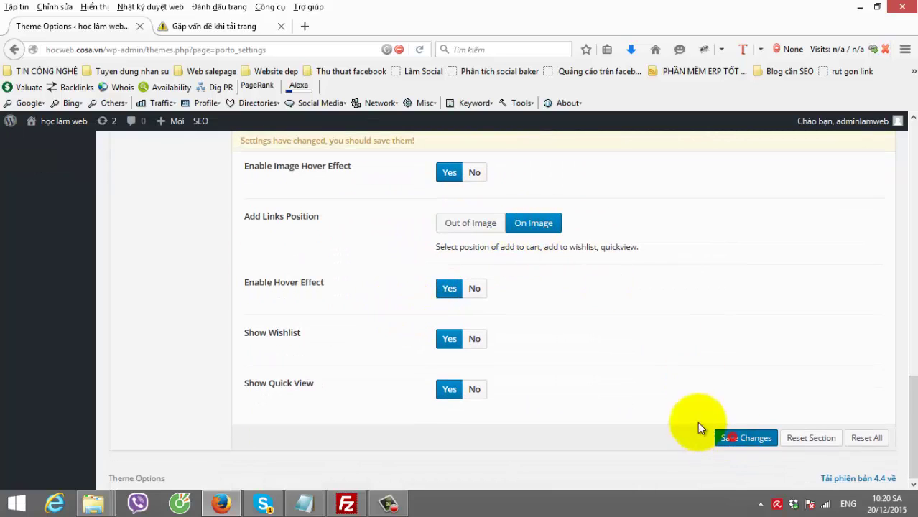
# - Save the Theme Options changes and open the permalink settings (Đường dẫn tĩnh)
pyautogui.click(729, 435)
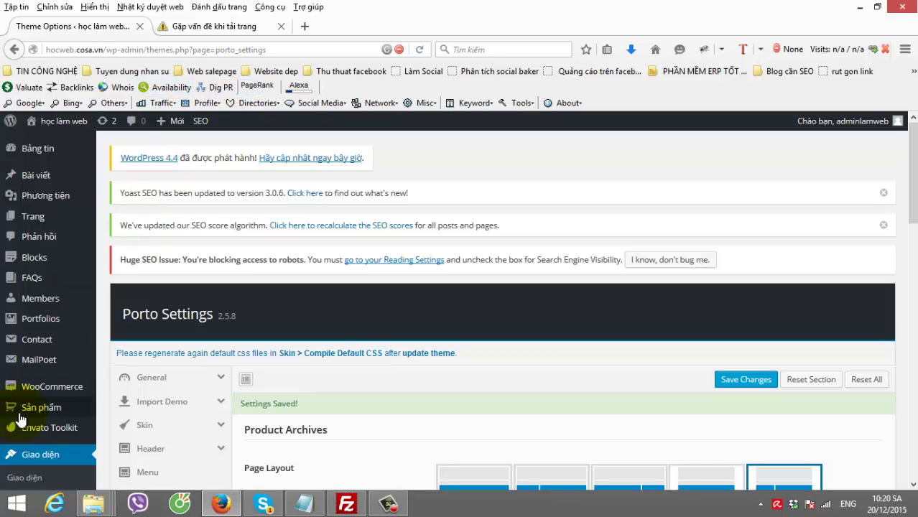
pyautogui.scroll(-3, 28, 409)
pyautogui.scroll(-2, 71, 419)
pyautogui.moveTo(67, 375)
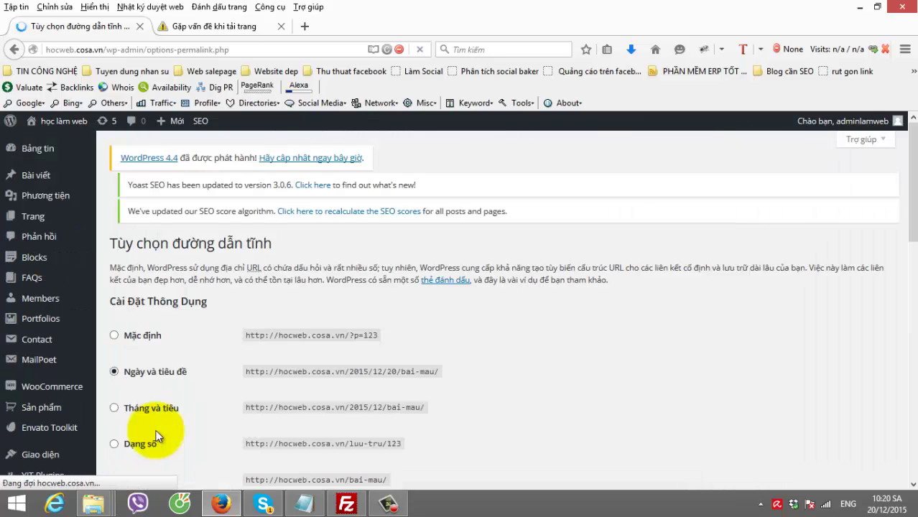
# - Choose the custom permalink structure (Tùy biến) and set it to /%postname%
pyautogui.scroll(-1, 220, 392)
pyautogui.scroll(-1, 221, 392)
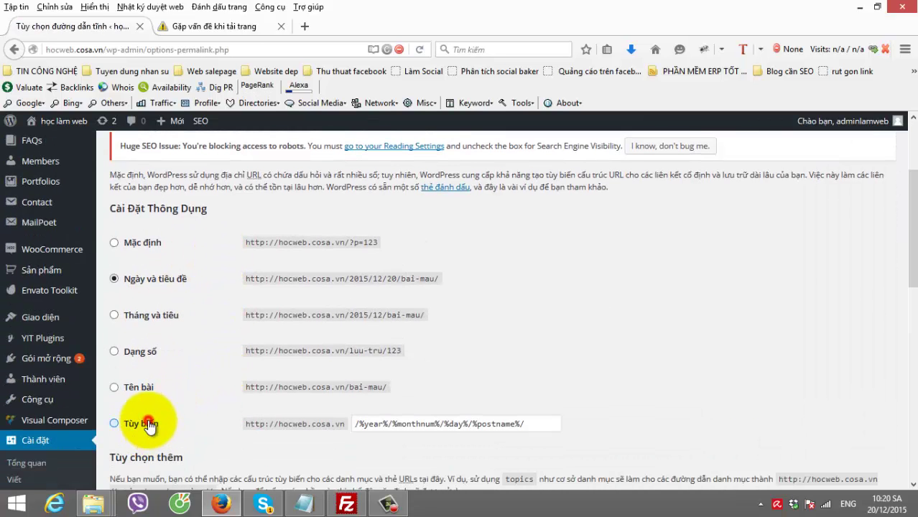
pyautogui.click(147, 423)
pyautogui.click(471, 424)
pyautogui.hotkey('shift', 'Home')
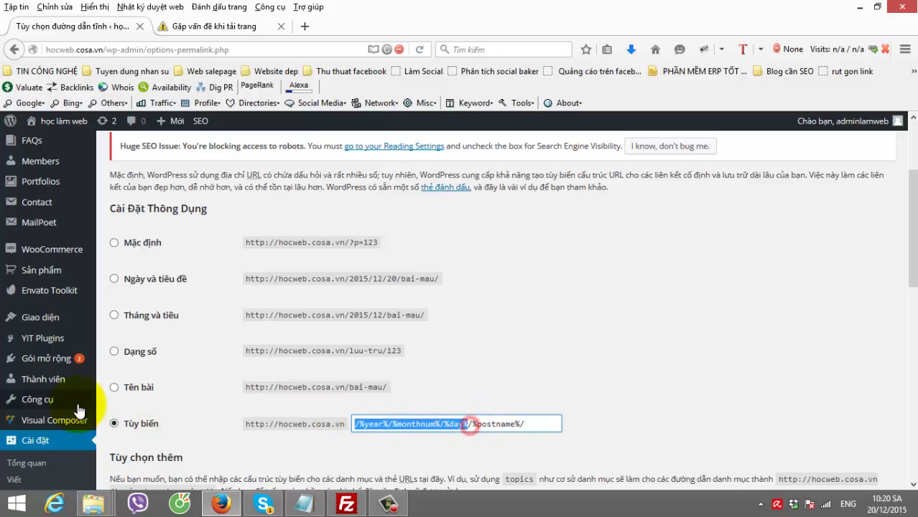
pyautogui.press('BackSpace')
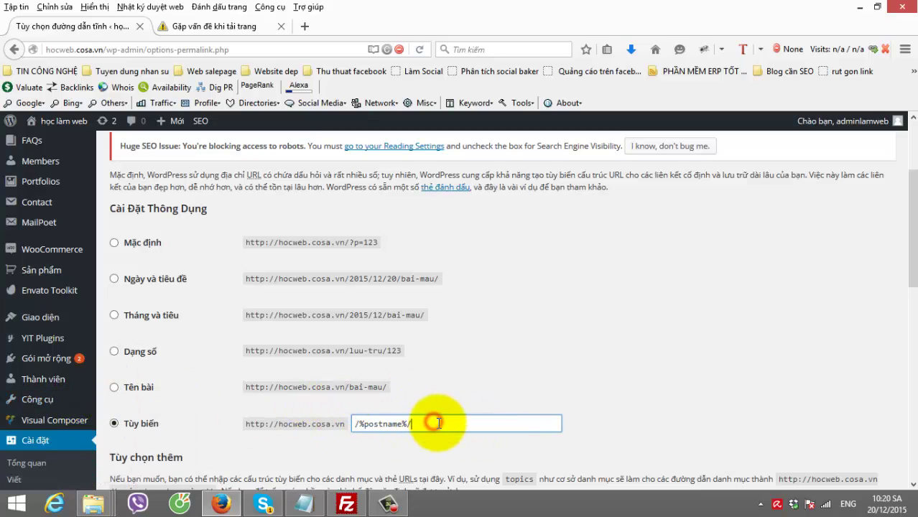
pyautogui.press('BackSpace')
# - Set the product category base to danh-muc and the product tag base to tu-khoa
pyautogui.scroll(-4, 712, 328)
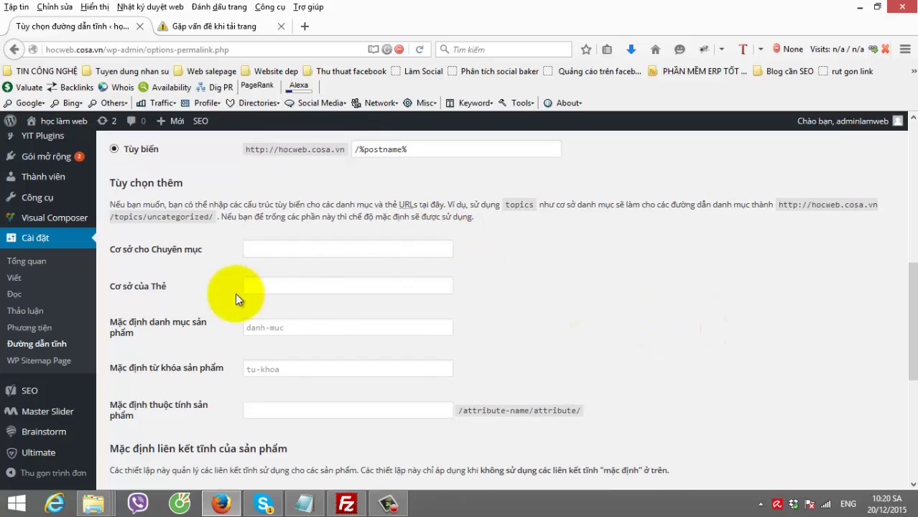
pyautogui.write('danh-muc')
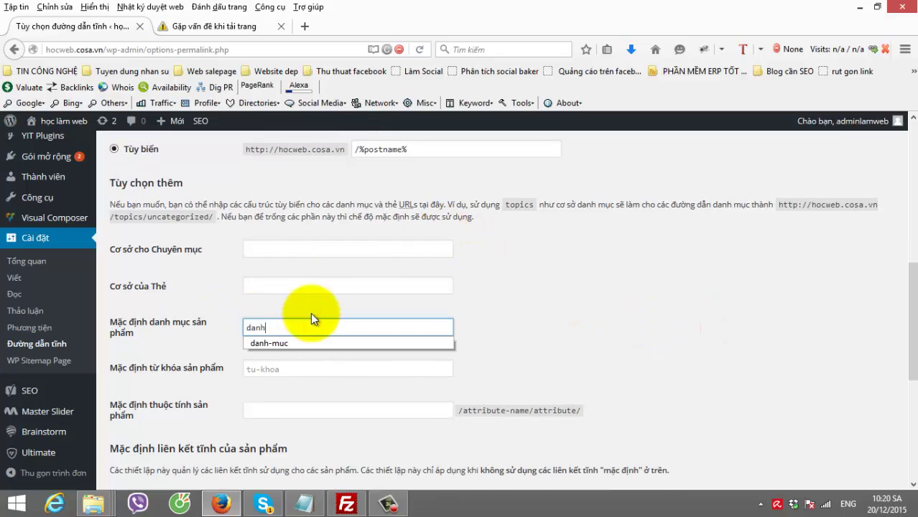
pyautogui.click(778, 322)
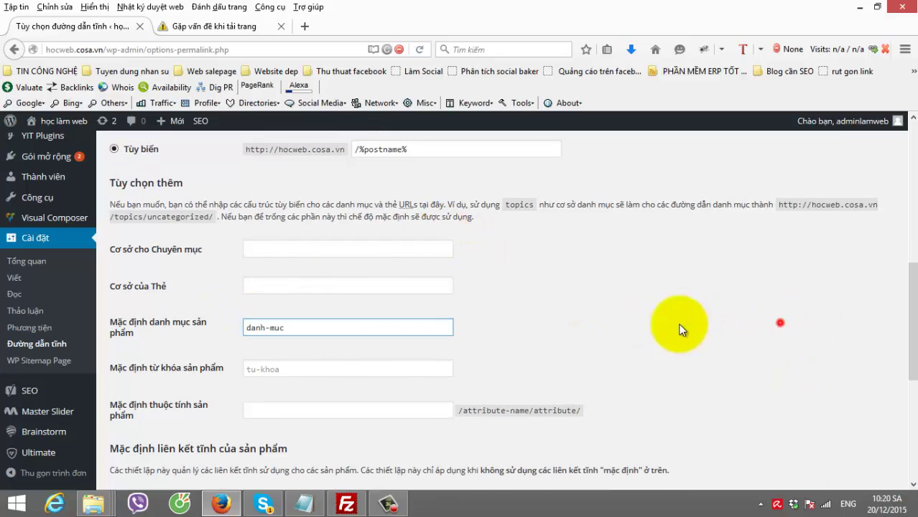
pyautogui.click(338, 369)
pyautogui.write('tu-khoa')
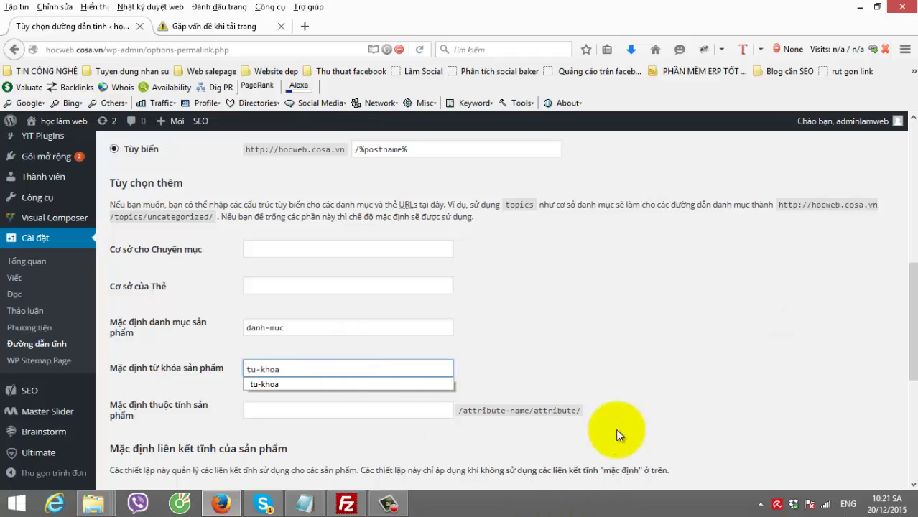
pyautogui.click(564, 321)
# - Choose the custom product permalink base (Mặc định riêng), set it to /san-pham/ and save the permalink settings
pyautogui.scroll(-5, 503, 321)
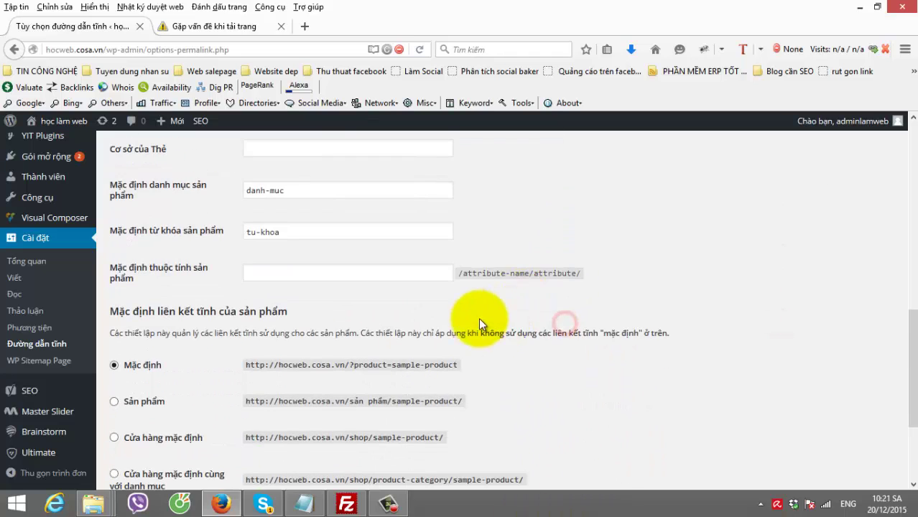
pyautogui.scroll(-2, 311, 348)
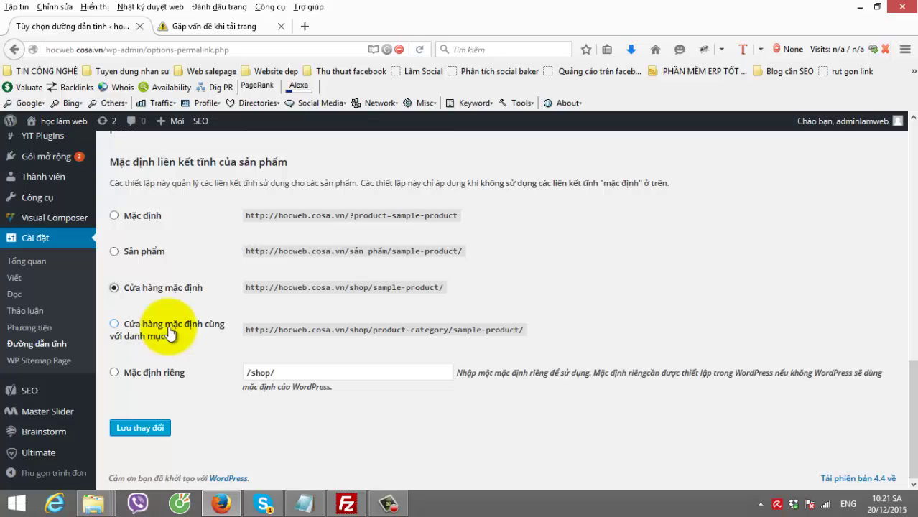
pyautogui.click(154, 376)
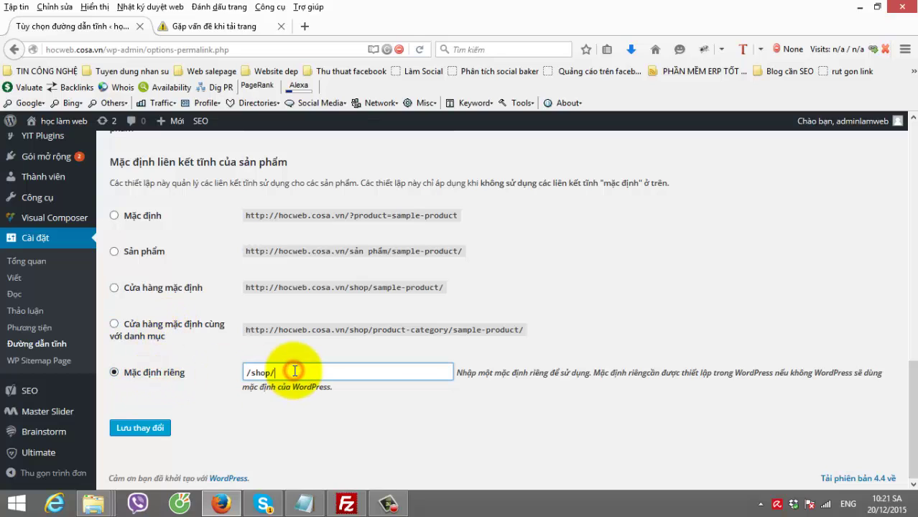
pyautogui.moveTo(268, 372); pyautogui.dragTo(257, 372)
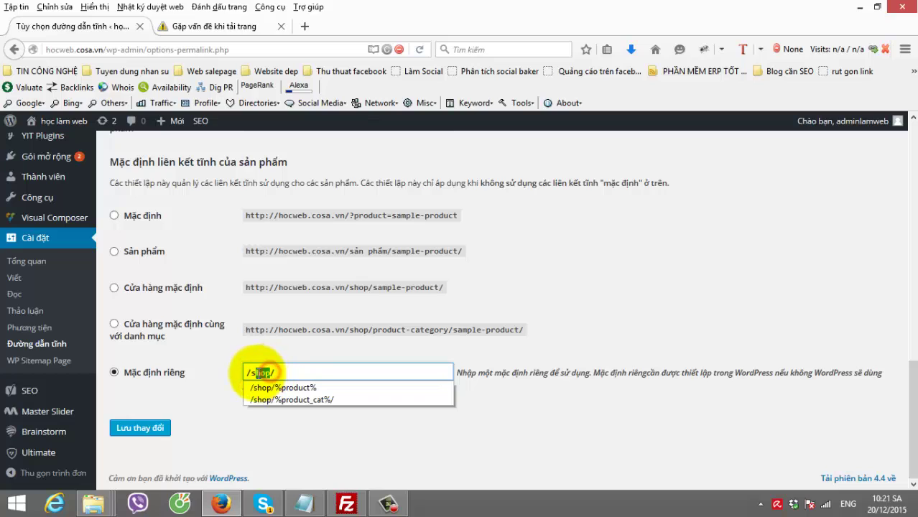
pyautogui.write('ản-')
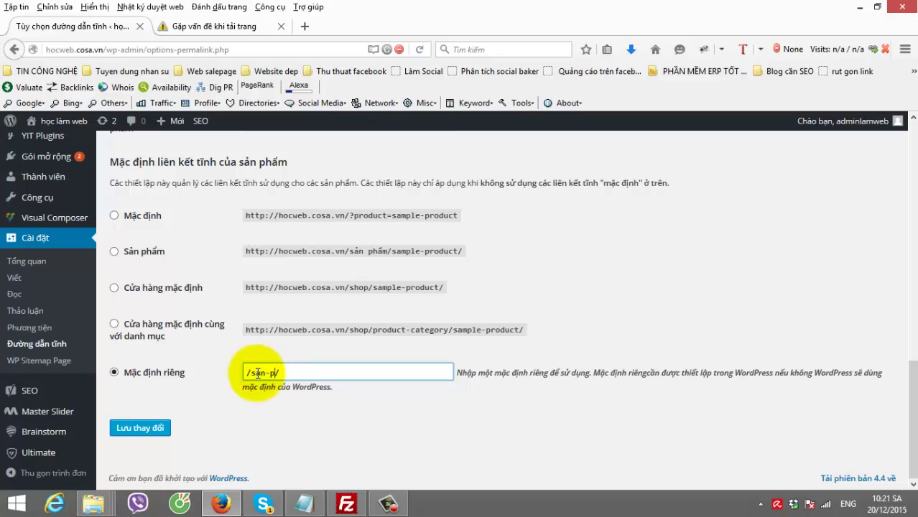
pyautogui.click(213, 419)
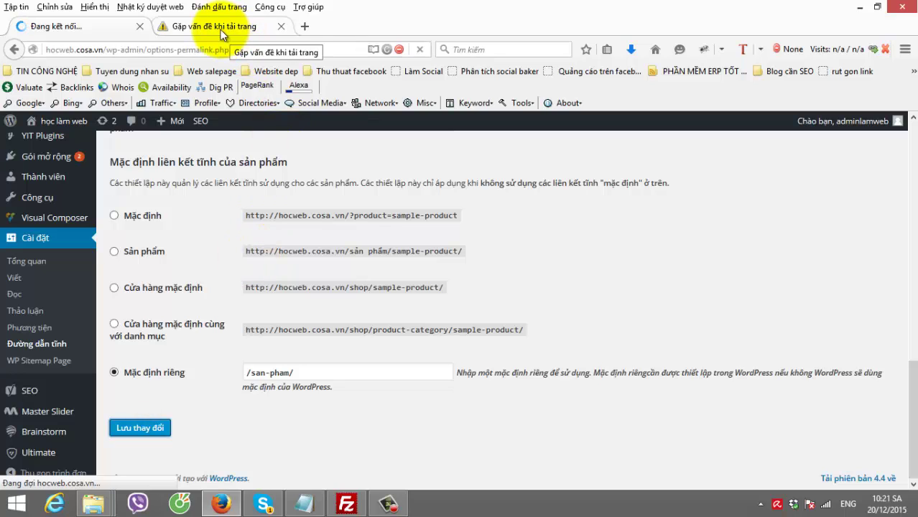
# - Open the live site in a new tab and check the URL of the Mosaic Strapless Jumpsuit product page
pyautogui.moveTo(273, 52); pyautogui.dragTo(112, 49)
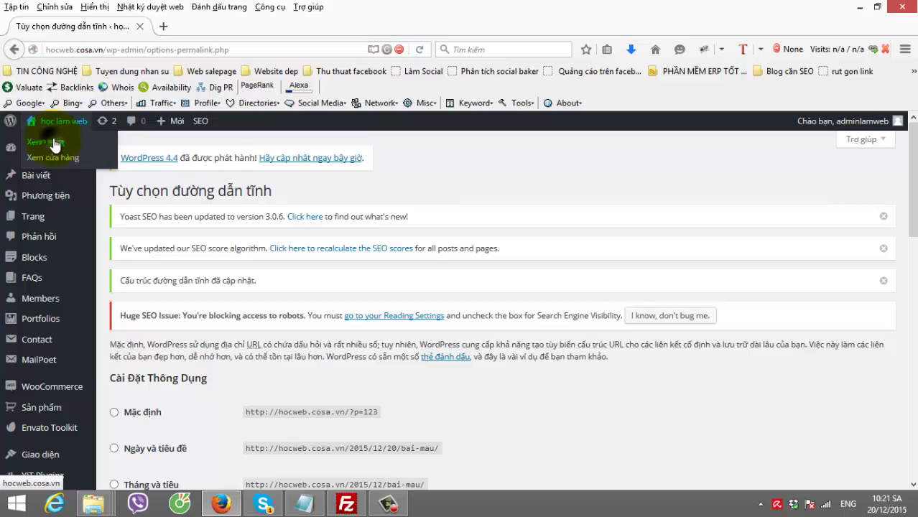
pyautogui.rightClick(53, 145)
pyautogui.click(123, 150)
pyautogui.click(190, 26)
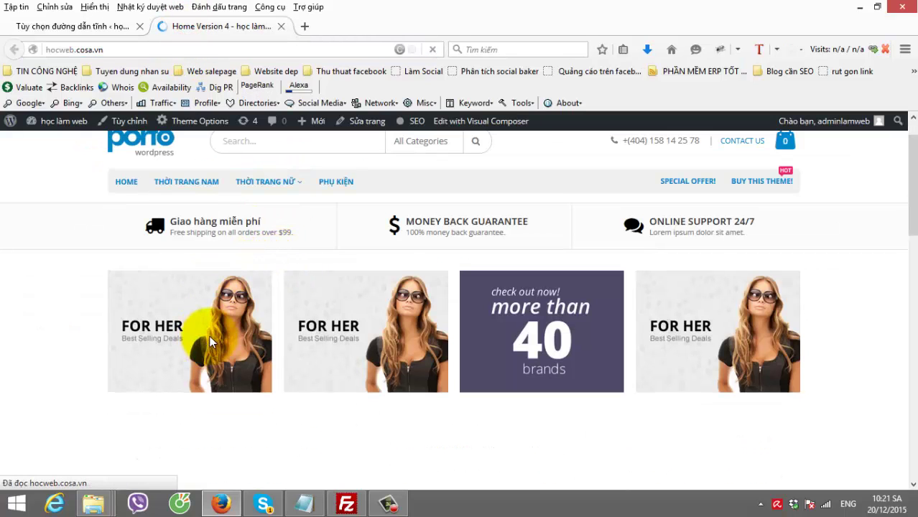
pyautogui.scroll(-5, 211, 342)
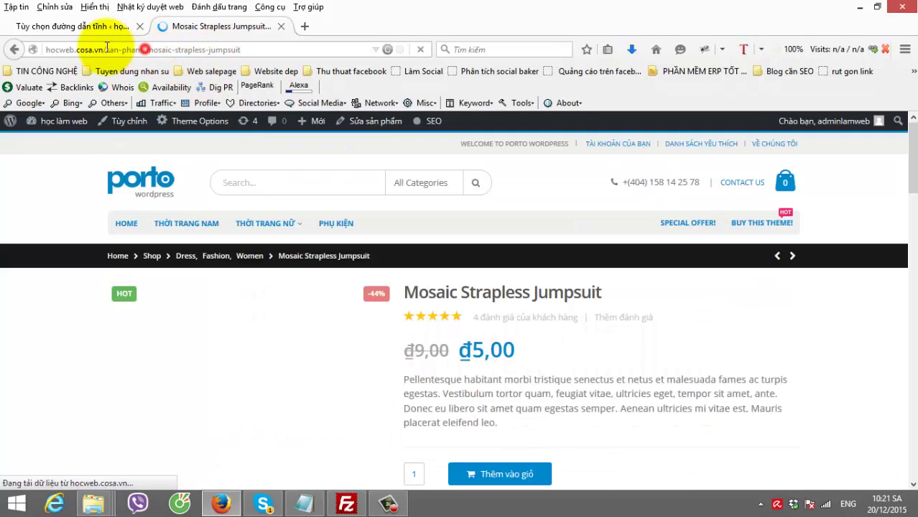
pyautogui.moveTo(146, 49); pyautogui.dragTo(94, 49)
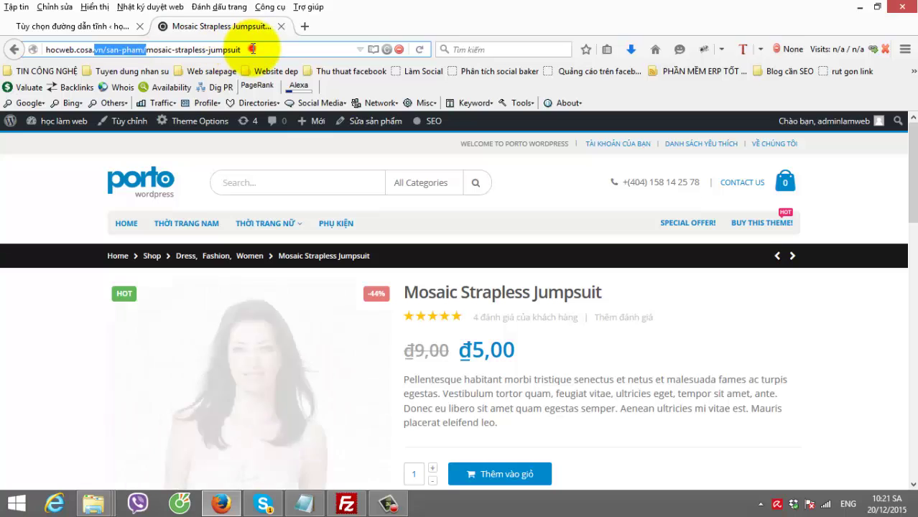
pyautogui.moveTo(242, 49); pyautogui.dragTo(38, 47)
# - Examine the Mosaic Strapless Jumpsuit page, including its images, title, description and related products
pyautogui.scroll(-5, 552, 195)
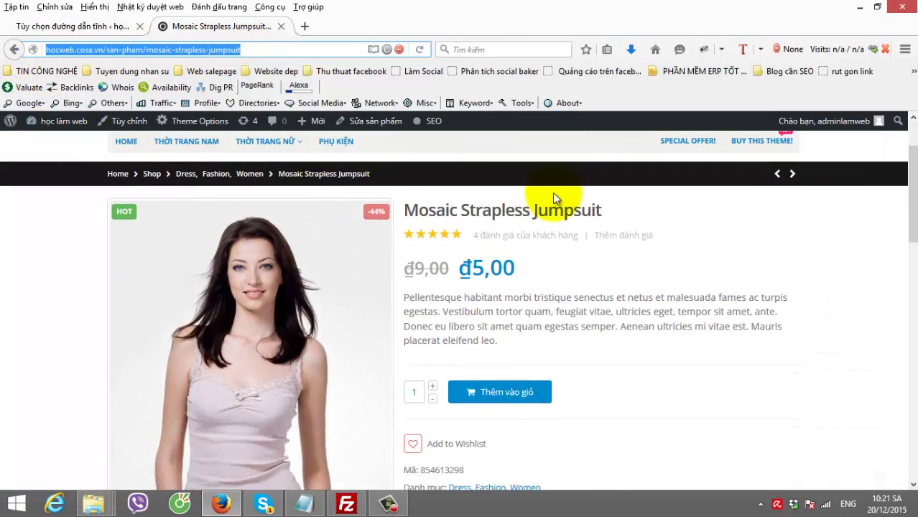
pyautogui.scroll(-2, 188, 307)
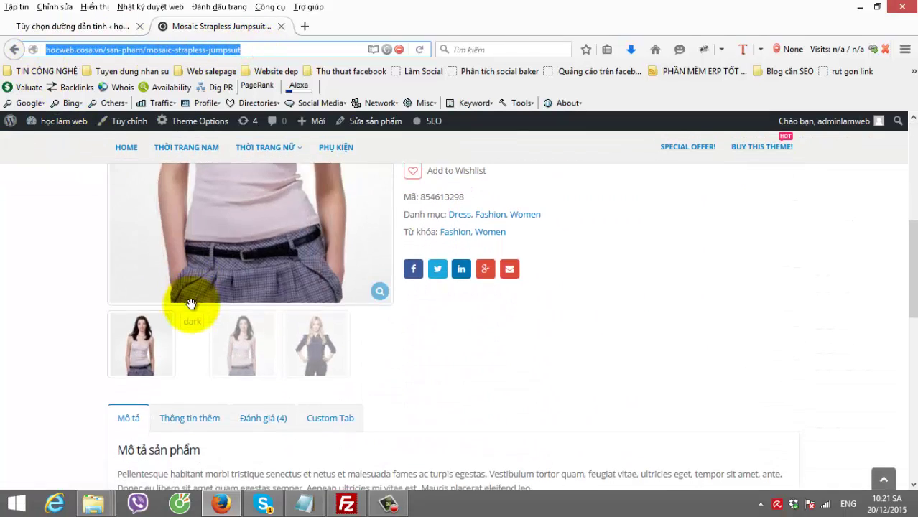
pyautogui.scroll(6, 250, 287)
pyautogui.scroll(-1, 297, 298)
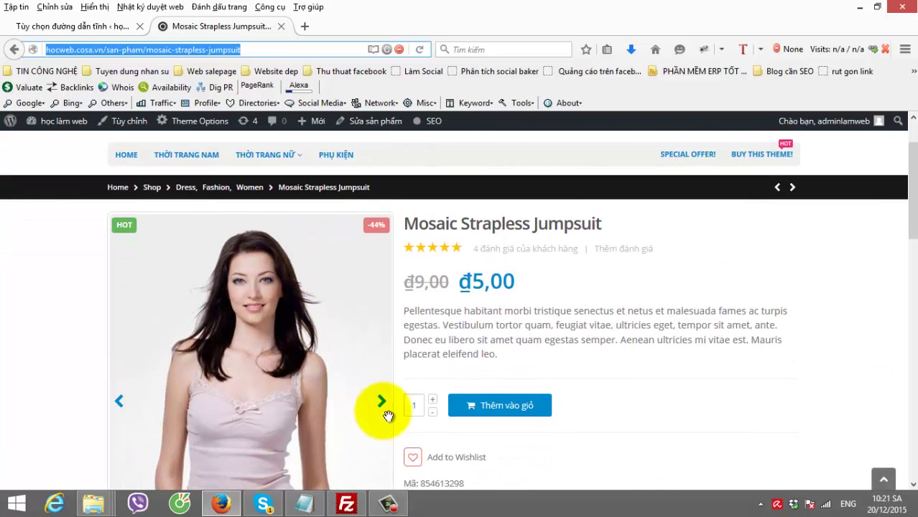
pyautogui.tripleClick(611, 219)
pyautogui.scroll(-10, 307, 284)
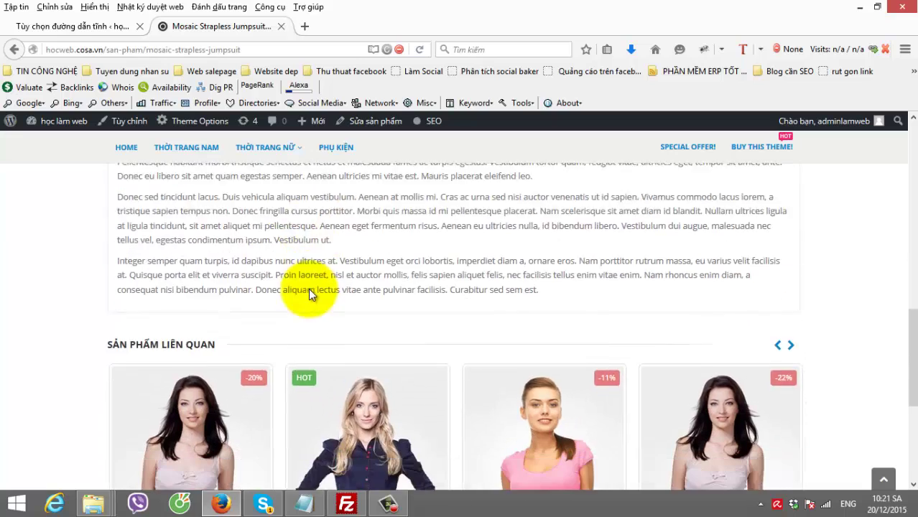
pyautogui.scroll(-4, 308, 288)
pyautogui.scroll(10, 151, 356)
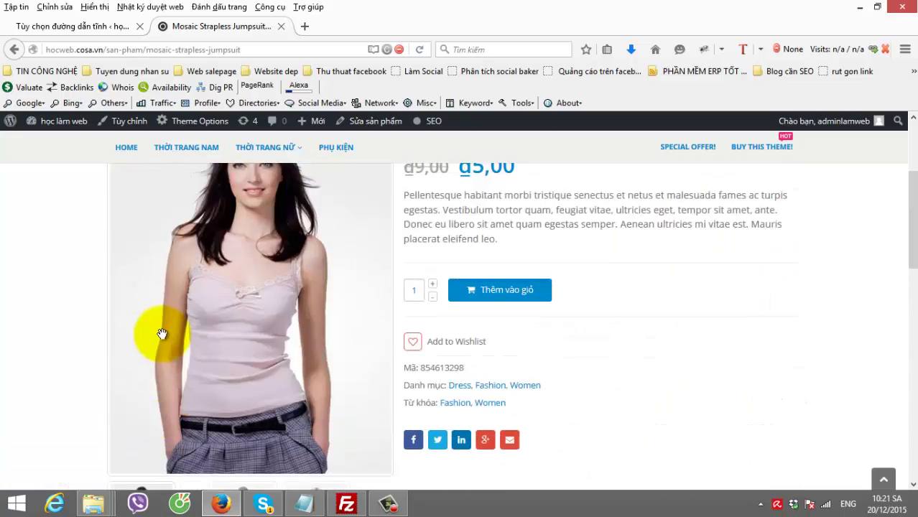
pyautogui.scroll(3, 163, 334)
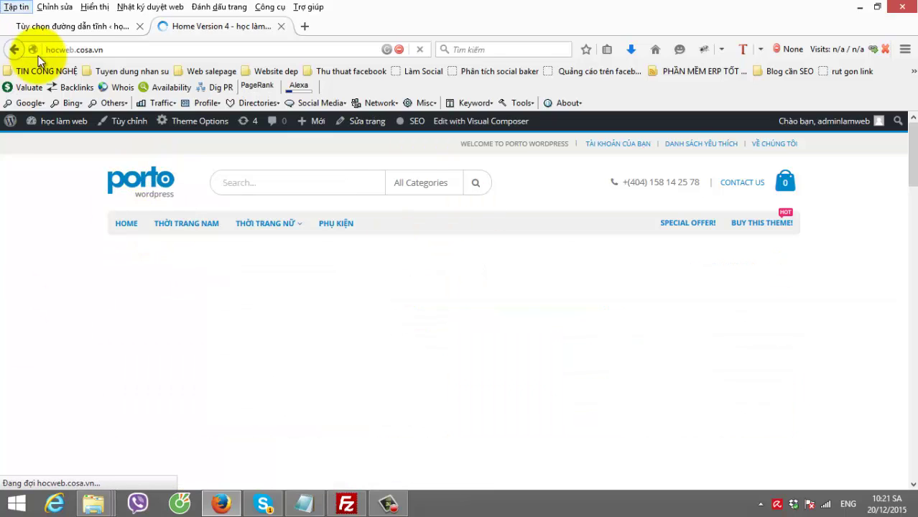
# - Look through the live home page from the slider to the footer and return to its top
pyautogui.scroll(-5, 136, 201)
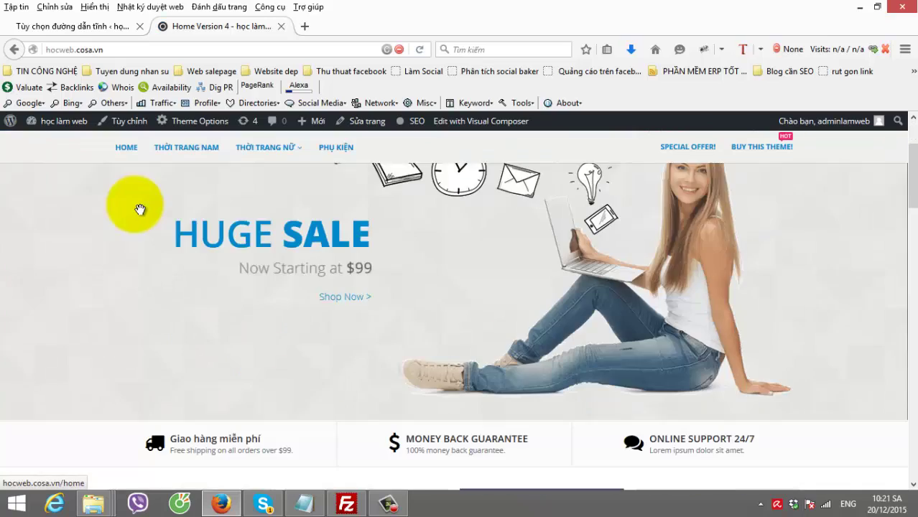
pyautogui.scroll(-15, 266, 223)
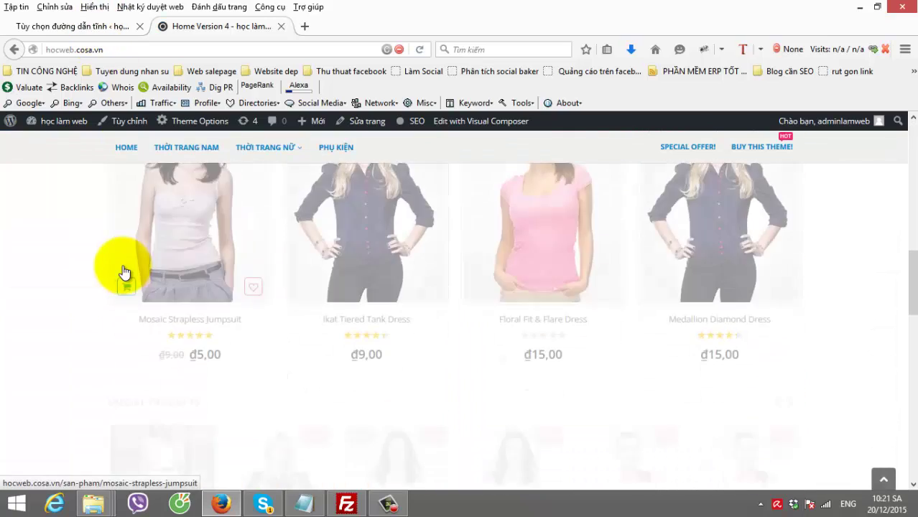
pyautogui.scroll(-3, 193, 271)
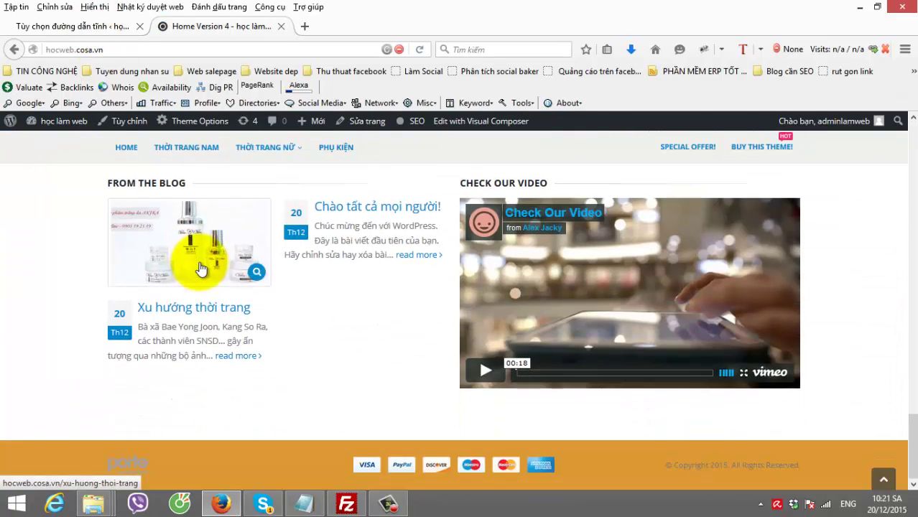
pyautogui.click(882, 481)
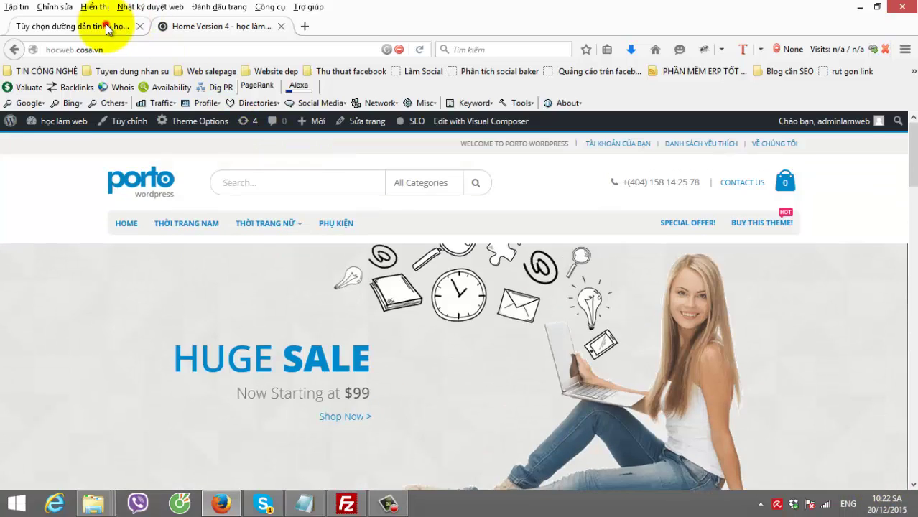
# - Return to the WordPress admin and view the WooCommerce orders list (Đơn hàng)
pyautogui.click(106, 27)
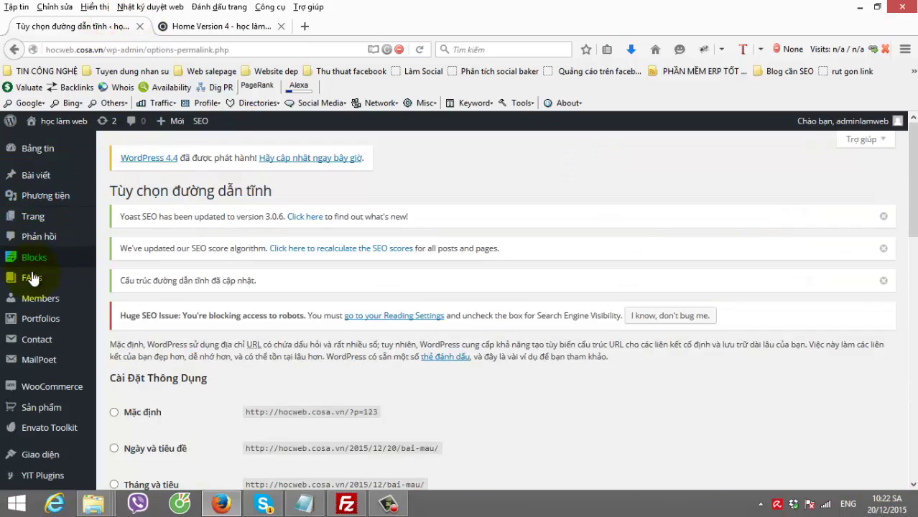
pyautogui.scroll(-3, 32, 278)
pyautogui.moveTo(64, 257)
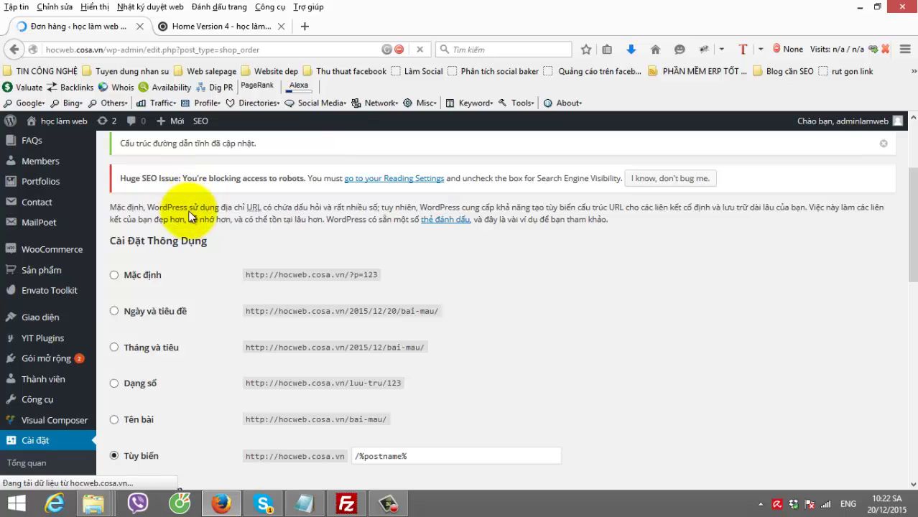
pyautogui.scroll(-2, 426, 293)
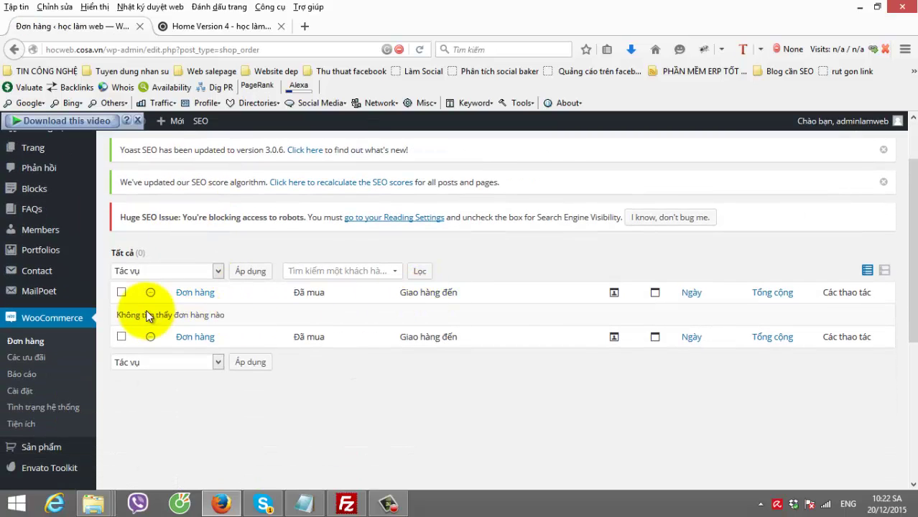
pyautogui.click(242, 26)
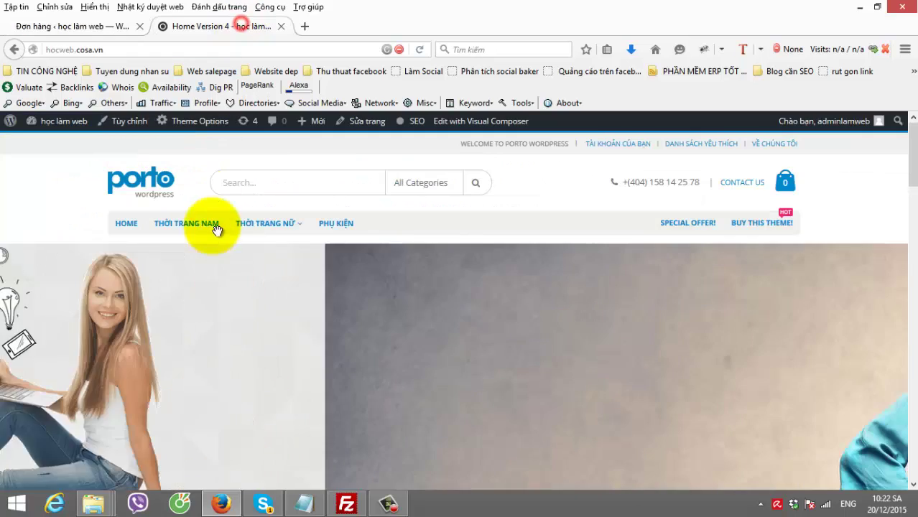
pyautogui.click(94, 26)
pyautogui.scroll(-4, 63, 367)
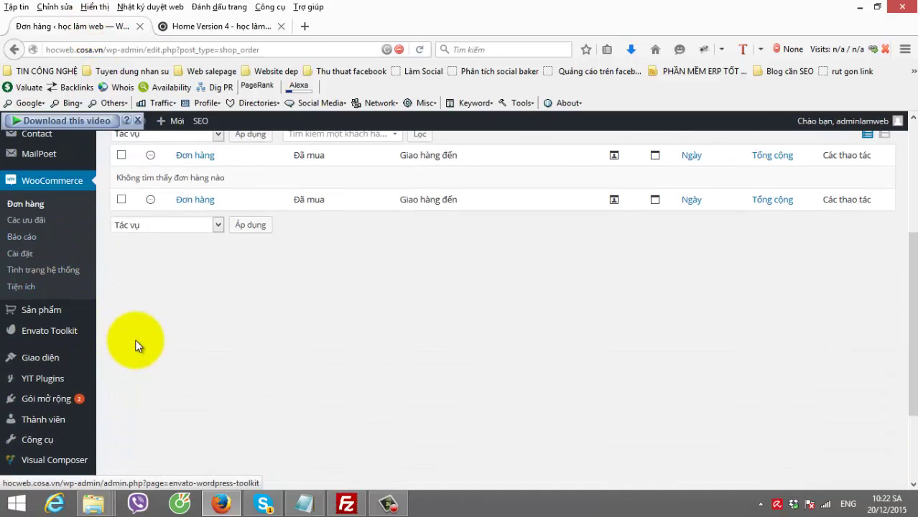
pyautogui.moveTo(93, 366)
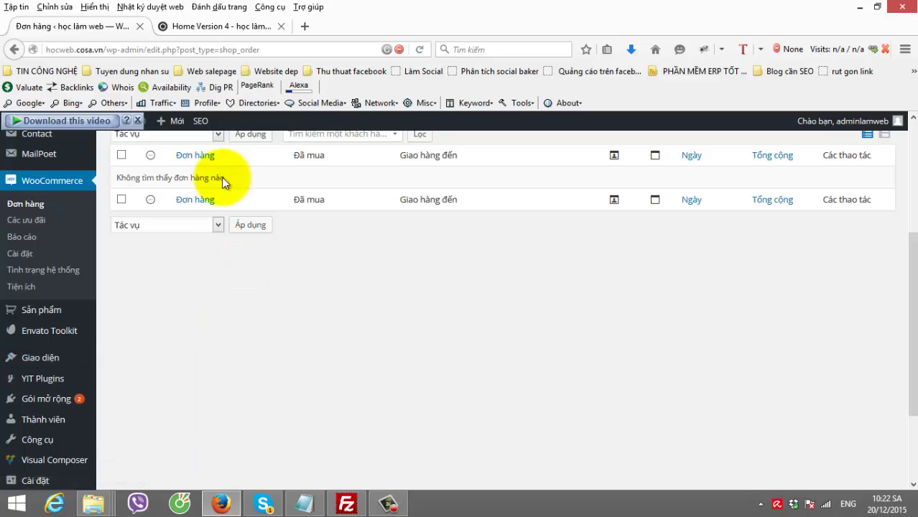
# - Switch to the live site and look over the home page from its menu to the hot products section
pyautogui.click(236, 27)
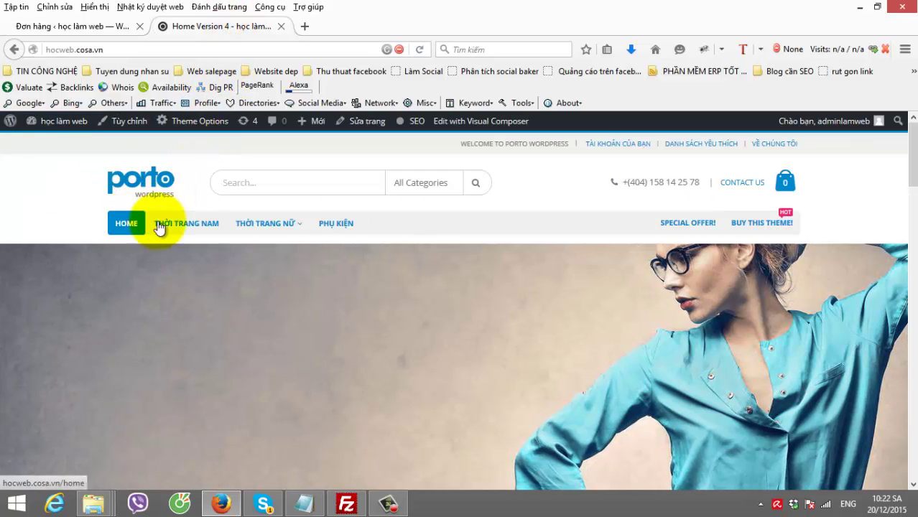
pyautogui.moveTo(250, 233)
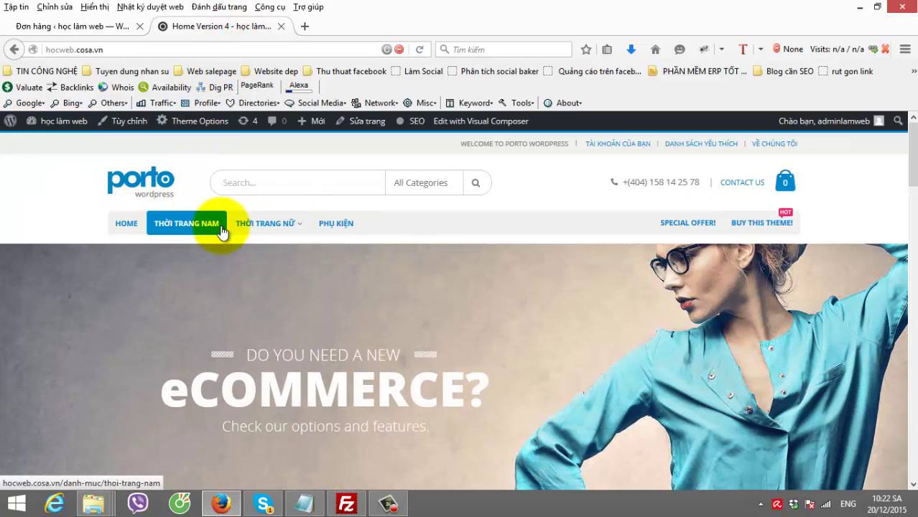
pyautogui.scroll(-8, 383, 244)
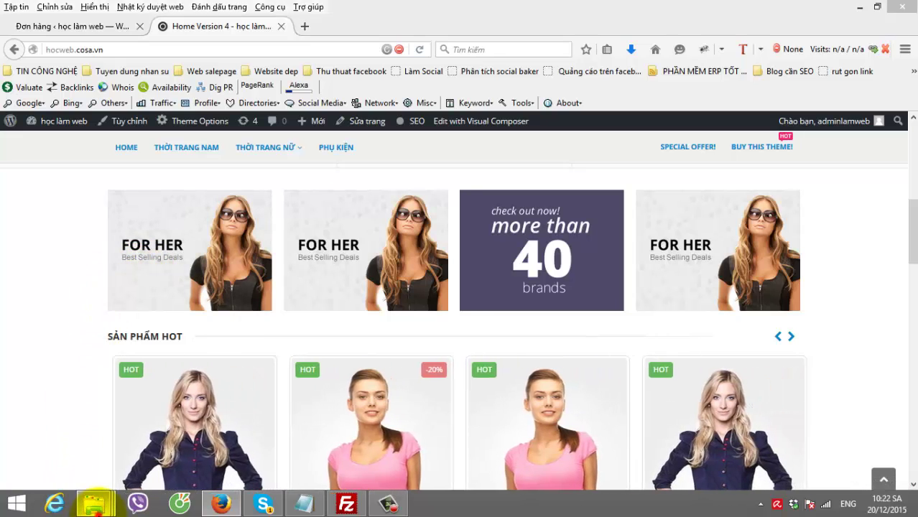
# - Switch to File Explorer and open the THEME BAN QUYEN folder under MOA GROUP\Template on the DATA (D:) drive
pyautogui.moveTo(94, 503)
pyautogui.click(110, 429)
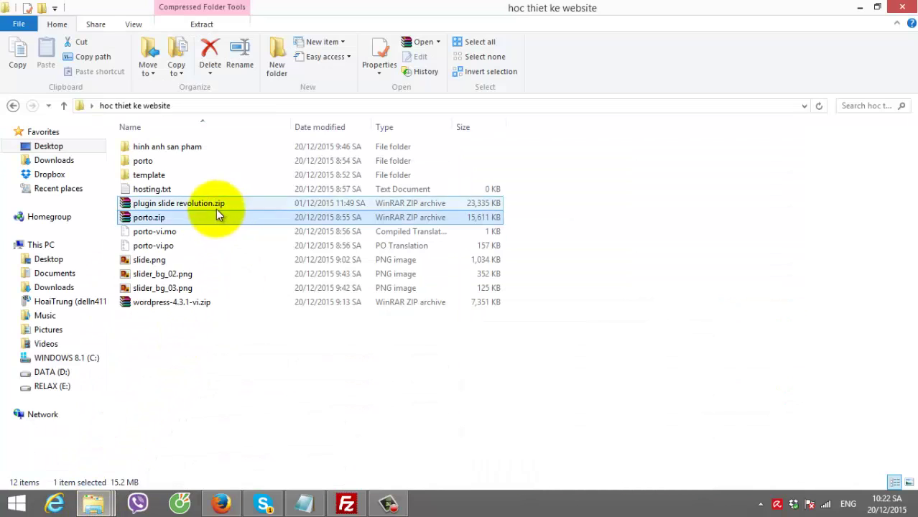
pyautogui.click(70, 373)
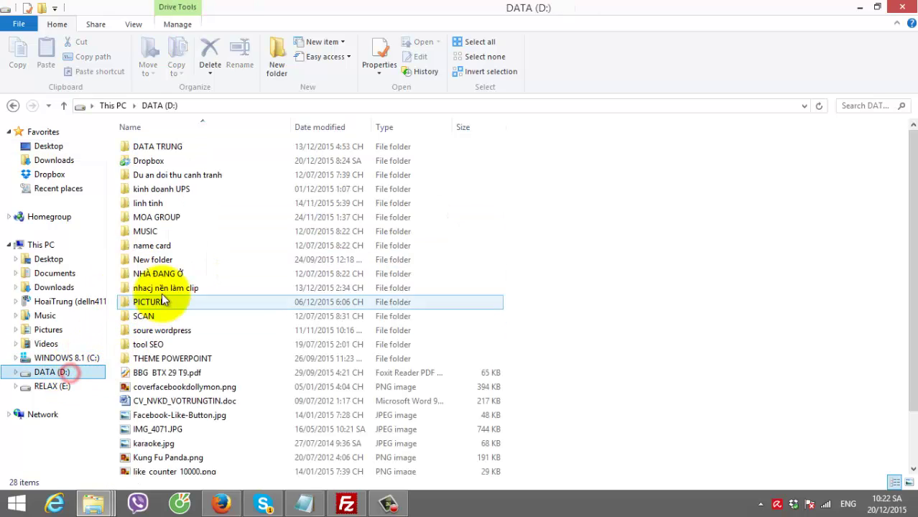
pyautogui.doubleClick(174, 211)
pyautogui.scroll(-4, 180, 355)
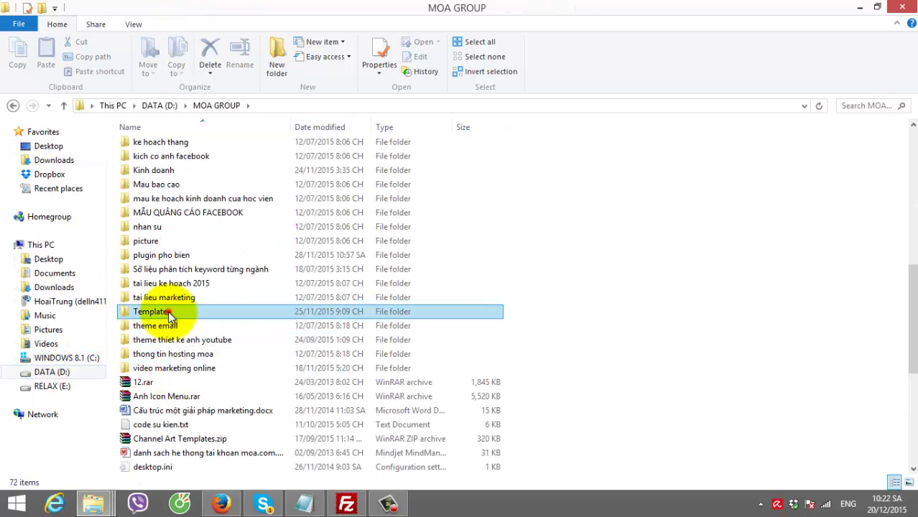
pyautogui.doubleClick(168, 311)
pyautogui.doubleClick(180, 329)
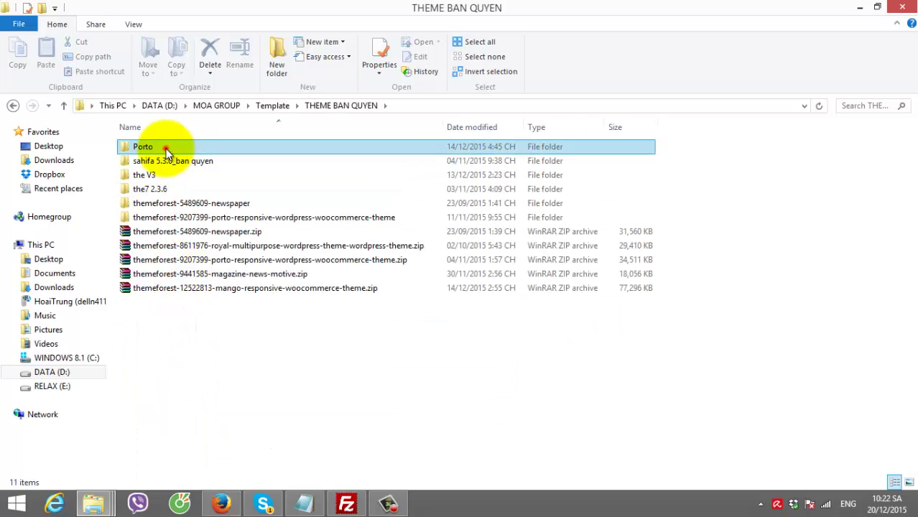
pyautogui.doubleClick(144, 146)
pyautogui.click(13, 106)
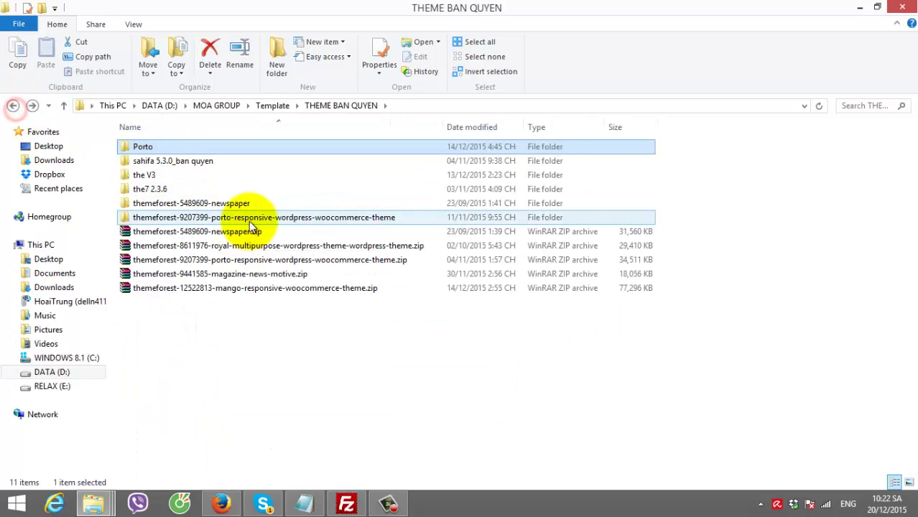
# - Open the Documentation folder of Porto 2.5.8 inside themeforest-9207399-porto-responsive-wordpress-woocommerce-theme
pyautogui.doubleClick(216, 218)
pyautogui.doubleClick(170, 148)
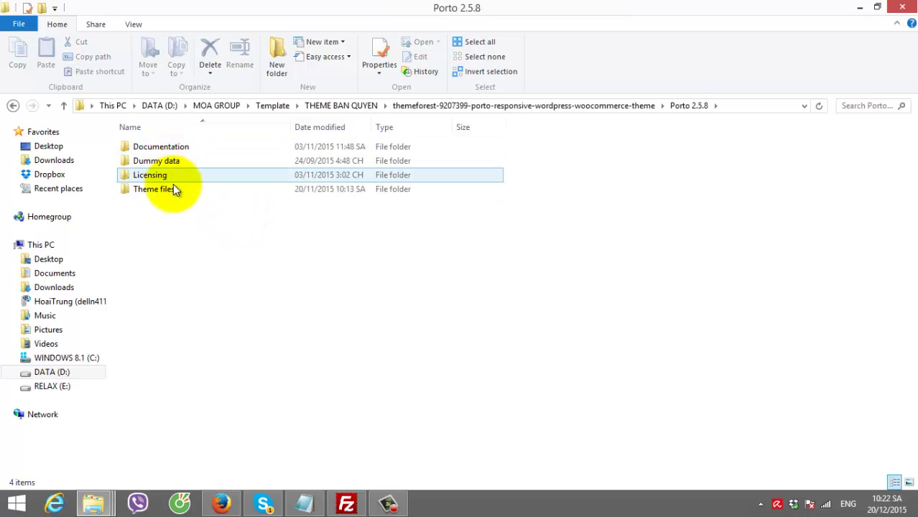
pyautogui.doubleClick(174, 148)
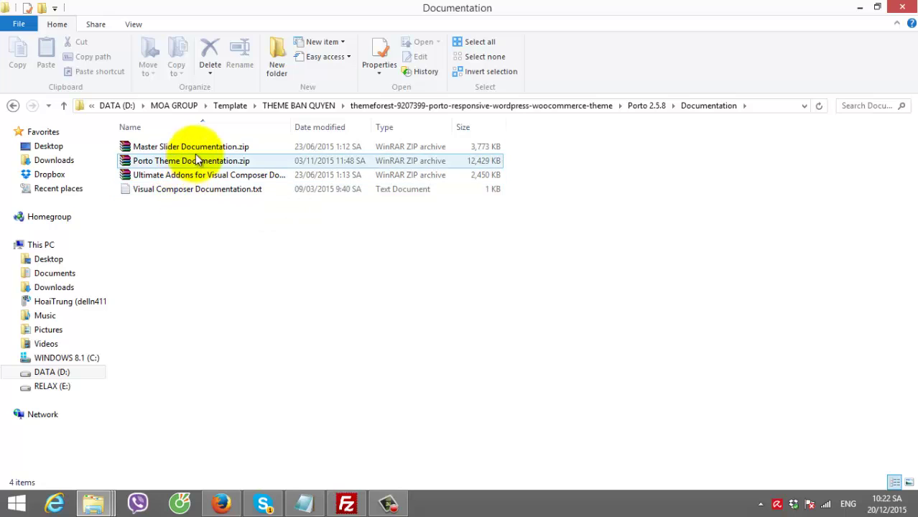
# - Open index.html from the Porto Theme Documentation folder in Porto Theme Documentation.zip and bring it up in Firefox
pyautogui.doubleClick(203, 163)
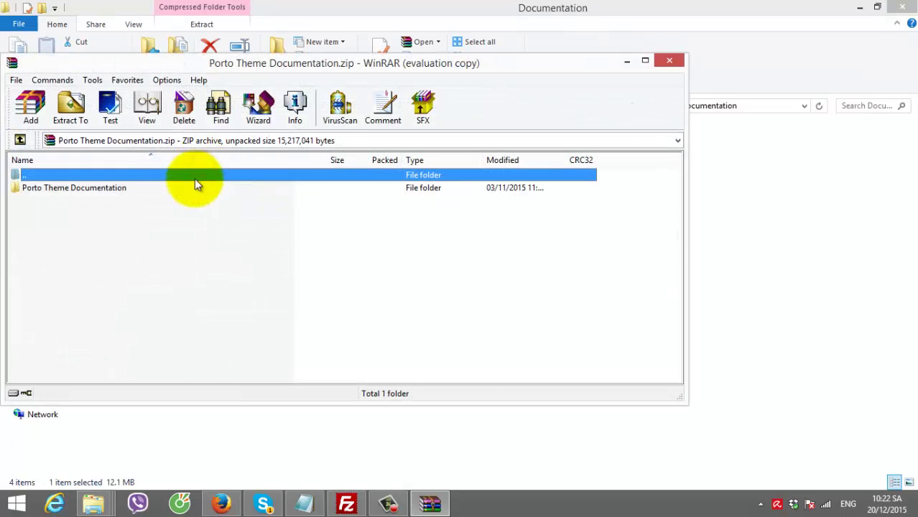
pyautogui.doubleClick(95, 187)
pyautogui.click(57, 227)
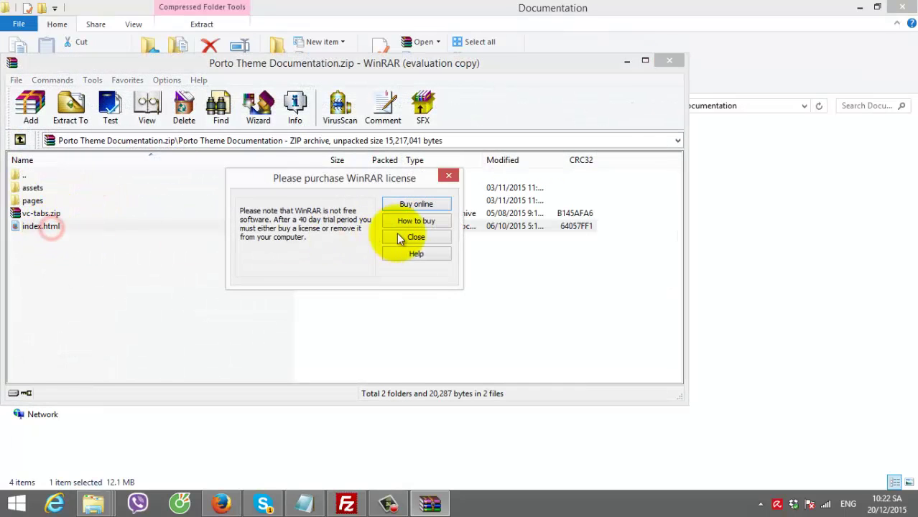
pyautogui.click(400, 235)
pyautogui.doubleClick(73, 225)
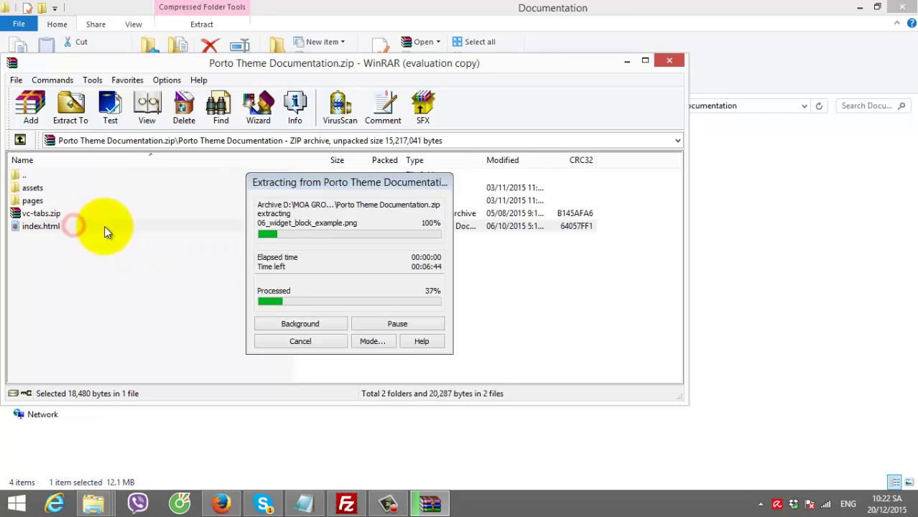
pyautogui.click(628, 61)
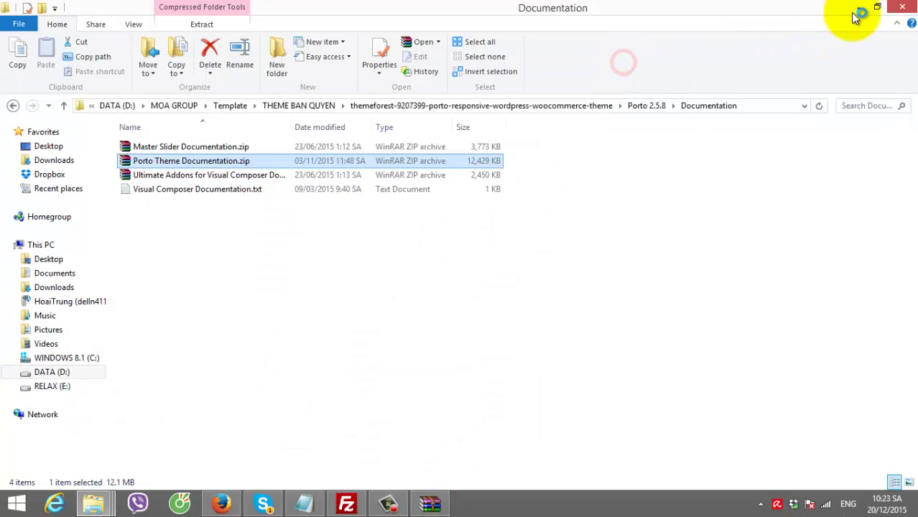
pyautogui.click(224, 504)
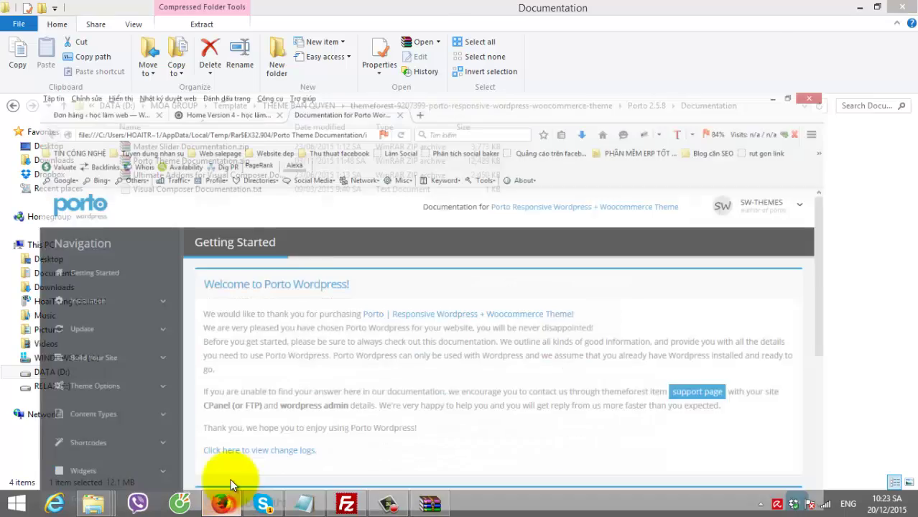
# - Look through the documentation's Installation and Build Your Site sections, including the Theme Layout diagram down to the footer
pyautogui.click(74, 243)
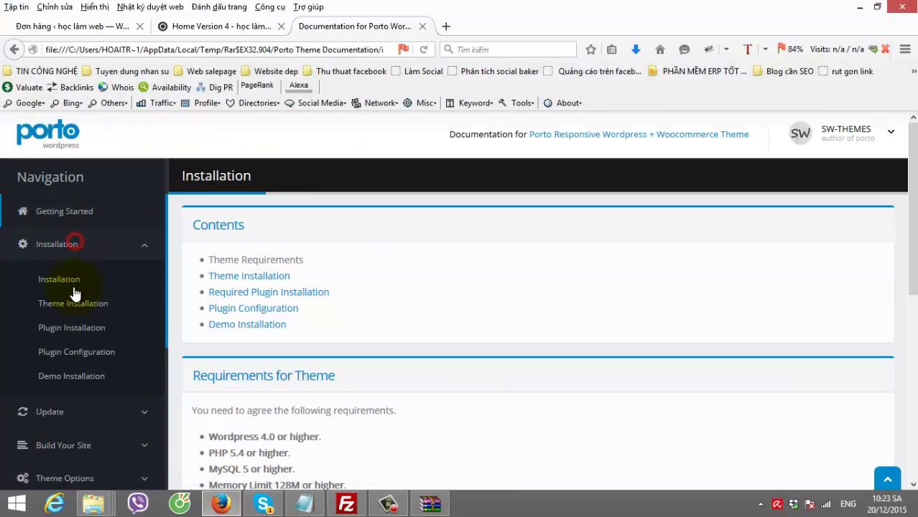
pyautogui.scroll(-2, 72, 374)
pyautogui.click(57, 387)
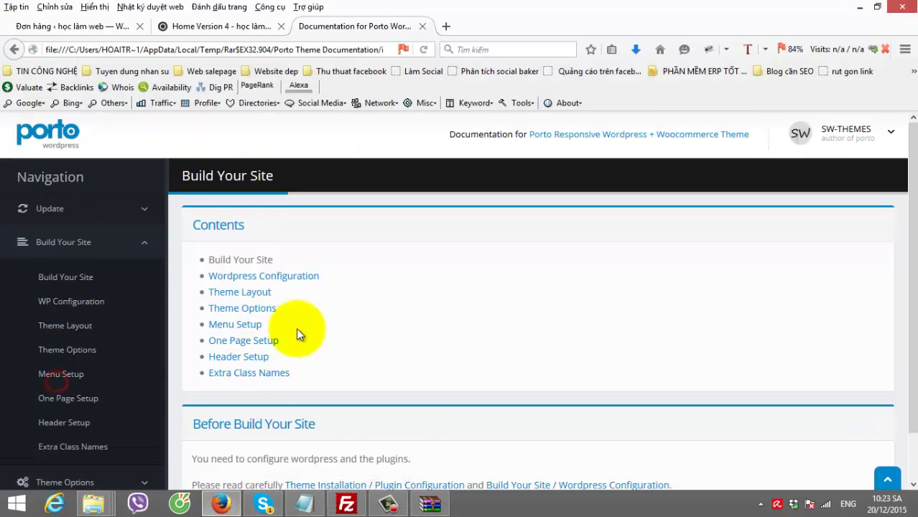
pyautogui.click(248, 298)
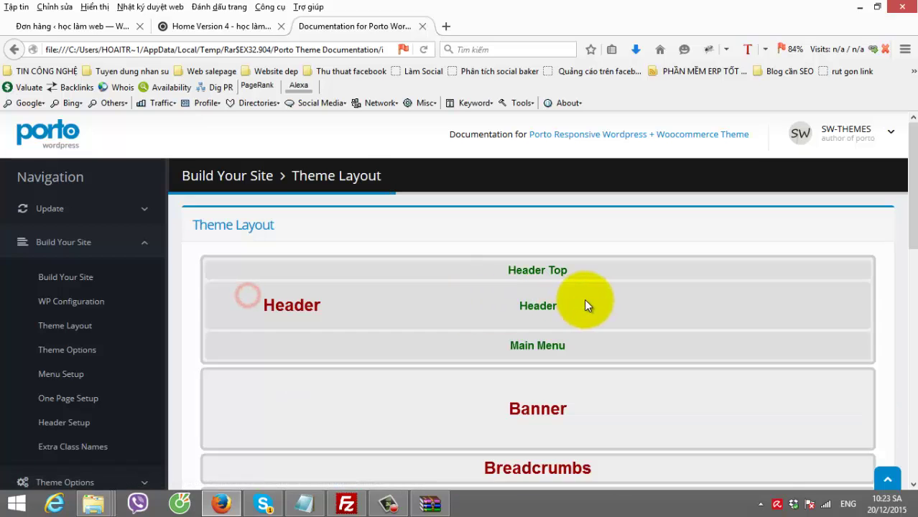
pyautogui.scroll(-8, 584, 299)
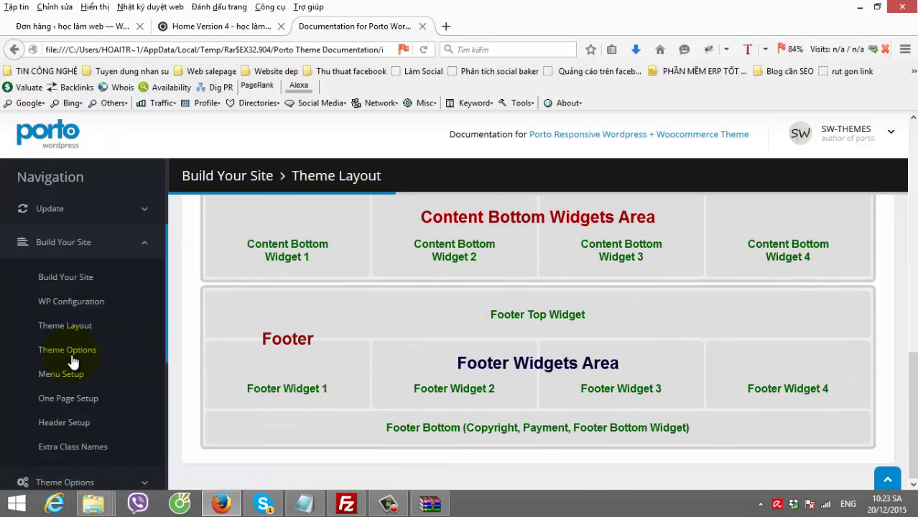
# - Examine the documentation's Theme Options and Menu Setup pages, including the instructions for adding and configuring menu items
pyautogui.click(72, 357)
pyautogui.scroll(-5, 431, 316)
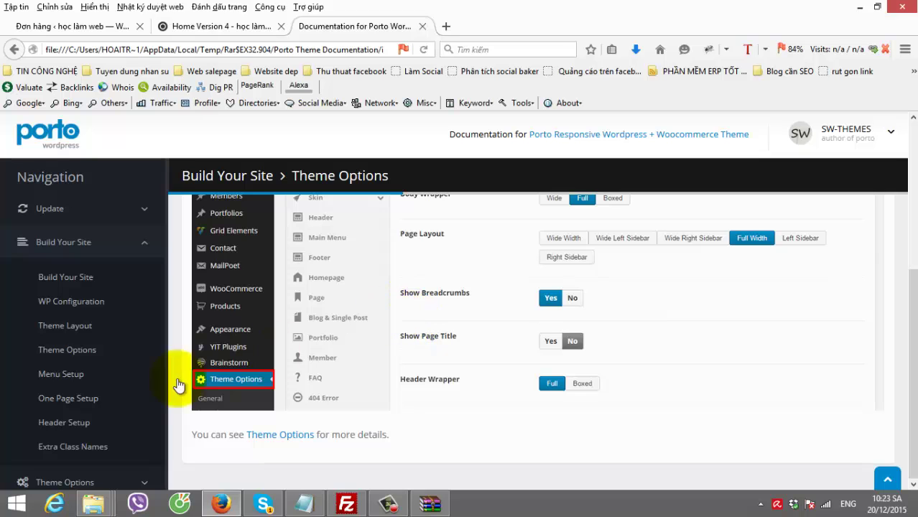
pyautogui.click(76, 381)
pyautogui.scroll(-8, 351, 341)
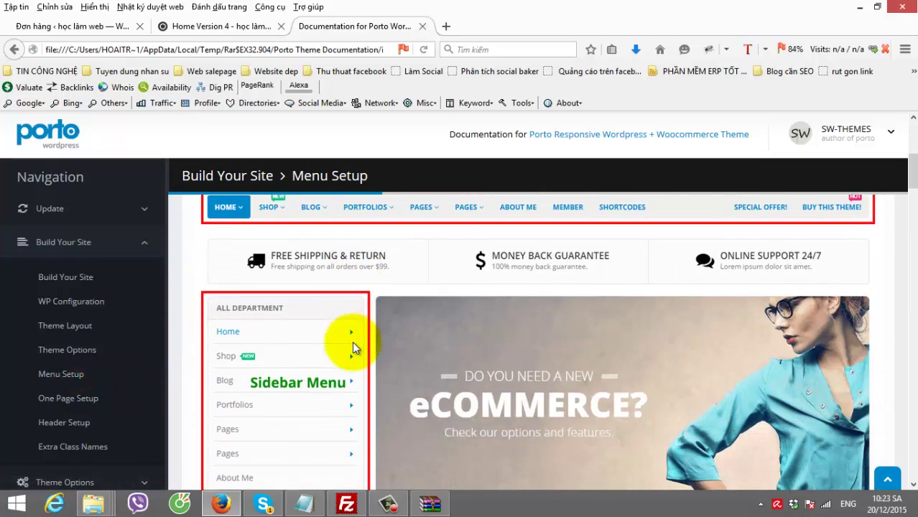
pyautogui.scroll(-15, 351, 341)
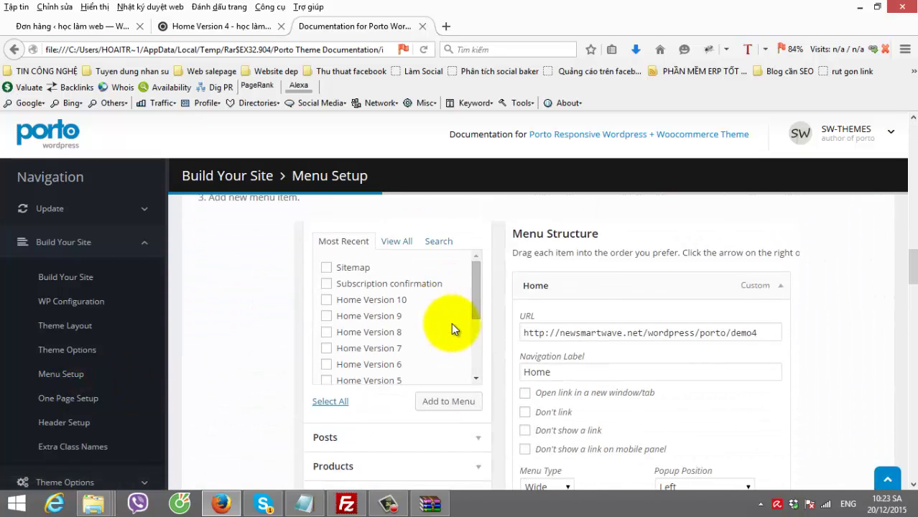
pyautogui.scroll(-12, 459, 328)
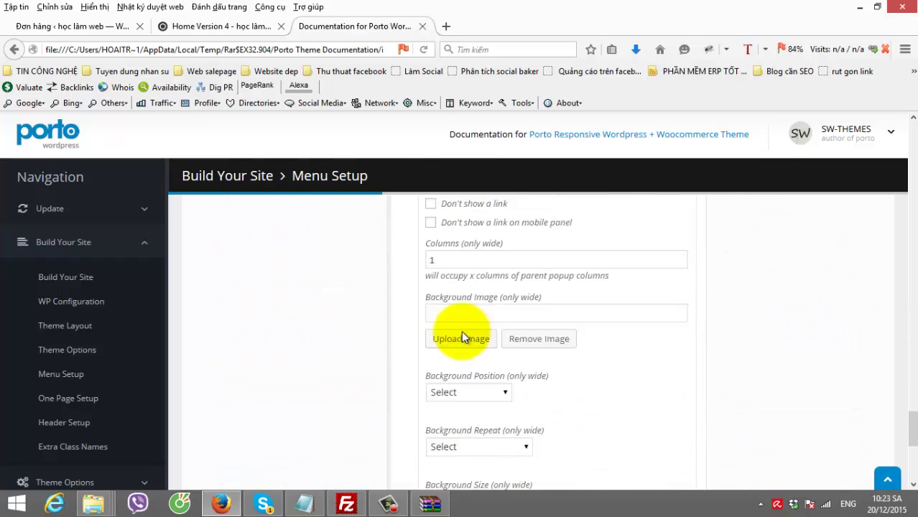
pyautogui.scroll(15, 329, 321)
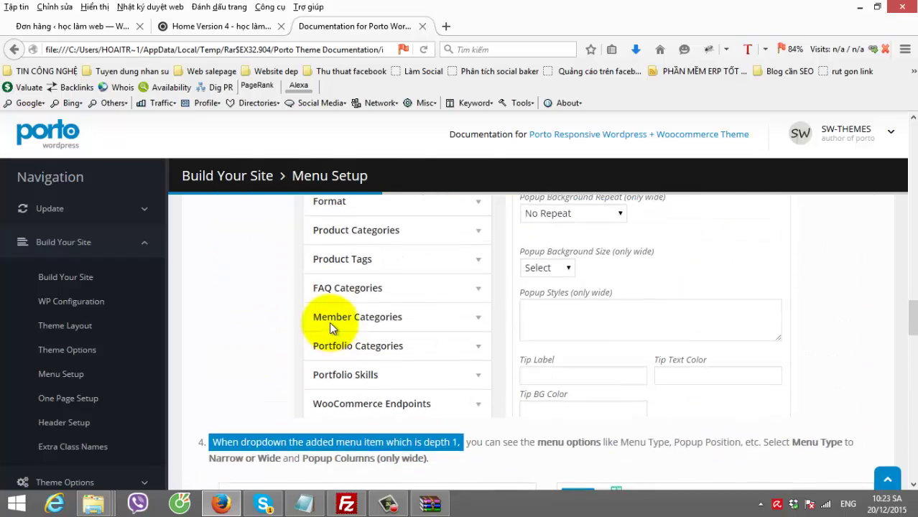
pyautogui.scroll(5, 329, 322)
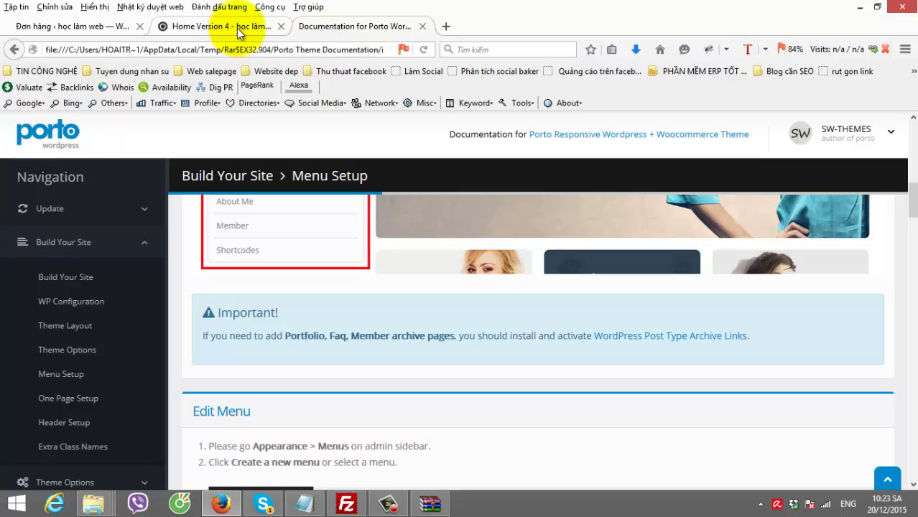
pyautogui.click(388, 505)
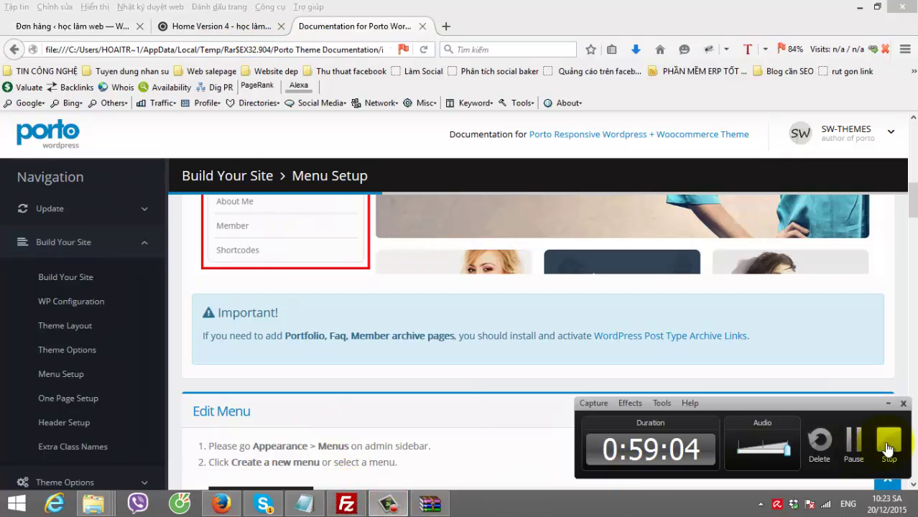